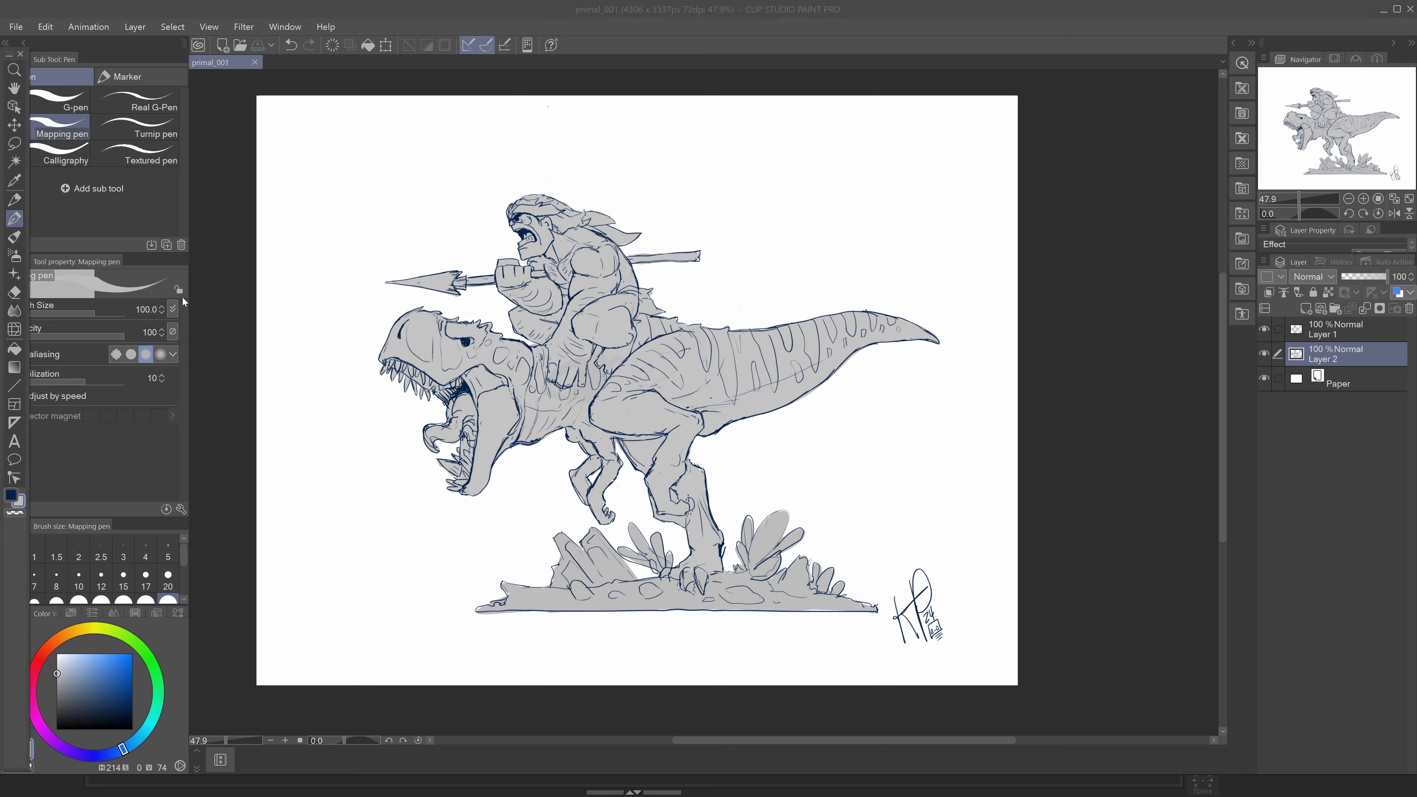
Switch to ZBrush and close the LightBox project browser
key("alt+Tab")
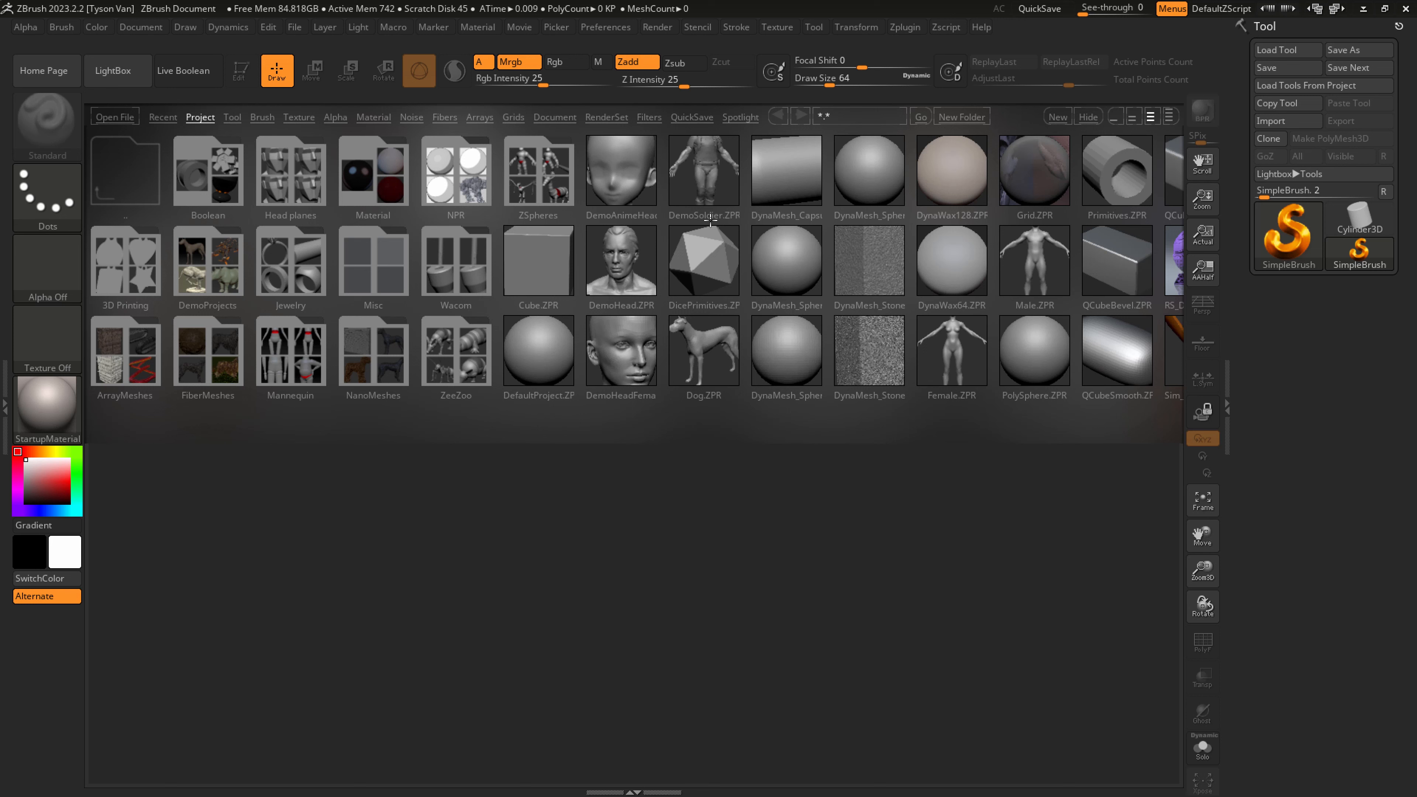
left_click(1089, 116)
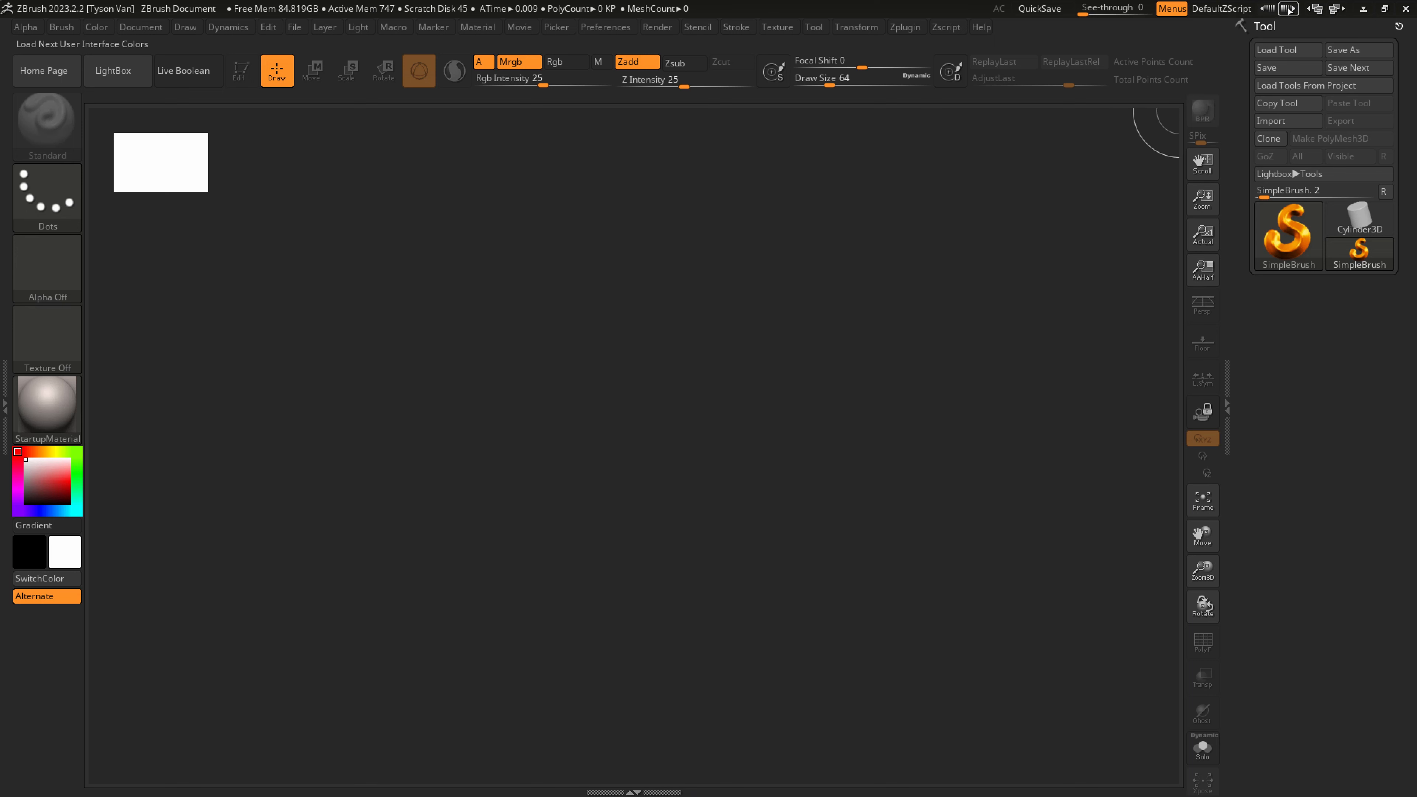
left_click(1269, 8)
left_click(1269, 9)
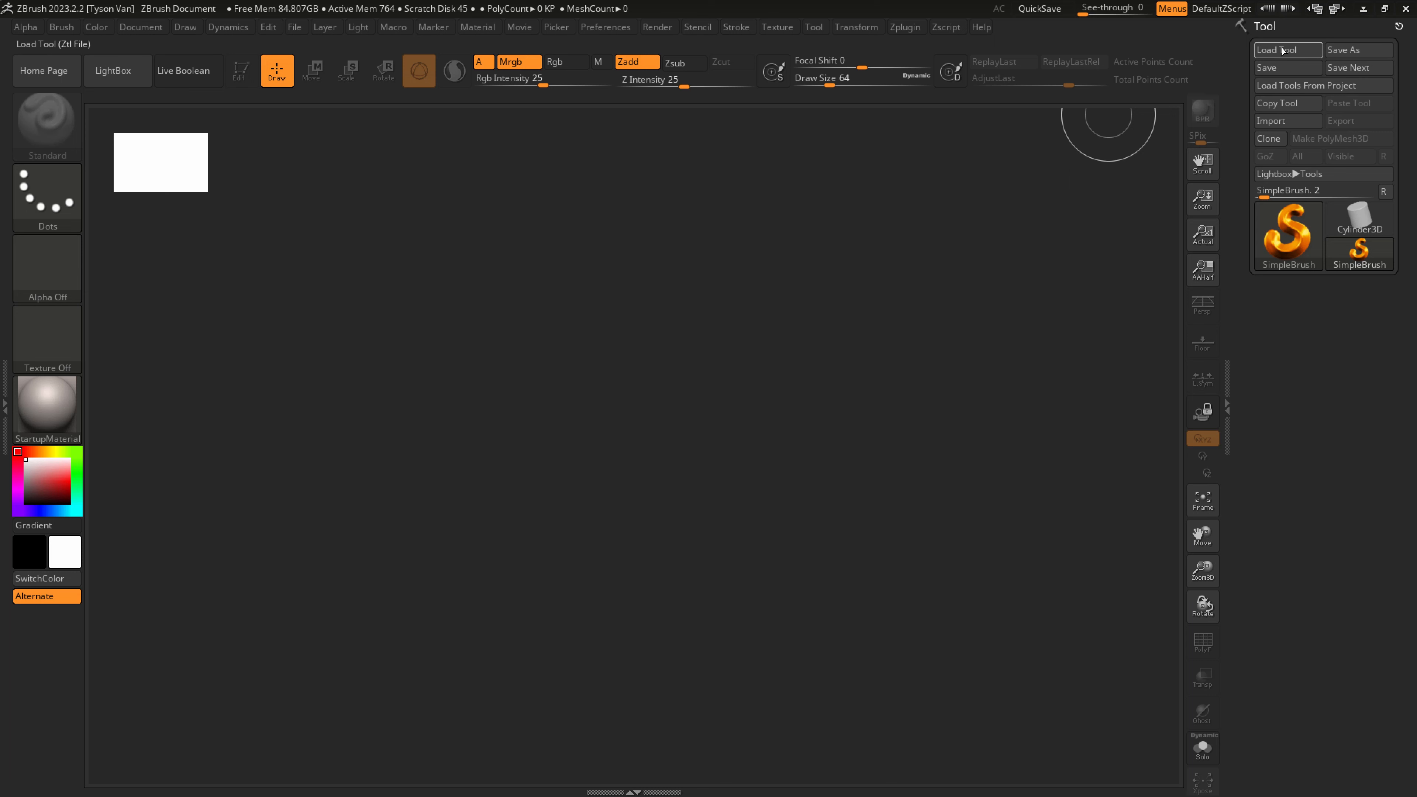
Load the DynaMesh_Sphere_64 project from the LightBox projects
left_click(1298, 175)
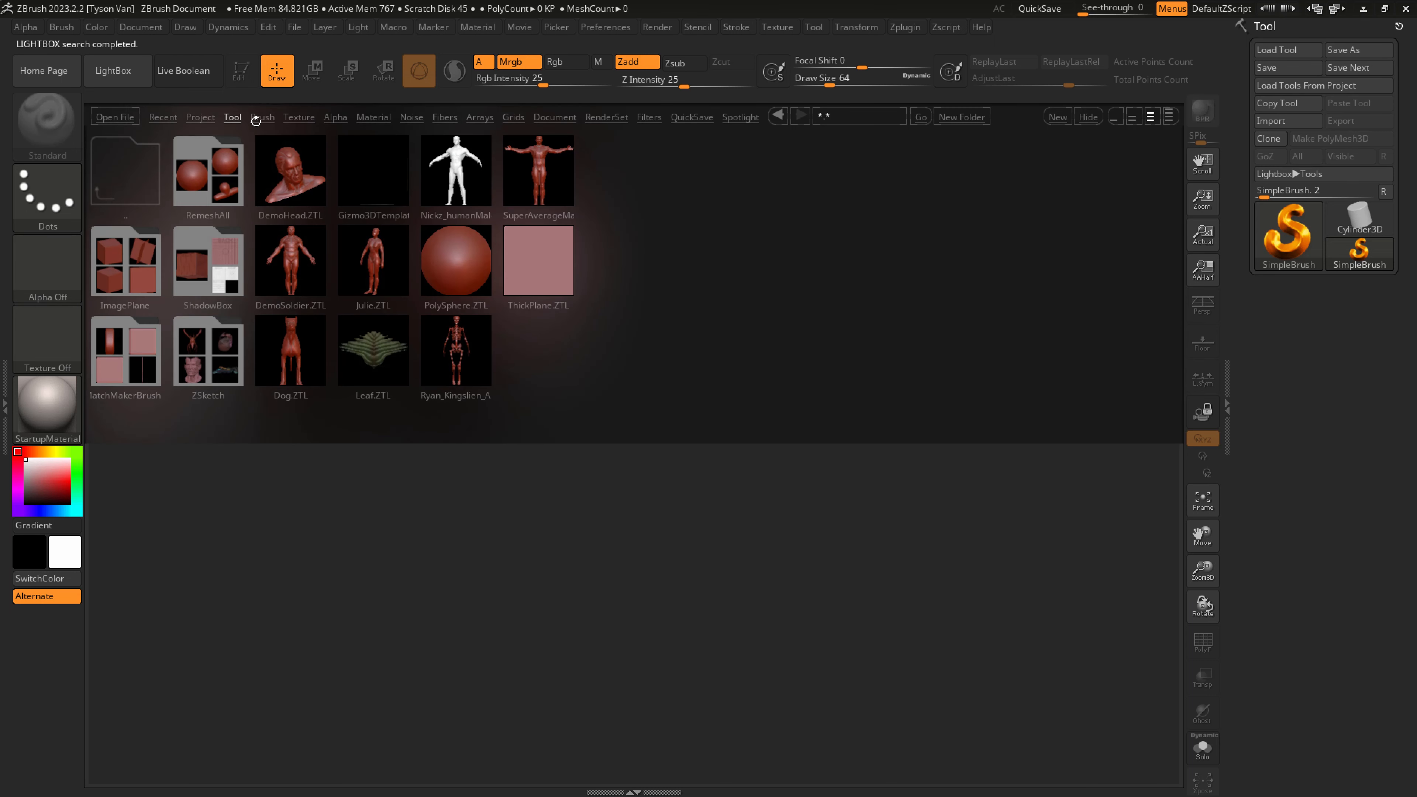
left_click(196, 119)
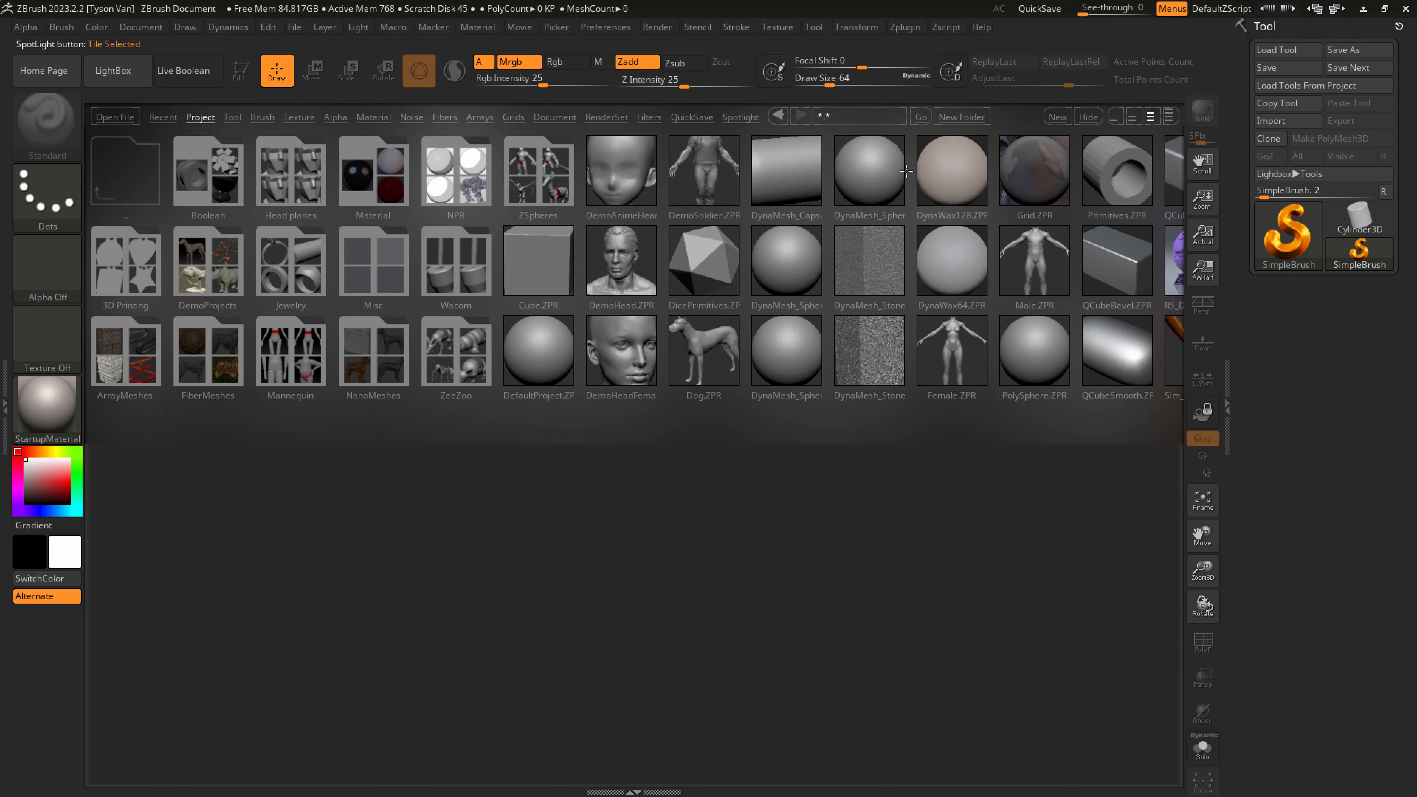
left_click(867, 171)
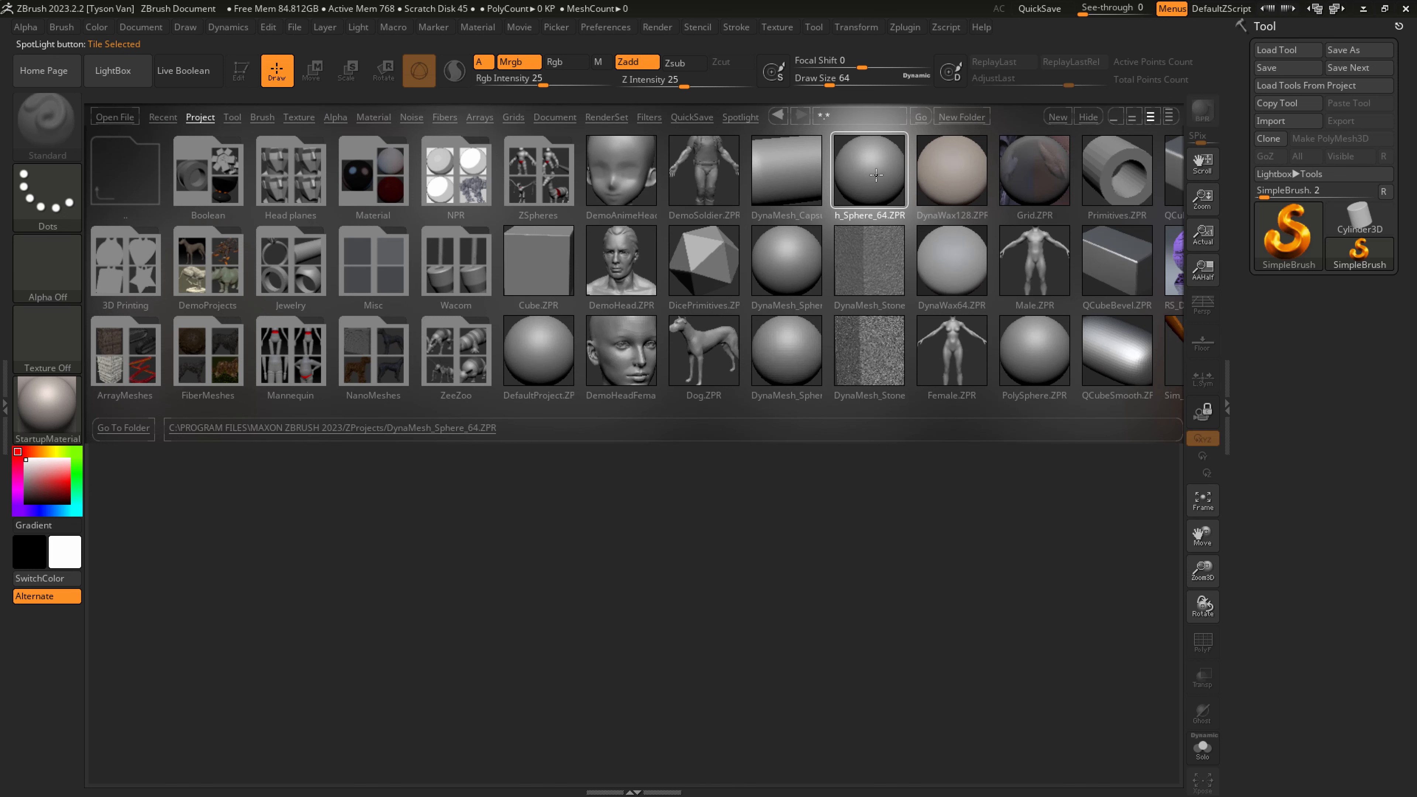
double_click(875, 175)
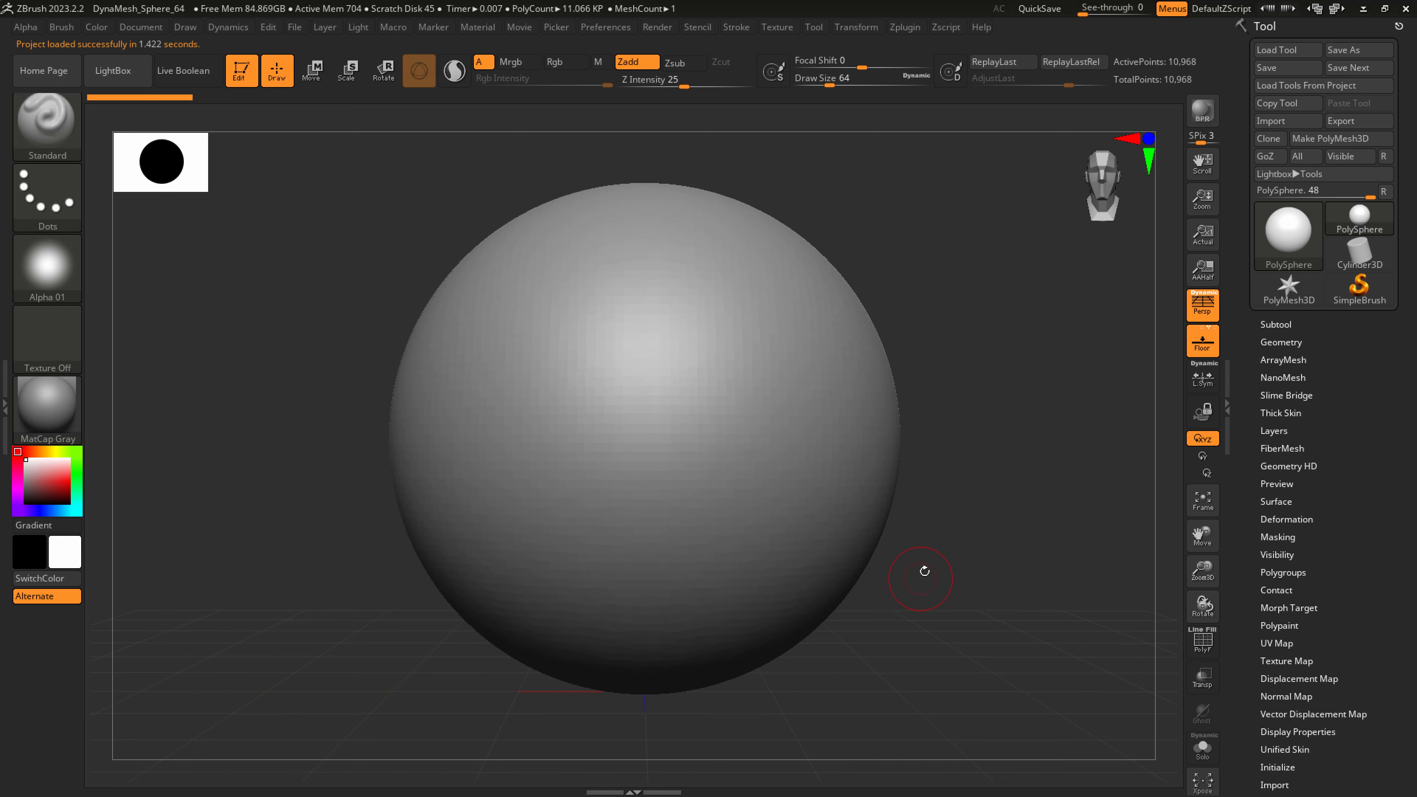
left_click_drag(895, 591, 746, 582)
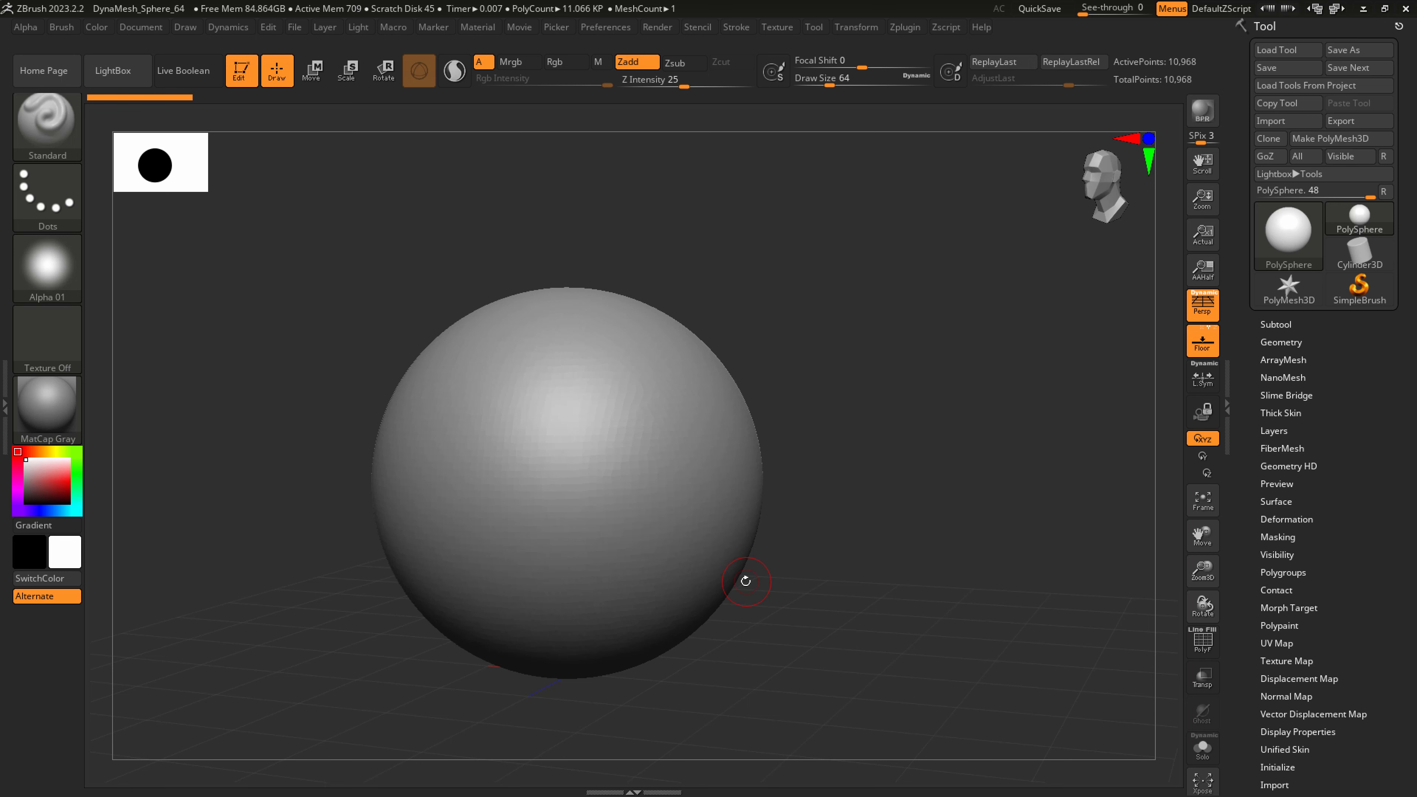
Switch to the browser, look through the YouTube channel's playlists and video list, and return to ZBrush
key("alt+Tab")
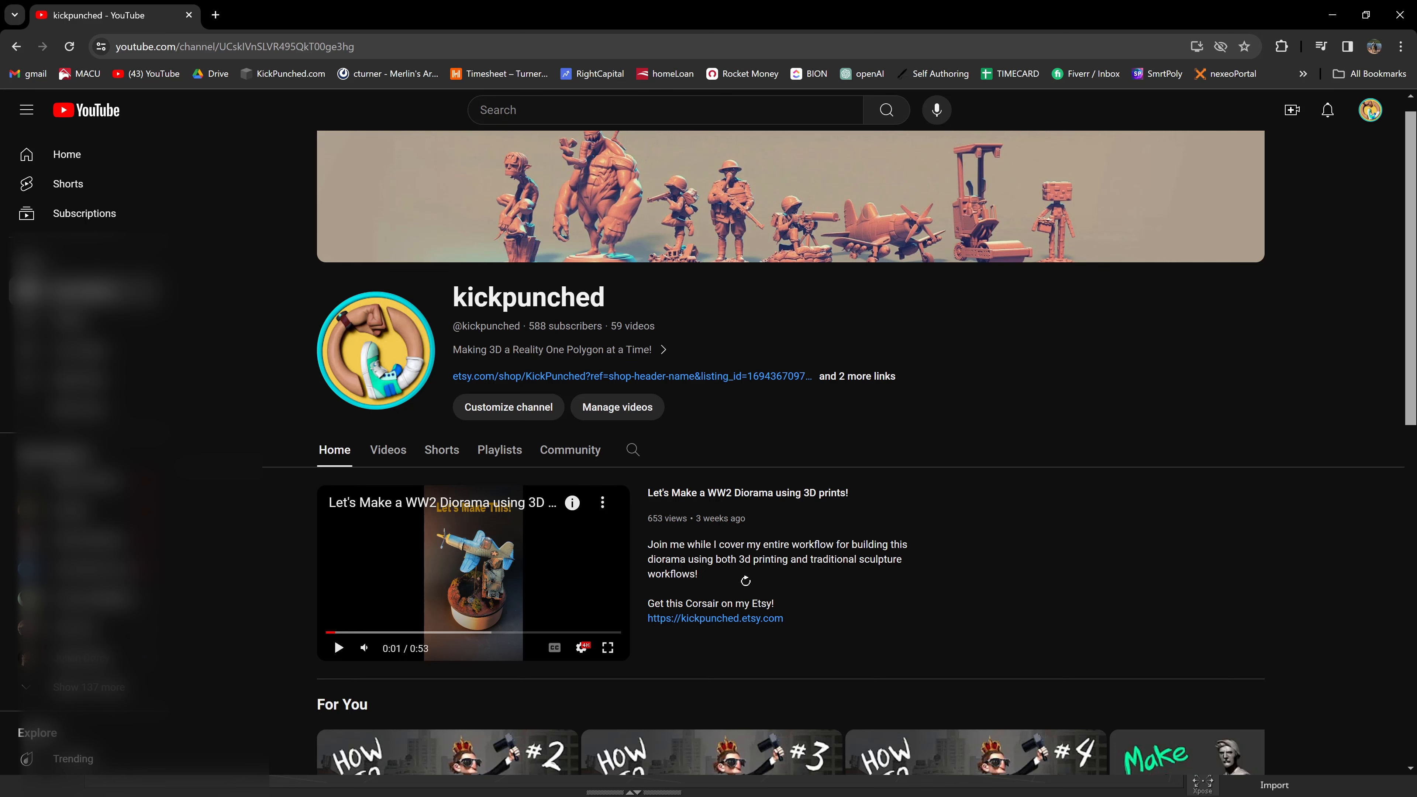
left_click(502, 453)
scroll(770, 410, "down", 4)
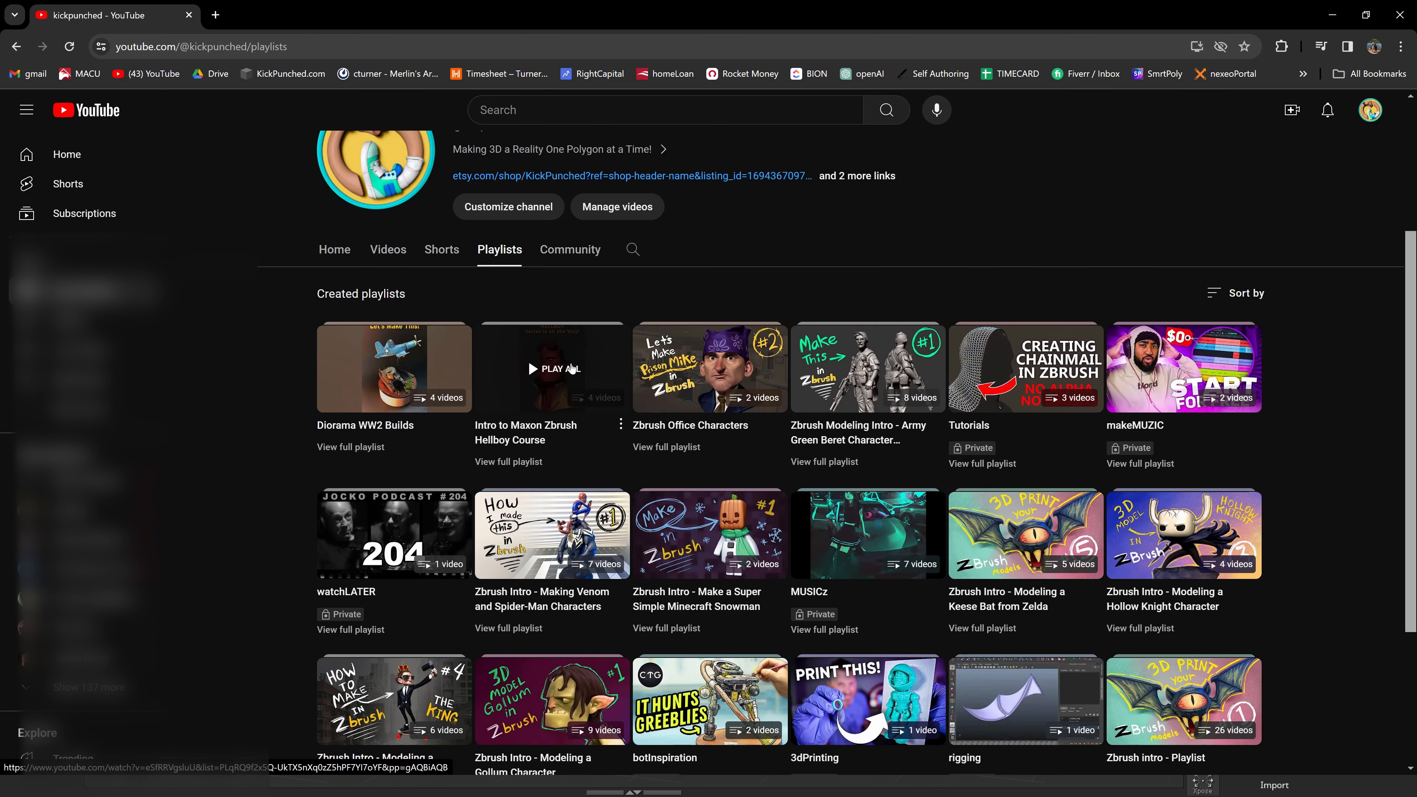
scroll(732, 415, "up", 4)
left_click(383, 469)
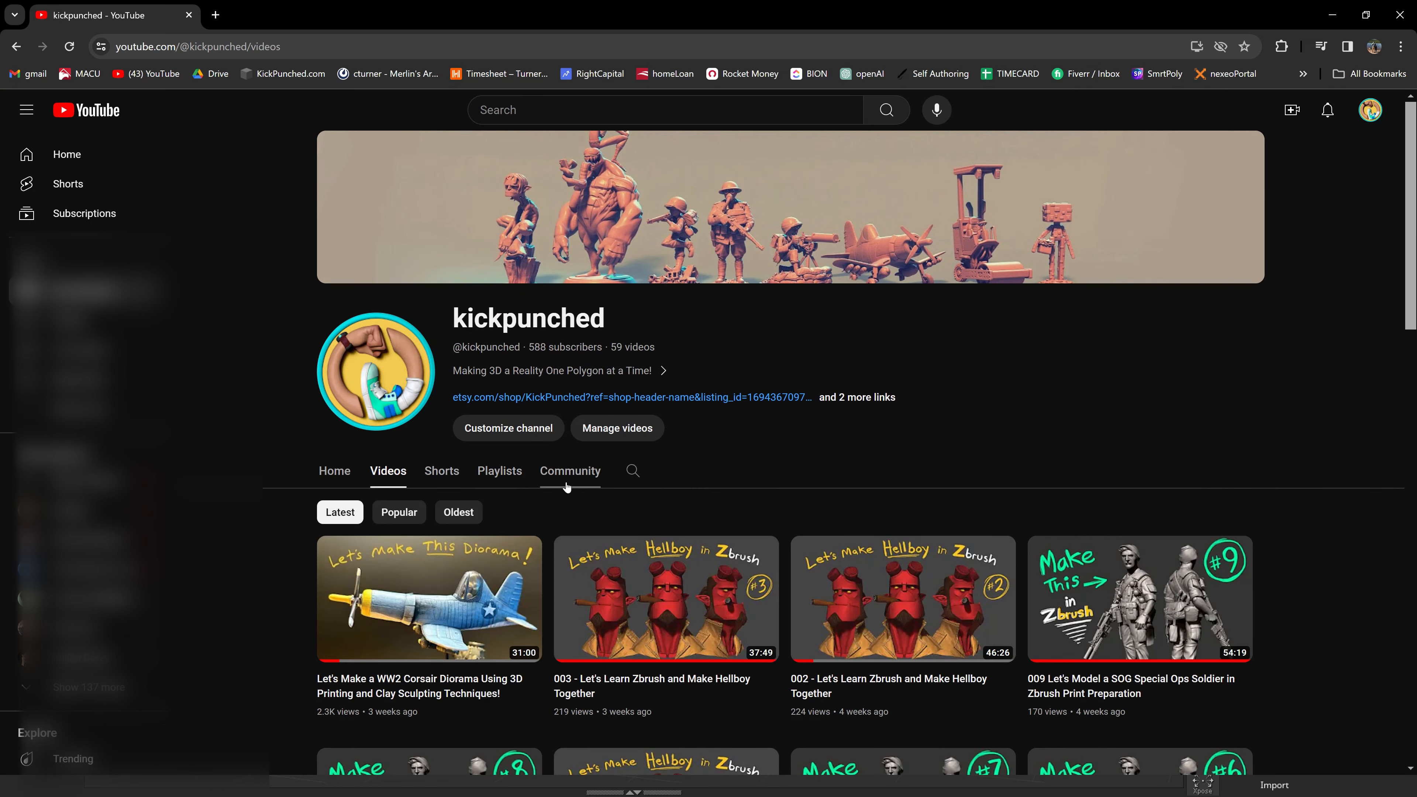
scroll(653, 480, "down", 5)
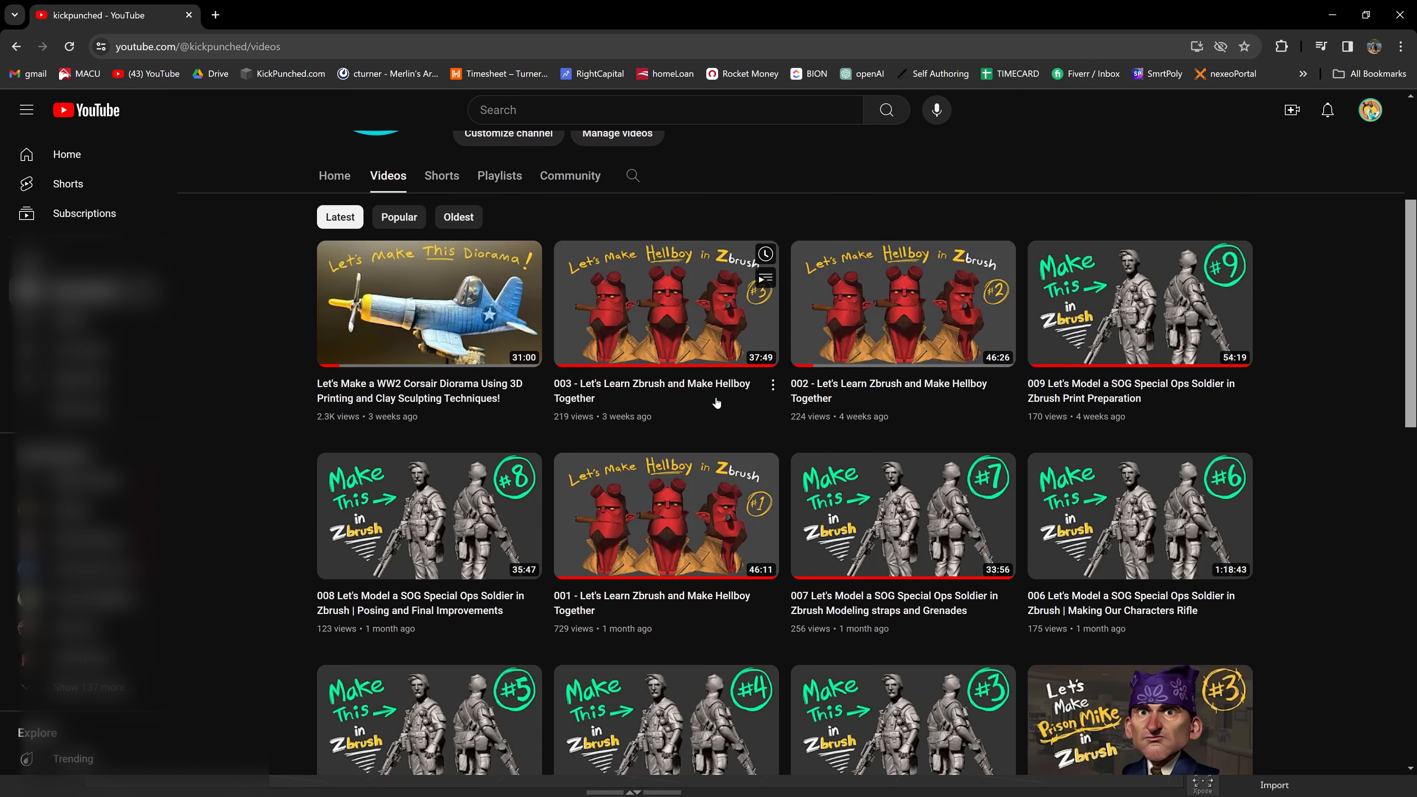
scroll(1323, 447, "down", 4)
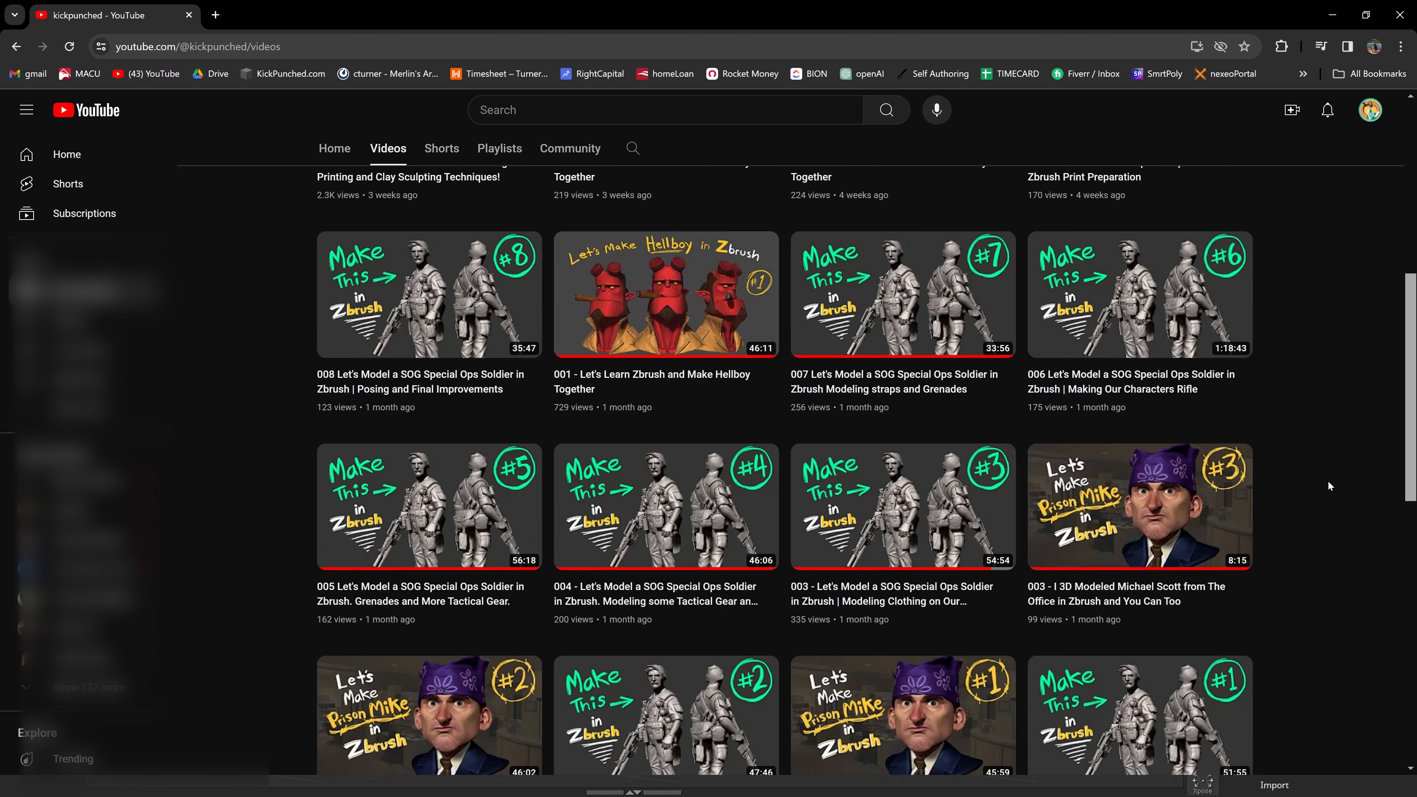
scroll(1328, 511, "up", 8)
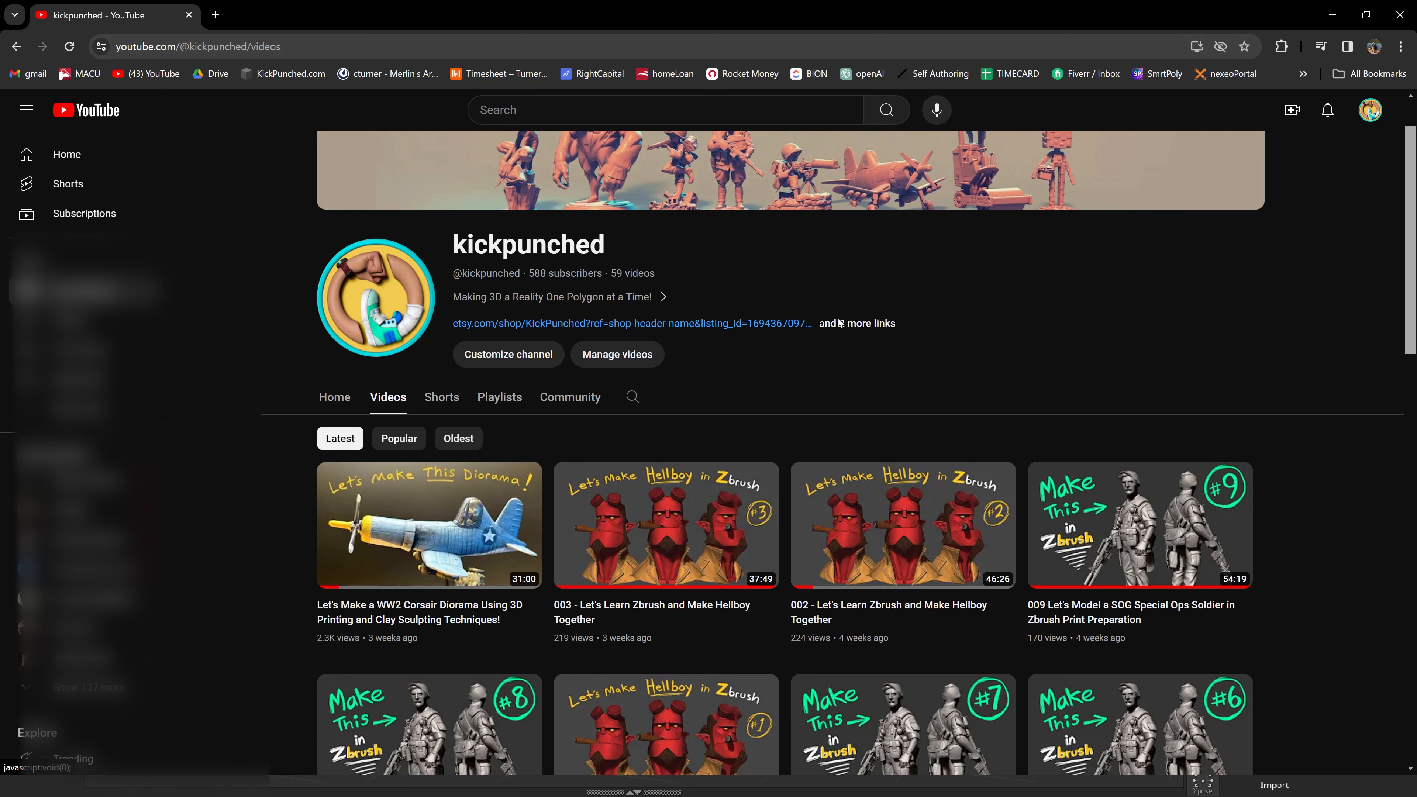
key("alt+Tab")
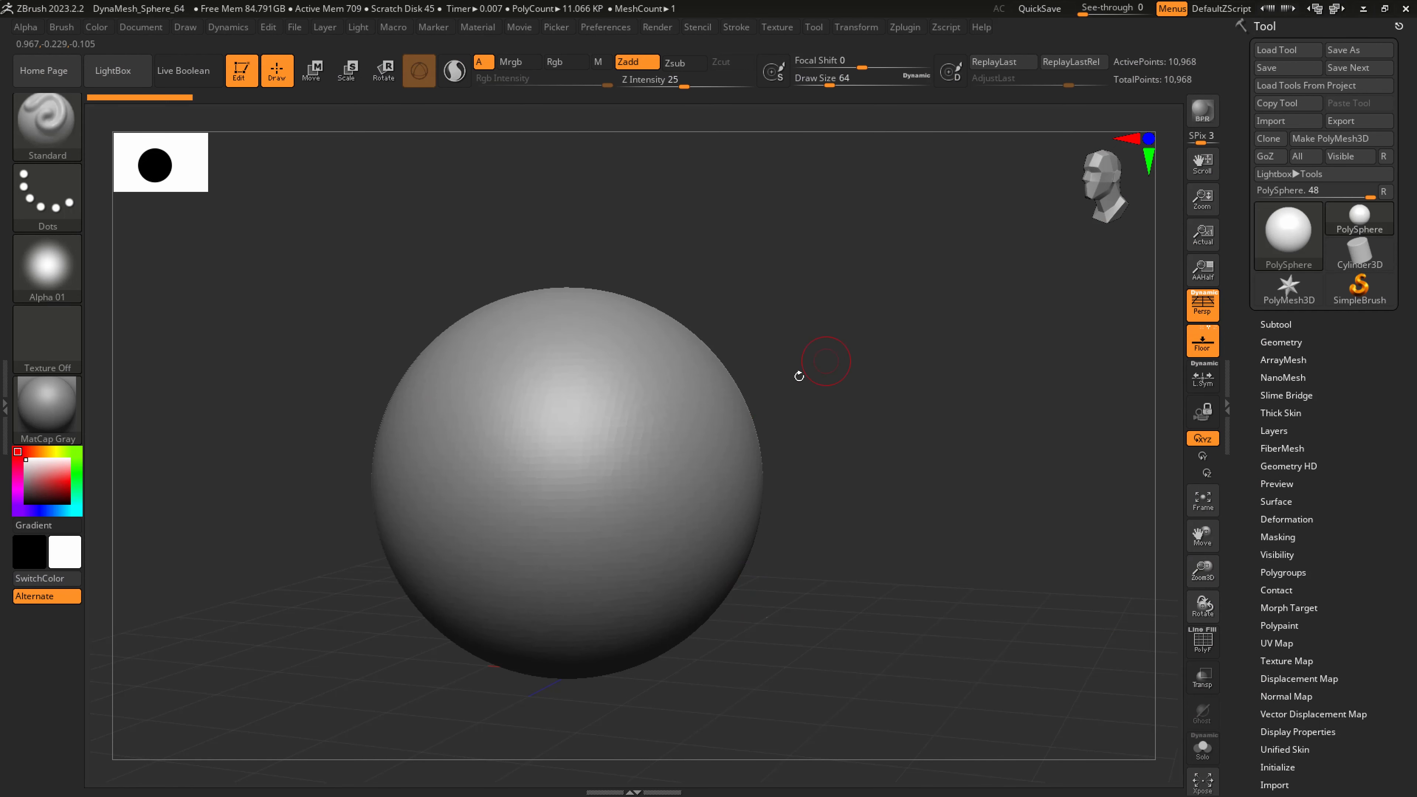
Look at the dinosaur rider drawing in Clip Studio Paint again and return to ZBrush
left_click_drag(776, 468, 816, 465, "alt")
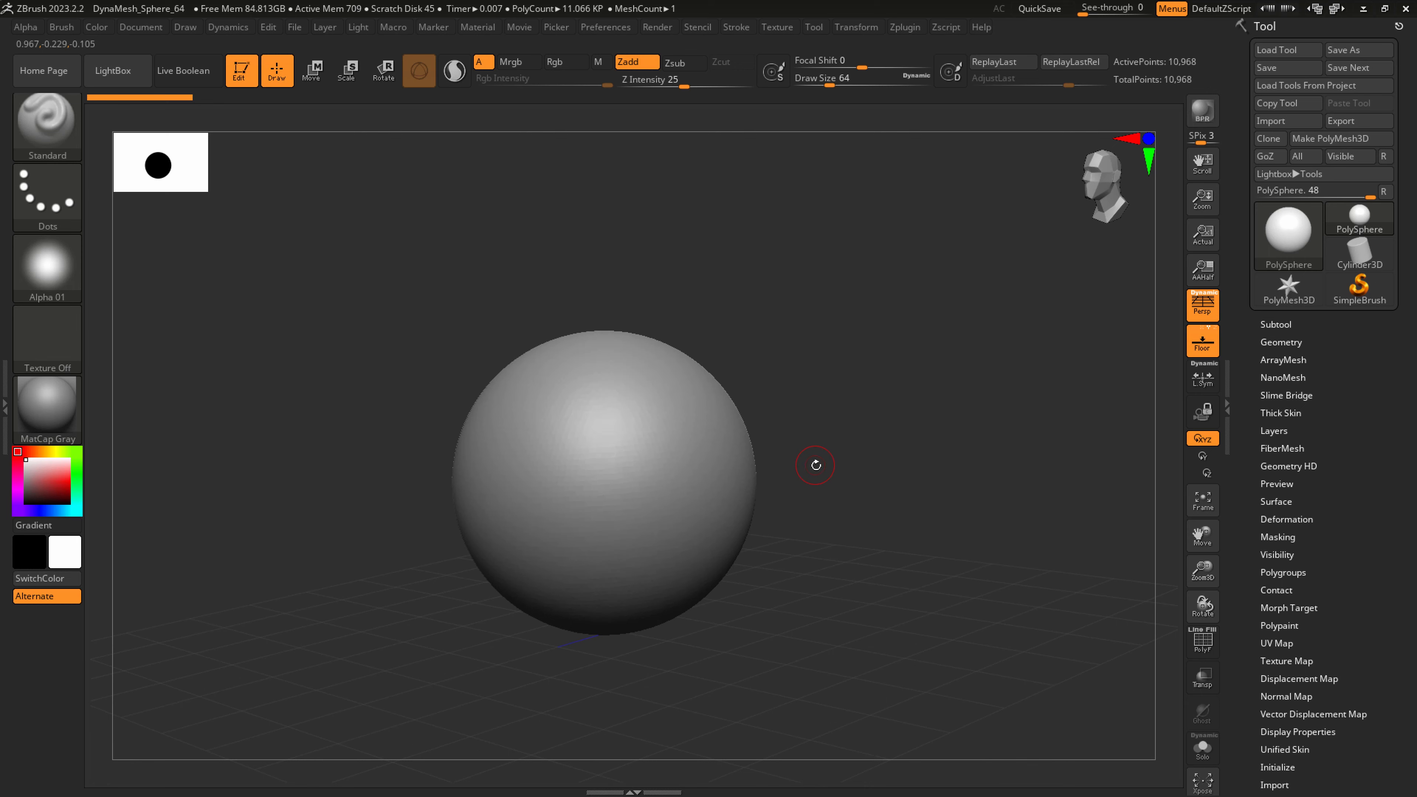
key("alt+Tab")
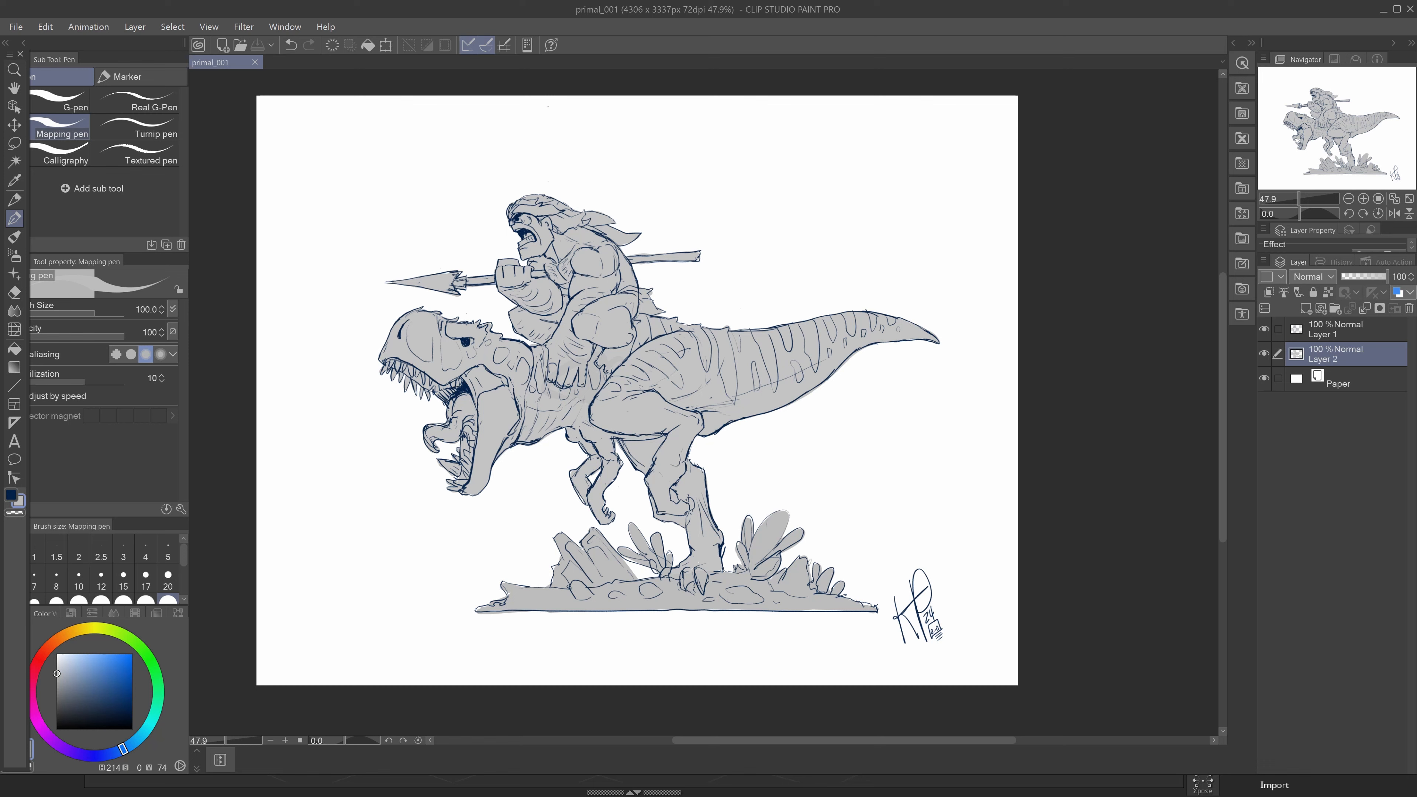
key("alt+Tab")
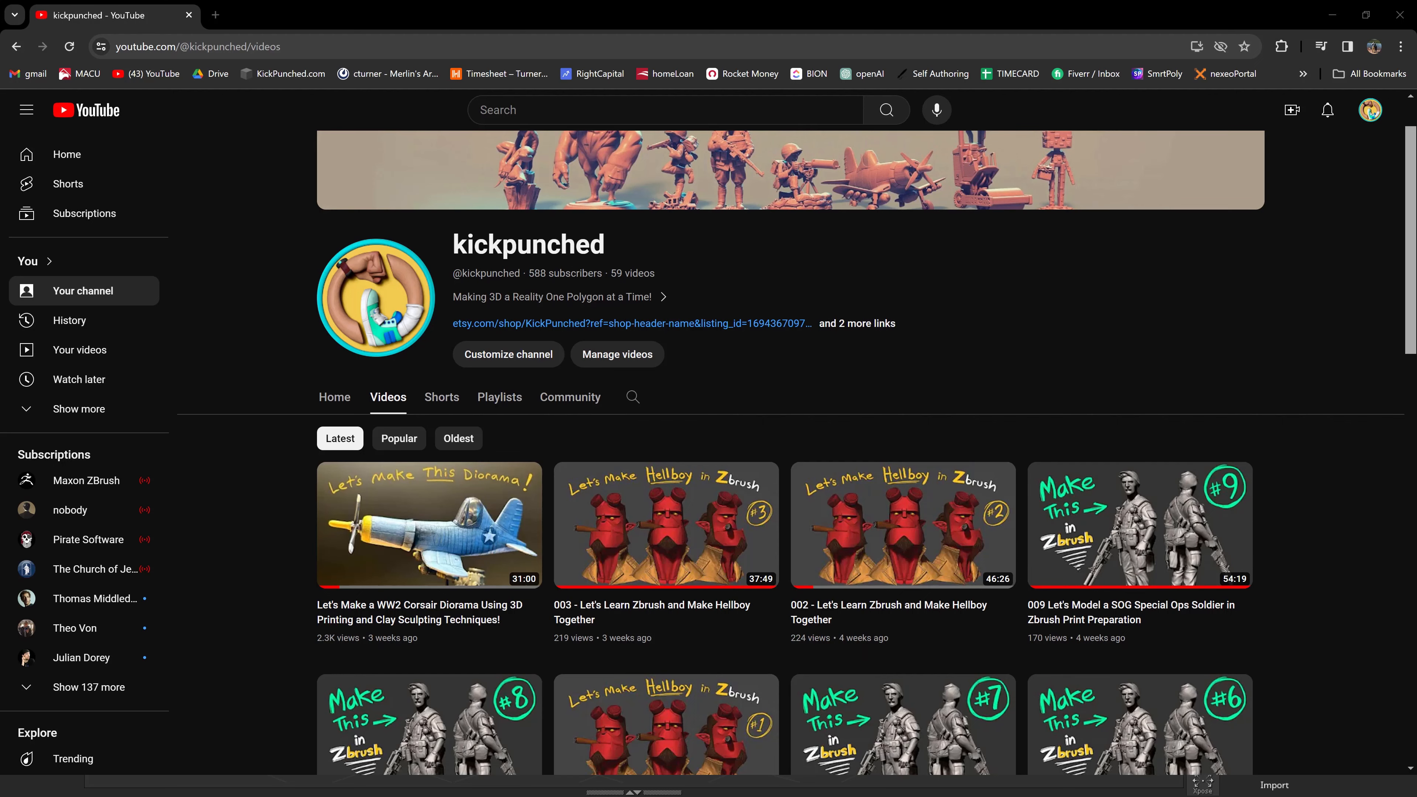
key("alt+Tab")
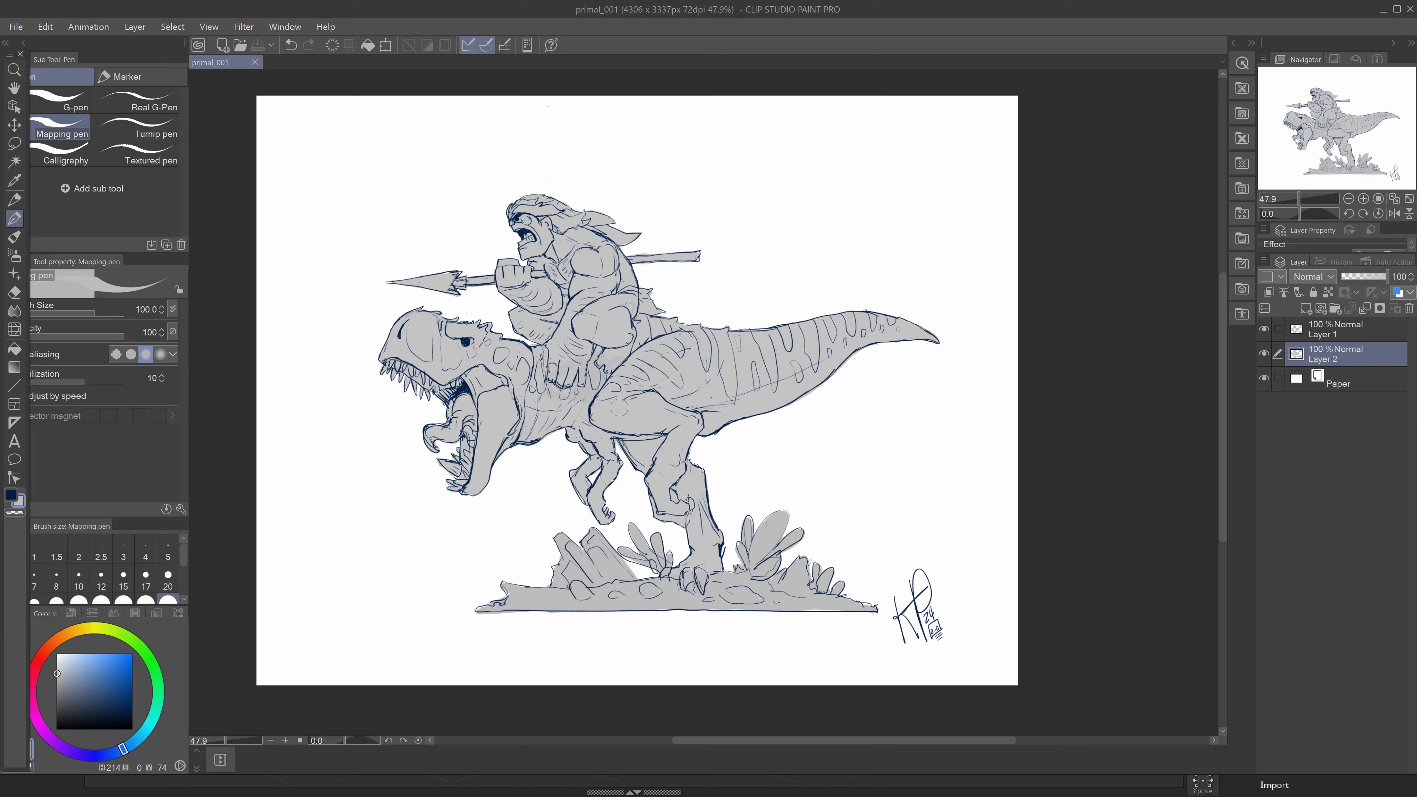
key("alt+Tab")
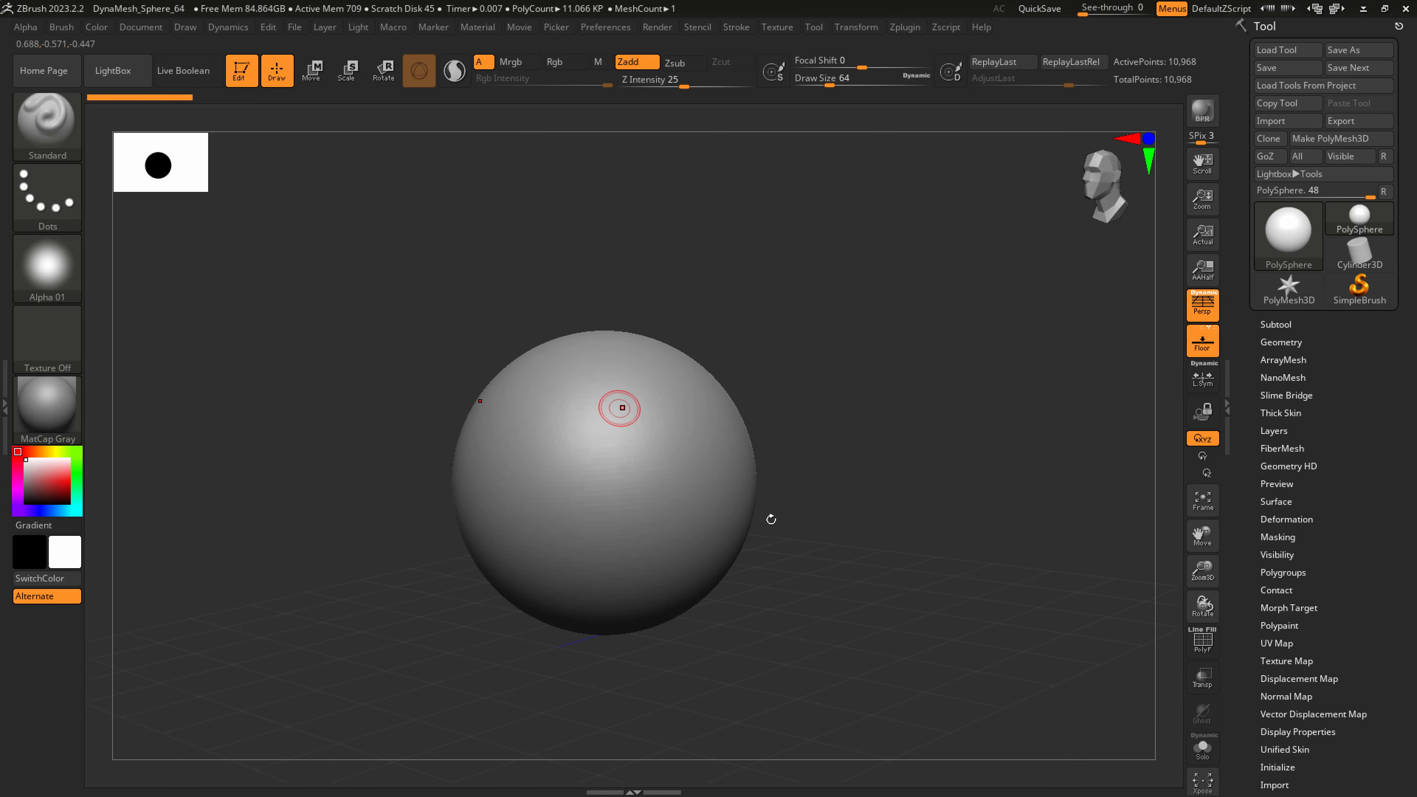
Choose the SnakeHook brush, enlarge its draw size, and stretch the sphere lengthwise into an elongated head form
left_click_drag(771, 519, 717, 486)
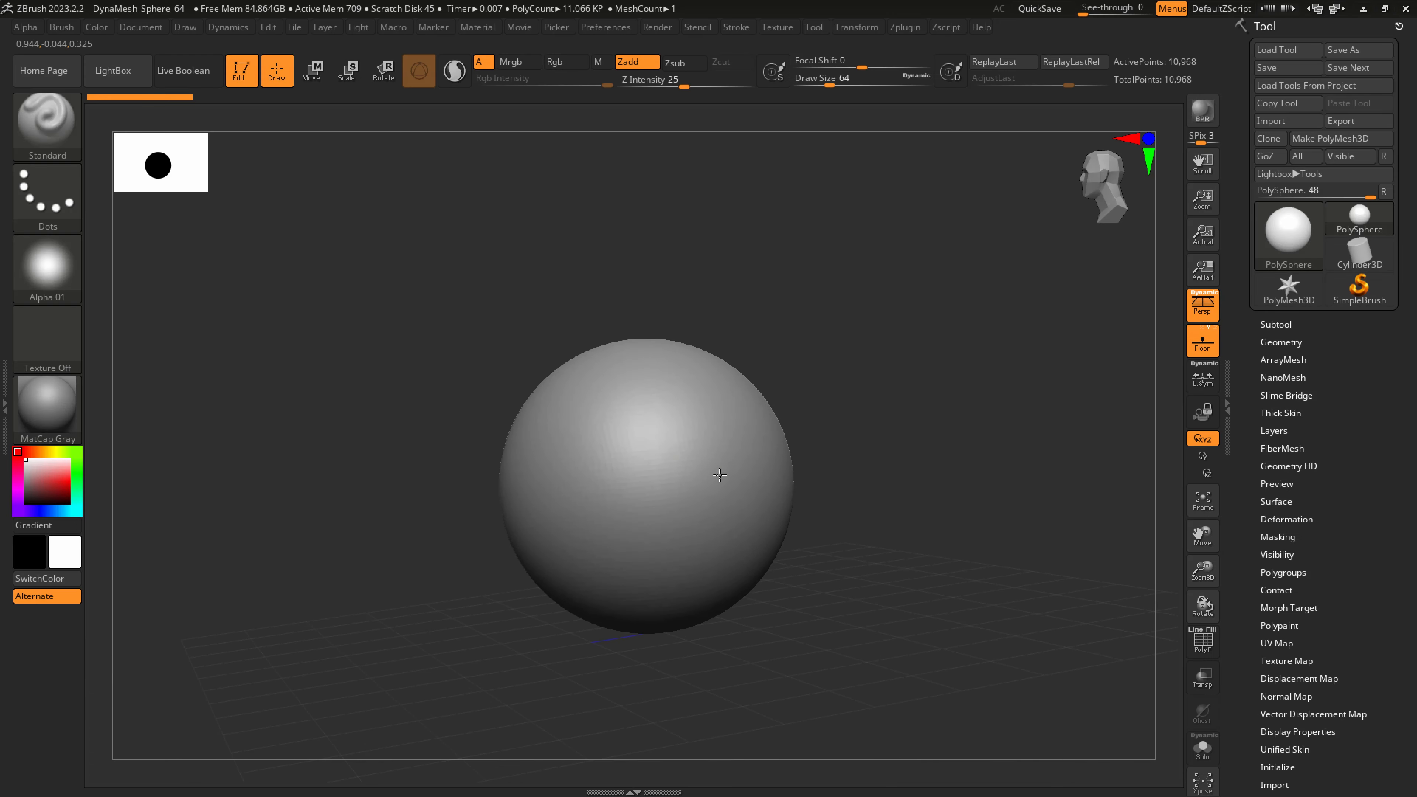
key("1")
left_click(727, 507)
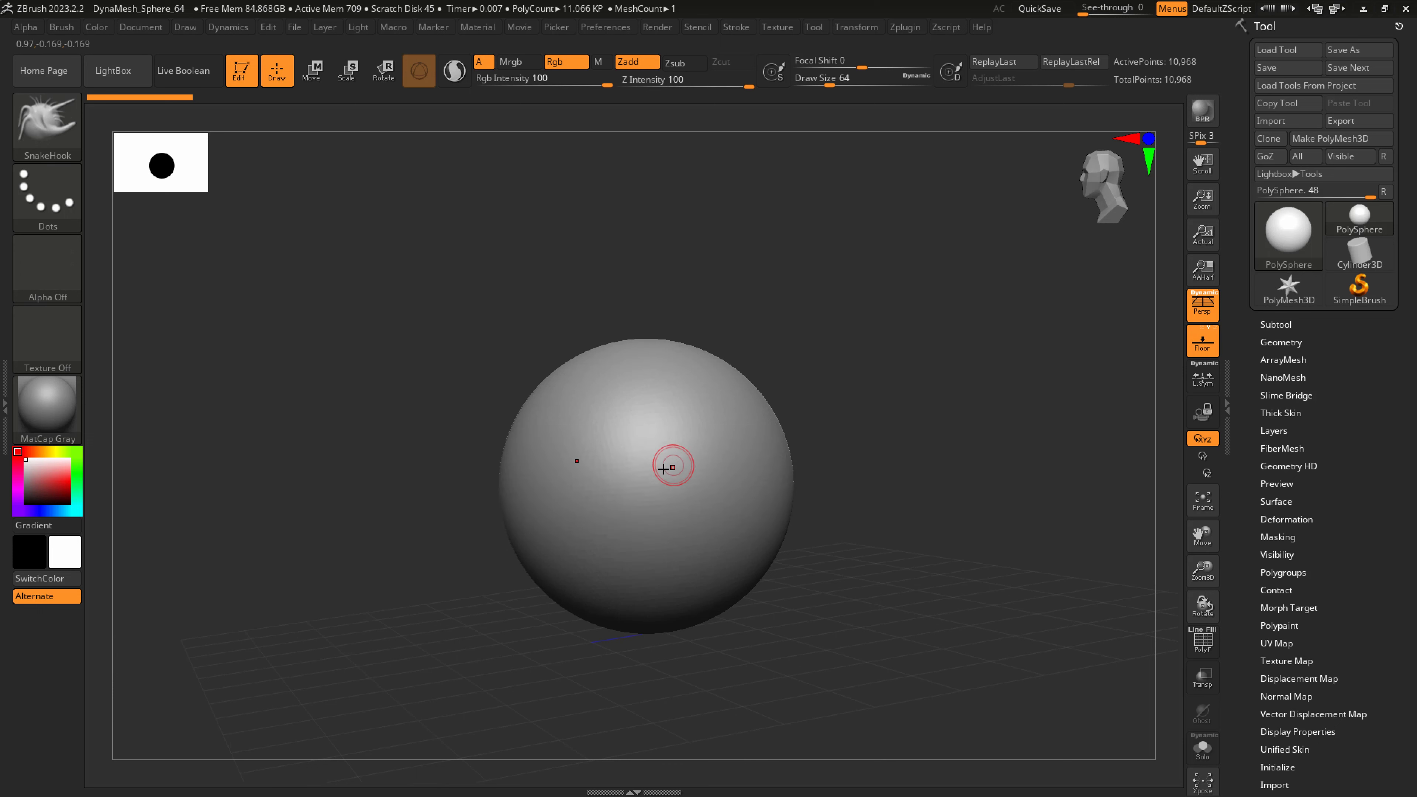
key("s")
left_click_drag(630, 484, 727, 484)
right_click_drag(687, 482, 704, 497)
left_click_drag(692, 496, 654, 494)
right_click_drag(650, 494, 673, 498)
right_click_drag(551, 481, 660, 478)
left_click_drag(561, 488, 446, 501)
Push in the top and underside of the elongated form with SnakeHook at a draw size of about 773
left_click_drag(652, 381, 638, 421)
key("s")
left_click_drag(718, 420, 709, 453)
right_click_drag(726, 474, 689, 479)
left_click_drag(676, 607, 672, 560)
left_click_drag(560, 613, 557, 597)
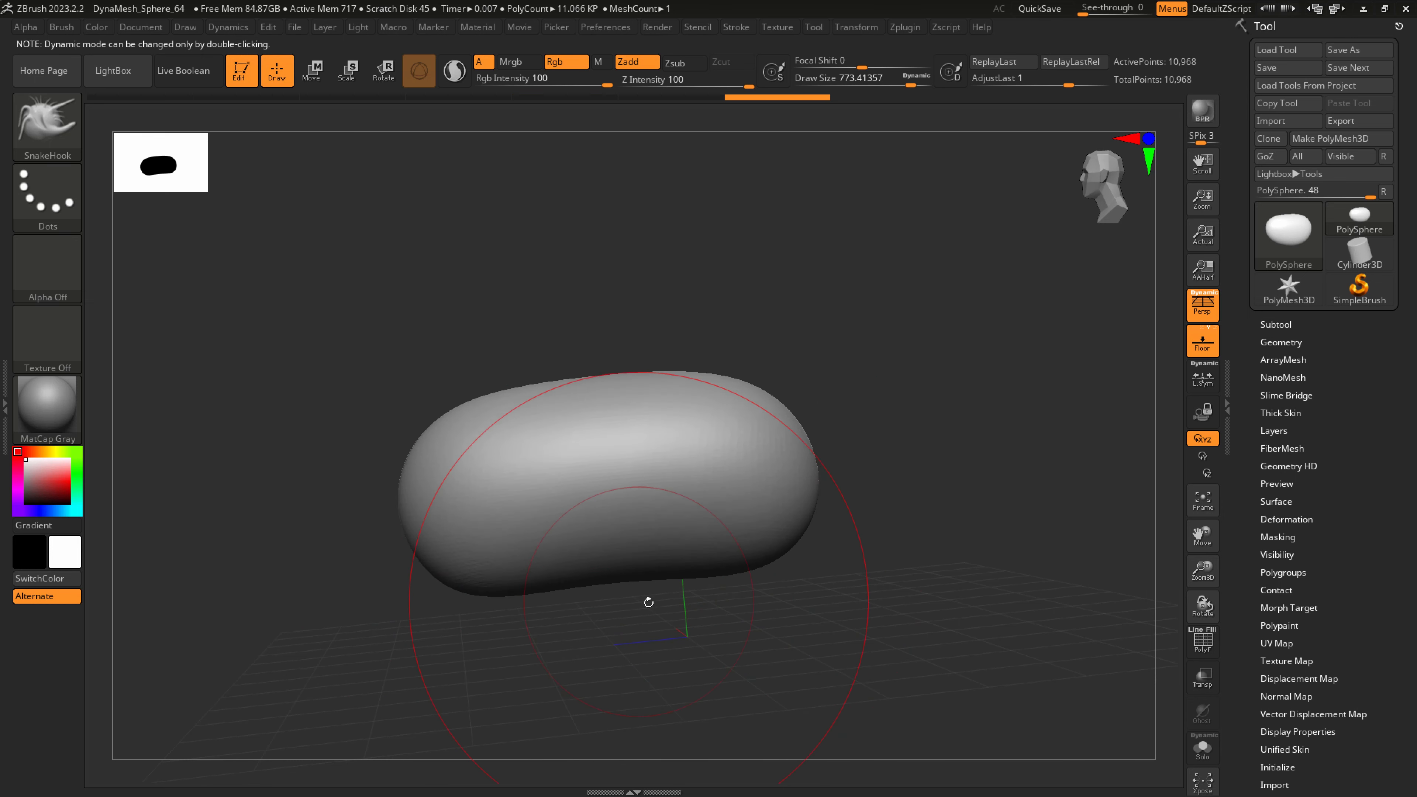
Turn off perspective and even out the form's sides in front view with SnakeHook
key("p")
left_click_drag(511, 545, 498, 542)
right_click_drag(498, 540, 619, 530)
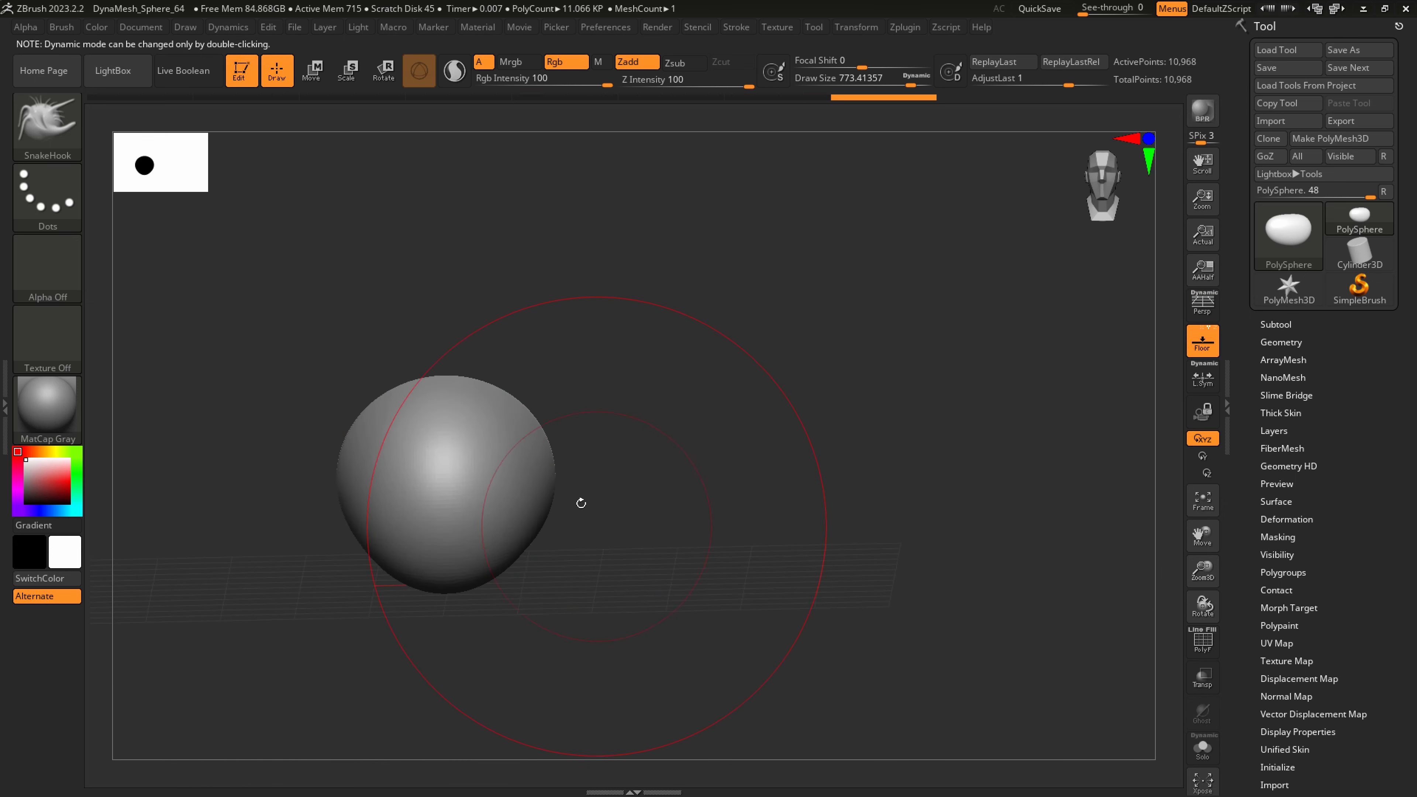
left_click_drag(551, 479, 533, 478)
mouse_move(558, 478)
right_mouse_down()
mouse_move(517, 502)
mouse_move(638, 523)
mouse_move(694, 506)
right_mouse_up()
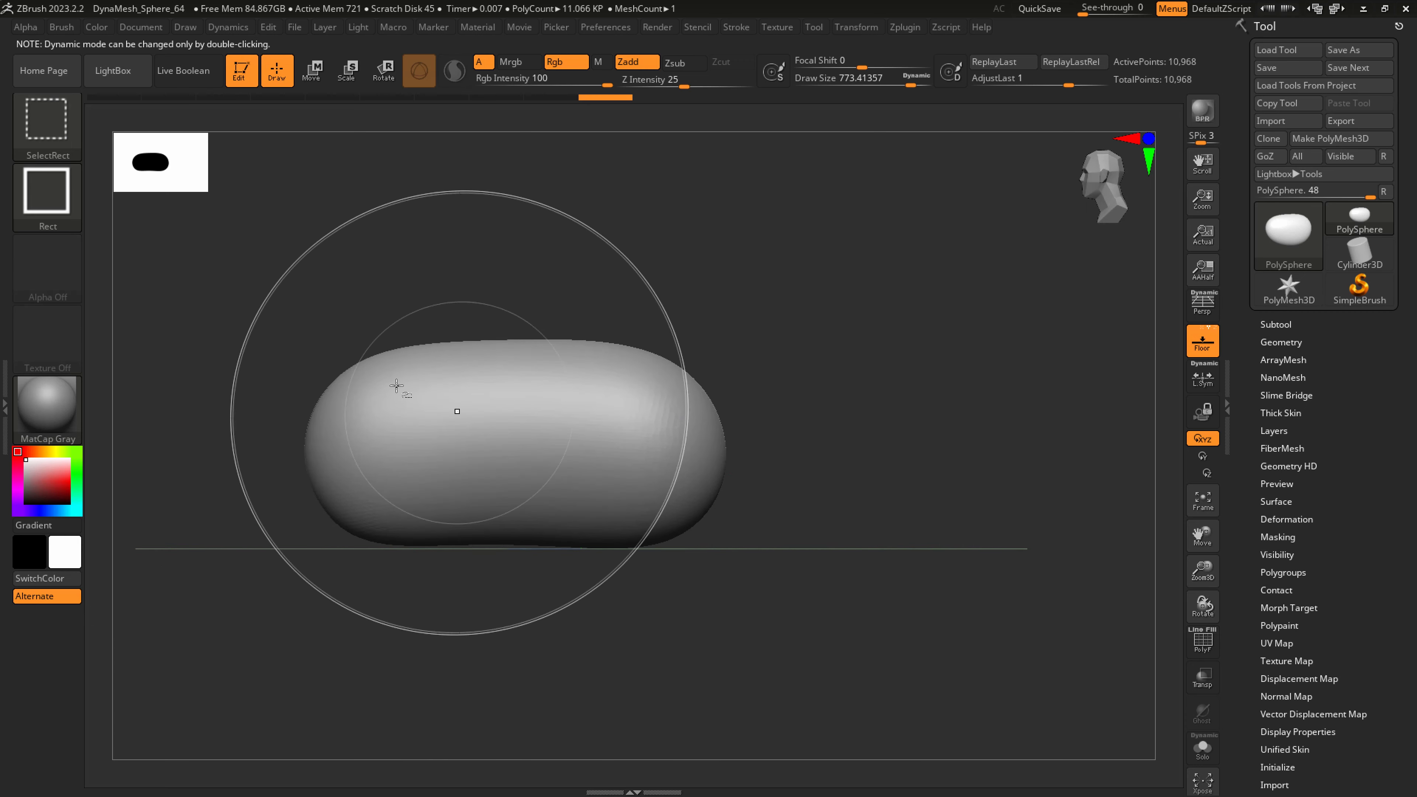
Choose the ClipCurve brush and clip off the form's underside along a slightly slanted line in side view
left_click(59, 130, "ctrl+shift")
left_click(279, 208, "ctrl+shift")
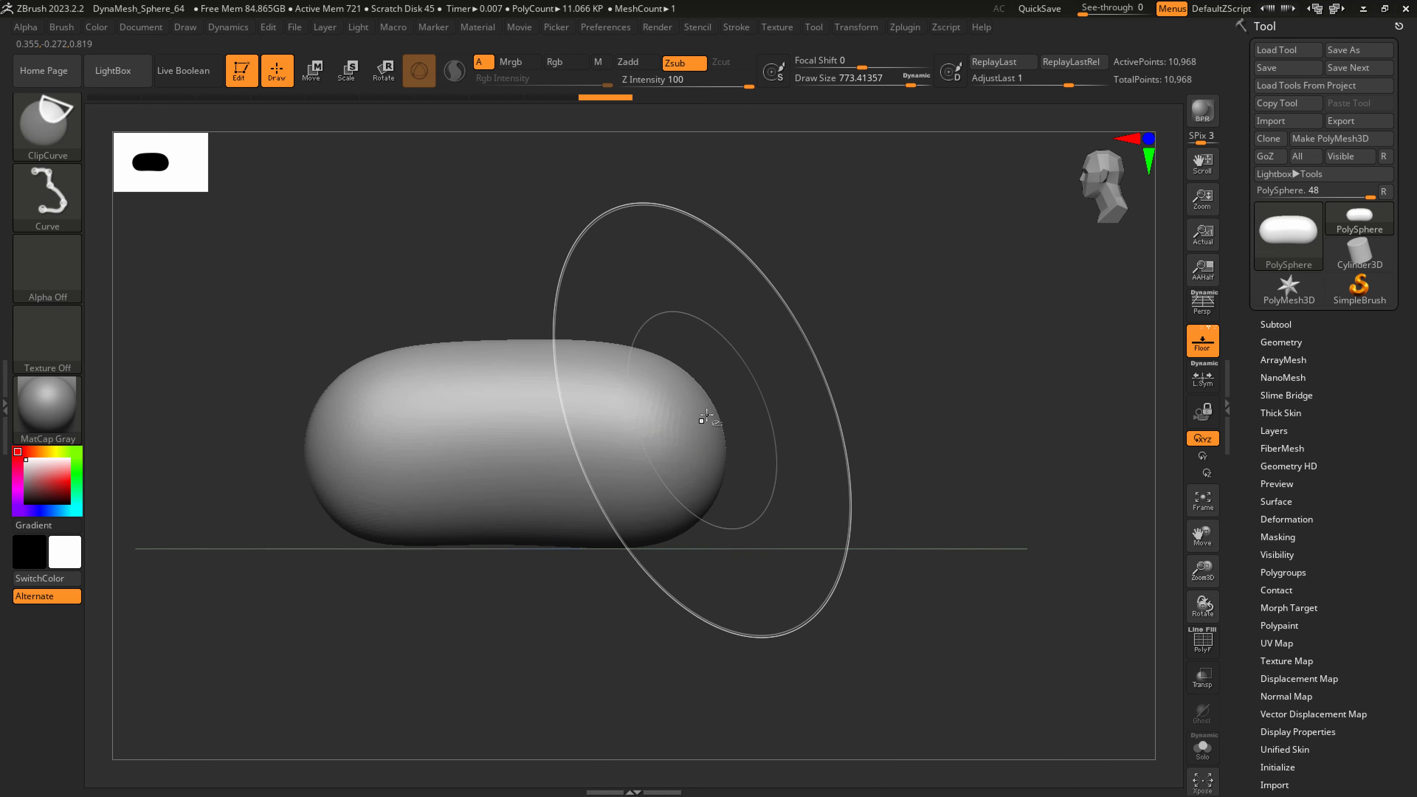
left_click(50, 127, "ctrl+shift")
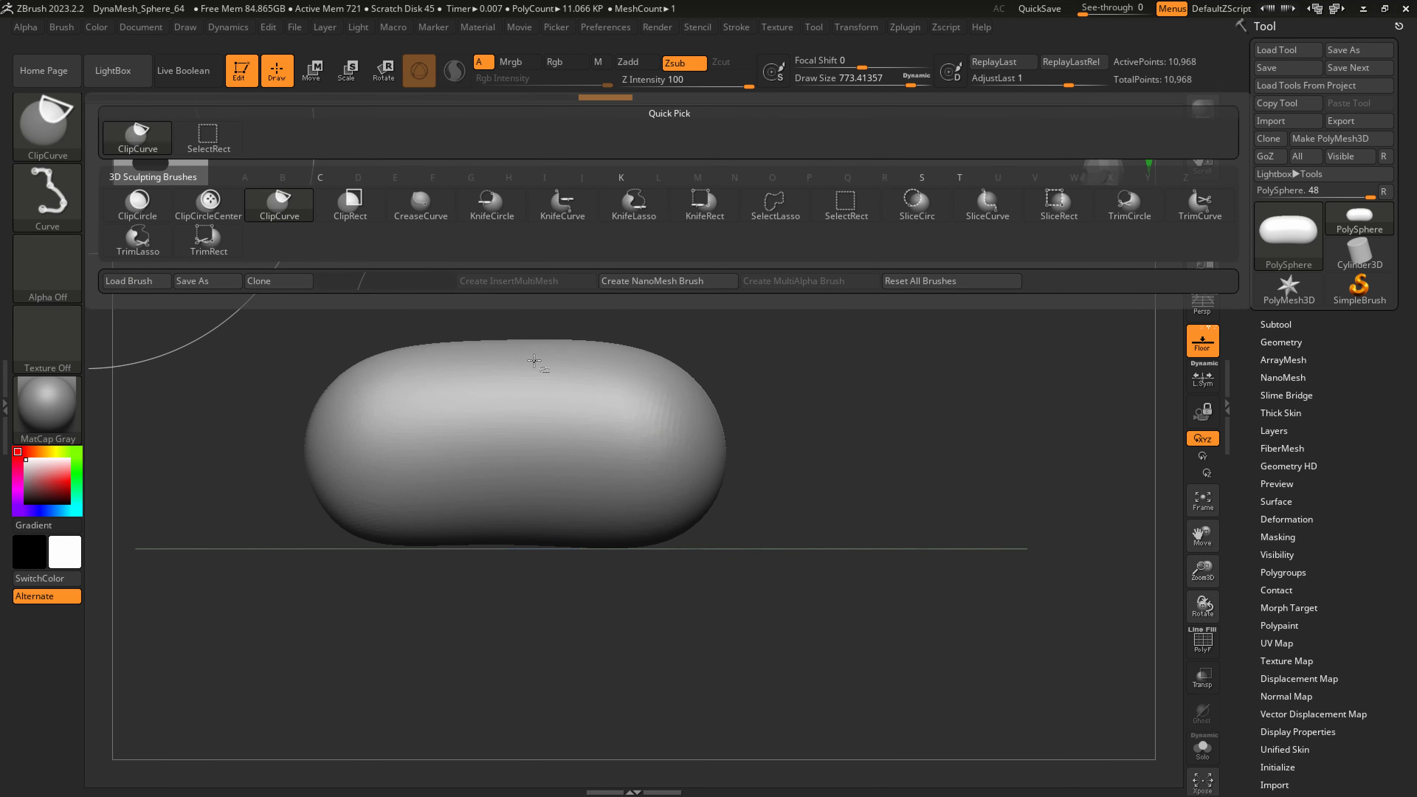
left_click_drag(708, 509, 207, 477, "ctrl+shift")
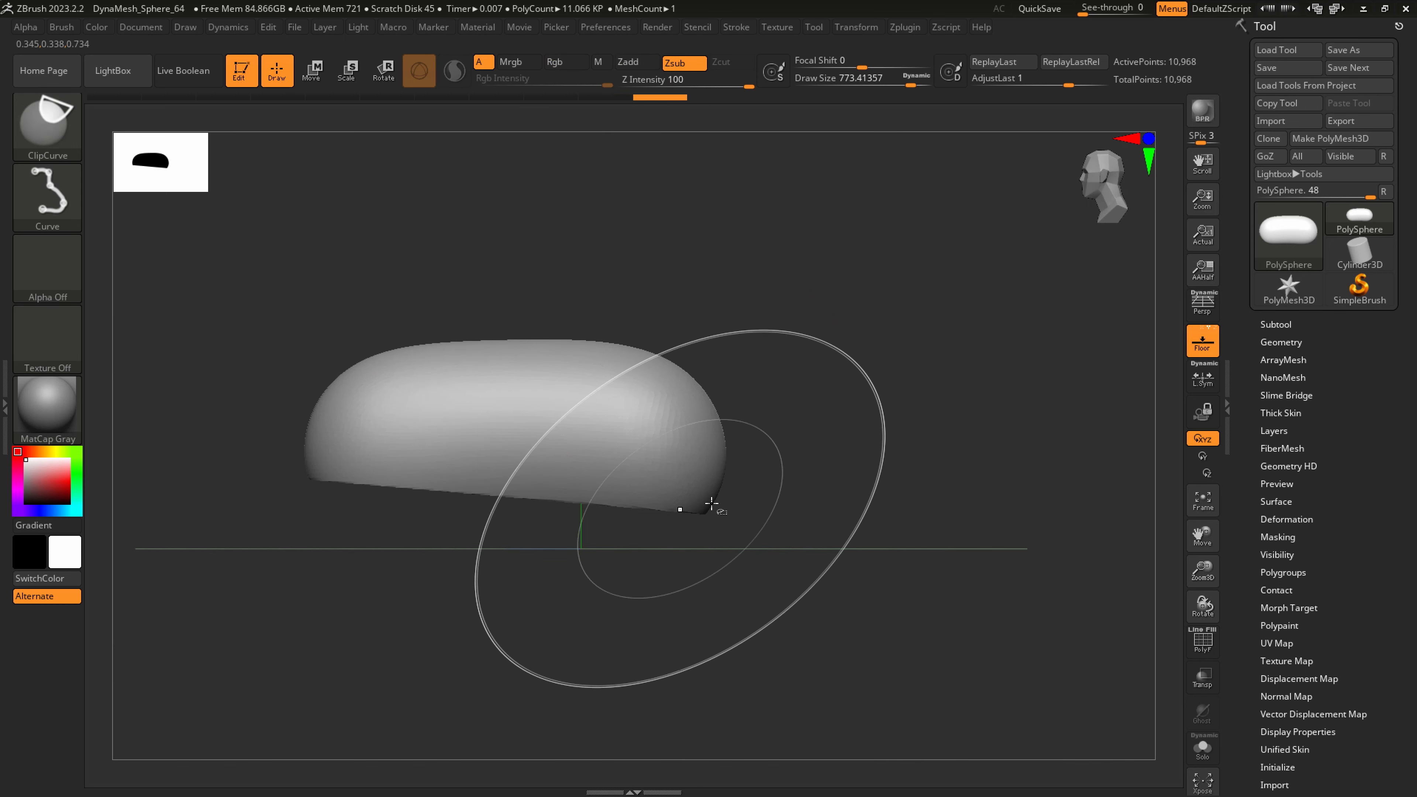
Duplicate the clipped form downward with the move gizmo and rotate the copy upside down as a lower jaw
left_click(315, 68)
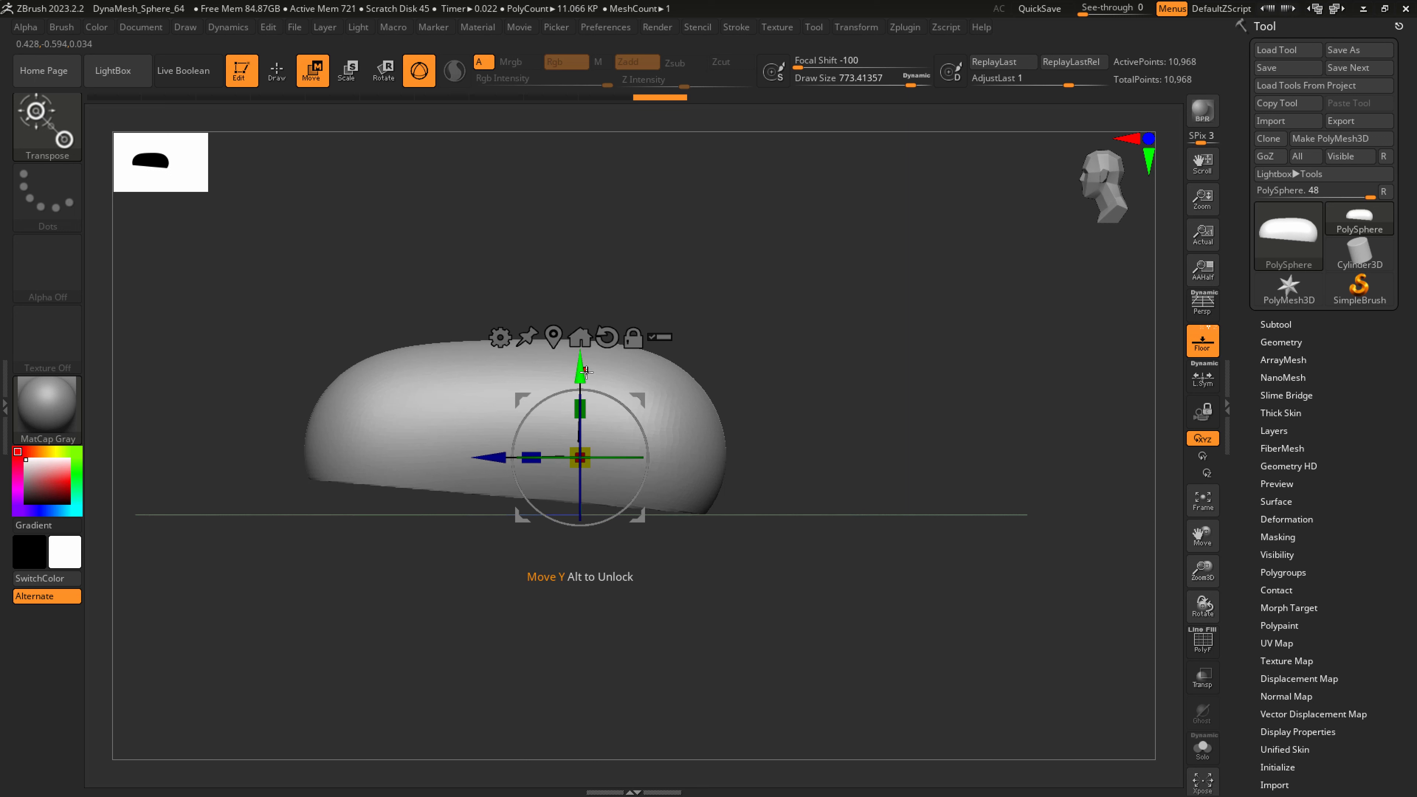
left_click_drag(587, 372, 580, 483, "ctrl")
left_click_drag(727, 445, 745, 465, "shift")
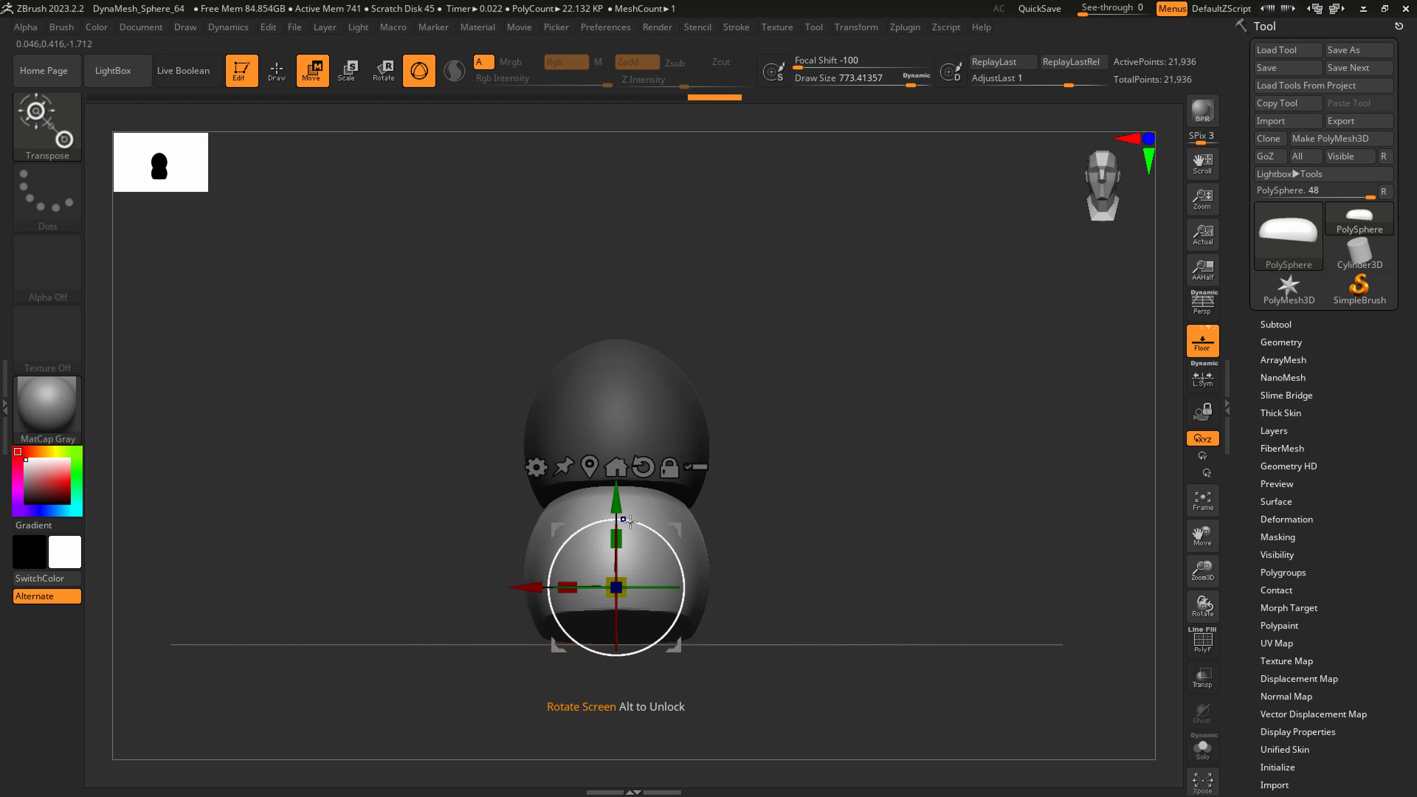
left_click_drag(627, 521, 597, 696)
Raise the lower jaw toward the upper head and tilt it into an open-mouth position
left_click_drag(616, 636, 616, 604)
left_click_drag(731, 519, 672, 523)
left_click_drag(658, 590, 657, 541)
Reshape the lower jaw with SnakeHook, raising its rear upper edge at a draw size of about 331
mouse_move(730, 504)
right_mouse_down()
mouse_move(762, 519)
mouse_move(700, 533)
right_mouse_up()
key("q")
key("s")
mouse_move(723, 544)
left_mouse_down()
mouse_move(699, 545)
mouse_move(718, 535)
mouse_move(716, 559)
left_mouse_up()
right_click_drag(720, 558, 750, 549)
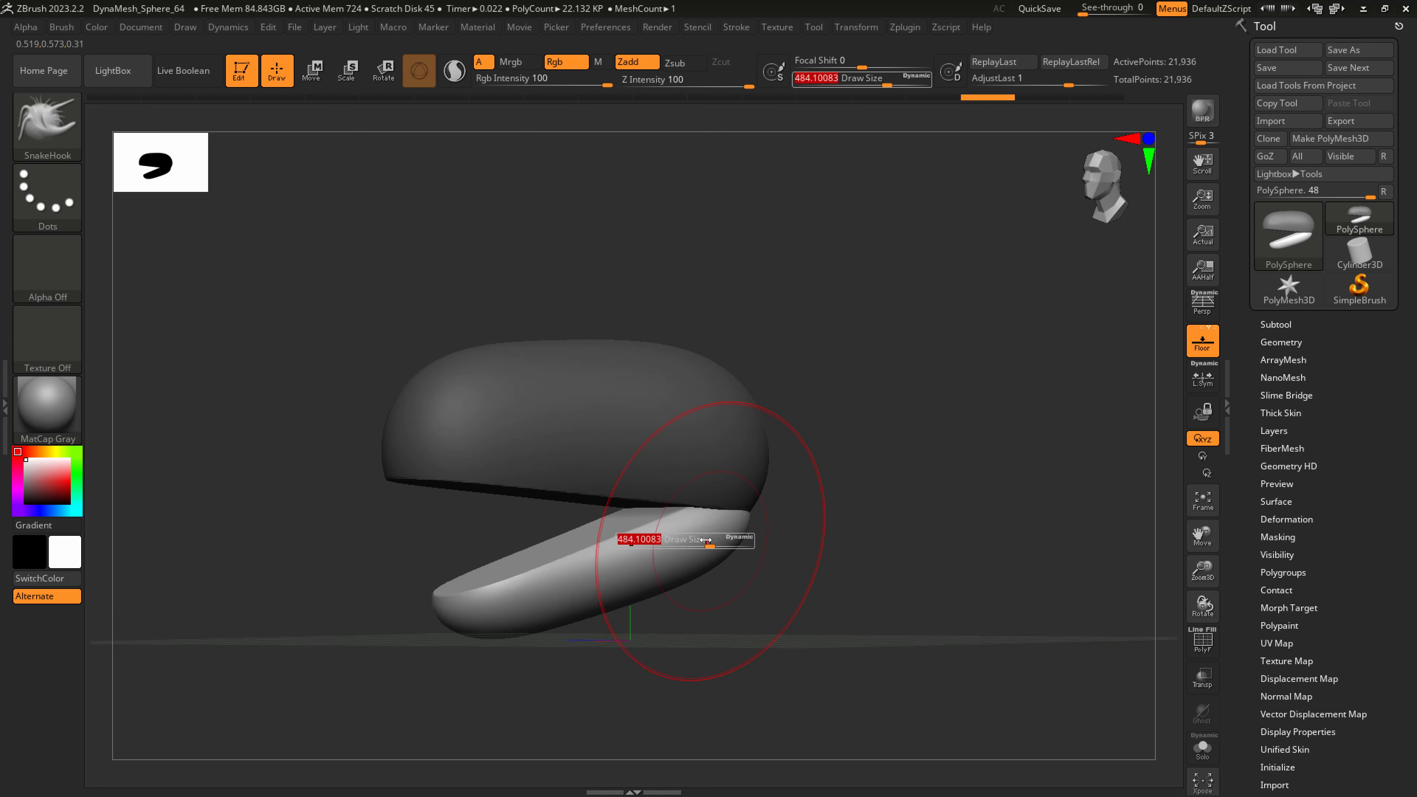
left_click_drag(706, 540, 691, 541)
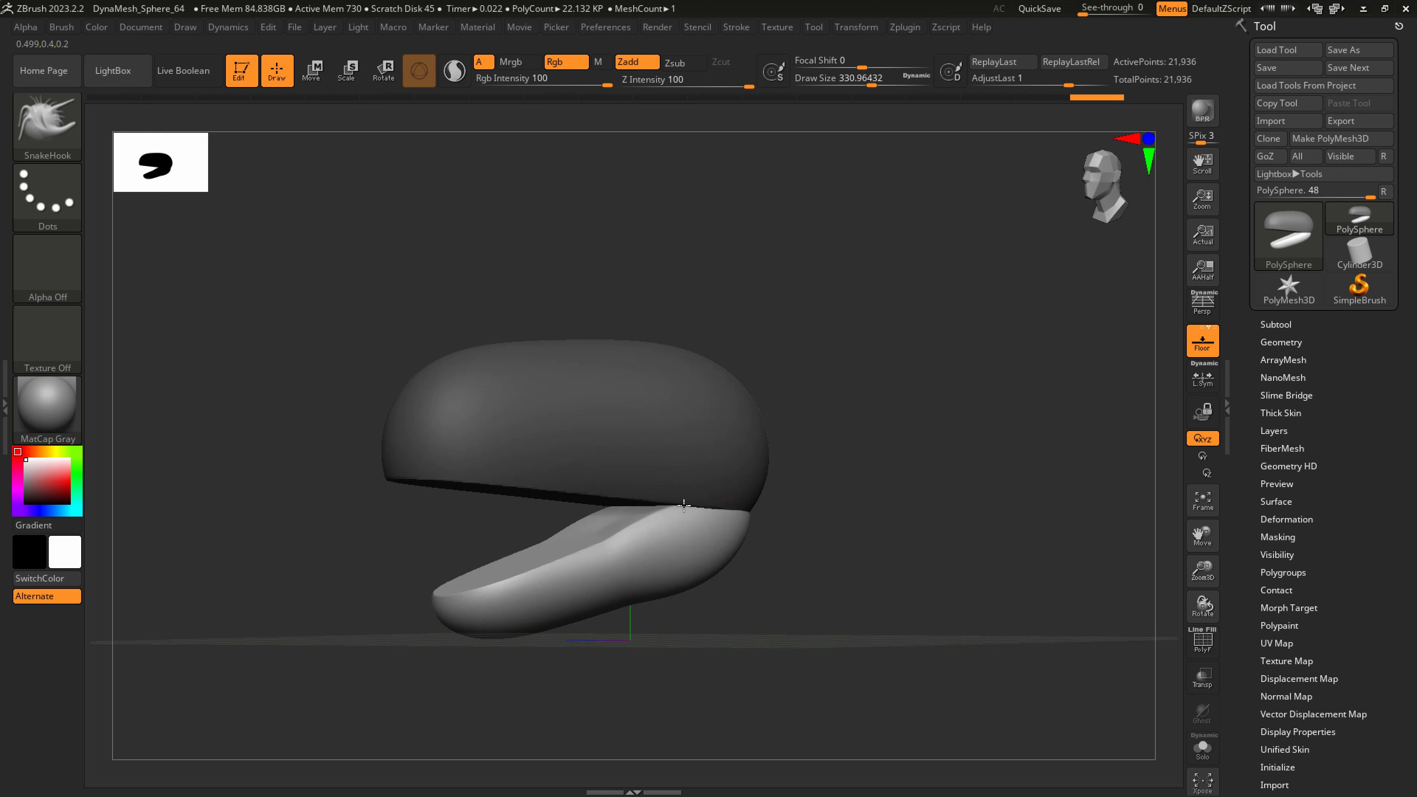
mouse_move(684, 505)
right_mouse_down()
mouse_move(688, 481)
mouse_move(737, 496)
mouse_move(722, 526)
mouse_move(620, 562)
right_mouse_up()
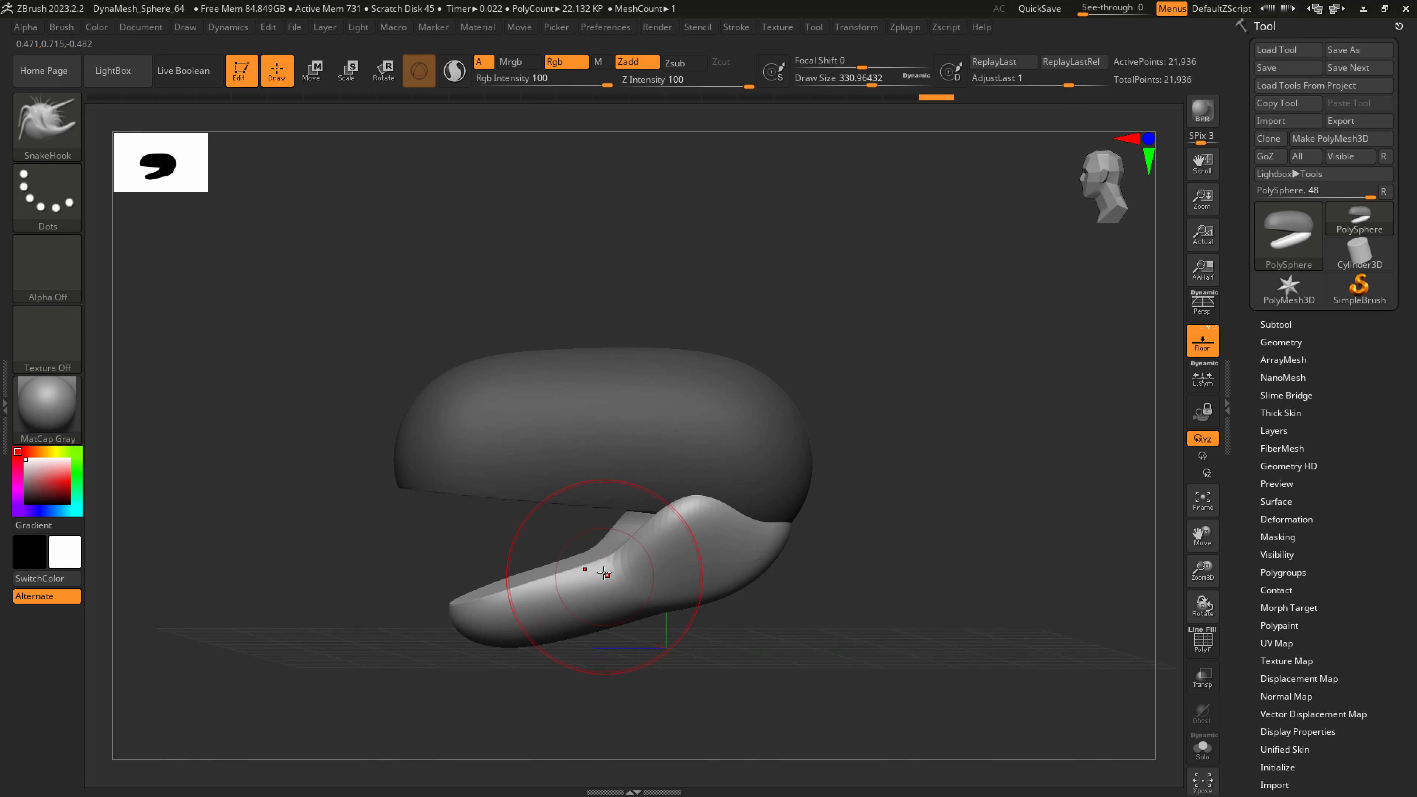
Refine the lower jaw's side profile with SnakeHook, shaping the front underside, the rear corner and the back edge
right_click_drag(562, 642, 544, 636, "shift")
mouse_move(527, 633)
left_mouse_down()
mouse_move(498, 653)
mouse_move(544, 624)
left_mouse_up()
left_click_drag(680, 595, 698, 610)
left_click_drag(782, 563, 774, 551)
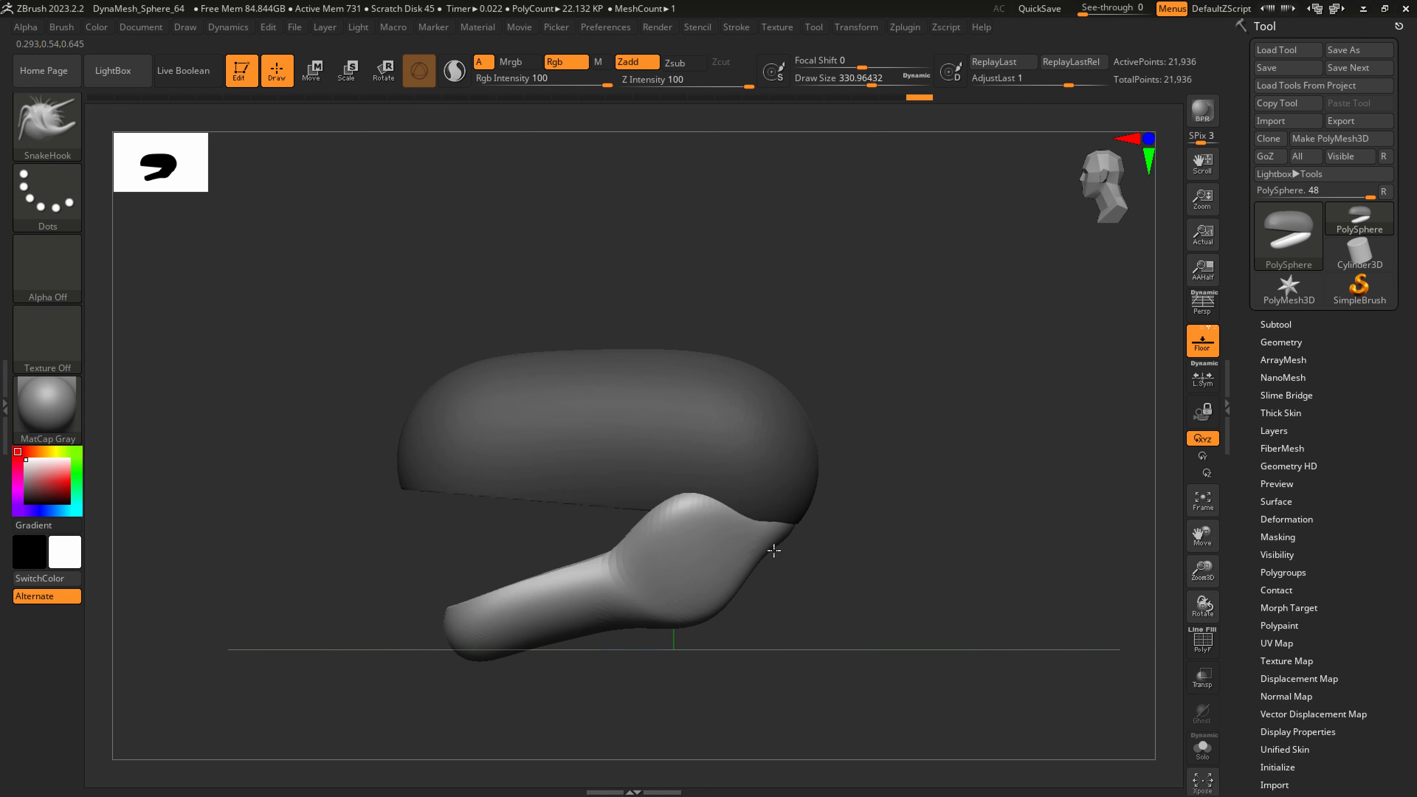
Reshape the head with SnakeHook at a draw size of about 372, flattening the upper back of its profile
mouse_move(774, 551)
right_mouse_down()
mouse_move(743, 522)
mouse_move(848, 502)
mouse_move(781, 498)
right_mouse_up()
key("s")
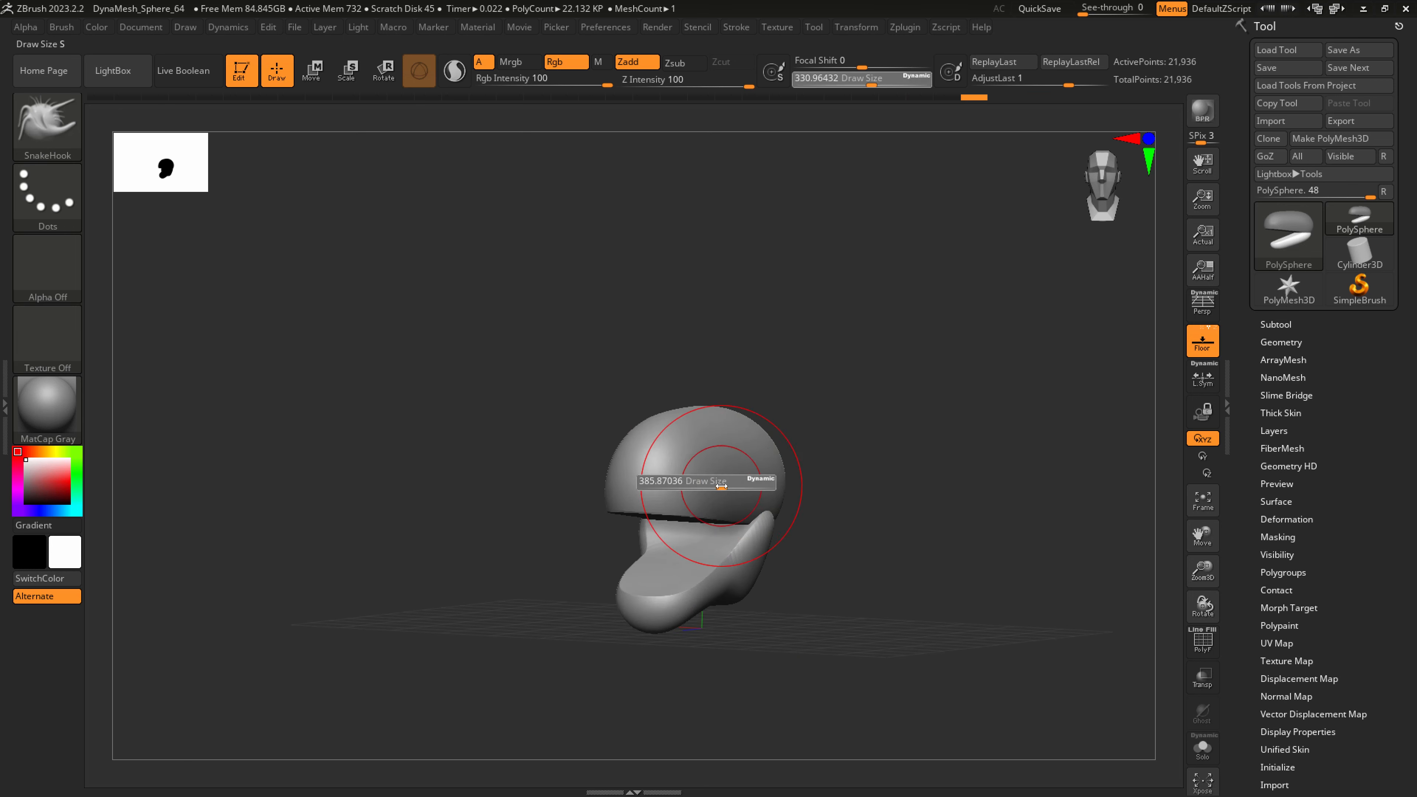
left_click_drag(721, 486, 719, 486)
left_click_drag(769, 475, 762, 472)
right_click_drag(809, 467, 601, 413)
mouse_move(570, 369)
left_mouse_down()
mouse_move(590, 376)
mouse_move(525, 368)
left_mouse_up()
left_click_drag(551, 365, 635, 419)
mouse_move(689, 450)
right_mouse_down()
mouse_move(693, 483)
mouse_move(656, 482)
right_mouse_up()
right_click_drag(656, 483, 600, 474, "alt")
Append a 3D sphere to the subtool list as the base for the body
left_click(37, 127)
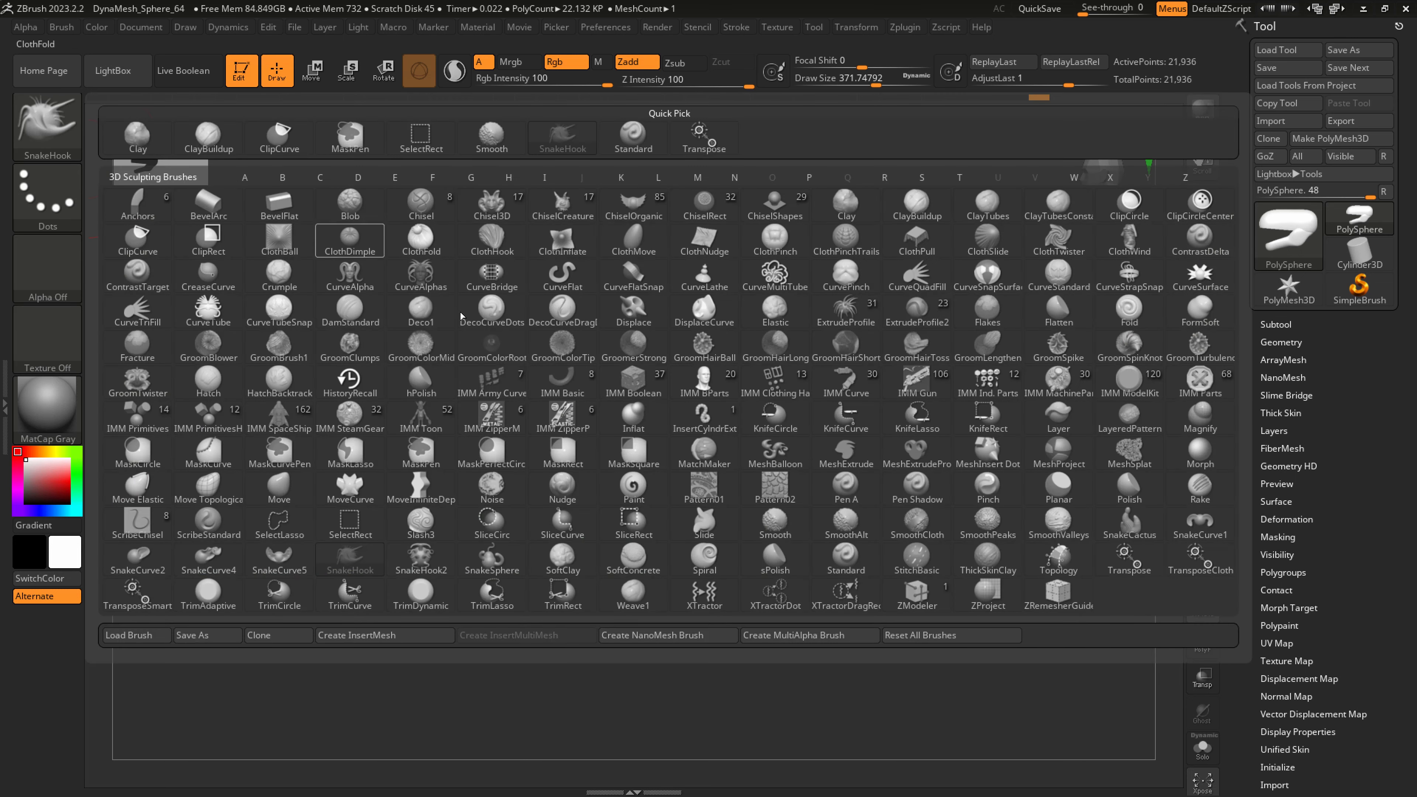
left_click(1279, 326)
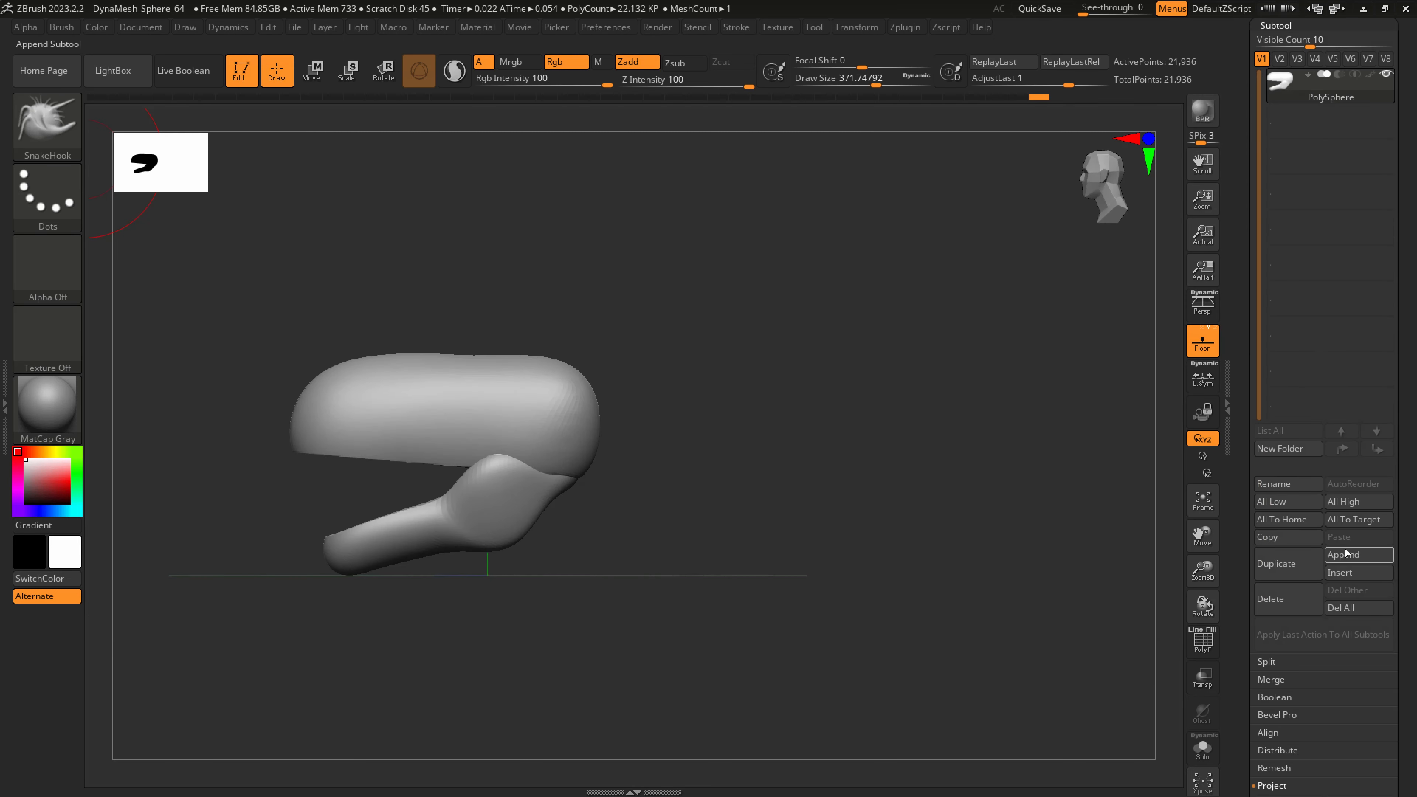
scroll(1389, 517, "up", 2)
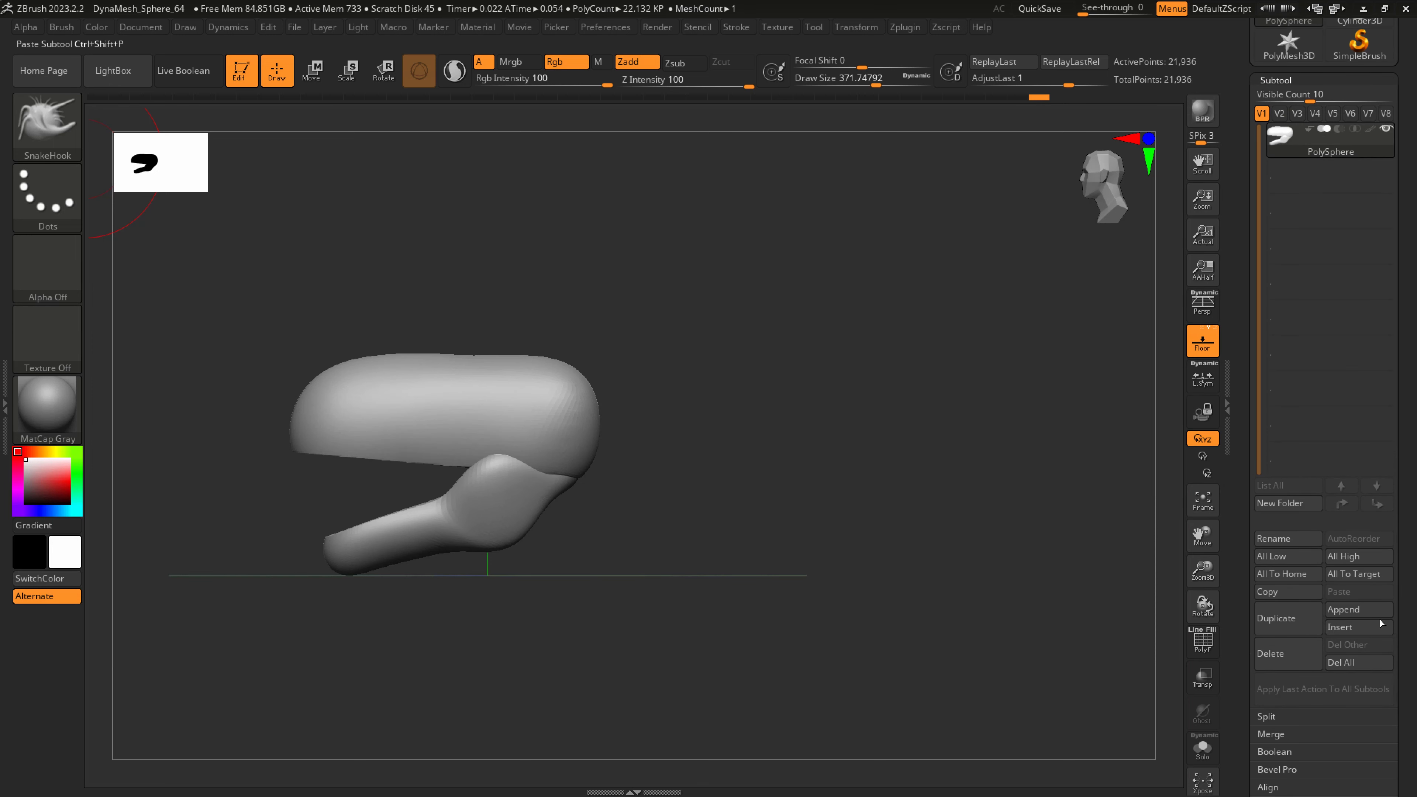
left_click(1367, 608)
left_click(858, 481)
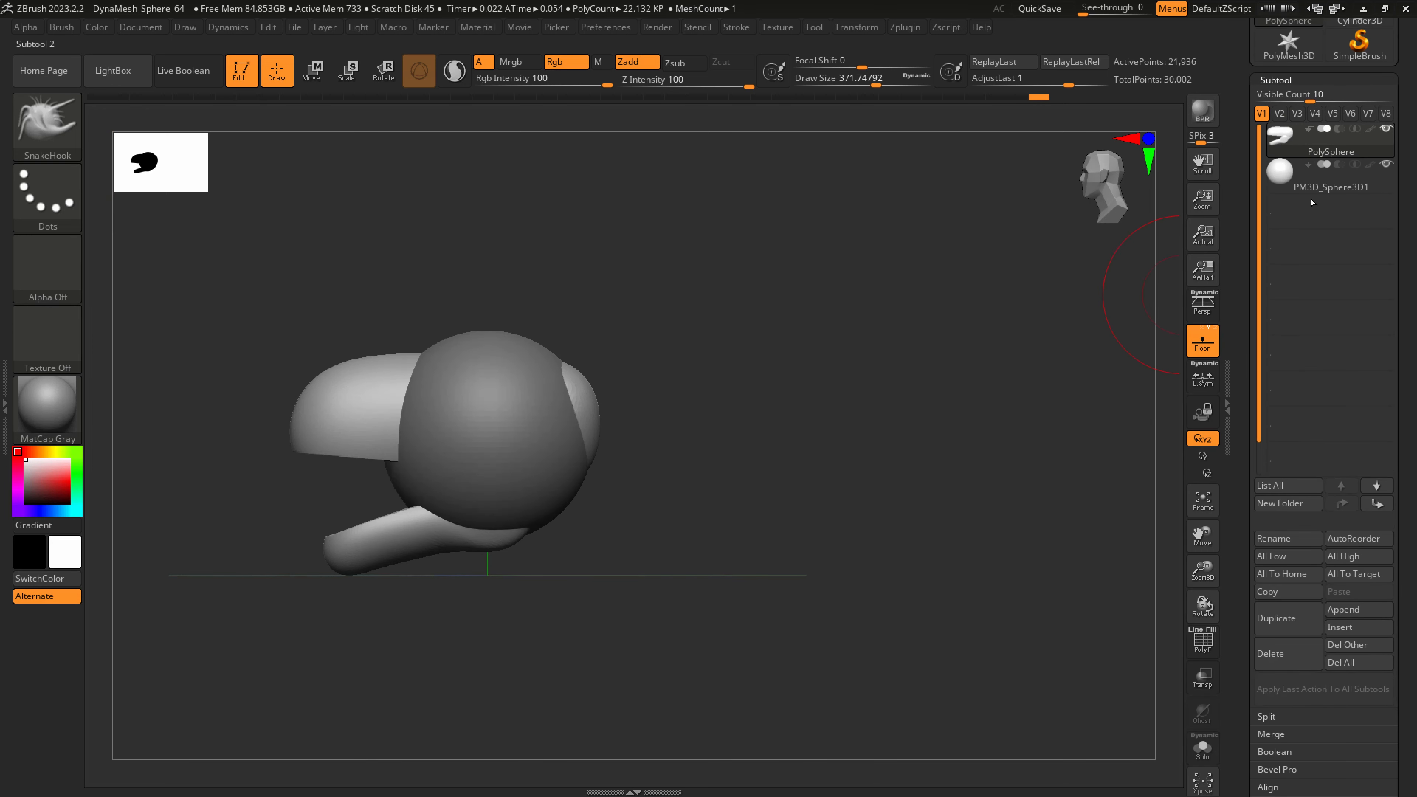
Select the new sphere, move it behind and below the head, and stretch it lengthwise into a horizontal ellipsoid
left_click(351, 81)
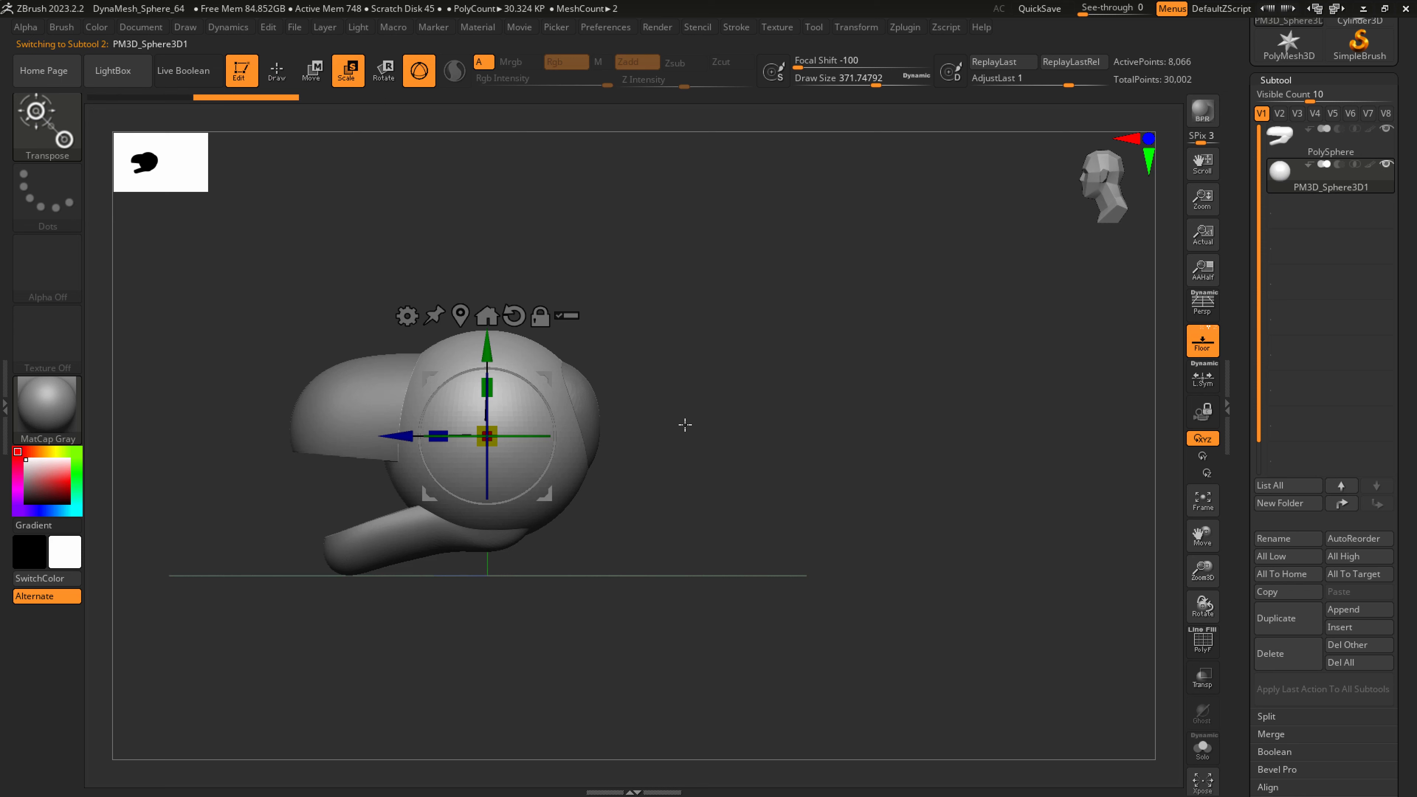
left_click_drag(685, 425, 580, 433)
left_click_drag(487, 387, 578, 449)
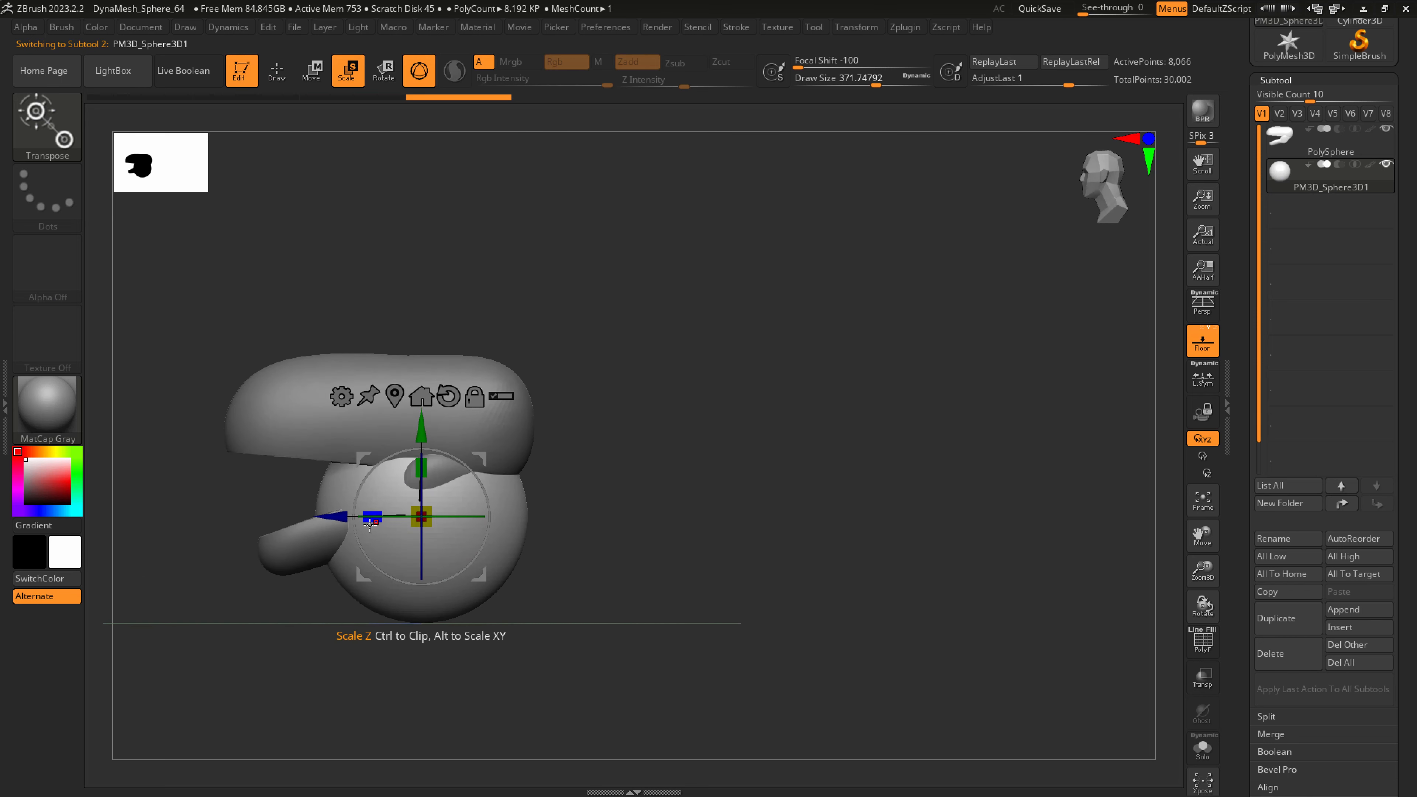
left_click_drag(370, 524, 576, 545)
left_click_drag(663, 427, 666, 469)
left_click_drag(663, 558, 607, 557)
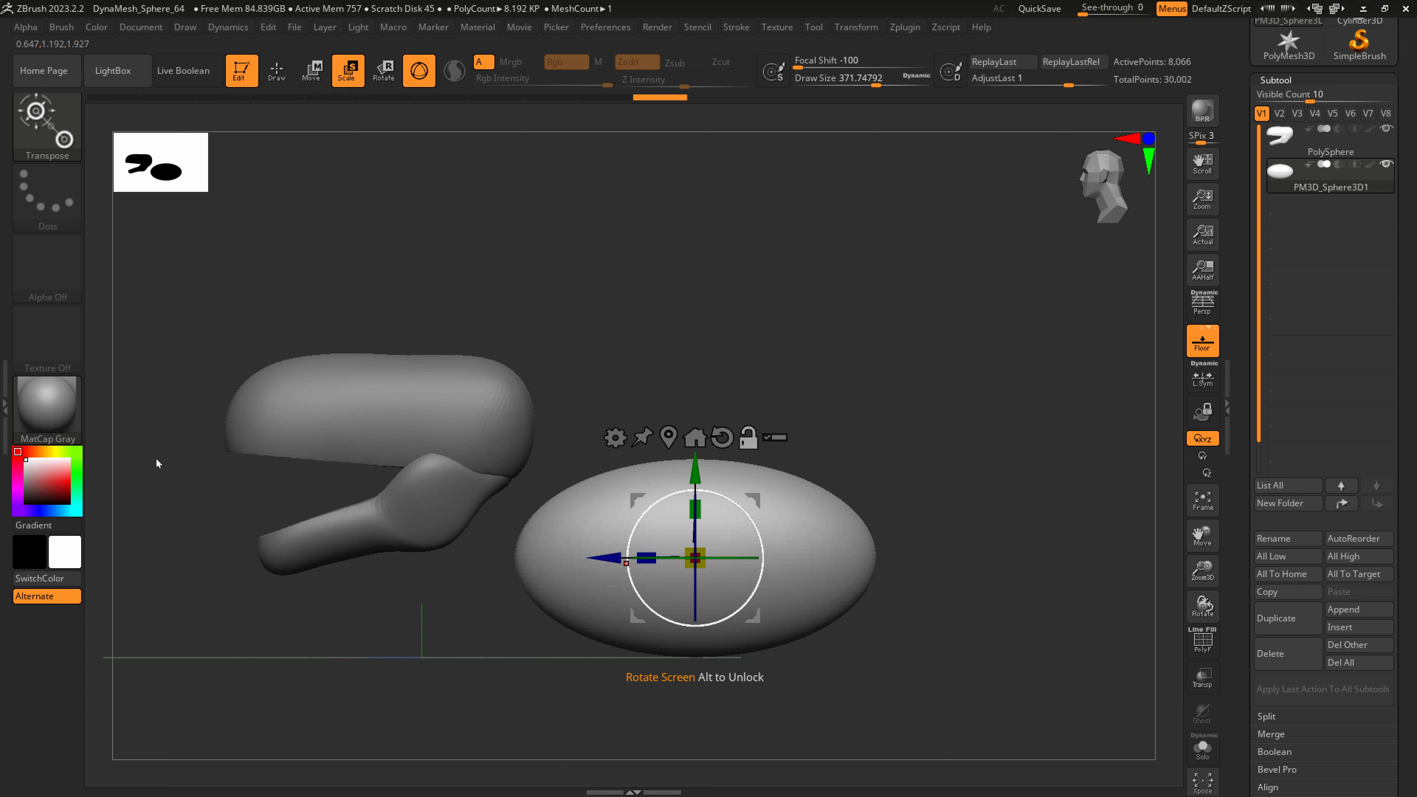
Switch to the primal_001 drawing in CLIP STUDIO PAINT and move its window off the sculpting screen for reference
key("alt+Tab")
left_click(1397, 10)
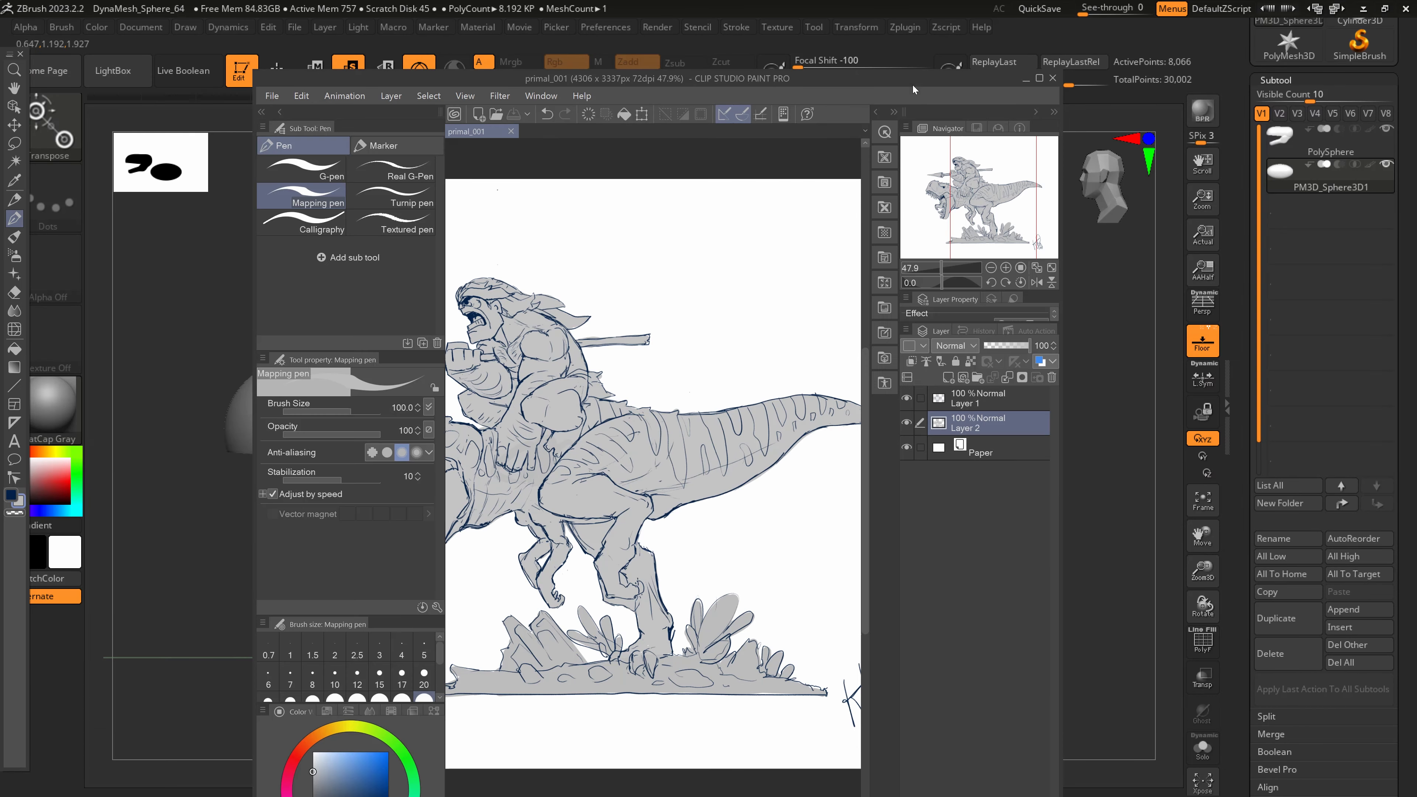
left_click_drag(856, 82, 0, 70)
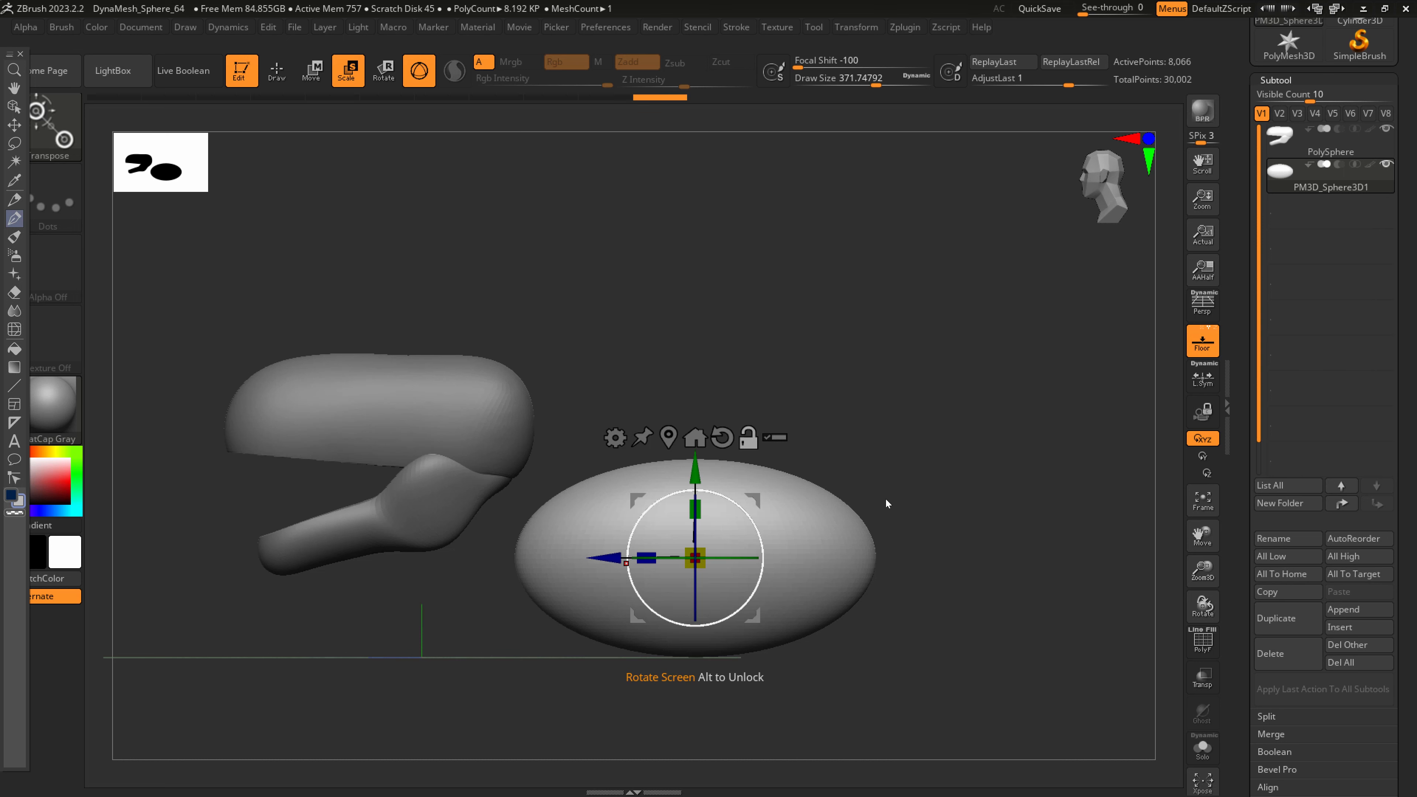
Reshape the ellipsoid's upper rear with SnakeHook at a draw size of about 437, forming a back that slopes toward the tail end
left_click_drag(754, 505, 807, 470)
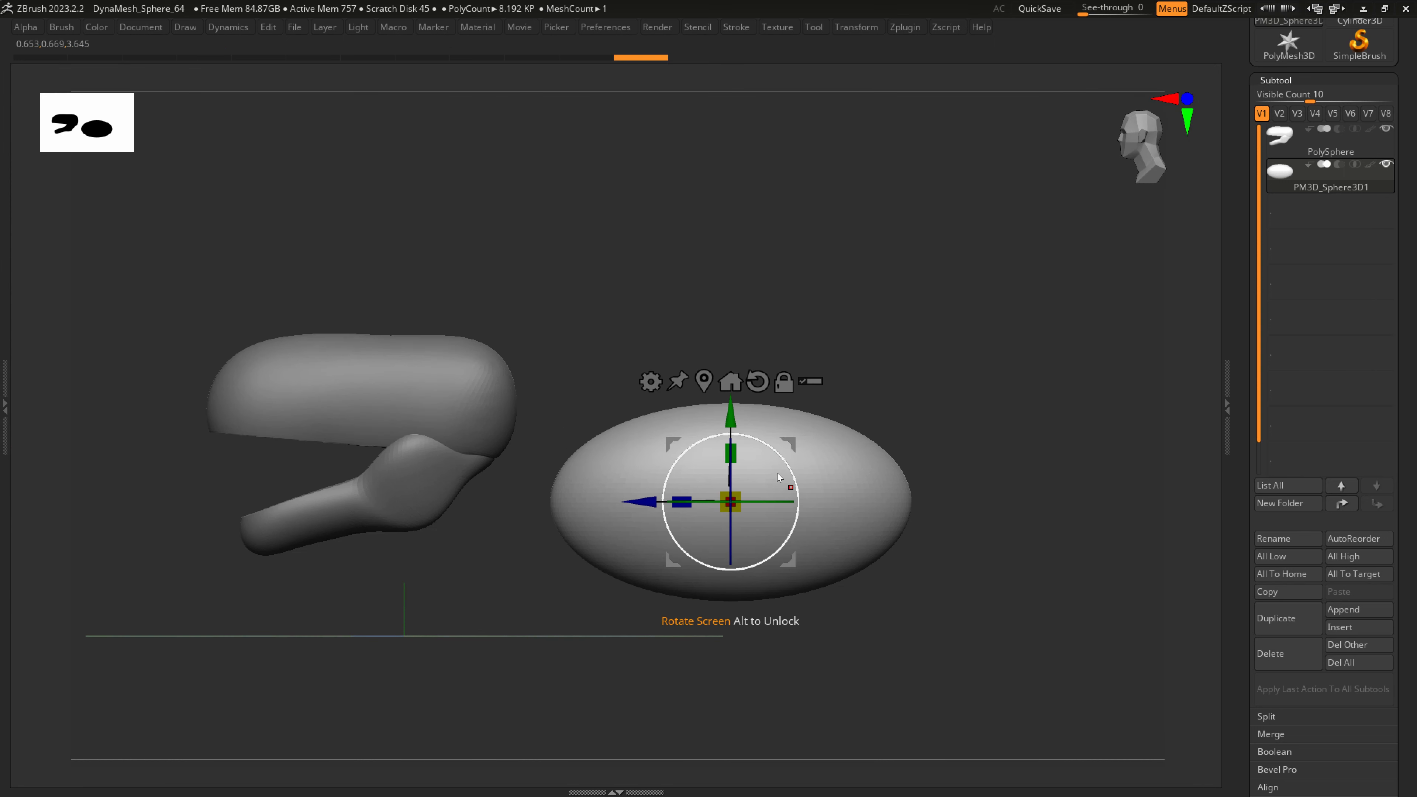
key("q")
mouse_move(759, 477)
right_mouse_down()
mouse_move(696, 515)
mouse_move(718, 485)
right_mouse_up()
key("s")
left_click_drag(718, 472, 683, 466)
left_click_drag(769, 440, 834, 473)
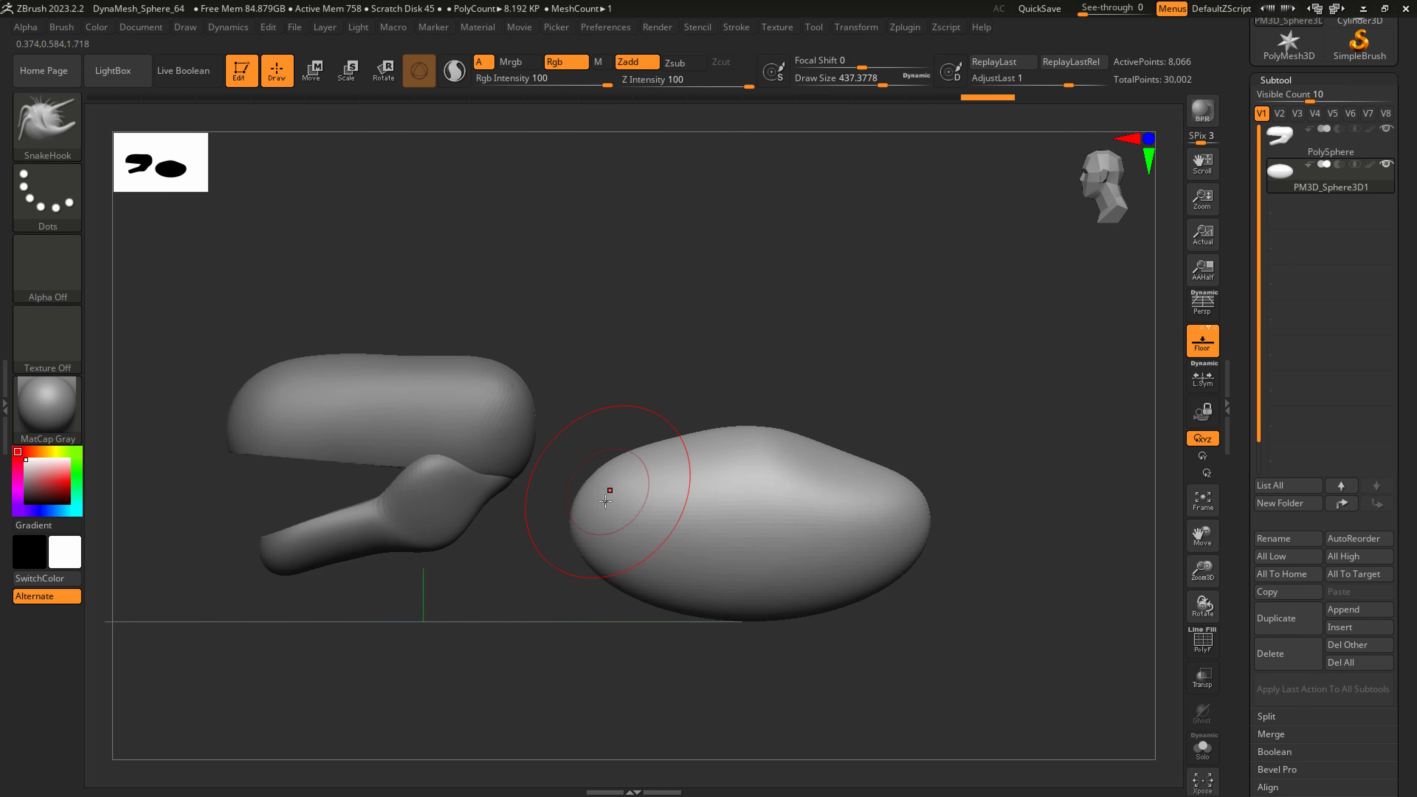
Reduce the draw size to about 305 and convert the body to DynaMesh at resolution 128
key("s")
left_click_drag(594, 504, 581, 505)
scroll(1404, 543, "down", 5)
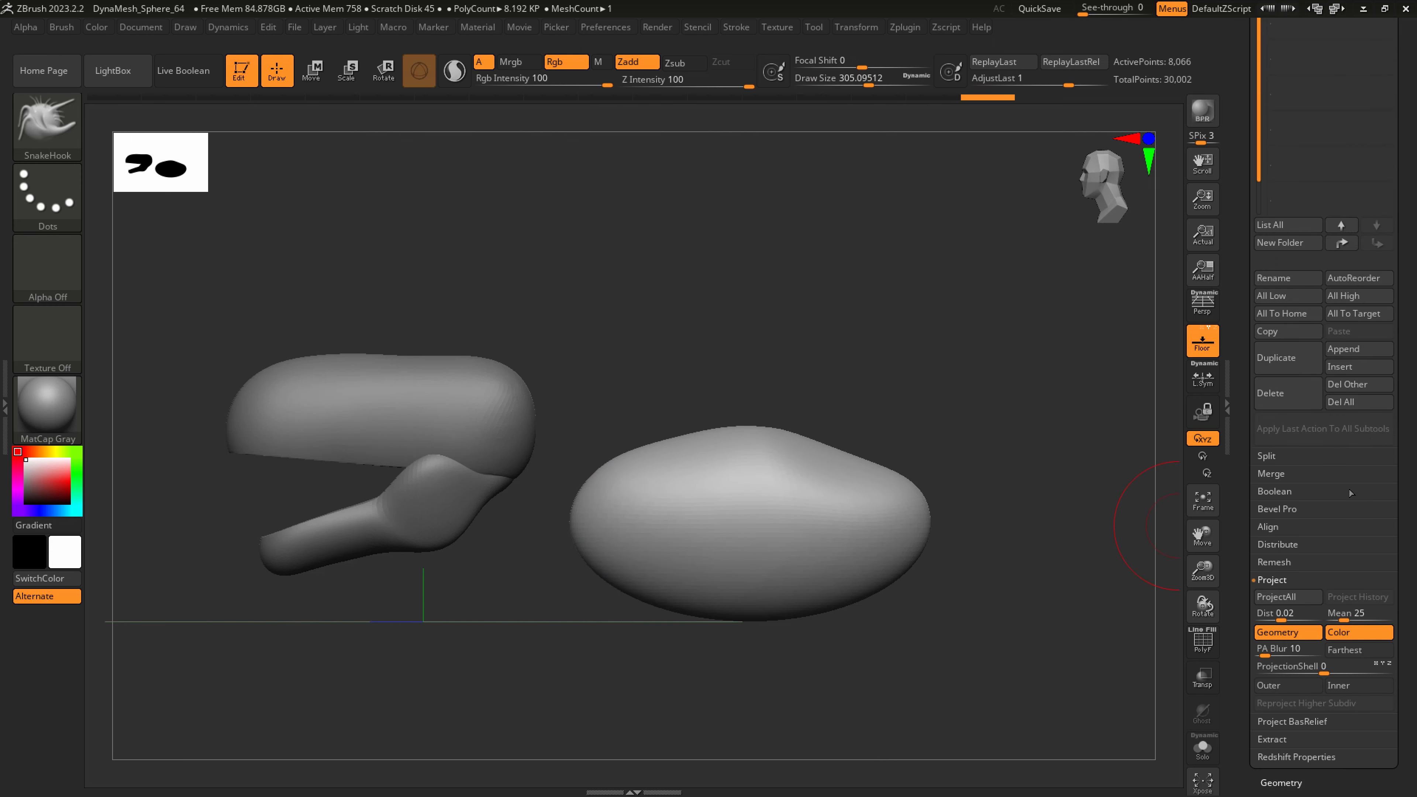
left_click(1285, 782)
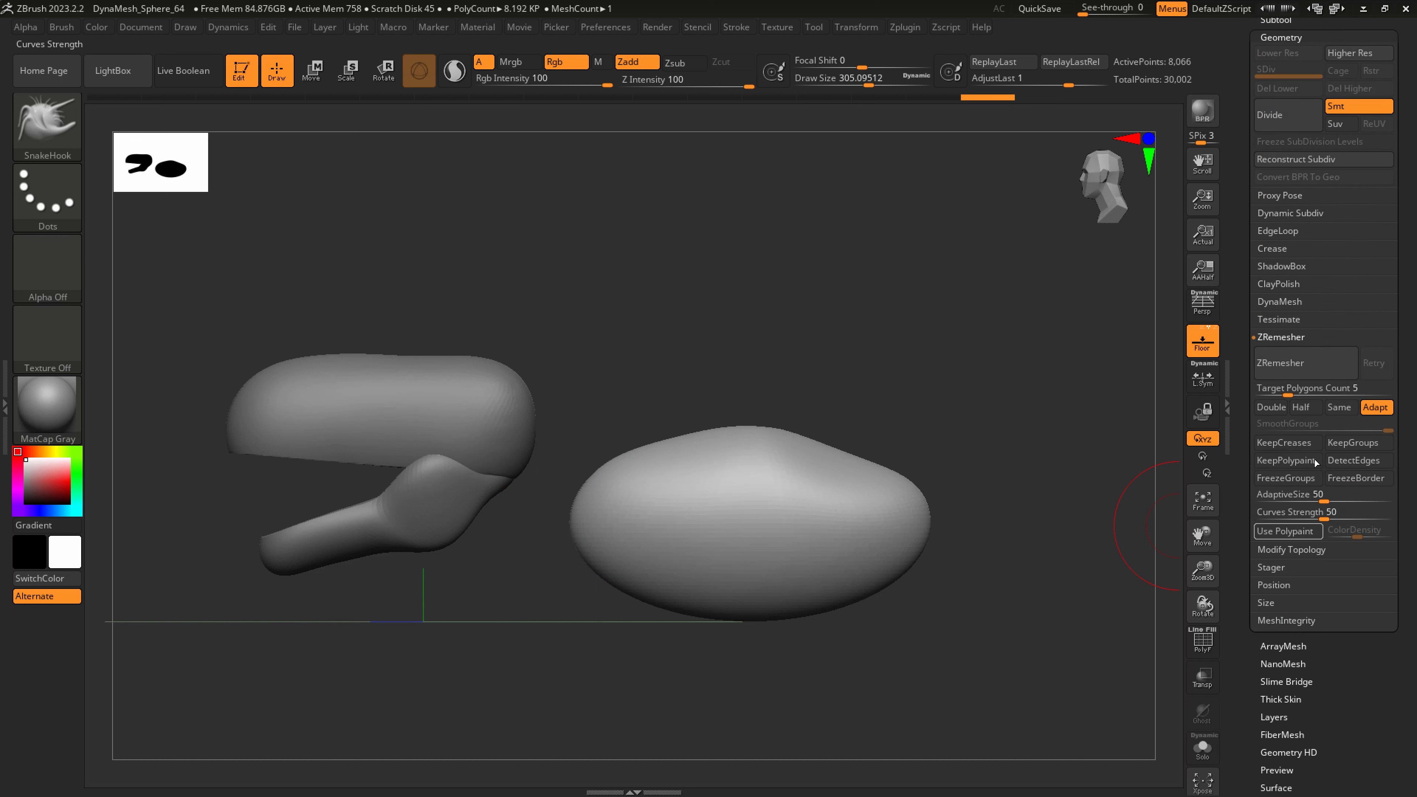
left_click(1286, 302)
left_click(1288, 327)
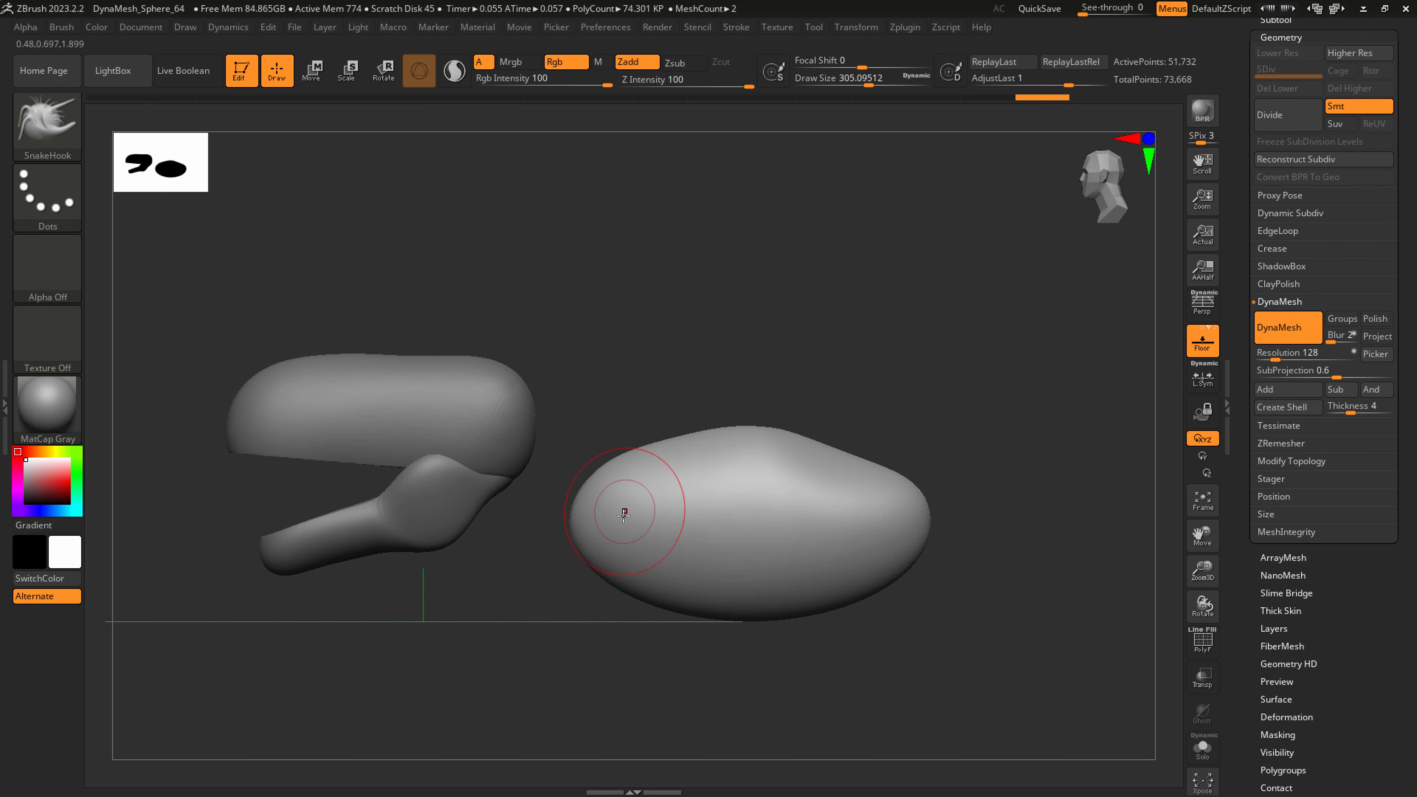
Pull the body's front end out with SnakeHook into a neck that meets the back of the head
mouse_move(613, 496)
left_mouse_down()
mouse_move(538, 474)
mouse_move(503, 444)
left_mouse_up()
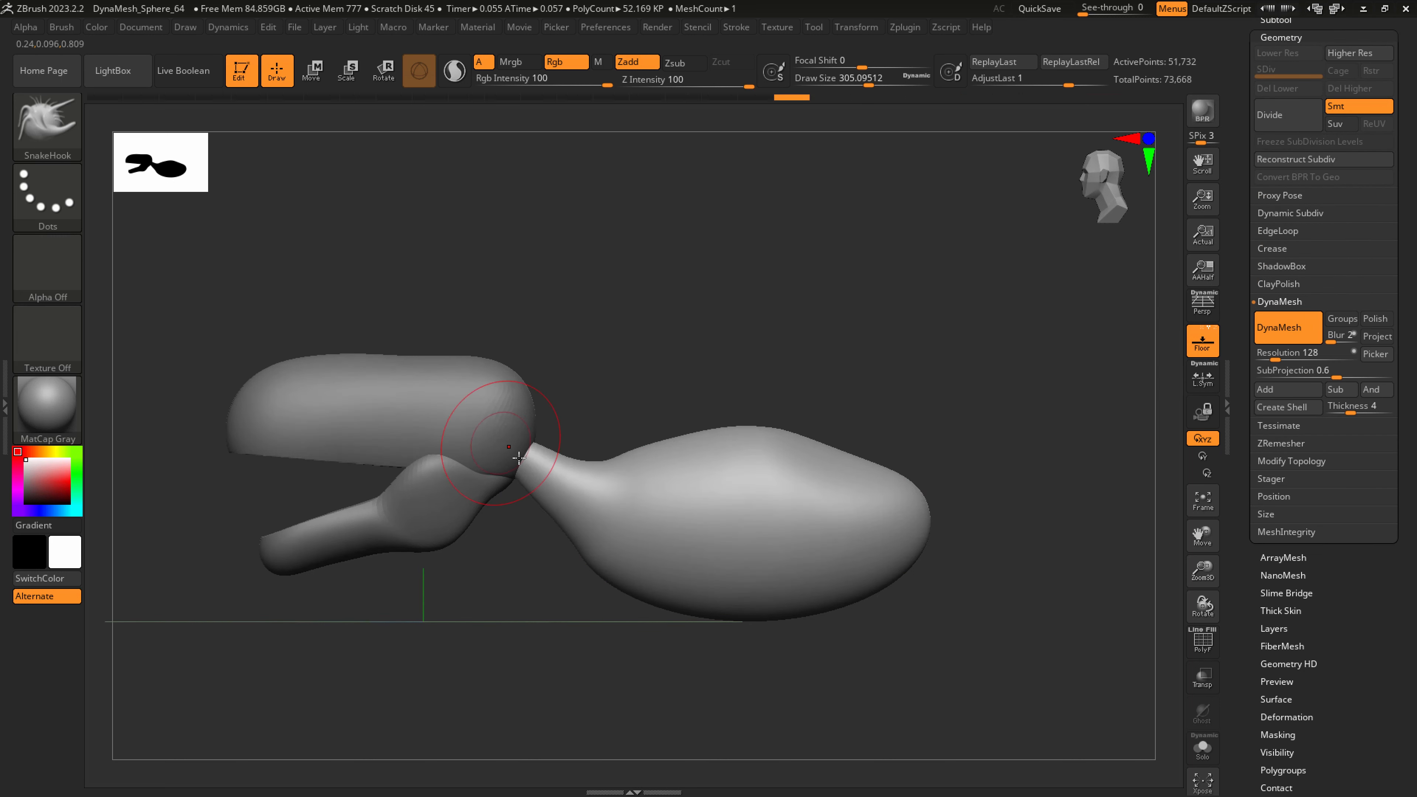
mouse_move(531, 493)
left_mouse_down()
mouse_move(501, 481)
mouse_move(578, 456)
left_mouse_up()
left_click(1300, 332)
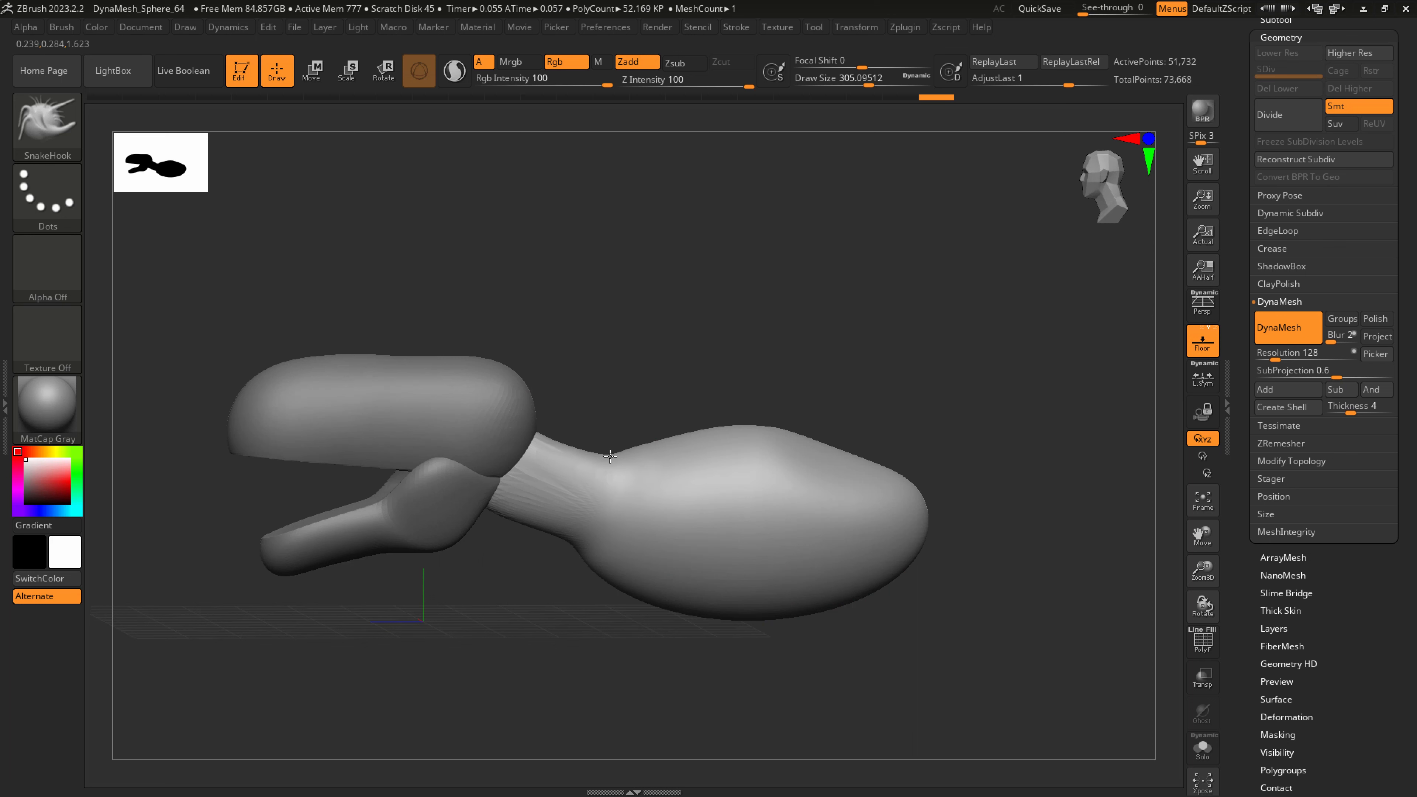
left_click_drag(610, 456, 610, 452)
Smooth and remesh the stretched neck, filling out its underside down to the lower jaw
left_click_drag(528, 476, 558, 502, "shift")
left_click_drag(548, 694, 637, 635, "ctrl")
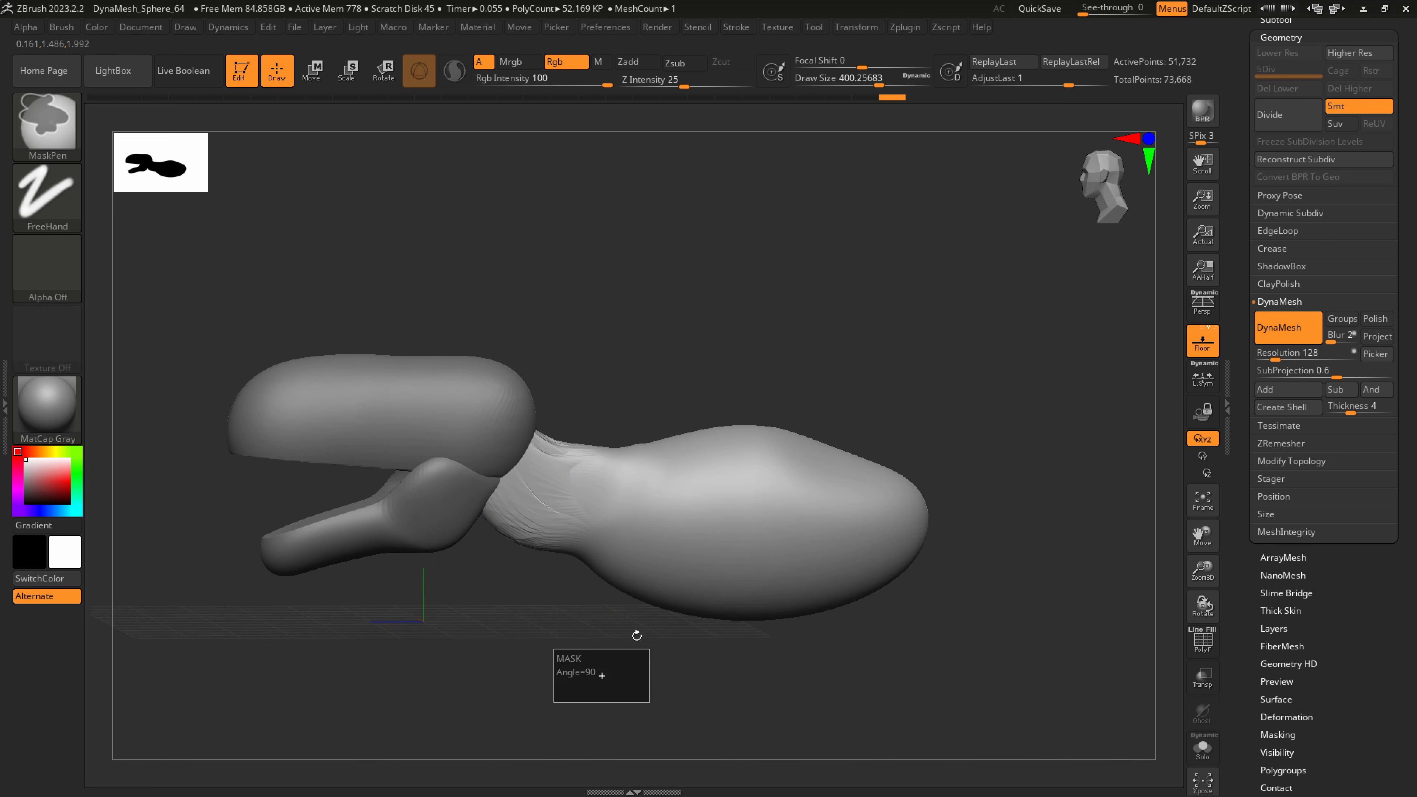
left_click_drag(571, 482, 534, 486, "shift")
left_click_drag(602, 548, 611, 545, "shift")
mouse_move(580, 575)
left_mouse_down("shift")
mouse_move(569, 550)
mouse_move(444, 534)
left_mouse_up("shift")
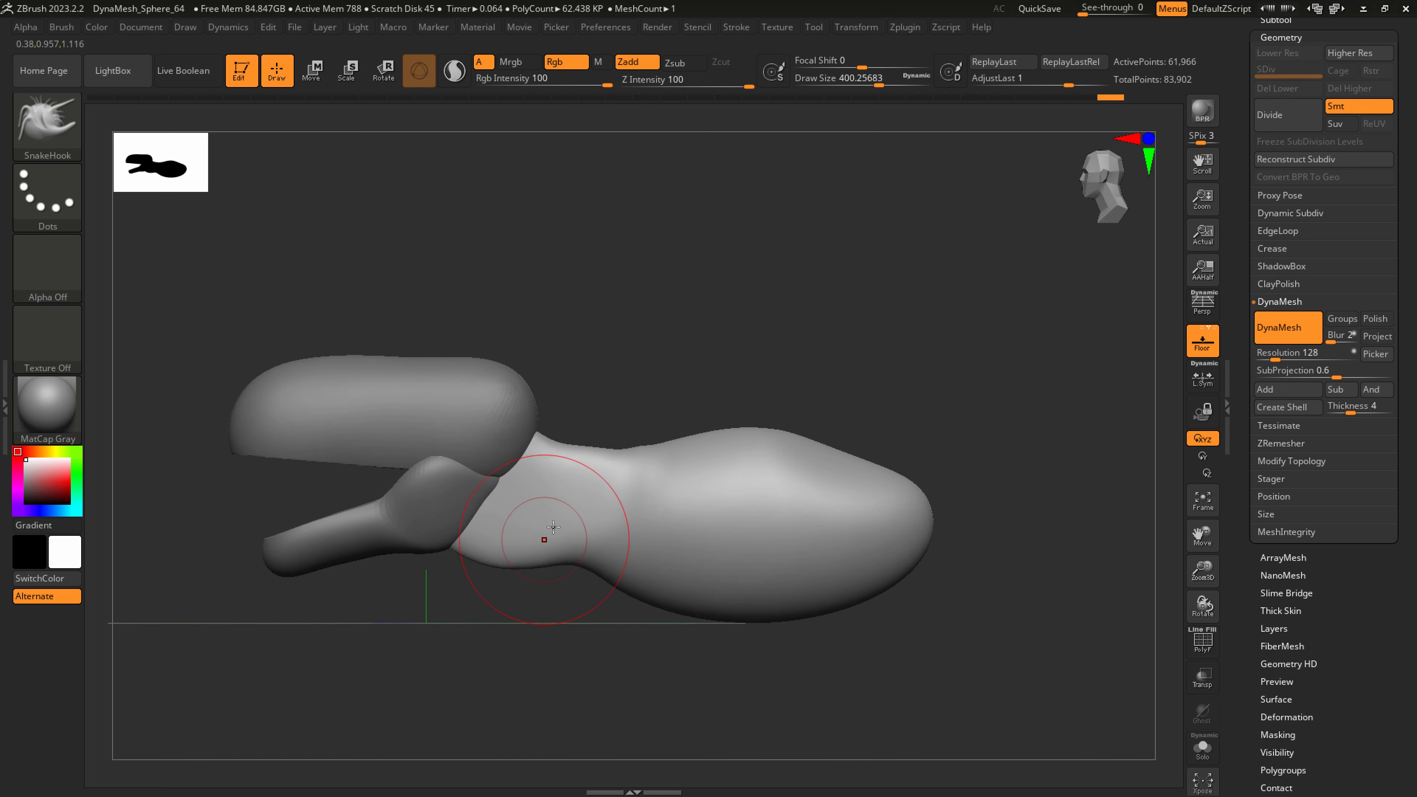
Widen one side of the neck from above with SnakeHook at a draw size of about 415
mouse_move(549, 537)
right_mouse_down()
mouse_move(571, 485)
mouse_move(544, 592)
right_mouse_up()
key("s")
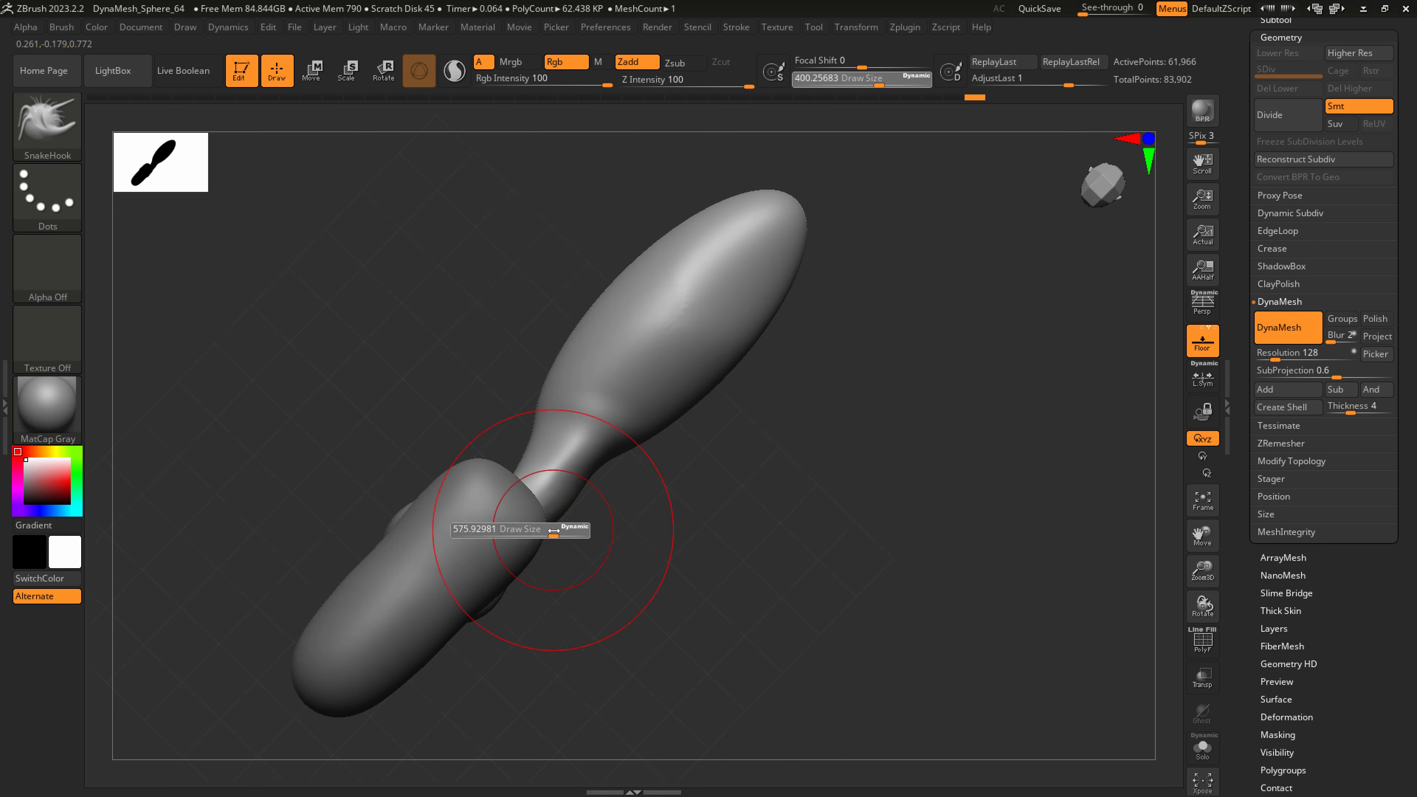
mouse_move(544, 533)
left_mouse_down()
mouse_move(589, 493)
mouse_move(468, 497)
mouse_move(616, 468)
mouse_move(481, 491)
mouse_move(516, 494)
left_mouse_up()
key("s")
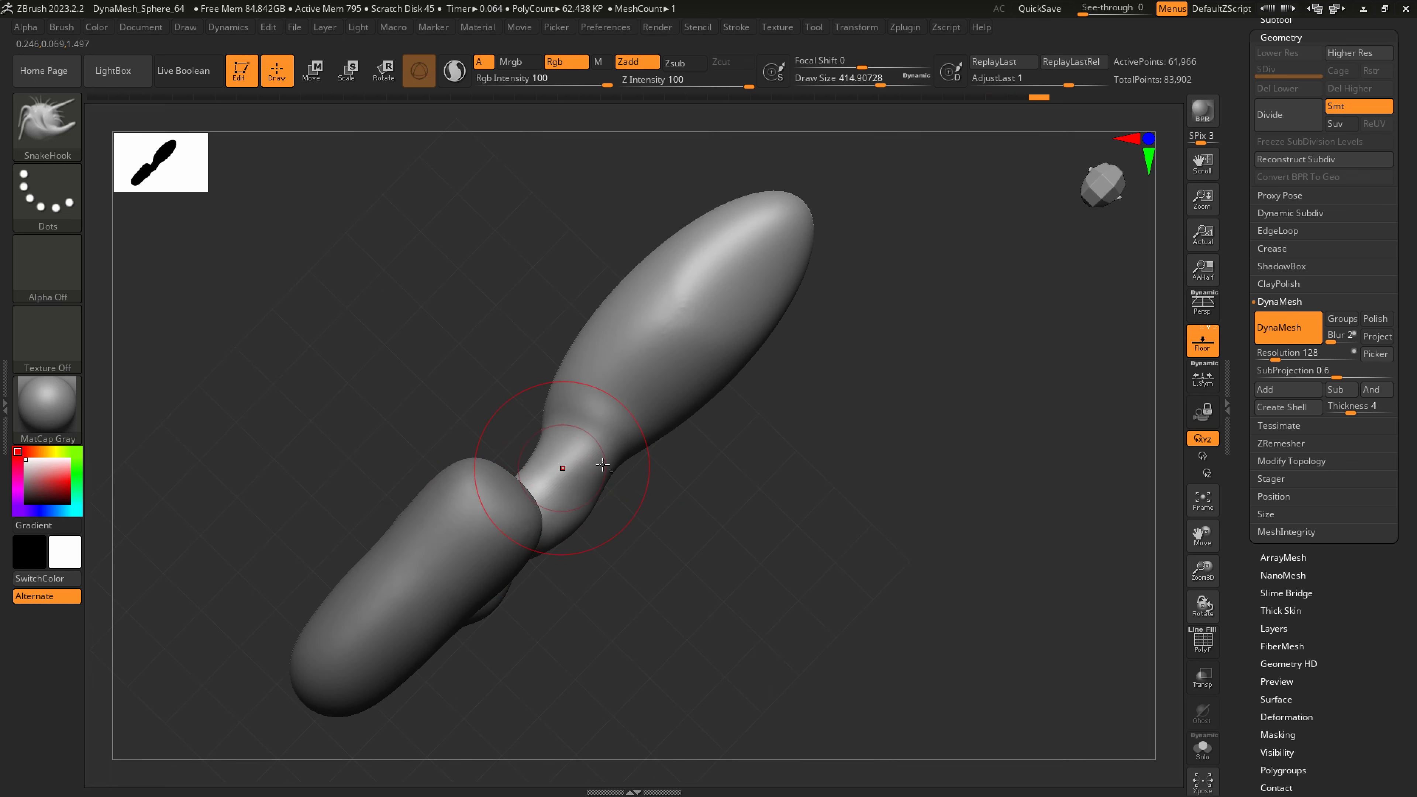
right_click_drag(547, 471, 712, 555)
Flip the body with the Mirror deformation and make both halves symmetrical with Mirror And Weld
left_click(1293, 35)
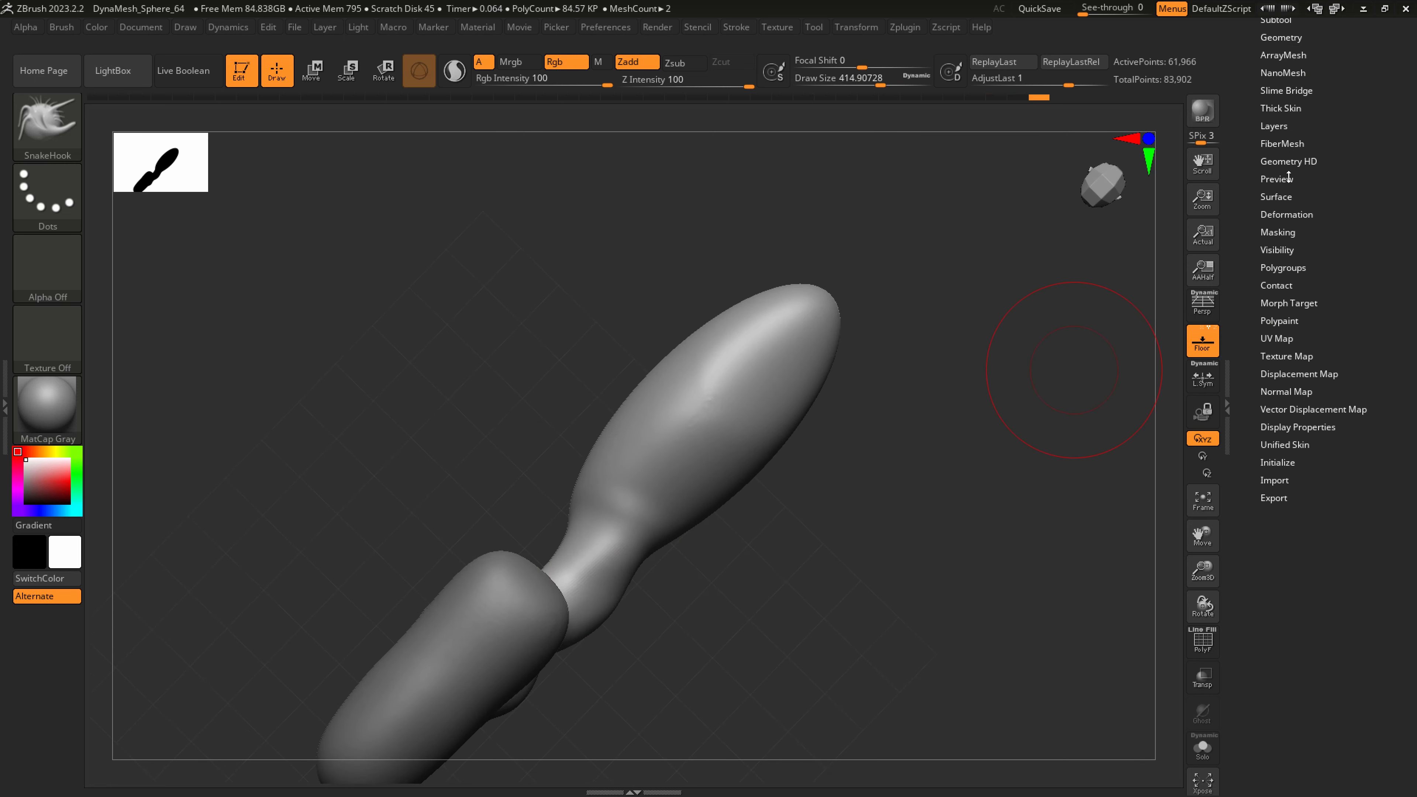
left_click(1286, 212)
scroll(1295, 167, "down", 3)
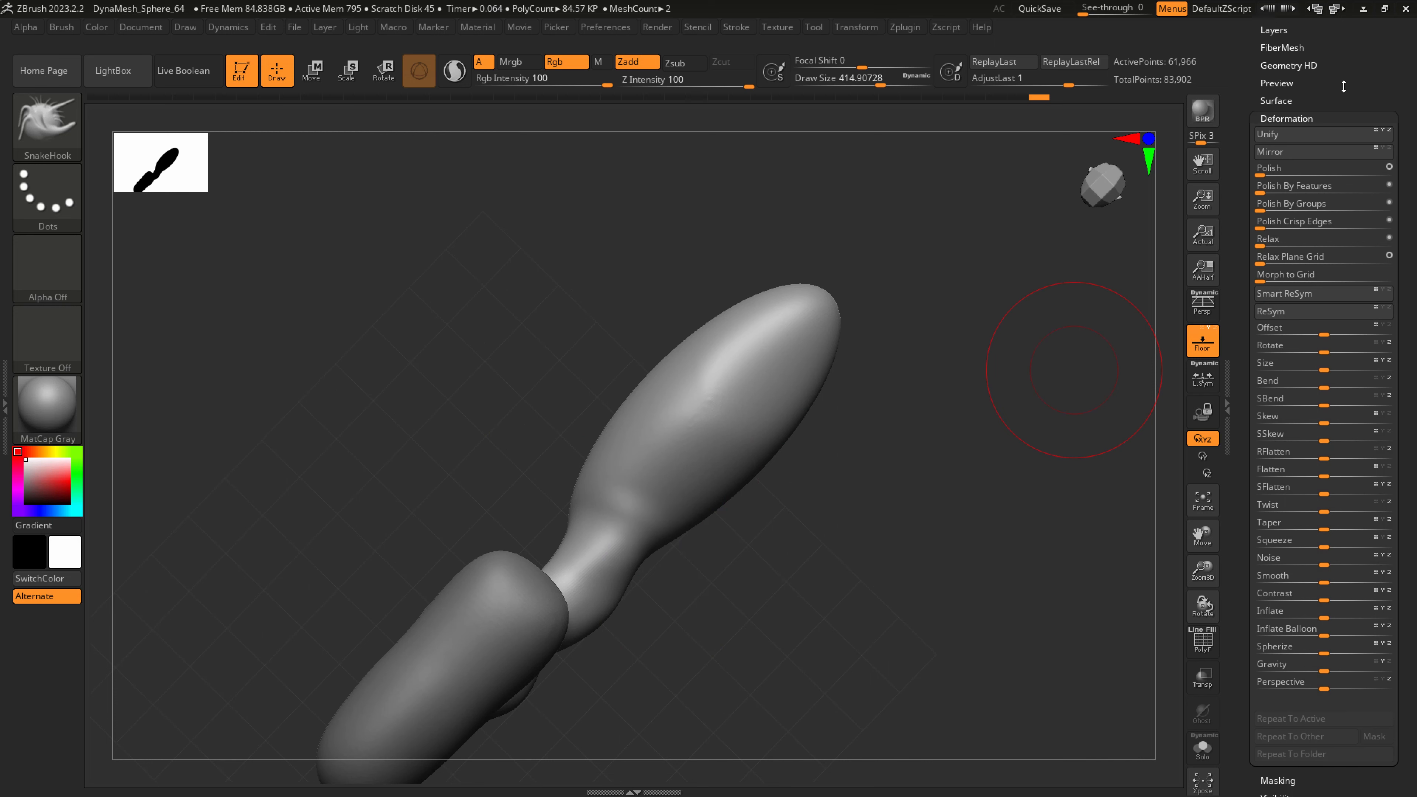
left_click(1293, 144)
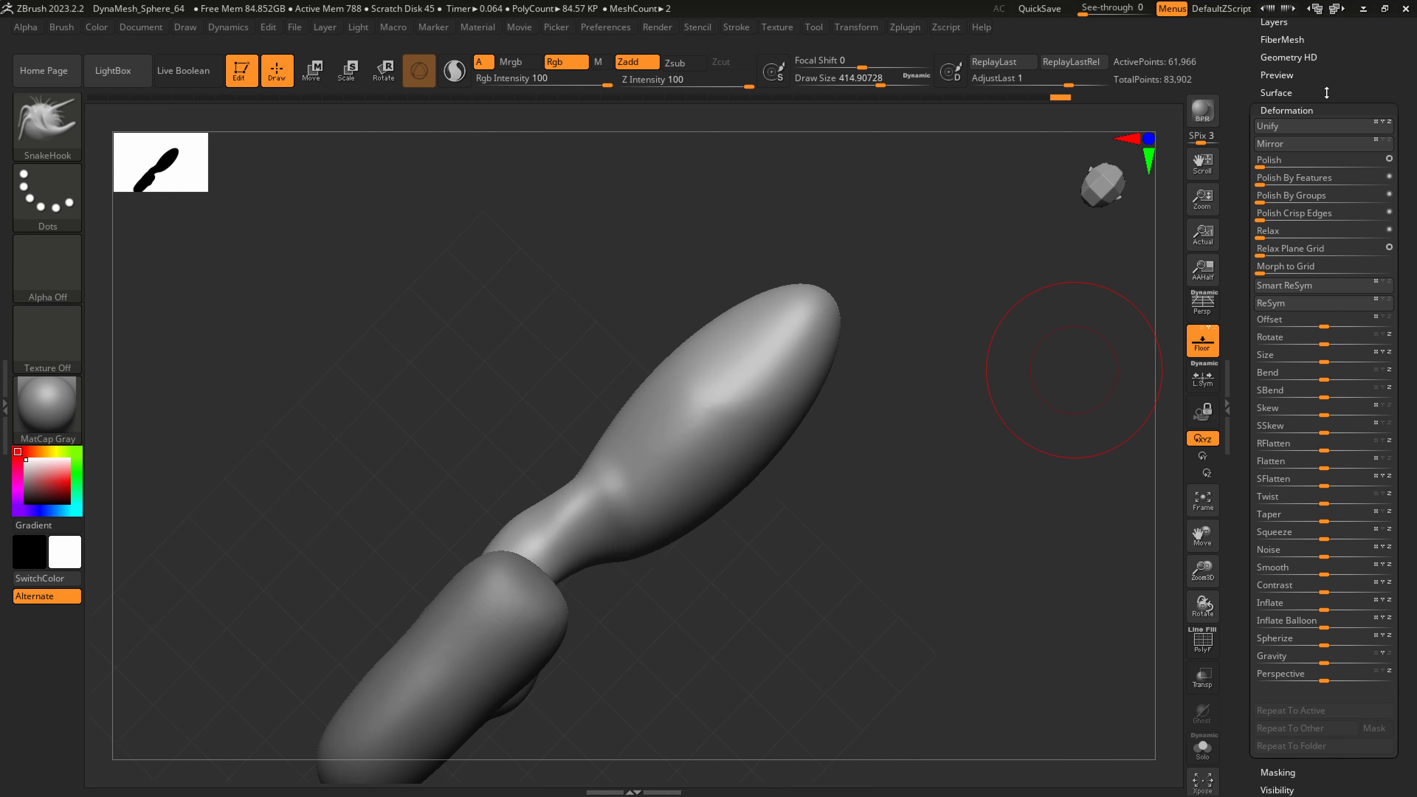
scroll(1328, 111, "up", 3)
left_click(1292, 148)
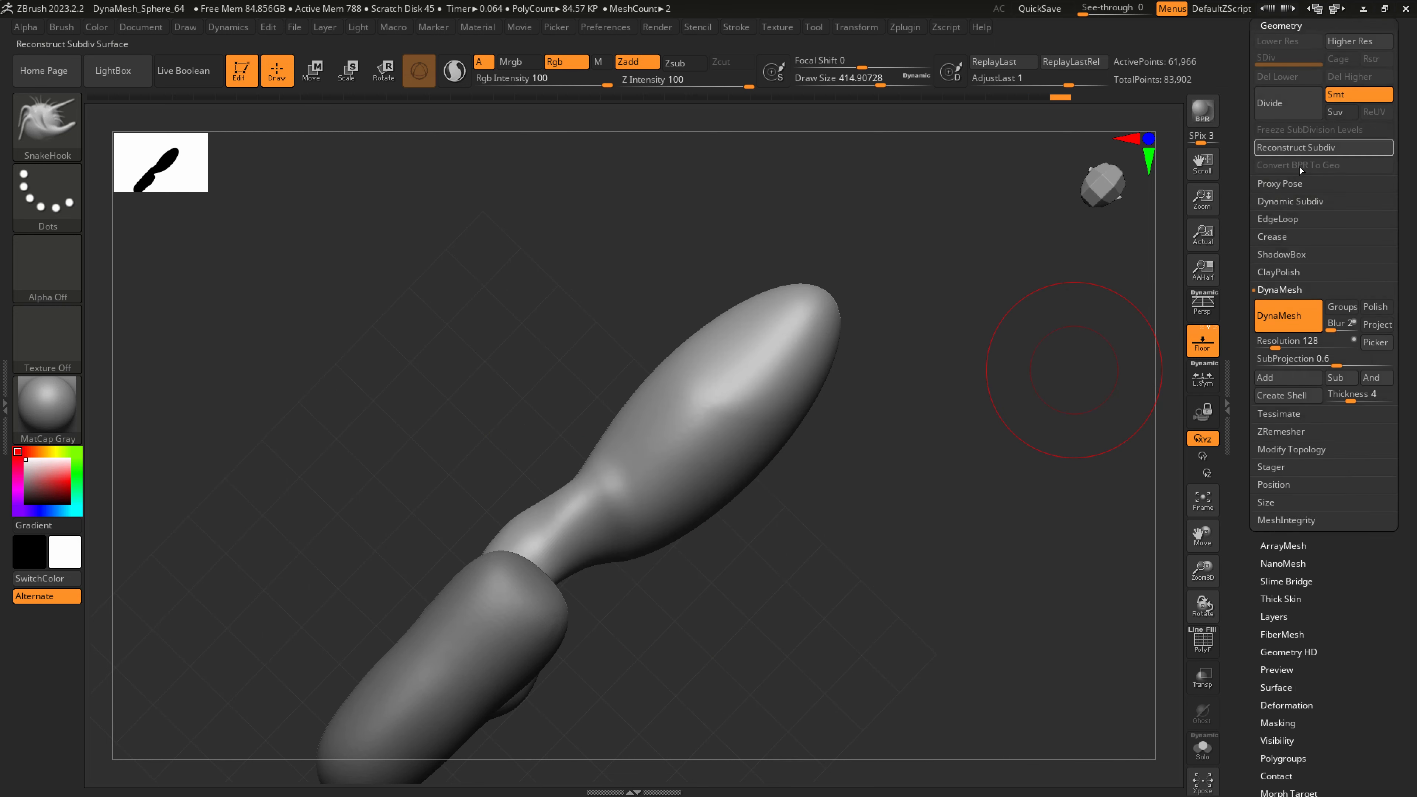
left_click(1282, 447)
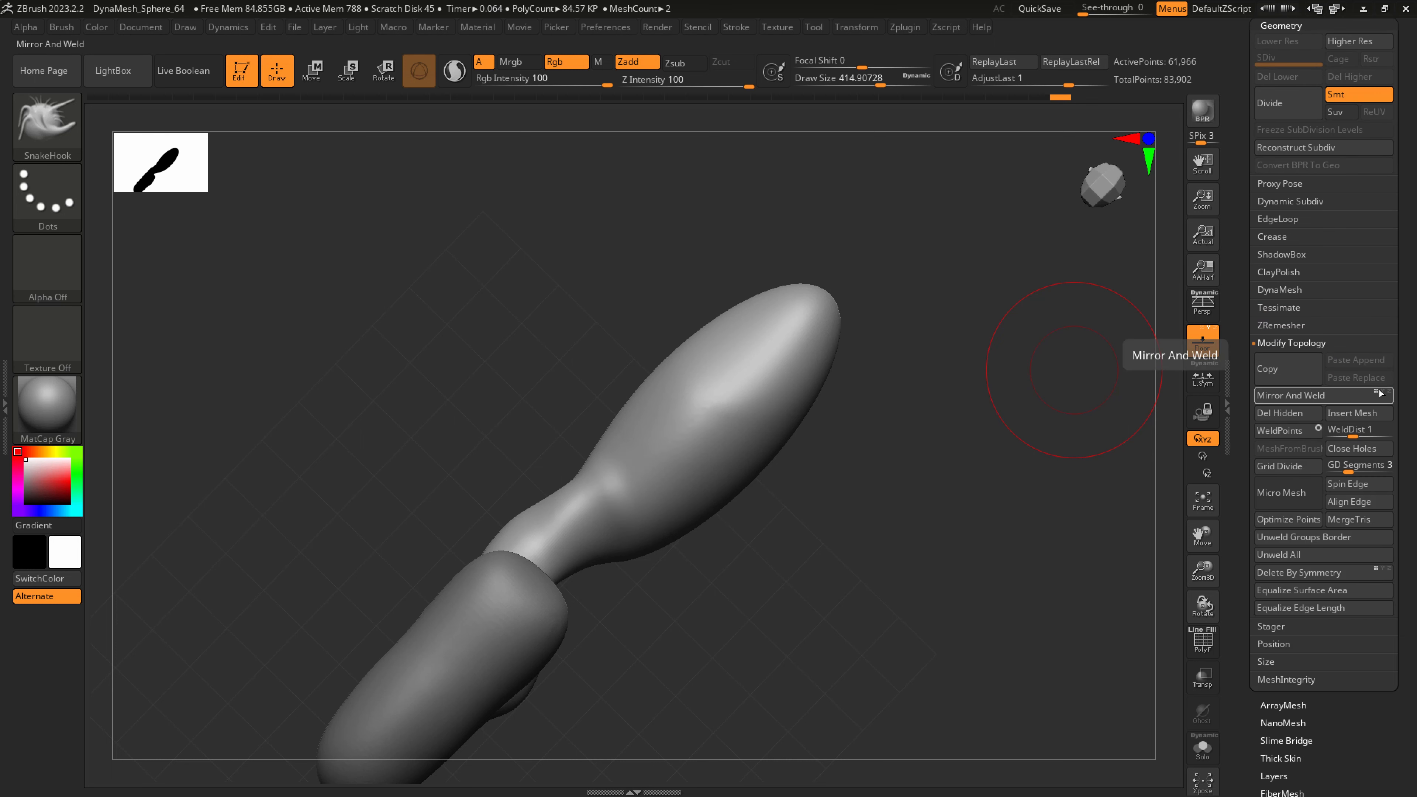
left_click(1320, 397)
Smooth the centre crease along the top of the neck and the back
left_click_drag(1069, 509, 586, 567)
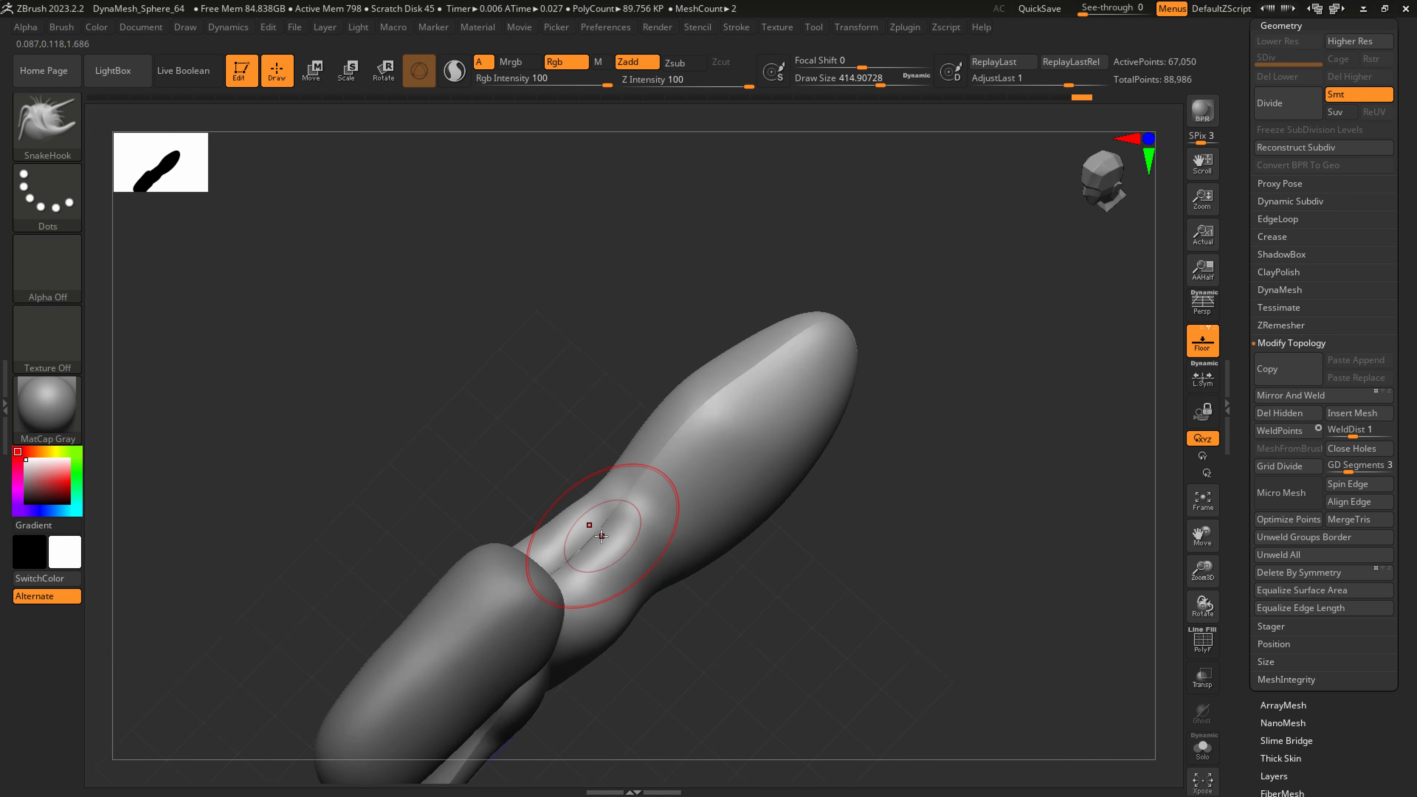
key("shift")
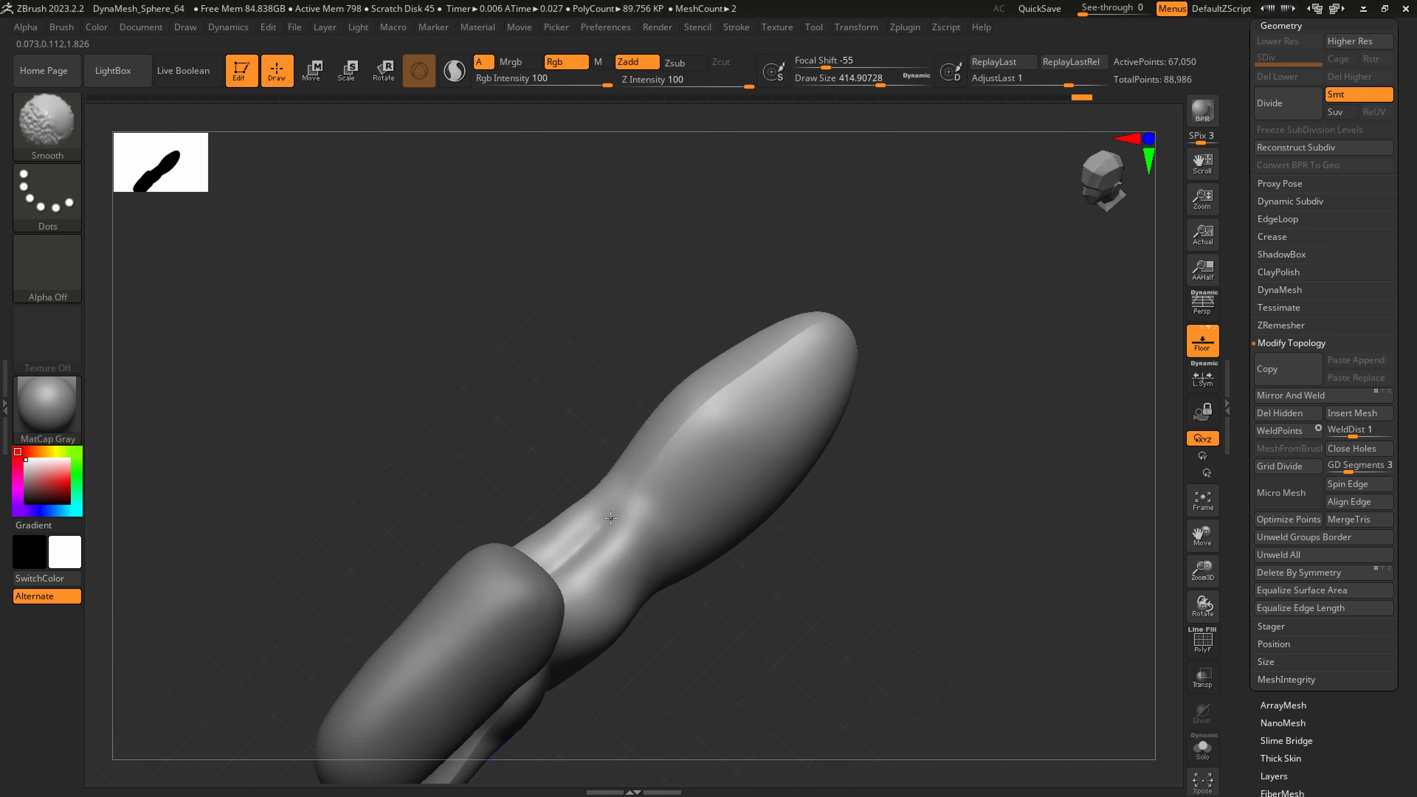
left_click_drag(651, 496, 637, 527, "shift")
left_click_drag(570, 563, 800, 341, "shift")
left_click_drag(592, 550, 579, 566, "shift")
Broaden the neck and flatten the hump on the back with SnakeHook at a draw size of about 576
right_click_drag(610, 600, 619, 647)
key("s")
left_click_drag(617, 593, 722, 491)
right_click_drag(752, 416, 746, 312)
left_click_drag(661, 542, 682, 513)
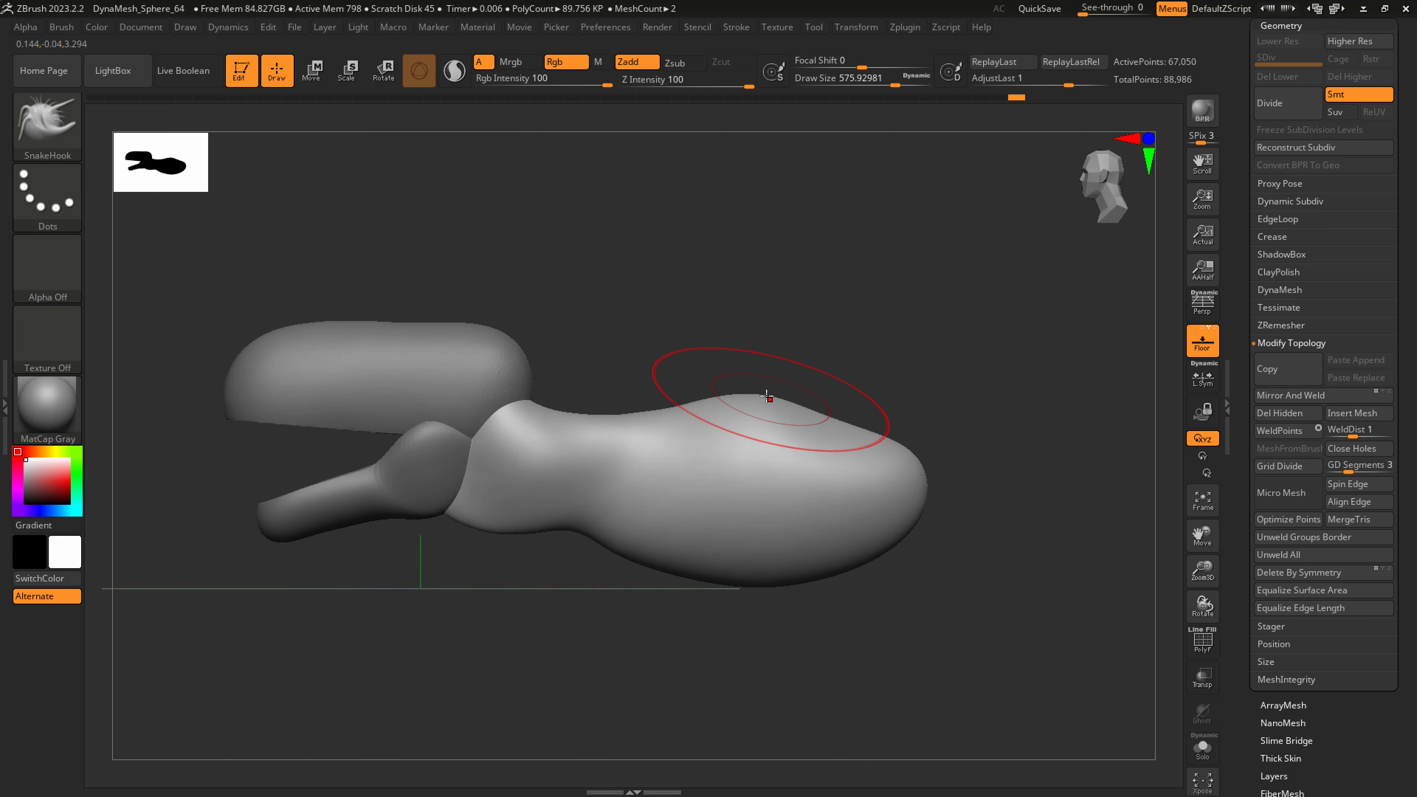
left_click_drag(768, 399, 766, 416)
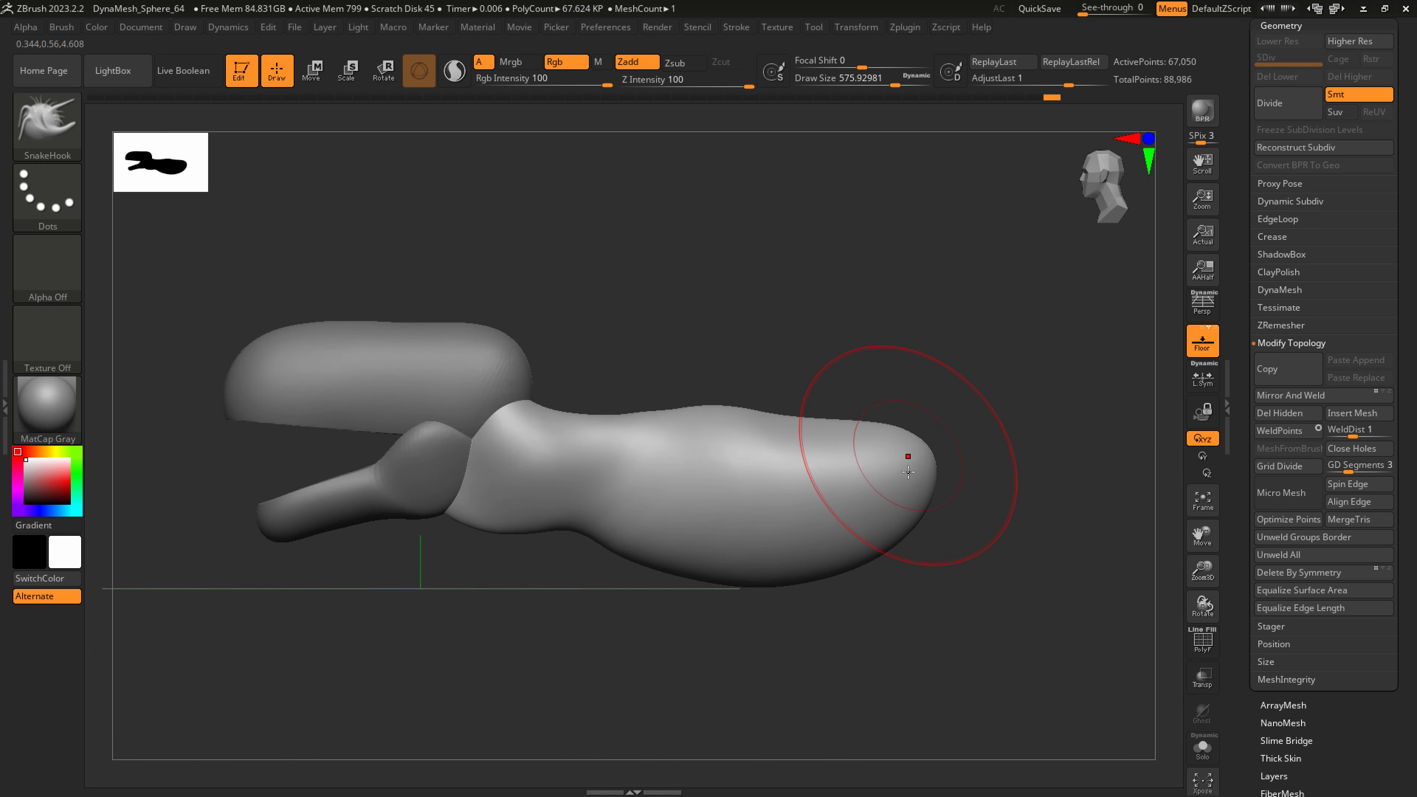
Pull the body's rear end out into a long tail with SnakeHook at a draw size of about 525
right_click_drag(905, 453, 779, 465, "alt")
key("s")
left_click(801, 459)
left_click_drag(805, 464, 1105, 412)
mouse_move(943, 442)
left_mouse_down()
mouse_move(1147, 415)
mouse_move(1167, 428)
left_mouse_up()
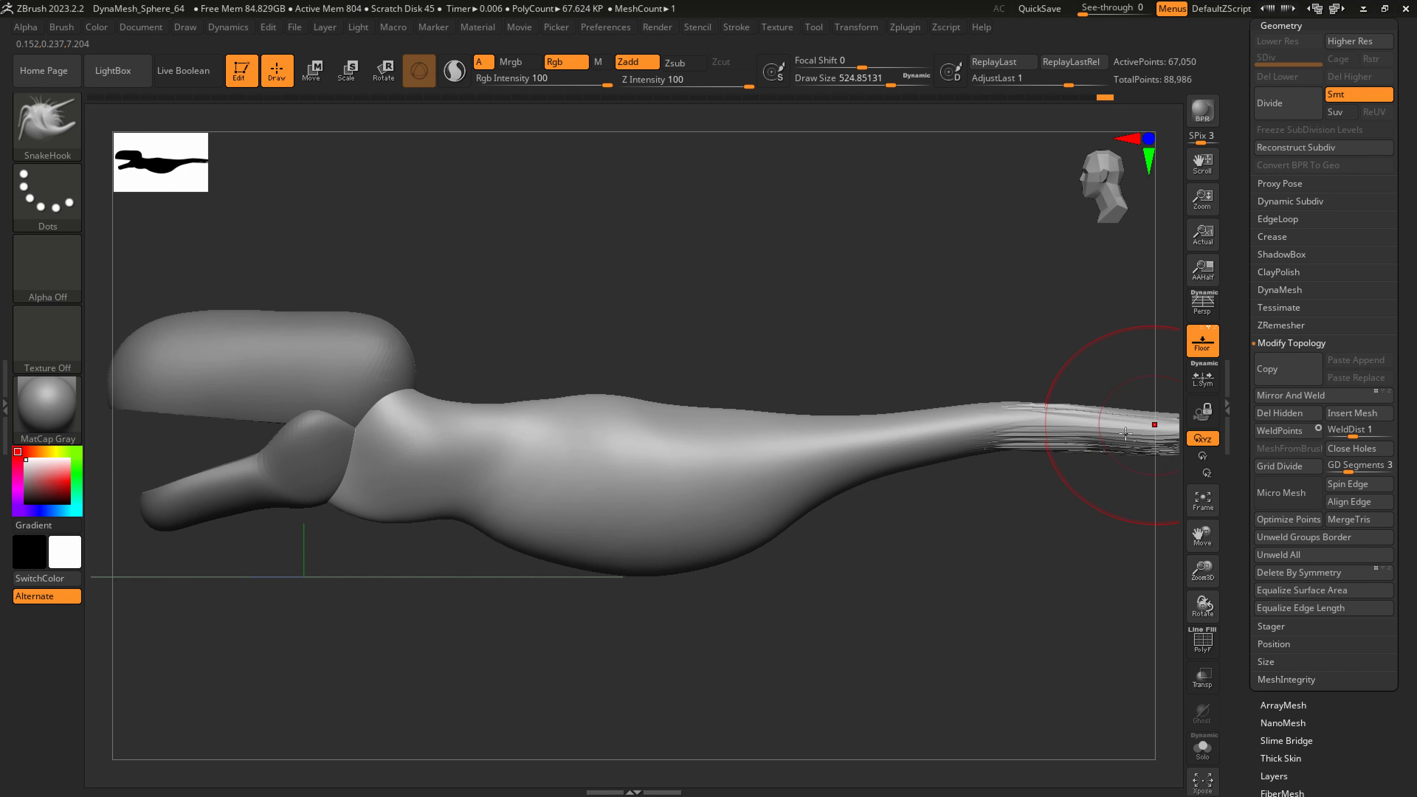
Adjust the tail's end, then remesh the stretched body with DynaMesh and smooth the tail
right_click_drag(1076, 437, 896, 439, "alt")
left_click_drag(1036, 414, 921, 421)
left_click_drag(934, 543, 965, 506, "ctrl")
left_click_drag(910, 425, 864, 429, "shift")
Raise the middle of the tail and draw its end into a tapered tip with SnakeHook
key("s")
left_click_drag(689, 483, 672, 494)
mouse_move(660, 444)
left_mouse_down()
mouse_move(659, 430)
mouse_move(573, 438)
mouse_move(815, 409)
left_mouse_up()
mouse_move(780, 414)
left_mouse_down()
mouse_move(778, 402)
mouse_move(787, 459)
mouse_move(785, 398)
left_mouse_up()
key("s")
mouse_move(885, 412)
left_mouse_down()
mouse_move(890, 397)
mouse_move(966, 407)
left_mouse_up()
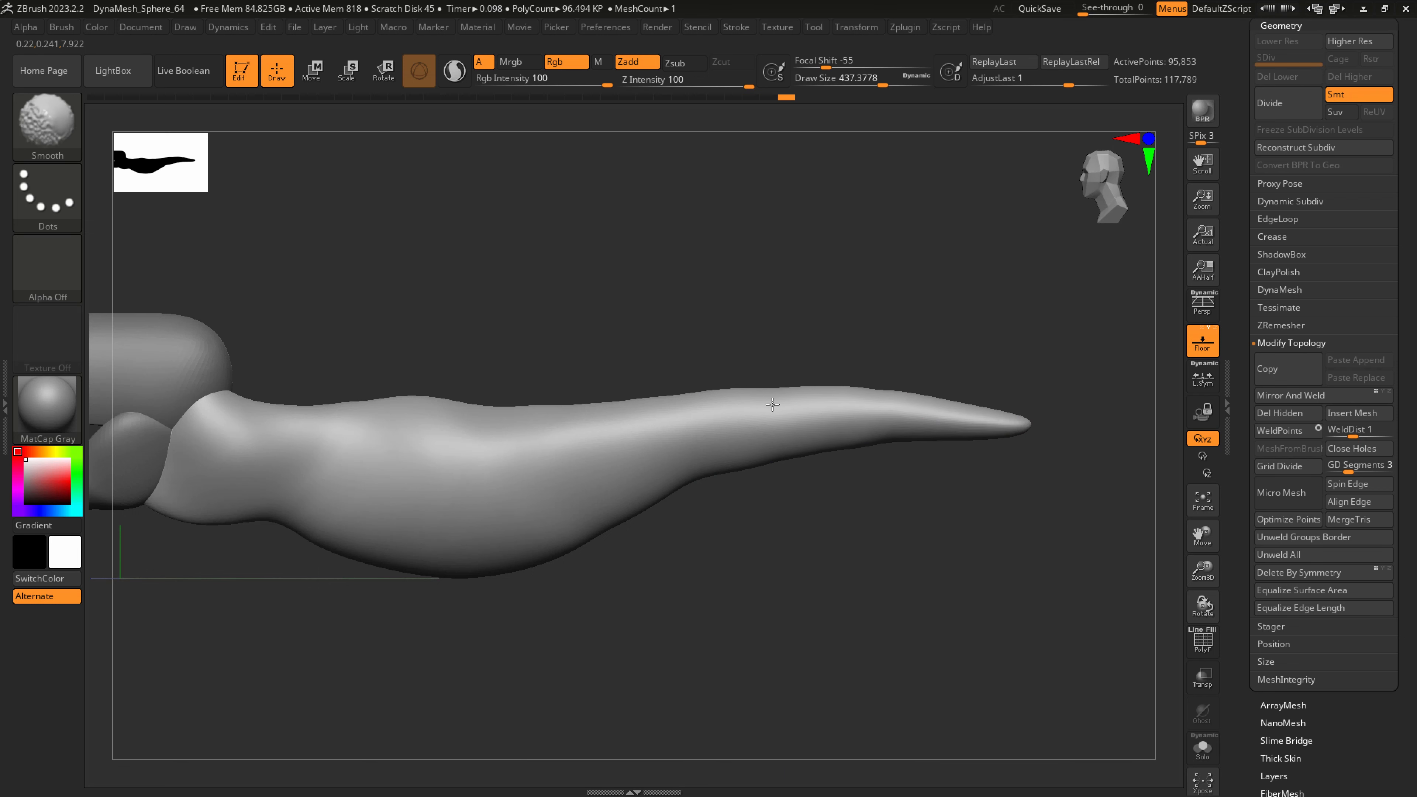
Smooth the tail and refine its transition from the body and its underside with SnakeHook at a draw size of about 331
left_click_drag(761, 419, 768, 412, "shift")
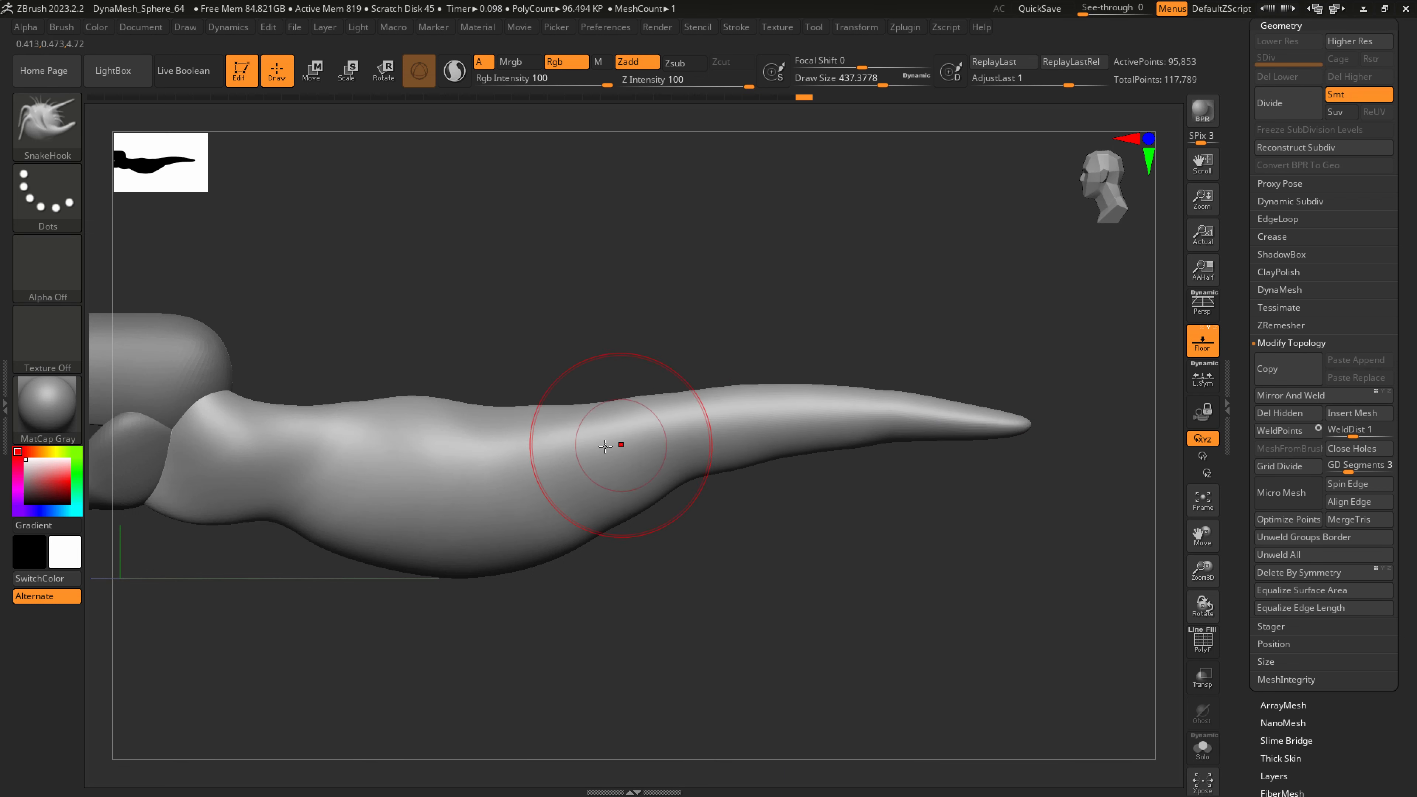
left_click_drag(569, 445, 594, 451)
key("s")
left_click_drag(692, 463, 676, 472)
left_click_drag(749, 448, 796, 438)
mouse_move(570, 554)
left_mouse_down("shift")
mouse_move(764, 554)
mouse_move(769, 610)
mouse_move(781, 544)
left_mouse_up("shift")
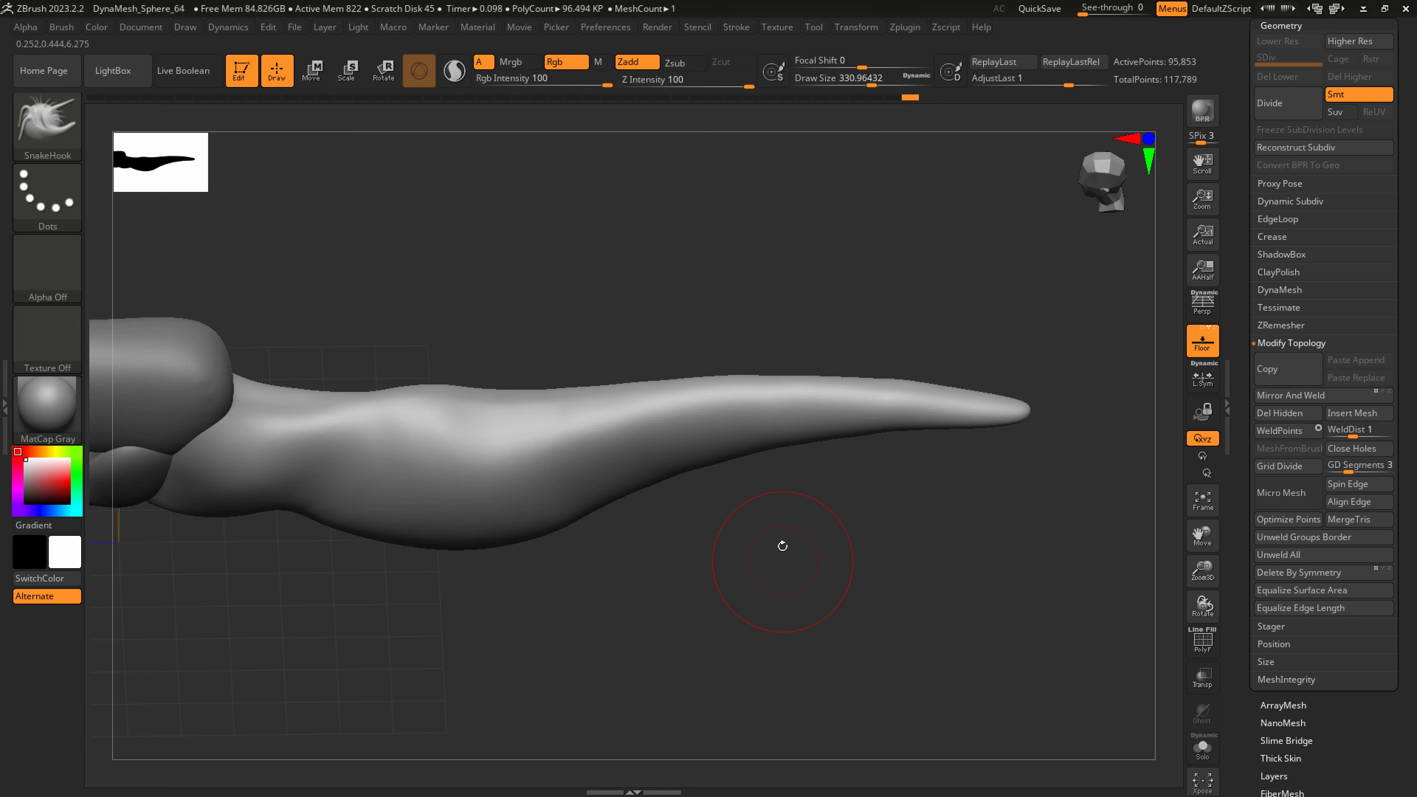
left_click_drag(836, 469, 832, 466, "shift")
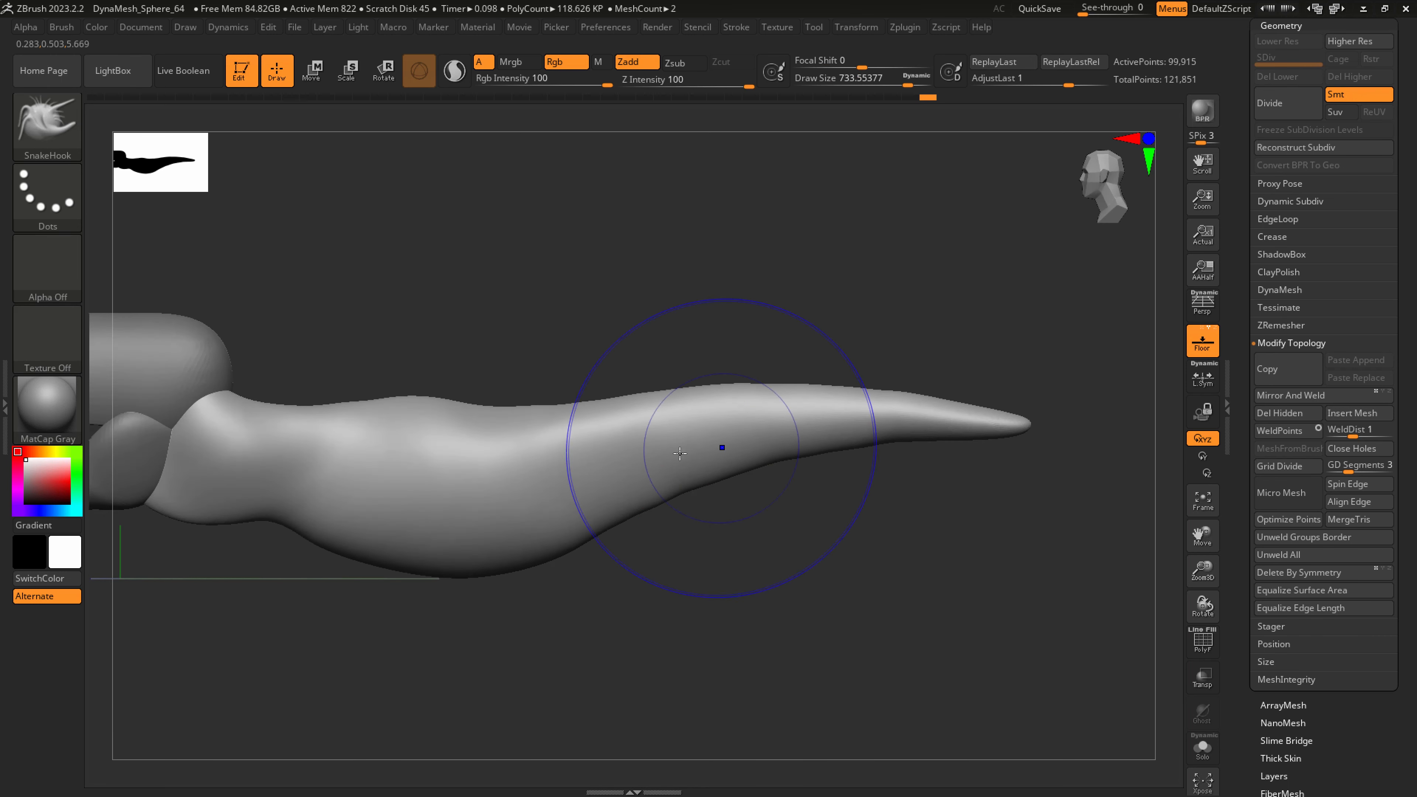
Smooth the tail and reshape its underside with SnakeHook at a draw size of about 517
left_click_drag(684, 451, 1019, 455, "shift")
left_click_drag(721, 437, 986, 434, "shift")
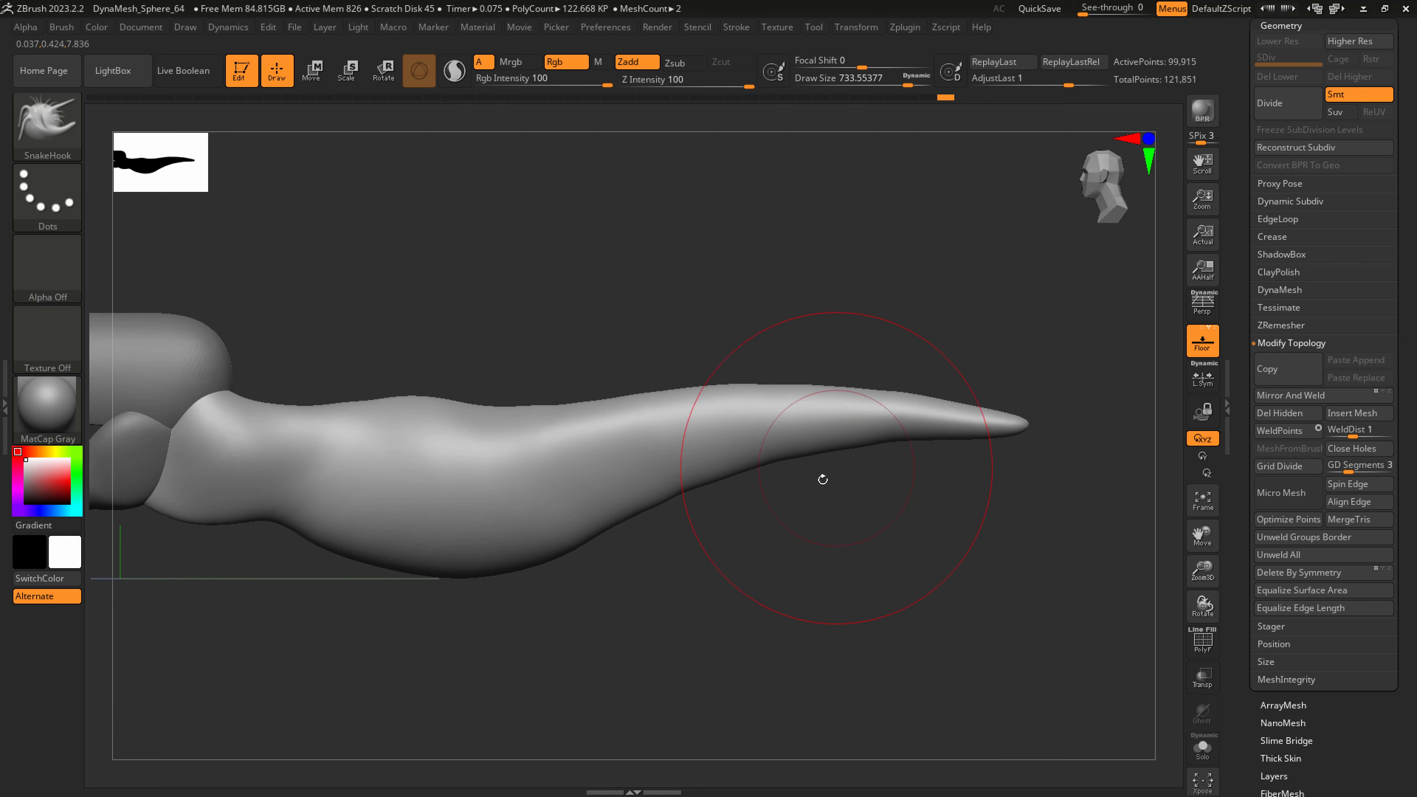
key("s")
left_click_drag(702, 473, 611, 534)
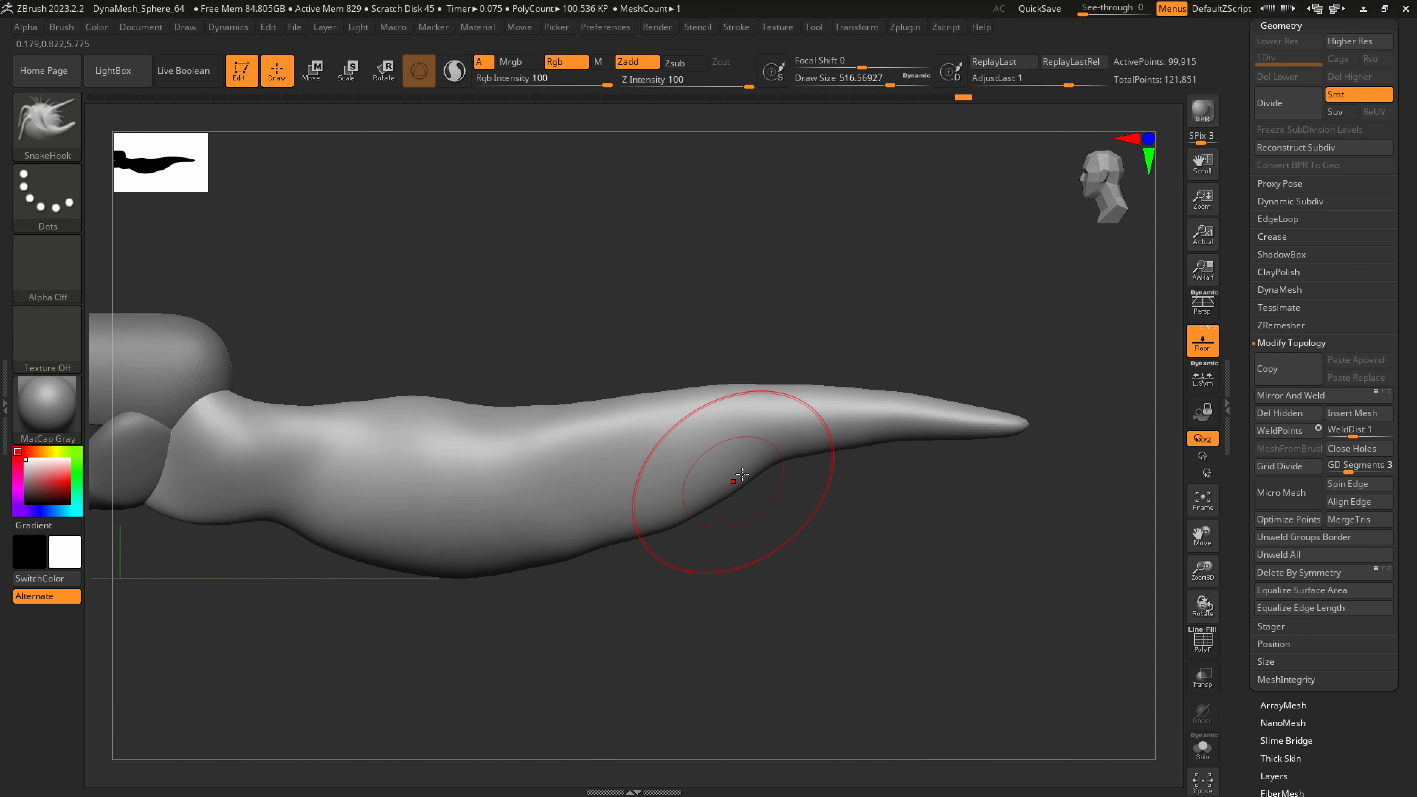
key("shift")
mouse_move(641, 558)
left_mouse_down()
mouse_move(709, 538)
mouse_move(681, 508)
mouse_move(706, 536)
left_mouse_up()
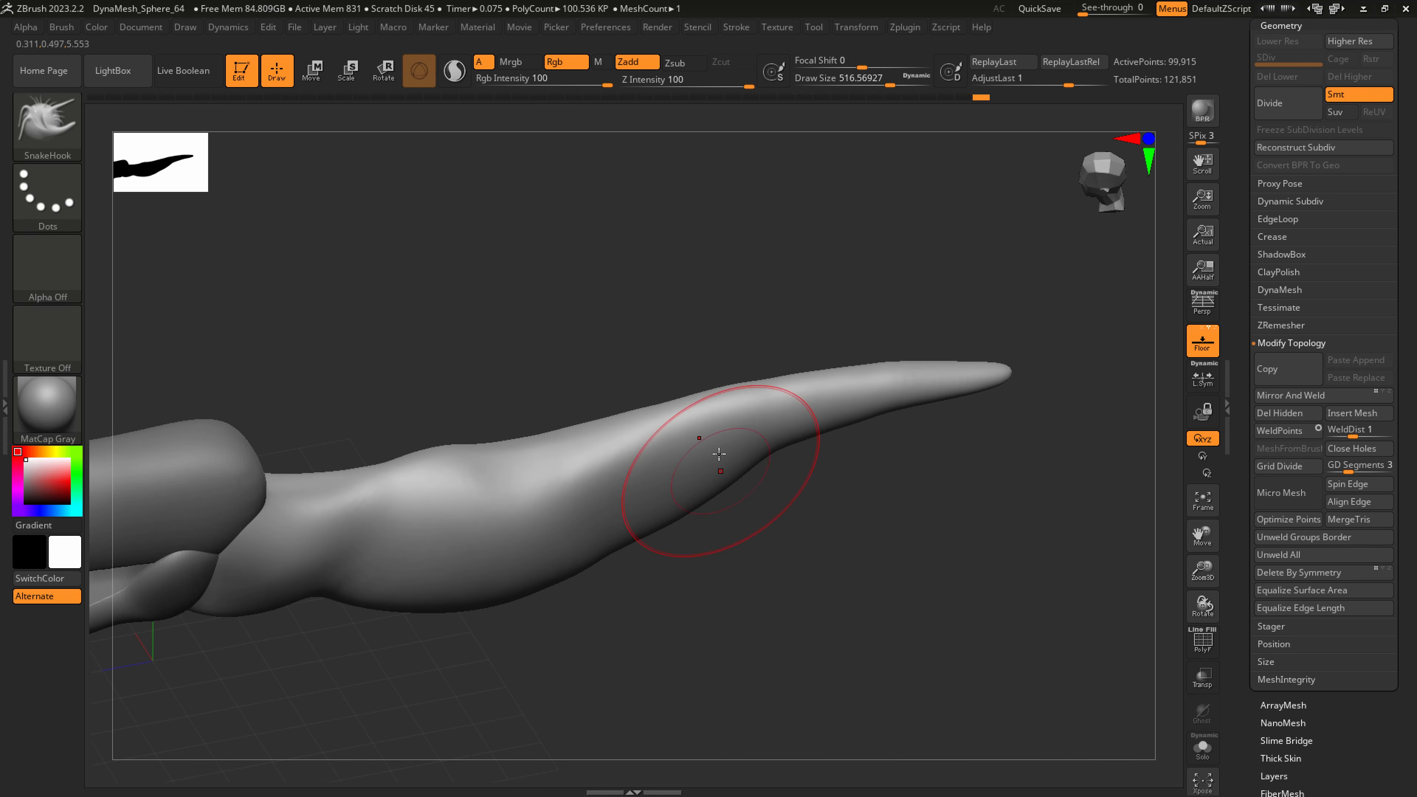
Flatten the upper side of the tail with hPolish at a draw size of about 311 and smooth the polished area
key("b")
key("h")
key("p")
key("s")
mouse_move(703, 431)
left_mouse_down()
mouse_move(683, 429)
mouse_move(733, 408)
left_mouse_up()
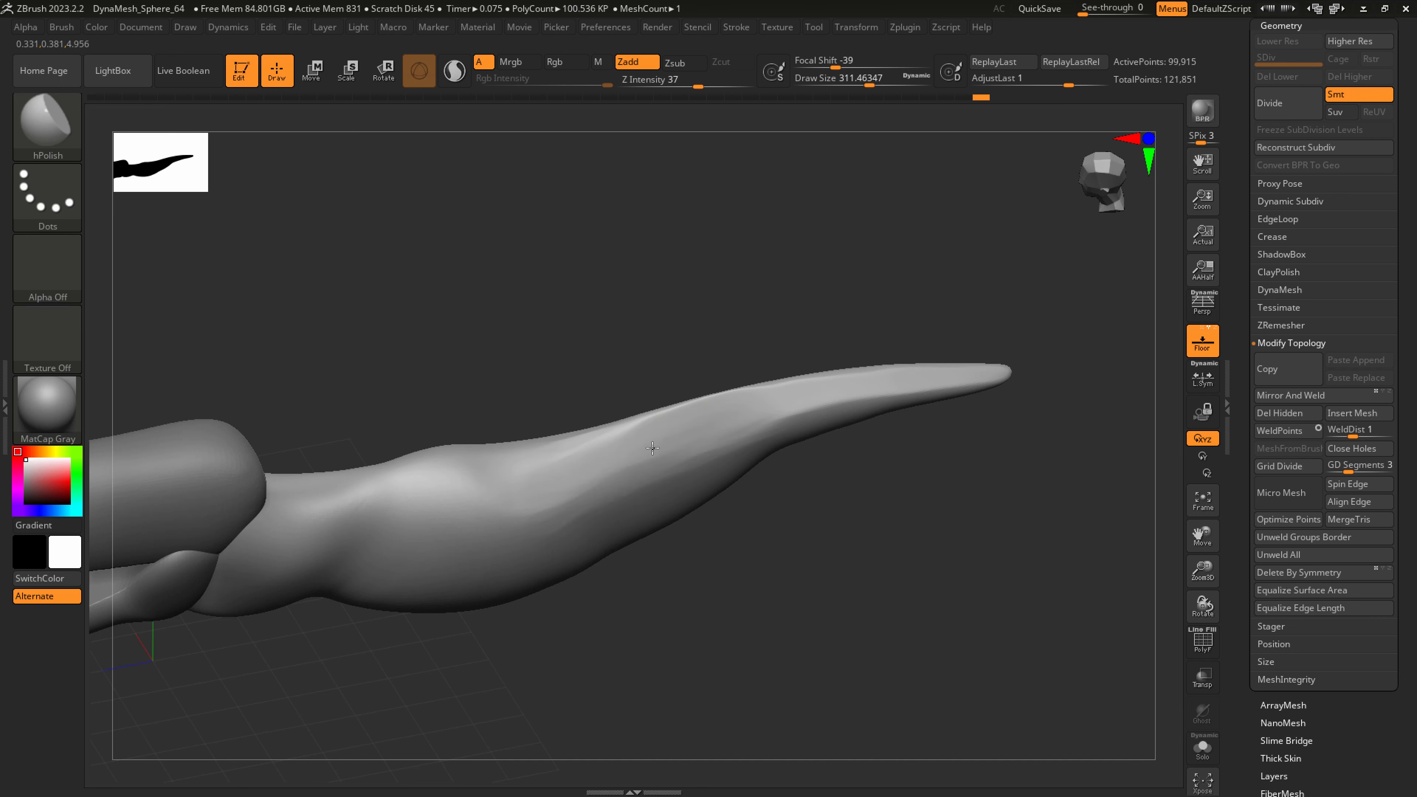
left_click_drag(653, 448, 790, 407, "shift")
left_click_drag(942, 380, 951, 378, "shift")
left_click_drag(809, 403, 947, 385)
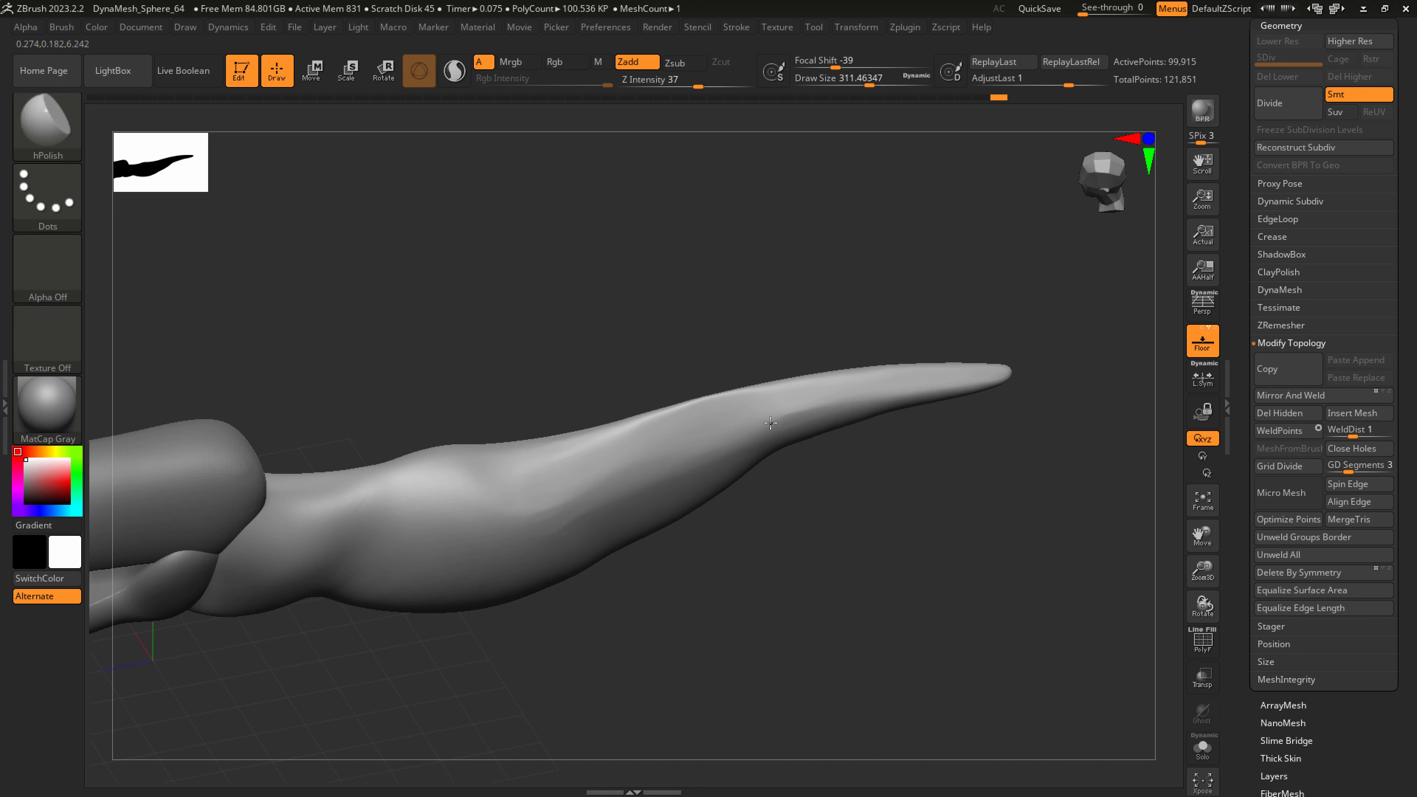
left_click_drag(766, 413, 848, 398)
mouse_move(848, 397)
right_mouse_down()
mouse_move(830, 386)
mouse_move(828, 406)
right_mouse_up()
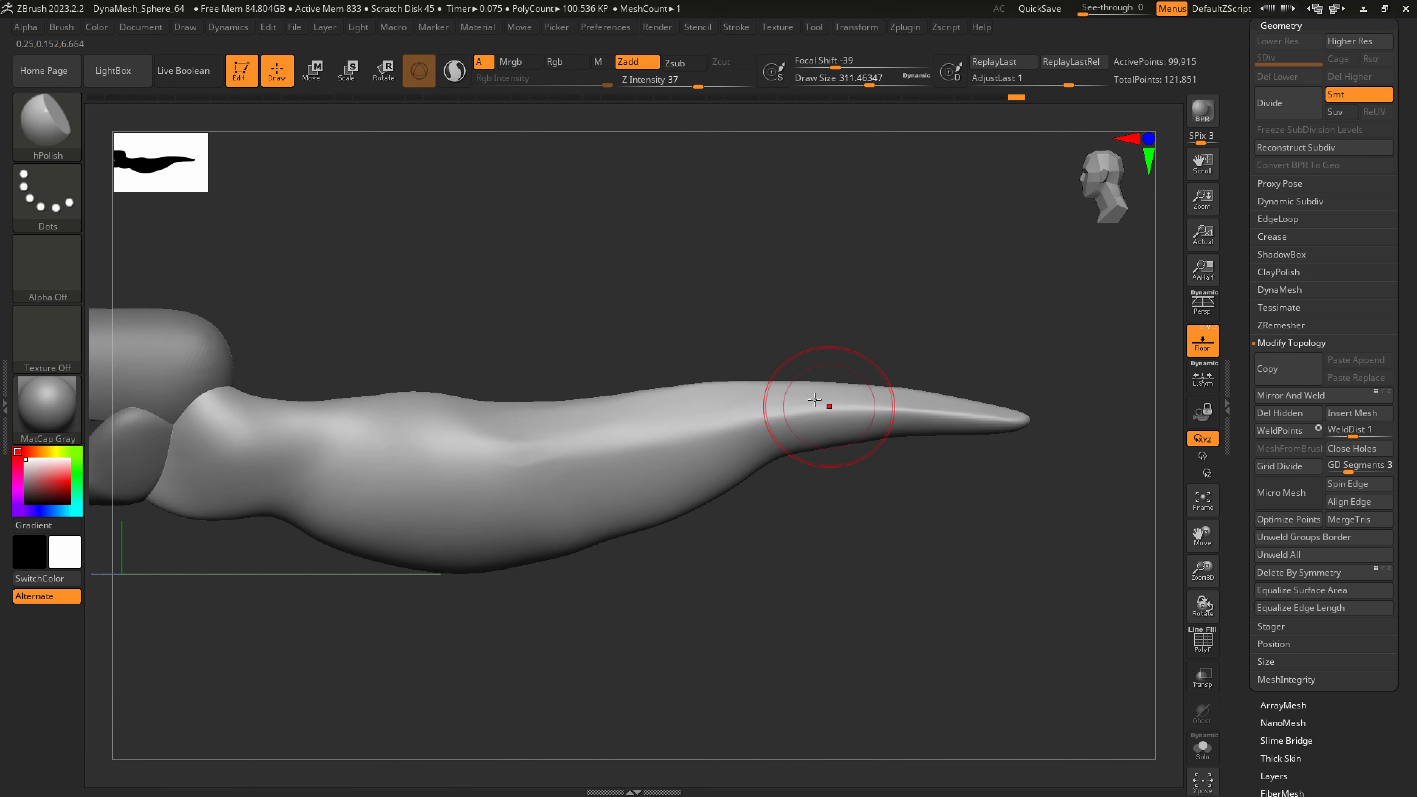
Fill out the tail's underside with SnakeHook at draw sizes of about 351 to 408, then smooth it
key("b")
key("s")
key("h")
key("bracketright")
left_click_drag(787, 446, 777, 460)
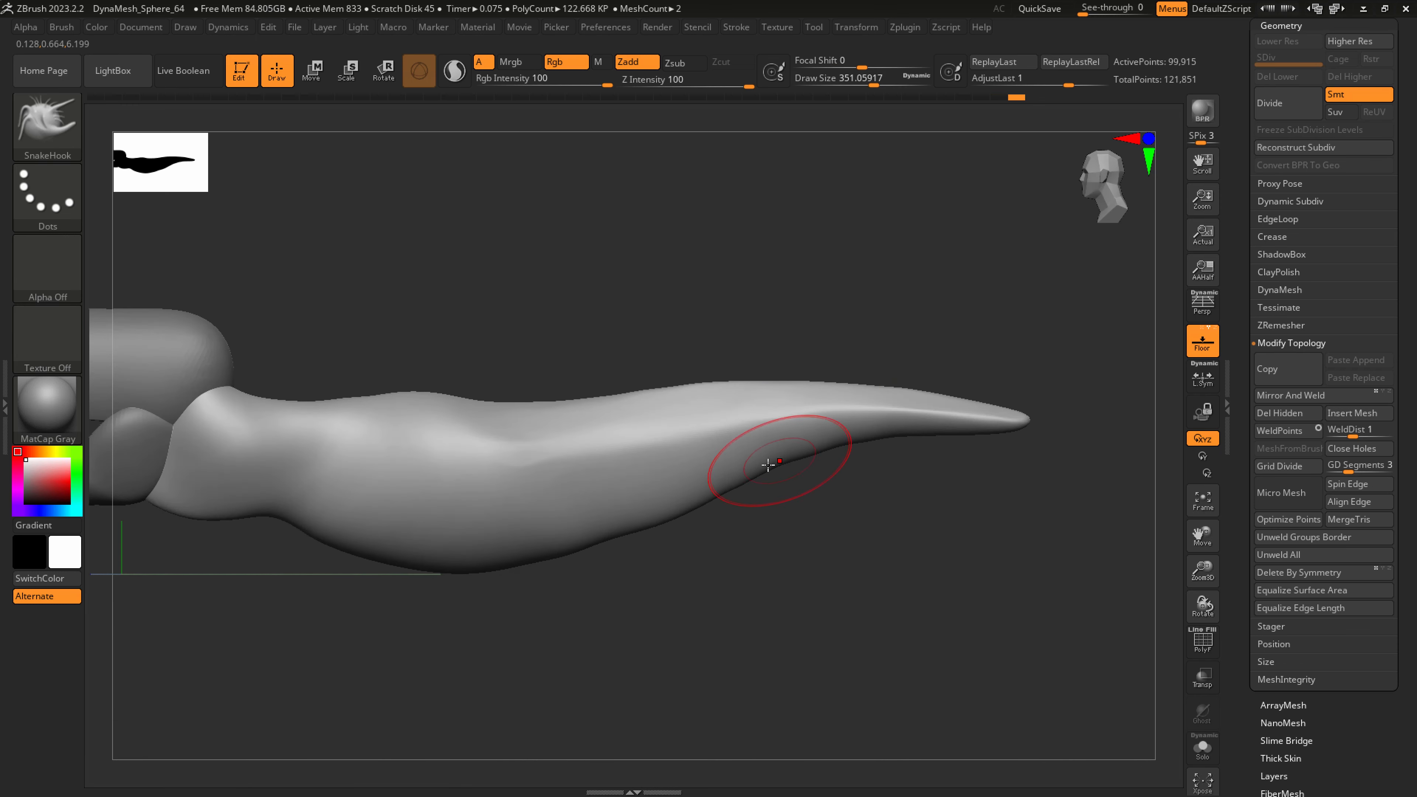
key("bracketright")
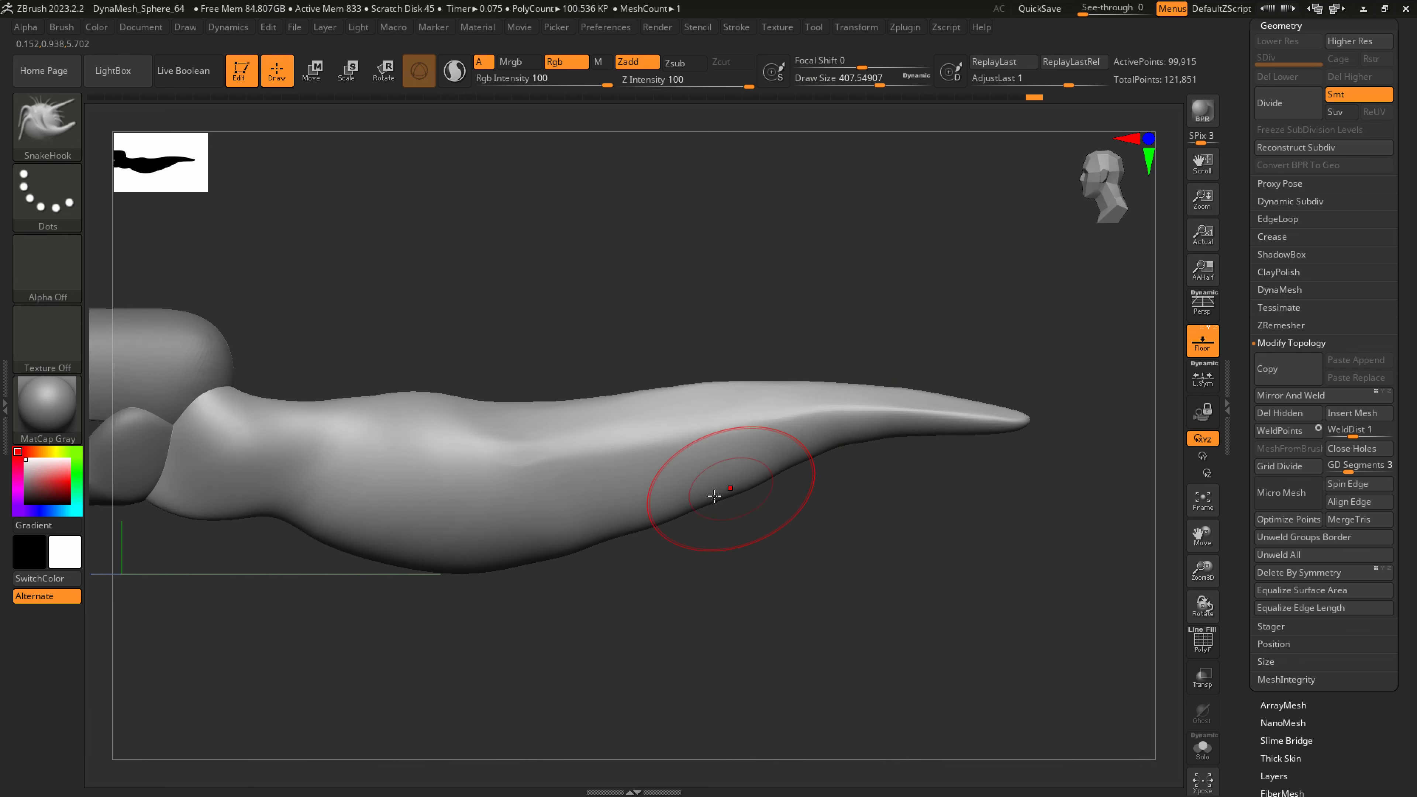
left_click_drag(740, 487, 750, 486, "shift")
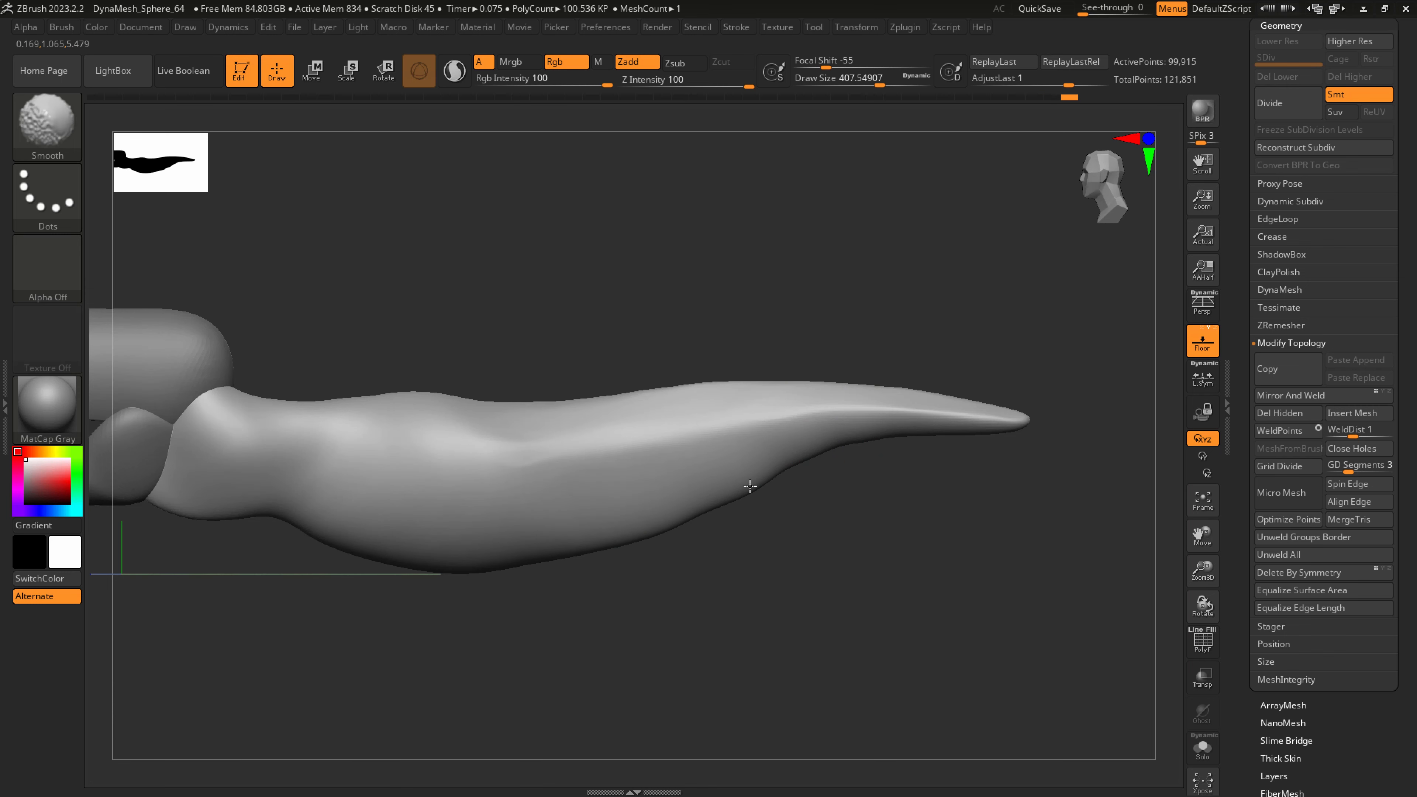
Sharpen the tip of the tail with the Pinch brush at a draw size of about 484
key("b")
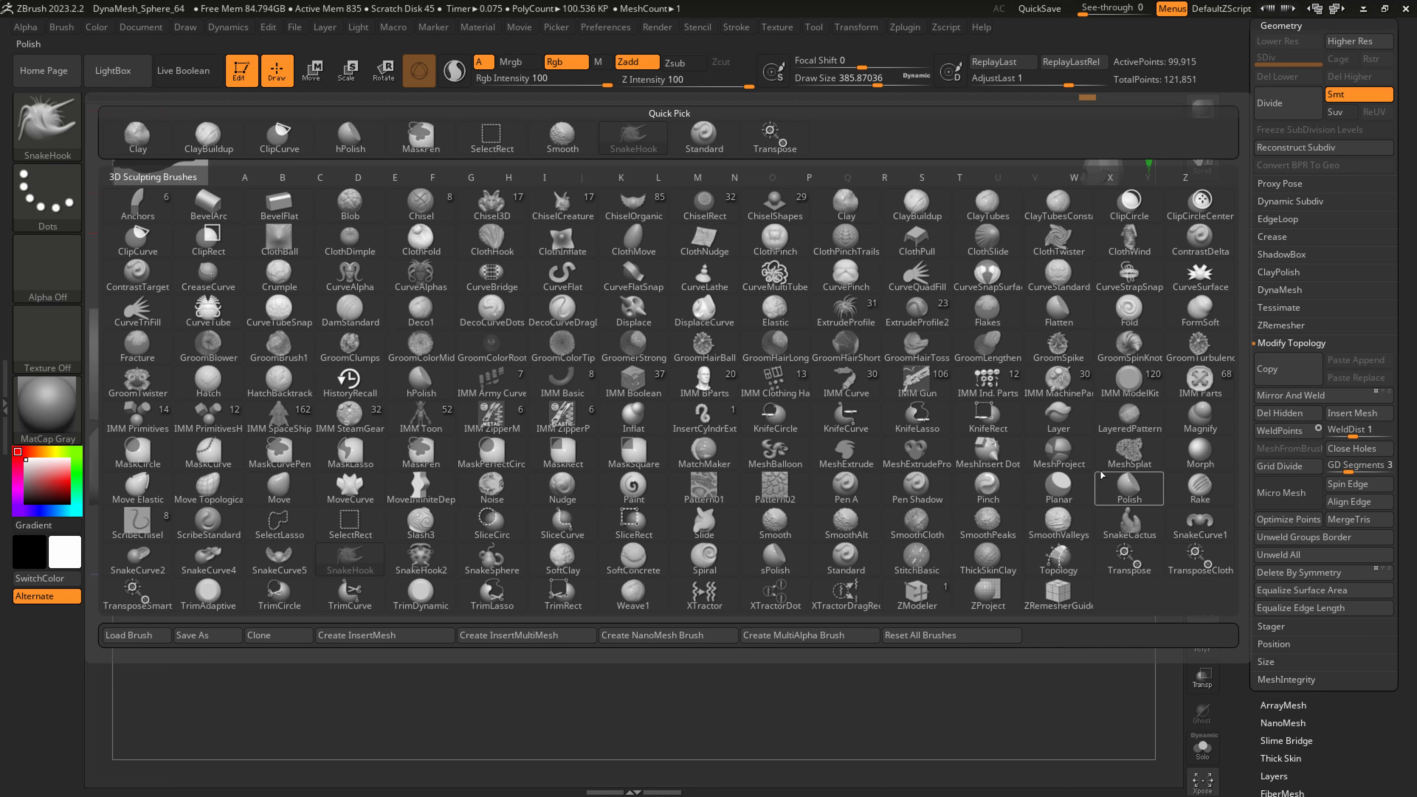
left_click(1003, 487)
mouse_move(1014, 426)
right_mouse_down()
mouse_move(1003, 521)
mouse_move(981, 411)
right_mouse_up()
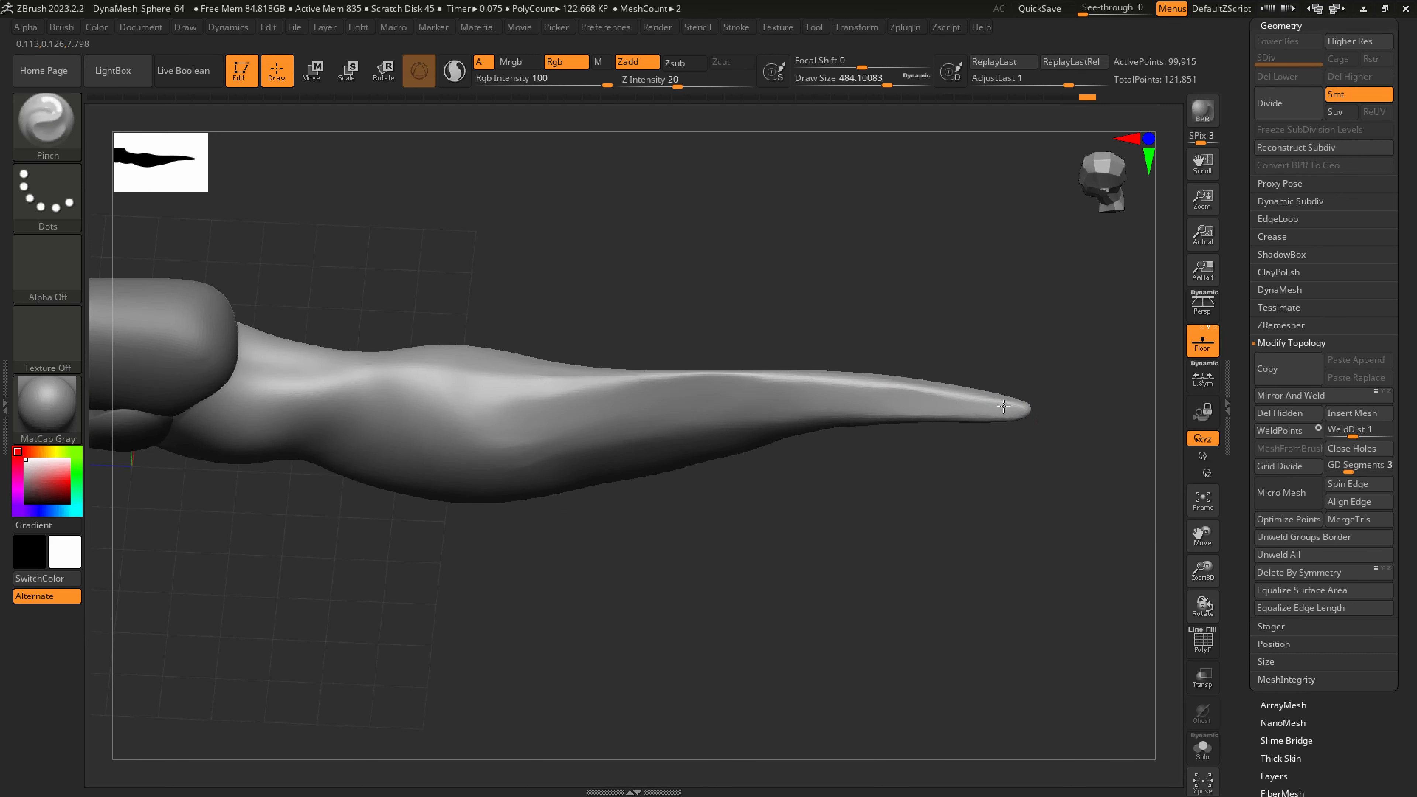
mouse_move(870, 385)
right_mouse_down()
mouse_move(914, 342)
mouse_move(895, 437)
right_mouse_up()
Adjust the length and downward curve of the tail's tip with SnakeHook at a draw size of up to about 773
key("b")
key("s")
key("h")
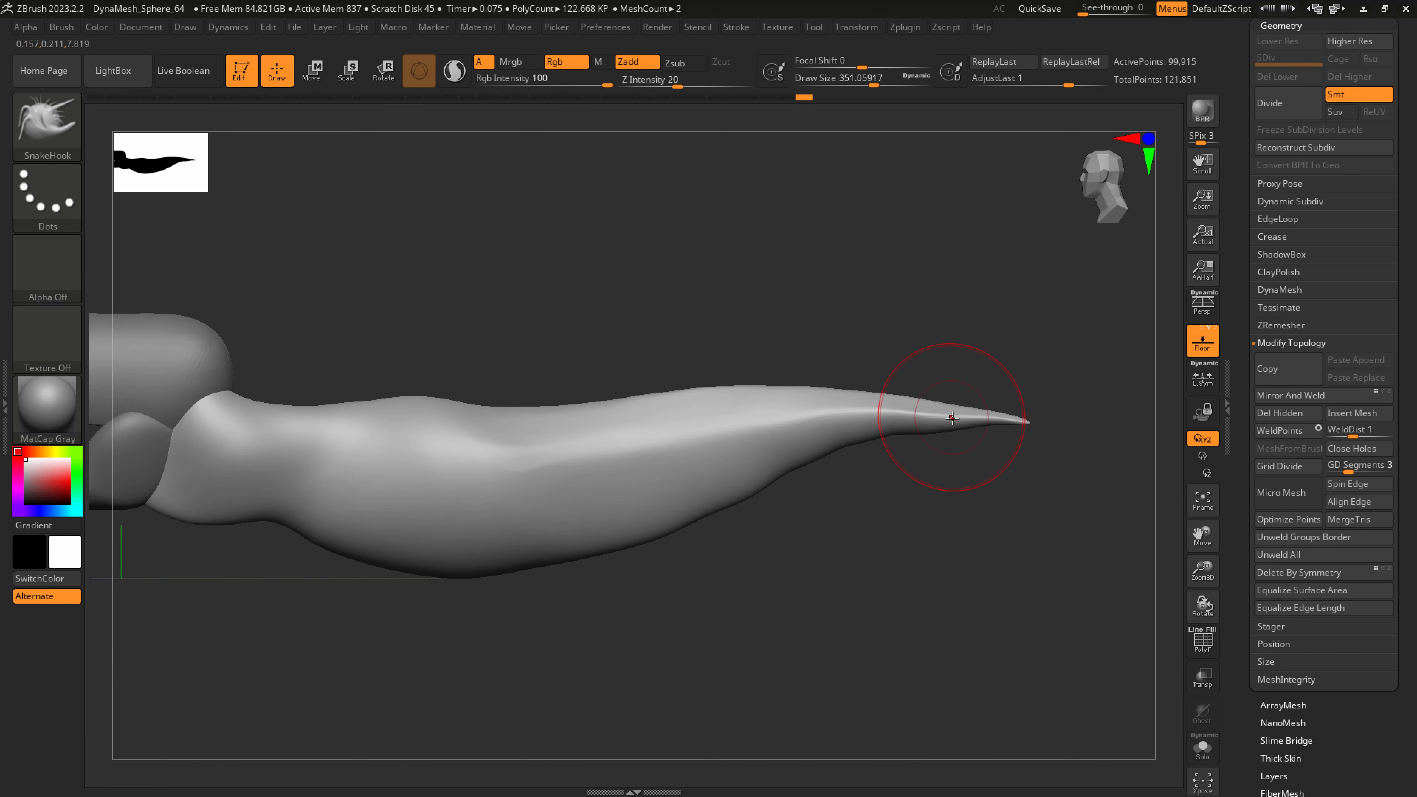
mouse_move(966, 422)
left_mouse_down()
mouse_move(971, 410)
mouse_move(1065, 420)
left_mouse_up()
right_click_drag(990, 421, 890, 433)
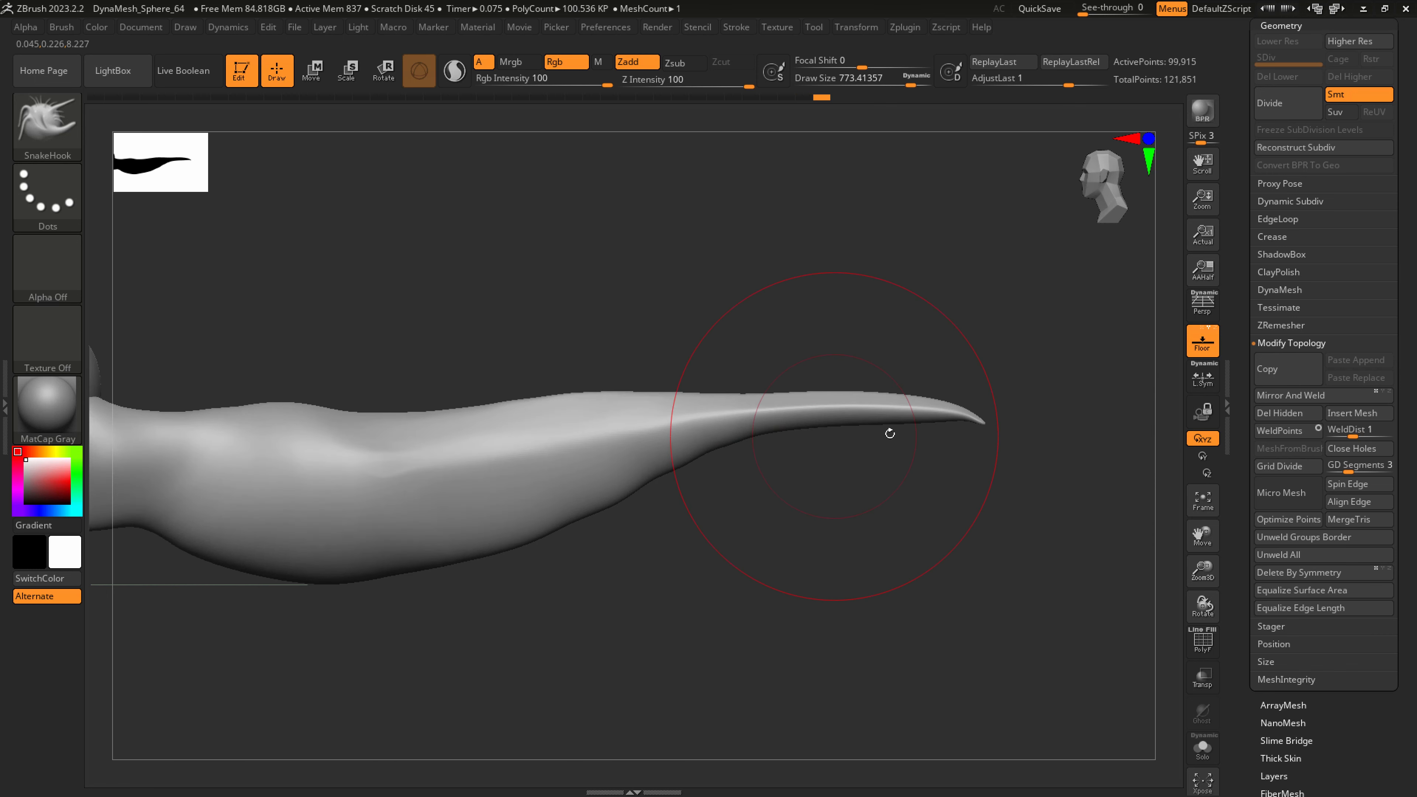
left_click_drag(913, 406, 800, 398)
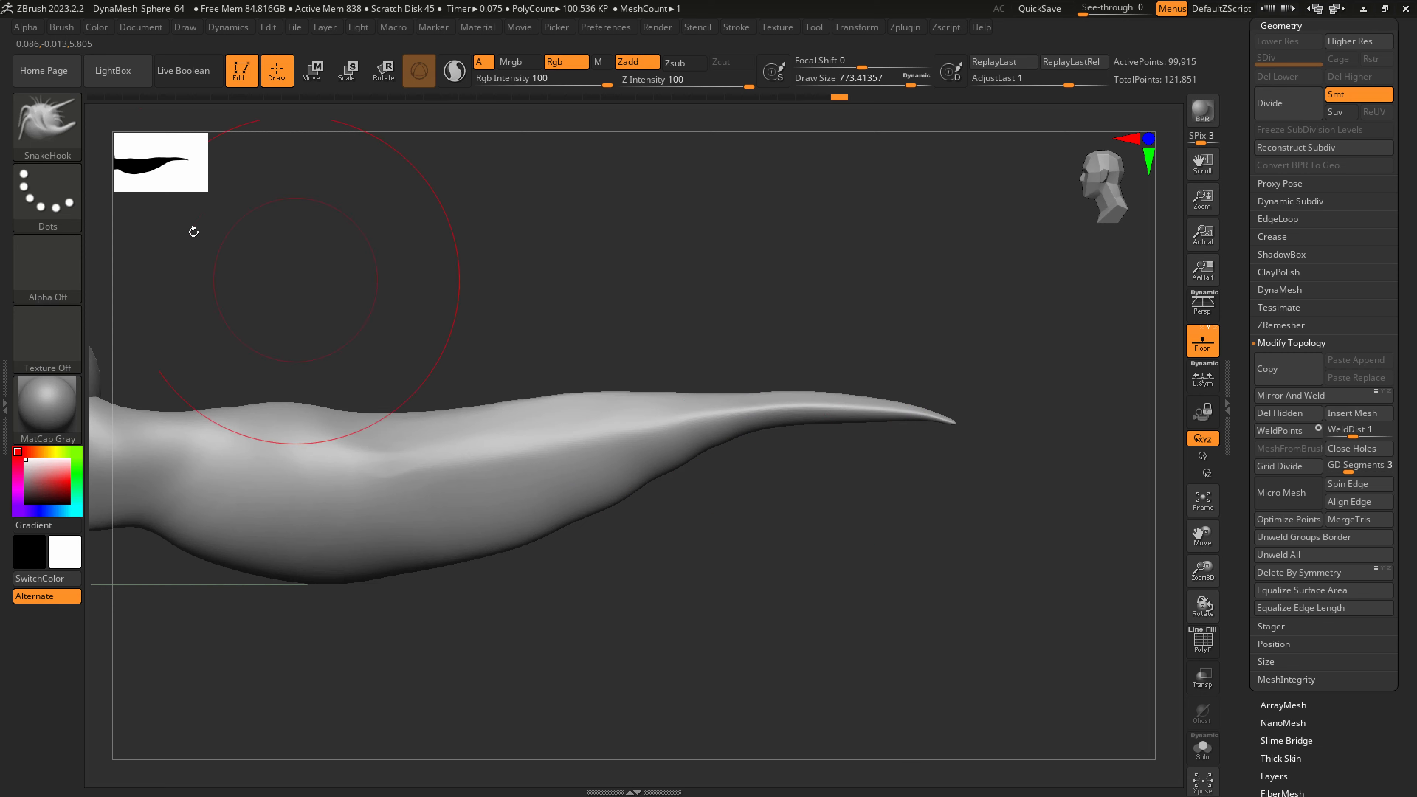
Thicken the thin rear half of the tail with the Inflat brush at a draw size of about 773
left_click(48, 125)
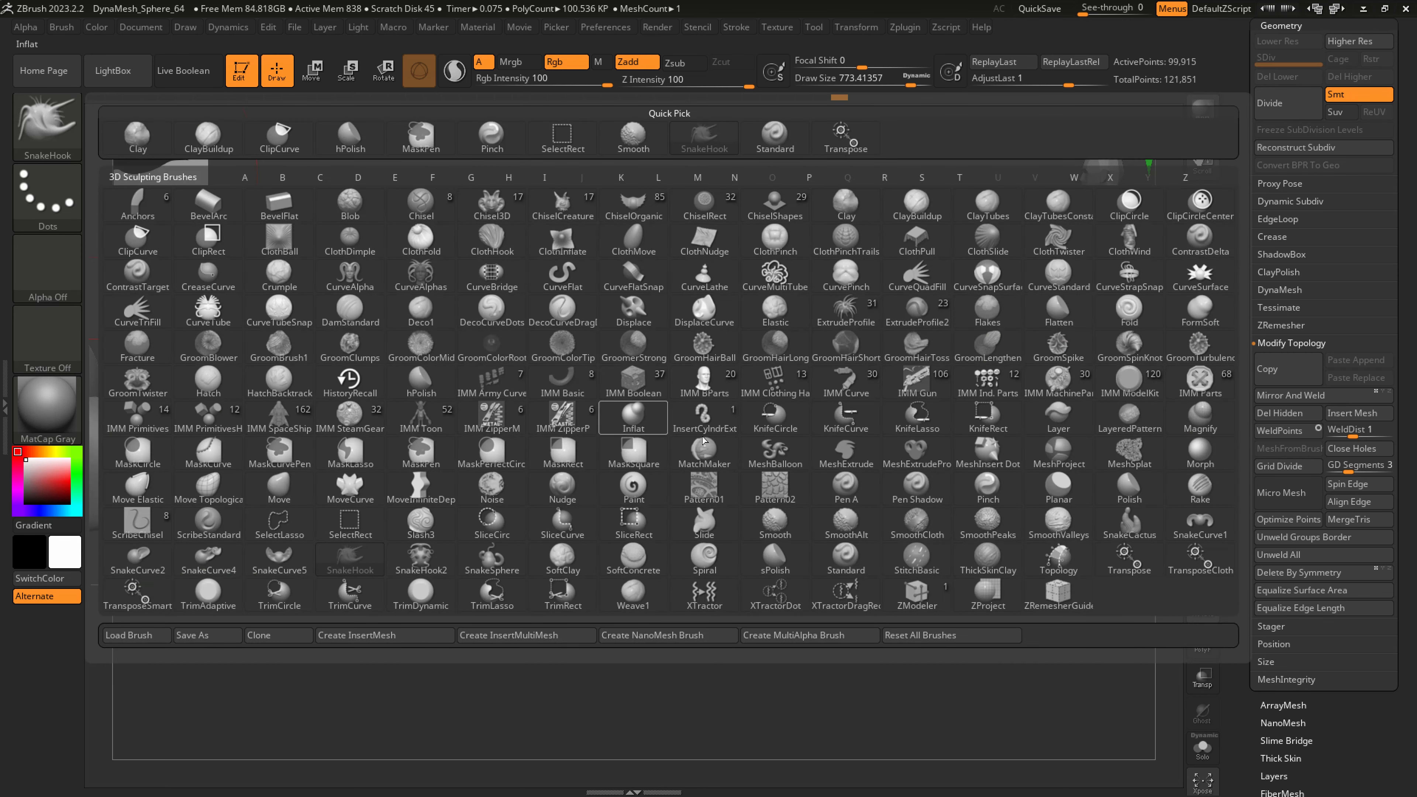
left_click(639, 424)
mouse_move(747, 418)
left_mouse_down()
mouse_move(690, 411)
mouse_move(858, 405)
mouse_move(644, 415)
left_mouse_up()
mouse_move(654, 410)
right_mouse_down()
mouse_move(709, 471)
mouse_move(696, 484)
mouse_move(669, 425)
right_mouse_up()
Flatten the lower side of the tail with hPolish, reducing the draw size to about 484, and smooth the resulting ridges
key("b")
key("h")
key("p")
left_click_drag(669, 425, 694, 427)
mouse_move(694, 427)
right_mouse_down()
mouse_move(700, 406)
mouse_move(734, 484)
mouse_move(746, 436)
right_mouse_up()
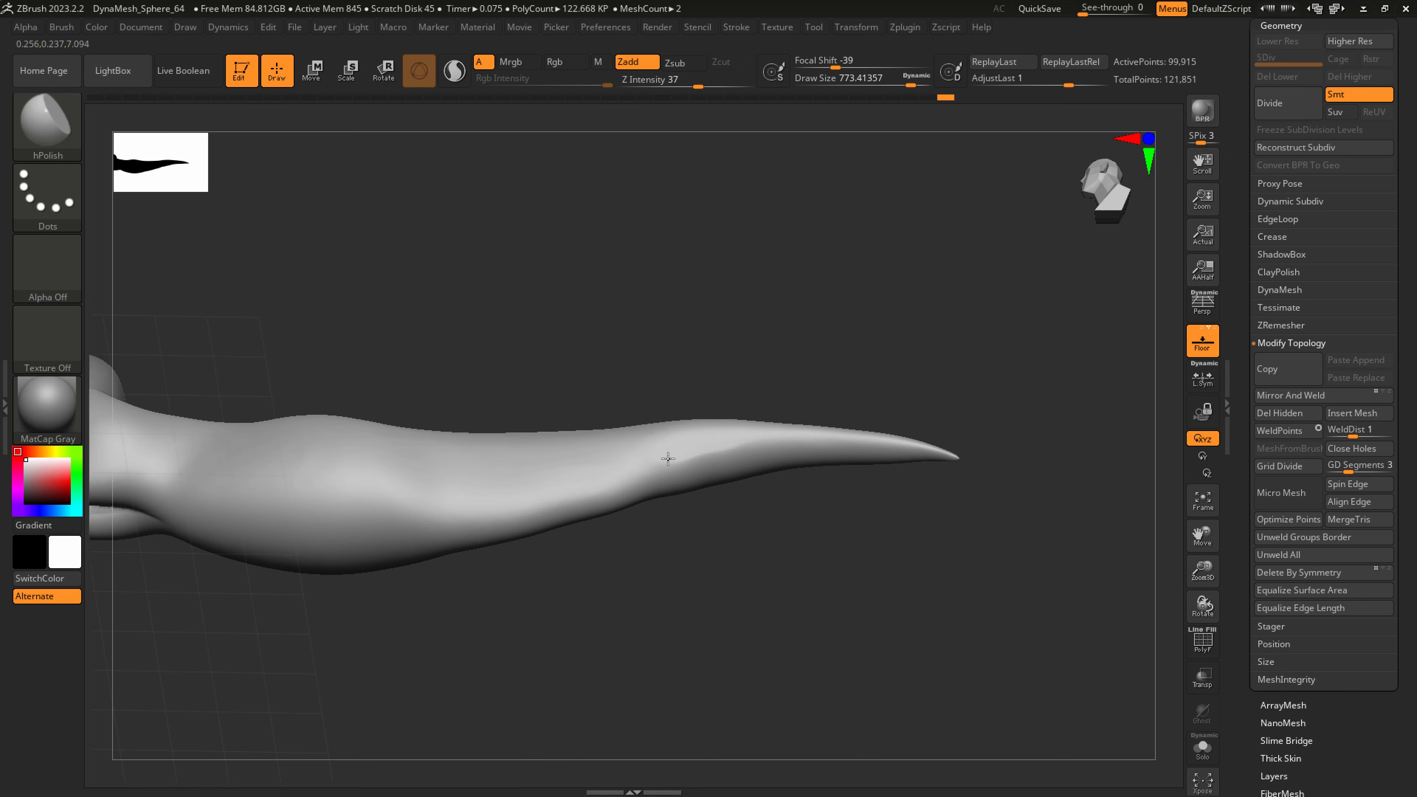
left_click_drag(668, 458, 583, 489)
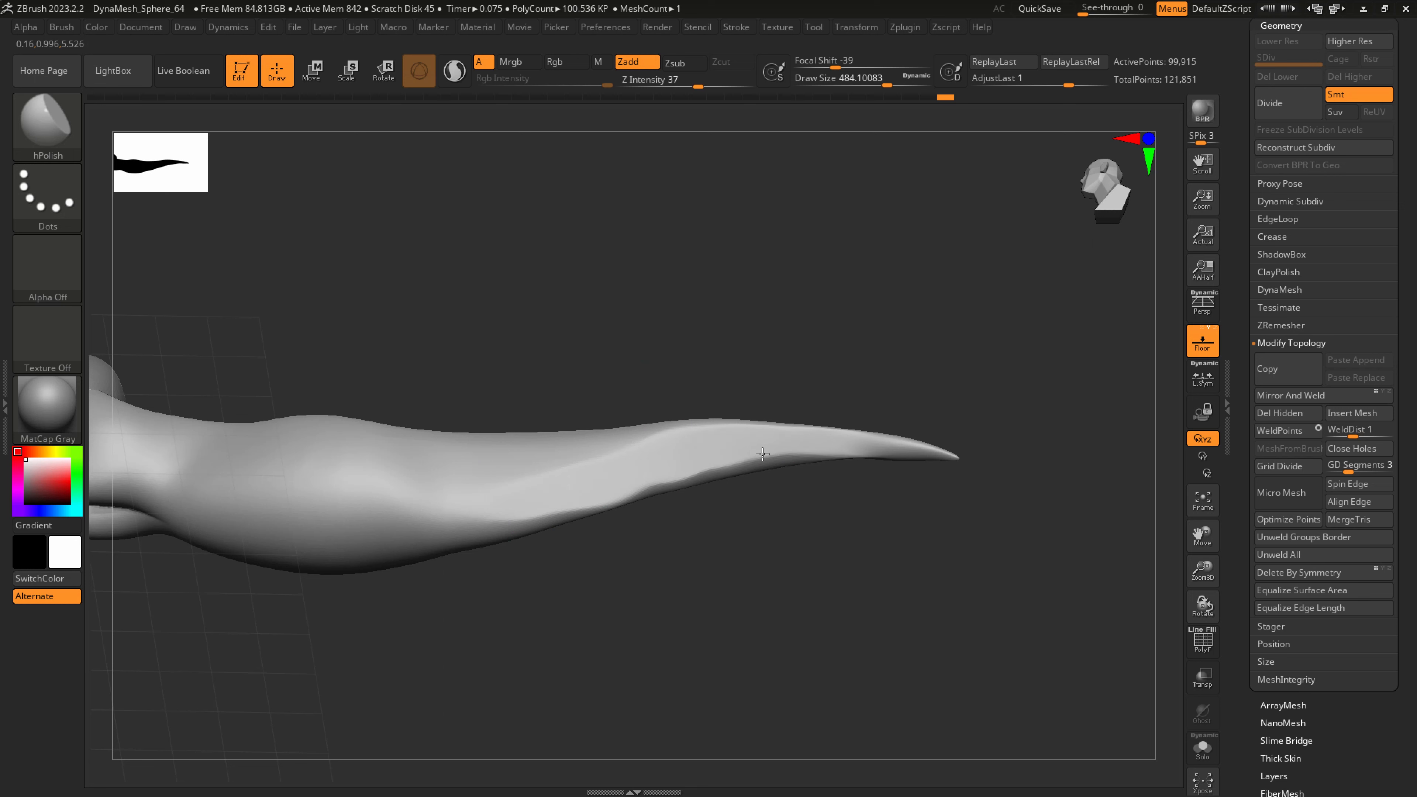
key("shift")
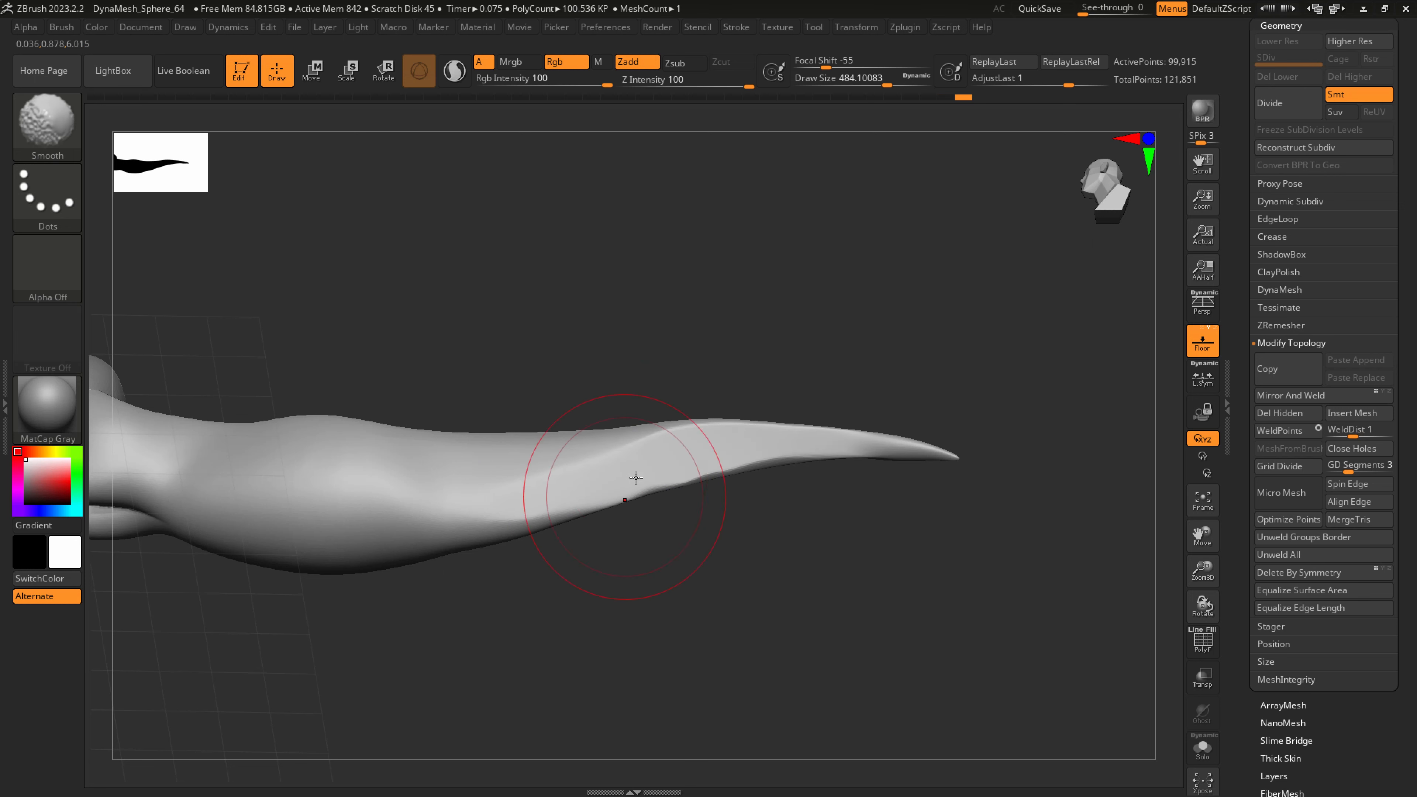
left_click_drag(708, 500, 678, 425)
right_click_drag(661, 430, 746, 402)
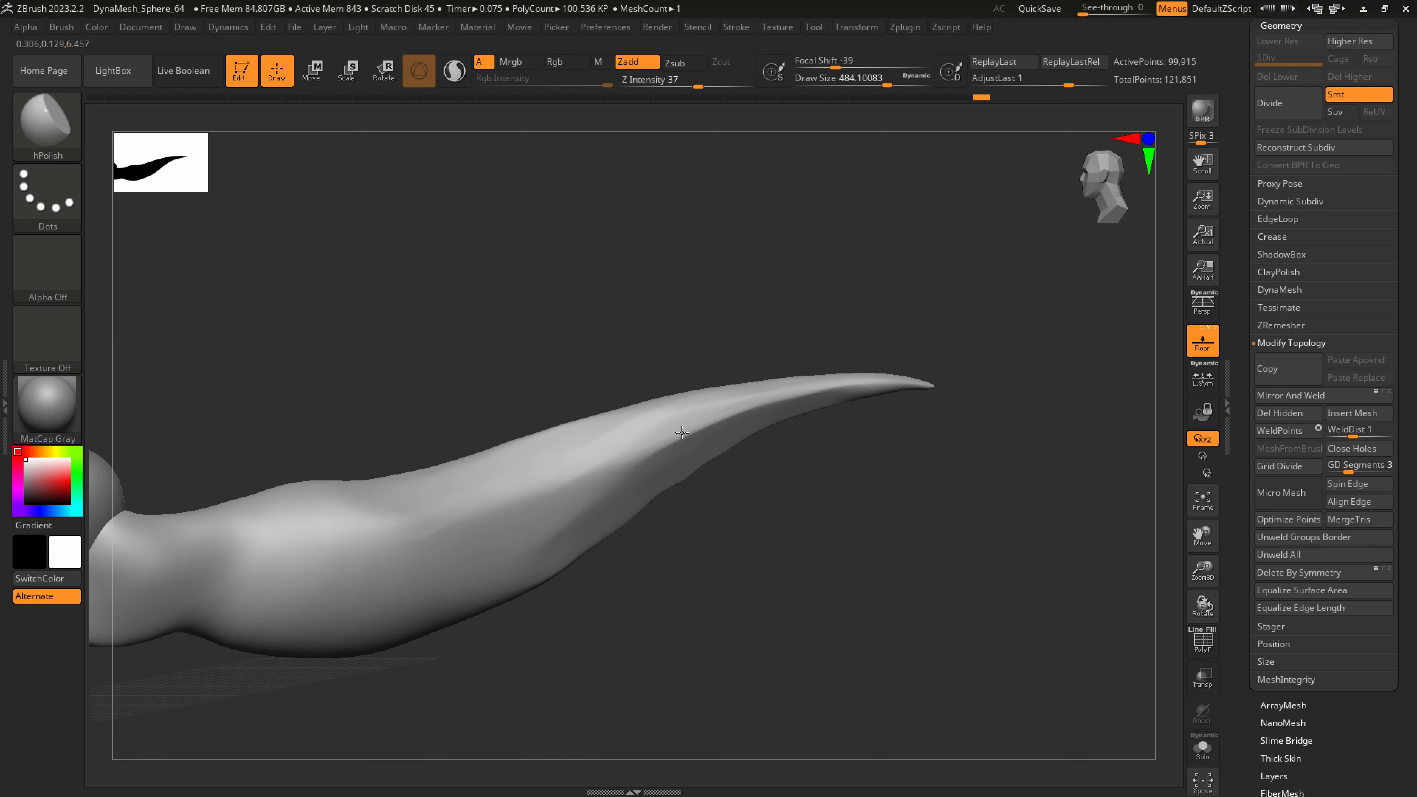
Remesh the body and tail with DynaMesh, then smooth and polish the tail's underside with hPolish enlarged to a draw size of about 704
left_click_drag(739, 534, 708, 538, "shift")
mouse_move(796, 512)
left_mouse_down("ctrl")
mouse_move(747, 521)
mouse_move(690, 475)
left_mouse_up("ctrl")
key("shift")
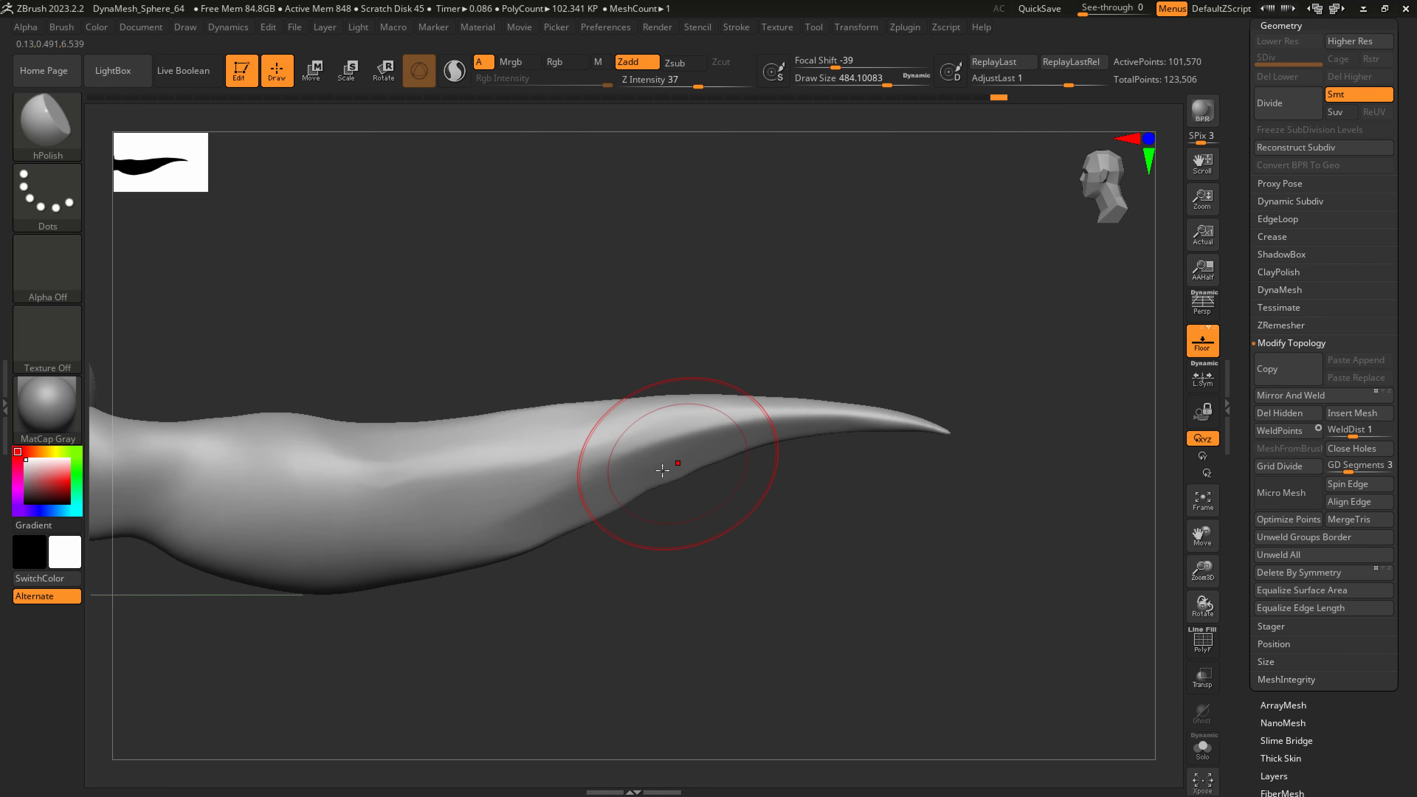
key("s")
key("s")
left_click_drag(638, 486, 720, 469)
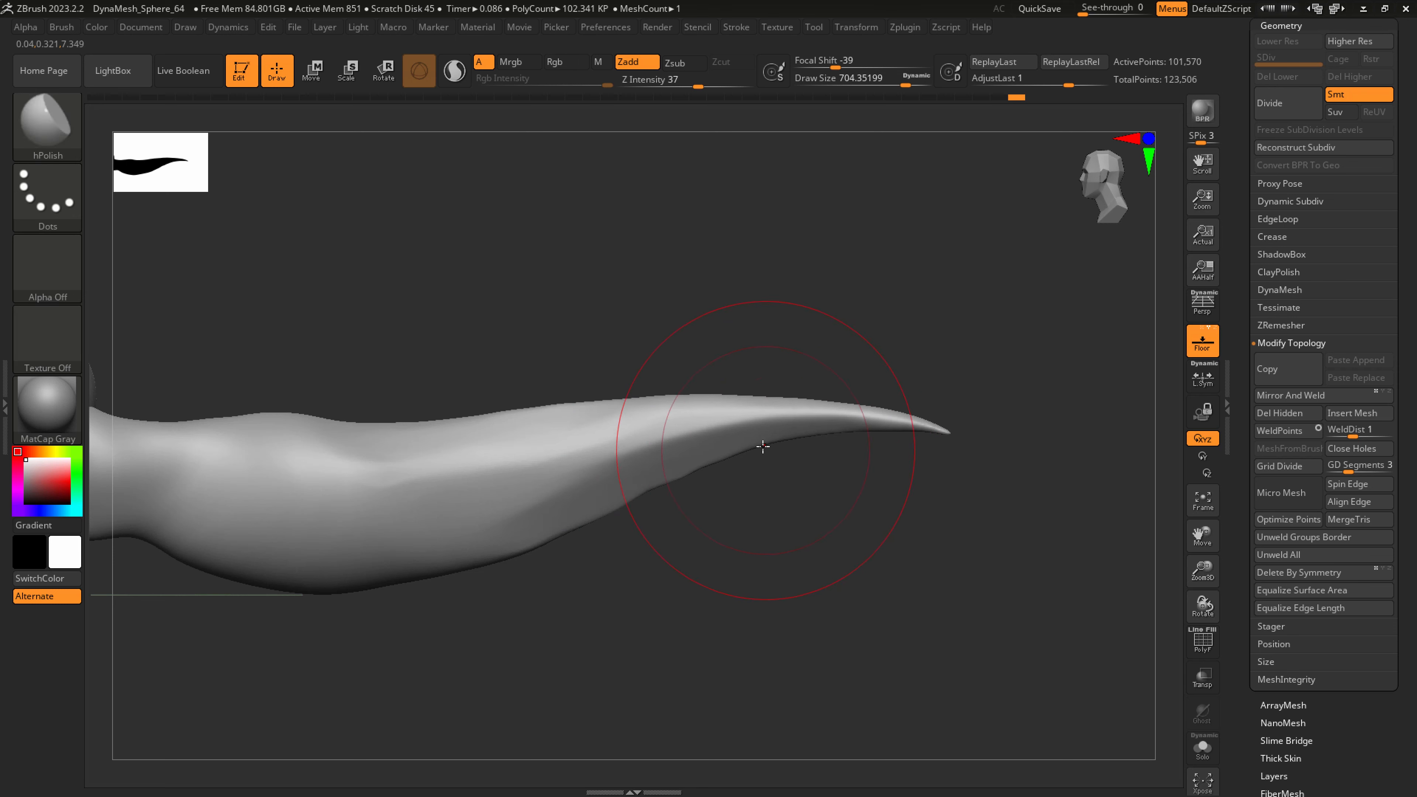
Refine the tail's arch and fill out the underside at its base with SnakeHook, smoothing the transition
key("b")
key("s")
key("h")
left_click_drag(765, 429, 765, 418)
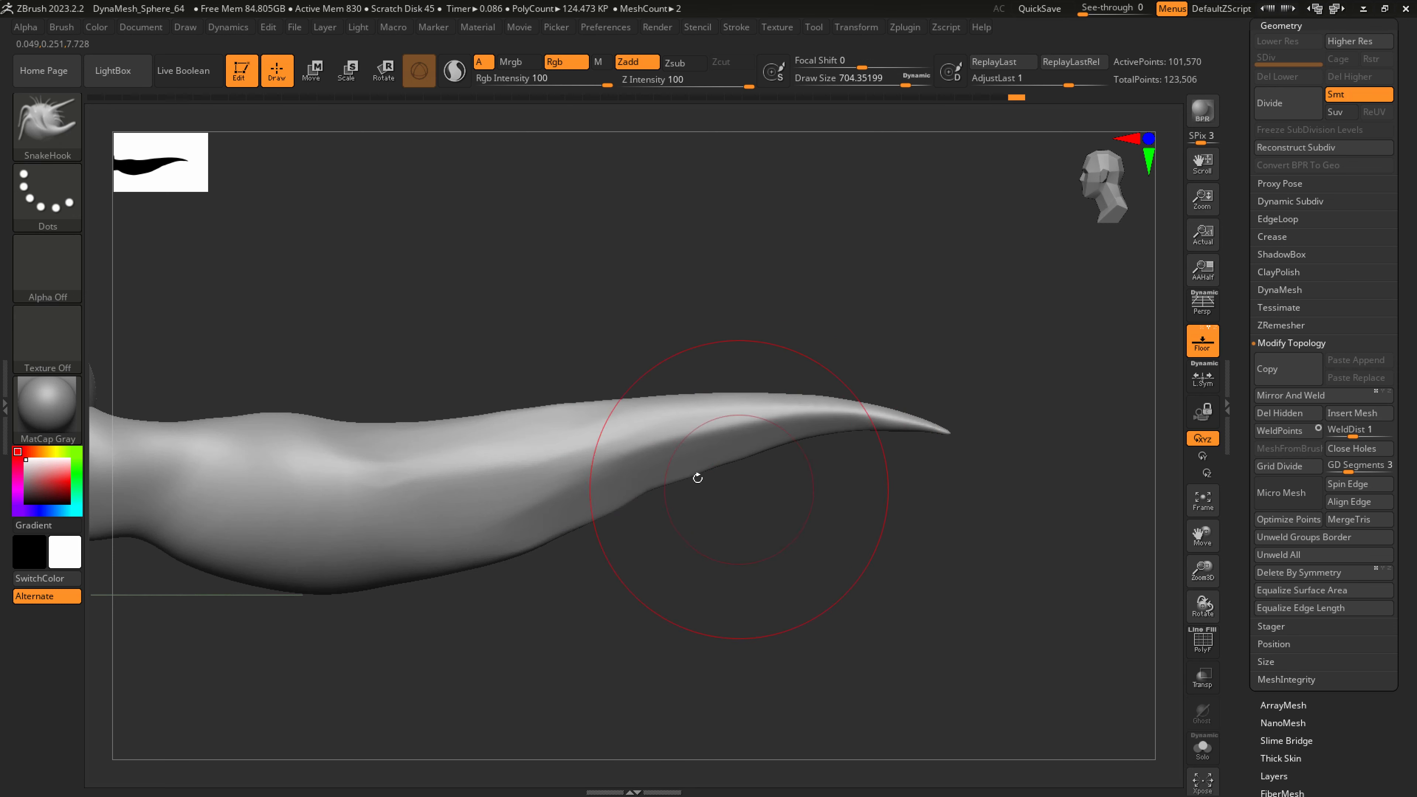
mouse_move(648, 481)
left_mouse_down("shift")
mouse_move(631, 474)
mouse_move(564, 520)
mouse_move(604, 512)
left_mouse_up("shift")
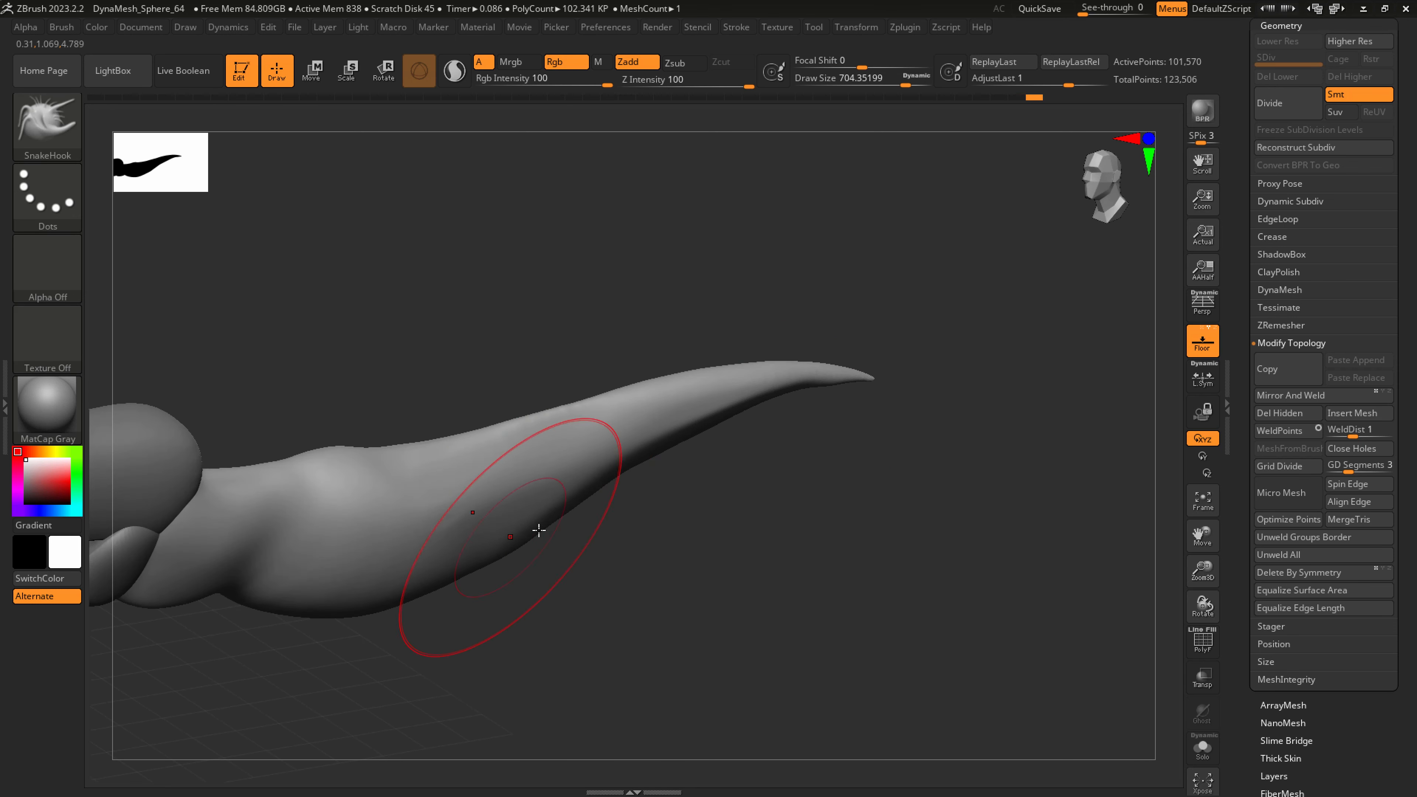
mouse_move(474, 522)
left_mouse_down()
mouse_move(525, 573)
mouse_move(474, 560)
mouse_move(491, 572)
mouse_move(468, 497)
mouse_move(591, 430)
mouse_move(563, 536)
left_mouse_up()
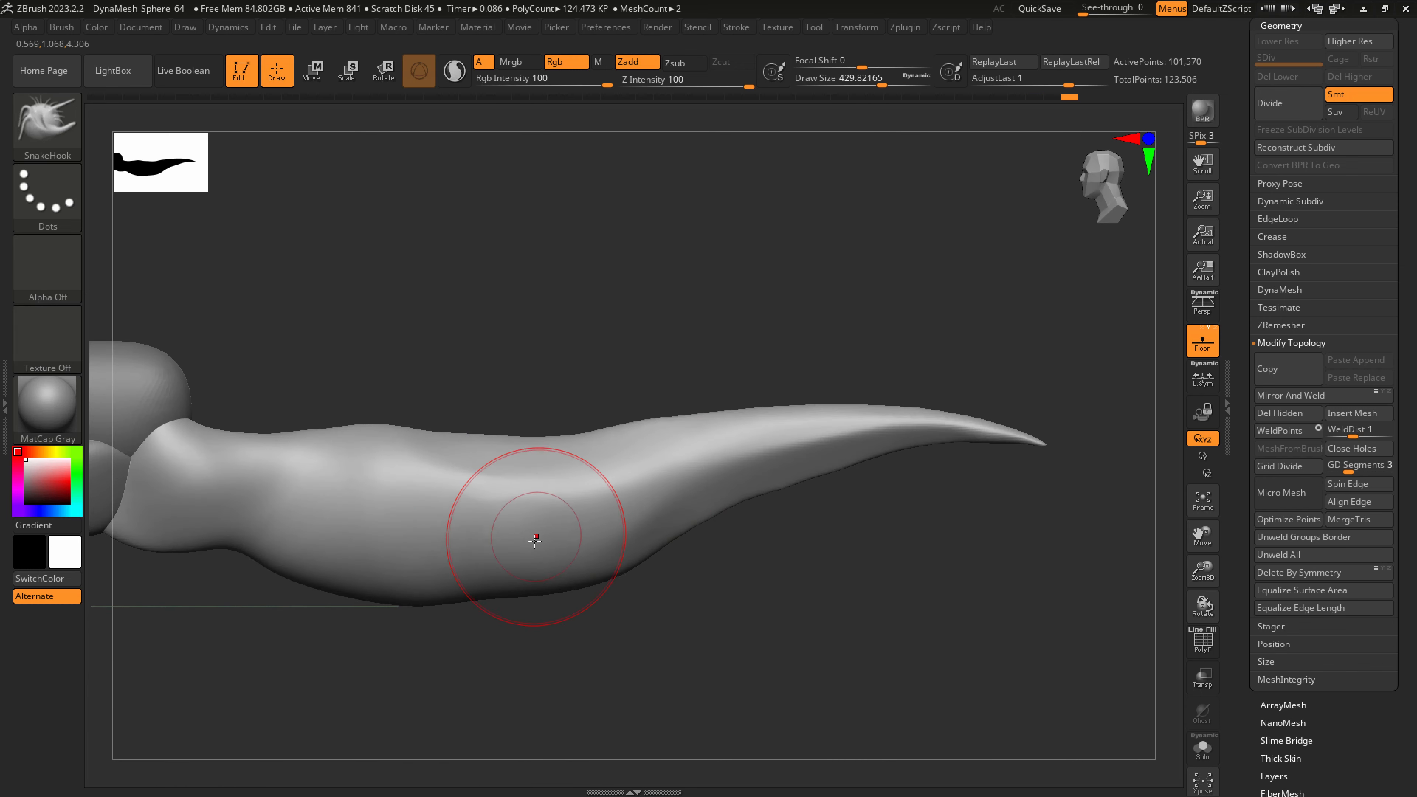
Try to pull a thigh out of the body's rear side with SnakeHook at a draw size of about 386
key("ctrl")
key("s")
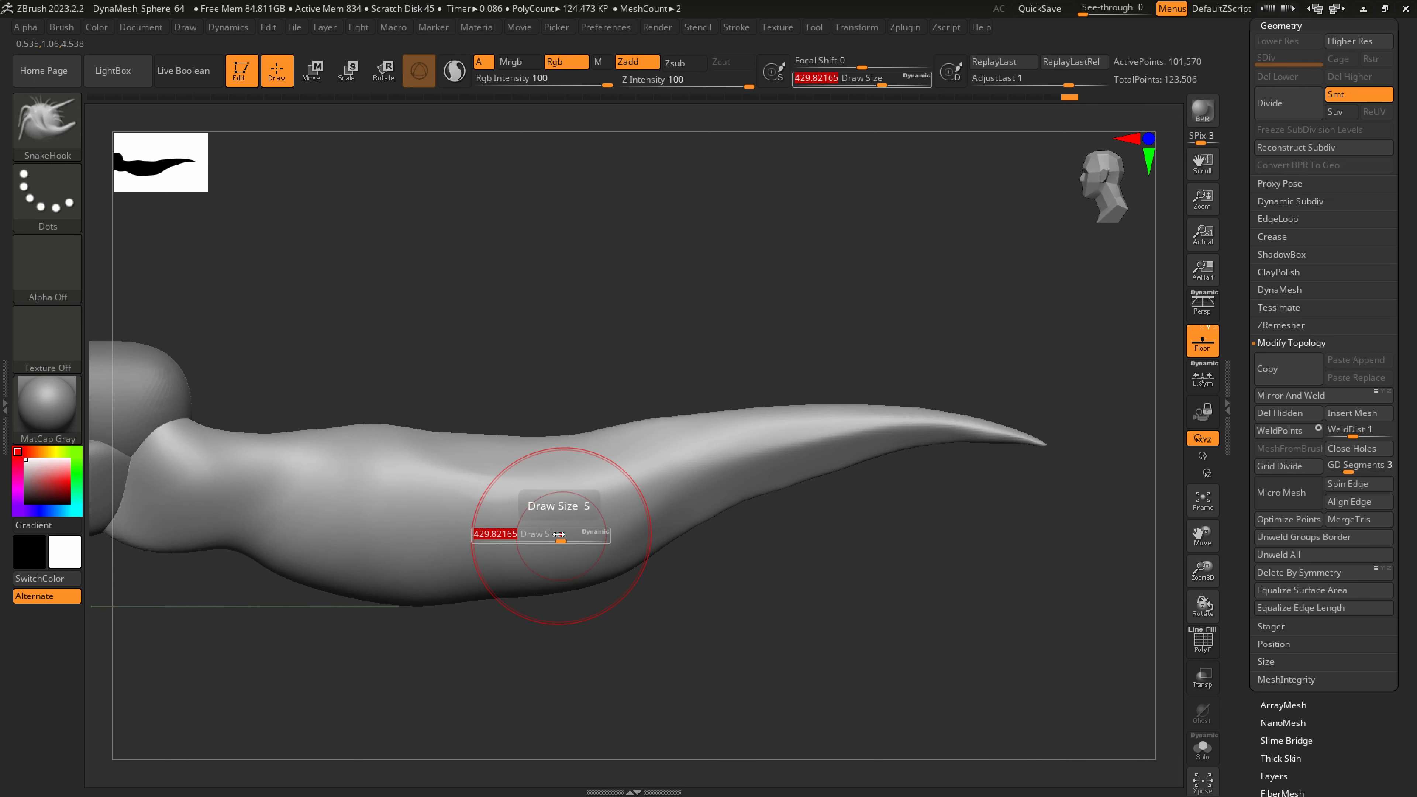
mouse_move(561, 540)
left_mouse_down()
mouse_move(537, 539)
mouse_move(539, 580)
left_mouse_up()
key("ctrl")
key("s")
right_click_drag(539, 580, 594, 562)
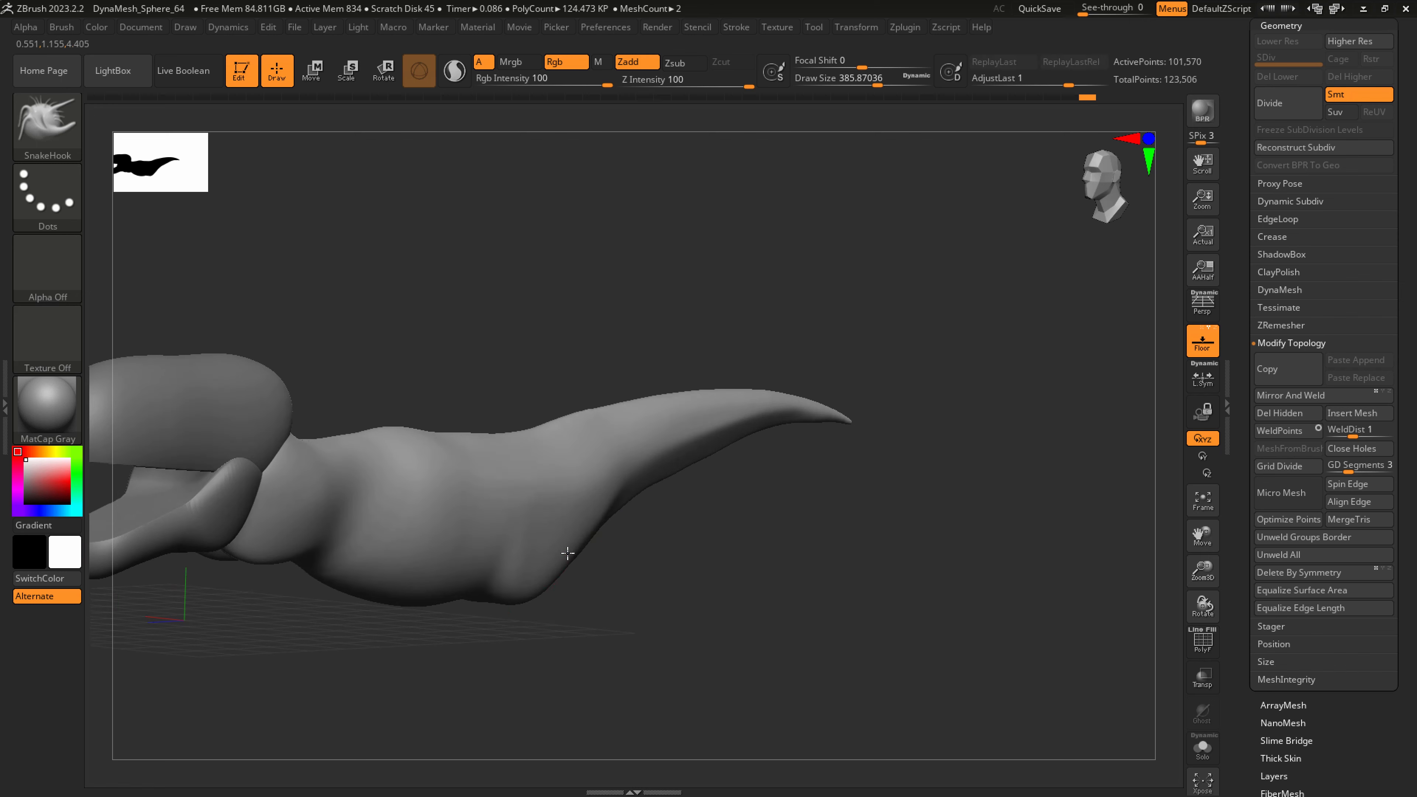
left_click_drag(571, 546, 580, 551)
mouse_move(580, 554)
right_mouse_down()
mouse_move(535, 564)
mouse_move(575, 553)
right_mouse_up()
key("ctrl")
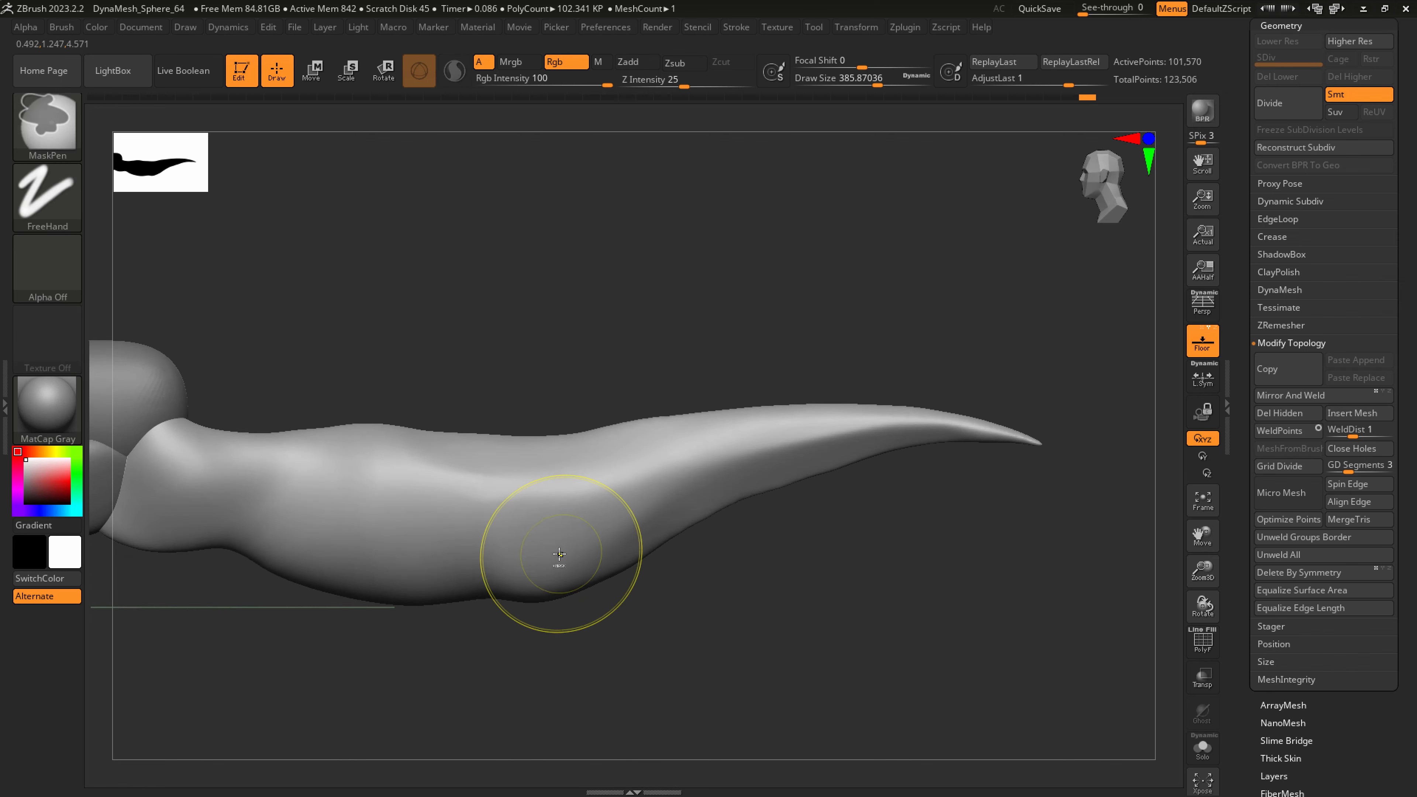
key("ctrl+z")
Mask an oval thigh area on the side of the body's rear with MaskPen at a draw size of about 234
key("s")
left_click_drag(544, 524, 527, 523)
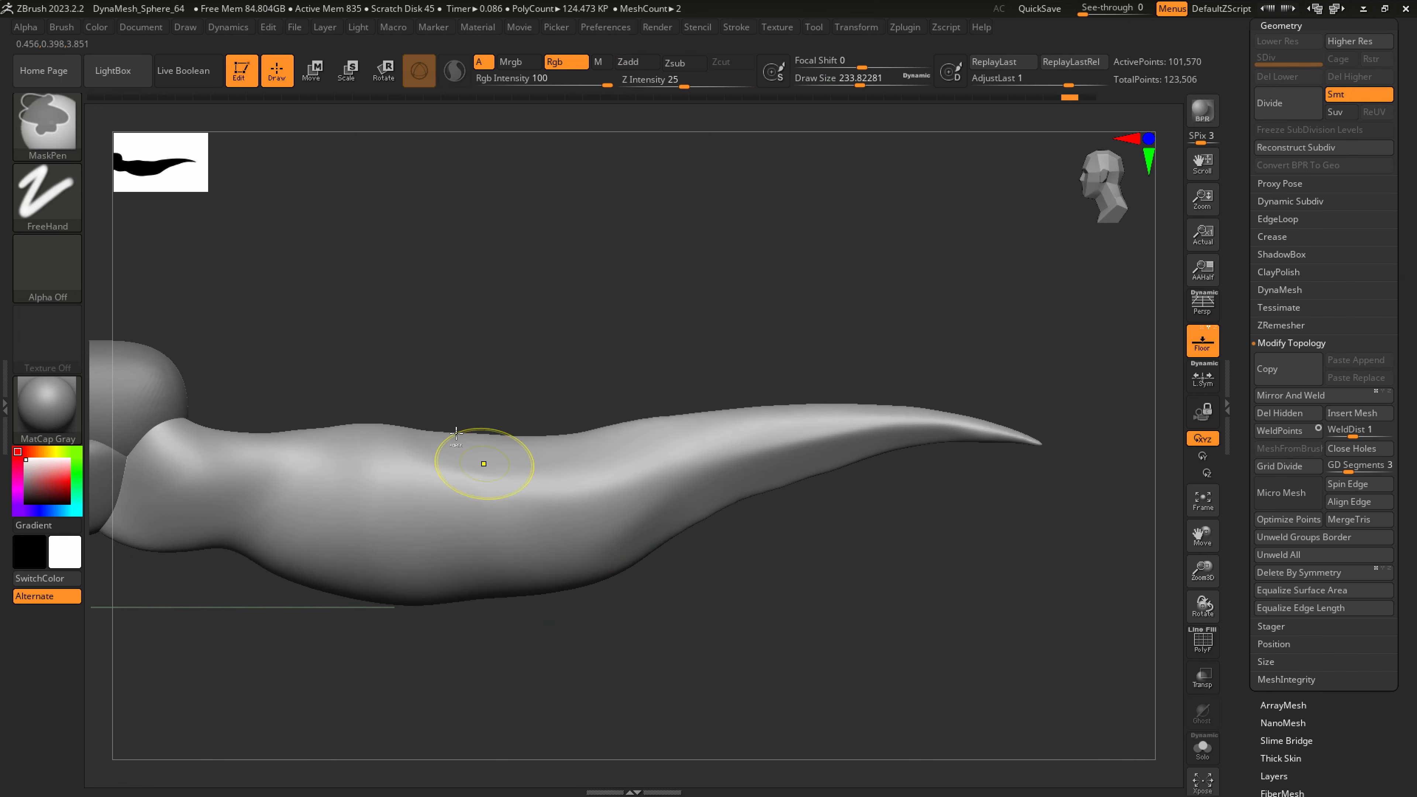
key("ctrl")
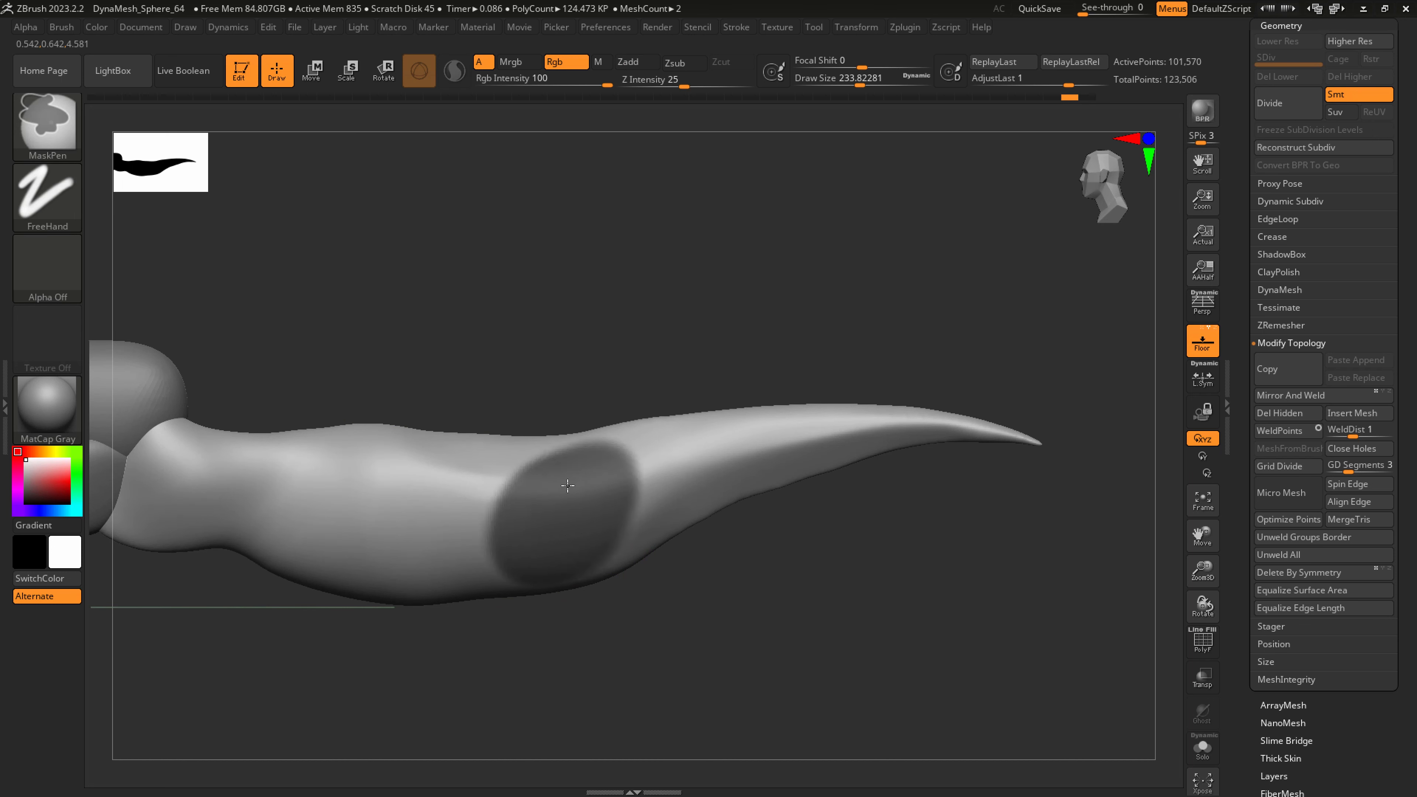
mouse_move(652, 556)
left_mouse_down()
mouse_move(623, 535)
mouse_move(643, 530)
left_mouse_up()
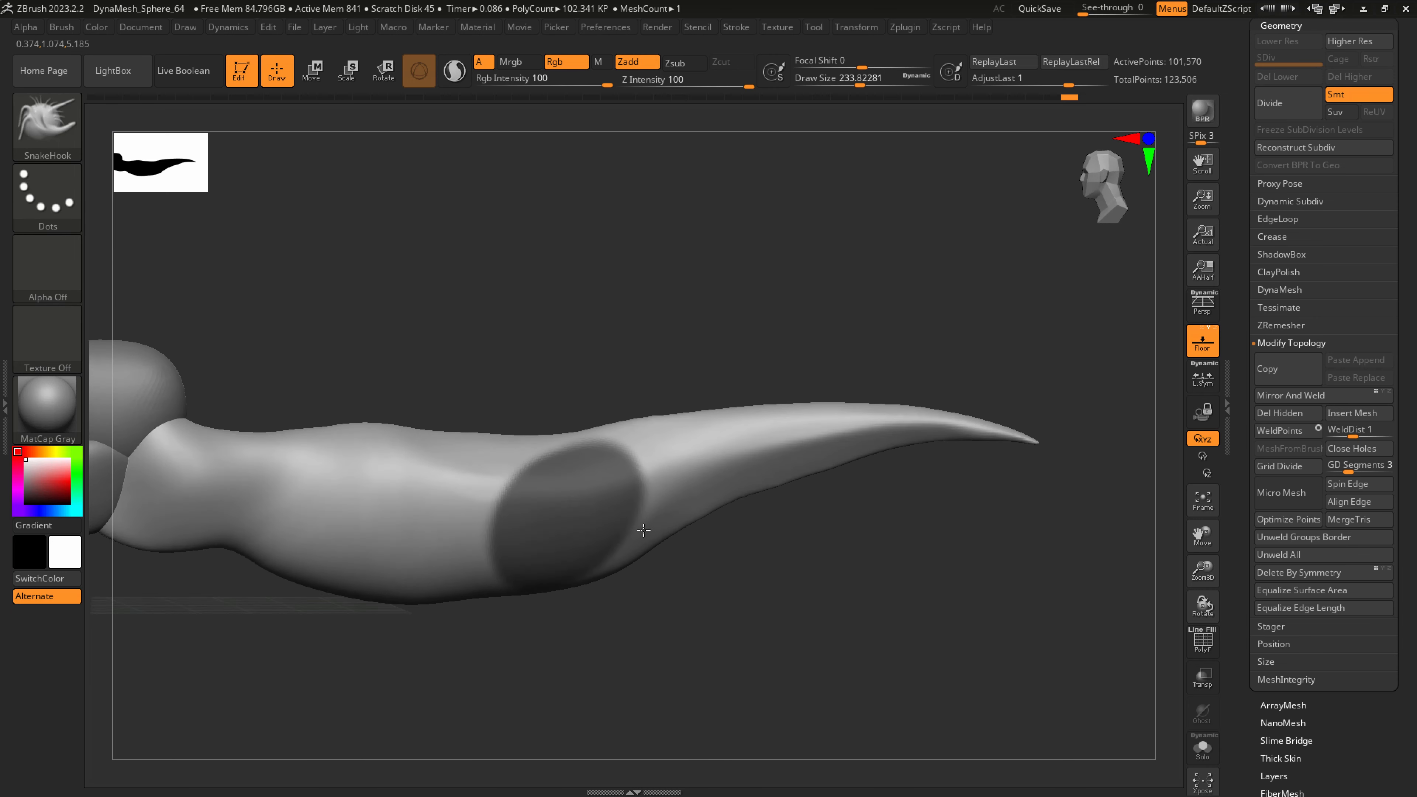
Extract the masked thigh area as a new subtool with S Smt 5 and thickness 0.02, and accept it
scroll(1335, 248, "up", 5)
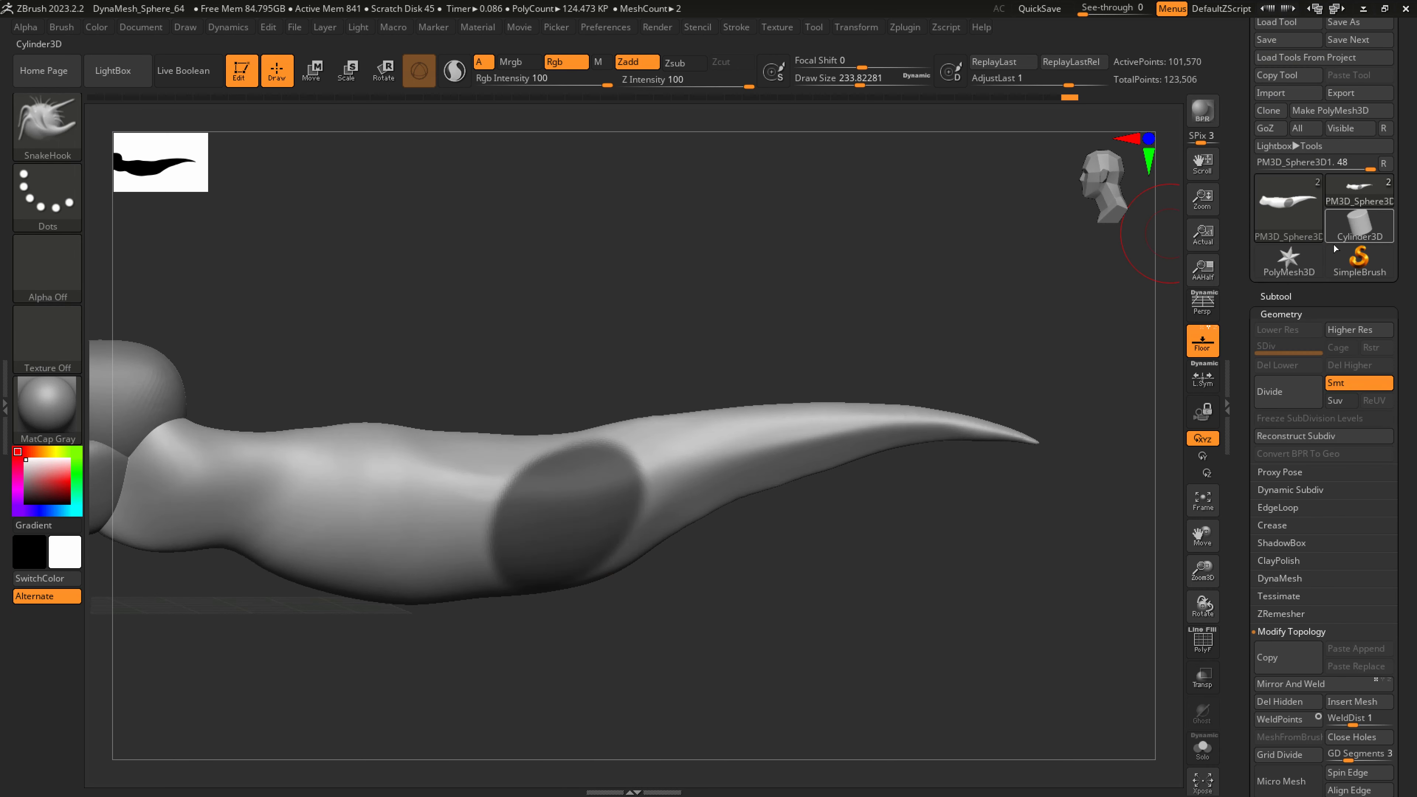
left_click(1276, 296)
left_click(1272, 785)
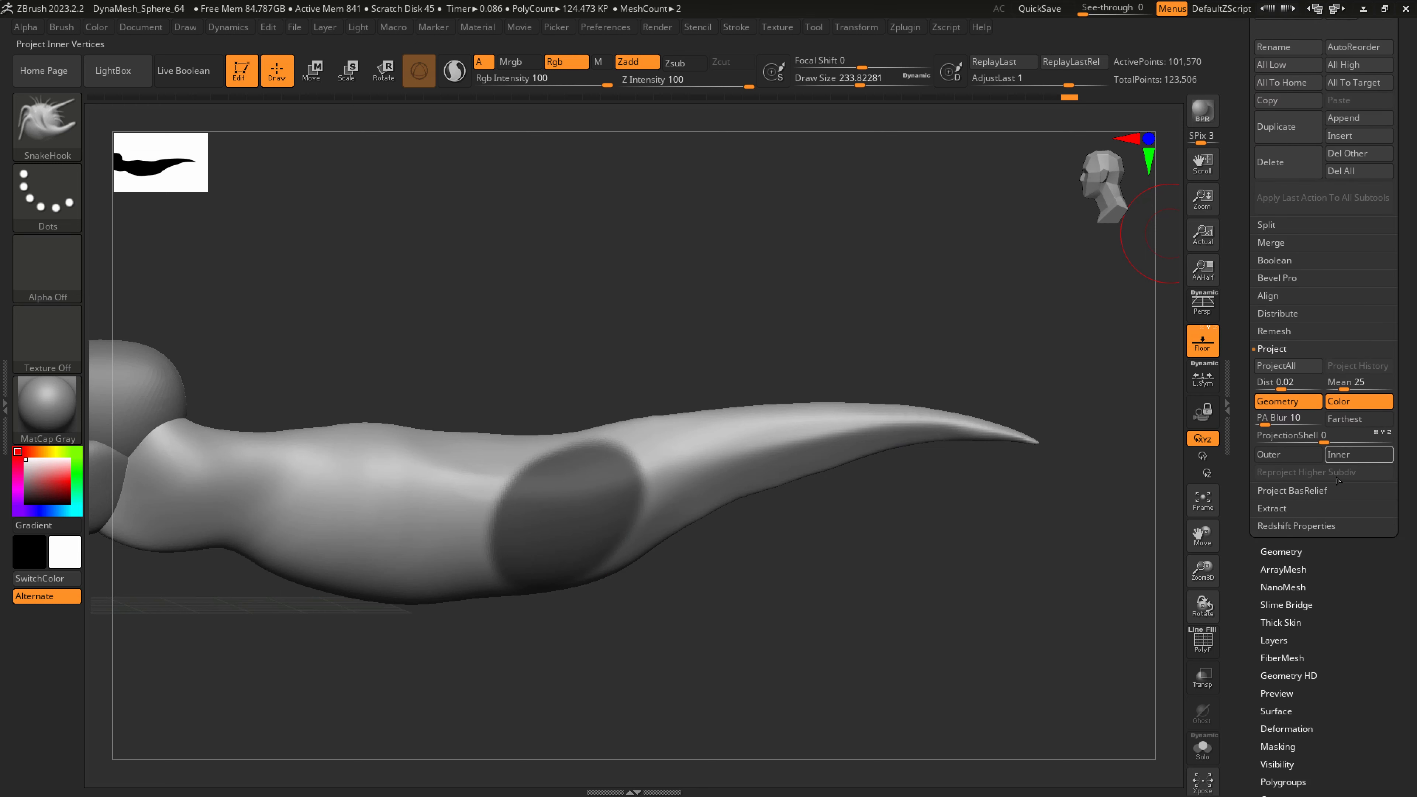
left_click(1276, 508)
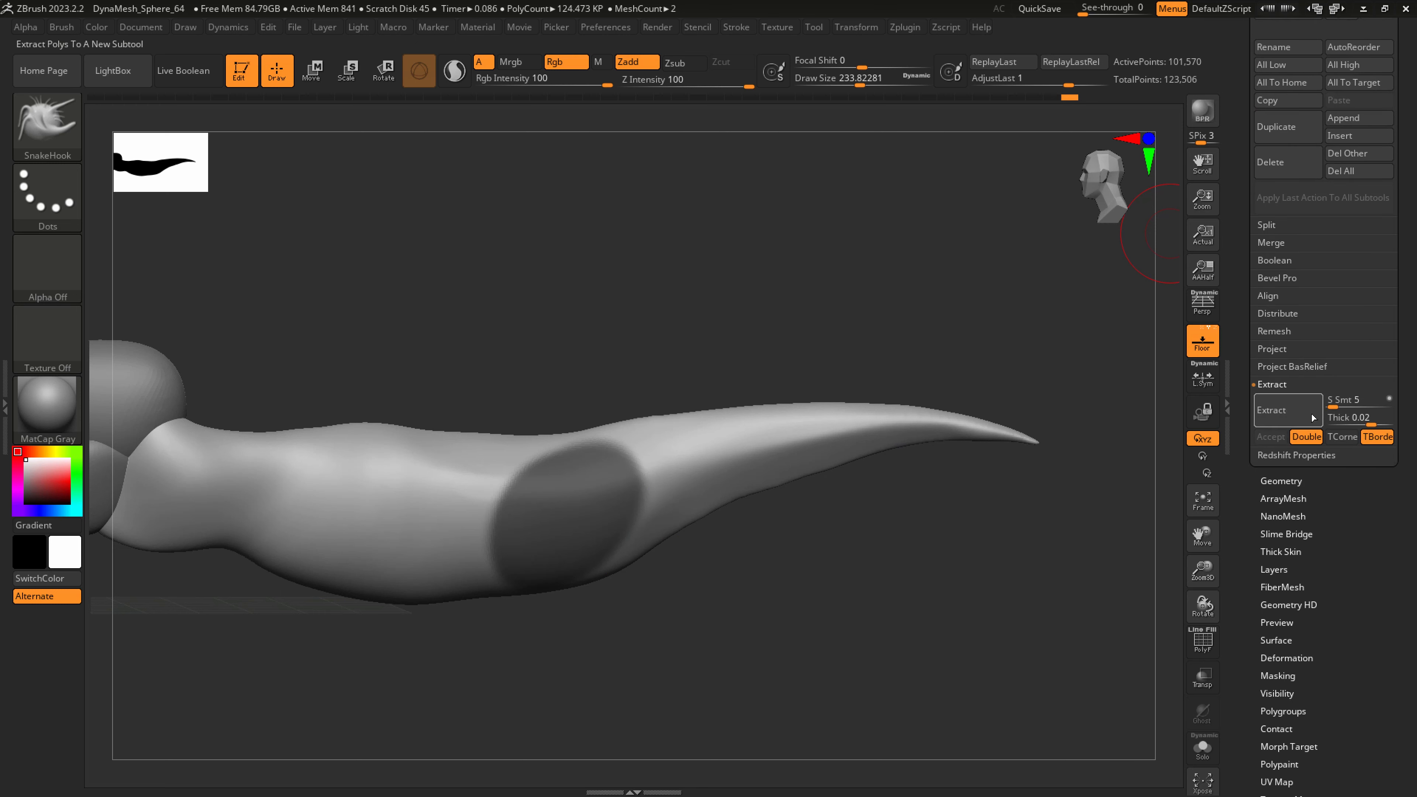
left_click(1272, 413)
left_click(1272, 437)
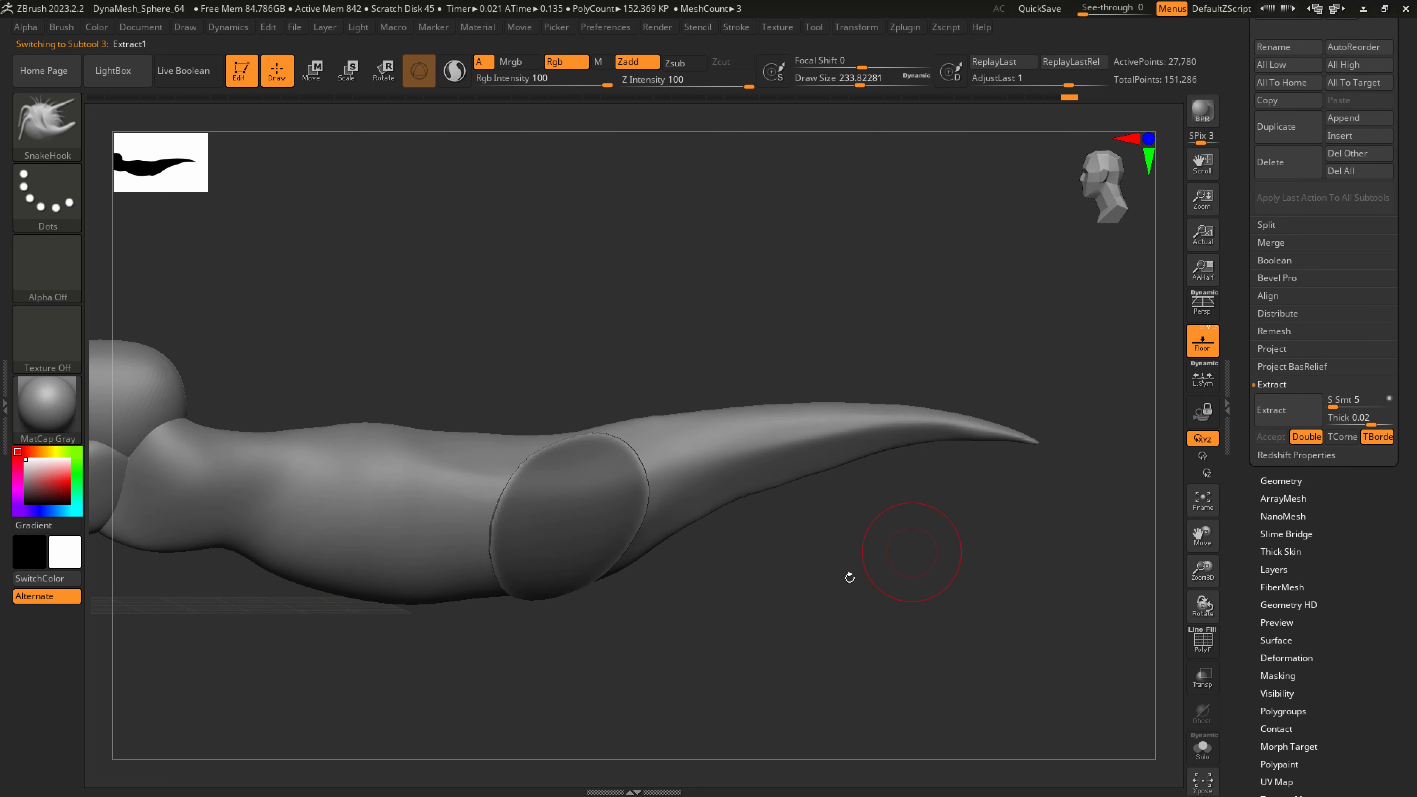
Smooth the extracted thigh at a draw size of about 899, inflating it with the Inflate deformation between the smoothing strokes
left_click_drag(848, 579, 854, 601)
key("s")
mouse_move(565, 546)
left_mouse_down()
mouse_move(619, 548)
mouse_move(559, 551)
left_mouse_up()
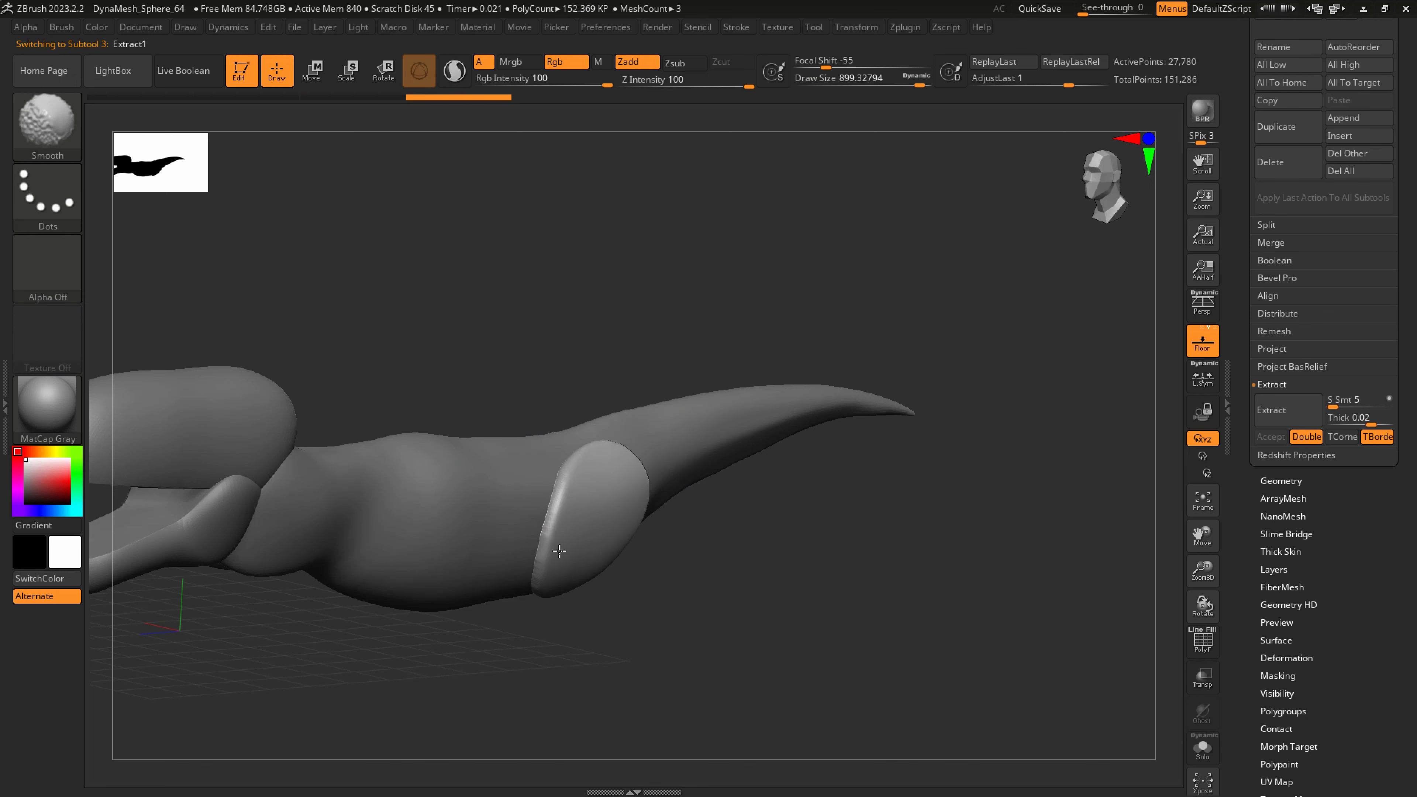
left_click(1289, 658)
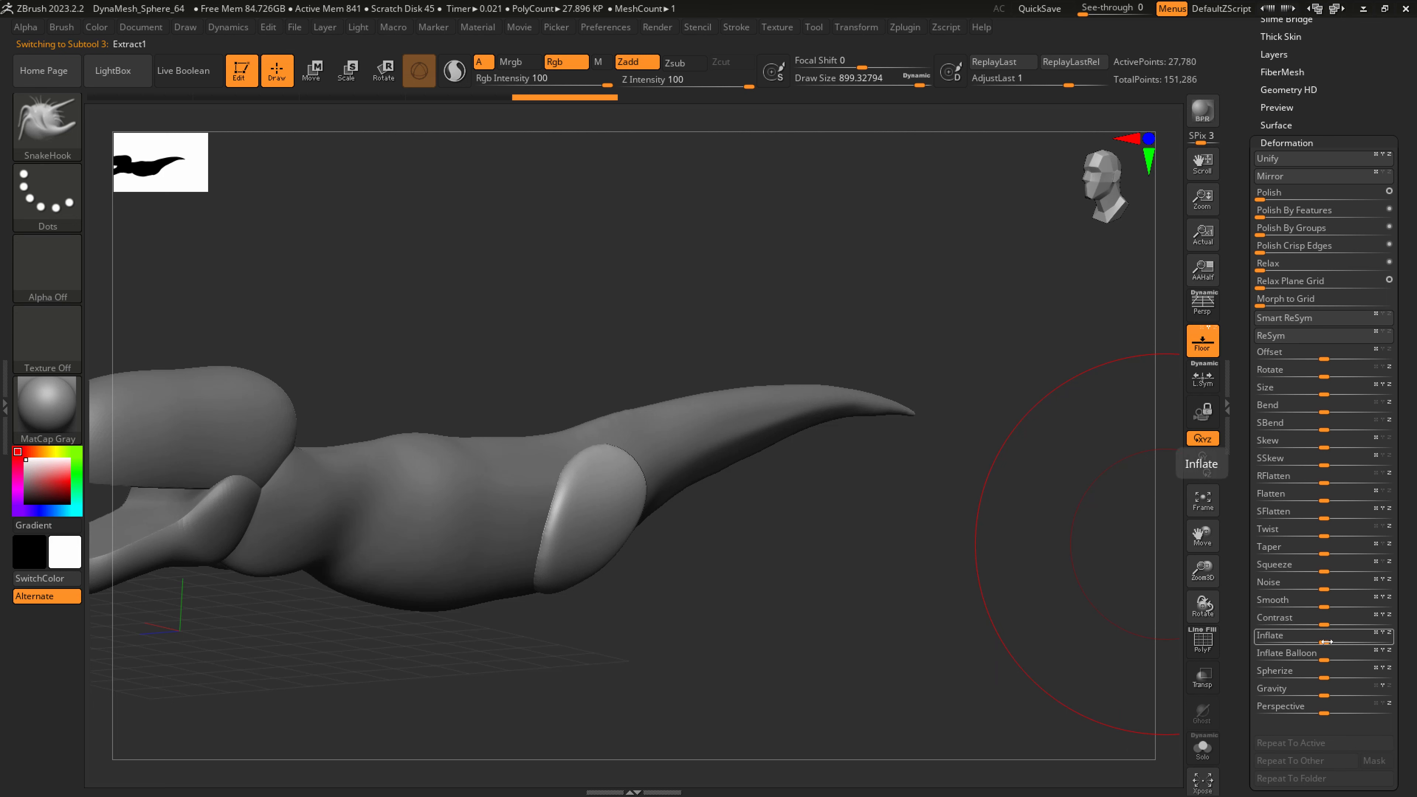
left_click_drag(1323, 642, 1361, 644)
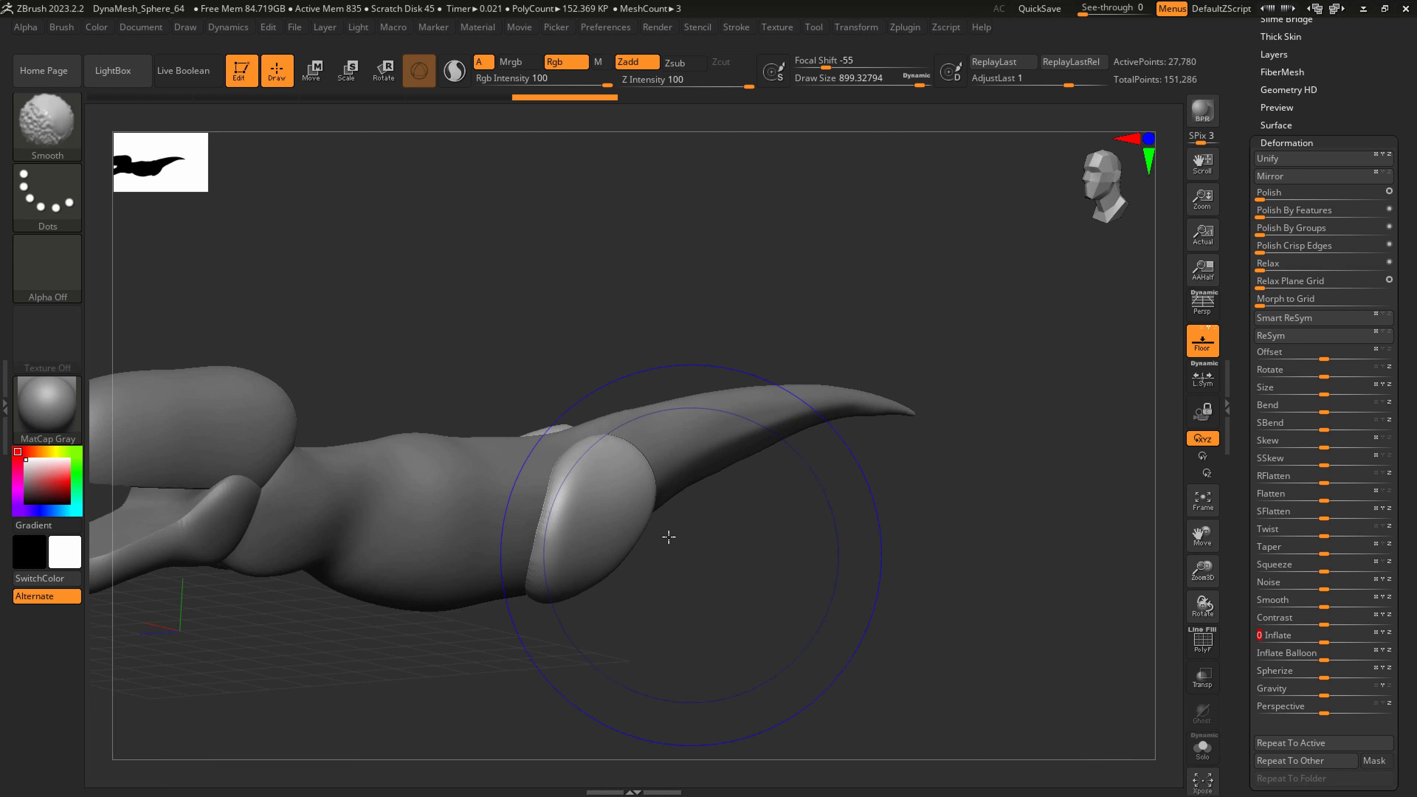
left_click_drag(664, 538, 636, 505, "shift")
mouse_move(639, 501)
right_mouse_down()
mouse_move(689, 575)
mouse_move(676, 518)
right_mouse_up()
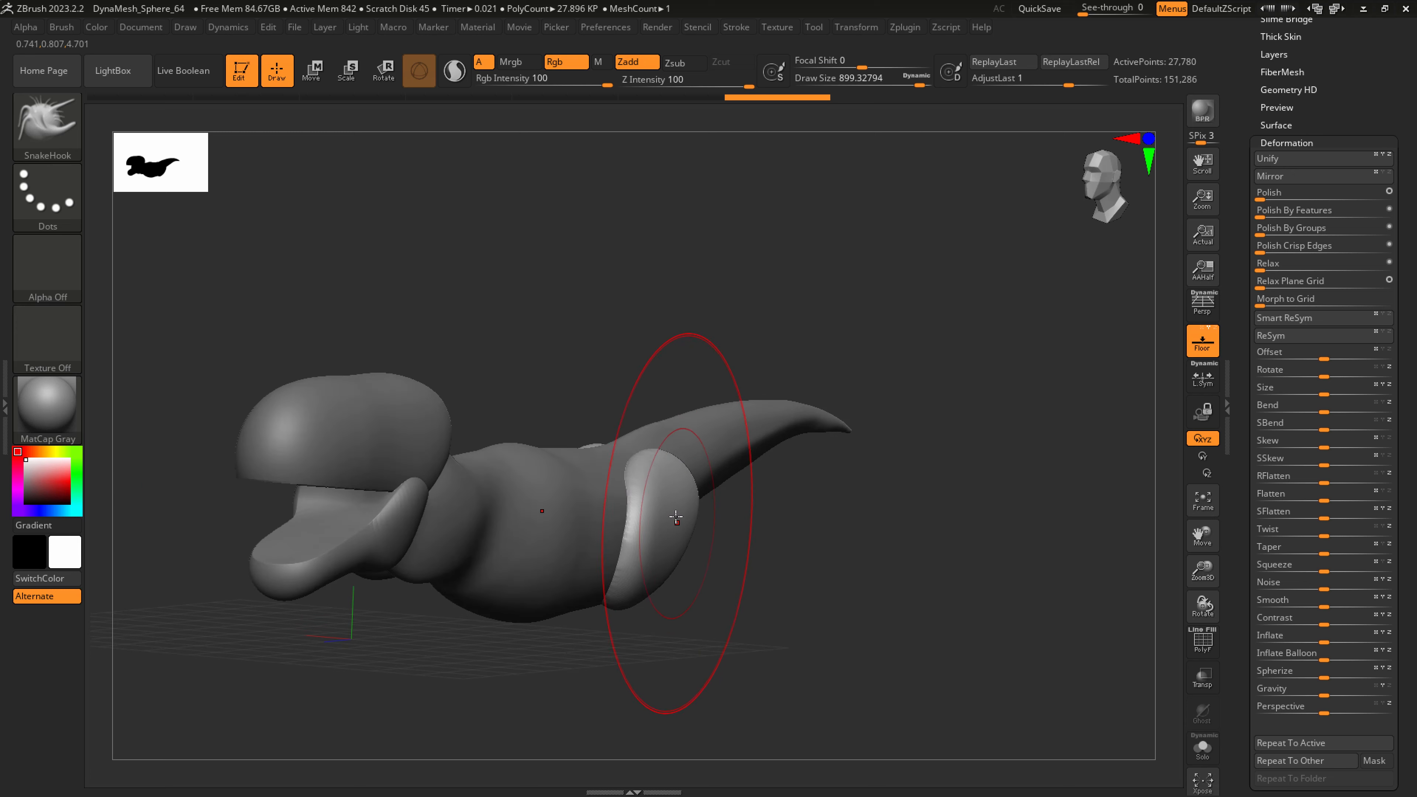
Shape the thigh into a fuller oval bulging from the body with SnakeHook at a draw size of about 639
key("s")
mouse_move(684, 517)
left_mouse_down()
mouse_move(664, 517)
mouse_move(686, 538)
mouse_move(697, 525)
mouse_move(629, 521)
mouse_move(649, 497)
left_mouse_up()
mouse_move(629, 605)
left_mouse_down()
mouse_move(656, 625)
mouse_move(674, 606)
left_mouse_up()
left_click_drag(770, 659, 681, 586)
left_click_drag(830, 683, 977, 592, "ctrl")
Convert the thigh to DynaMesh at resolution 128 and pull its lower end down below the belly
scroll(1327, 171, "up", 5)
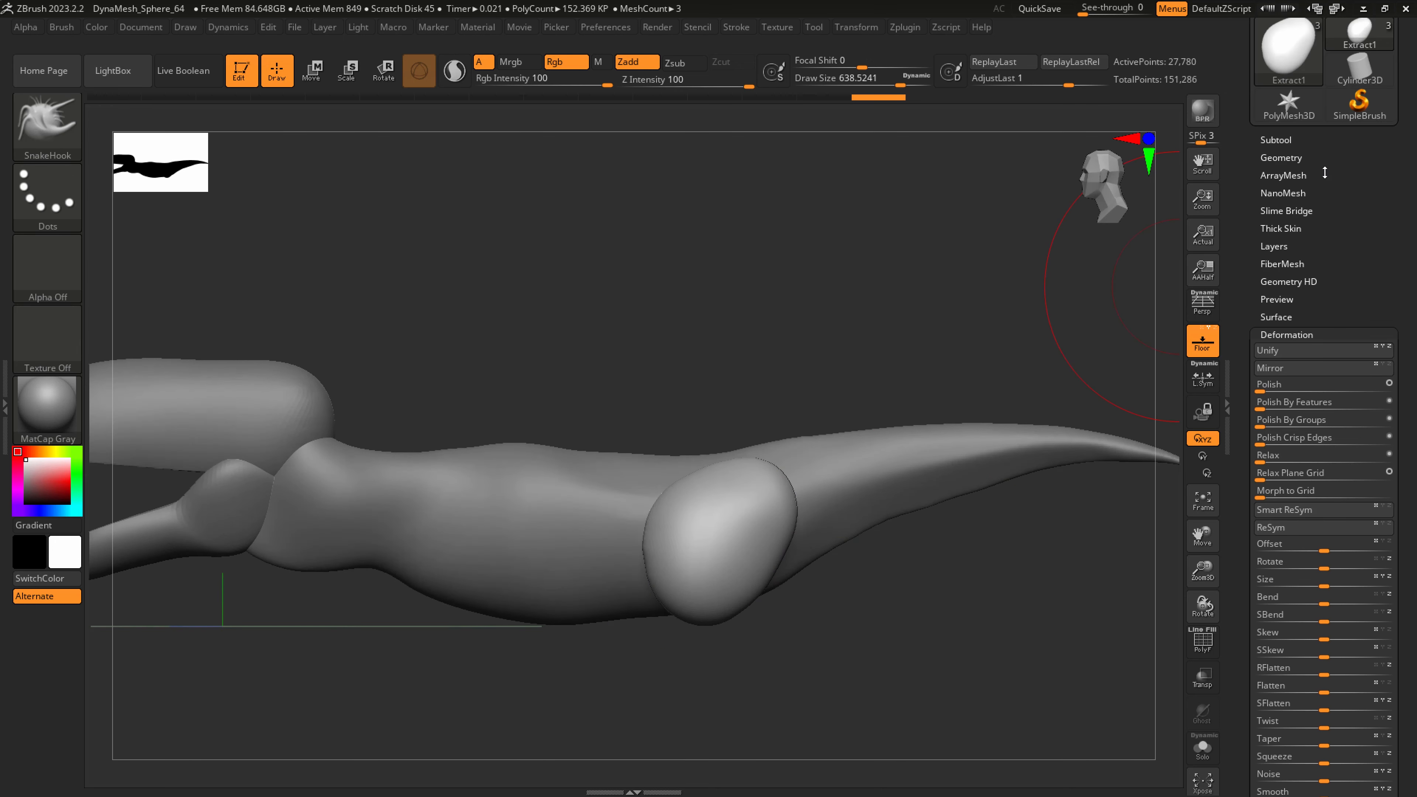
left_click(1283, 157)
left_click(1286, 290)
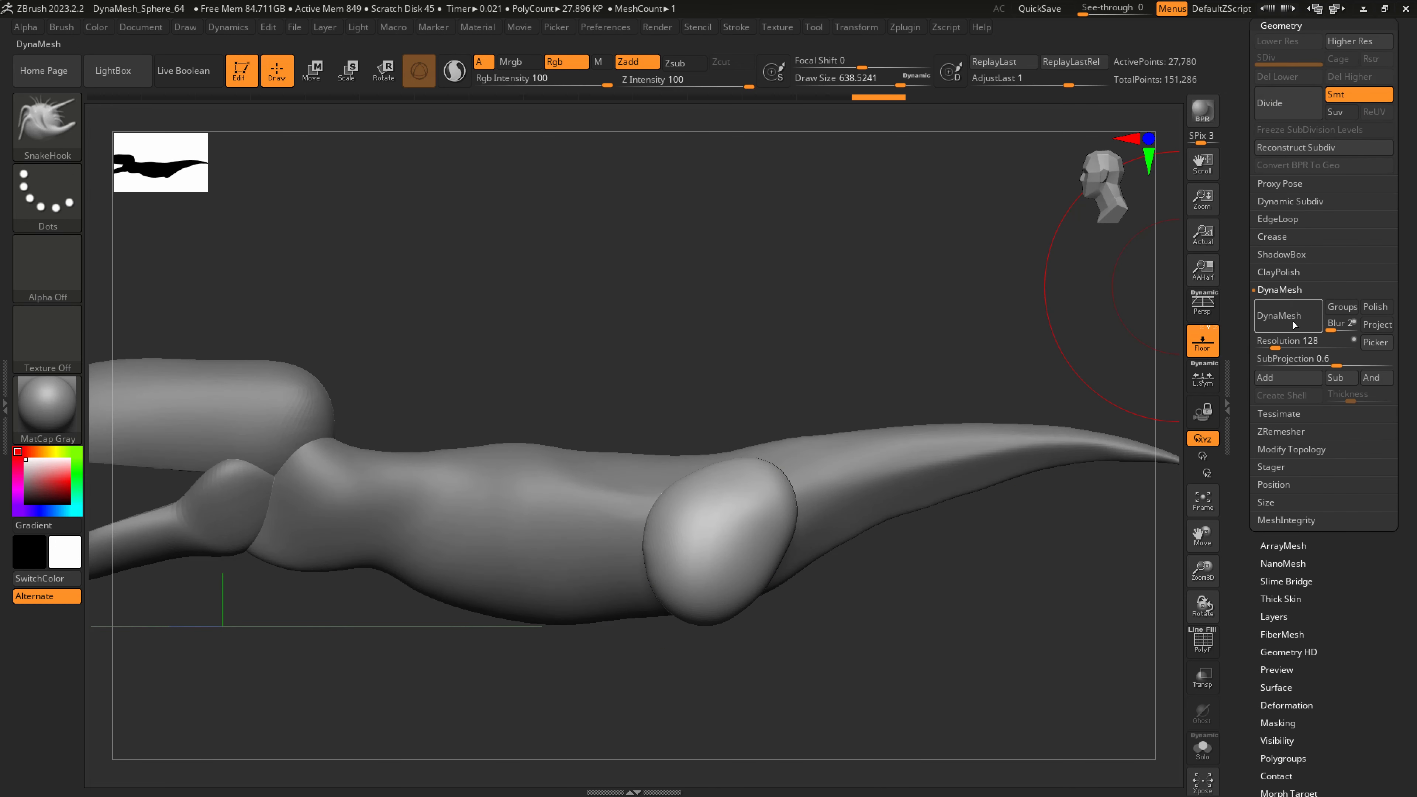
left_click_drag(673, 610, 658, 630)
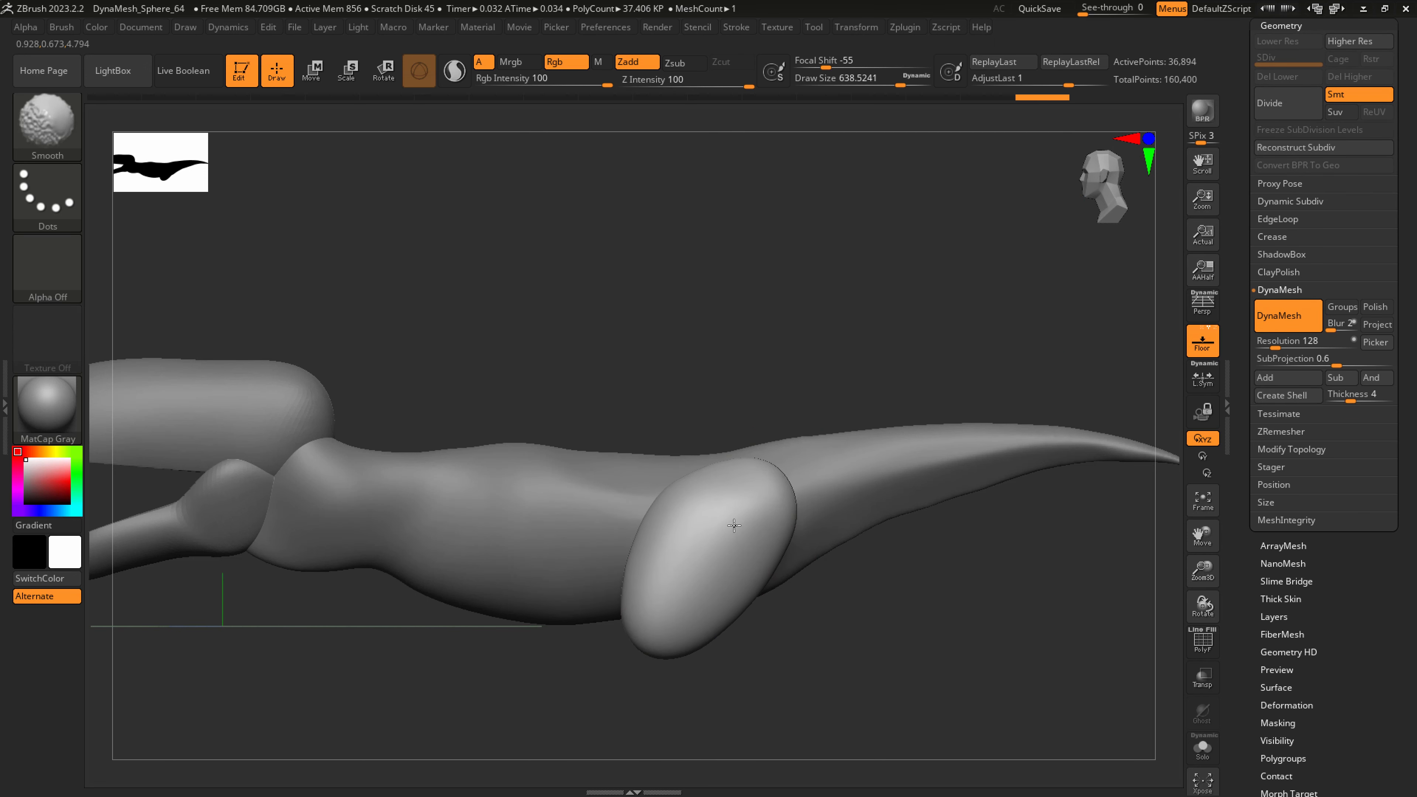
left_click(744, 536, "alt")
Select the body and raise a hump on its back with SnakeHook, reducing the draw size to about 492
left_click(848, 481, "alt")
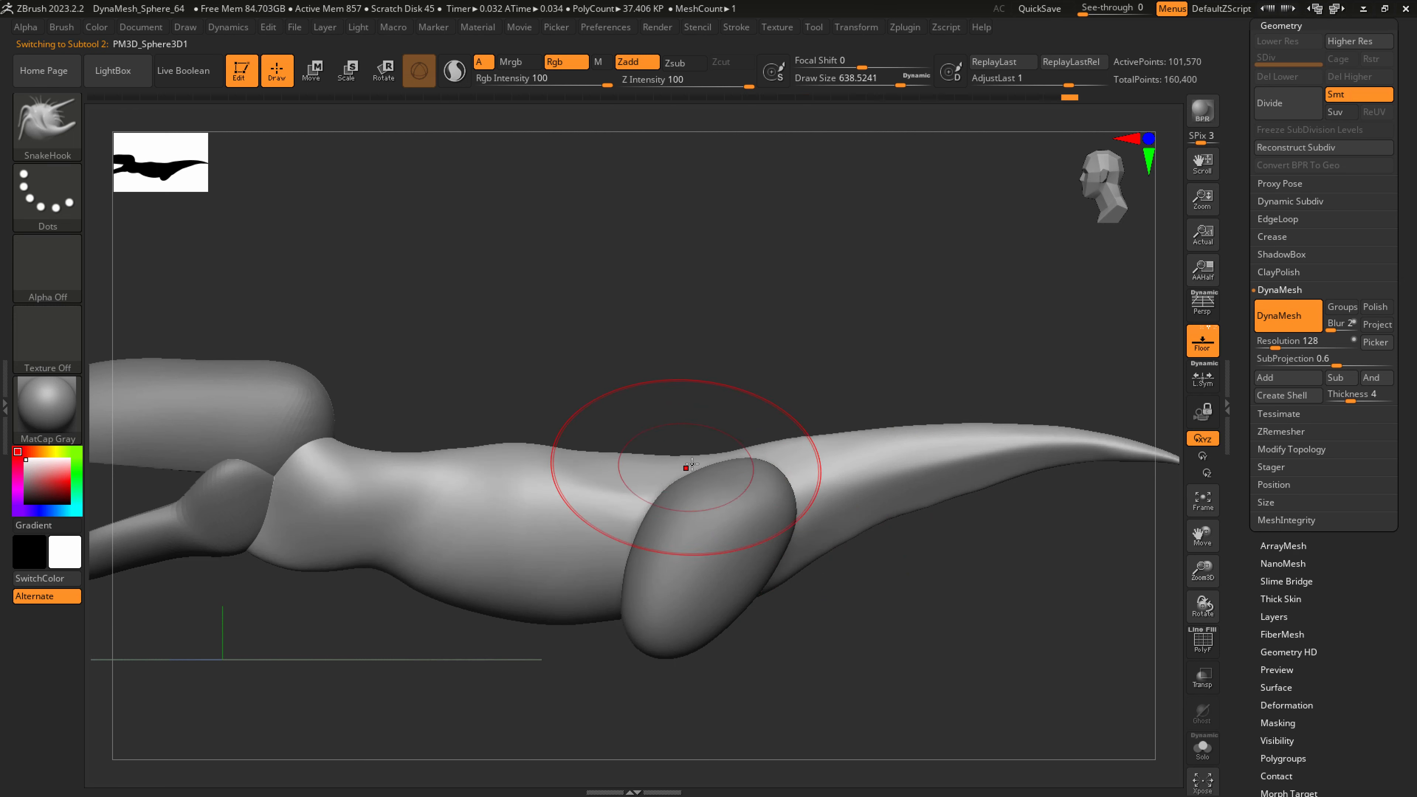
left_click_drag(612, 471, 554, 444)
key("s")
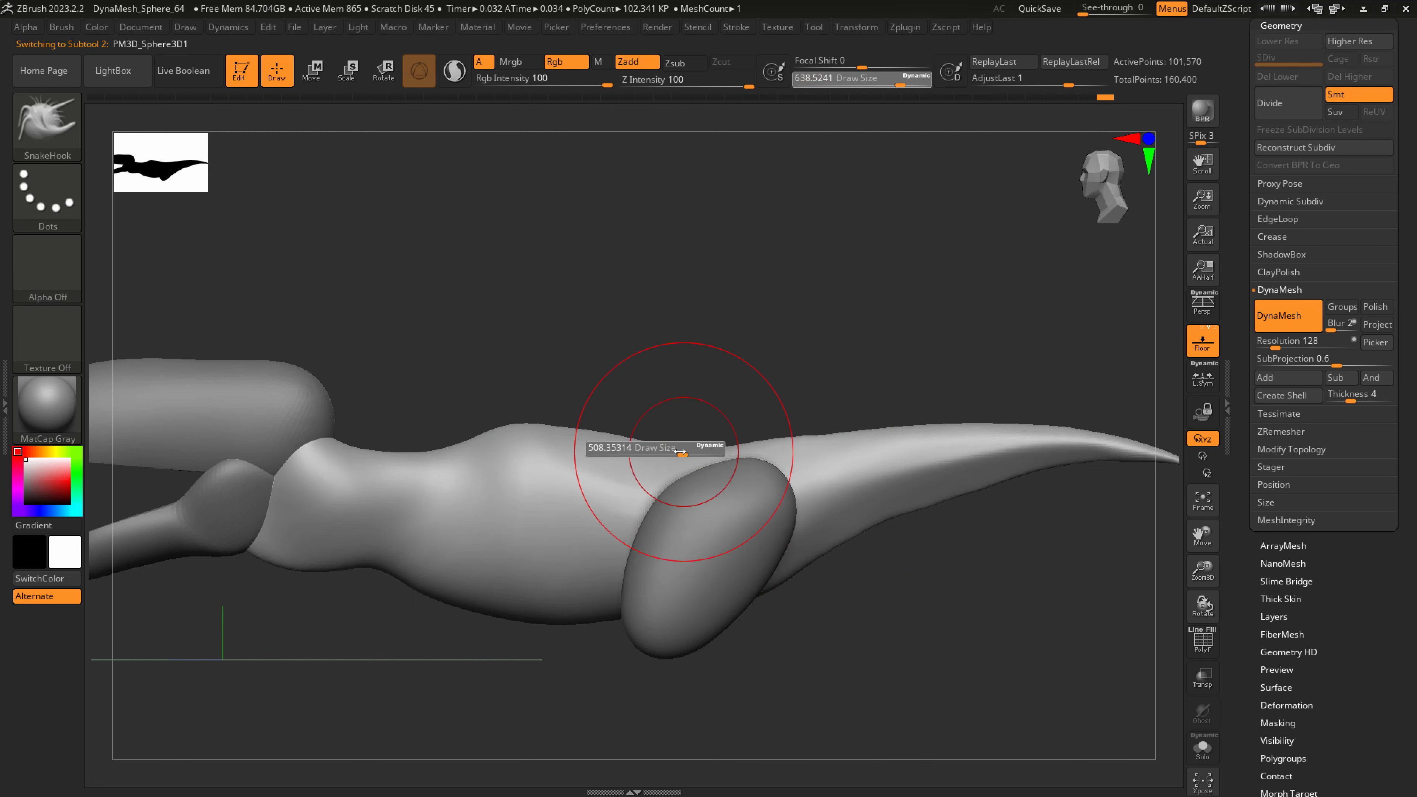
key("ctrl")
mouse_move(756, 346)
left_mouse_down()
mouse_move(670, 447)
mouse_move(552, 447)
left_mouse_up()
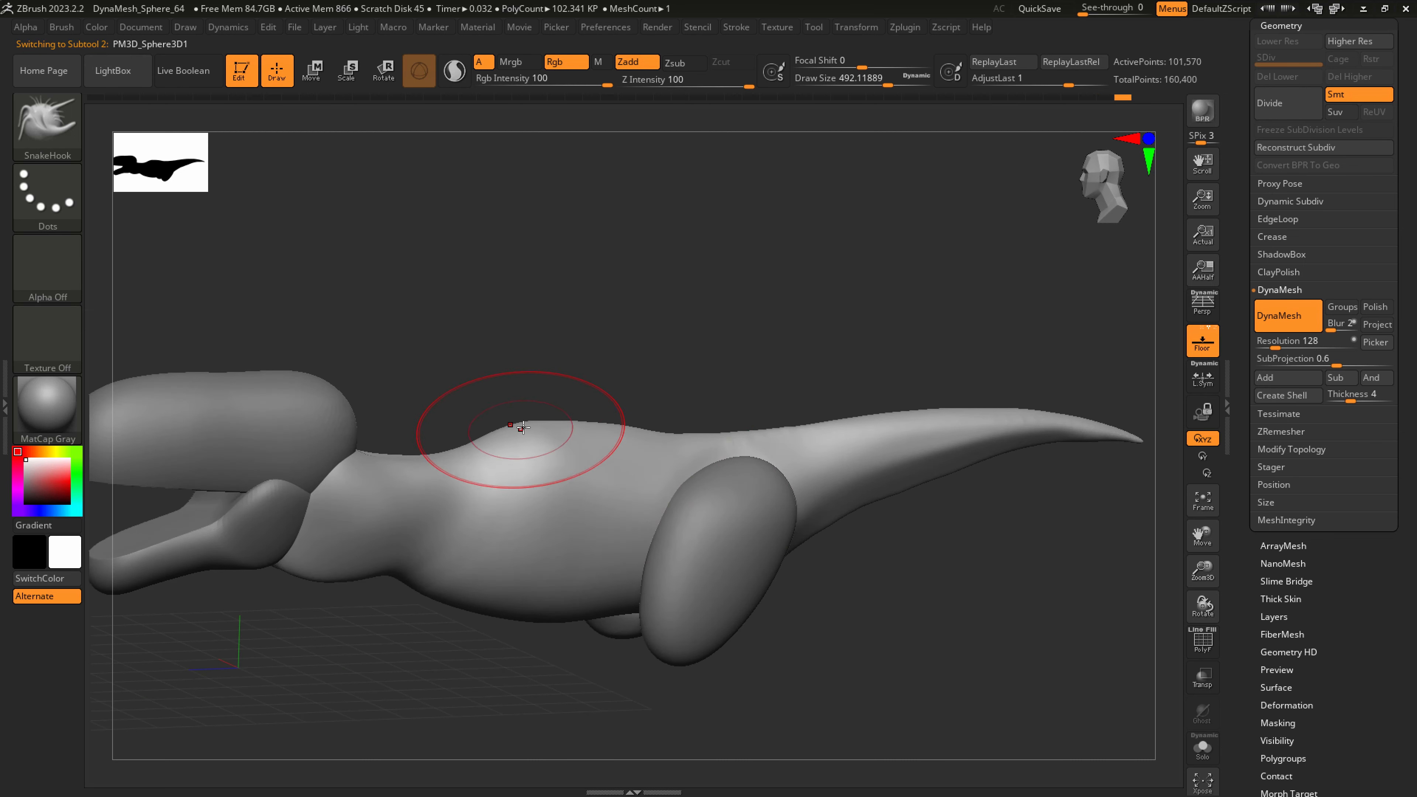
Define a line along the top of the neck and back with DamStandard at a draw size of about 324
right_click_drag(300, 412, 391, 420)
key("b")
key("d")
key("s")
key("s")
left_click_drag(389, 425, 357, 430)
mouse_move(374, 427)
left_mouse_down()
mouse_move(474, 466)
mouse_move(394, 440)
left_mouse_up()
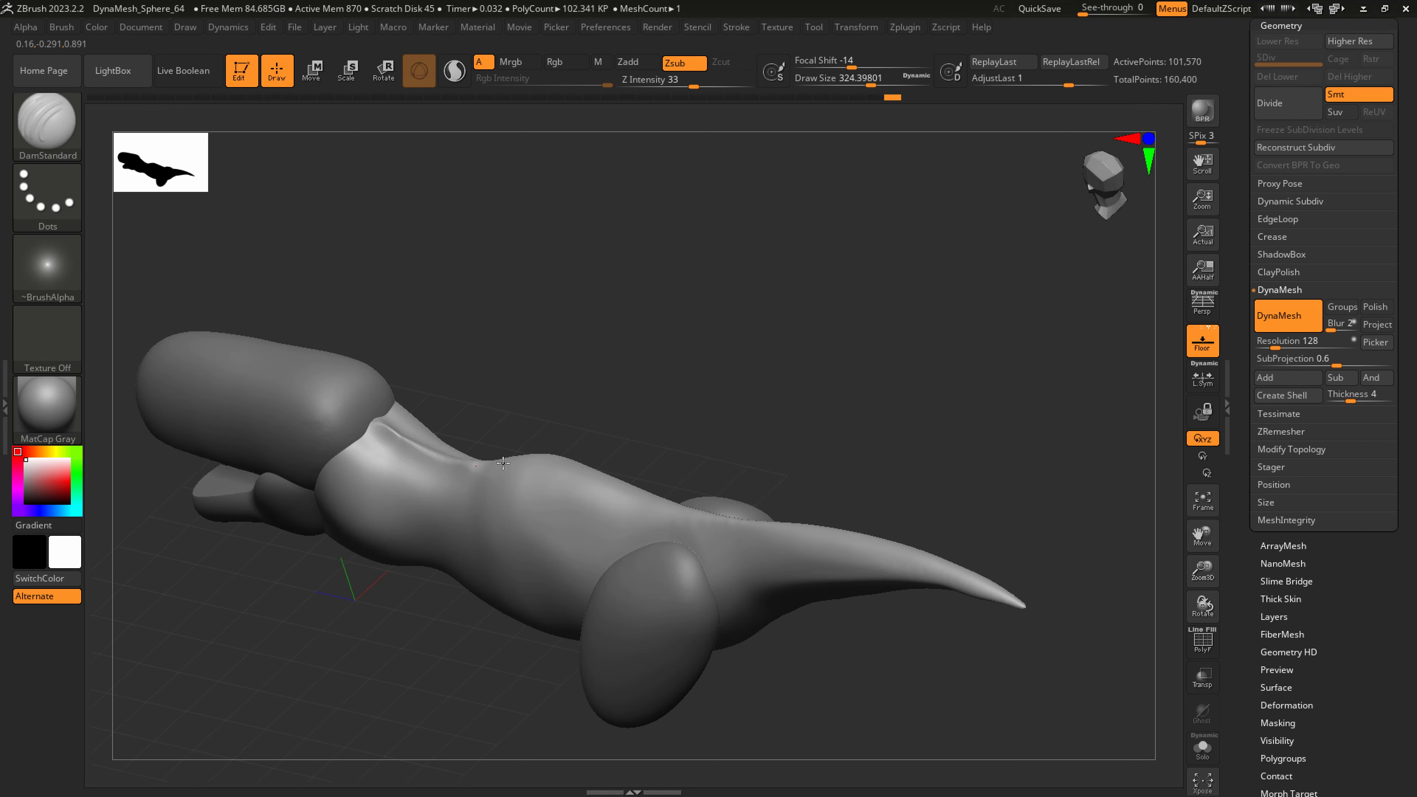
left_click_drag(502, 462, 534, 468)
mouse_move(585, 469)
right_mouse_down()
mouse_move(547, 480)
mouse_move(522, 517)
right_mouse_up()
Polish the line along the neck and back with hPolish at a draw size of about 145, and remesh the body with DynaMesh
key("b")
key("h")
key("p")
key("s")
left_click_drag(524, 477, 506, 481)
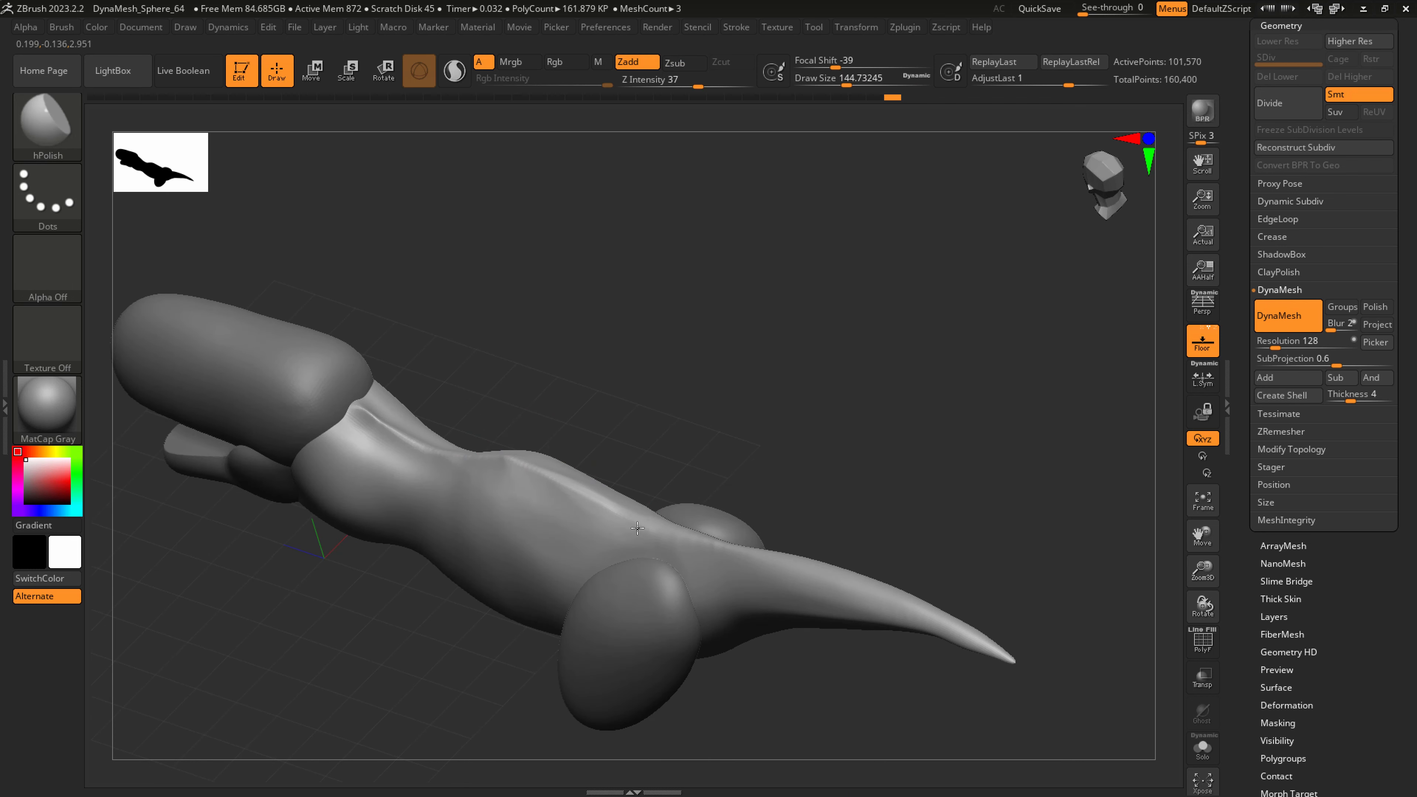
left_click_drag(431, 465, 413, 455)
left_click_drag(410, 453, 352, 417)
left_click_drag(354, 416, 332, 385)
right_click_drag(383, 417, 468, 373)
left_click_drag(476, 378, 521, 295, "ctrl")
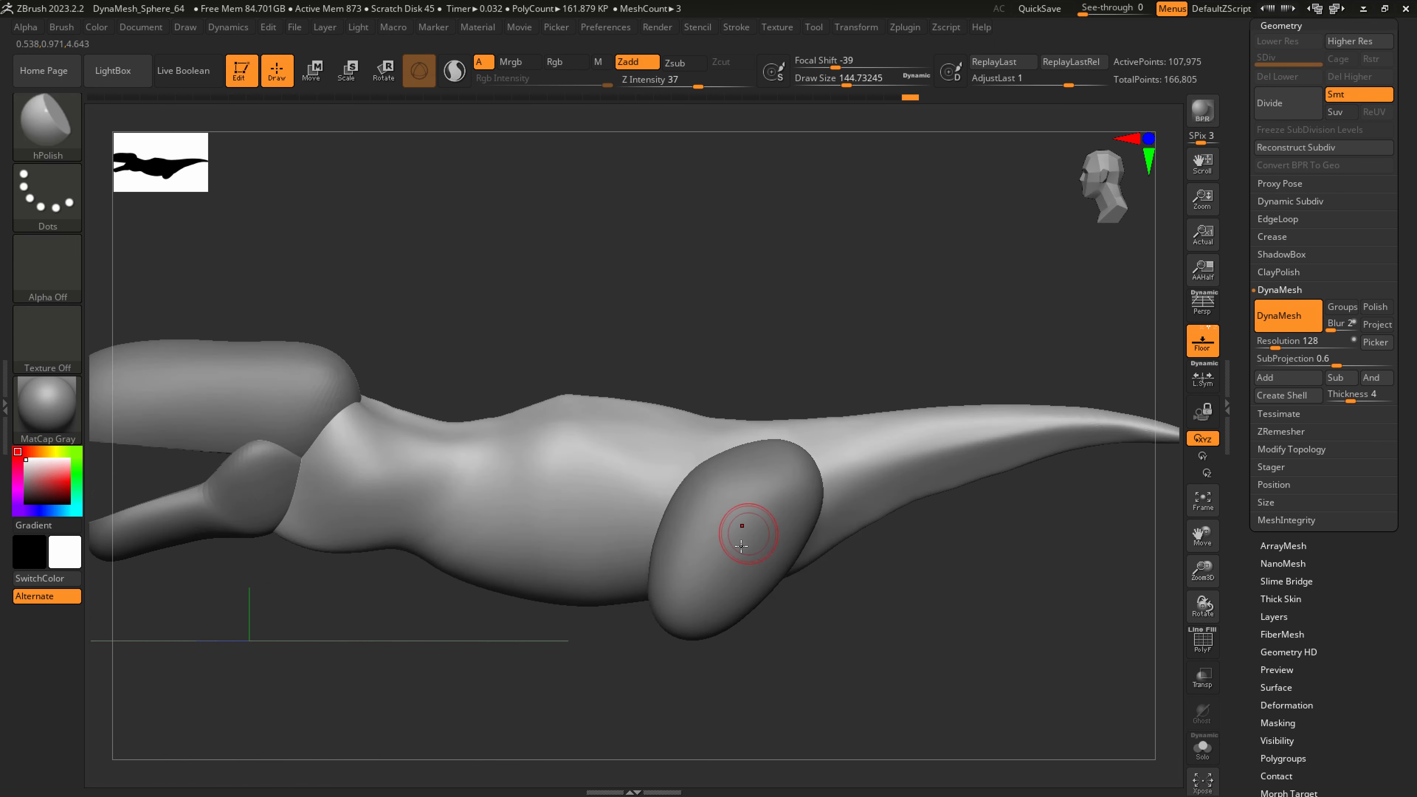
Try to pull a lower leg out of the thigh's bottom with SnakeHook at a draw size of about 262
right_click_drag(747, 504, 776, 570)
left_click(761, 570, "alt")
right_click_drag(746, 618, 677, 536, "shift")
key("s")
mouse_move(694, 573)
left_mouse_down()
mouse_move(711, 574)
mouse_move(684, 589)
mouse_move(725, 628)
left_mouse_up()
key("b")
key("s")
key("h")
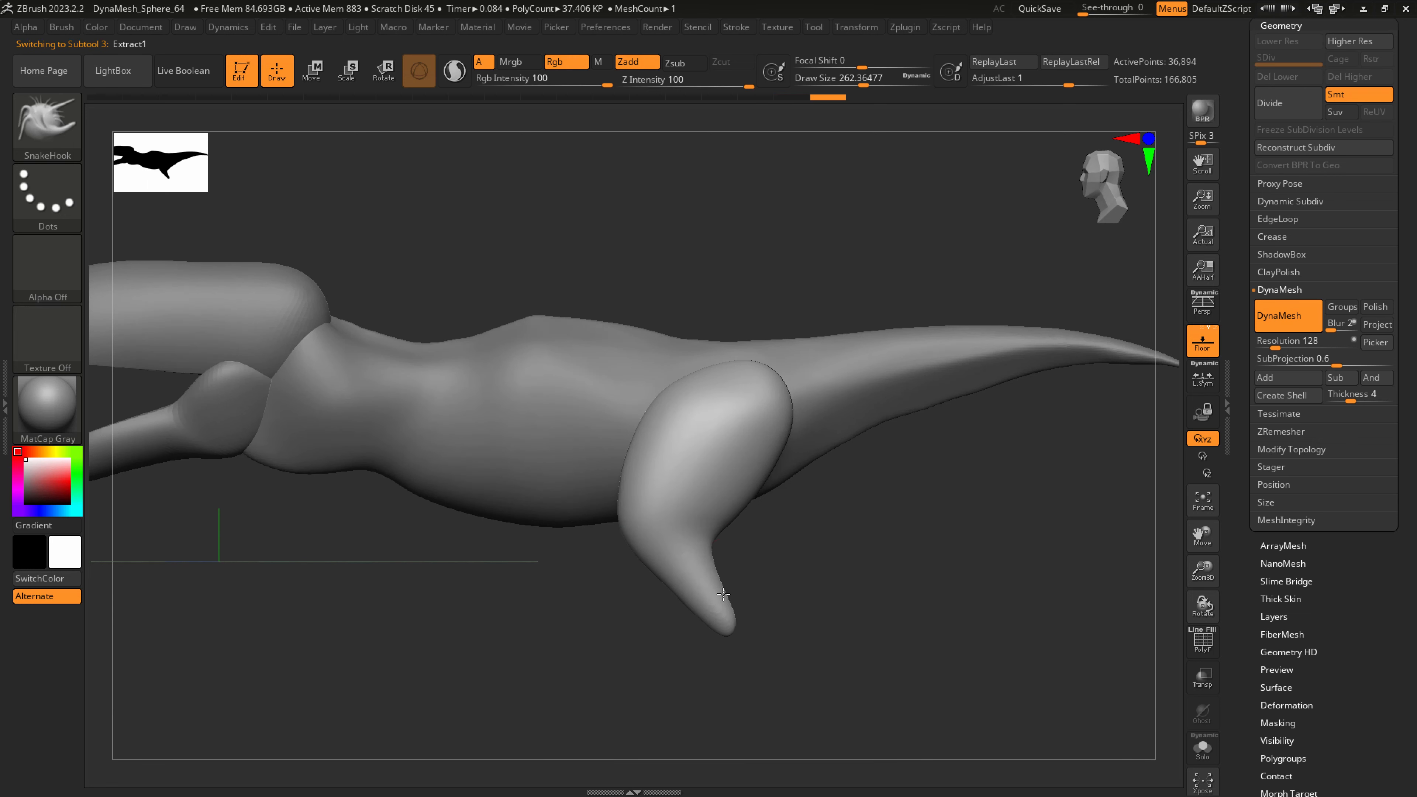
left_click_drag(686, 427, 663, 387)
mouse_move(740, 569)
left_mouse_down()
mouse_move(717, 580)
mouse_move(760, 626)
mouse_move(676, 504)
left_mouse_up()
Turn on the wireframe display and Sculptris Pro, and undo the lower leg pull
key("shift+f")
left_click_drag(758, 577, 745, 459)
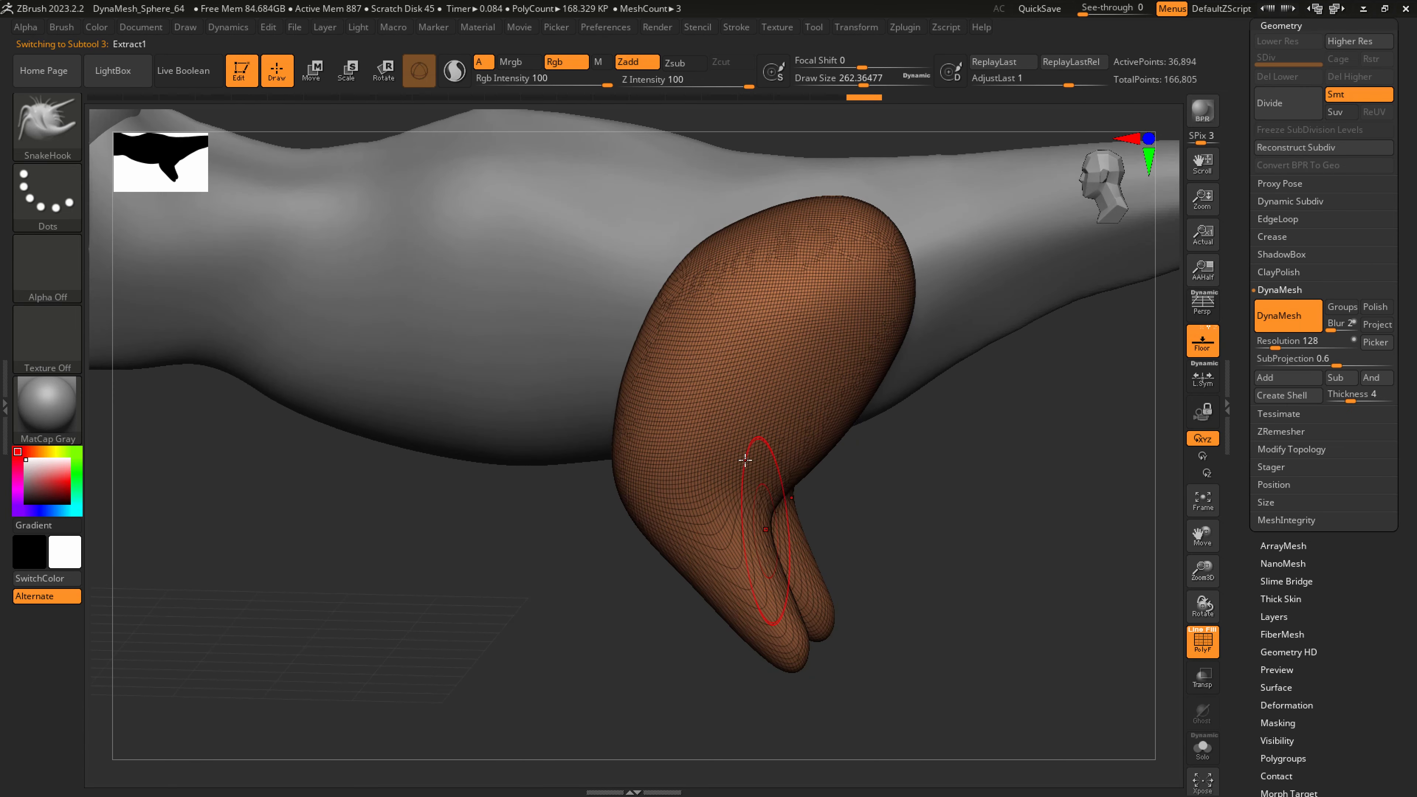
left_click(456, 72)
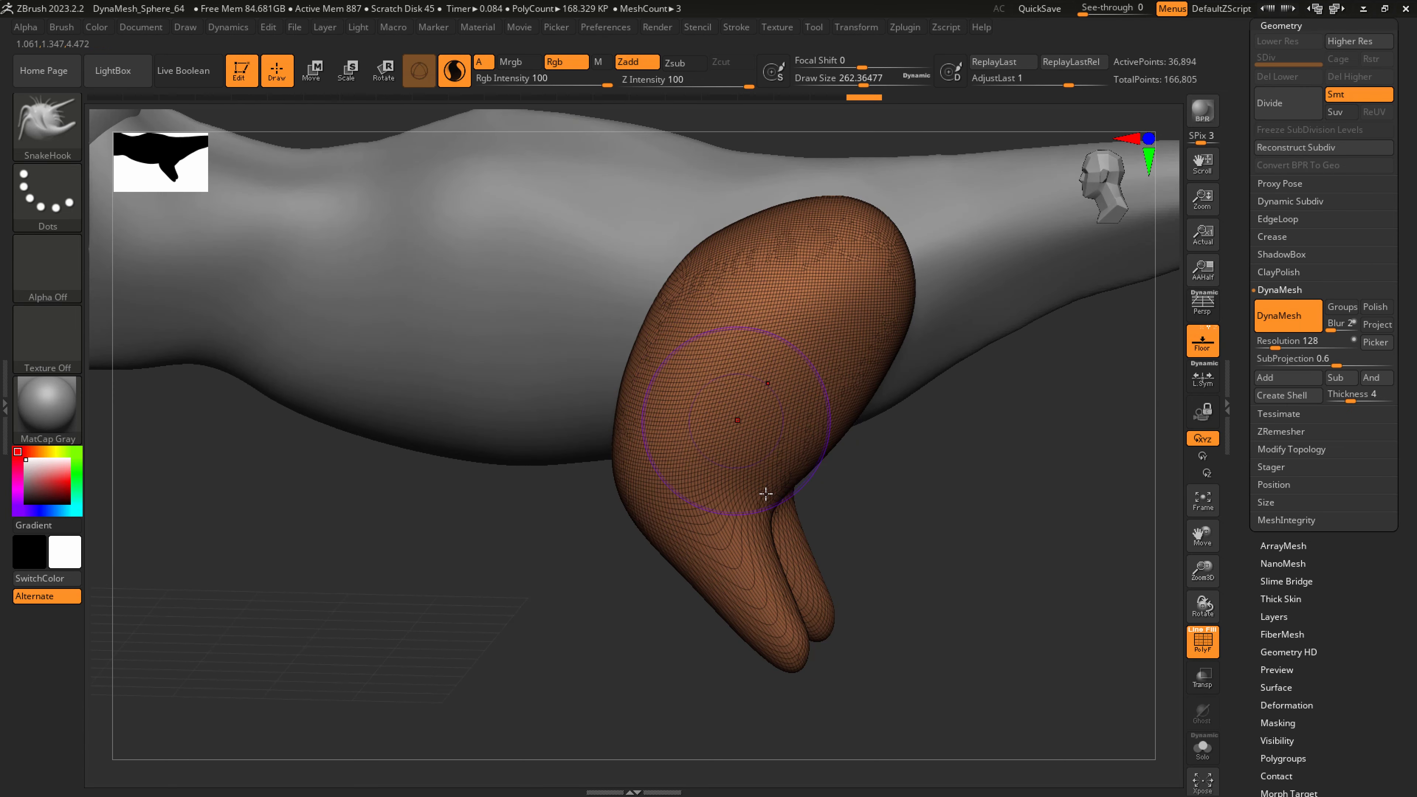
right_click_drag(761, 568, 718, 505, "alt")
key("ctrl+z")
key("ctrl+z")
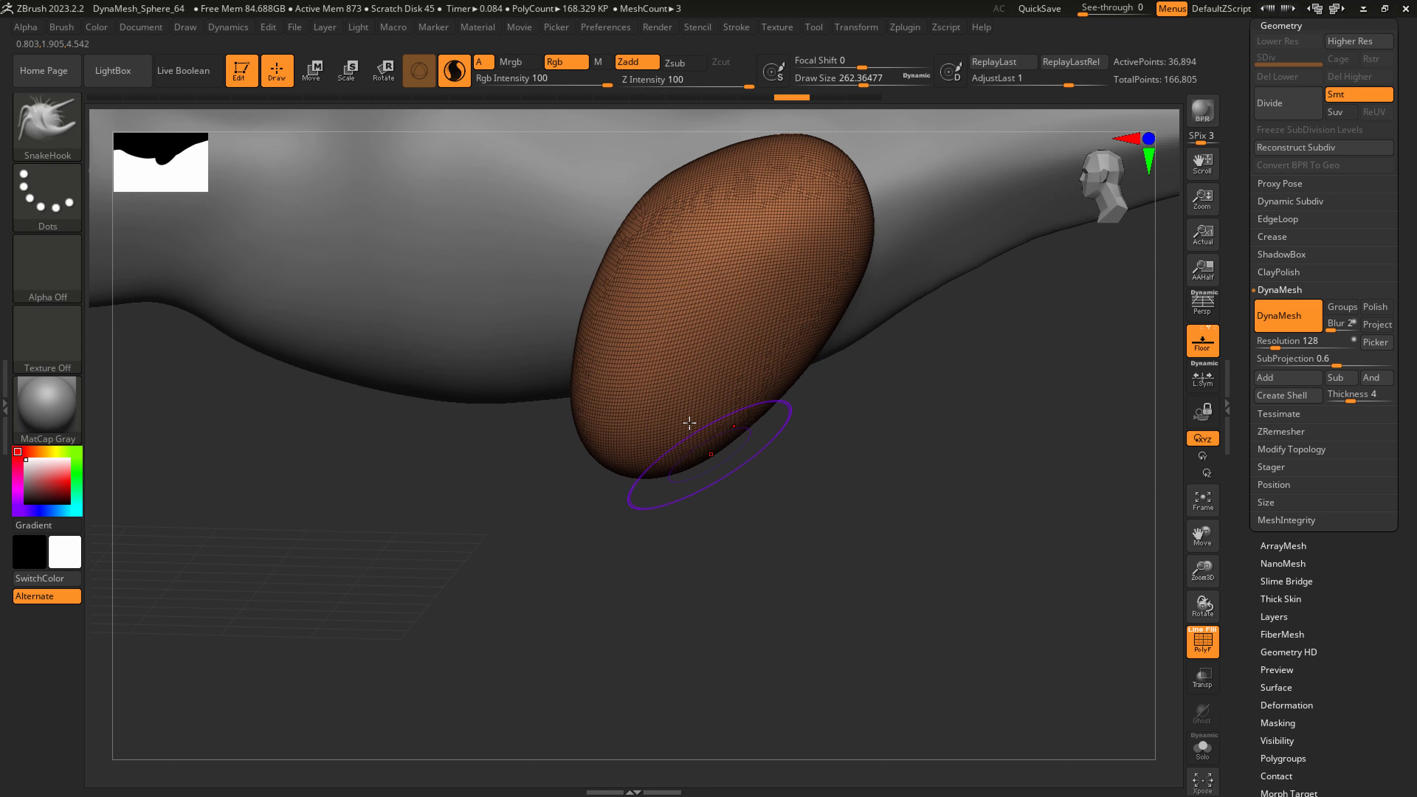
Pull a tapered lower leg down from the thigh with SnakeHook and Sculptris Pro at a draw size of about 197
left_click_drag(667, 470, 701, 520)
key("ctrl+z")
key("s")
right_click_drag(731, 565, 699, 519)
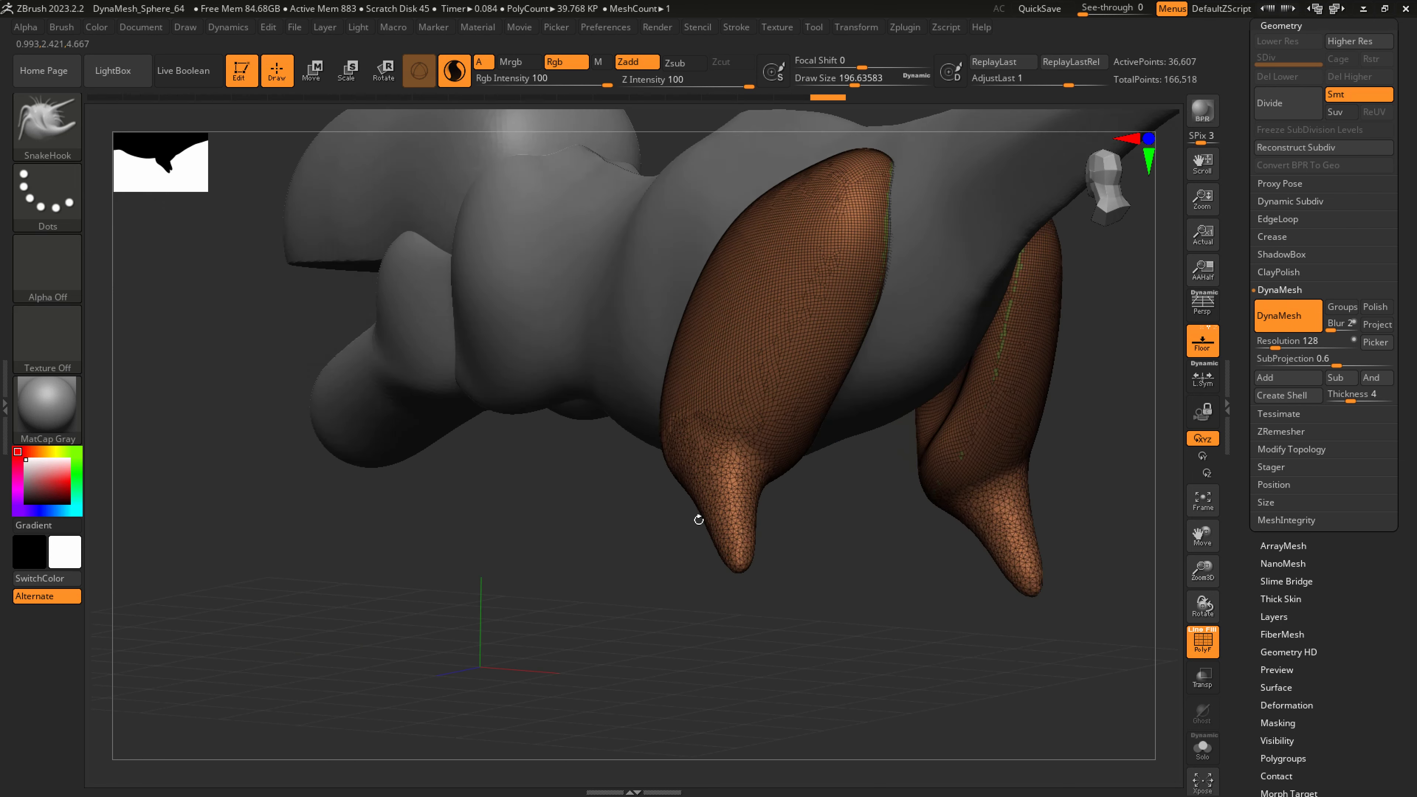
left_click_drag(744, 565, 771, 621)
right_click_drag(777, 568, 698, 518)
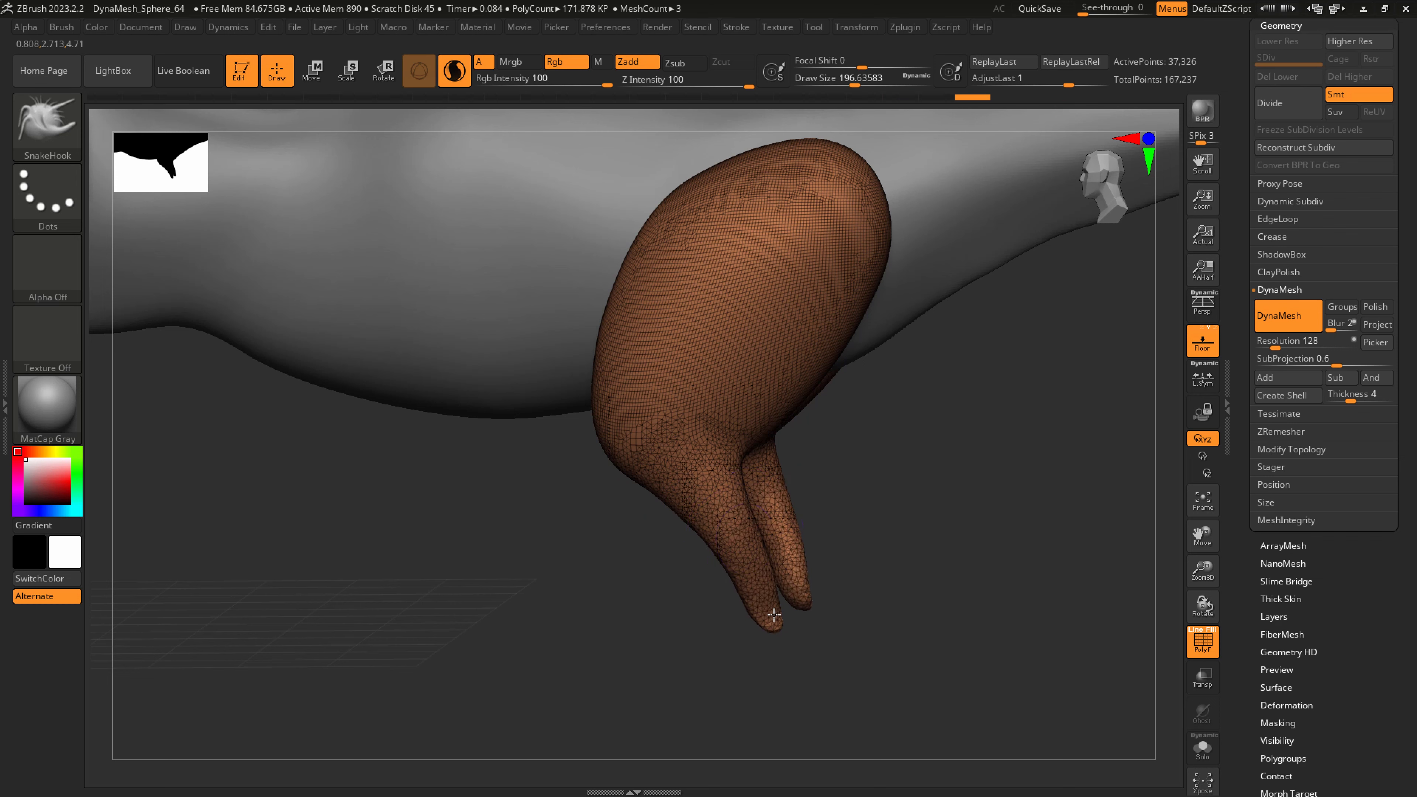
Thicken the lower leg with Inflat and adjust its outline with SnakeHook
key("b")
left_click(492, 137)
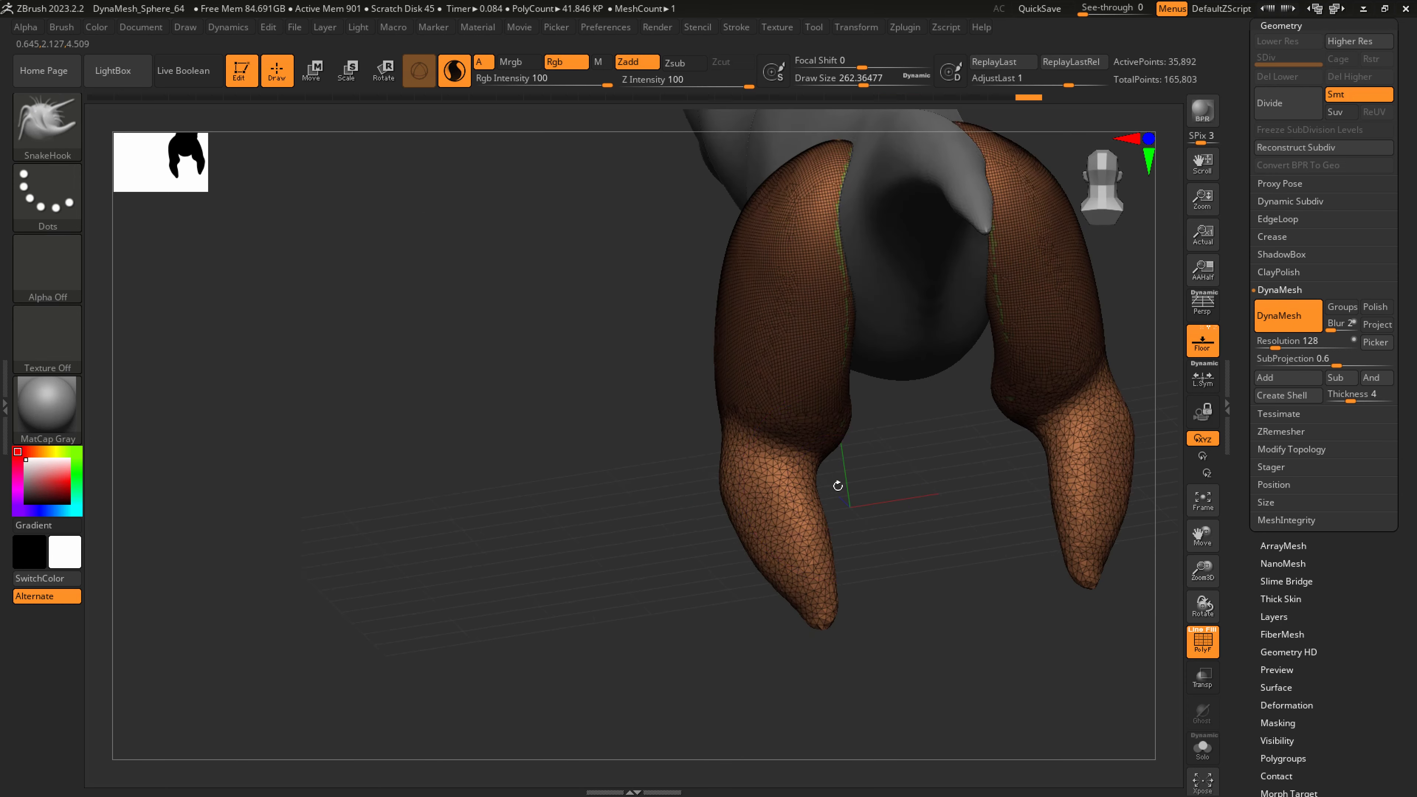
left_click_drag(816, 481, 835, 476)
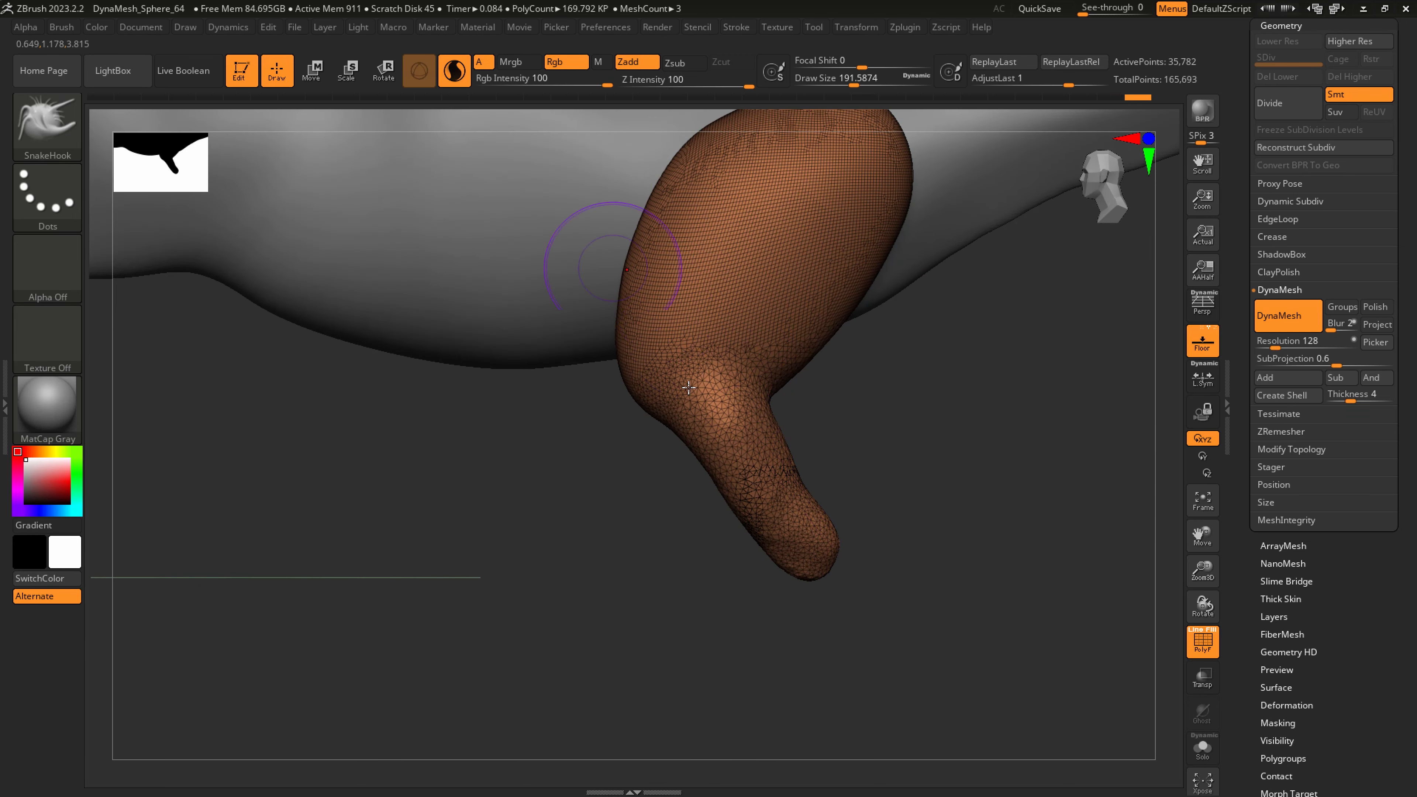
Pull a long segment down from the ankle with SnakeHook at a draw size of about 192, and adjust the leg in front view
left_click_drag(801, 546, 750, 762)
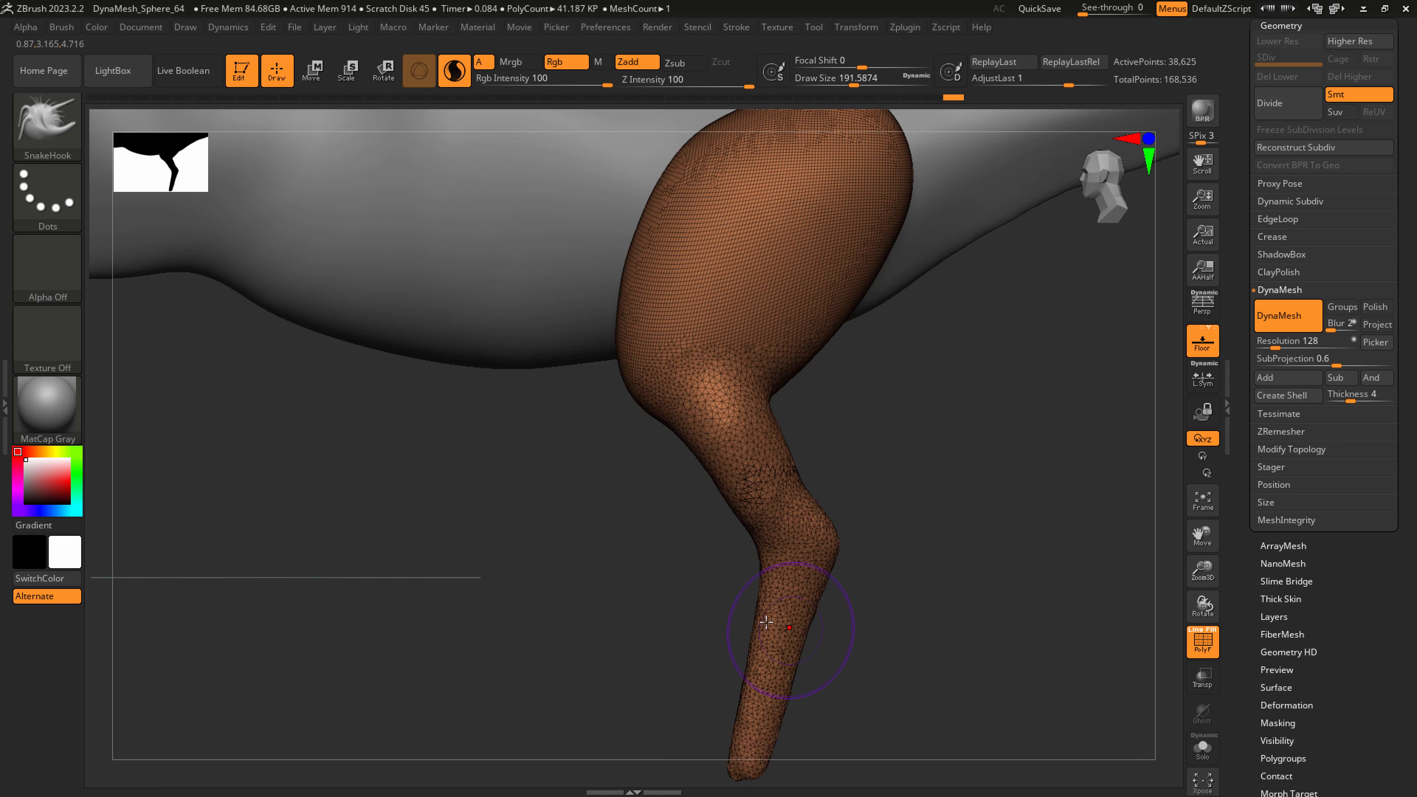
mouse_move(766, 621)
right_mouse_down("ctrl")
mouse_move(772, 595)
mouse_move(810, 614)
mouse_move(875, 606)
mouse_move(790, 601)
right_mouse_up("ctrl")
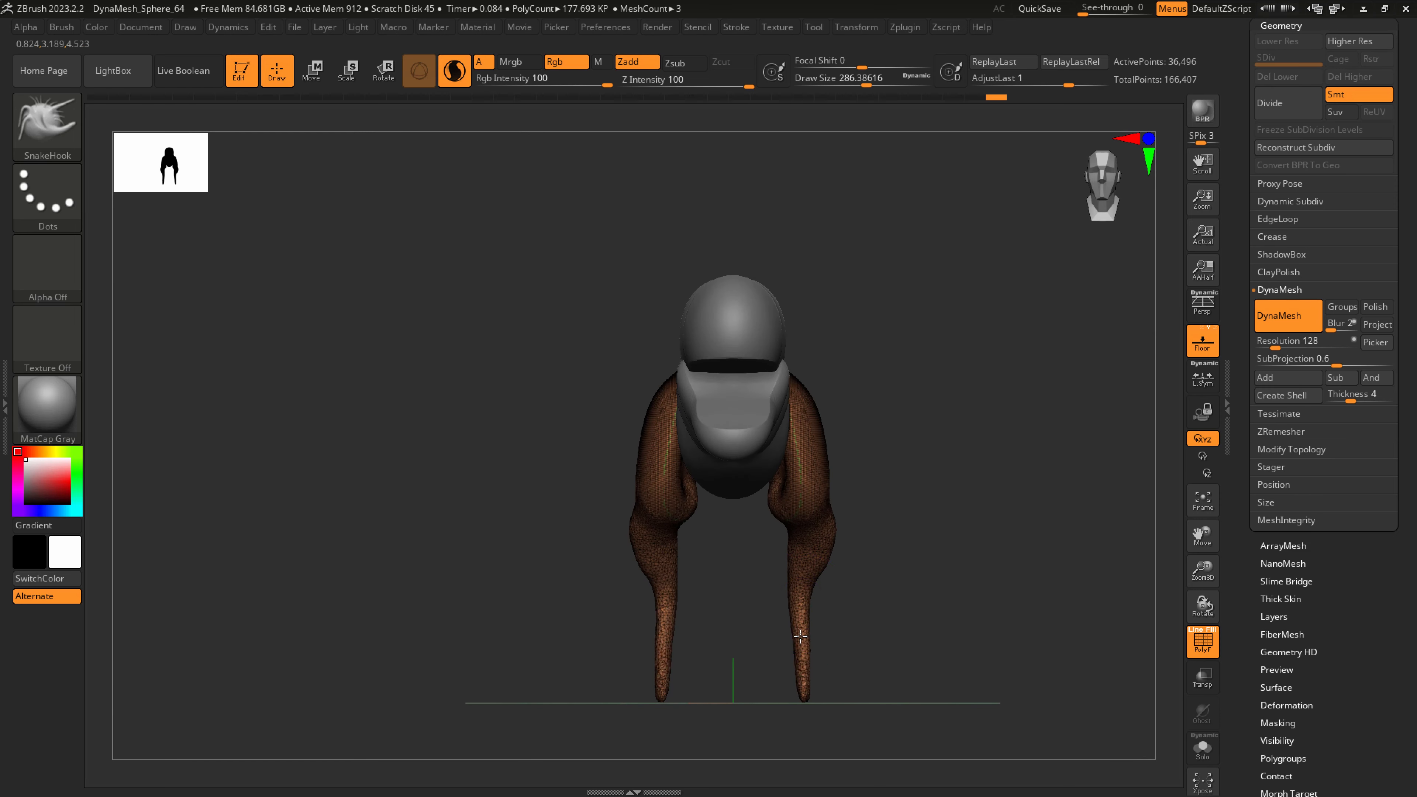
left_click_drag(800, 637, 797, 641)
left_click_drag(870, 625, 898, 659, "ctrl")
mouse_move(864, 656)
right_mouse_down()
mouse_move(746, 661)
mouse_move(767, 650)
right_mouse_up()
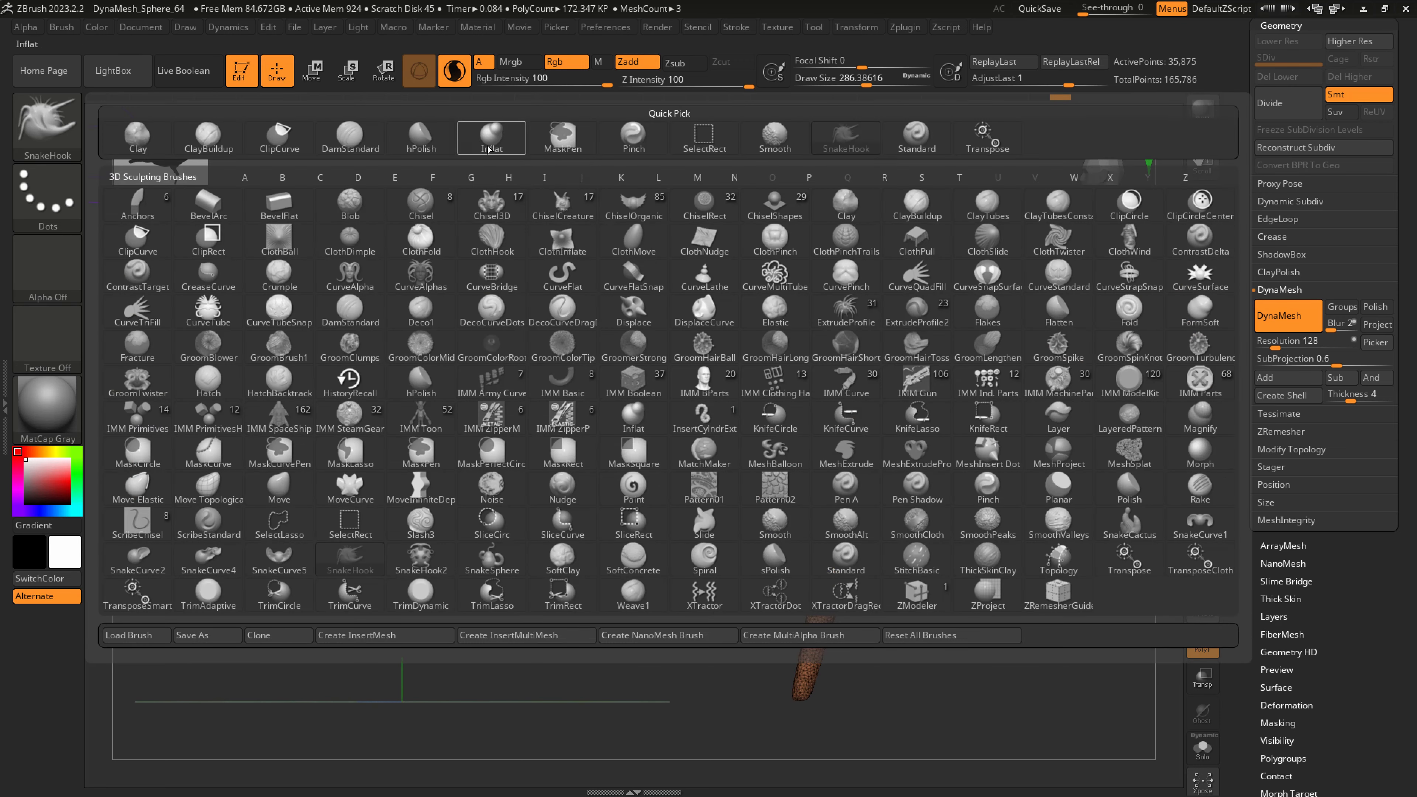
Thicken the knee, lower leg and ankle segment with Inflat at a draw size of about 657 and Z Intensity 10
left_click(482, 148)
key("s")
left_click_drag(801, 583, 836, 581)
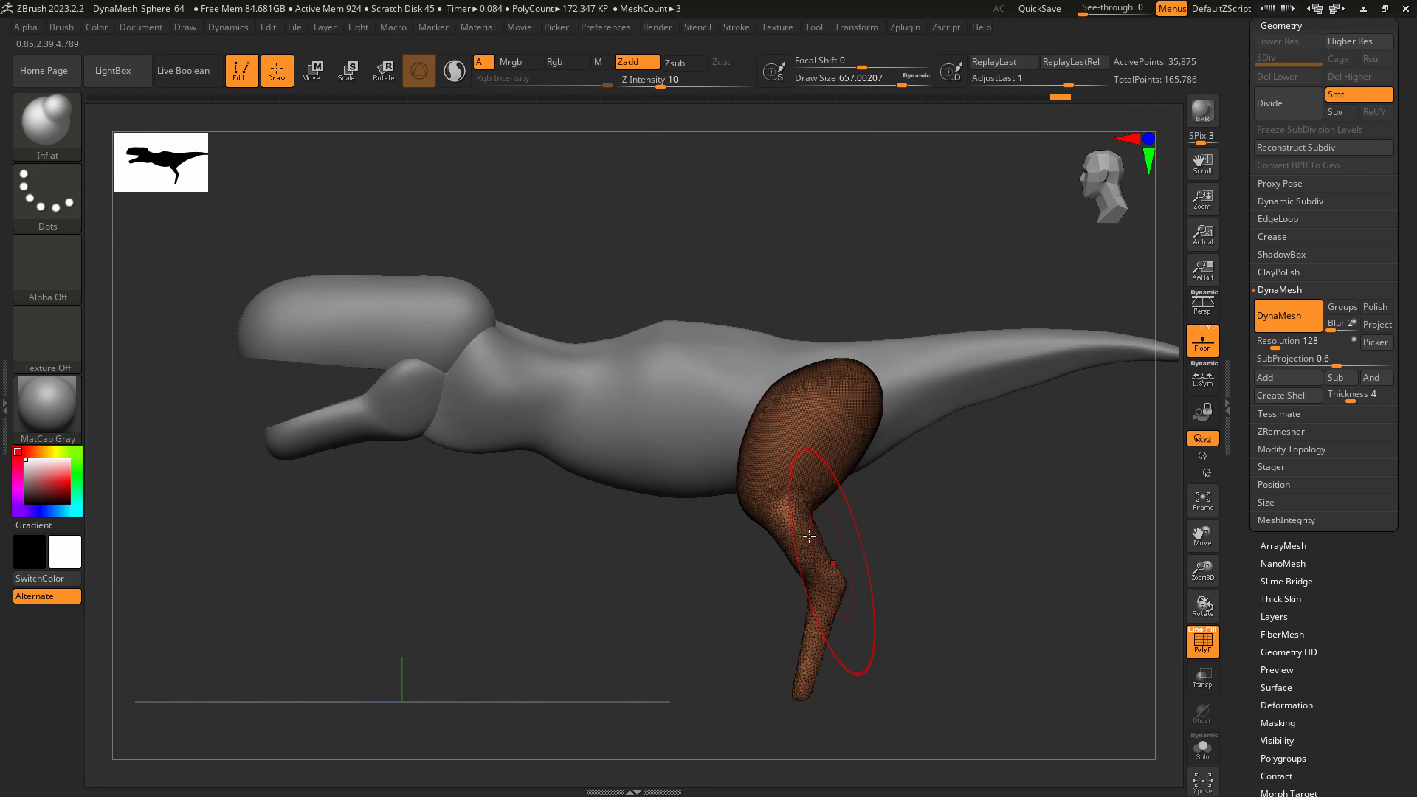
left_click_drag(773, 510, 753, 489)
mouse_move(834, 604)
left_mouse_down()
mouse_move(804, 685)
mouse_move(799, 609)
left_mouse_up()
mouse_move(737, 633)
left_mouse_down()
mouse_move(784, 629)
mouse_move(849, 583)
left_mouse_up()
Remesh the leg with DynaMesh and smooth the inner side around the knee
key("b")
key("s")
key("h")
key("s")
left_click(902, 588, "ctrl")
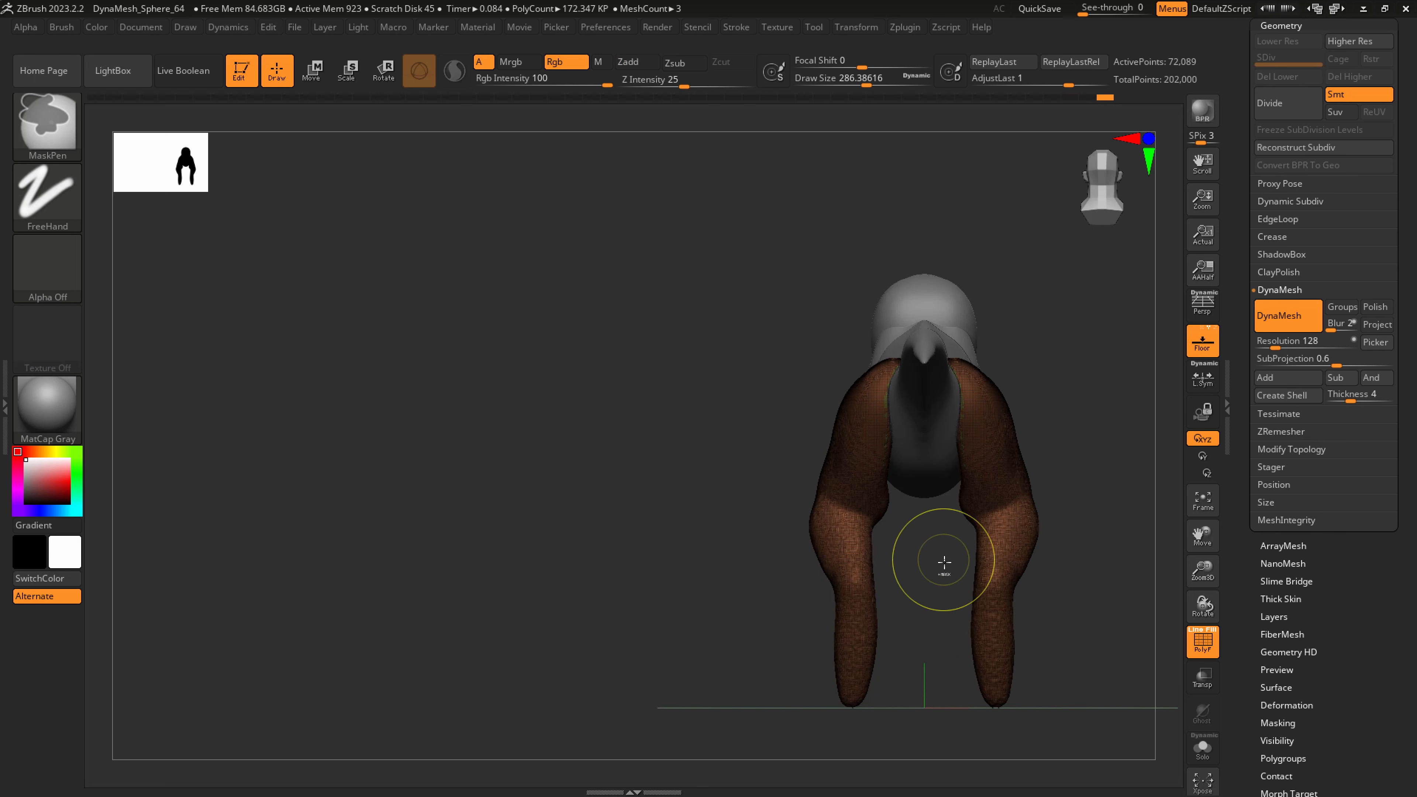
right_click_drag(906, 574, 915, 712, "ctrl")
left_click_drag(899, 441, 925, 415, "shift")
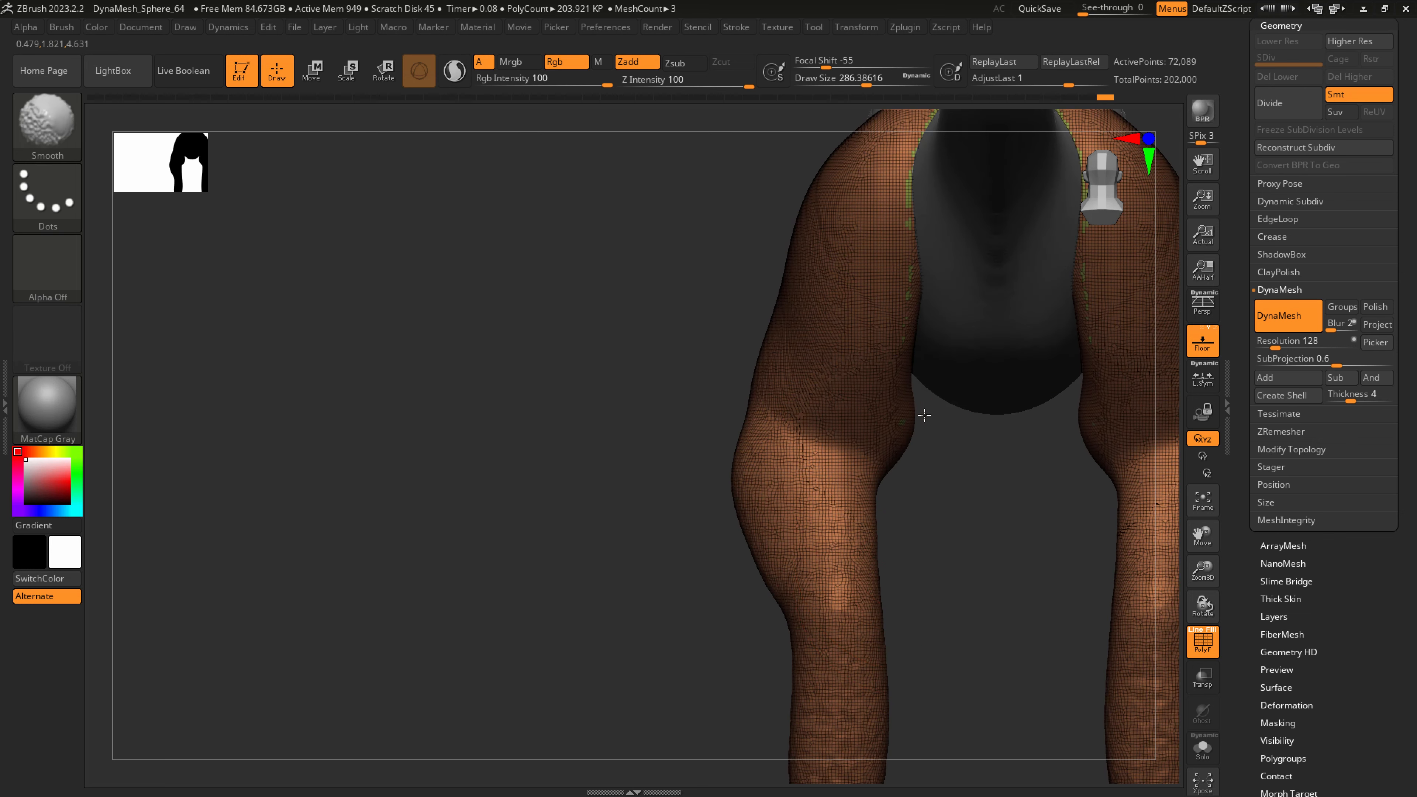
Refine the inner thigh and knee contour with SnakeHook at a draw size of about 299, smoothing the transition
right_click_drag(943, 399, 900, 372)
key("s")
left_click_drag(891, 376, 847, 290)
mouse_move(854, 343)
left_mouse_down("shift")
mouse_move(878, 462)
mouse_move(848, 429)
left_mouse_up("shift")
key("s")
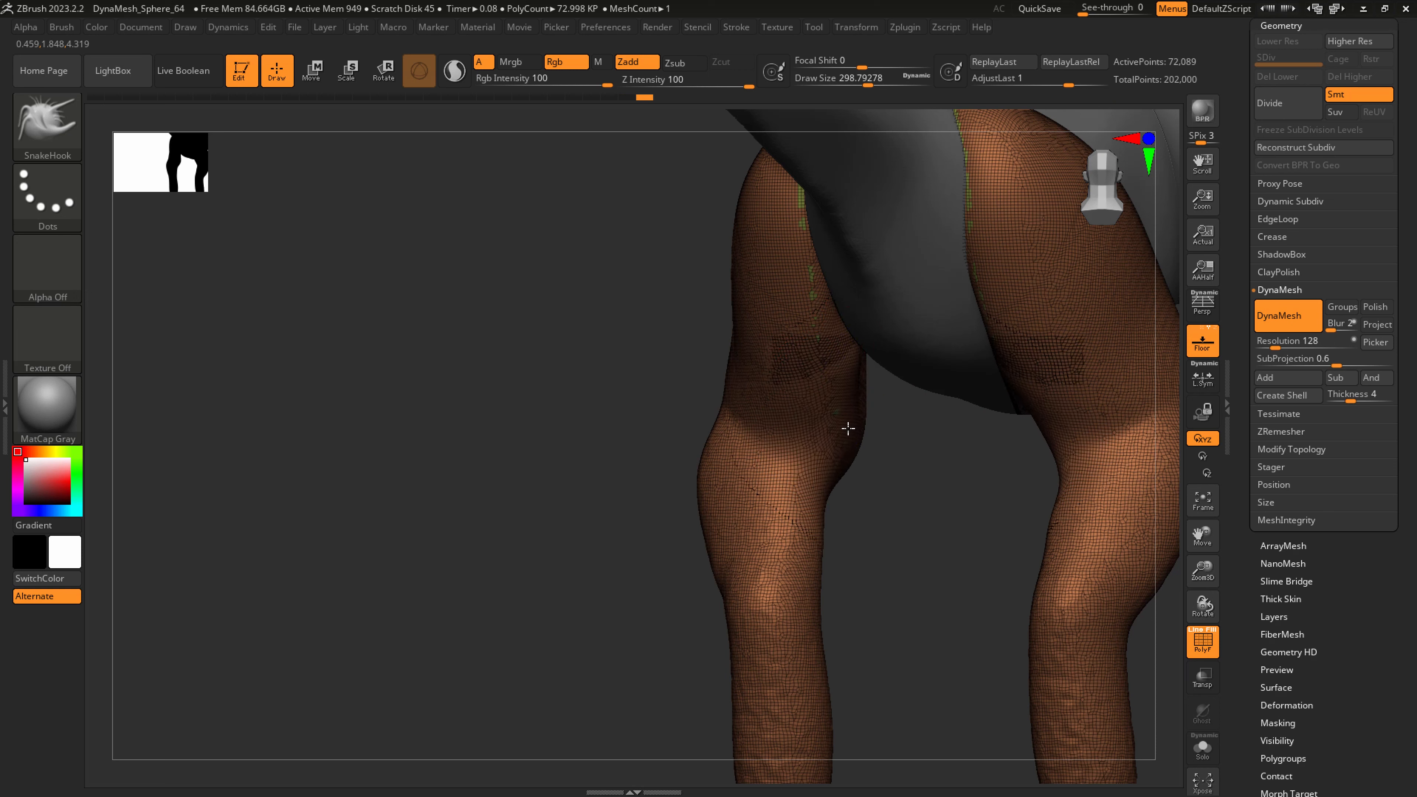
left_click_drag(824, 488, 829, 484)
key("s")
left_click_drag(832, 498, 842, 494)
mouse_move(848, 490)
right_mouse_down()
mouse_move(885, 484)
mouse_move(848, 497)
right_mouse_up()
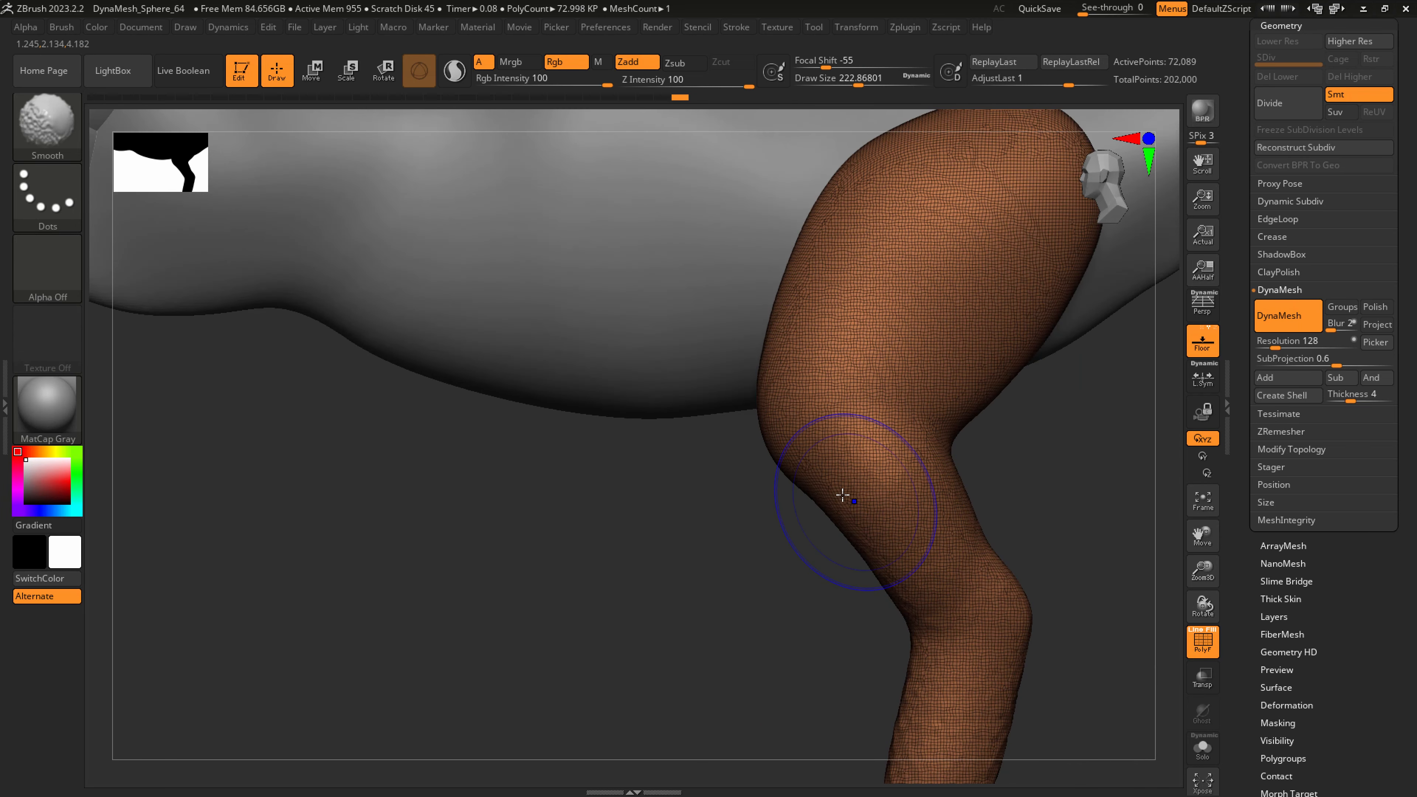
Reshape the front of the knee with SnakeHook, pulling it forward at a draw size of about 223
key("s")
left_click_drag(767, 412, 794, 401)
mouse_move(679, 375)
right_mouse_down("alt")
mouse_move(664, 373)
mouse_move(675, 315)
right_mouse_up("alt")
right_click_drag(909, 347, 785, 457, "alt")
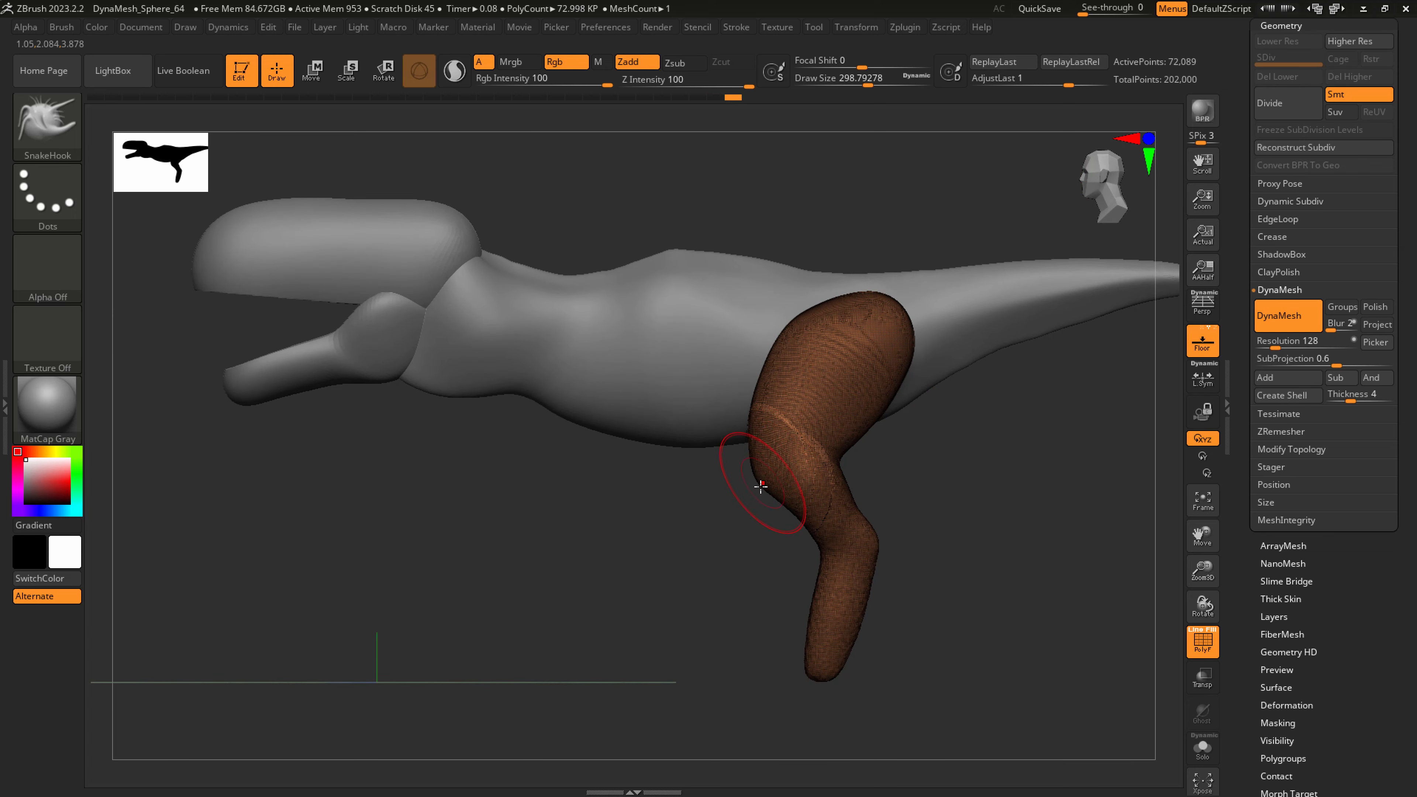
key("s")
left_click_drag(763, 469, 746, 480)
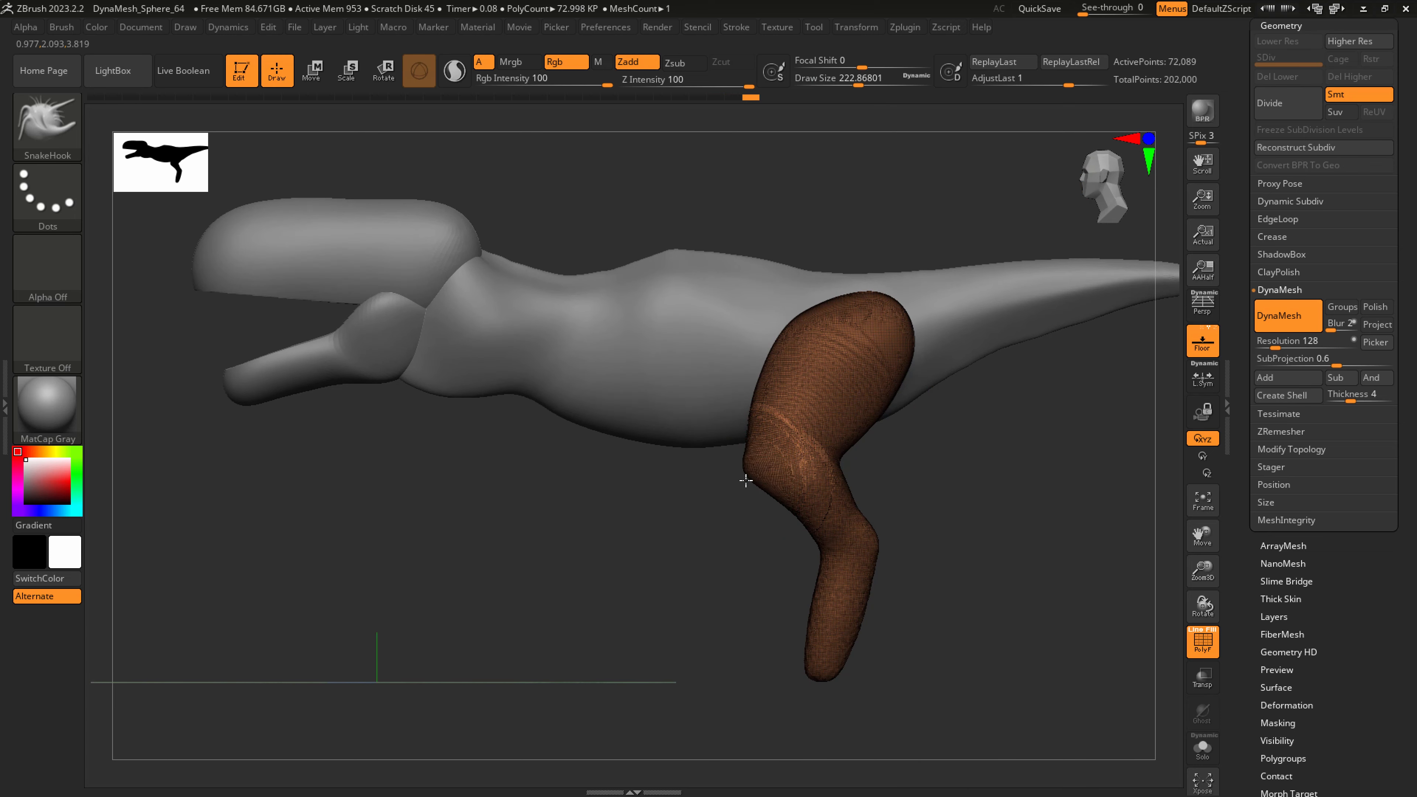
Define the knee crease with DamStandard and refine the leg near the ankle with SnakeHook at a draw size of about 149
mouse_move(846, 464)
right_mouse_down("ctrl")
mouse_move(873, 532)
mouse_move(814, 455)
mouse_move(781, 445)
mouse_move(876, 476)
right_mouse_up("ctrl")
key("b")
key("d")
key("s")
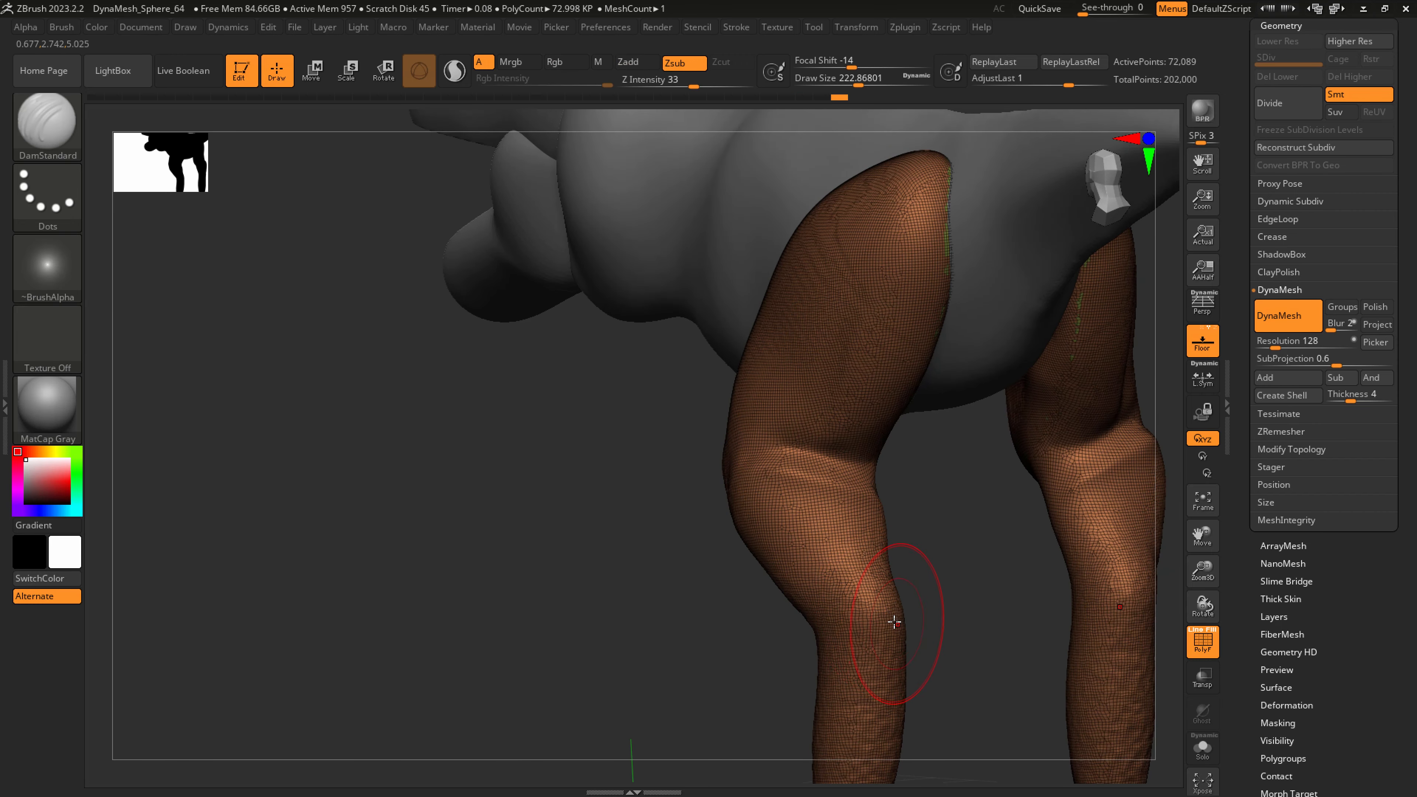
key("b")
key("s")
key("h")
key("s")
left_click_drag(892, 622, 870, 621)
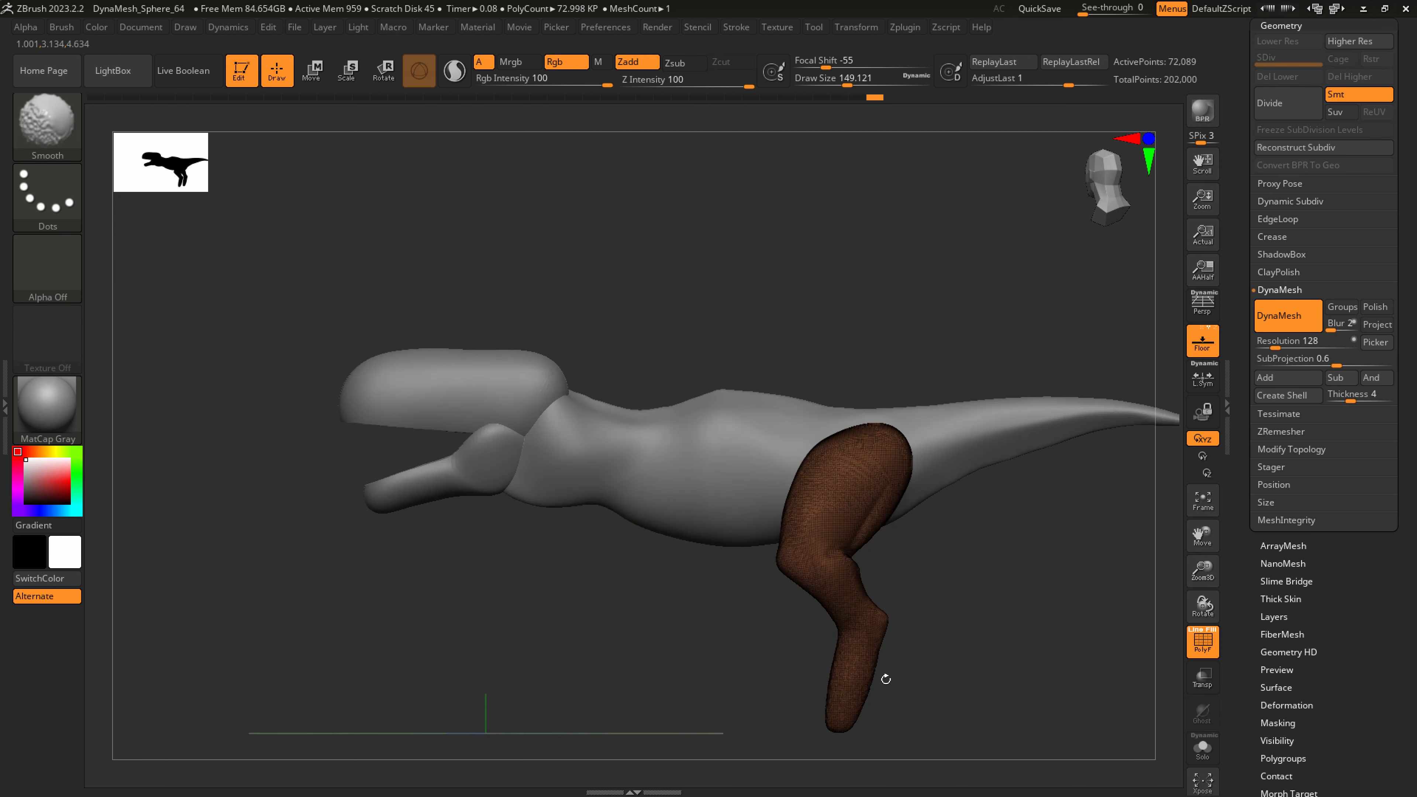
left_click_drag(883, 674, 819, 617)
Move the legs about 0.25 units forward along the body with the Move gizmo, and return to sculpting
left_click(313, 71)
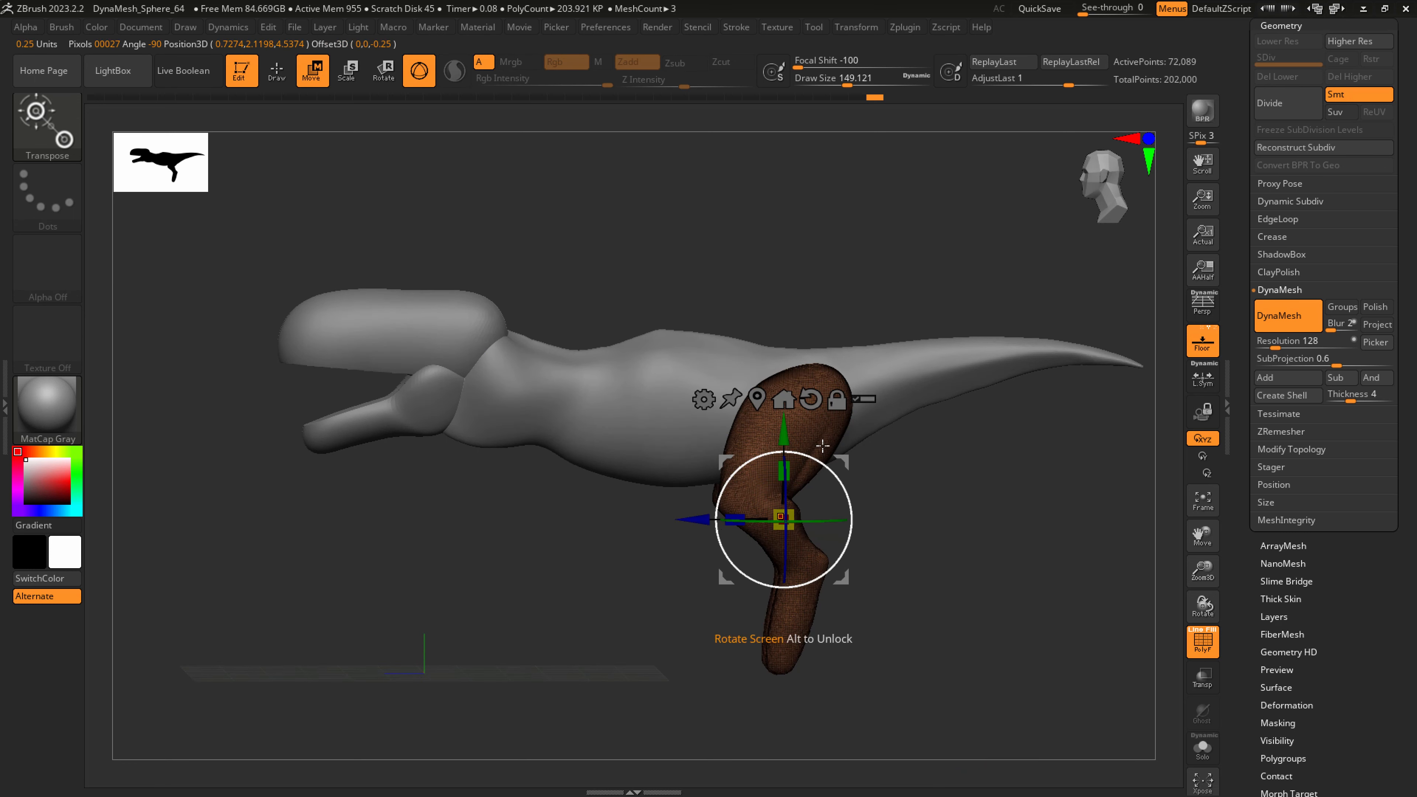
left_click_drag(717, 524, 686, 523)
key("q")
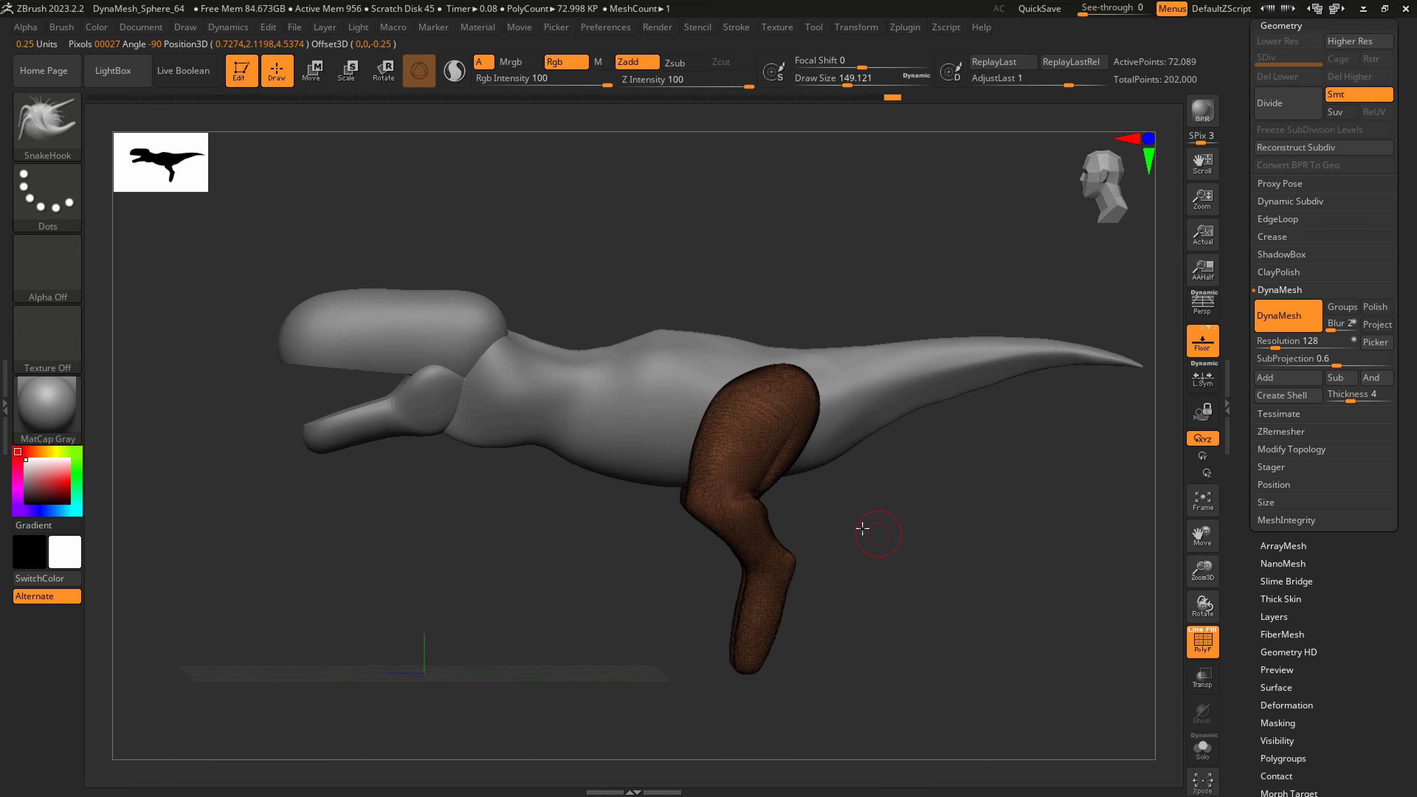
Select the body and reshape the underside of the tail base with SnakeHook at a draw size of about 593
left_click_drag(870, 529, 737, 535, "alt")
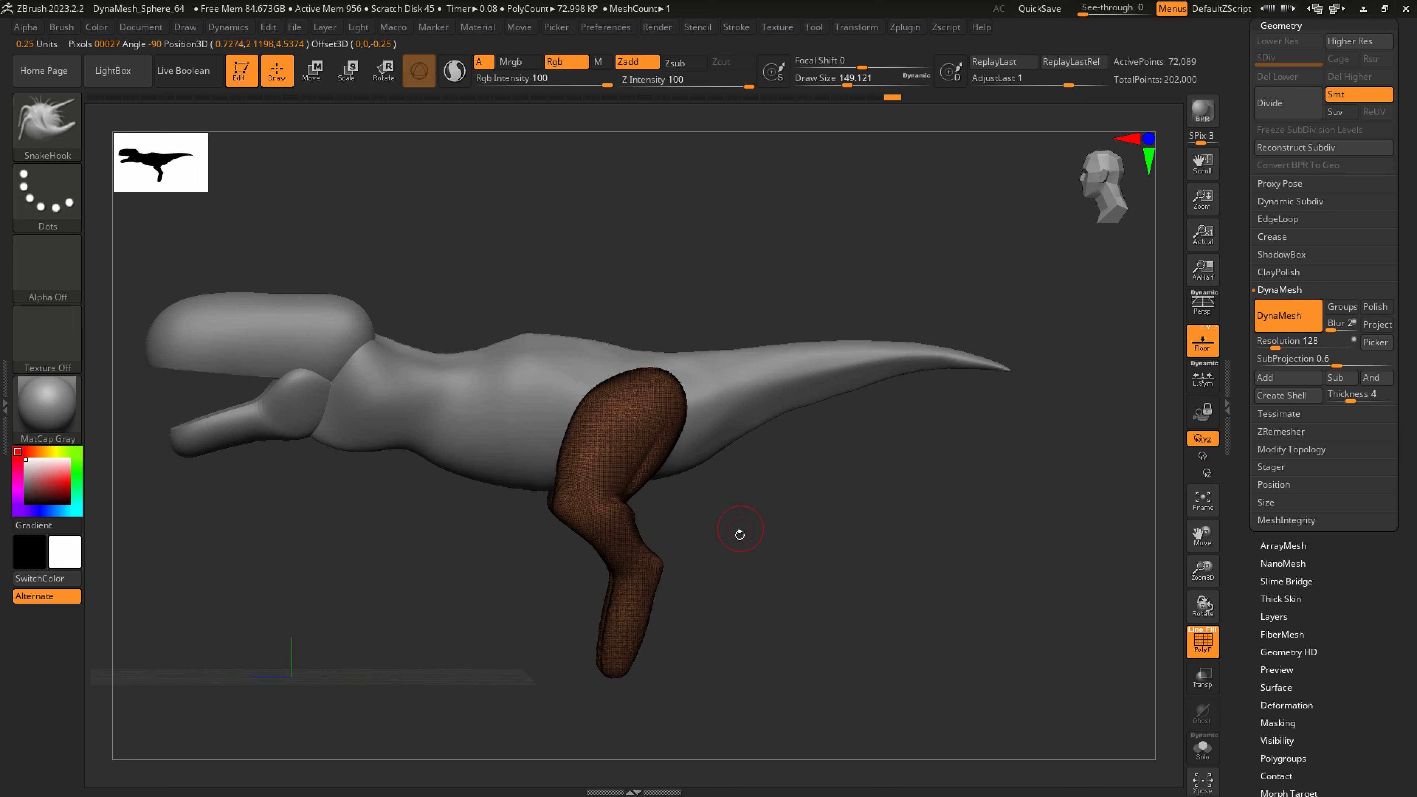
left_click(712, 434, "alt")
key("s")
mouse_move(745, 437)
left_mouse_down()
mouse_move(790, 429)
mouse_move(775, 433)
left_mouse_up()
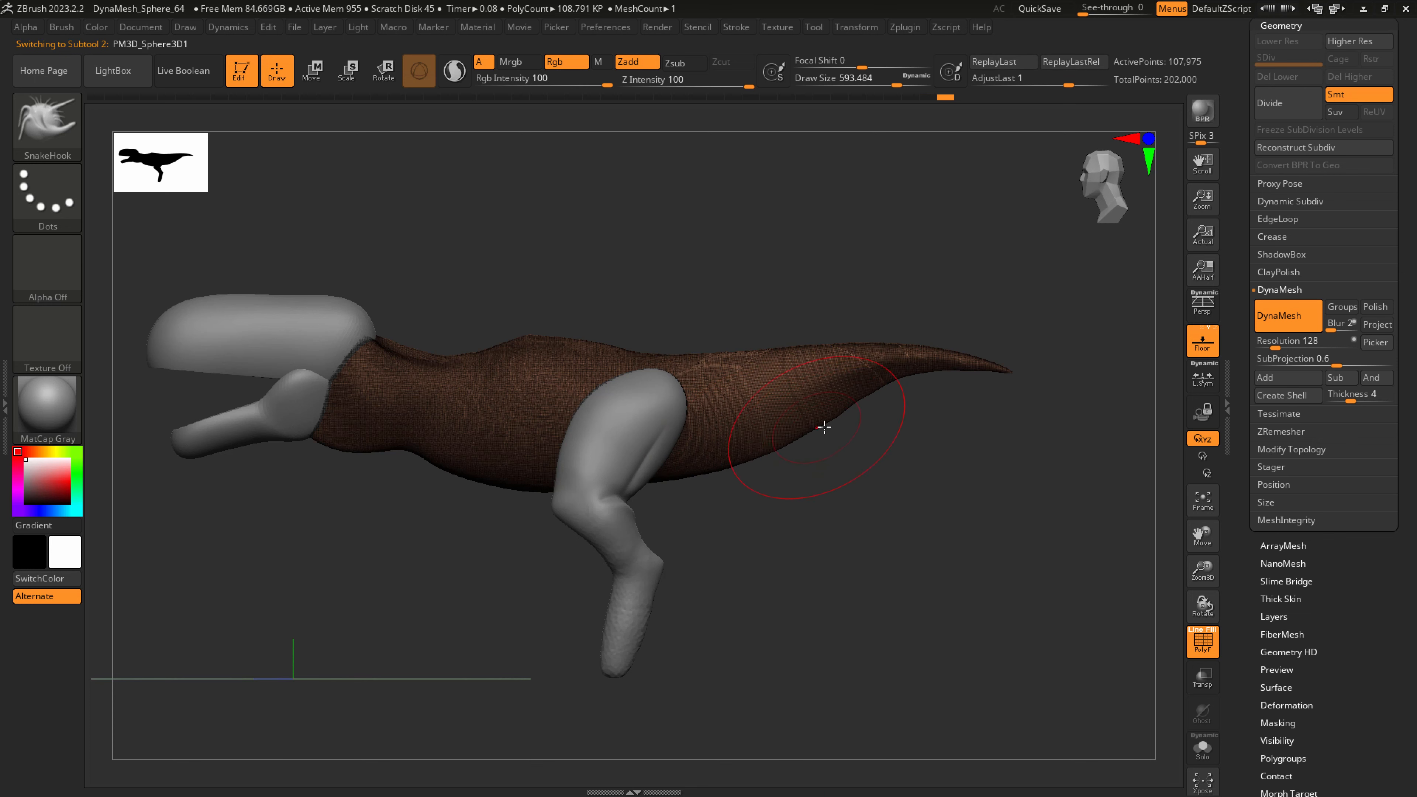
left_click_drag(847, 433, 724, 493)
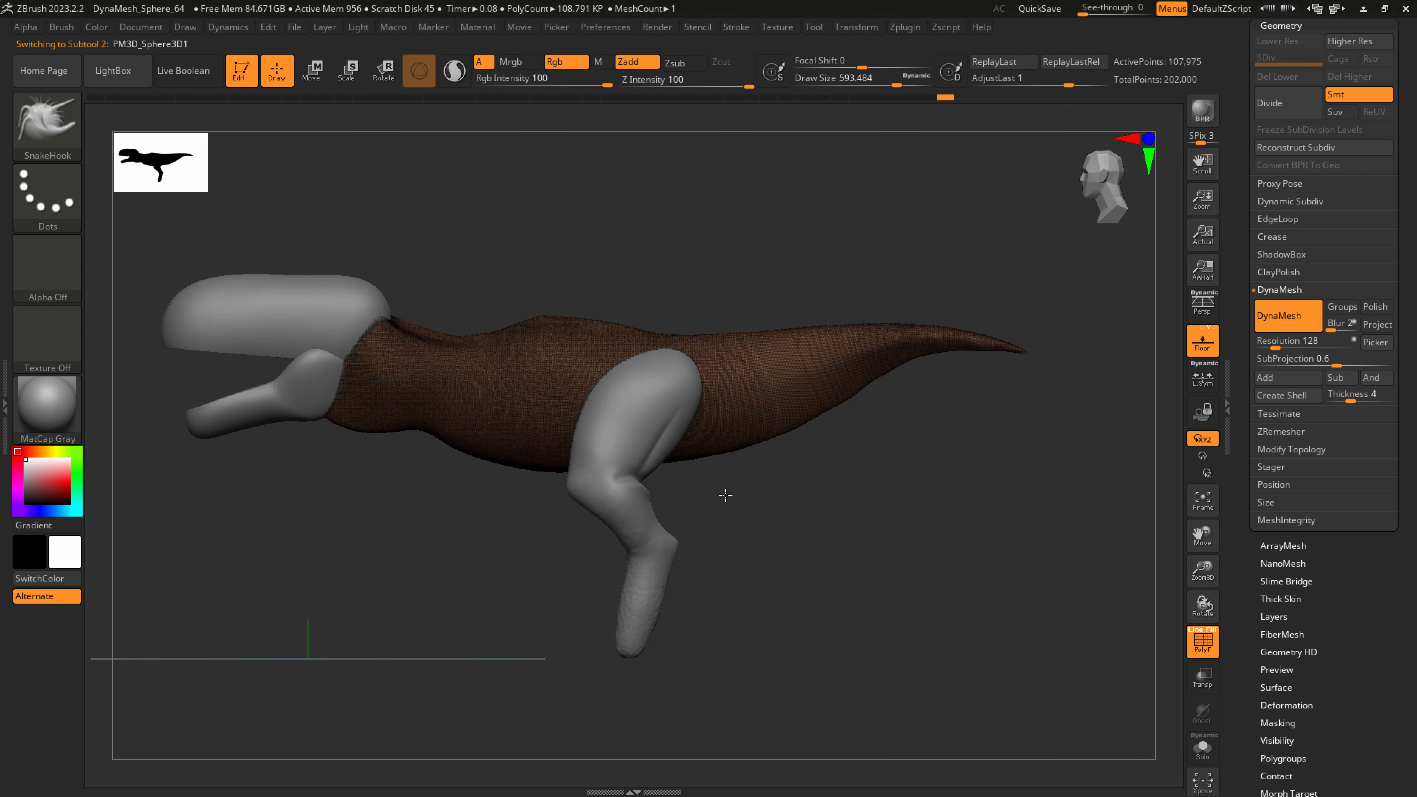
Hide the polygon wireframe and shape the underside of the neck with ClayBuildup at a draw size of about 379
left_click(646, 577, "alt")
key("s")
mouse_move(642, 545)
left_mouse_down()
mouse_move(619, 544)
mouse_move(610, 512)
mouse_move(680, 510)
left_mouse_up()
key("shift+f")
left_click_drag(394, 425, 442, 425)
mouse_move(442, 426)
right_mouse_down()
mouse_move(335, 401)
mouse_move(418, 427)
right_mouse_up()
key("b")
key("c")
key("b")
right_click_drag(314, 403, 468, 441, "alt")
left_click(465, 440, "alt")
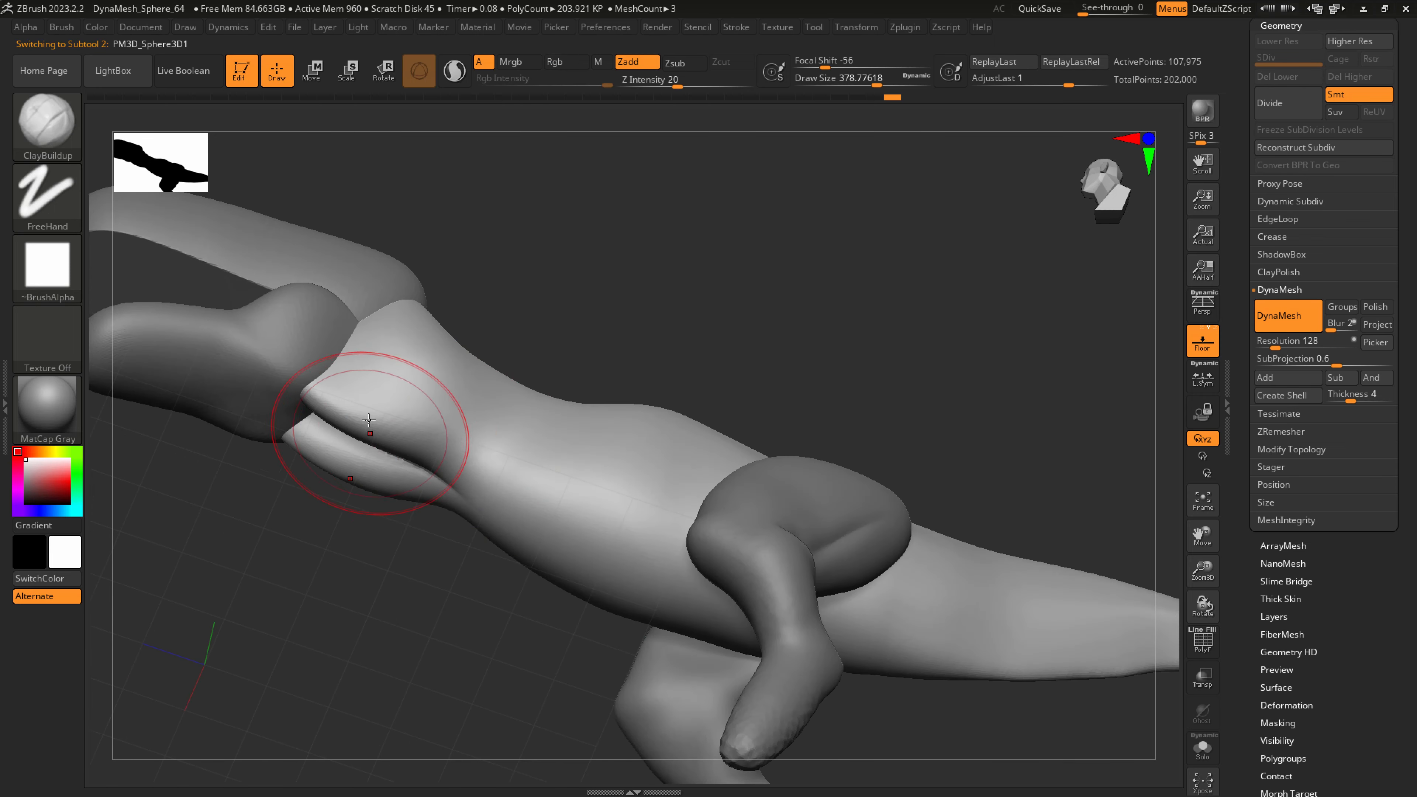
Refine the throat with SnakeHook and smooth the ridges on its underside
right_click_drag(369, 427, 339, 406)
key("b")
key("s")
key("h")
key("shift")
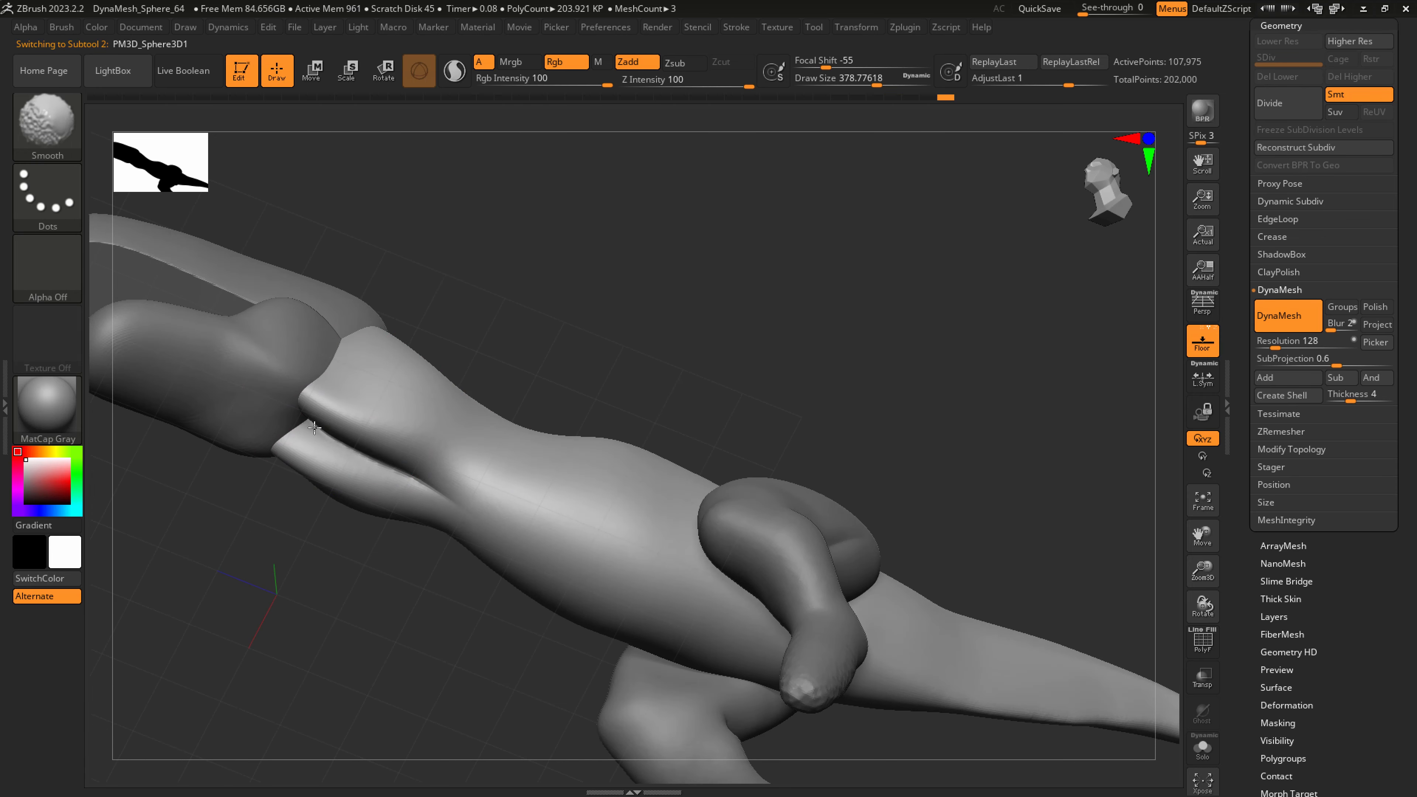
Carve throat folds with DamStandard at a draw size of about 311, then adjust them with SnakeHook and smooth them
key("b")
key("d")
key("s")
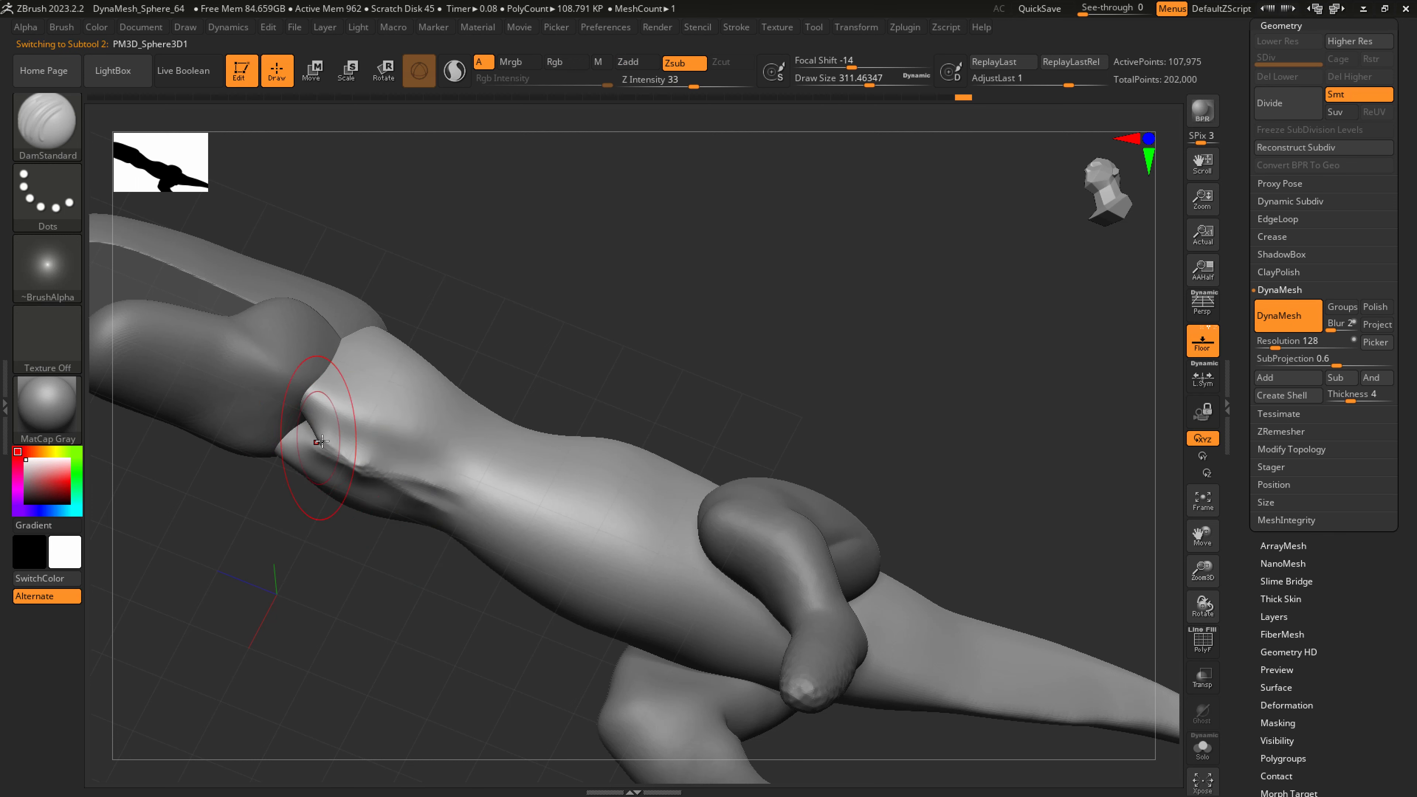
key("b")
key("s")
key("h")
left_click_drag(311, 406, 367, 458, "shift")
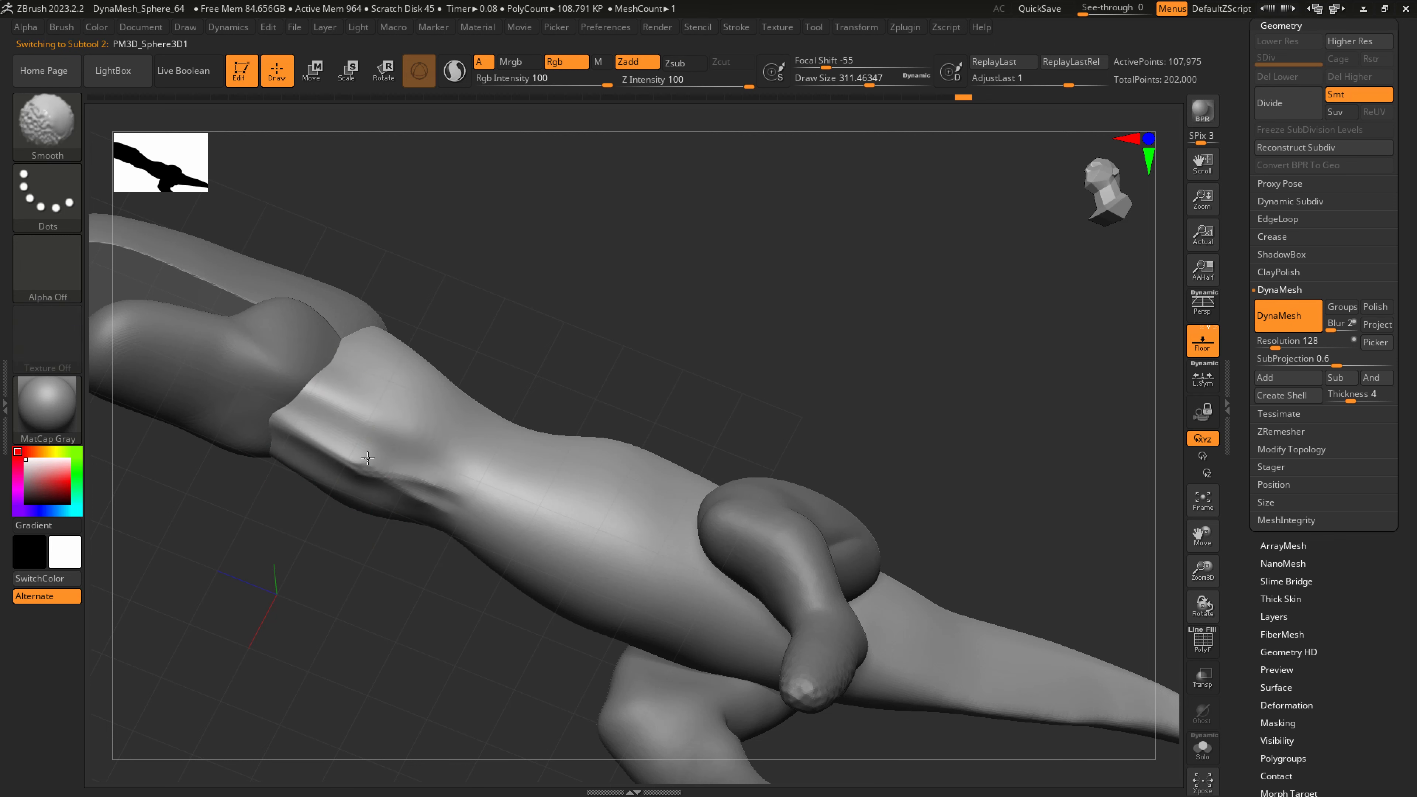
Carve creases along the lower chest and belly with DamStandard at a draw size of about 207, smoothing them toward the hip
mouse_move(501, 525)
right_mouse_down()
mouse_move(494, 483)
mouse_move(523, 558)
right_mouse_up()
key("s")
left_click_drag(442, 494, 428, 494)
key("b")
key("d")
key("s")
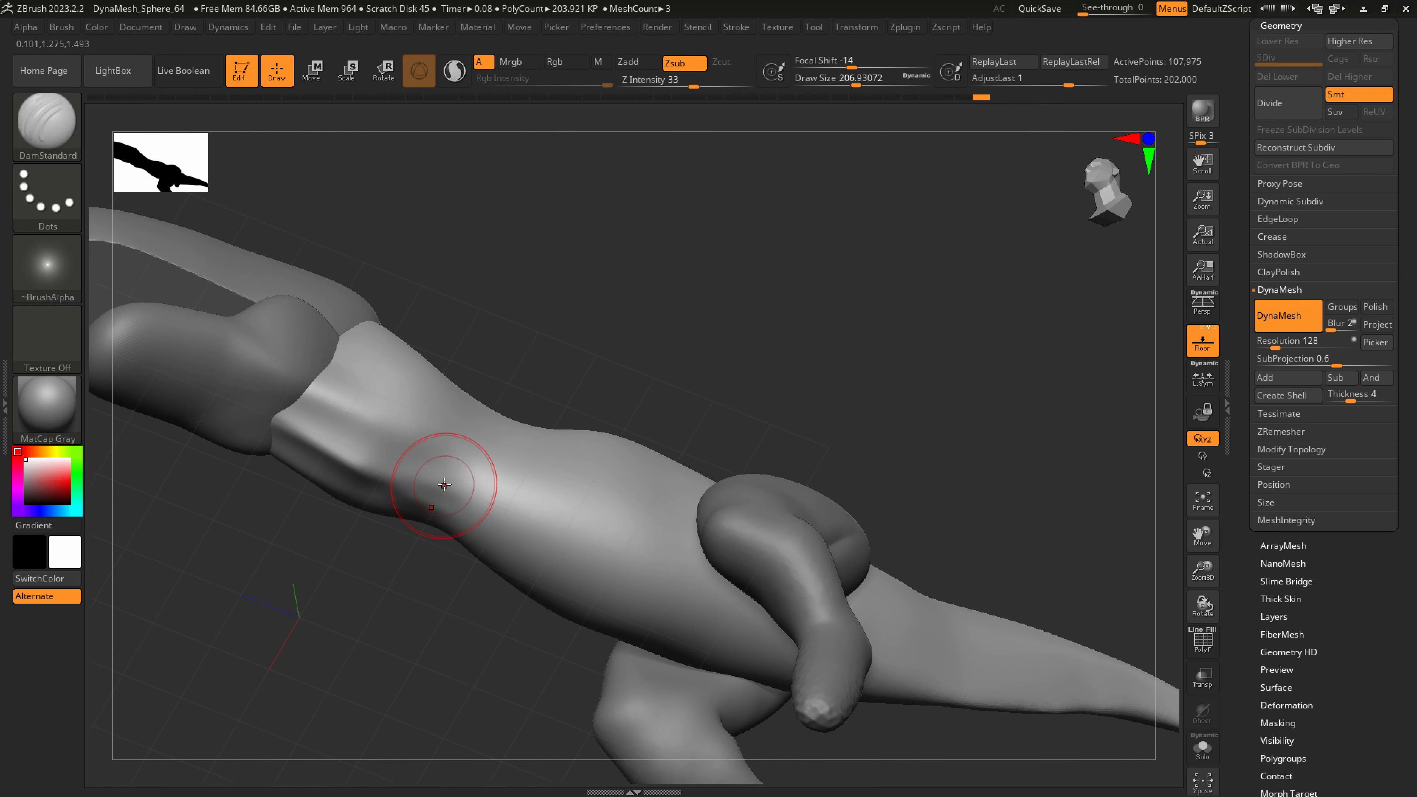
mouse_move(405, 469)
left_mouse_down()
mouse_move(548, 577)
mouse_move(600, 594)
left_mouse_up()
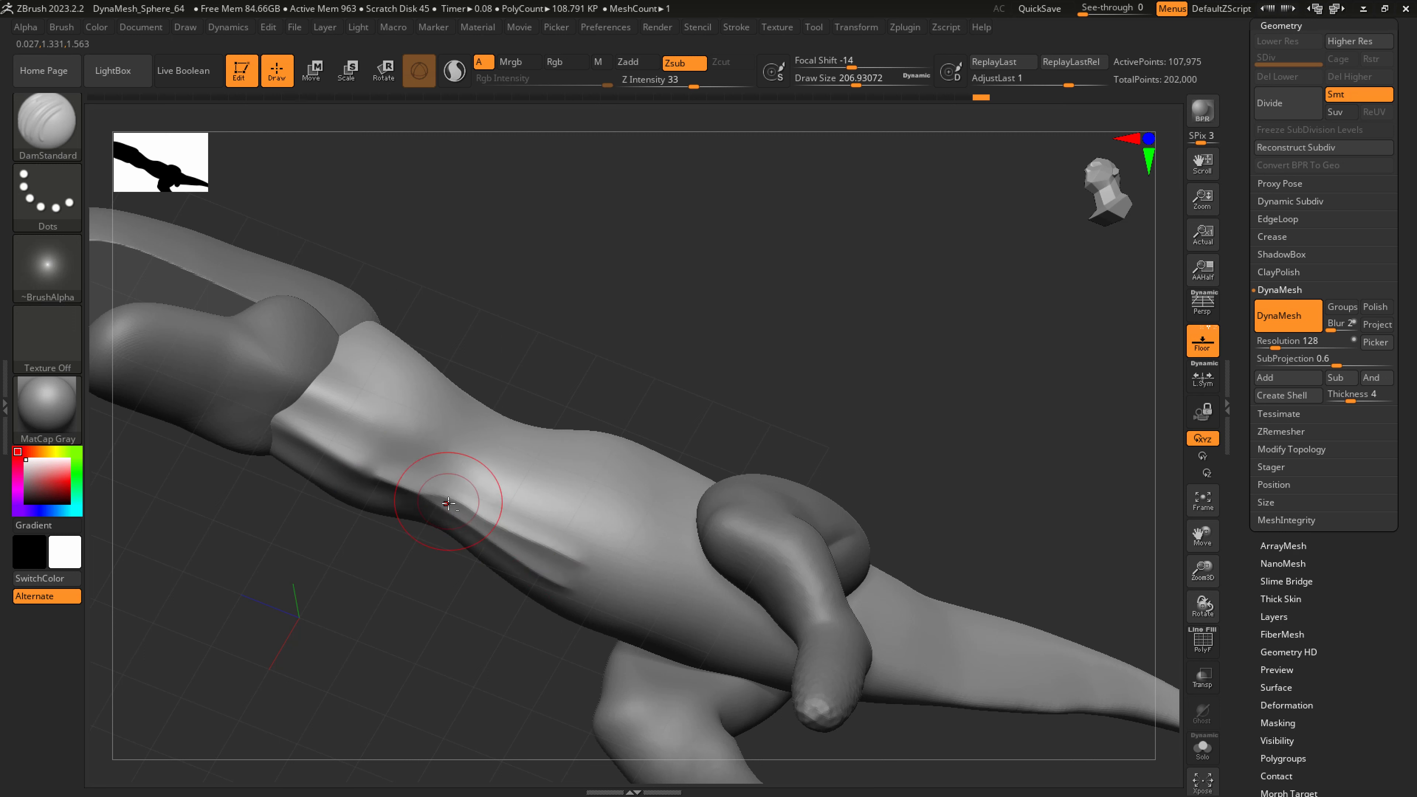
left_click_drag(447, 505, 647, 603)
left_click_drag(528, 549, 756, 655)
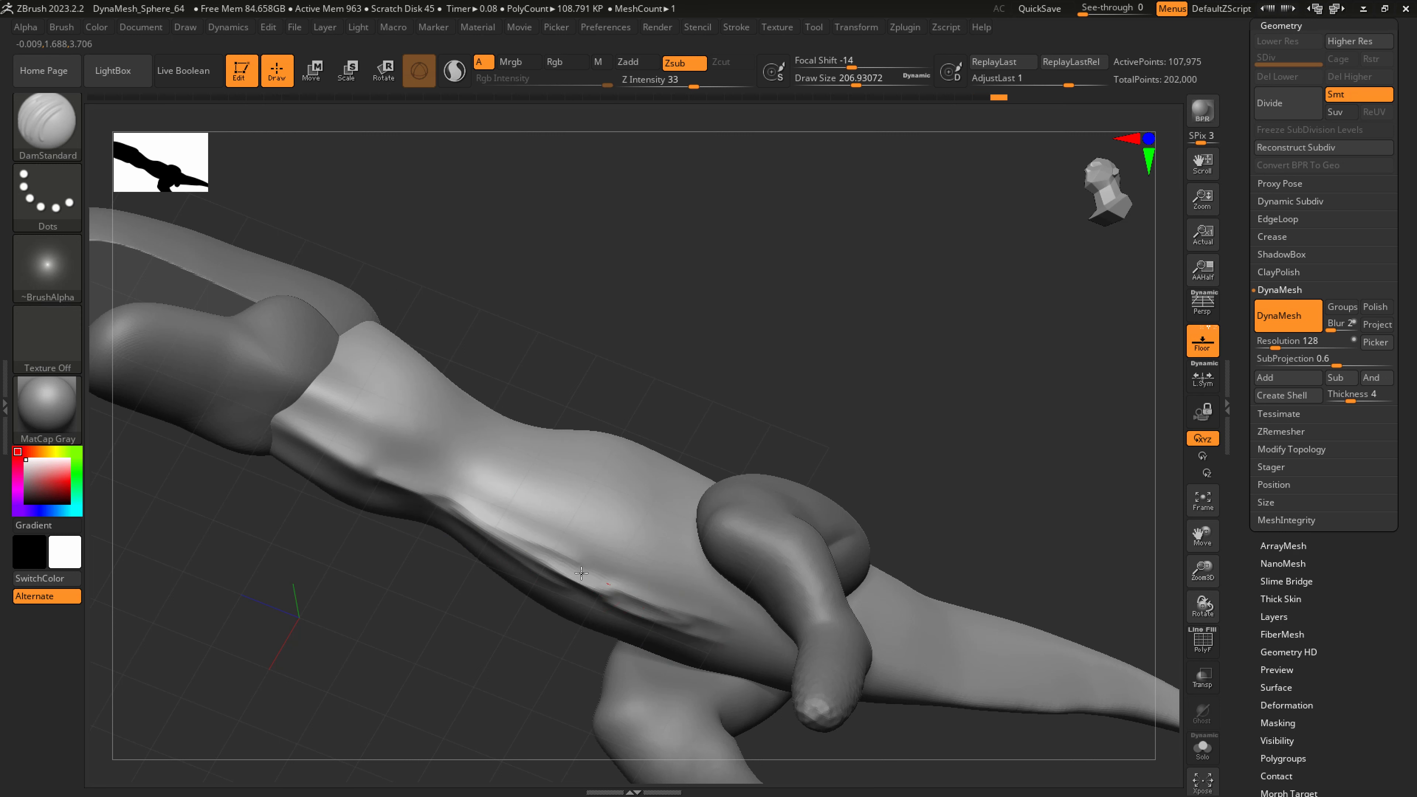
left_click_drag(603, 583, 725, 643)
left_click_drag(589, 560, 770, 650, "shift")
Isolate the body and extend the belly crease toward the tail base with DamStandard, smoothing its edges
mouse_move(816, 588)
right_mouse_down("alt")
mouse_move(708, 522)
mouse_move(562, 525)
right_mouse_up("alt")
left_click(1203, 748)
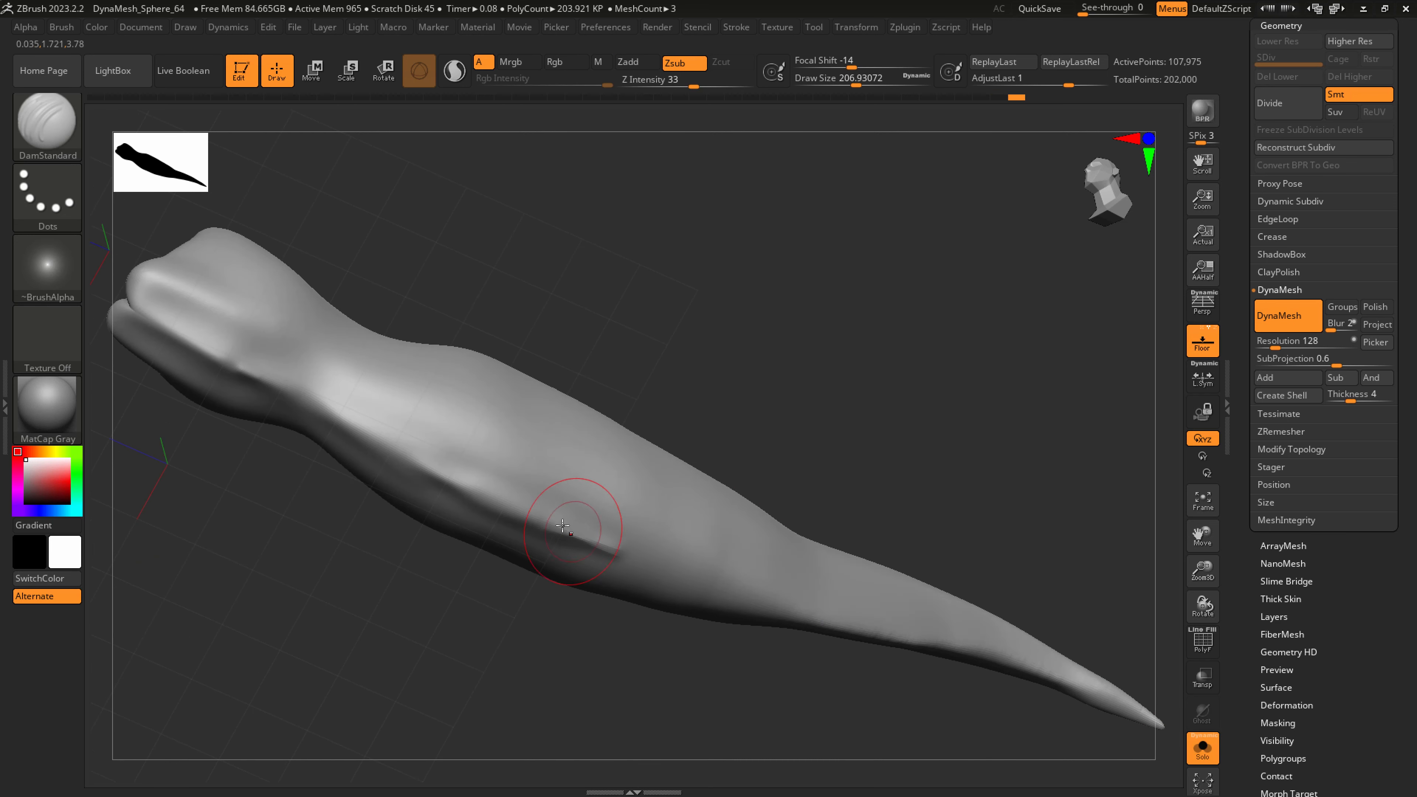
left_click_drag(682, 587, 790, 615)
left_click_drag(690, 594, 575, 545)
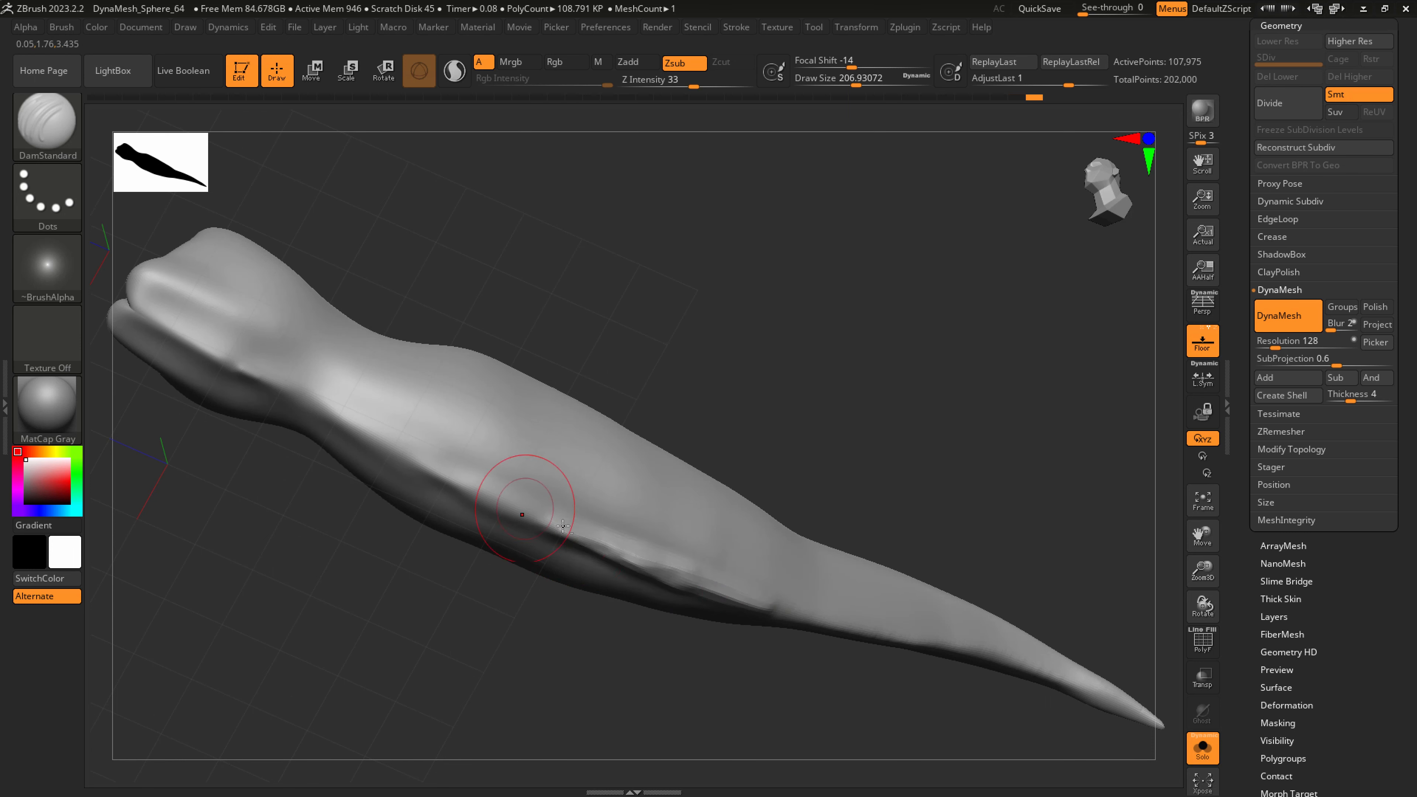
left_click_drag(648, 516, 692, 570, "shift")
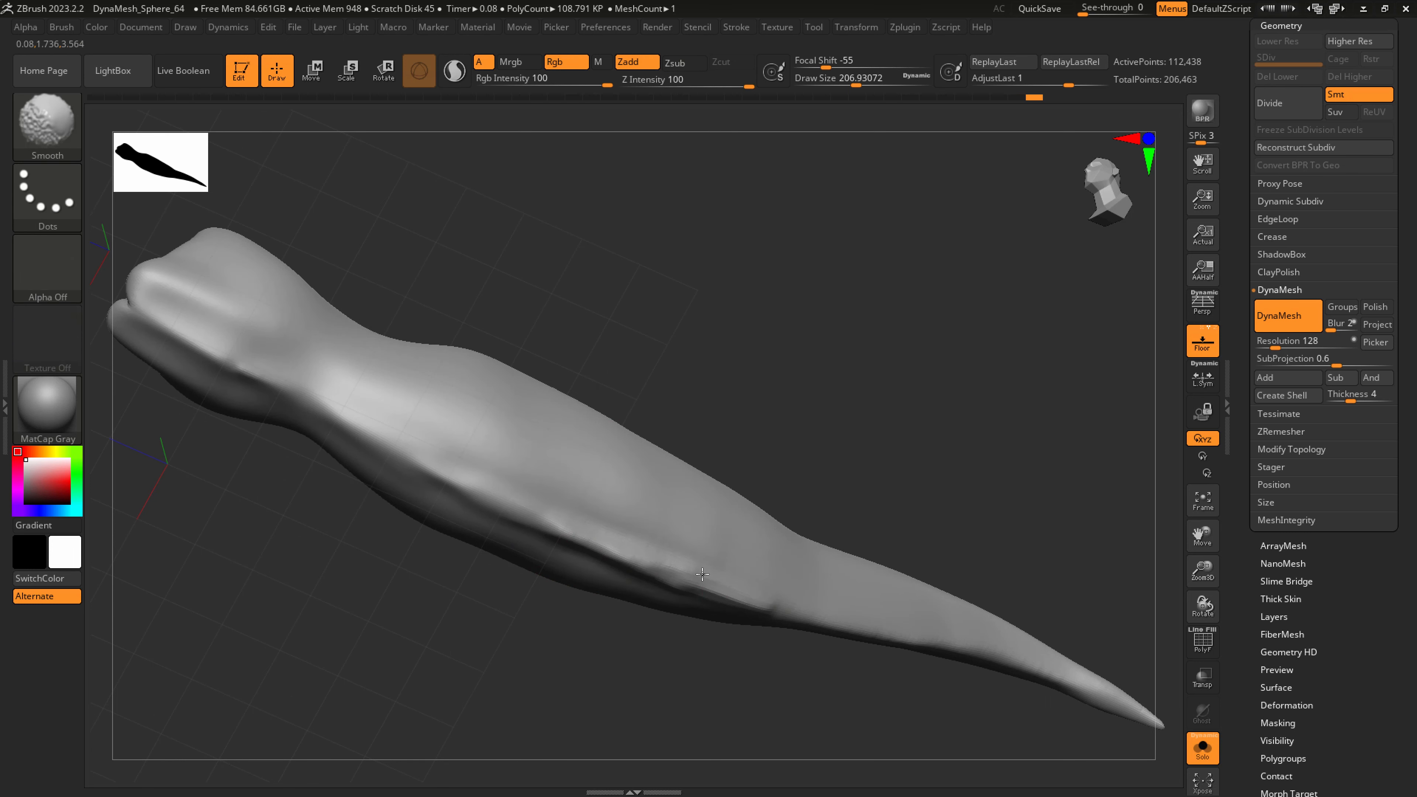
left_click_drag(725, 634, 702, 636, "shift")
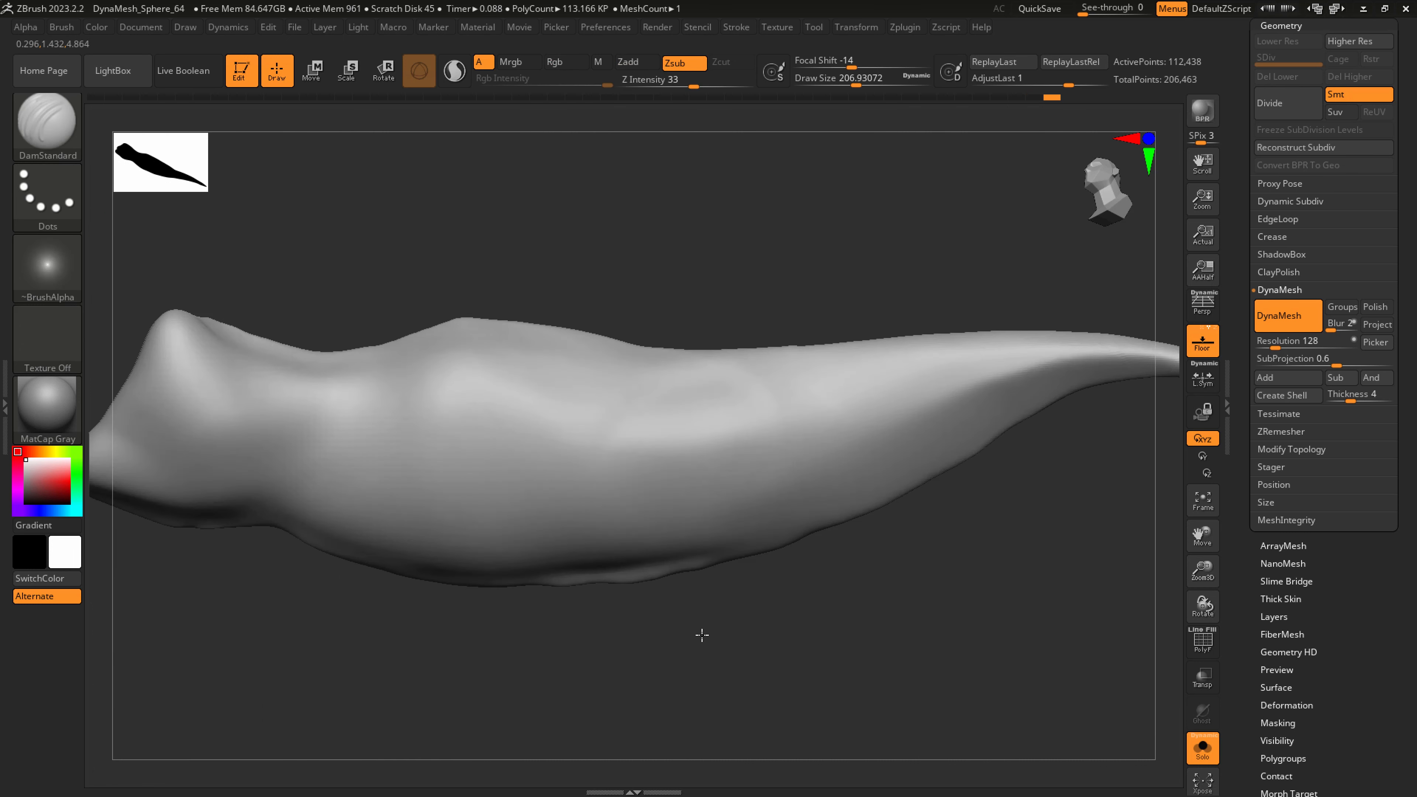
Pull the pelvis bump down behind the belly with SnakeHook at a draw size of about 262 and smooth around it
key("b")
key("s")
key("h")
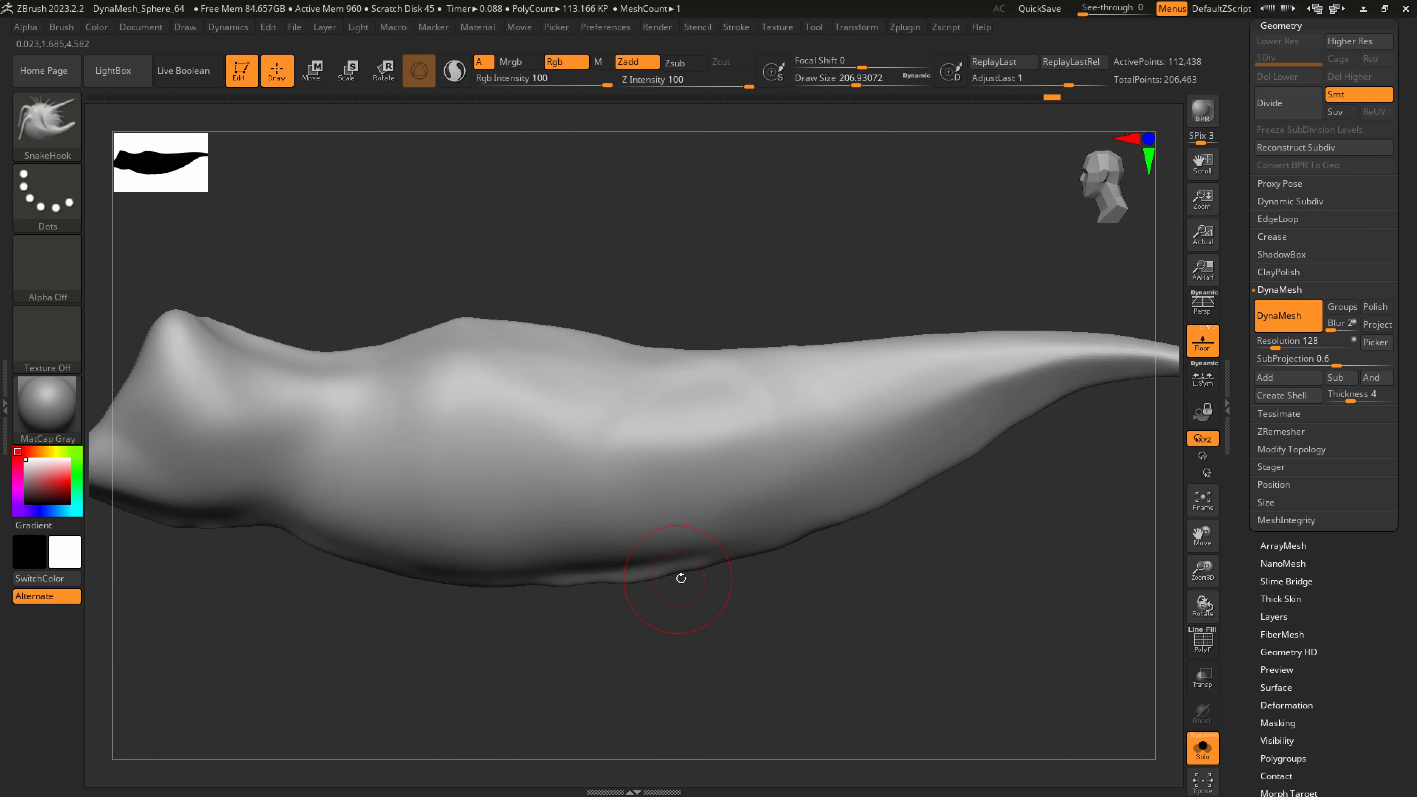
key("s")
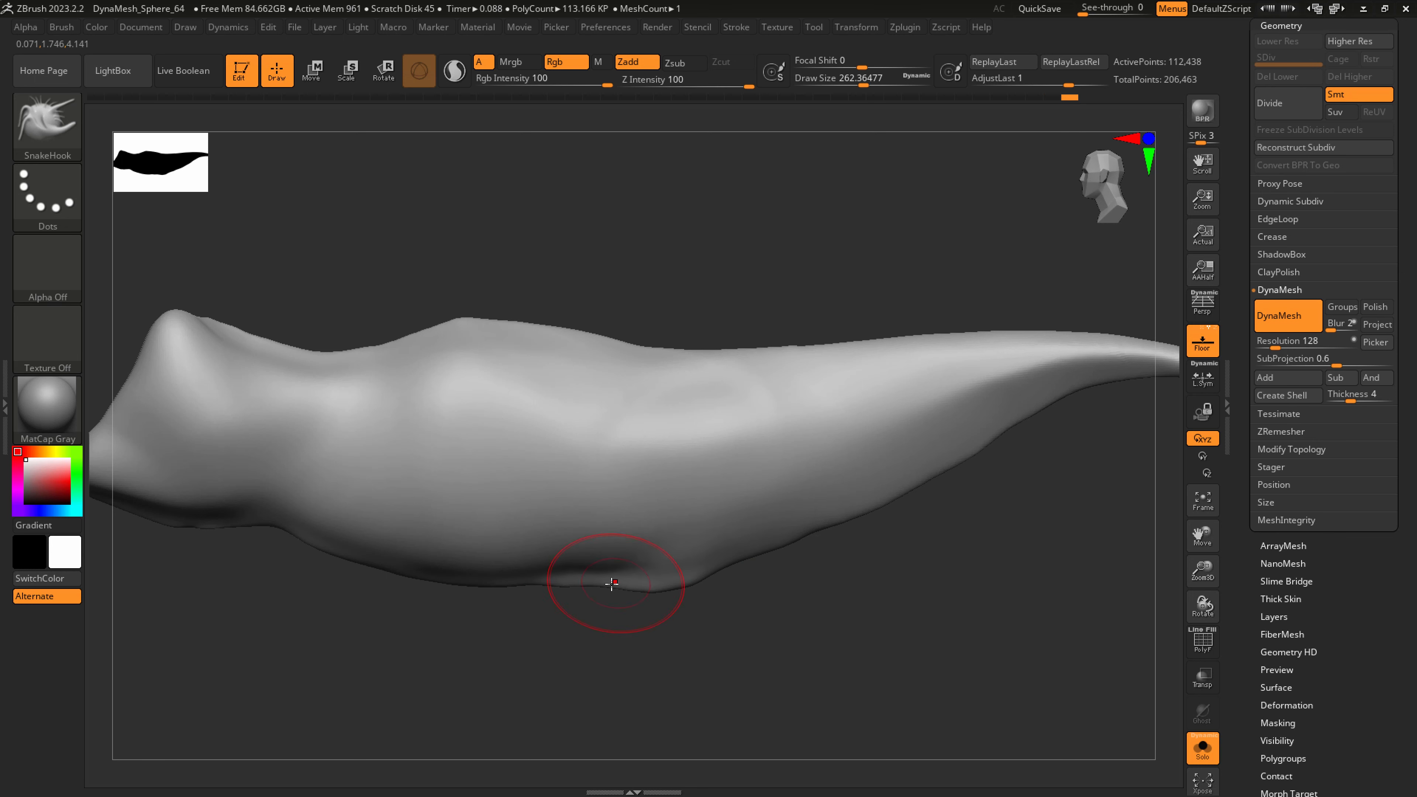
left_click_drag(572, 583, 601, 590, "shift")
mouse_move(659, 542)
right_mouse_down()
mouse_move(660, 584)
mouse_move(619, 583)
right_mouse_up()
left_click_drag(613, 584, 558, 581, "shift")
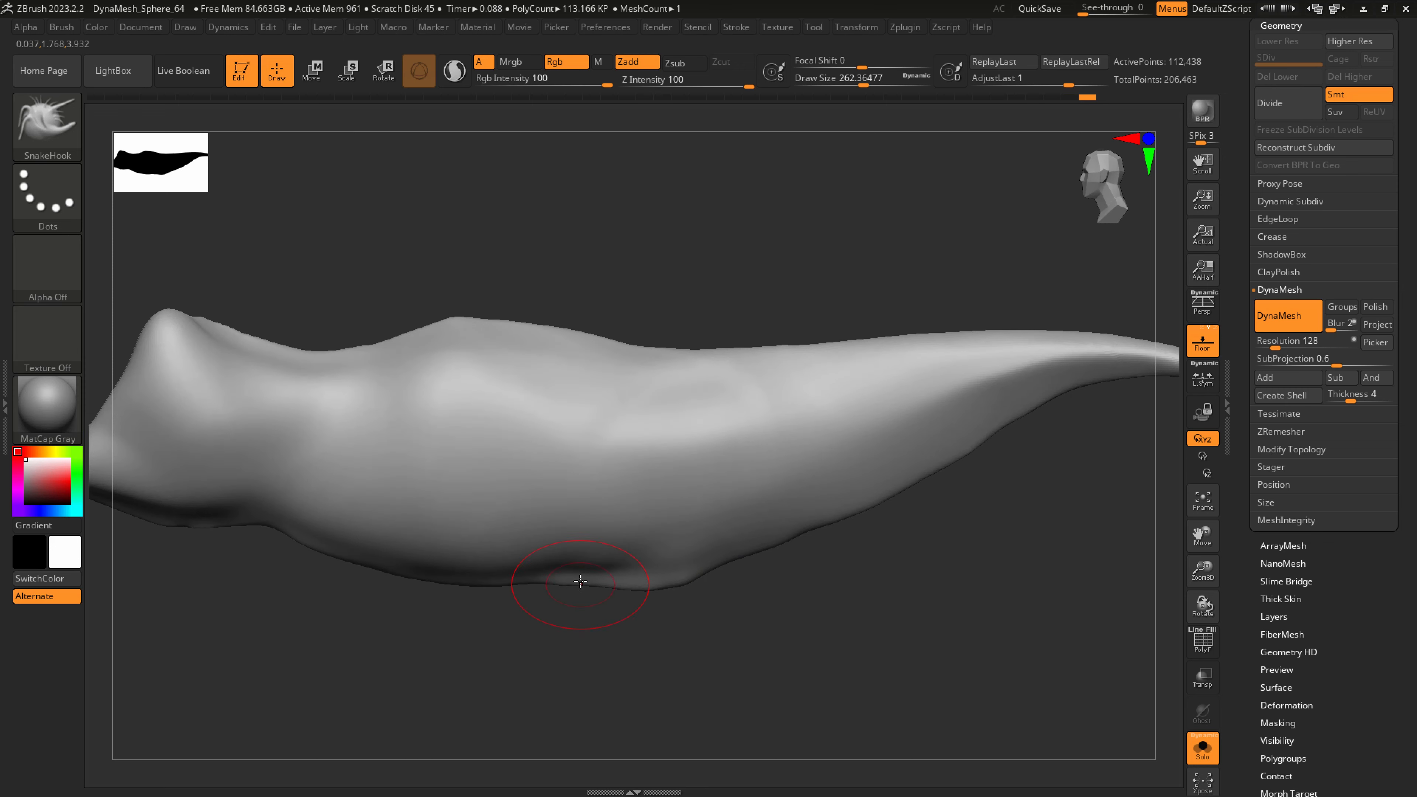
right_click_drag(550, 560, 563, 497)
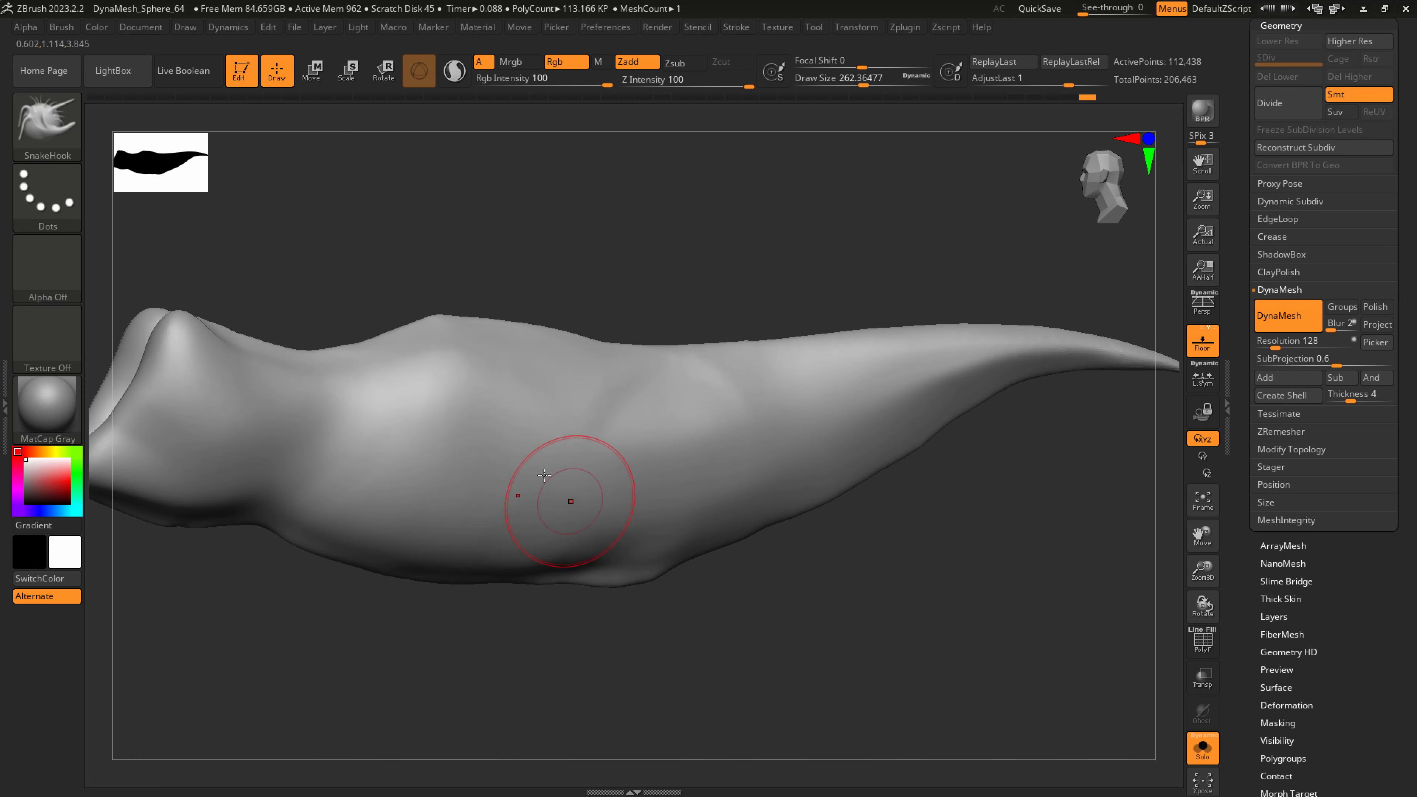
Build up volume on the flank with ClayBuildup at a draw size of about 167 and smooth it
key("b")
left_click(181, 146)
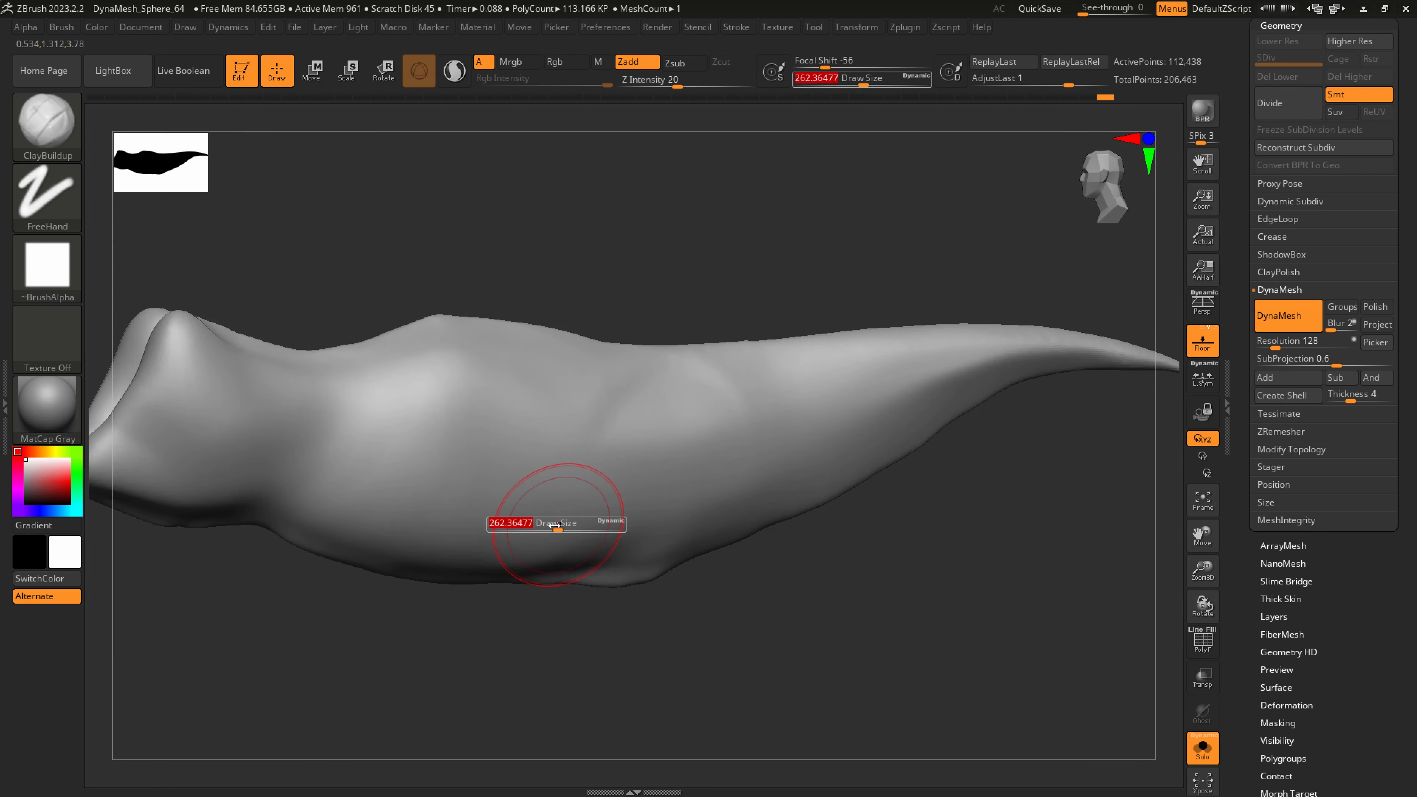
mouse_move(544, 481)
left_mouse_down()
mouse_move(418, 553)
mouse_move(458, 541)
mouse_move(473, 482)
mouse_move(555, 524)
left_mouse_up()
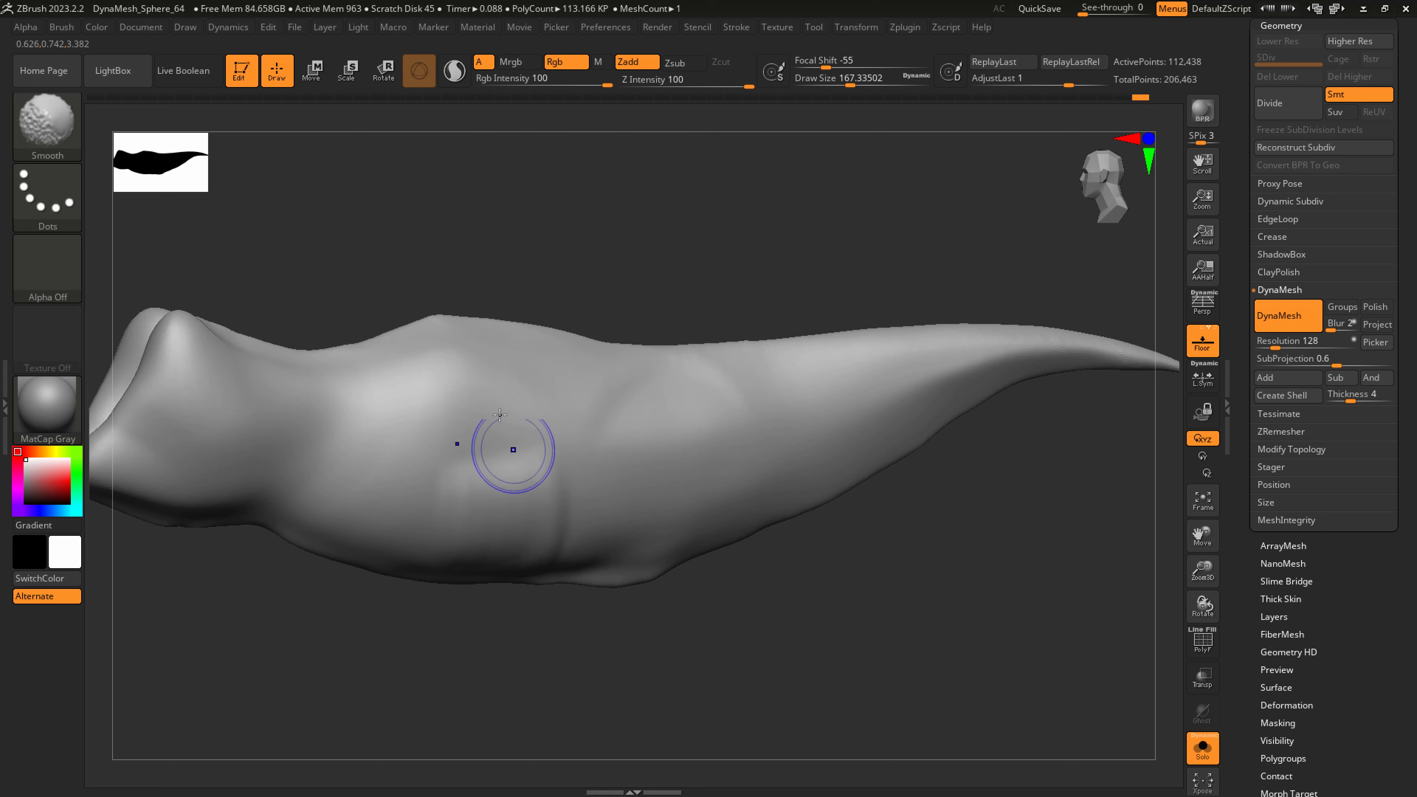
Carve the shoulder outline on the upper side of the body with DamStandard and smooth it at a draw size of about 251
key("b")
key("d")
key("s")
key("s")
left_click_drag(470, 389, 484, 389)
mouse_move(466, 458)
left_mouse_down()
mouse_move(470, 416)
mouse_move(402, 357)
left_mouse_up()
right_click_drag(365, 403, 427, 411)
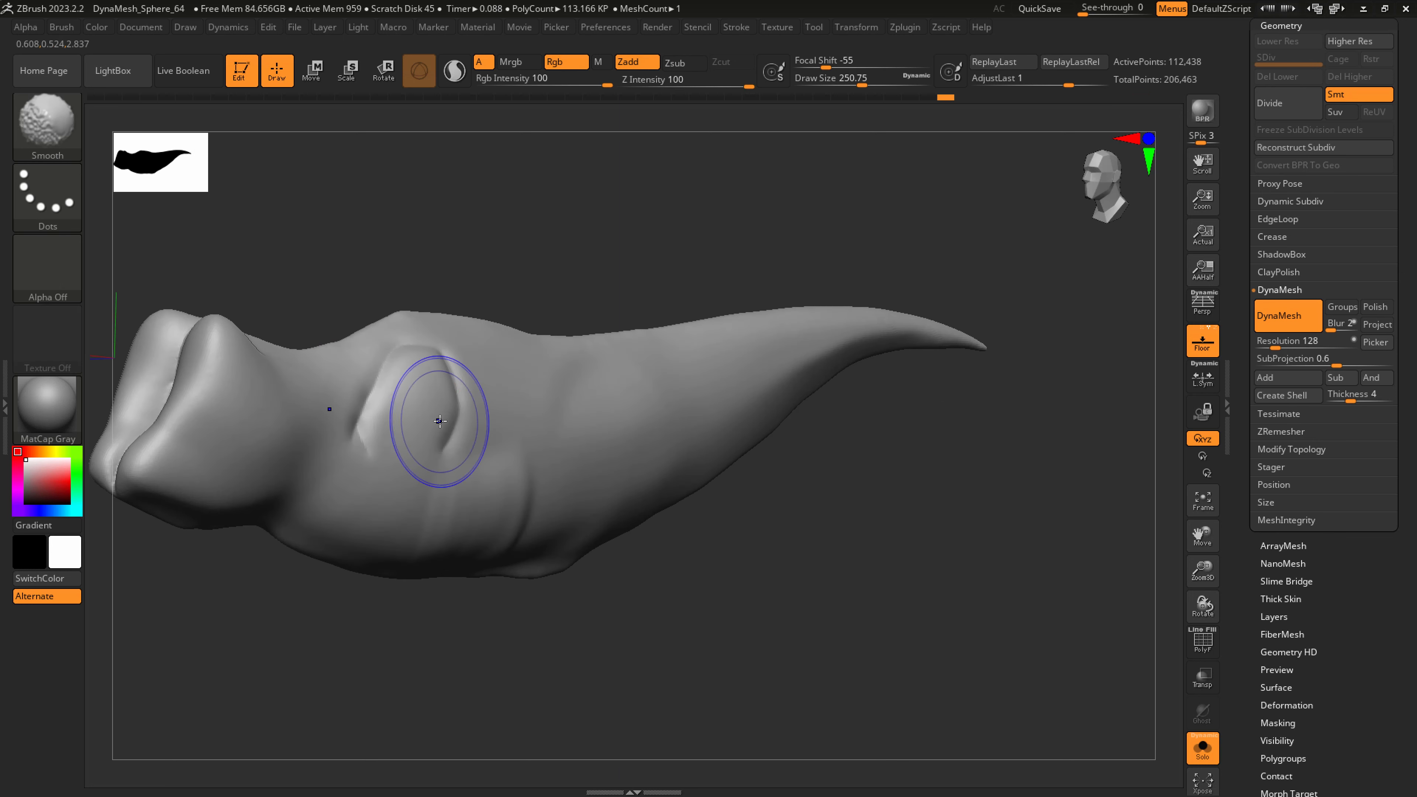
left_click_drag(427, 412, 367, 444, "shift")
right_click_drag(377, 464, 391, 347)
left_click_drag(383, 335, 390, 391, "shift")
right_click_drag(390, 391, 472, 392)
right_click_drag(509, 304, 513, 379)
Pull the chest downward with SnakeHook at a draw size of about 318 and smooth the shoulder and neck area
right_click_drag(644, 498, 648, 507, "alt")
key("b")
key("s")
key("h")
key("s")
mouse_move(421, 519)
left_mouse_down()
mouse_move(459, 538)
mouse_move(615, 511)
left_mouse_up()
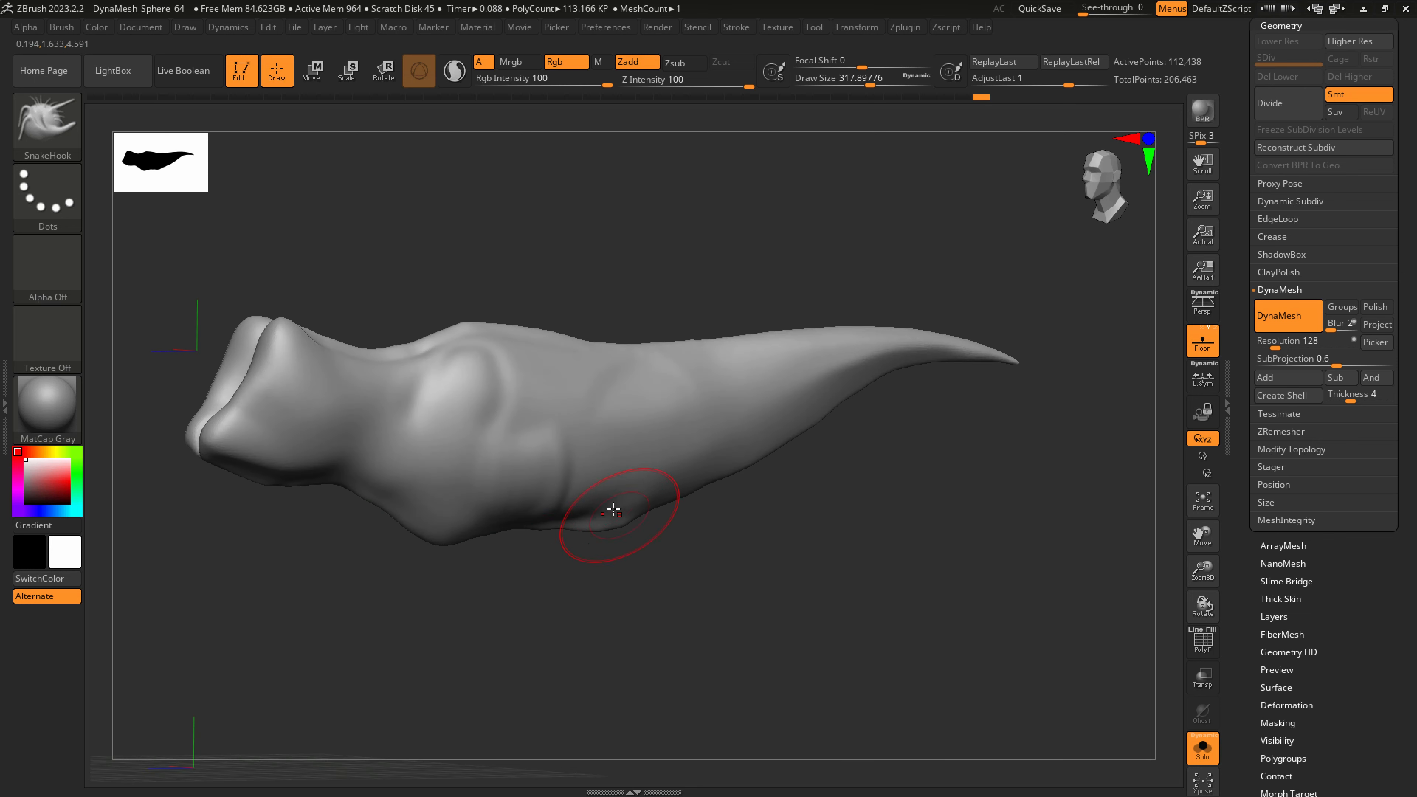
key("shift")
left_click_drag(406, 427, 485, 420, "shift")
left_click_drag(564, 558, 485, 592)
left_click_drag(280, 371, 413, 402, "shift")
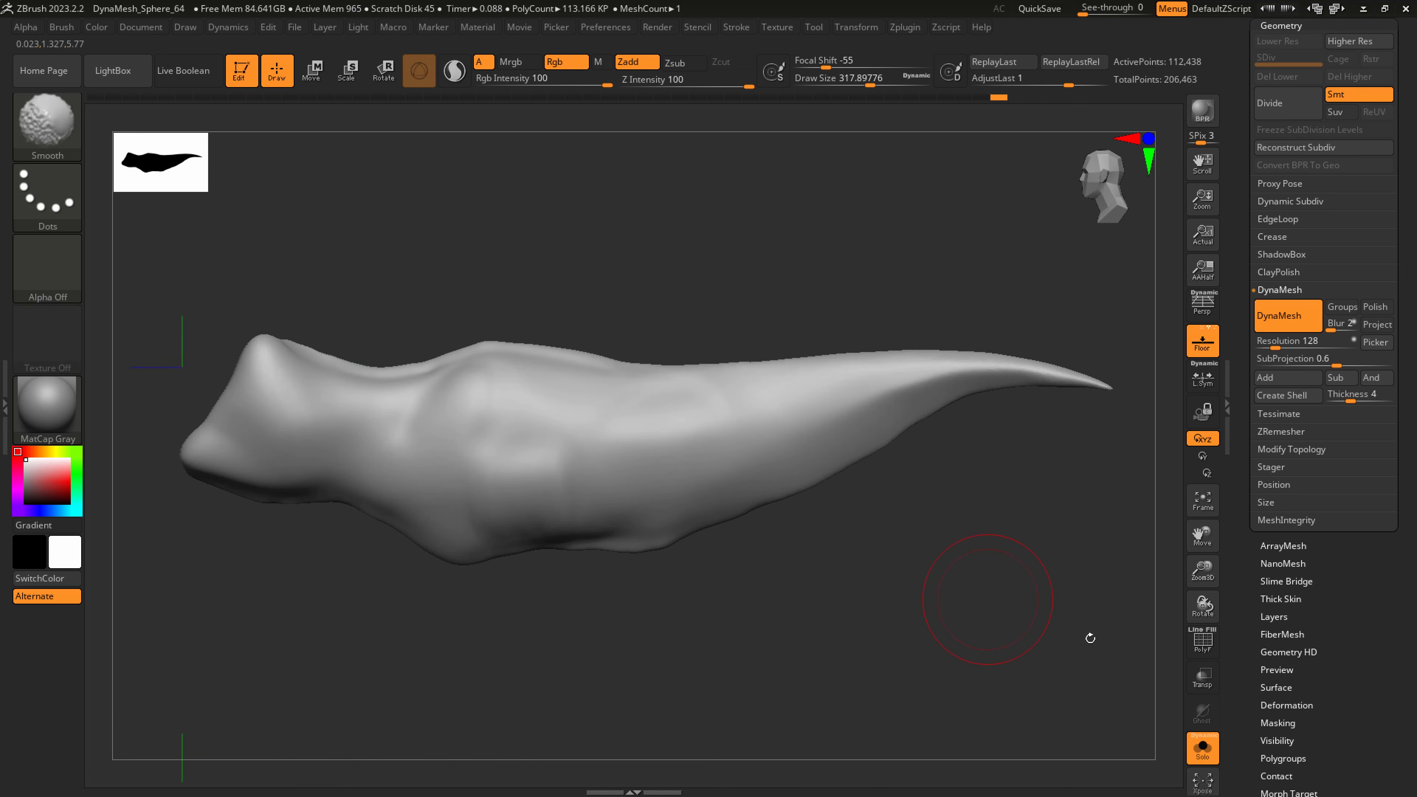
Show all parts again, adjust the belly line with SnakeHook at a draw size of about 724, and save the project
left_click(1203, 752)
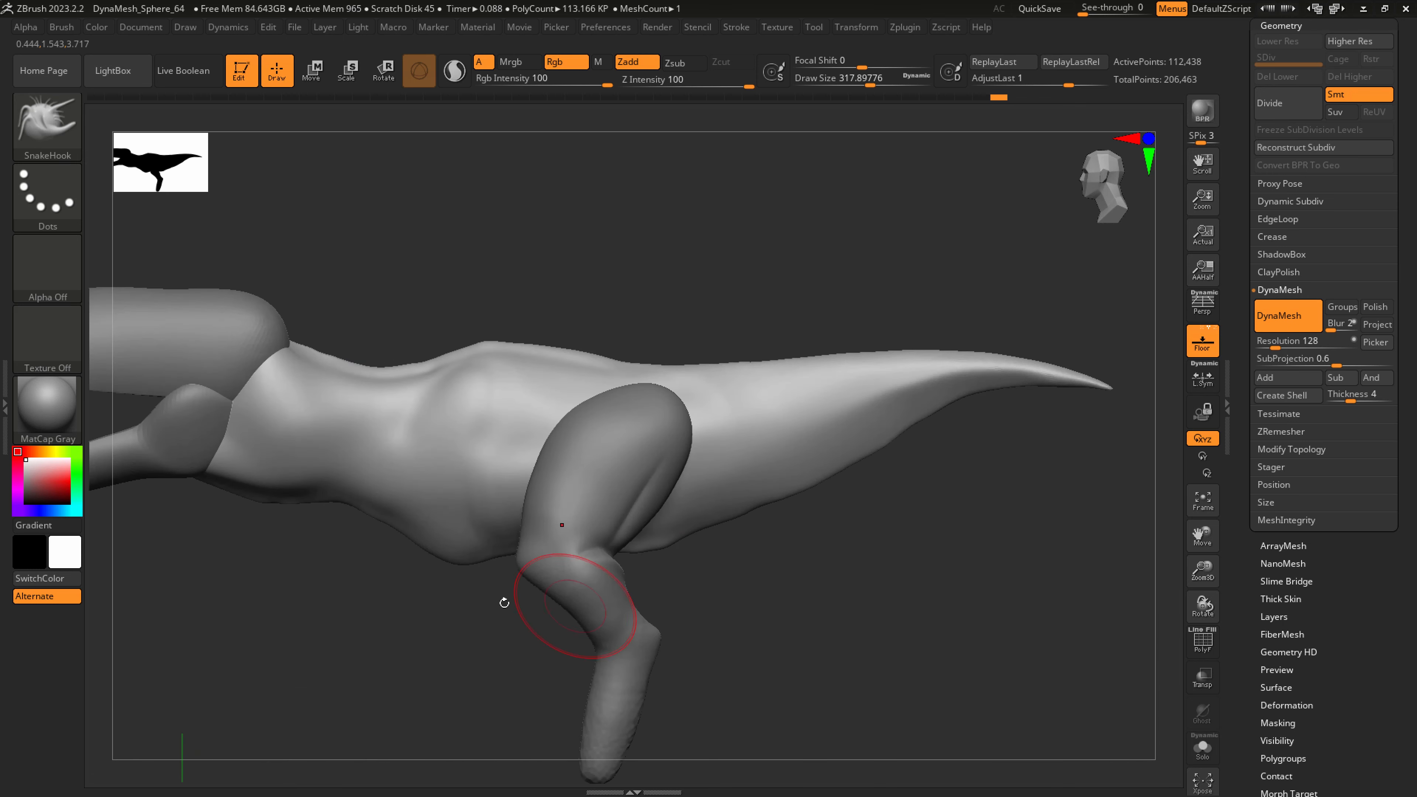
key("bracketright")
key("s")
left_click_drag(625, 549, 647, 549)
left_click_drag(674, 536, 679, 553)
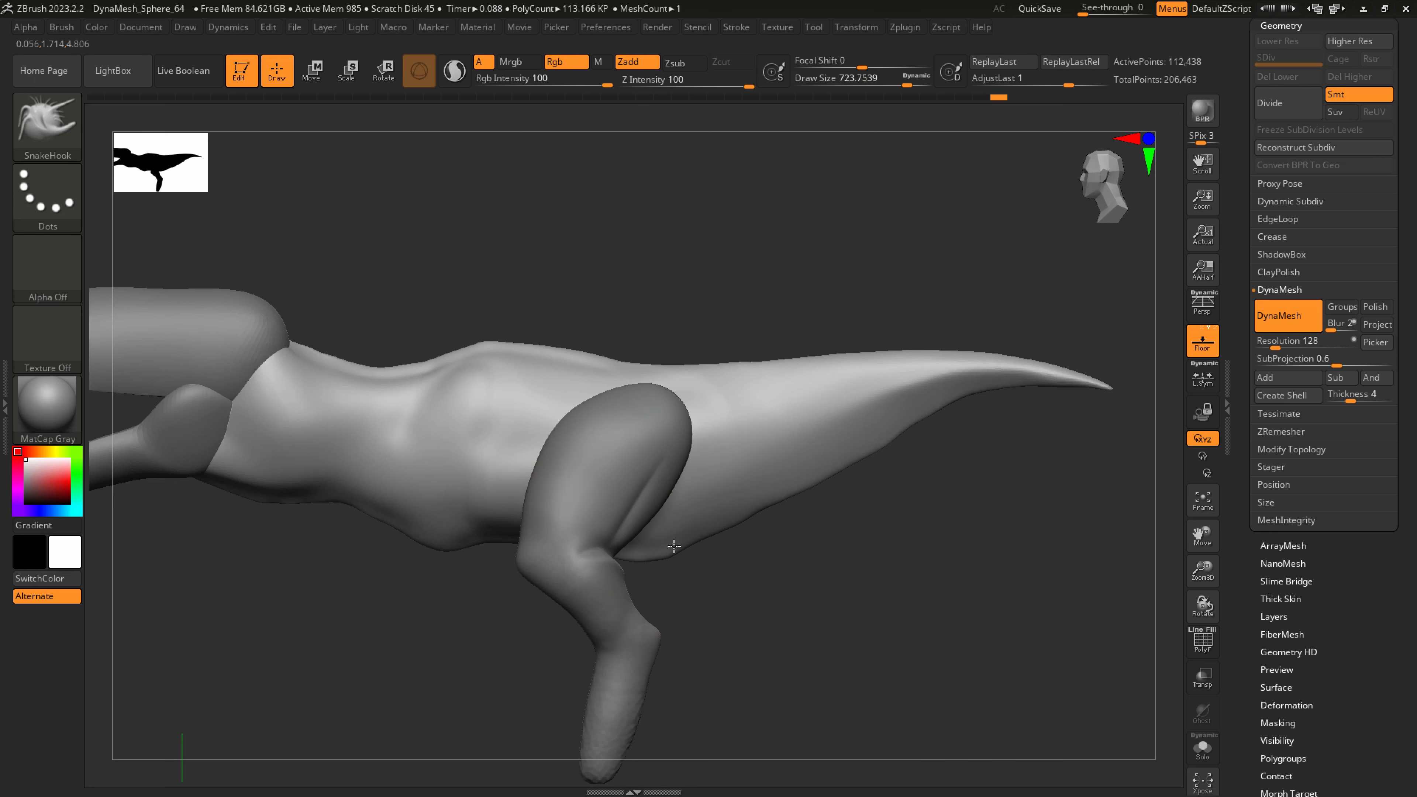
right_click_drag(673, 546, 697, 475)
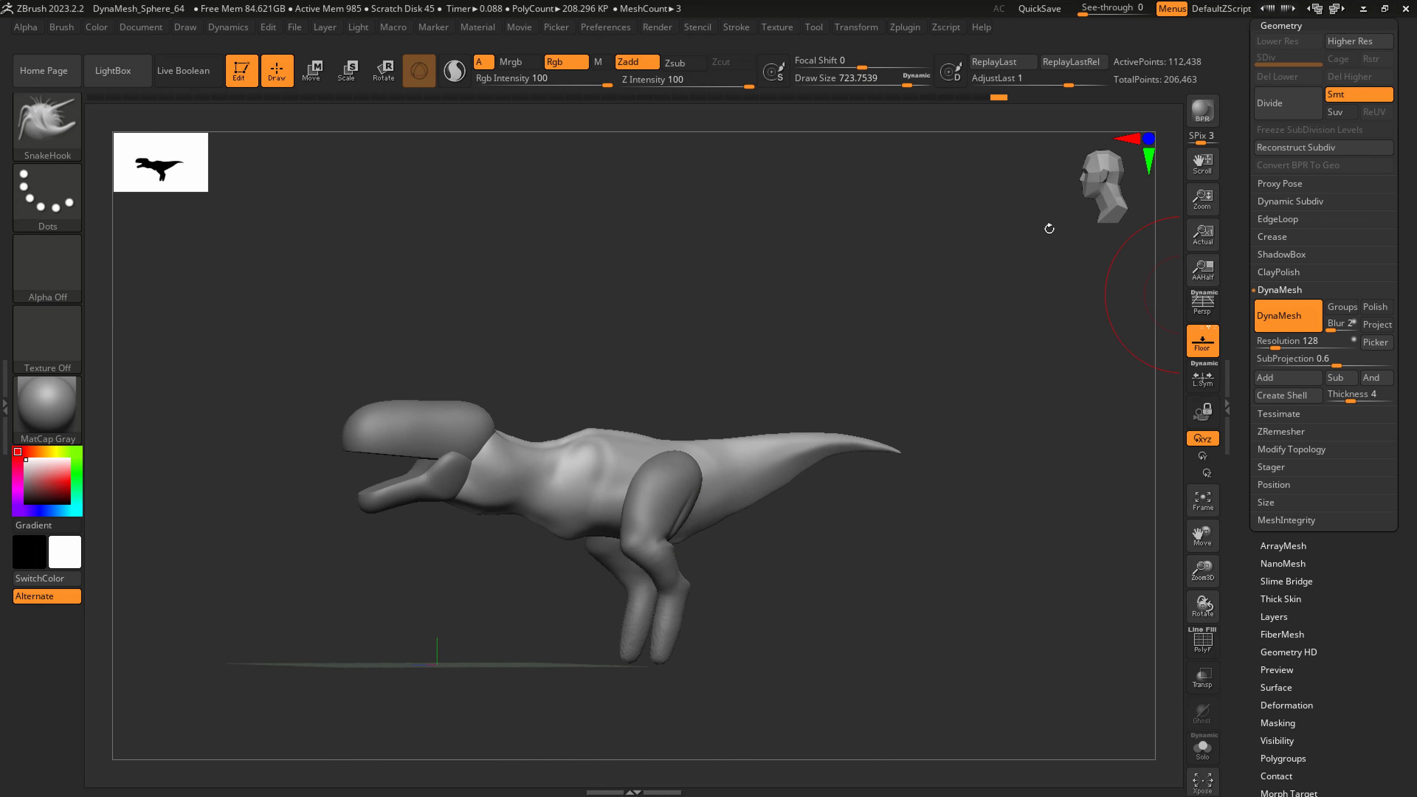
key("ctrl+s")
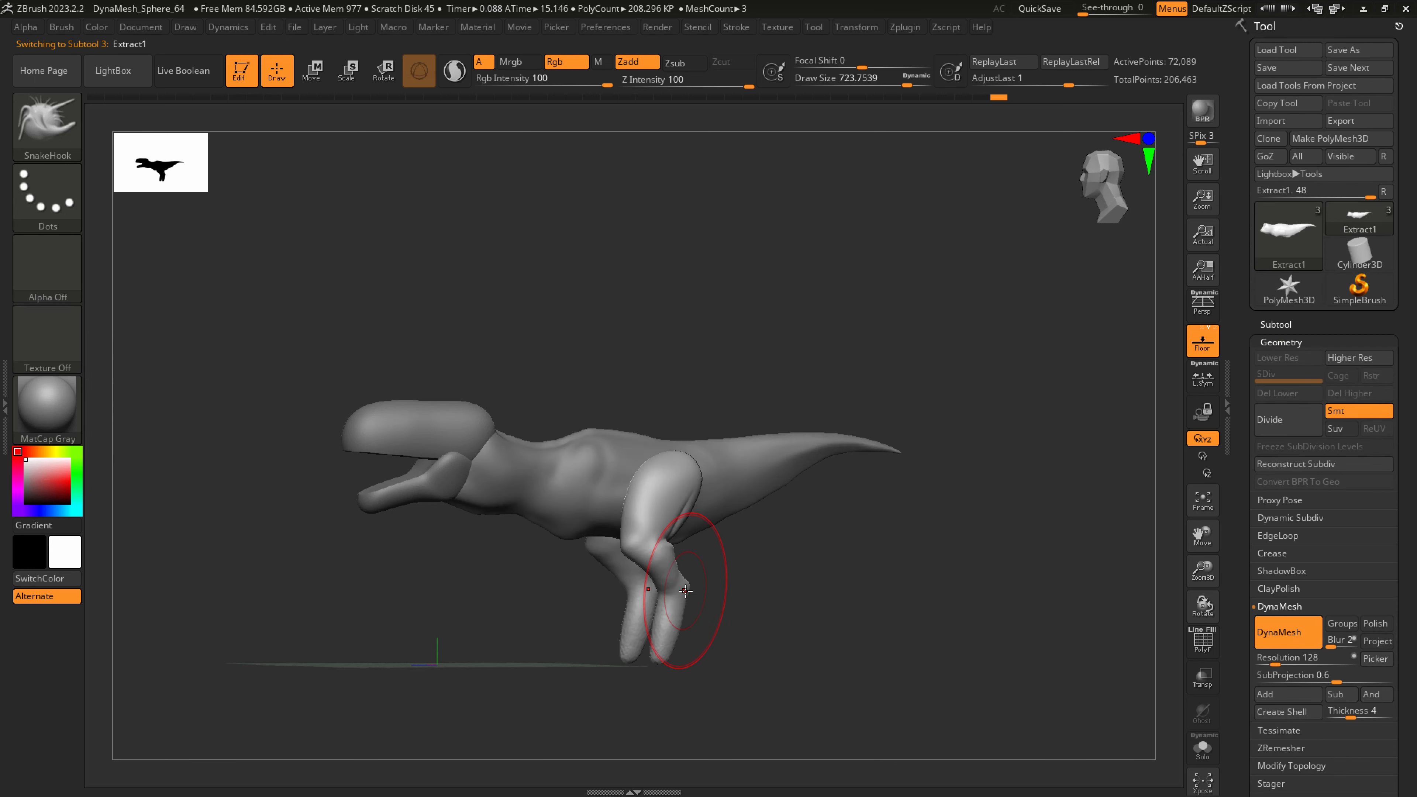
Select the legs and square off the front of the lower leg's end with SnakeHook at a draw size of about 202
right_click_drag(682, 595, 667, 652)
right_click_drag(661, 705, 787, 789, "shift")
key("s")
mouse_move(638, 653)
left_mouse_down()
mouse_move(607, 652)
mouse_move(636, 635)
left_mouse_up()
key("s")
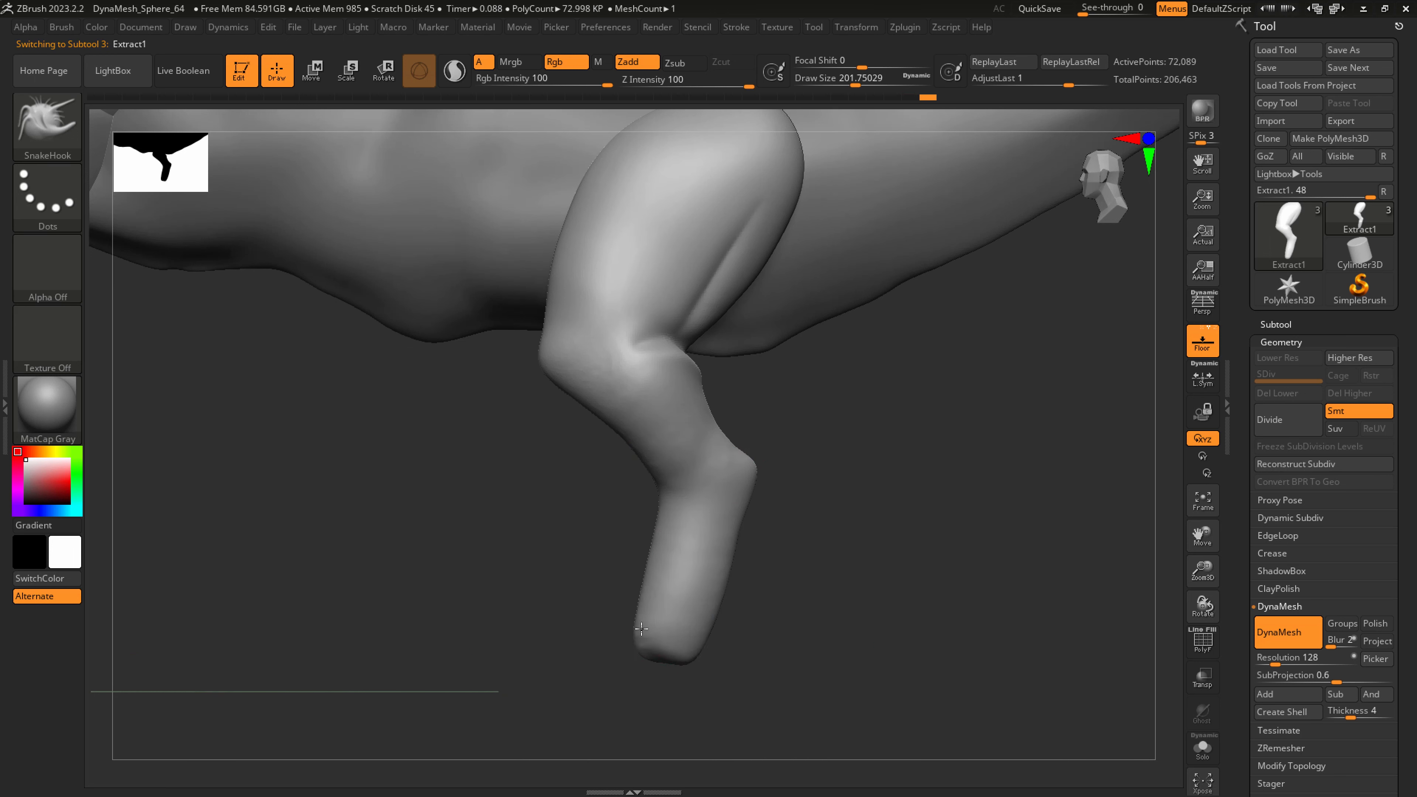
right_click_drag(656, 627, 719, 639)
left_click_drag(656, 628, 599, 637)
right_click_drag(604, 641, 560, 658)
right_click_drag(680, 646, 668, 676, "ctrl")
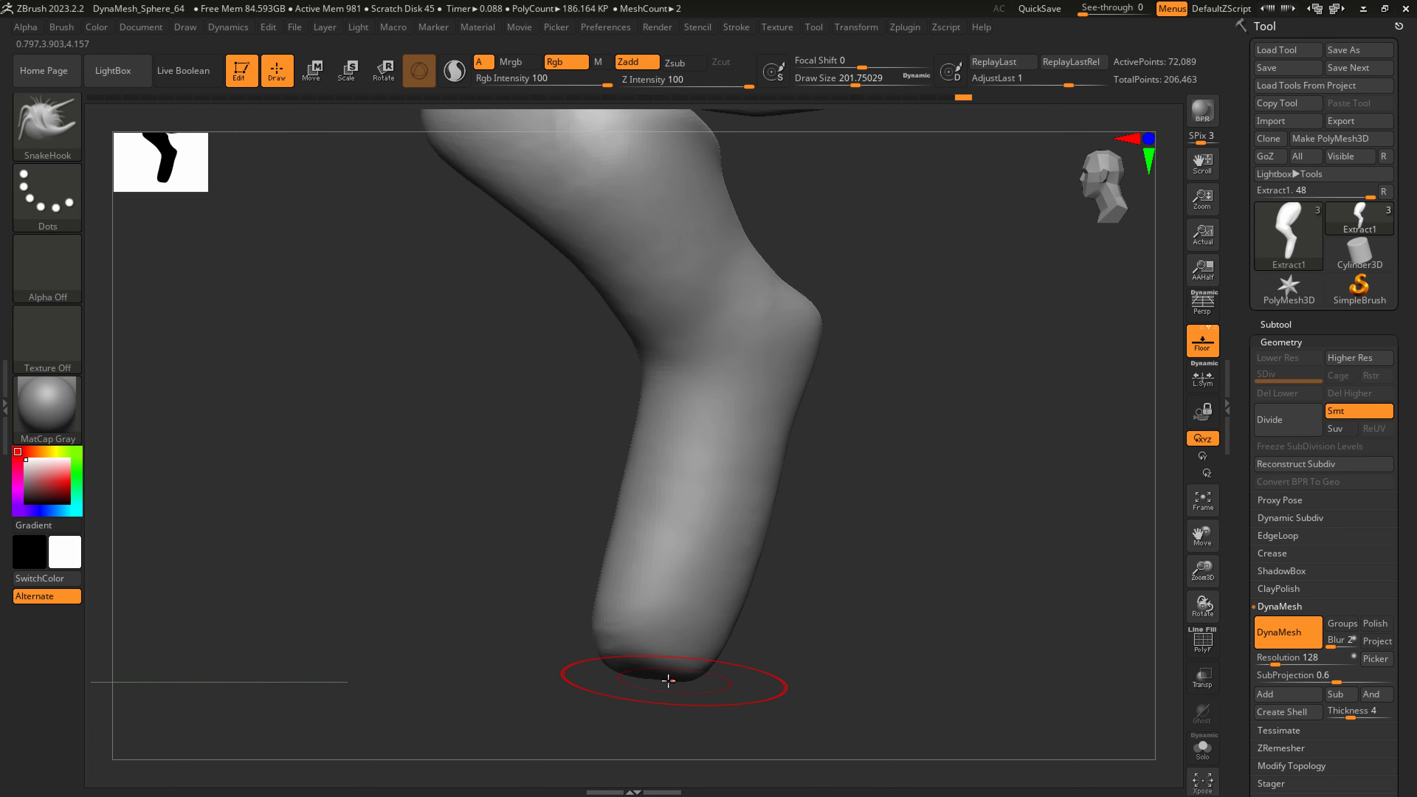
Flatten and extend the foot end of the leg with SnakeHook at a draw size of about 154, smoothing the shin
key("s")
left_click_drag(668, 680, 662, 679)
mouse_move(661, 680)
left_mouse_down()
mouse_move(661, 718)
mouse_move(708, 722)
left_mouse_up()
right_click_drag(643, 704, 695, 692)
left_click_drag(587, 717, 548, 716)
left_click_drag(534, 578, 539, 461, "shift")
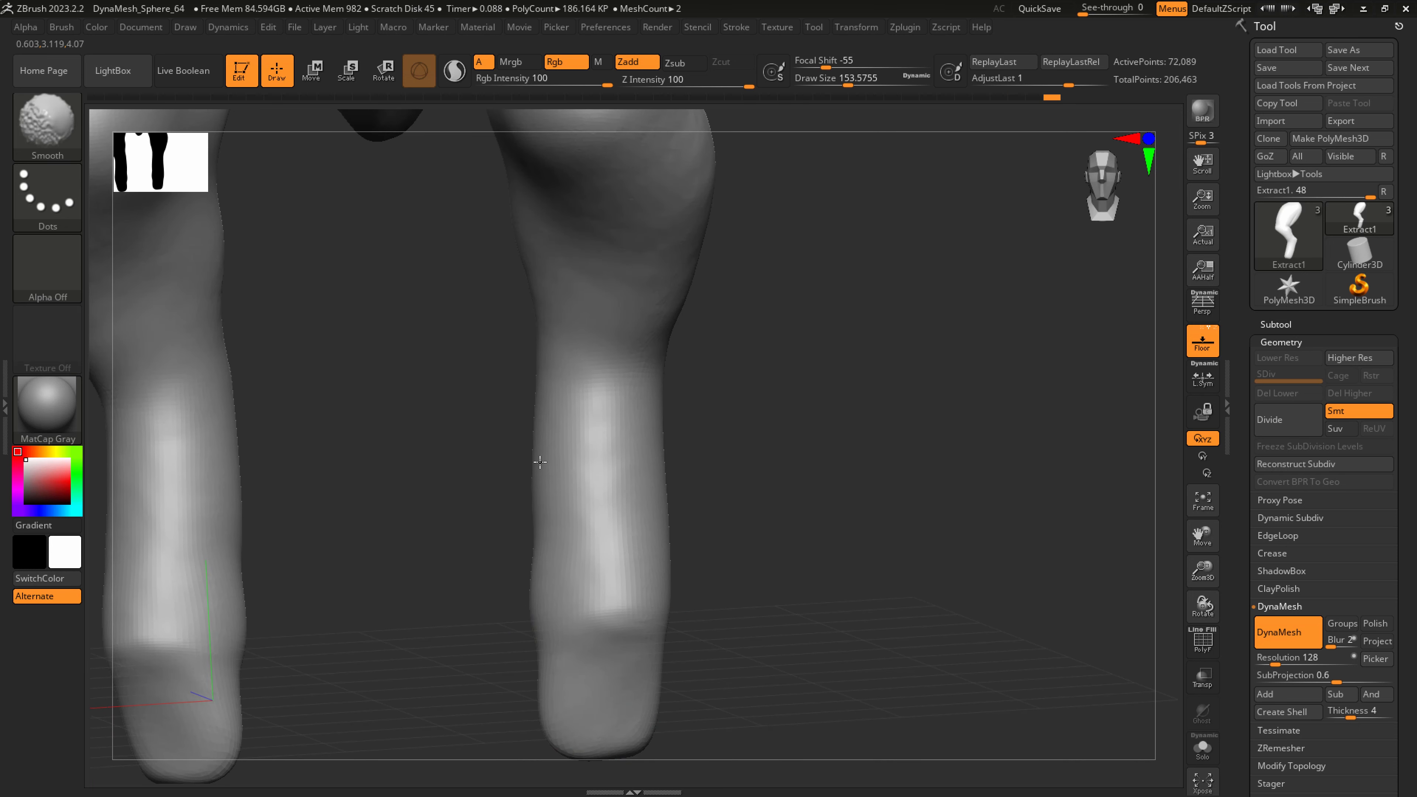
Refine the contour around the ankle joint with SnakeHook at a draw size of about 158
right_click_drag(656, 464, 626, 449)
key("s")
mouse_move(607, 313)
left_mouse_down()
mouse_move(628, 310)
mouse_move(624, 280)
mouse_move(611, 310)
left_mouse_up()
key("s")
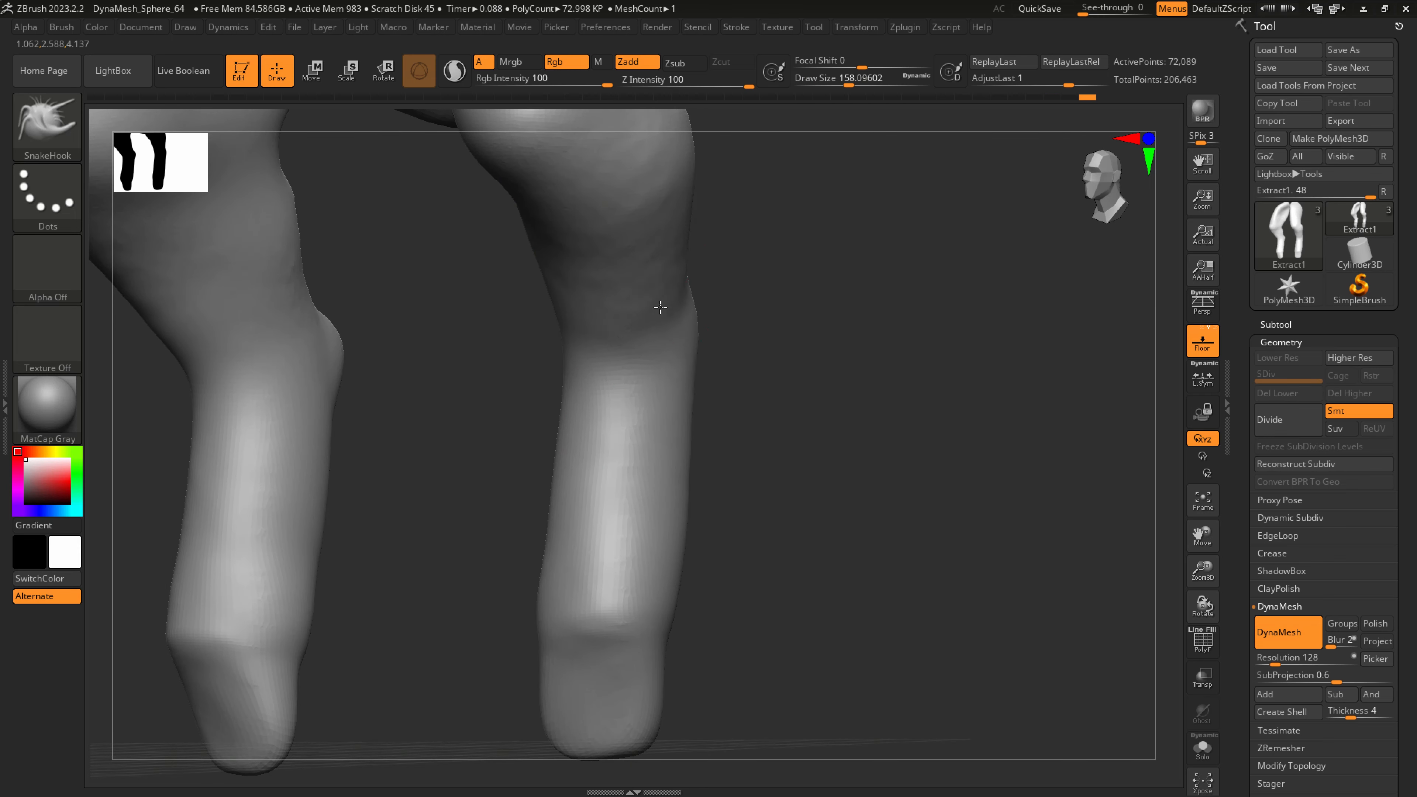
right_click_drag(620, 475, 602, 438, "ctrl")
Shape the sole outline from below with SnakeHook at a draw size of about 108
right_click_drag(651, 547, 640, 391)
key("s")
mouse_move(645, 620)
left_mouse_down()
mouse_move(652, 598)
mouse_move(618, 583)
mouse_move(687, 607)
left_mouse_up()
left_click_drag(647, 599, 646, 579)
mouse_move(745, 533)
right_mouse_down()
mouse_move(753, 446)
mouse_move(756, 481)
right_mouse_up()
right_click_drag(788, 566, 795, 467, "alt")
mouse_move(634, 537)
left_mouse_down()
mouse_move(649, 570)
mouse_move(687, 528)
mouse_move(689, 502)
mouse_move(618, 529)
left_mouse_up()
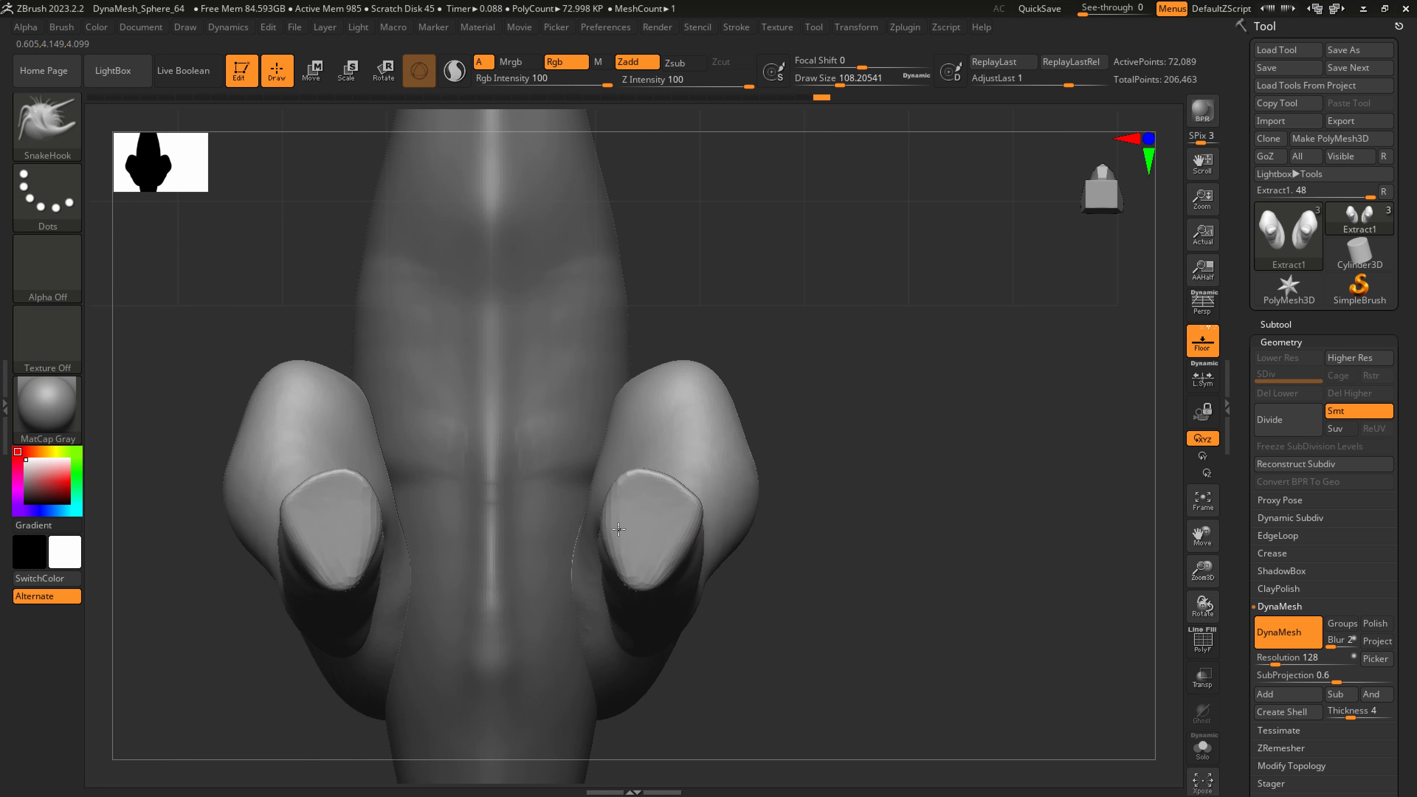
Widen the back of the sole with SnakeHook, remesh the legs with DynaMesh, and adjust the front inner edge
mouse_move(669, 578)
left_mouse_down()
mouse_move(622, 577)
mouse_move(753, 543)
left_mouse_up()
left_click_drag(847, 626, 984, 498, "ctrl")
left_click_drag(615, 500, 612, 486)
Draw a mirrored inner toe tube forward from the sole with the CurveTube brush at a draw size of about 54
left_click(68, 138)
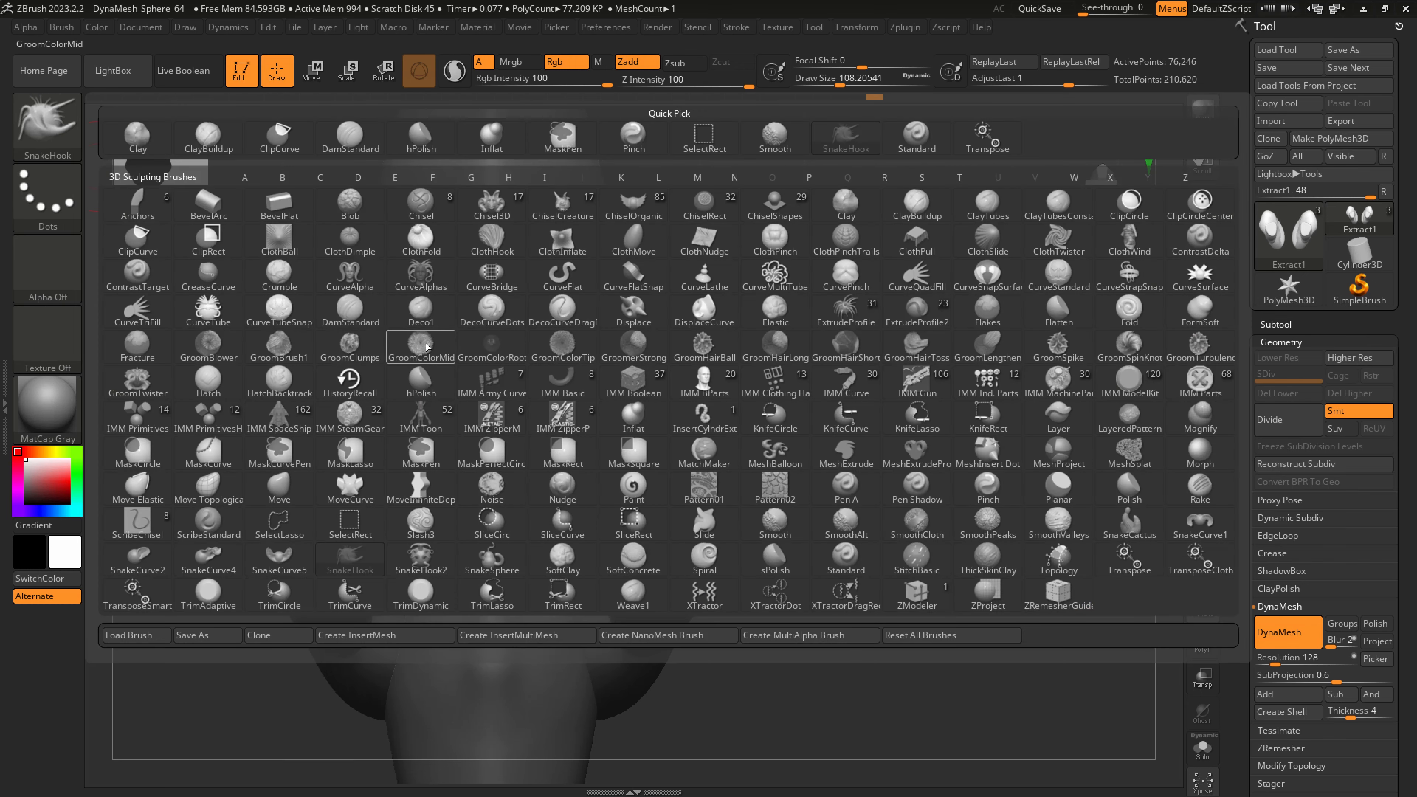
left_click(218, 314)
key("s")
left_click_drag(620, 483, 607, 483)
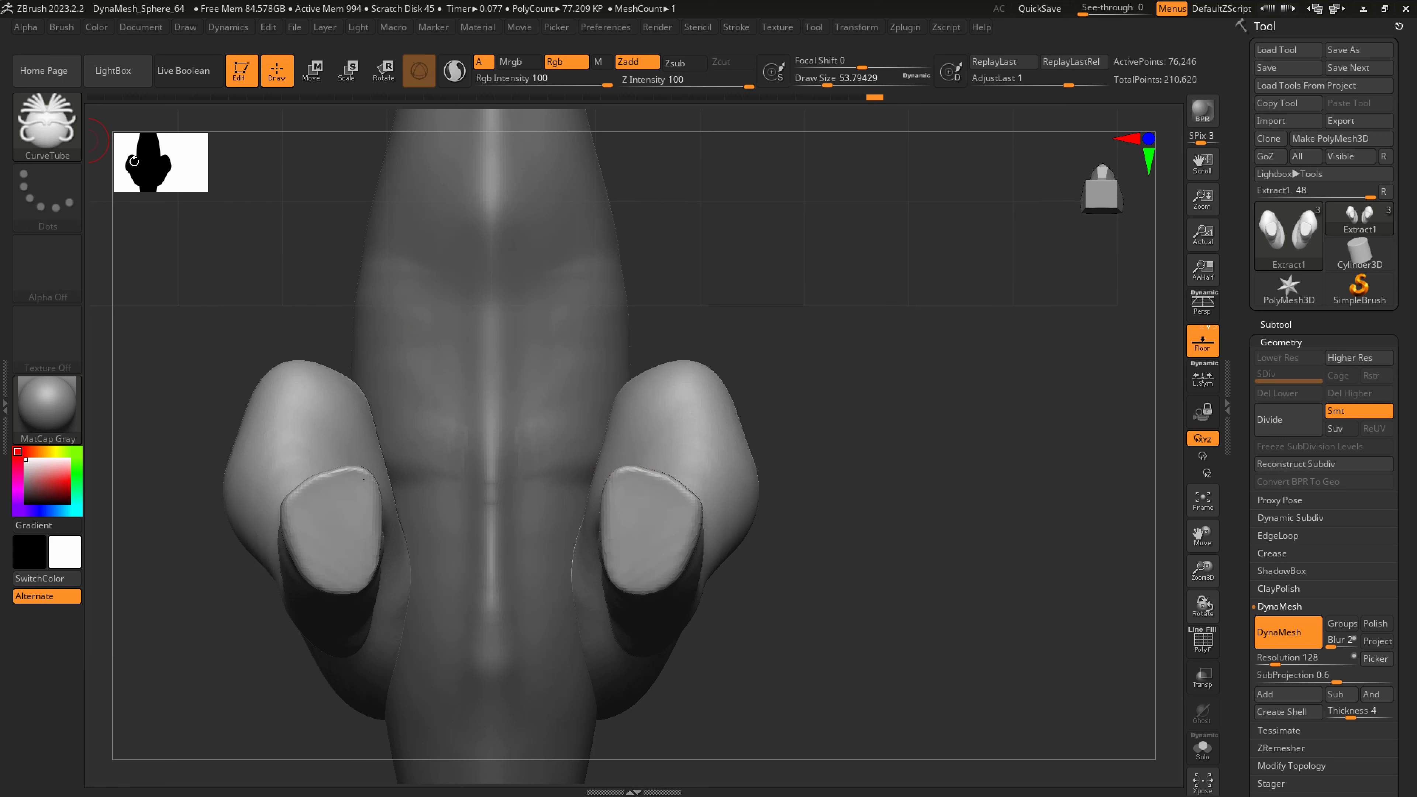
left_click_drag(624, 373, 635, 299)
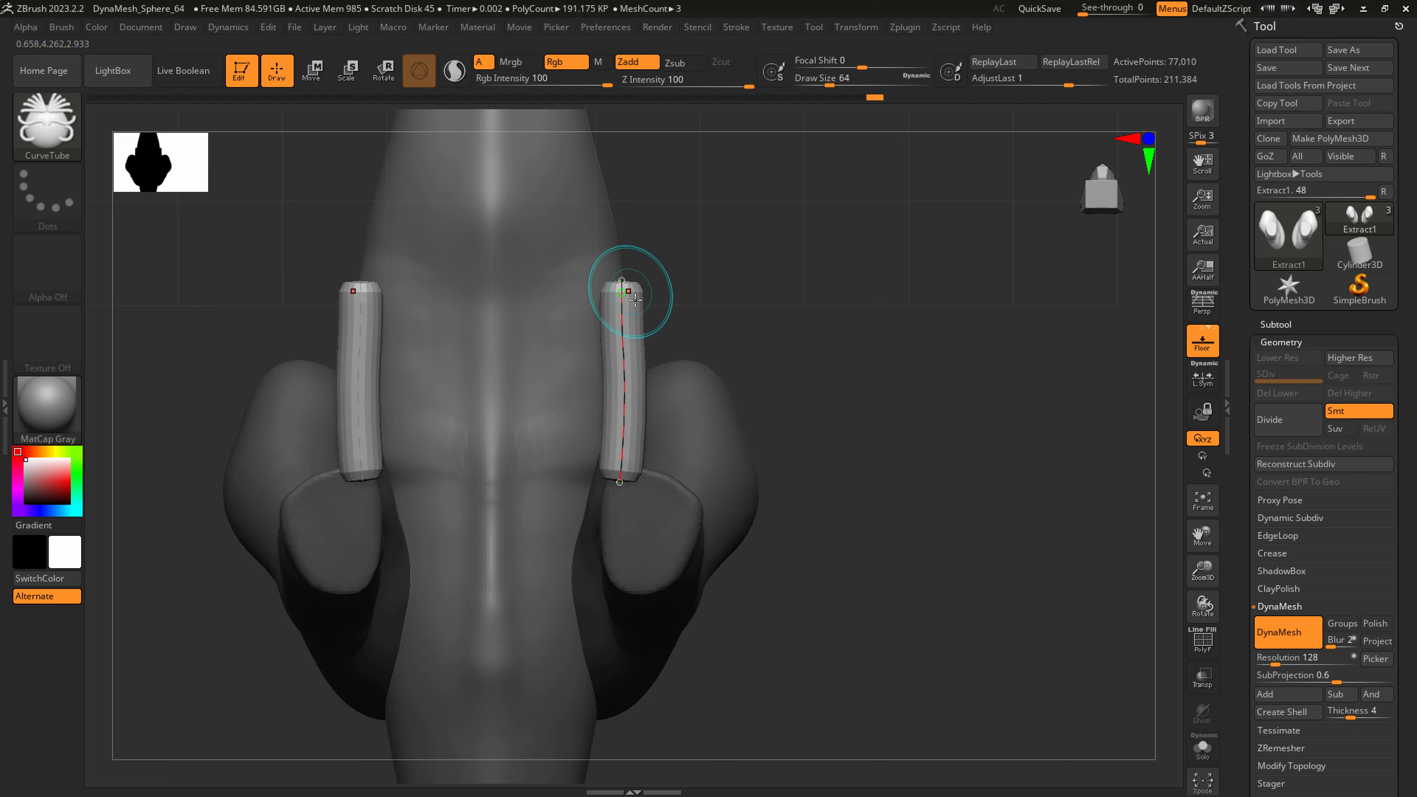
Redraw the mirrored inner toe tube forward from the sole with CurveTube at a draw size of about 54, and move it into the foot's thickness
left_click(614, 495)
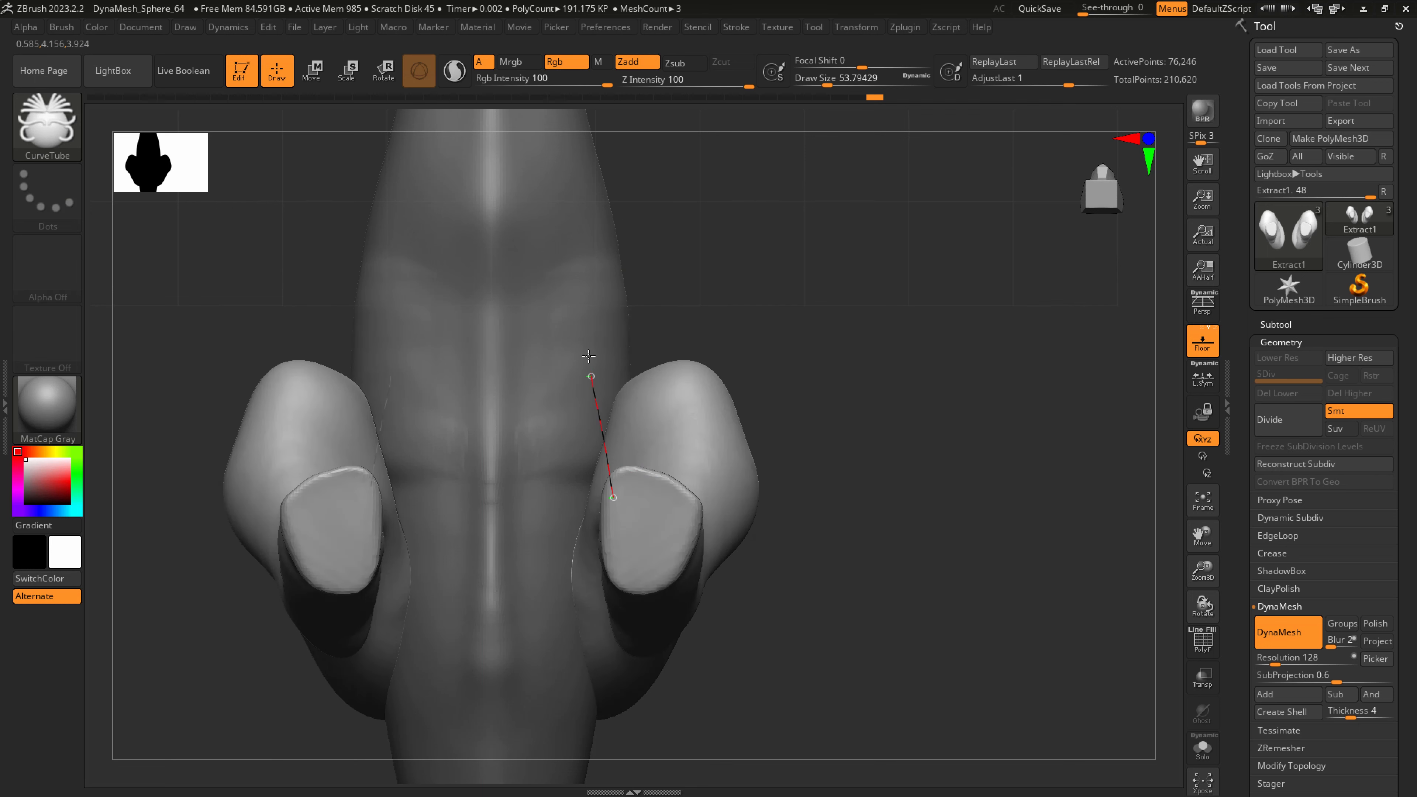
left_click_drag(589, 356, 586, 322)
mouse_move(642, 497)
right_mouse_down()
mouse_move(611, 427)
mouse_move(680, 472)
mouse_move(624, 400)
mouse_move(589, 292)
right_mouse_up()
left_click(314, 78)
right_click_drag(490, 335, 467, 149)
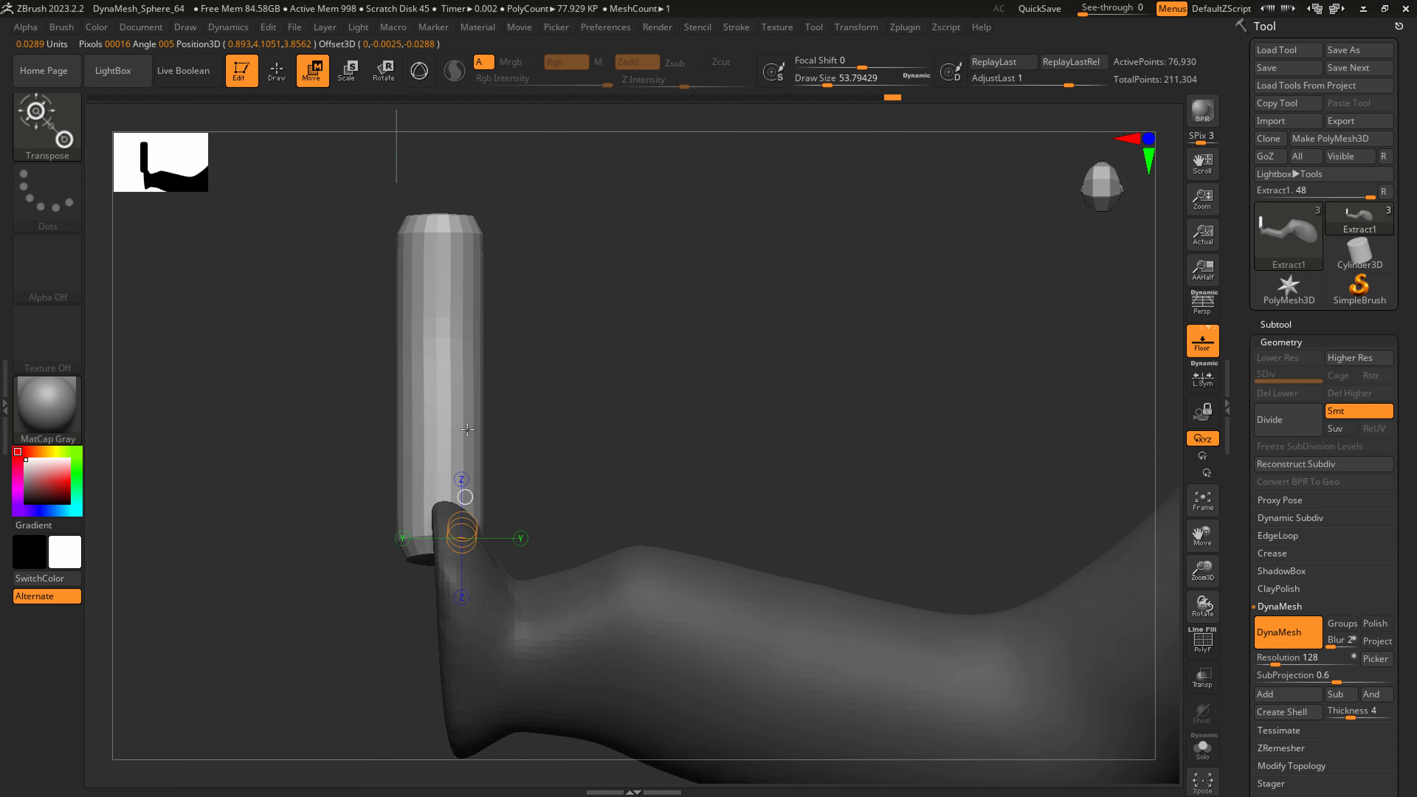
left_click(420, 72)
left_click_drag(520, 480, 566, 510)
mouse_move(566, 510)
right_mouse_down()
mouse_move(547, 503)
mouse_move(572, 485)
right_mouse_up()
key("q")
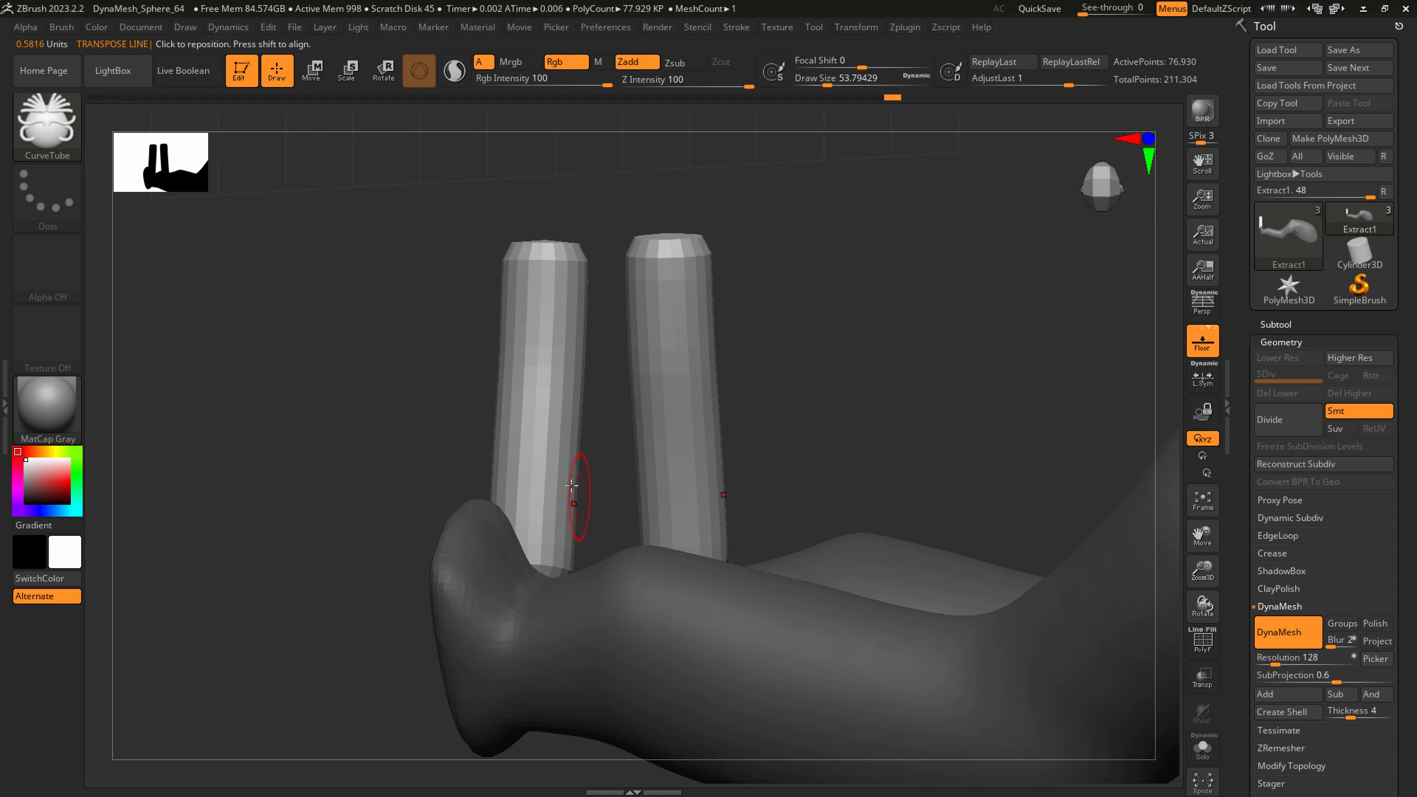
Duplicate the inner toe tube twice and fan the copies outward from the sole as the middle and outer toes
key("s")
mouse_move(540, 488)
left_mouse_down()
mouse_move(575, 487)
mouse_move(554, 475)
left_mouse_up()
mouse_move(555, 474)
right_mouse_down()
mouse_move(622, 377)
mouse_move(661, 417)
mouse_move(686, 415)
mouse_move(658, 419)
right_mouse_up()
key("w")
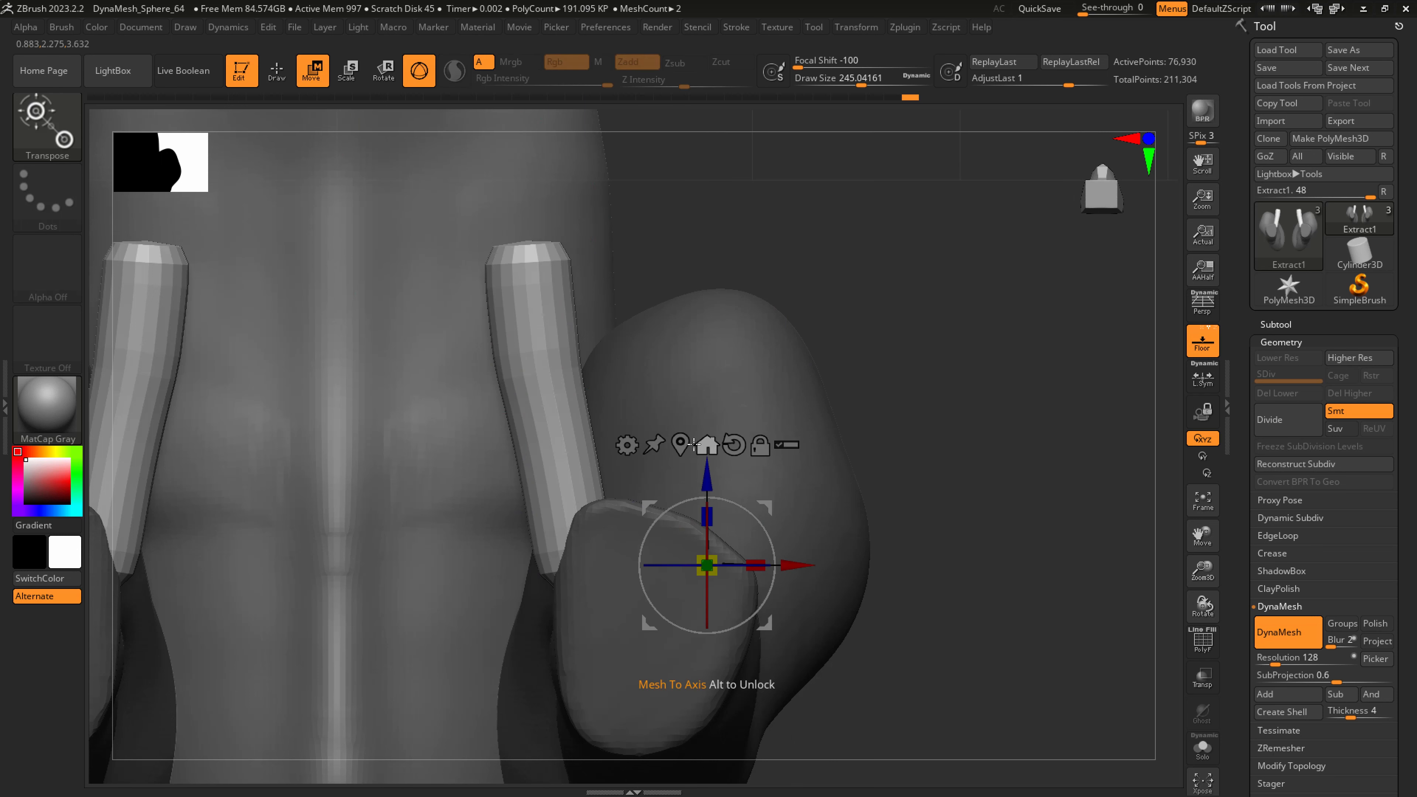
left_click_drag(606, 356, 750, 358, "ctrl")
mouse_move(731, 360)
left_mouse_down()
mouse_move(838, 412)
mouse_move(940, 430)
left_mouse_up()
left_click(948, 441, "ctrl")
key("q")
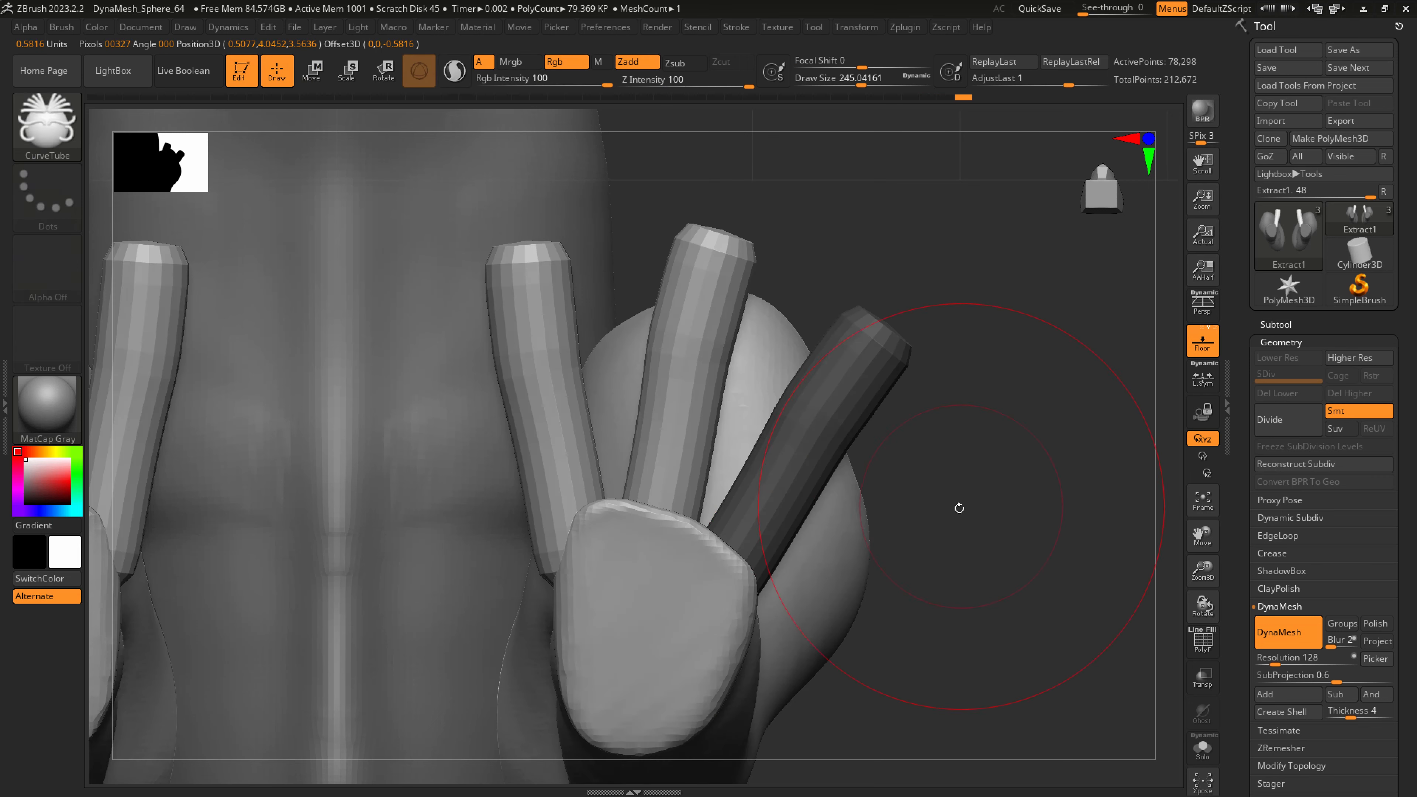
Fuse the three toe tubes with the sole using DynaMesh and smooth the joints between them
left_click_drag(1030, 499, 972, 527, "ctrl")
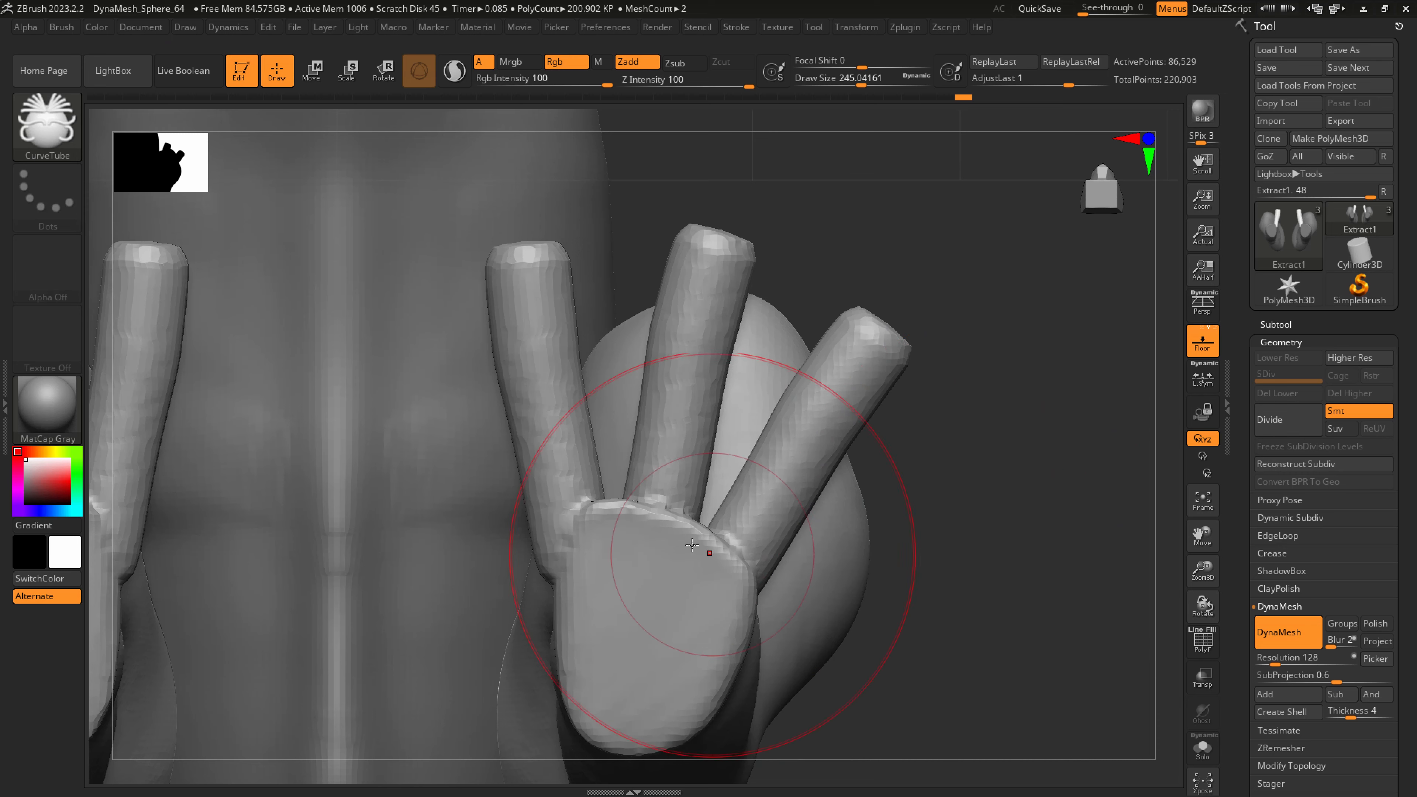
mouse_move(692, 545)
left_mouse_down("shift")
mouse_move(614, 517)
mouse_move(659, 431)
left_mouse_up("shift")
right_click_drag(651, 486, 707, 619)
Adjust the toes' profile from the side with the SnakeHook brush at a draw size of about 163
key("s")
left_click_drag(735, 327, 697, 322)
mouse_move(781, 330)
right_mouse_down()
mouse_move(684, 315)
mouse_move(769, 326)
right_mouse_up()
key("b")
key("s")
key("h")
key("s")
mouse_move(769, 328)
left_mouse_down()
mouse_move(828, 324)
mouse_move(814, 297)
mouse_move(778, 291)
left_mouse_up()
key("ctrl+z")
key("s")
left_click_drag(786, 266, 802, 214)
right_click_drag(873, 219, 922, 218)
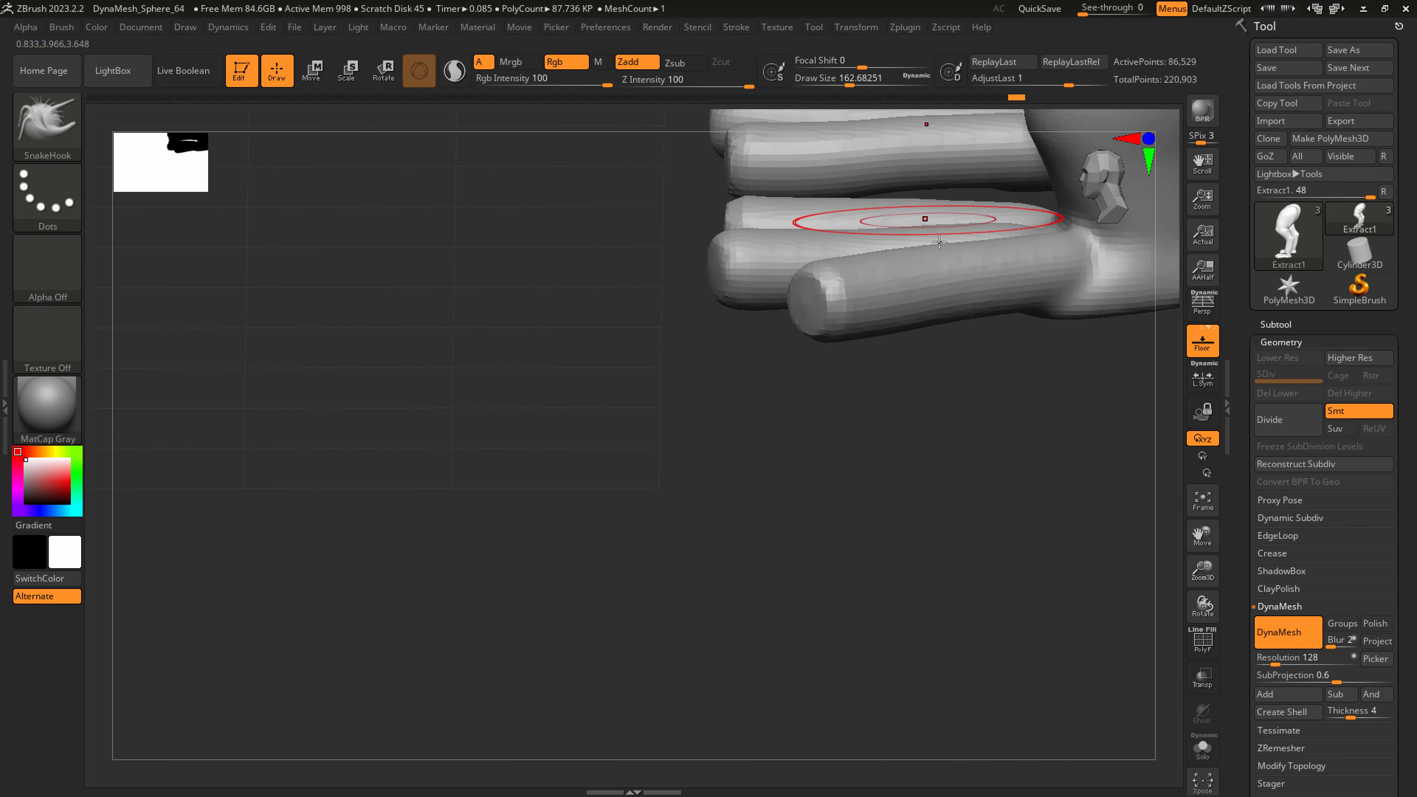
left_click_drag(965, 204, 968, 215)
mouse_move(958, 234)
right_mouse_down()
mouse_move(938, 308)
mouse_move(904, 268)
mouse_move(894, 222)
right_mouse_up()
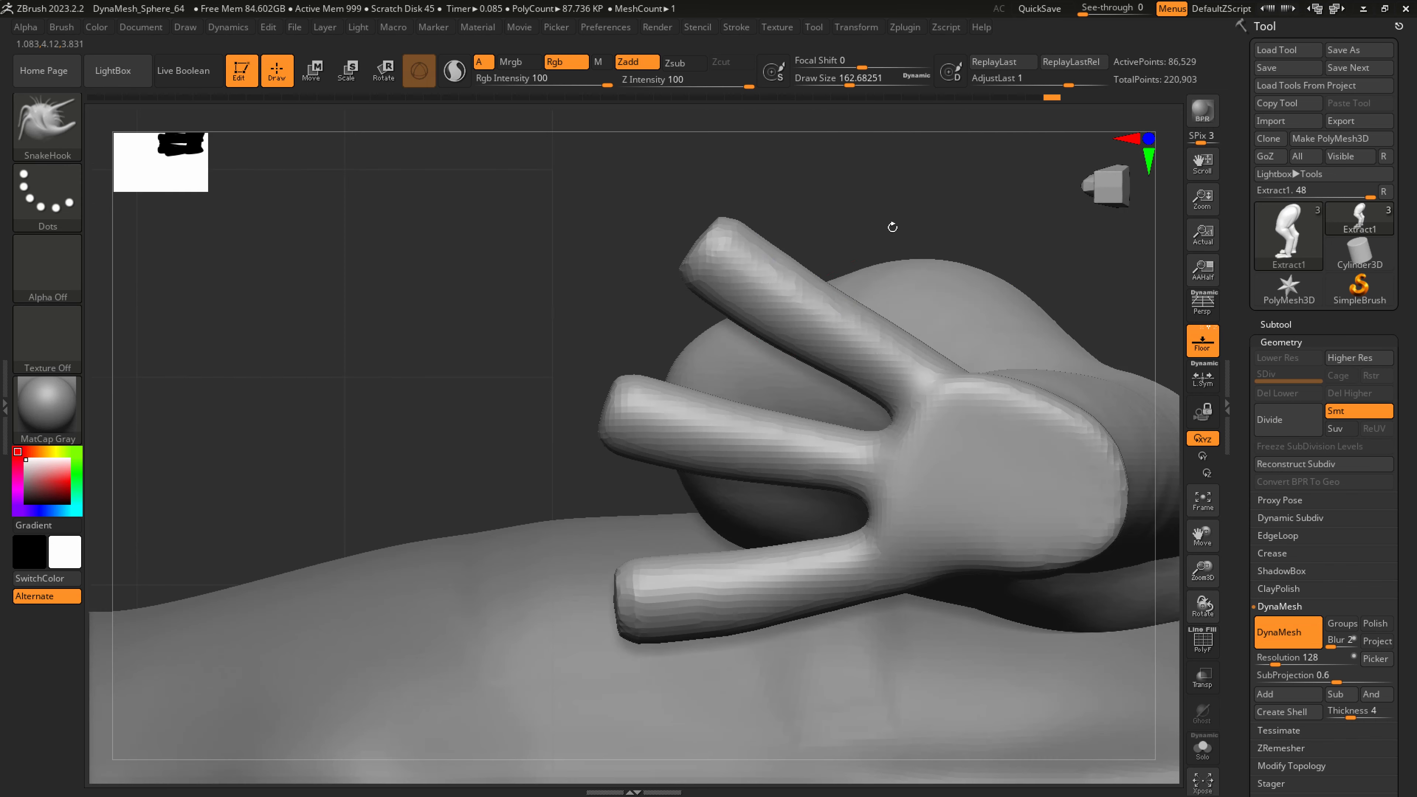
Shorten the three toes by pushing their tips back with SnakeHook at draw sizes of about 187 and 158, and smooth them
key("bracketright")
left_click_drag(756, 255, 775, 279)
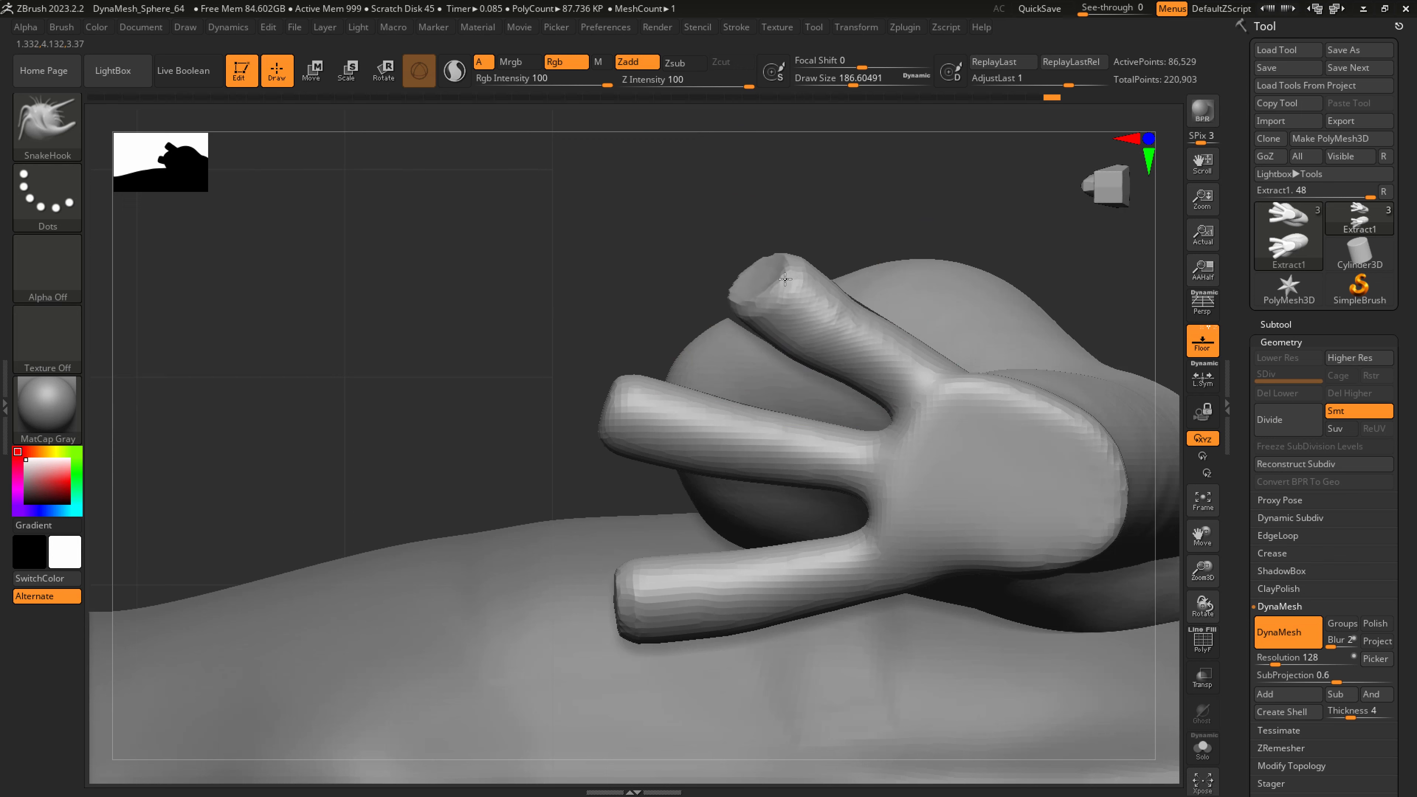
key("bracketleft")
left_click_drag(642, 405, 706, 431)
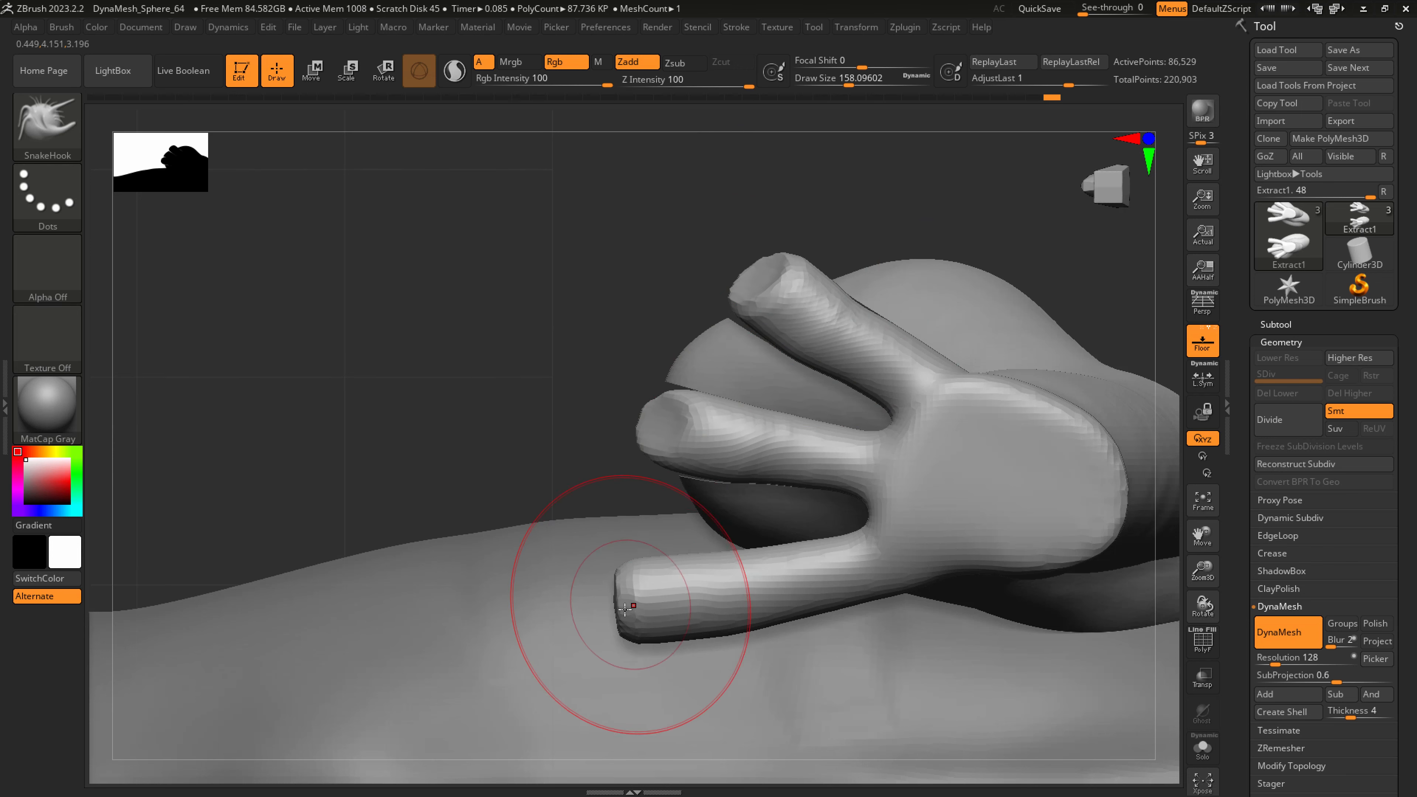
left_click_drag(625, 608, 667, 594)
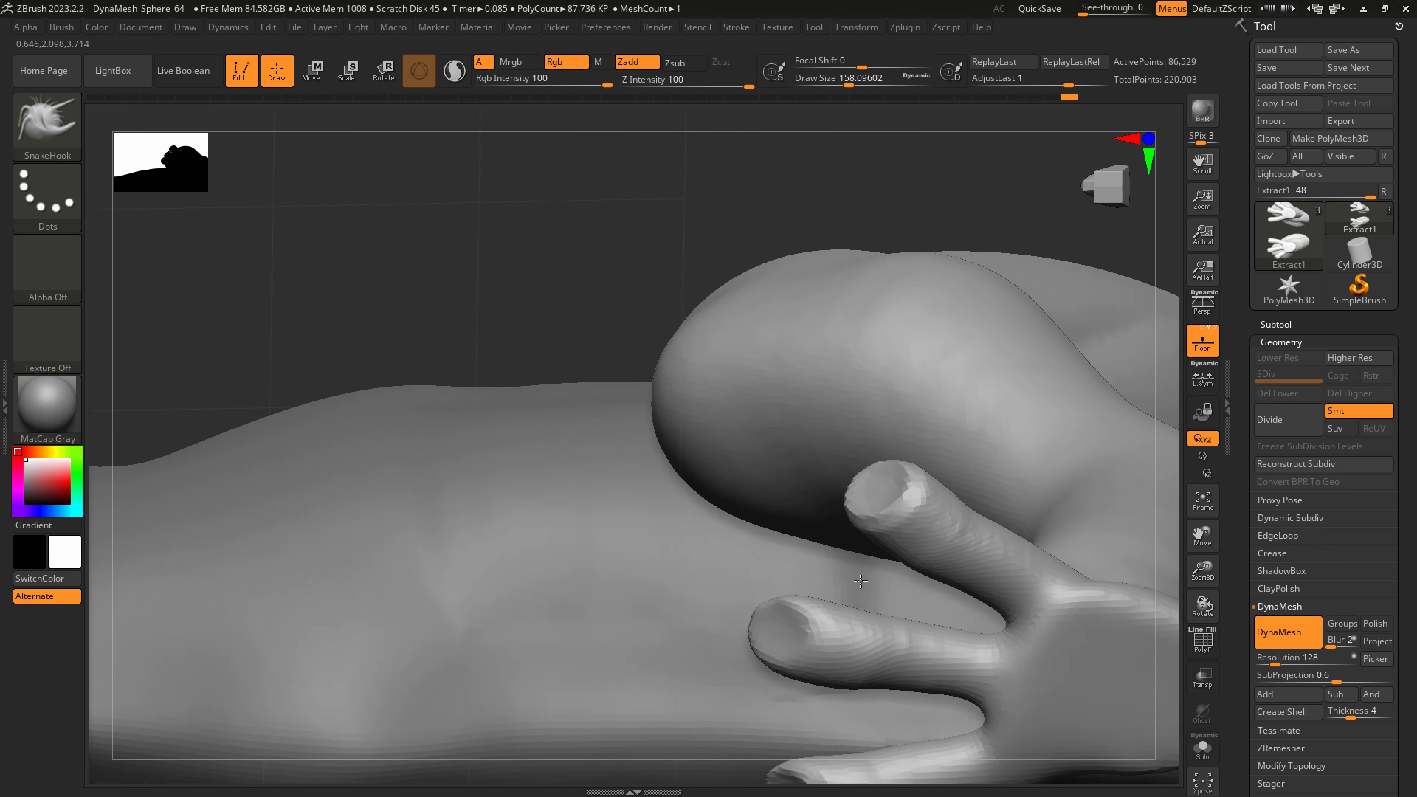
left_click_drag(737, 629, 887, 599, "shift")
mouse_move(888, 599)
right_mouse_down()
mouse_move(870, 559)
mouse_move(885, 595)
right_mouse_up()
Remesh the legs at a DynaMesh resolution of 240 and smooth the outer toe's tip at a draw size of about 120
key("s")
left_click_drag(781, 415, 778, 417)
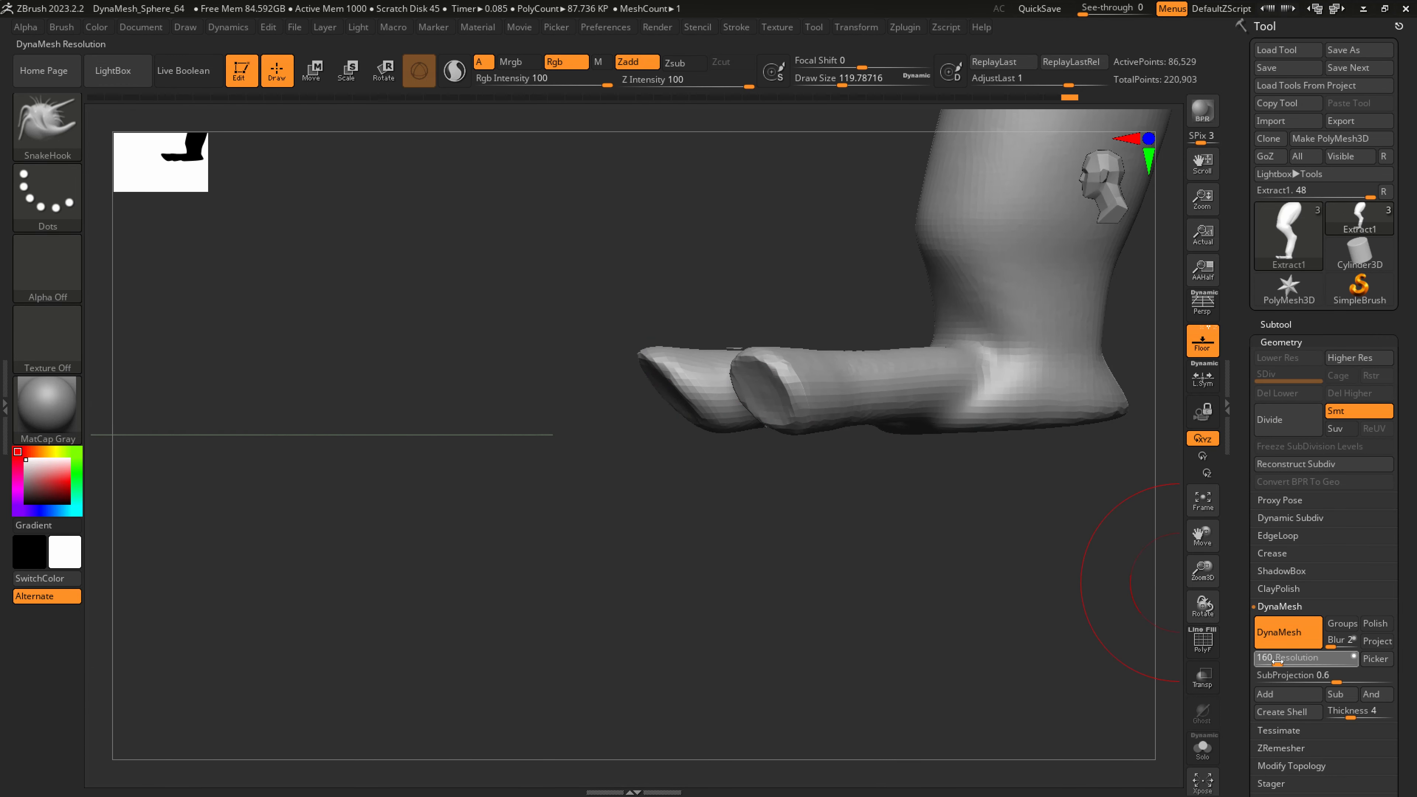
left_click_drag(1281, 662, 1282, 662)
left_click_drag(994, 673, 901, 582, "ctrl")
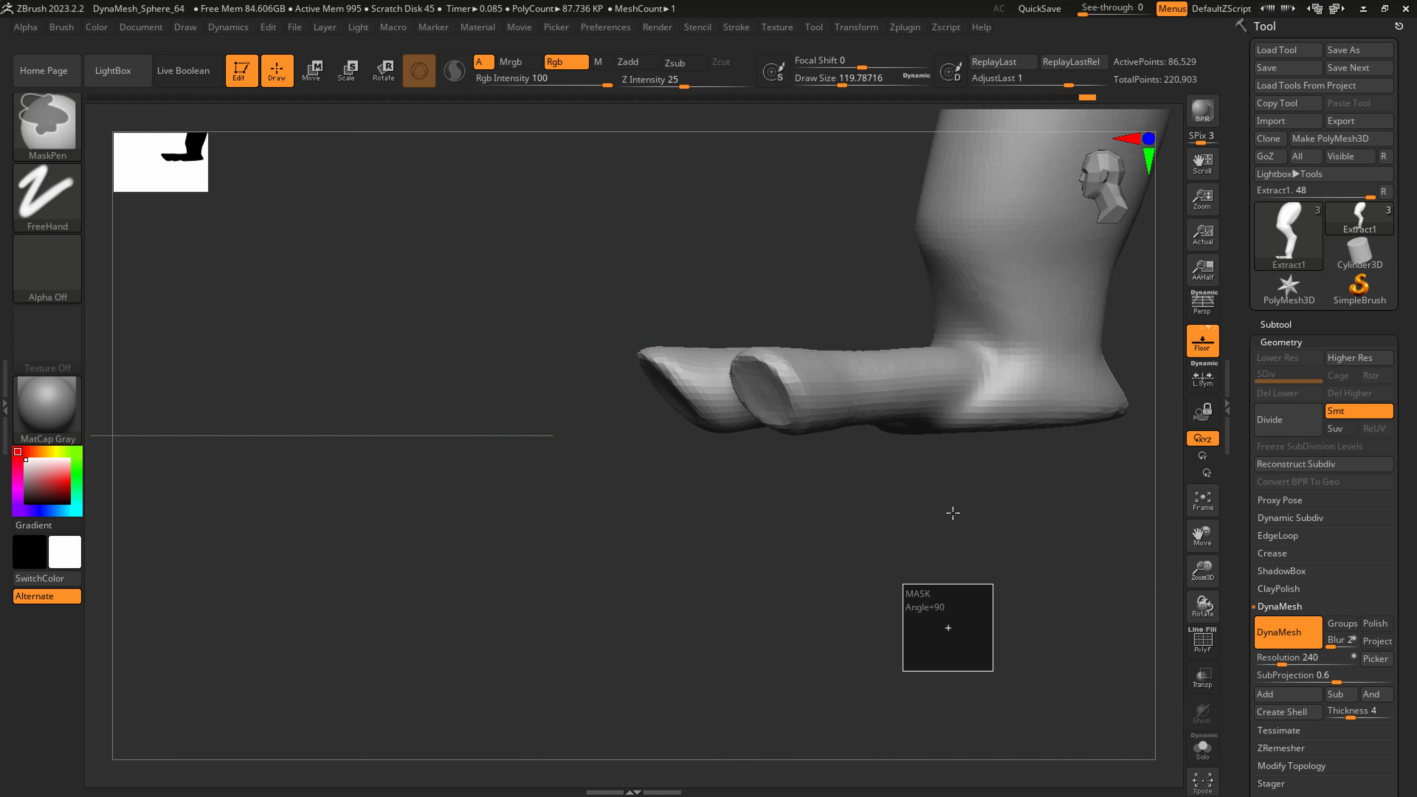
mouse_move(807, 388)
left_mouse_down("shift")
mouse_move(891, 429)
mouse_move(755, 400)
left_mouse_up("shift")
Pull a pointed claw down from the outer toe's tip with SnakeHook at a draw size of about 54
key("s")
right_click_drag(751, 396, 781, 412)
key("s")
left_click_drag(768, 402, 781, 402)
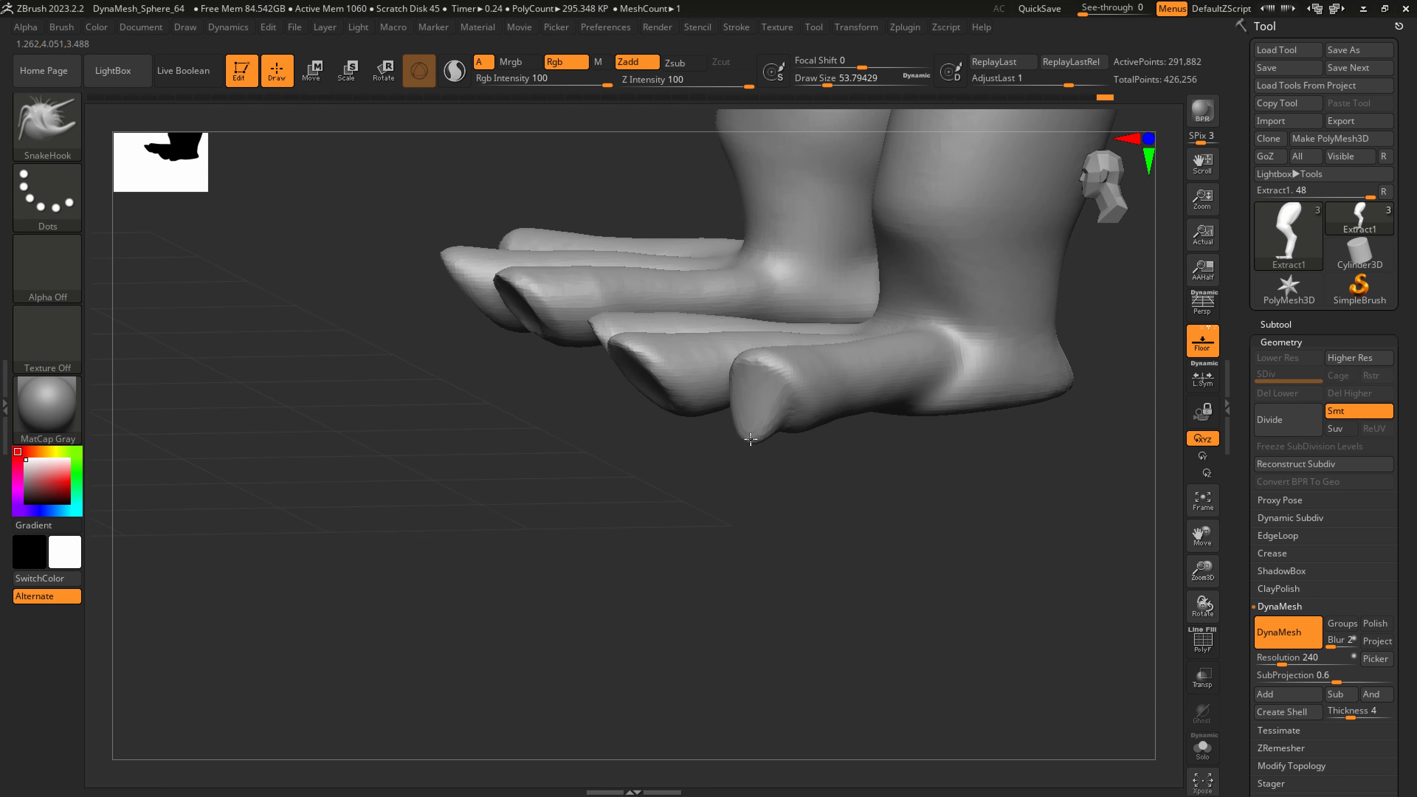
mouse_move(761, 440)
right_mouse_down()
mouse_move(794, 433)
mouse_move(736, 414)
right_mouse_up()
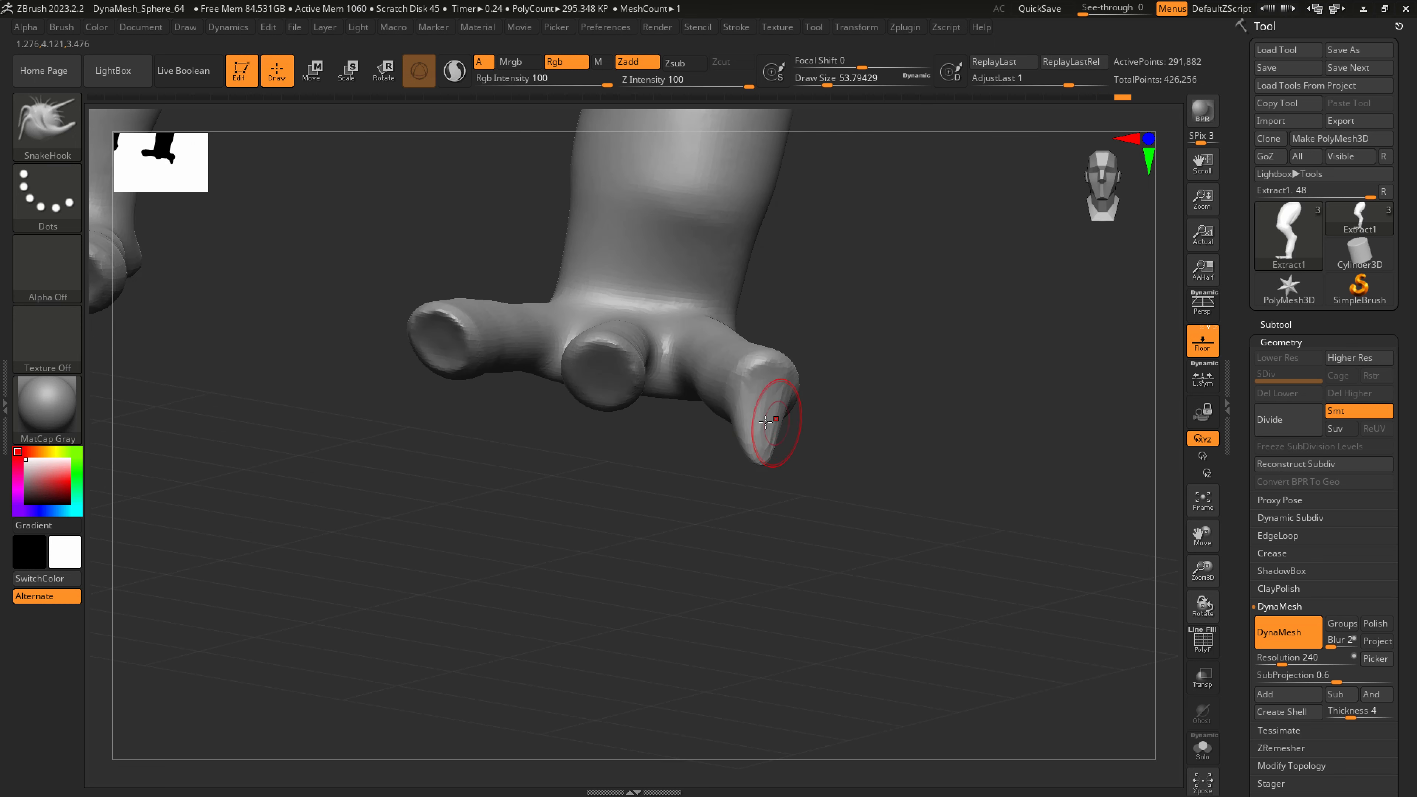
Pull matching claws from the remaining toes with SnakeHook at a draw size of about 62, with Sculptris Pro enabled
key("s")
mouse_move(736, 414)
left_mouse_down()
mouse_move(790, 416)
mouse_move(757, 429)
left_mouse_up()
key("s")
right_click_drag(762, 438, 775, 428)
right_click_drag(680, 389, 697, 386)
mouse_move(692, 385)
left_mouse_down()
mouse_move(708, 439)
mouse_move(692, 460)
left_mouse_up()
right_click_drag(593, 363, 654, 355)
mouse_move(631, 357)
left_mouse_down()
mouse_move(660, 424)
mouse_move(636, 424)
mouse_move(673, 464)
left_mouse_up()
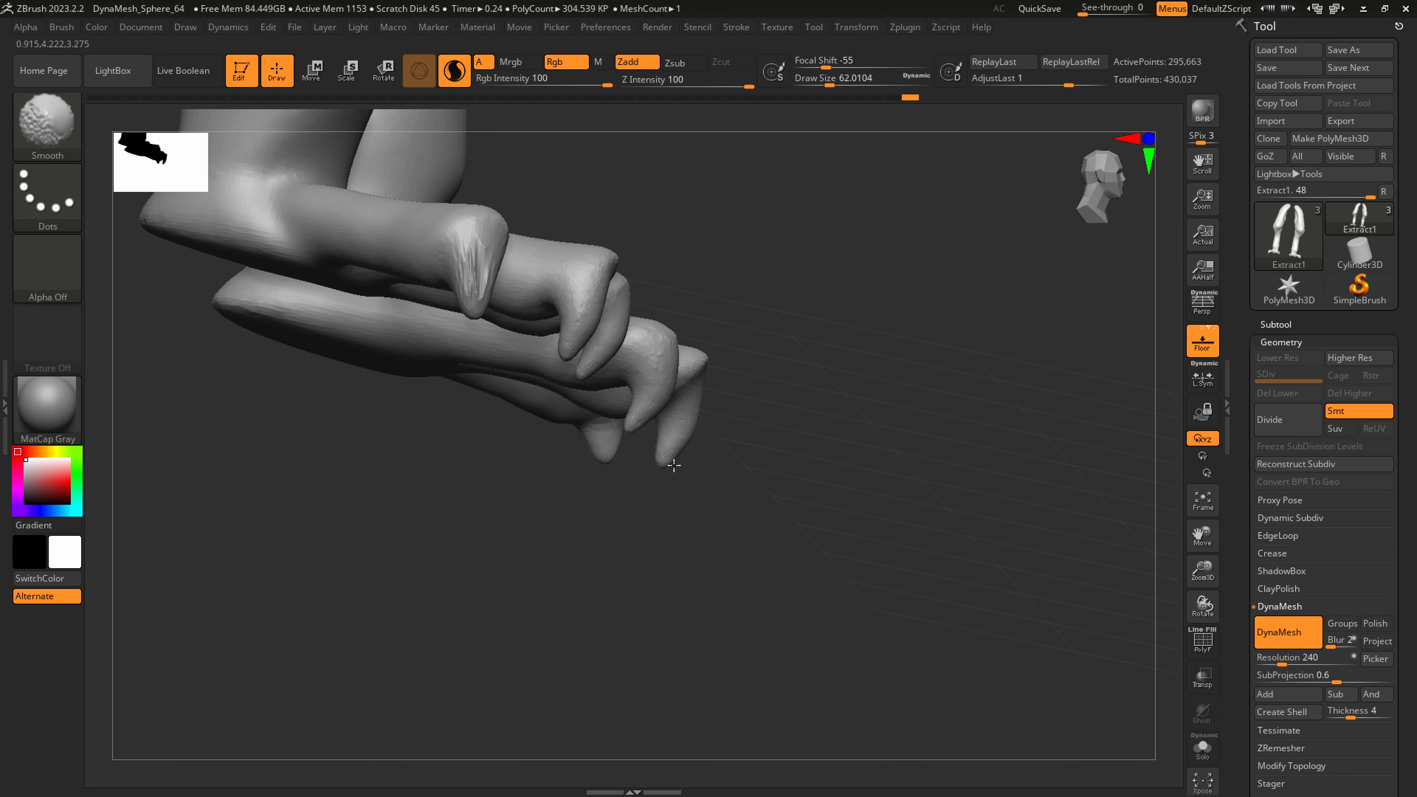
Refine the claws' curved outlines and smooth their tips and the transitions into the toes
right_click_drag(619, 464, 636, 459)
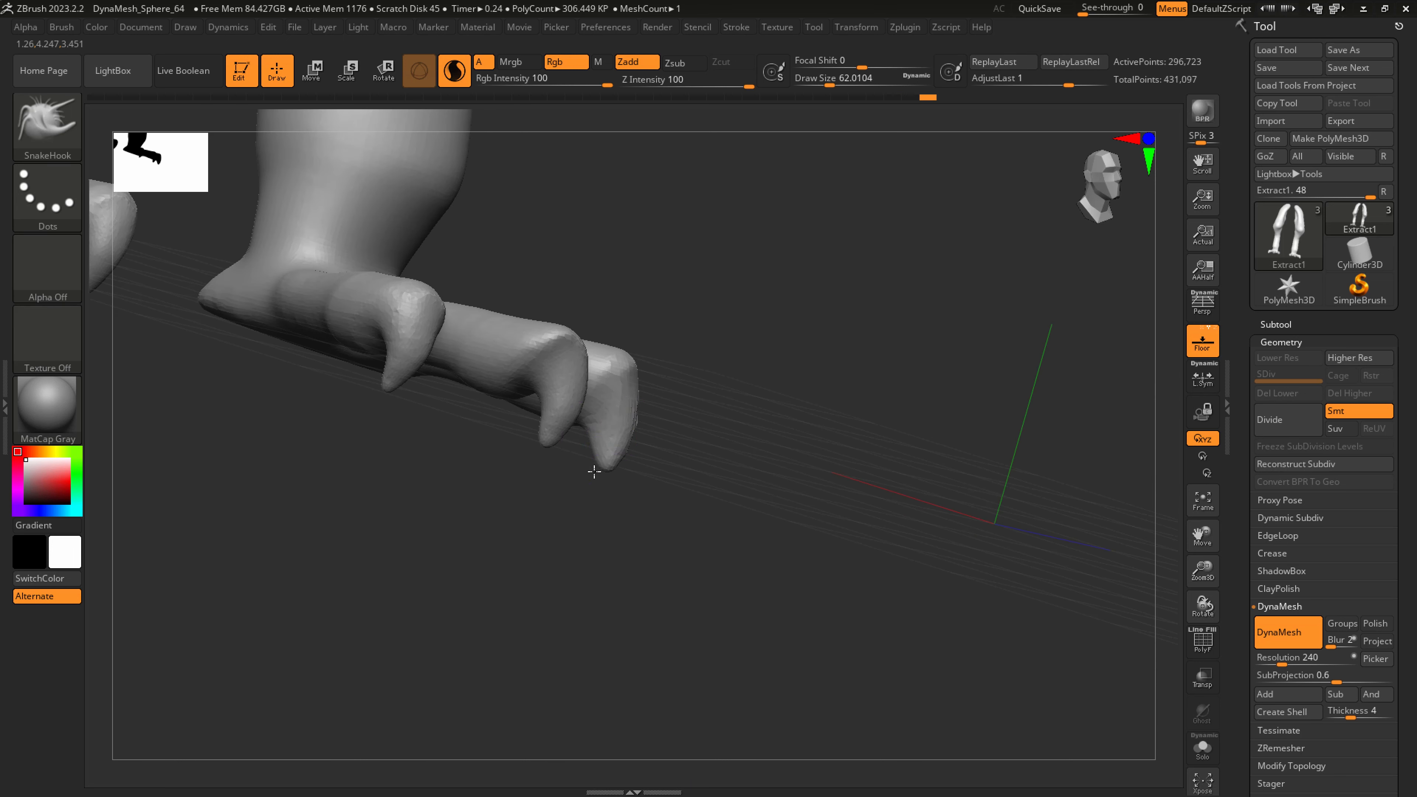
left_click_drag(594, 472, 596, 453, "shift")
right_click_drag(622, 442, 629, 480)
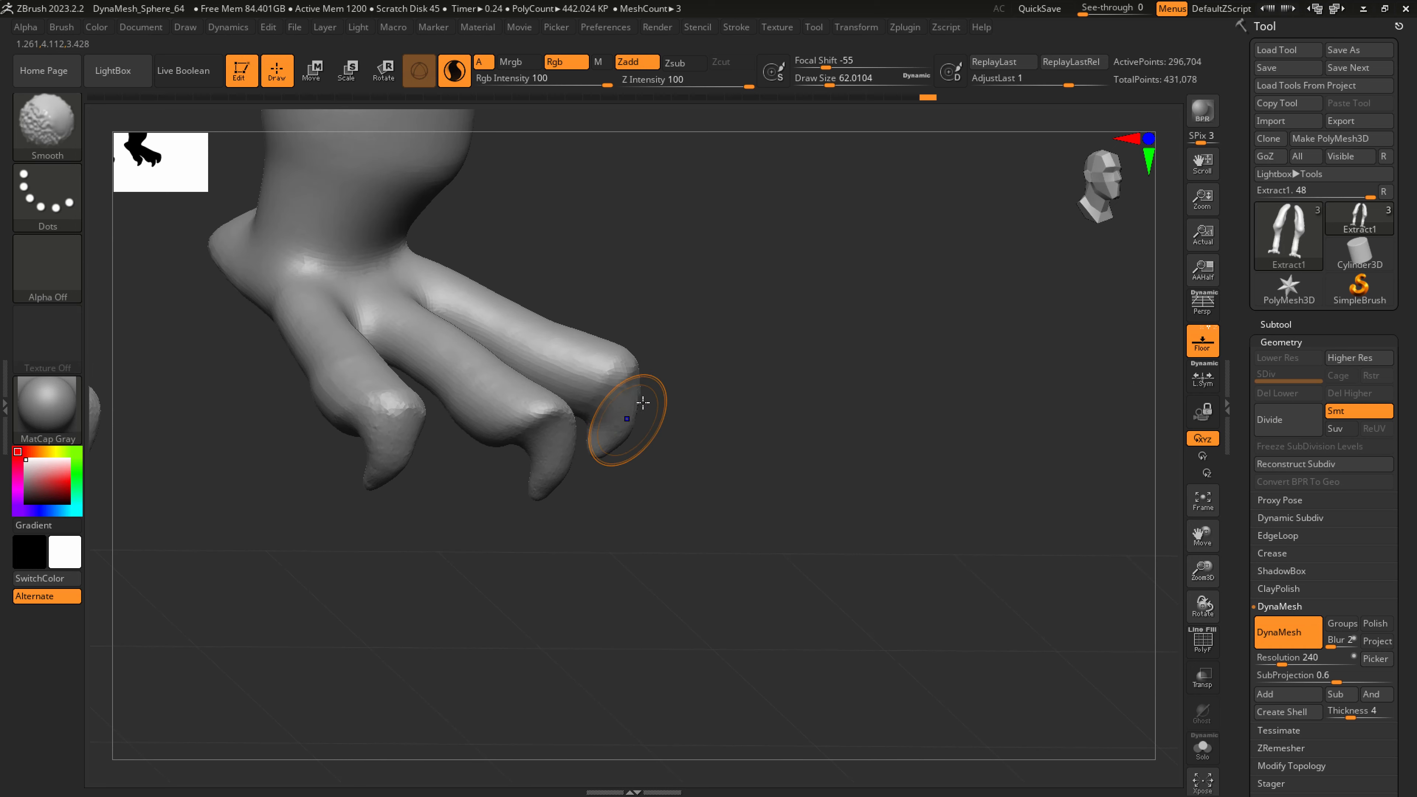
left_click_drag(636, 371, 632, 381, "shift")
mouse_move(632, 381)
right_mouse_down()
mouse_move(614, 422)
mouse_move(623, 406)
right_mouse_up()
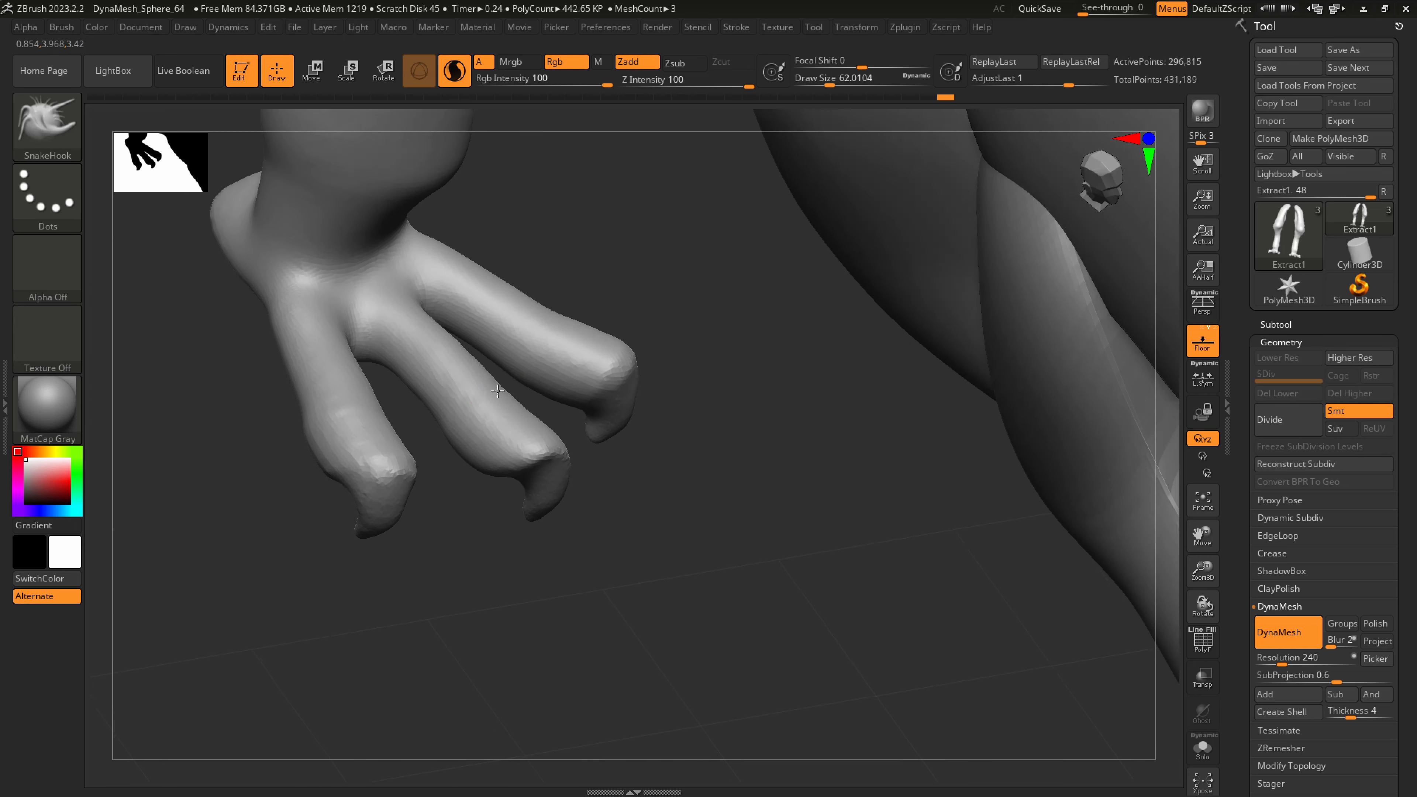
Shape the toes' knuckle bulges and the base of the toes with SnakeHook, raising the draw size to about 101
right_click_drag(484, 370, 540, 300)
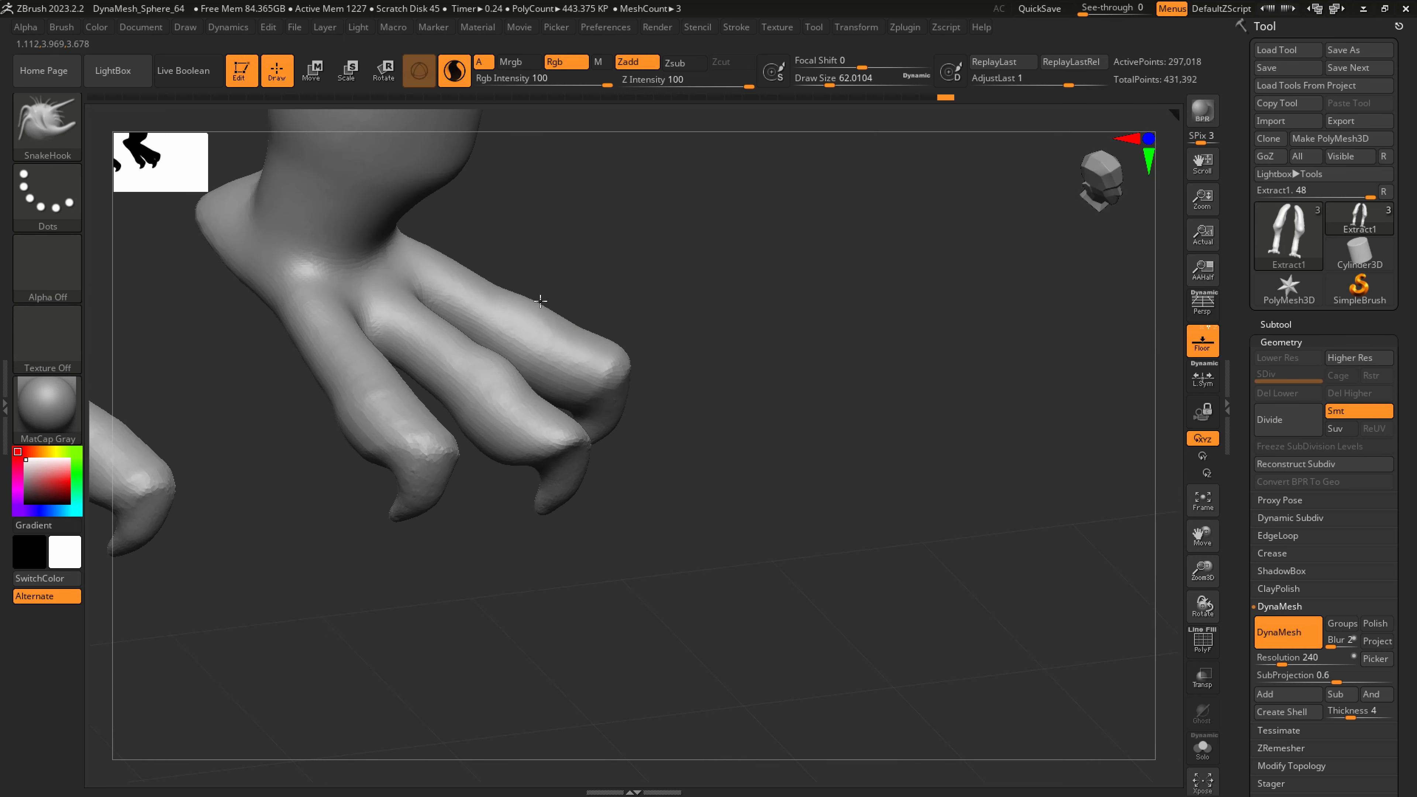
mouse_move(440, 259)
right_mouse_down()
mouse_move(443, 247)
mouse_move(421, 288)
right_mouse_up()
key("bracketright")
key("bracketright")
key("bracketright")
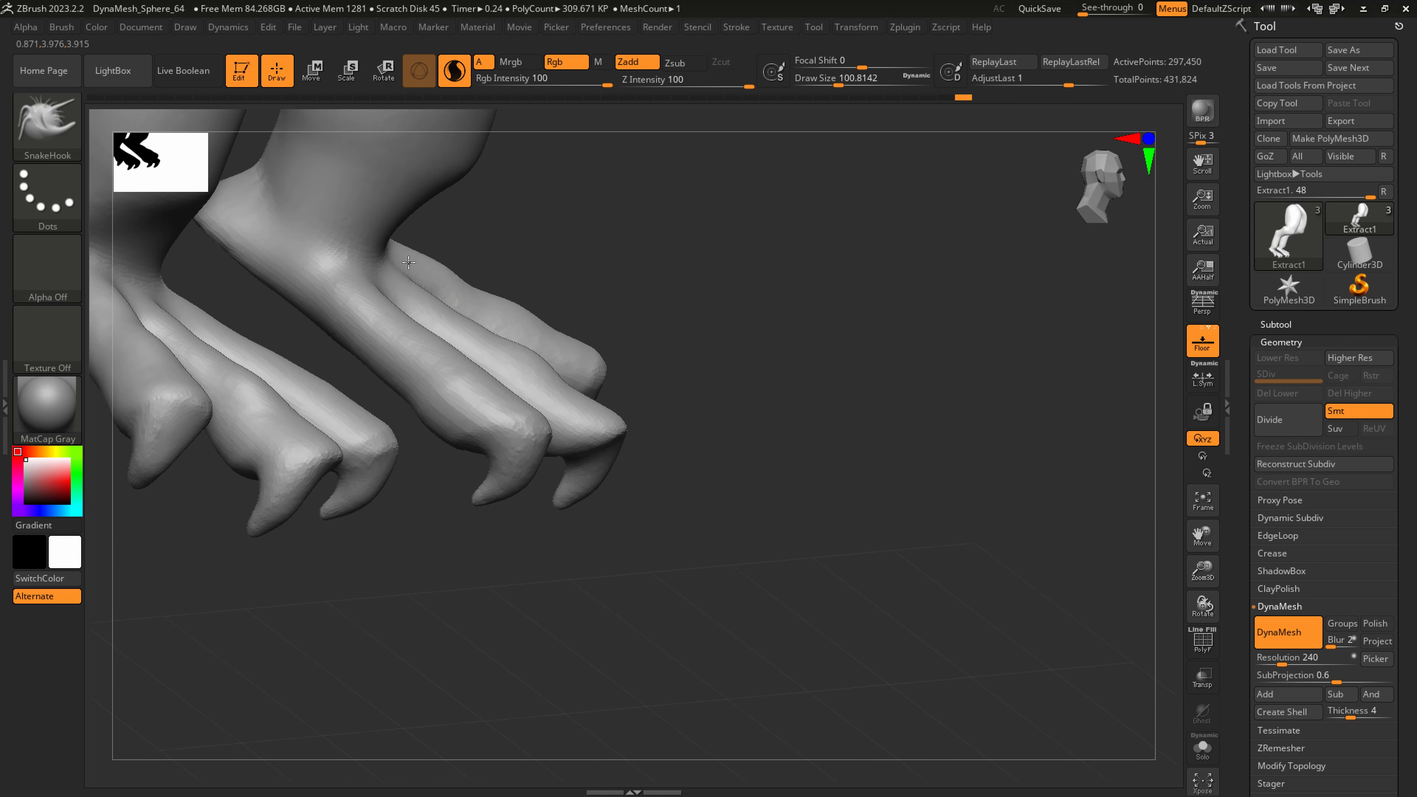
mouse_move(394, 268)
left_mouse_down()
mouse_move(457, 279)
mouse_move(429, 243)
mouse_move(430, 266)
left_mouse_up()
key("bracketleft")
key("bracketleft")
Form a small rear claw on the back of each lower leg with SnakeHook, and smooth the heel area
mouse_move(429, 267)
right_mouse_down()
mouse_move(291, 278)
mouse_move(512, 266)
mouse_move(434, 198)
mouse_move(579, 396)
mouse_move(538, 497)
mouse_move(693, 466)
right_mouse_up()
left_click_drag(693, 465, 679, 460)
mouse_move(693, 456)
right_mouse_down()
mouse_move(680, 458)
mouse_move(775, 402)
mouse_move(759, 348)
mouse_move(786, 381)
mouse_move(764, 387)
mouse_move(781, 349)
right_mouse_up()
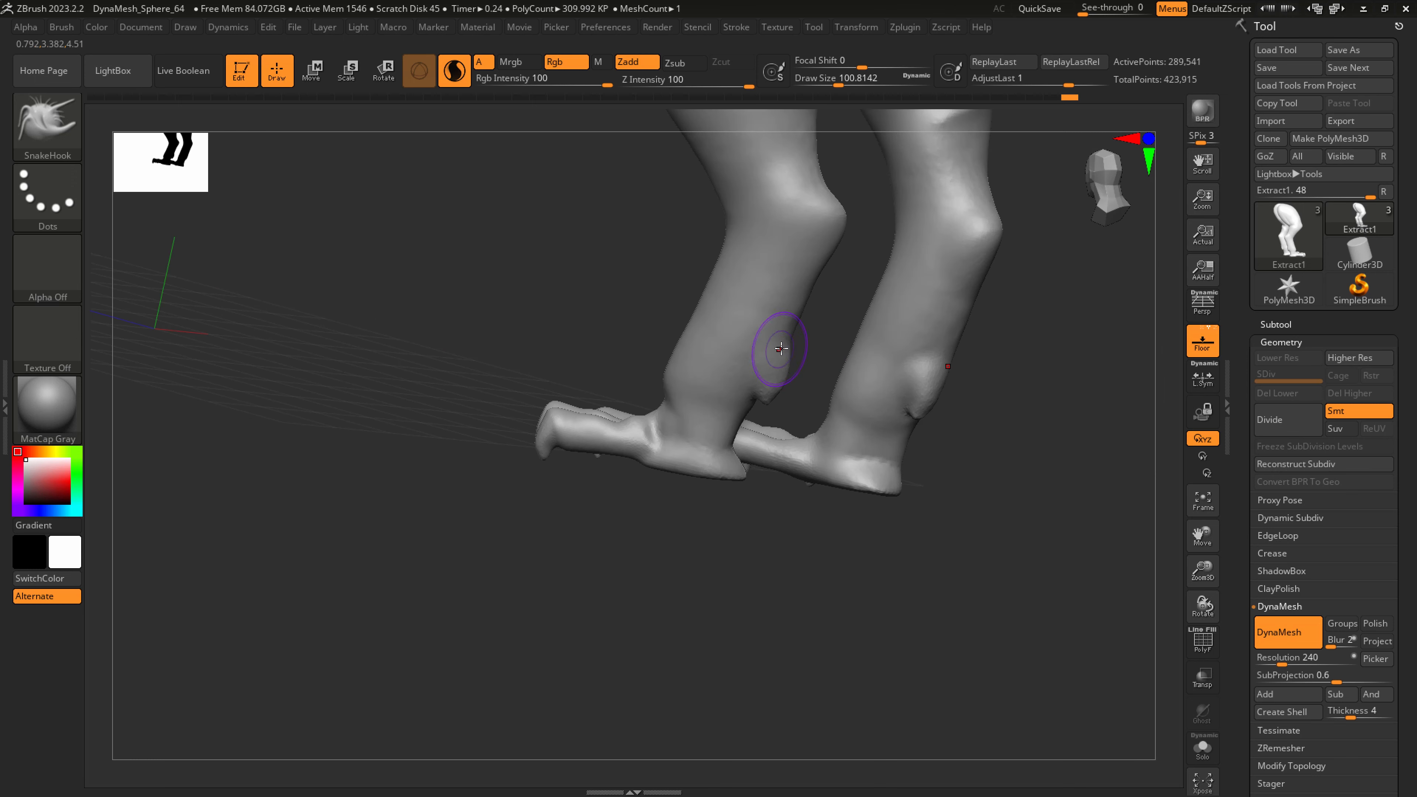
right_click_drag(773, 426, 762, 452)
key("shift")
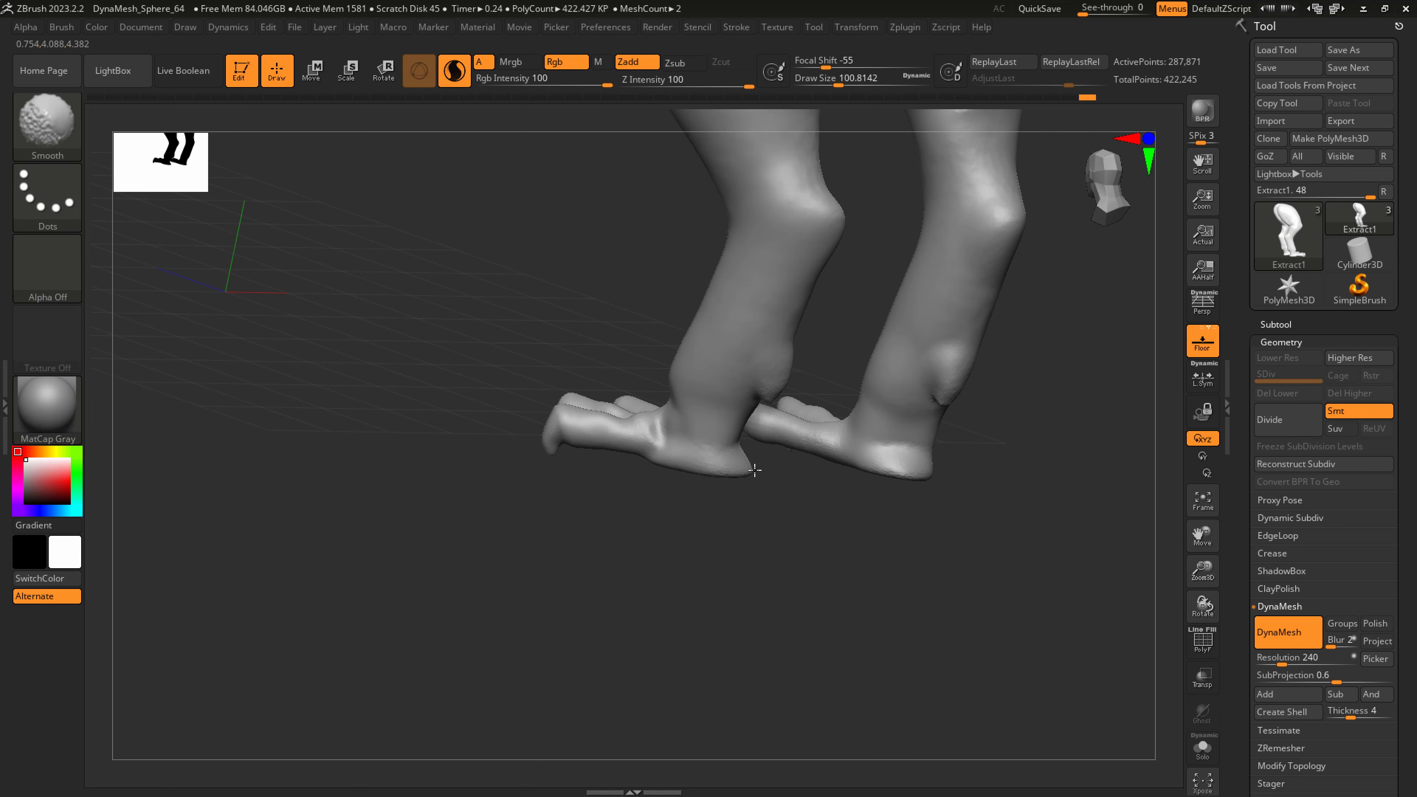
Turn on perspective for the whole dinosaur and smooth the legs up to the thighs
right_click_drag(800, 476, 846, 596, "shift")
key("p")
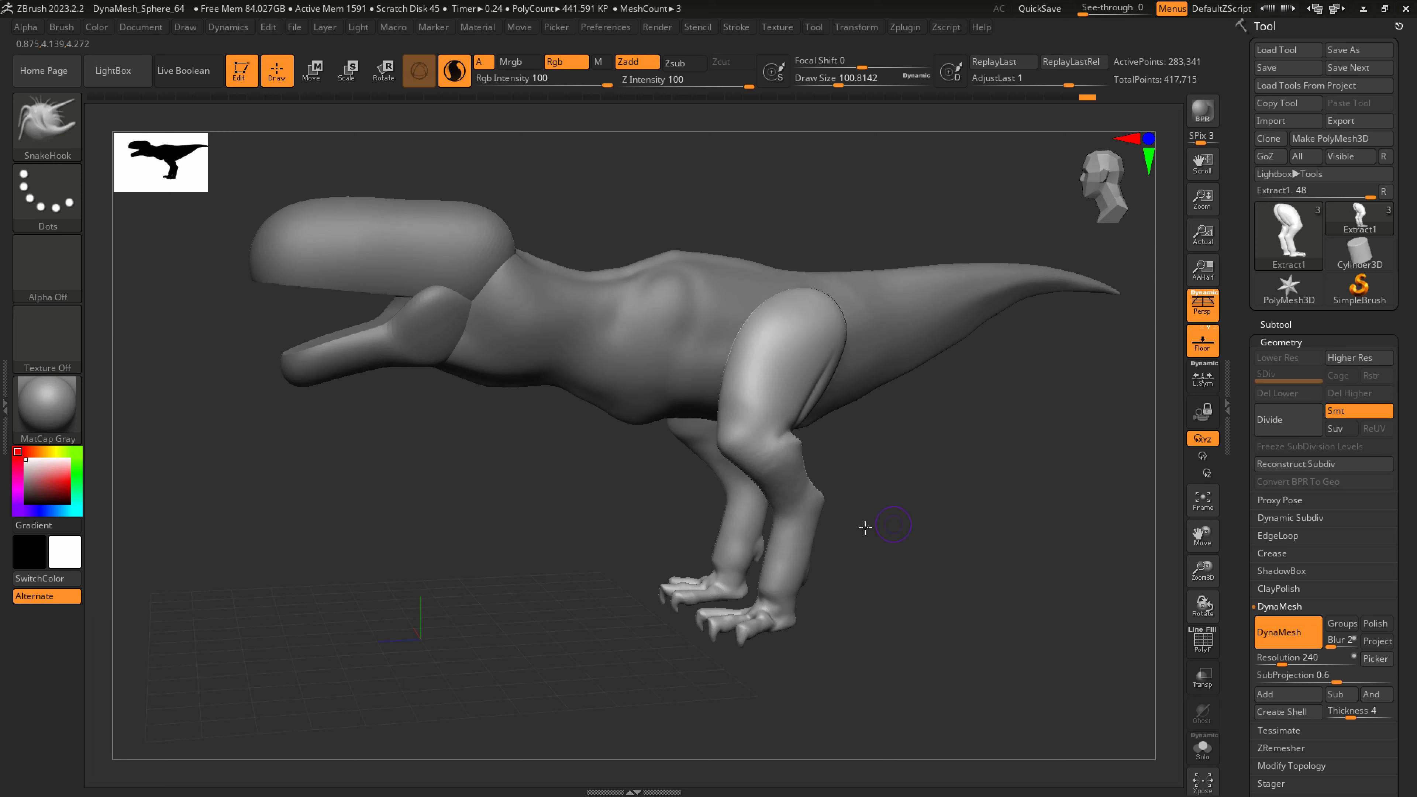
right_click_drag(865, 527, 746, 458)
key("shift")
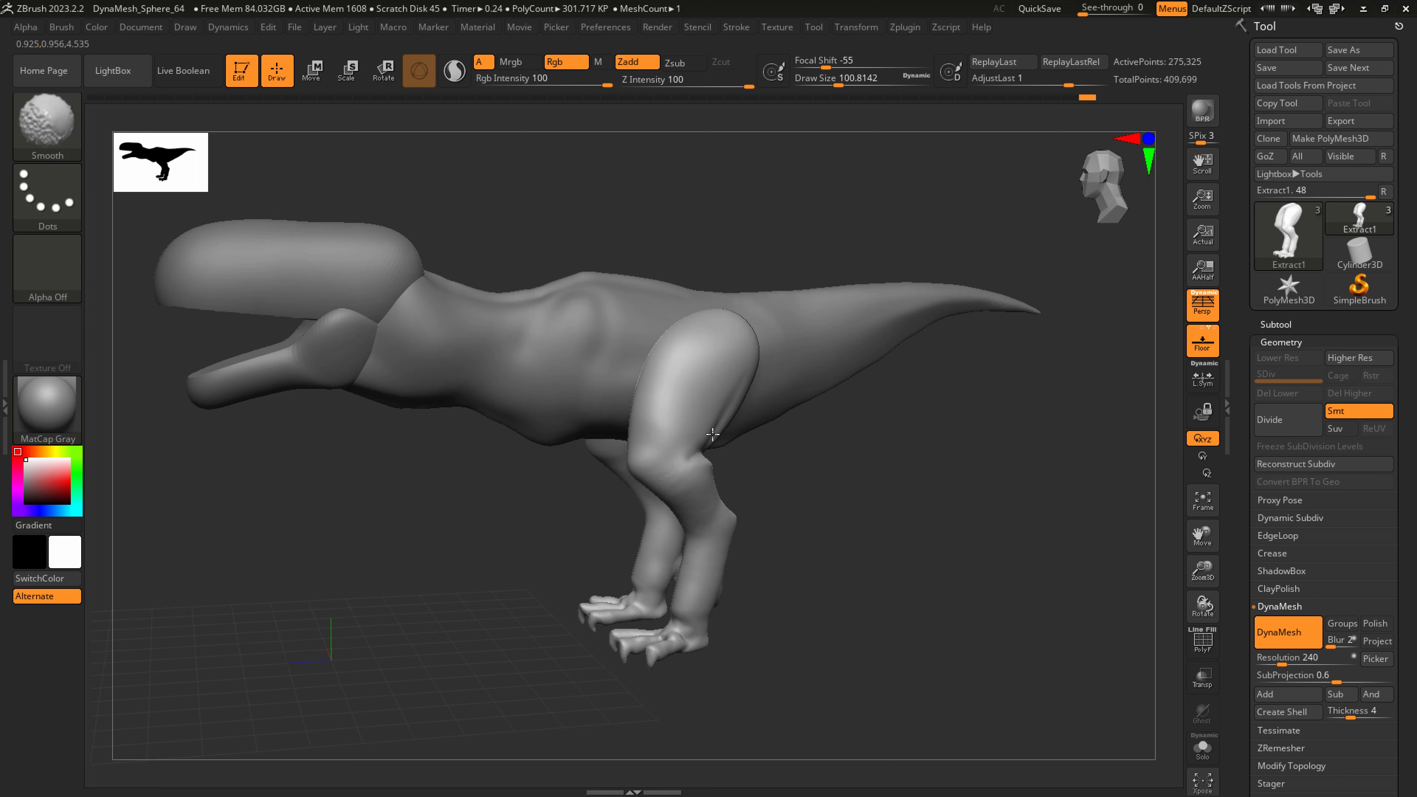
right_click_drag(705, 451, 734, 379)
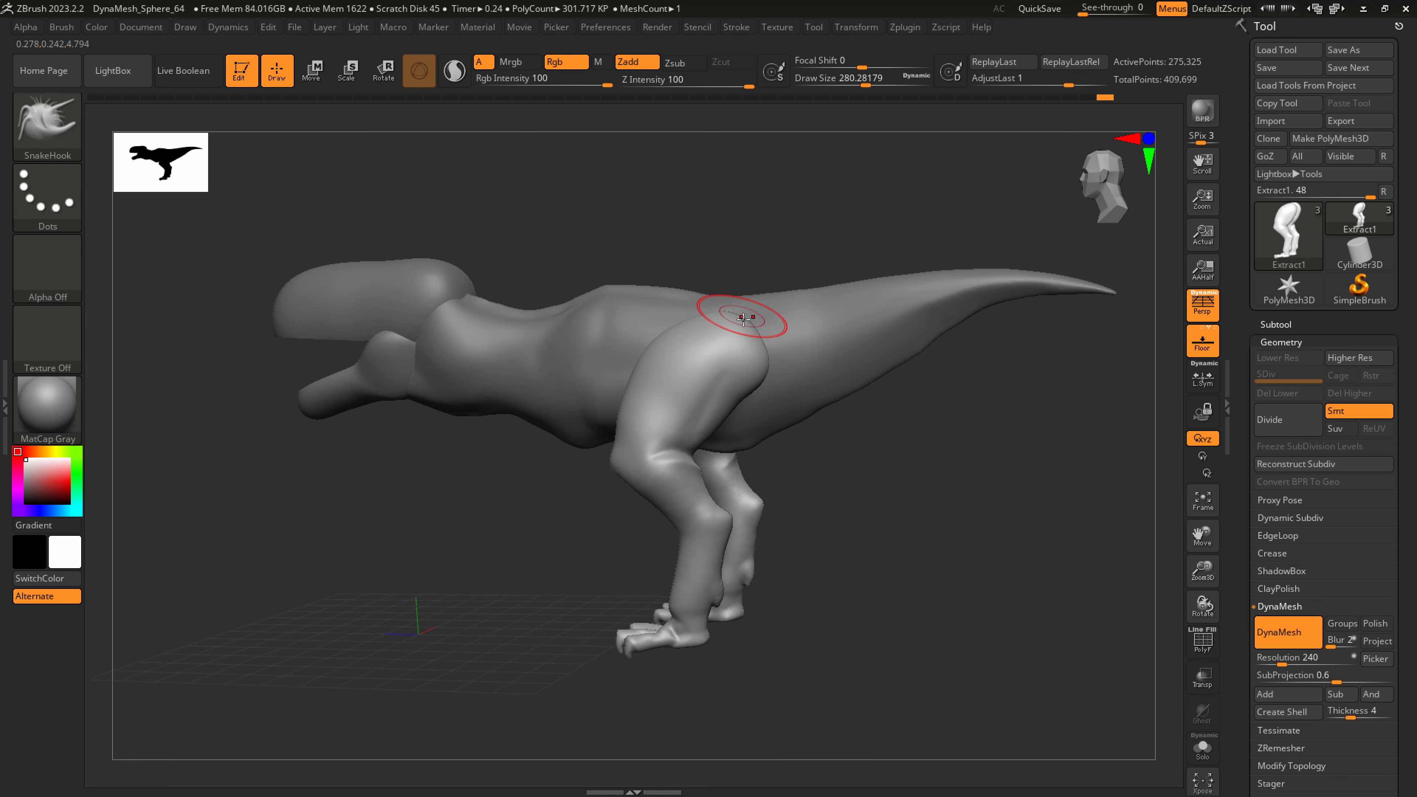
Adjust the upper rear contour of the thigh with SnakeHook at a draw size of about 525
right_click_drag(725, 317, 725, 316)
key("s")
left_click_drag(726, 339, 752, 341)
left_click_drag(756, 362, 749, 374)
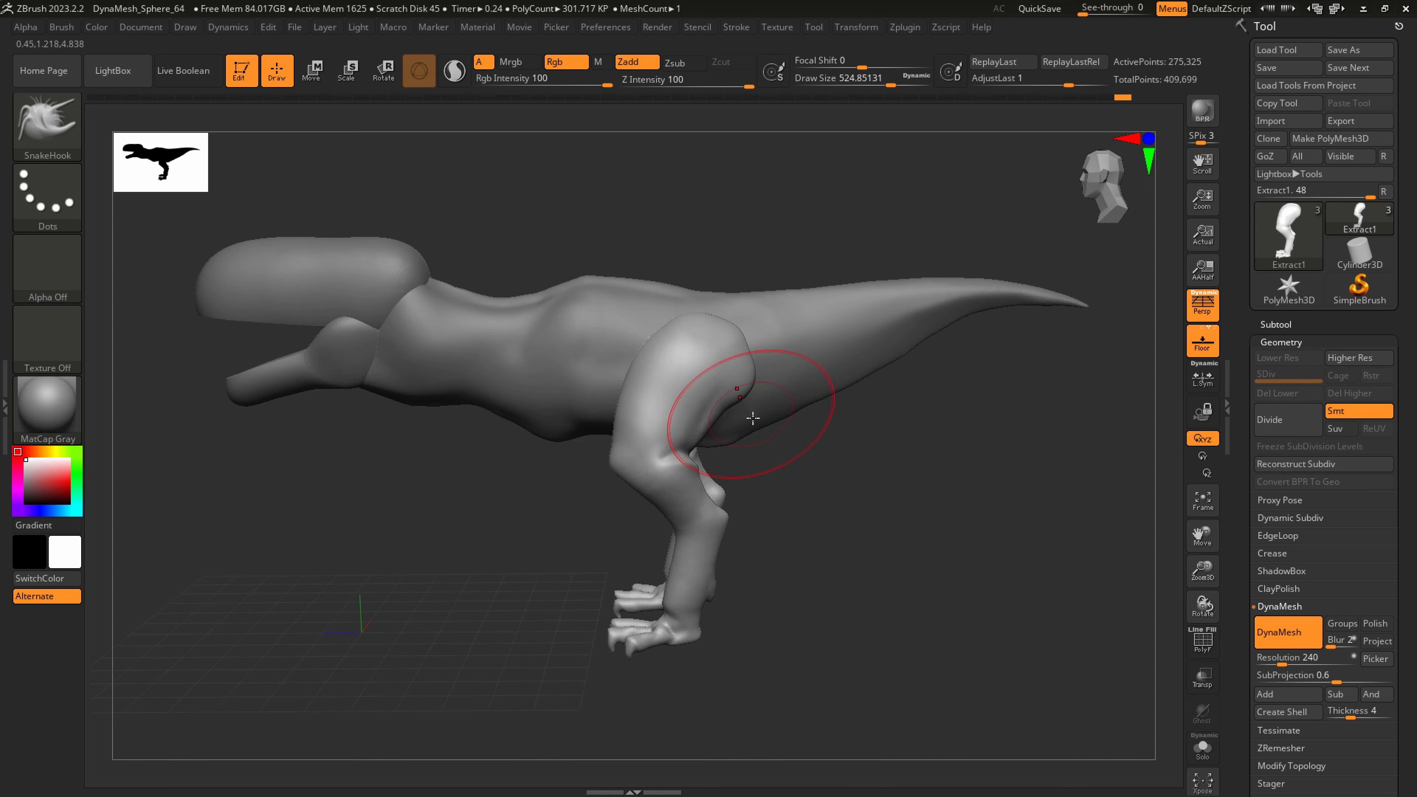
right_click_drag(755, 416, 738, 412)
Refine the thigh's lower rear edge from the side and behind with SnakeHook at a draw size of about 422
key("s")
left_click_drag(737, 412, 728, 412)
left_click_drag(731, 410, 721, 404)
right_click_drag(775, 410, 734, 406)
left_click_drag(734, 407, 744, 414)
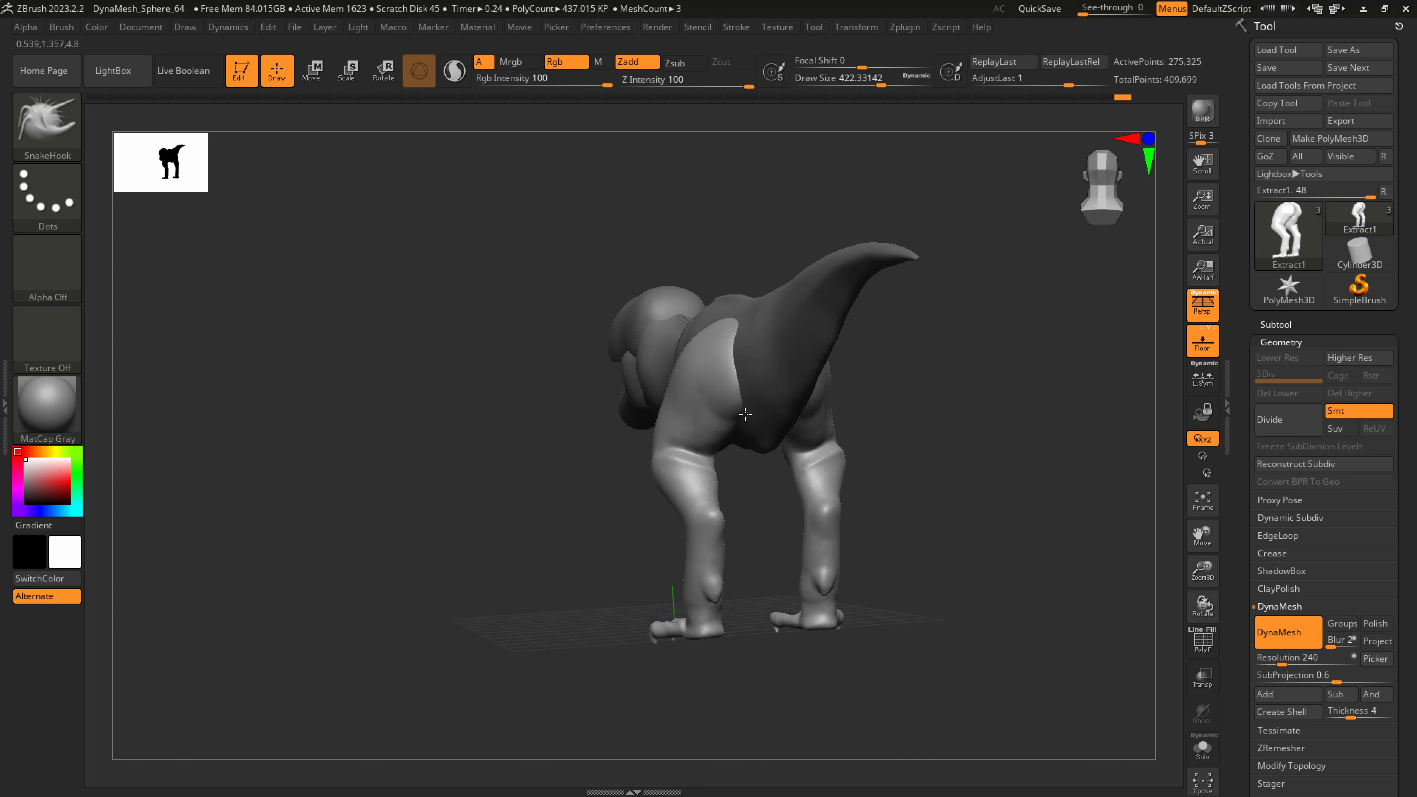
mouse_move(774, 400)
right_mouse_down()
mouse_move(816, 408)
mouse_move(776, 414)
right_mouse_up()
Set the draw size to about 212 and save the dinosaur model to disk
key("s")
left_click_drag(776, 414, 753, 412)
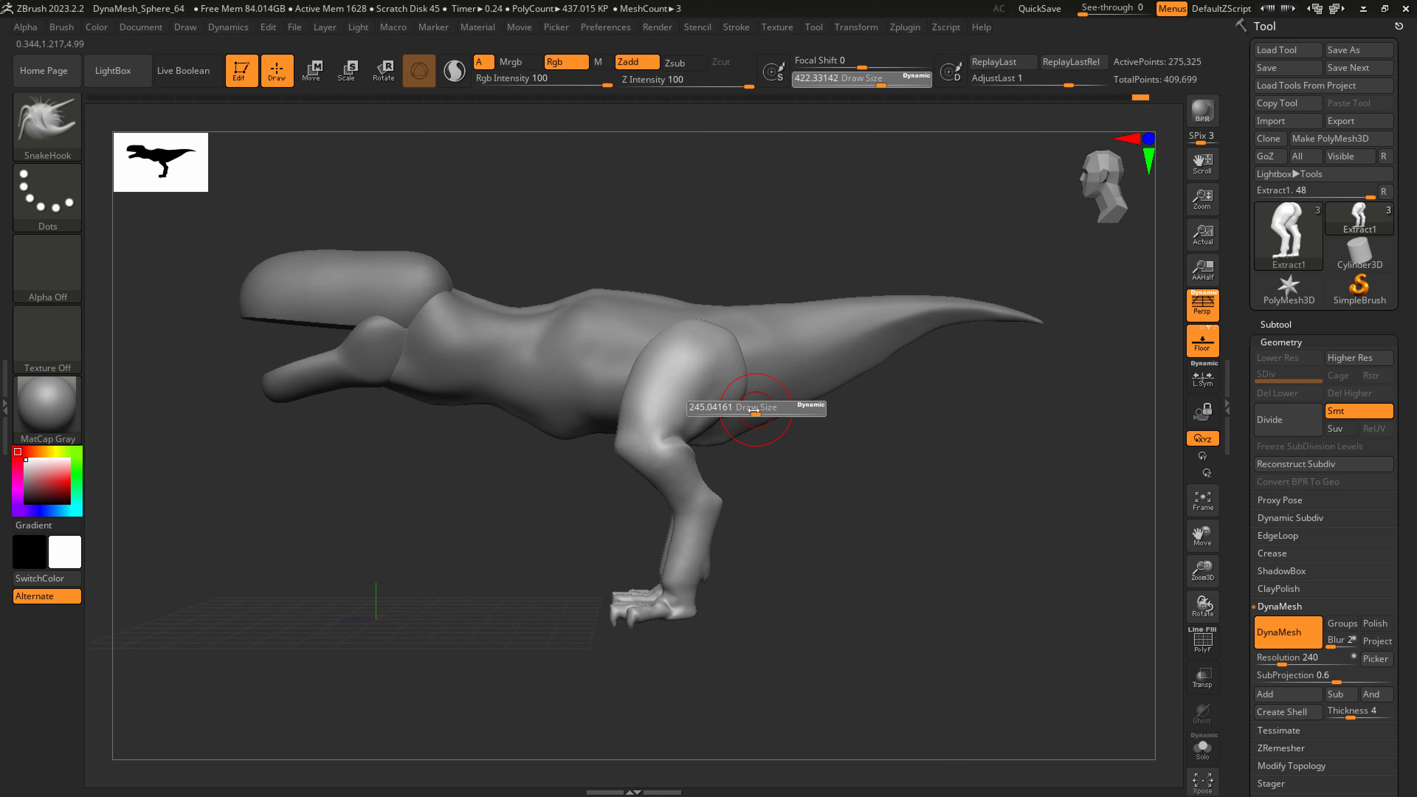
right_click_drag(797, 446, 879, 484)
left_click(1277, 72)
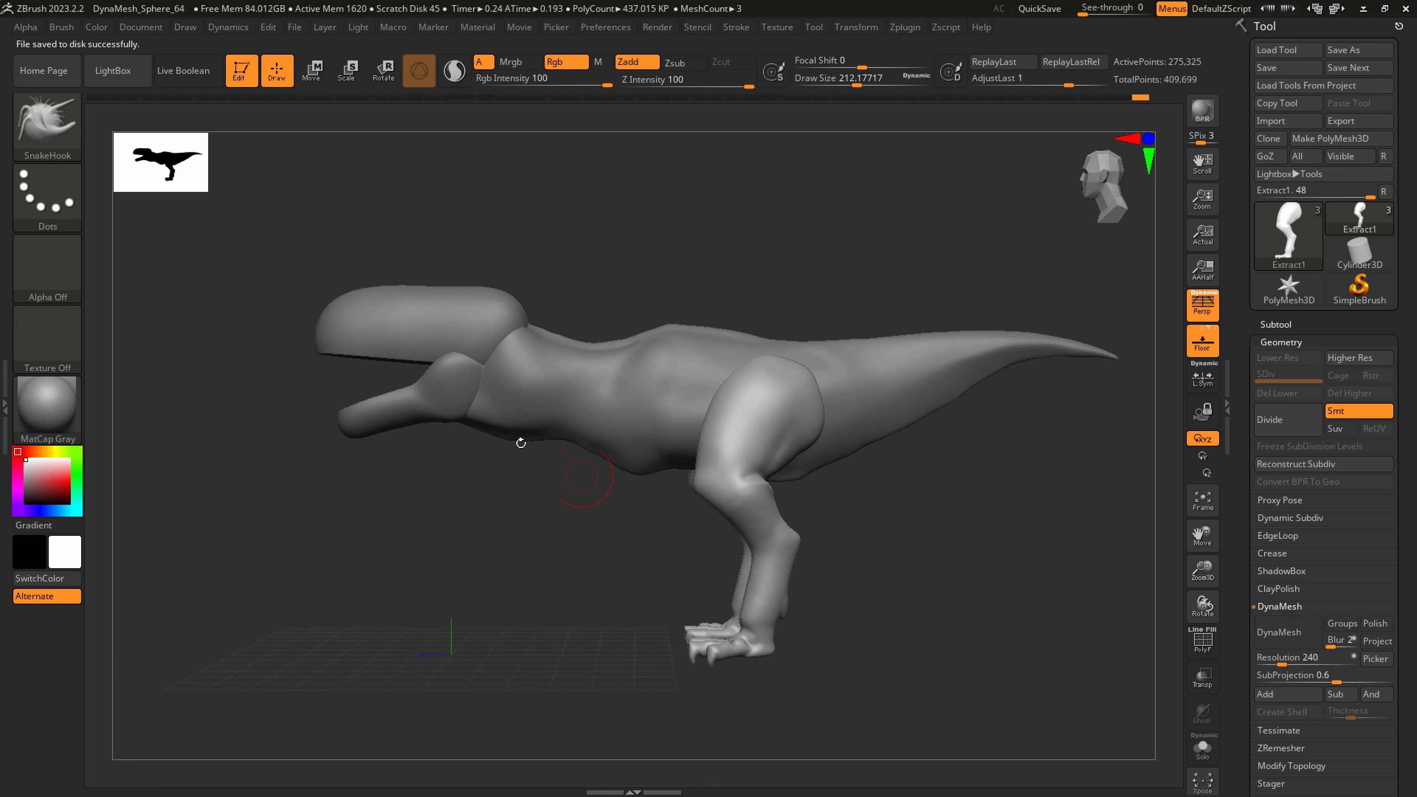
Choose the CurveTube brush at a draw size of about 83 and make the legs the active subtool
left_click(54, 116)
left_click(420, 137)
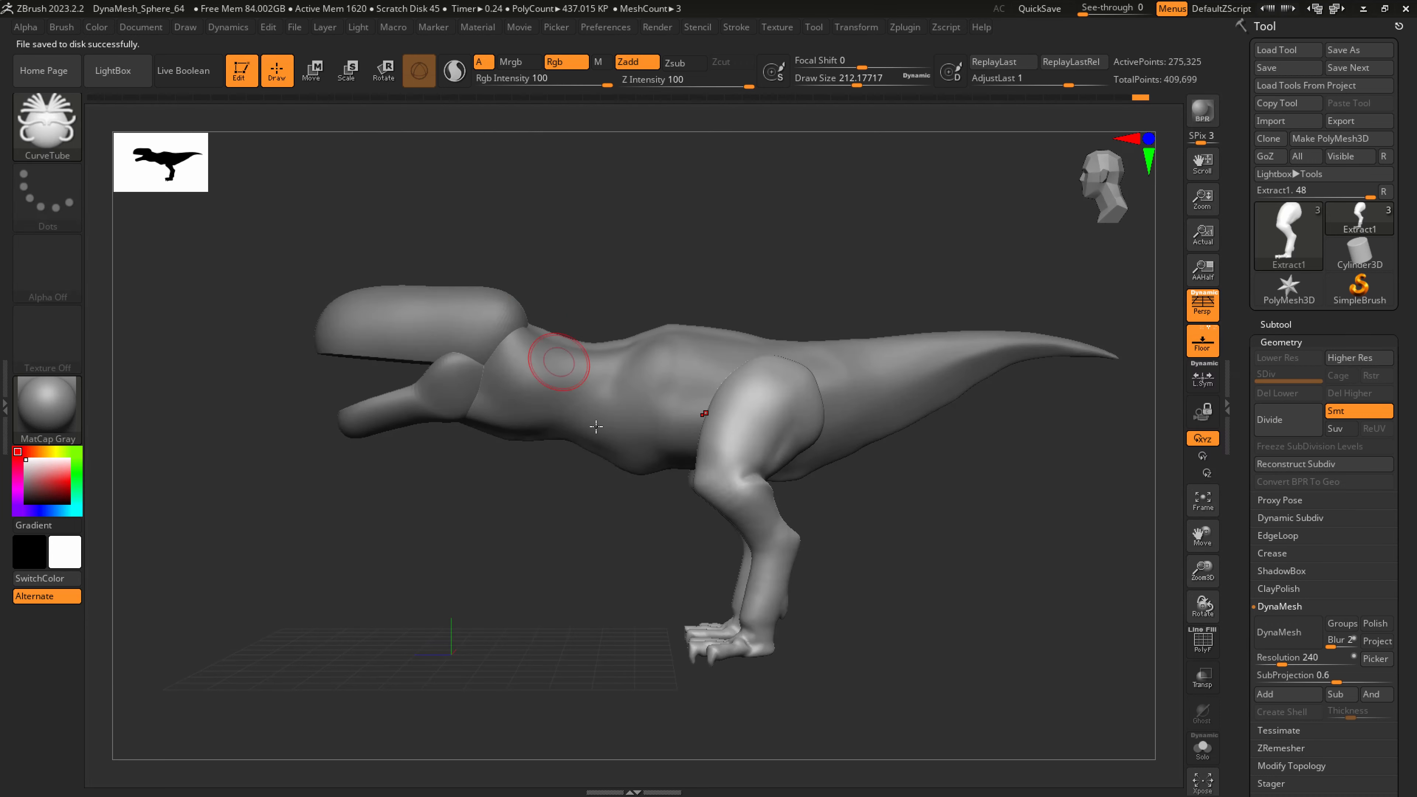
right_click_drag(658, 532, 572, 465, "alt")
key("s")
left_click_drag(572, 456, 545, 453)
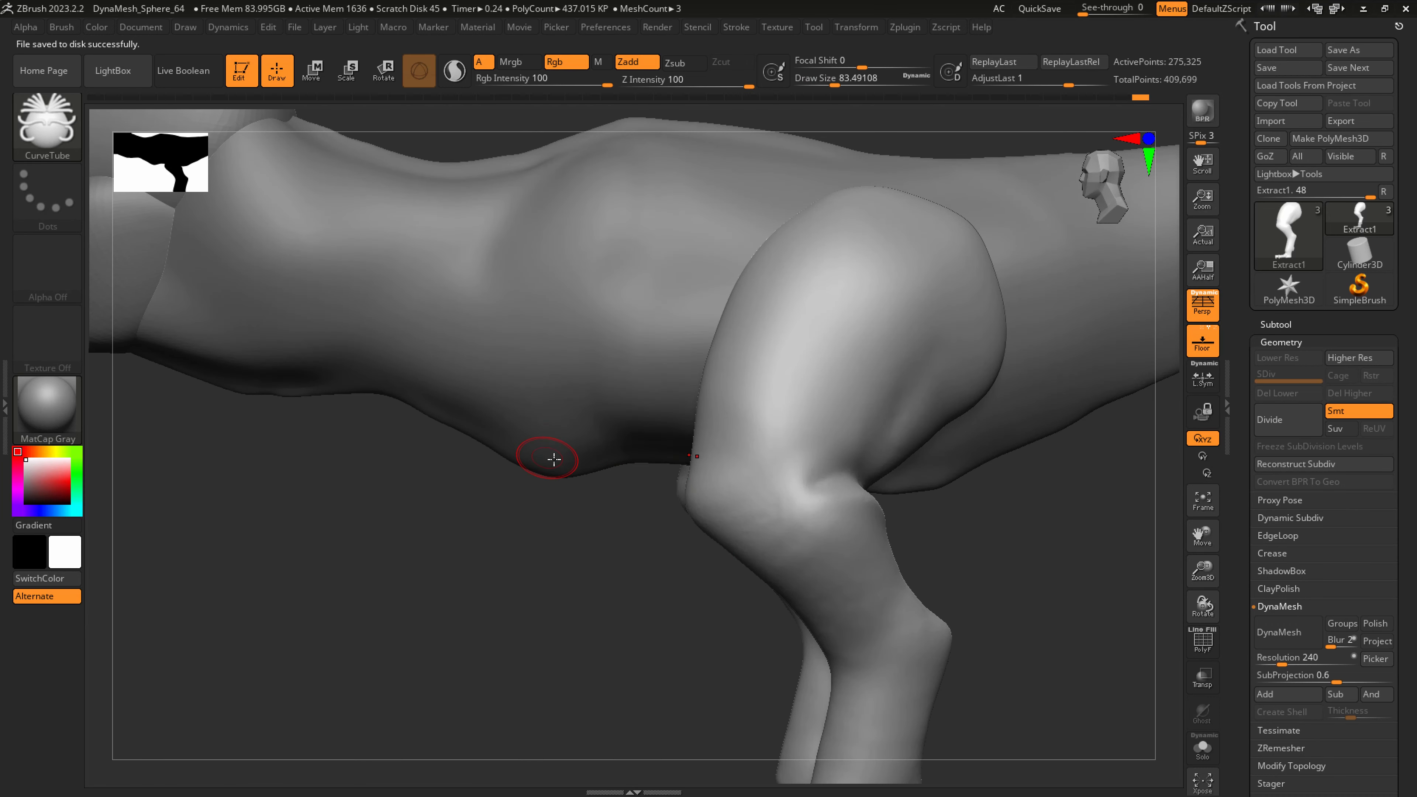
mouse_move(554, 458)
right_mouse_down()
mouse_move(560, 417)
mouse_move(542, 425)
right_mouse_up()
left_click(535, 426, "alt")
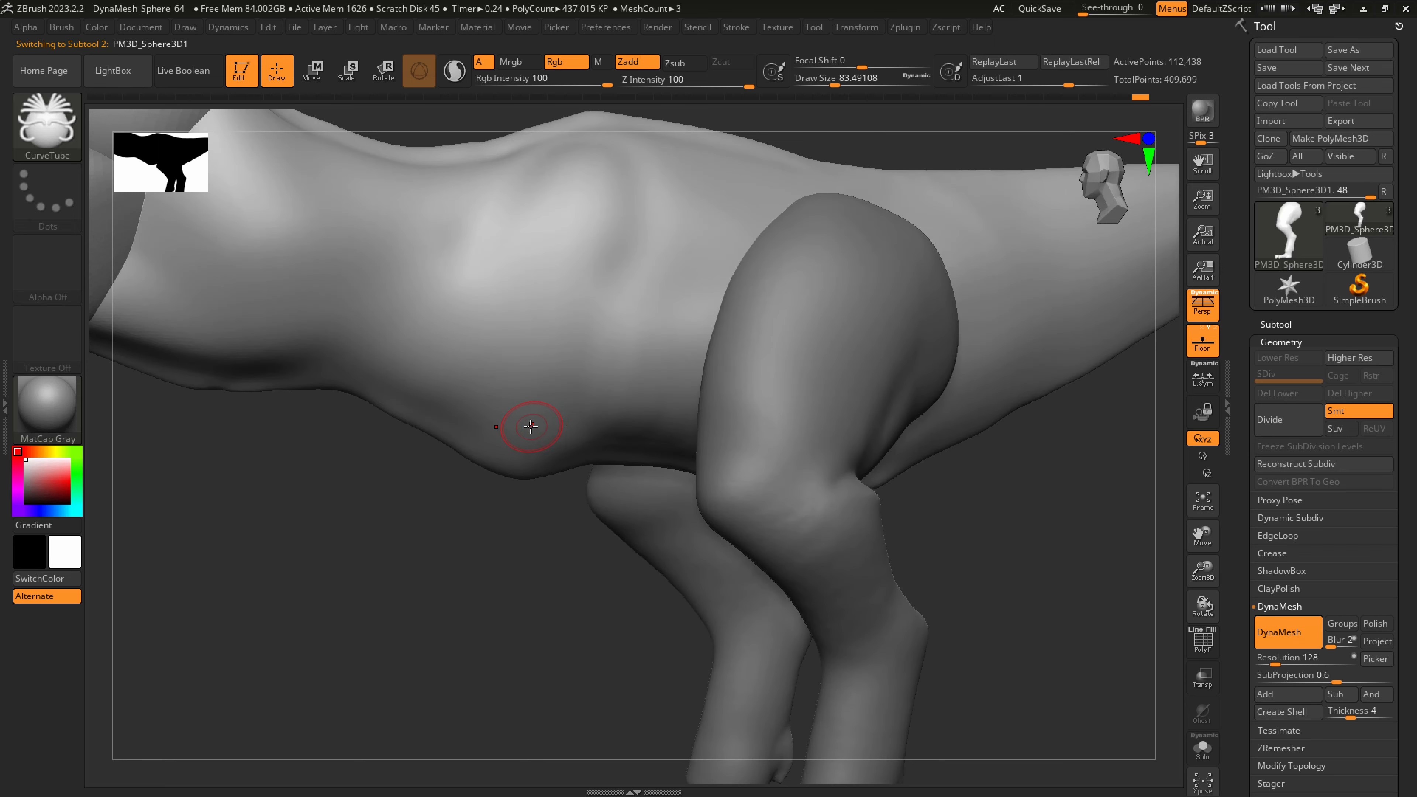
left_click(771, 433, "alt")
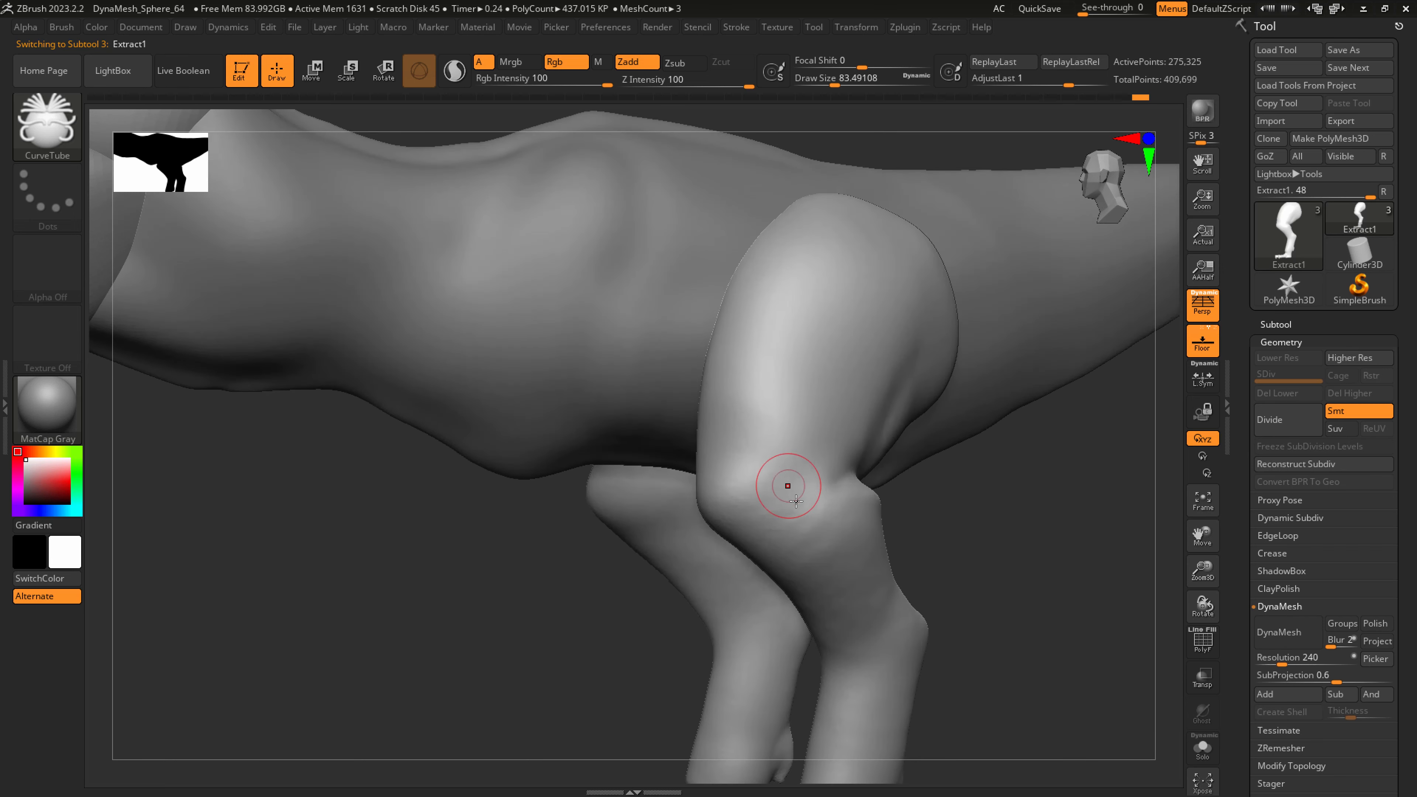
Draw a bent tube below the chest, in front of the legs, as the first arm
right_click_drag(836, 517, 779, 491, "ctrl")
right_click_drag(647, 467, 597, 458, "ctrl")
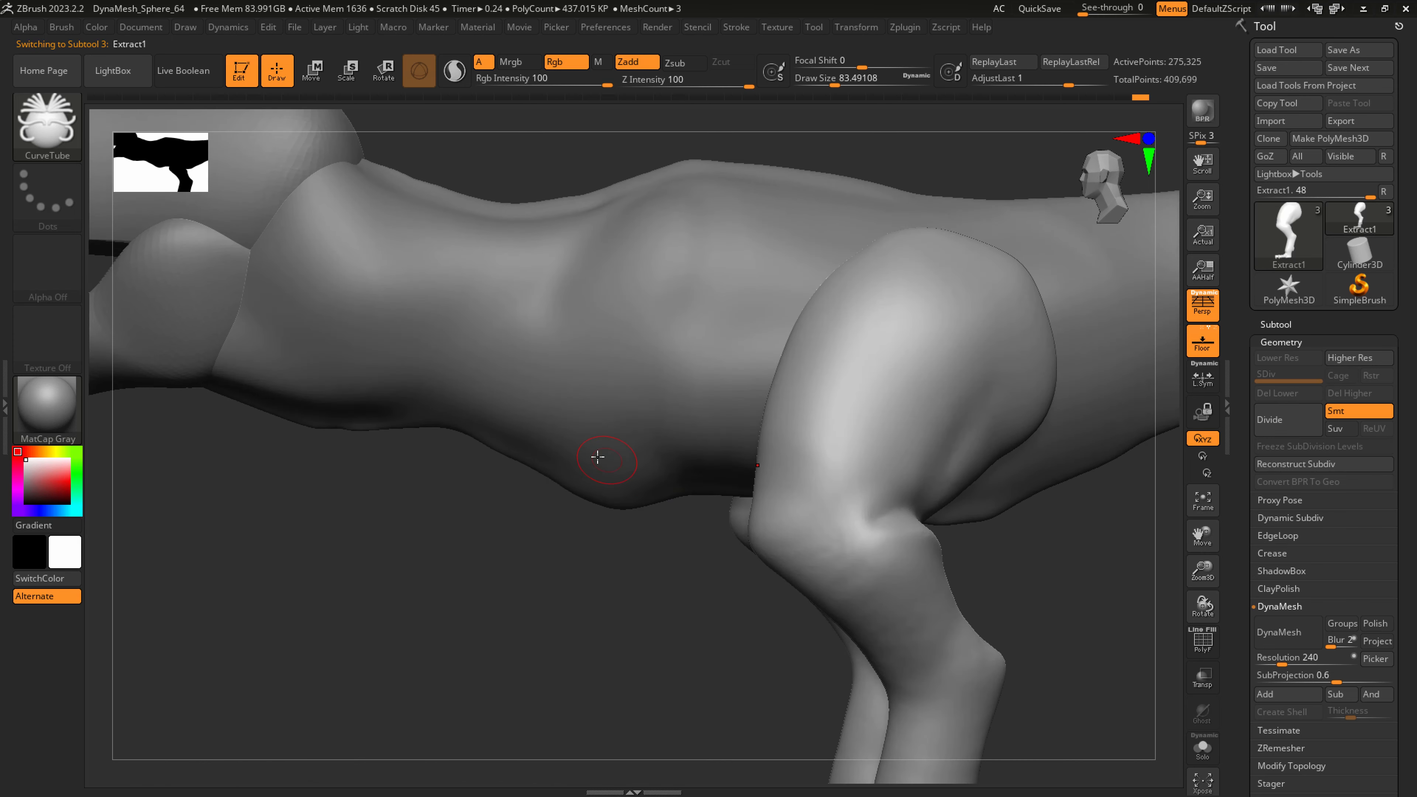
key("s")
left_click_drag(588, 462, 610, 507)
right_click_drag(700, 624, 779, 605)
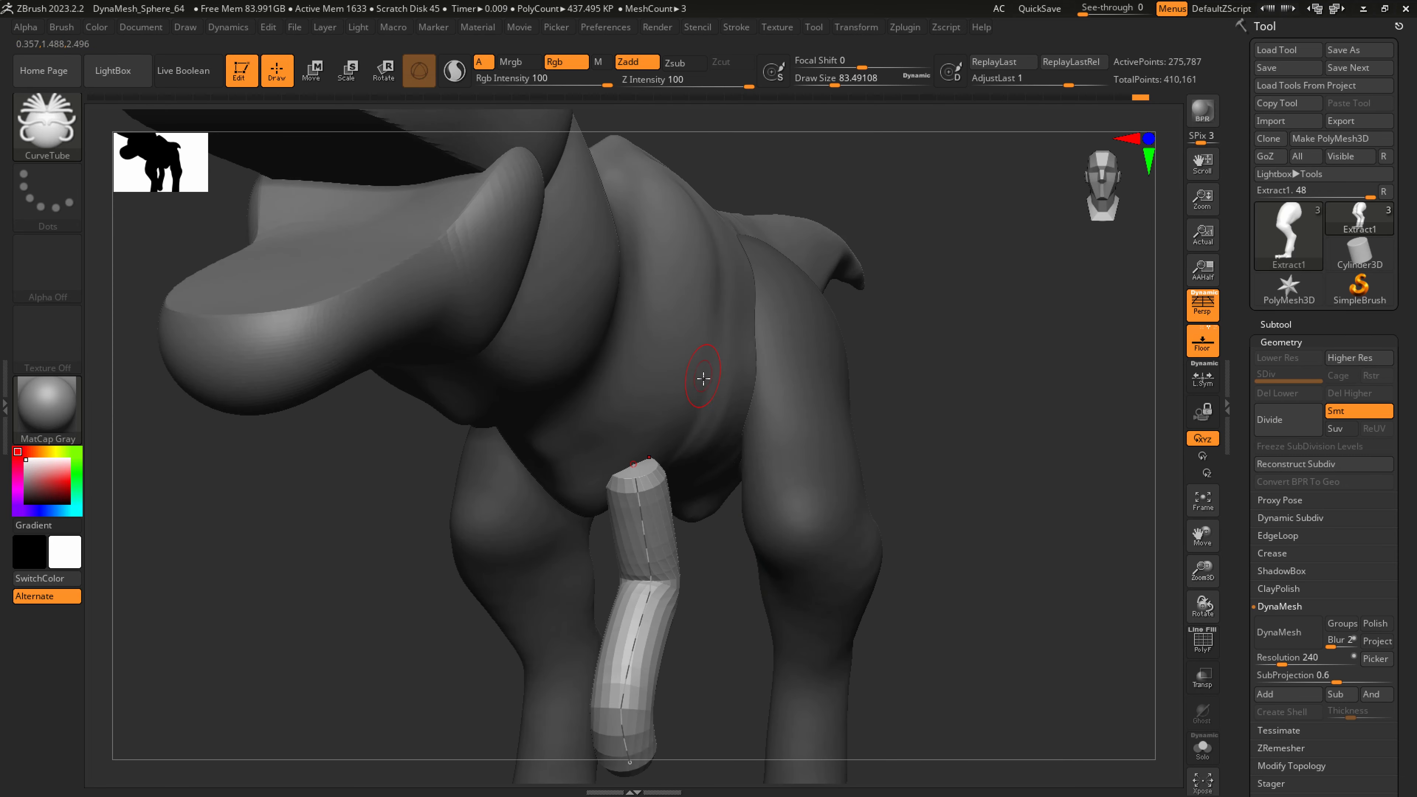
Reposition the arm tube and bend its curve outward from the chest in the front view
right_click_drag(699, 401, 676, 414)
key("ctrl+z")
mouse_move(632, 461)
left_mouse_down()
mouse_move(619, 429)
mouse_move(635, 434)
left_mouse_up()
mouse_move(651, 432)
right_mouse_down()
mouse_move(625, 430)
mouse_move(642, 413)
right_mouse_up()
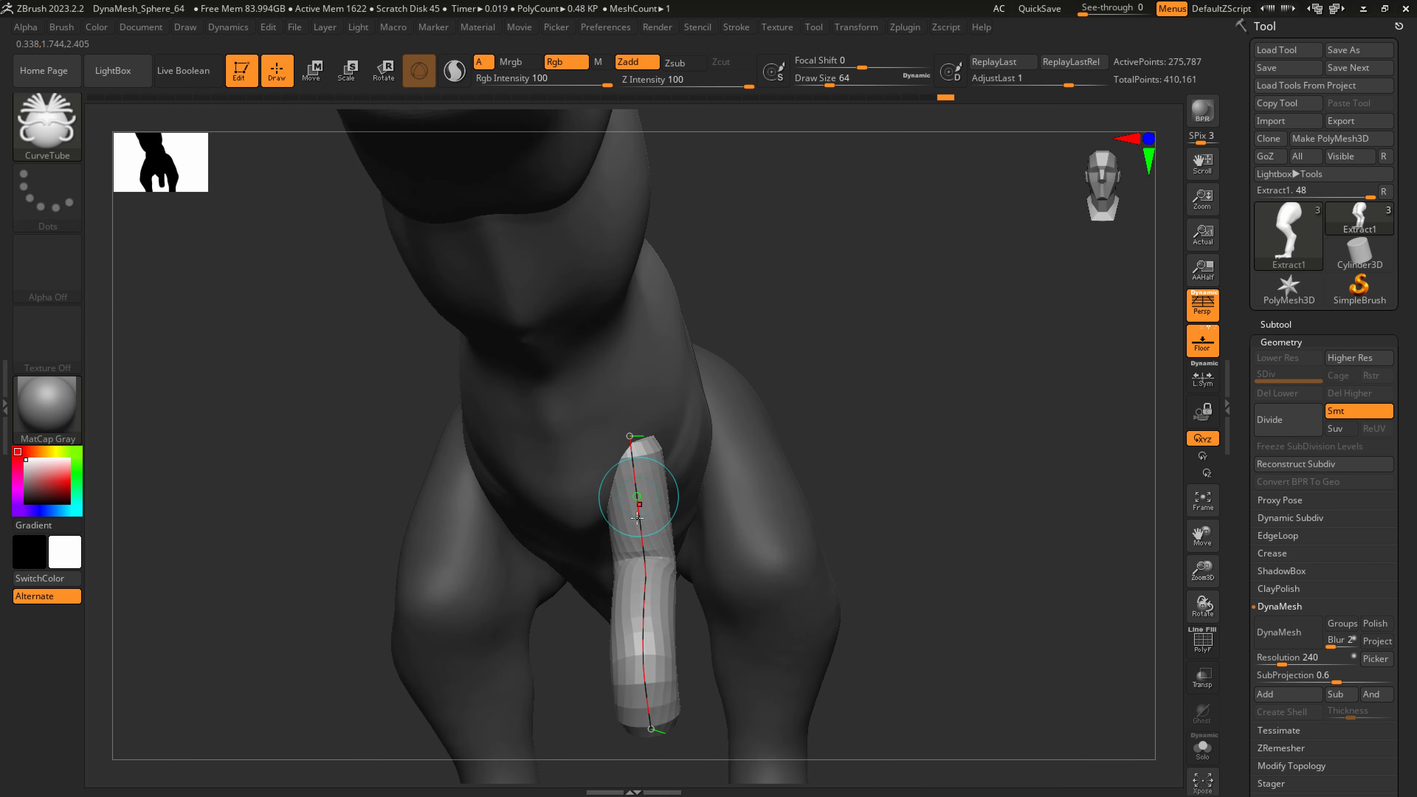
left_click_drag(651, 518, 670, 538)
left_click_drag(648, 480, 629, 435)
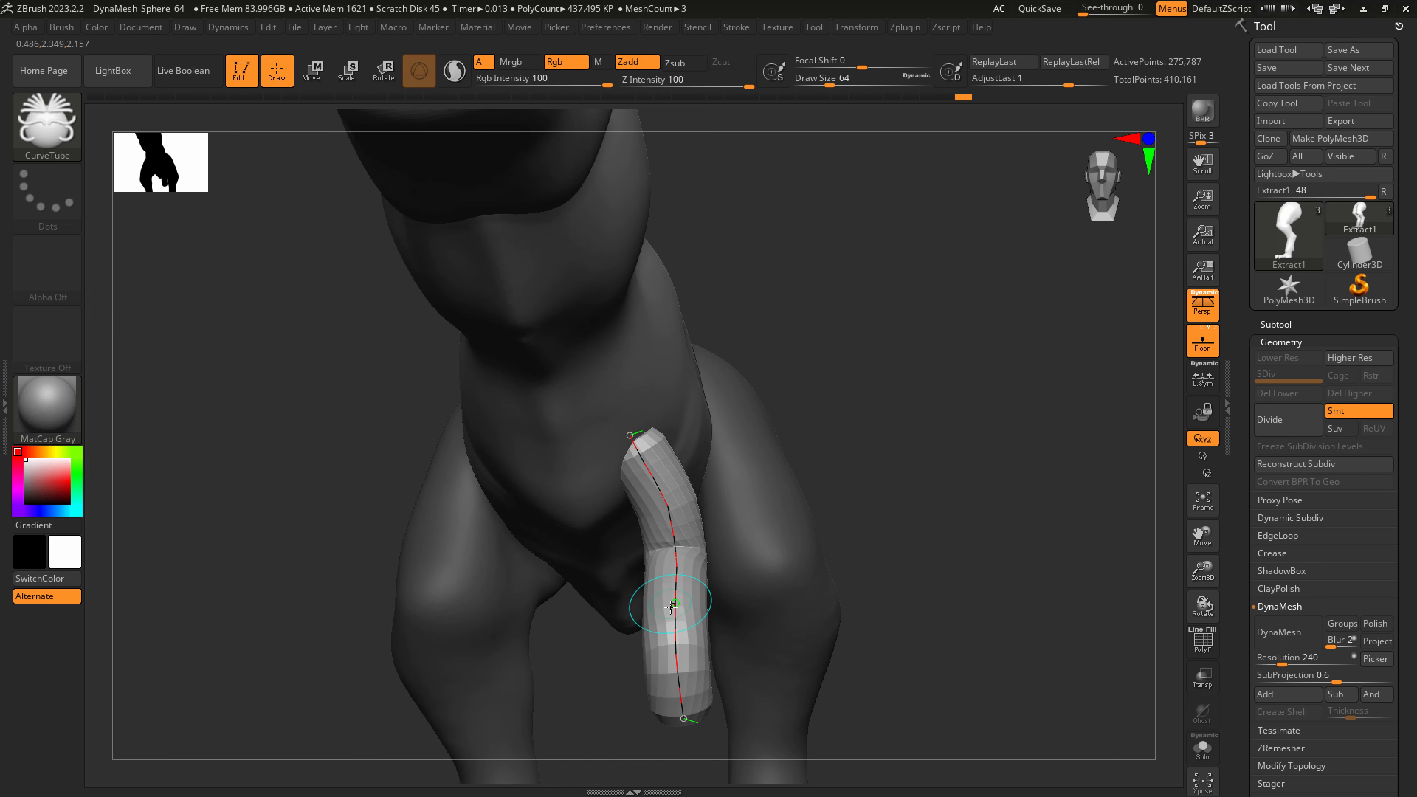
left_click_drag(673, 610, 680, 612)
left_click_drag(689, 704, 677, 713)
Fit the arm tube's upper end against the side of the chest, checking it from the front and side
left_click_drag(632, 436, 635, 436)
right_click_drag(634, 437, 563, 440)
left_click_drag(632, 439, 624, 437)
right_click_drag(667, 428, 550, 431)
left_click_drag(643, 428, 651, 465)
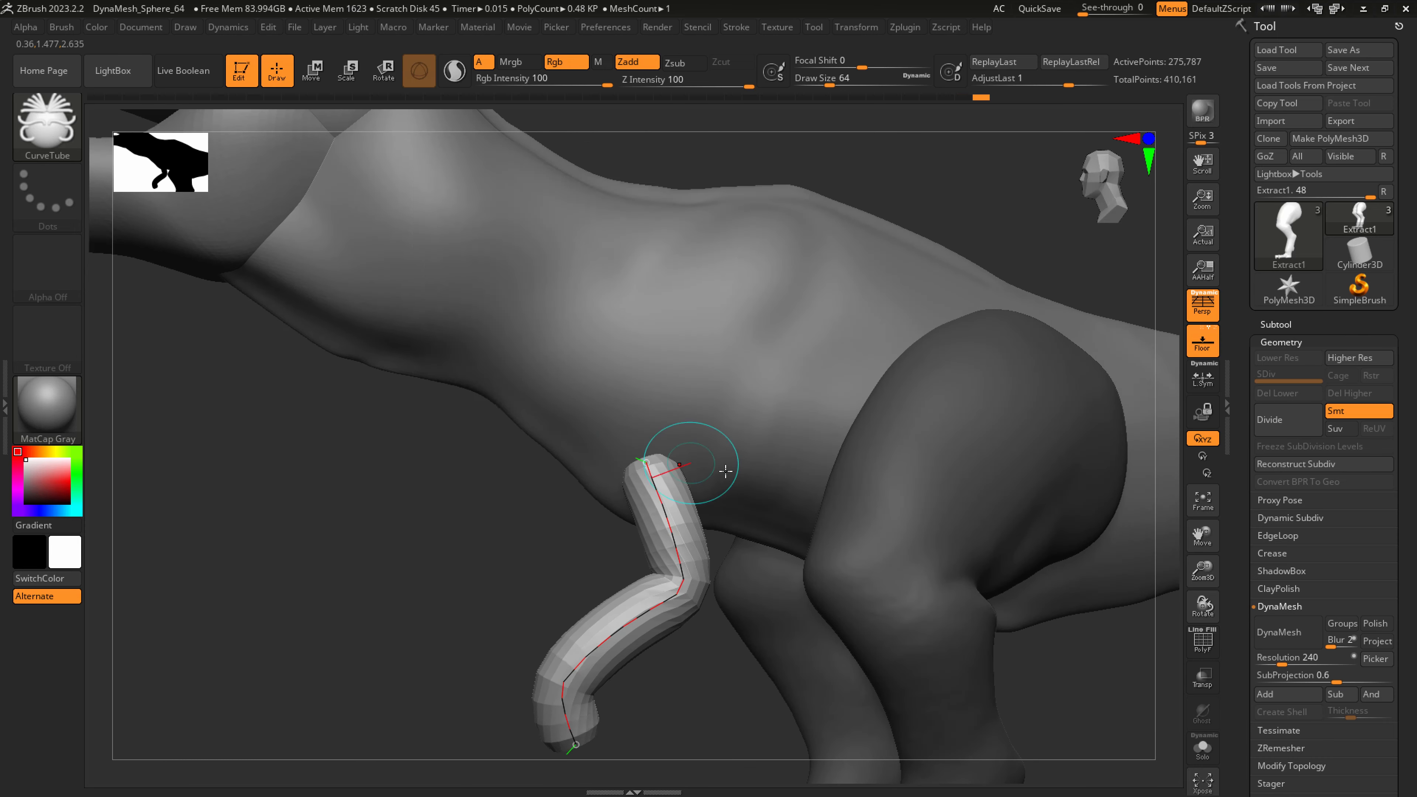
right_click_drag(693, 469, 739, 478, "shift")
left_click_drag(677, 472, 667, 460)
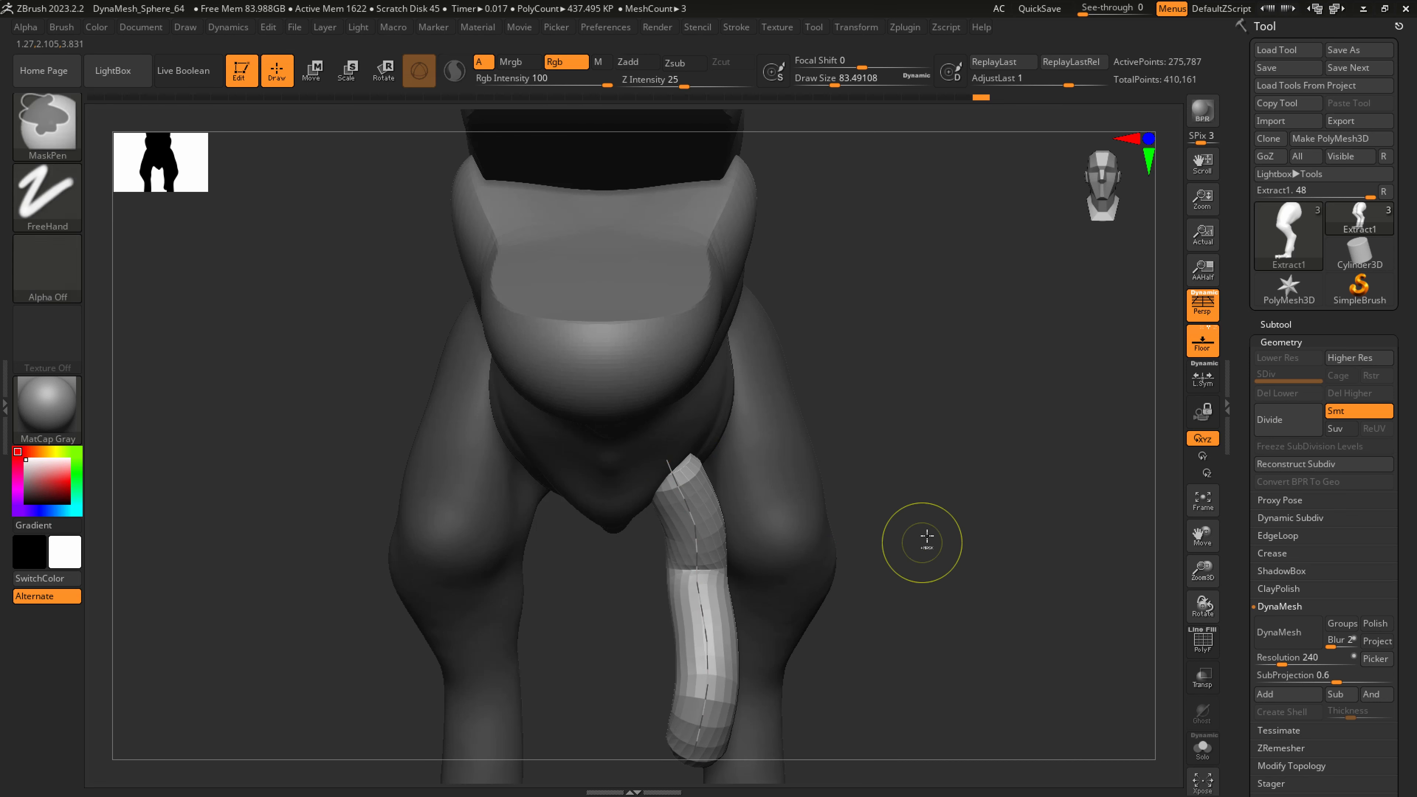
Clear the mask and flip the leg and arm mesh to the opposite side with the Mirror deformation
right_click_drag(728, 415, 705, 411, "shift")
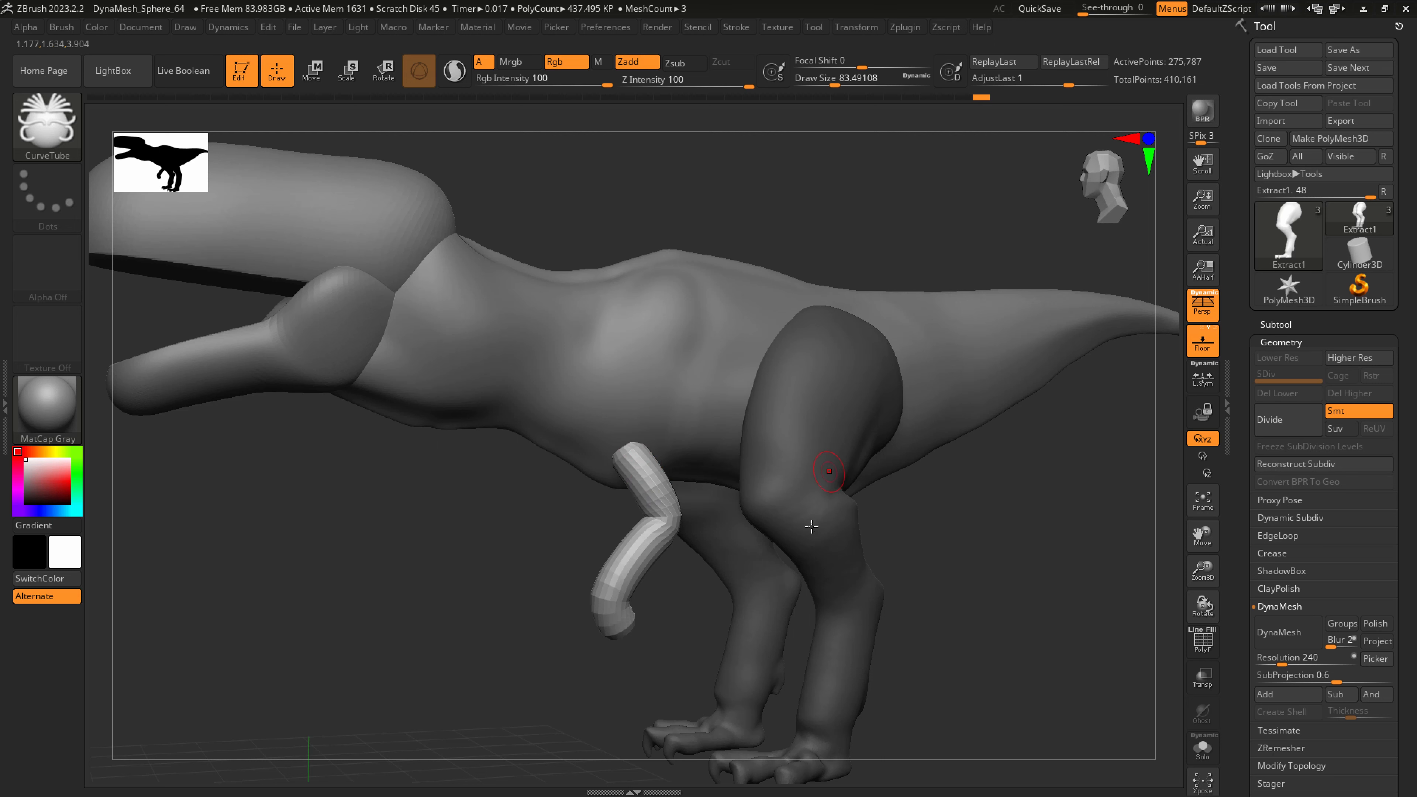
left_click(1293, 342)
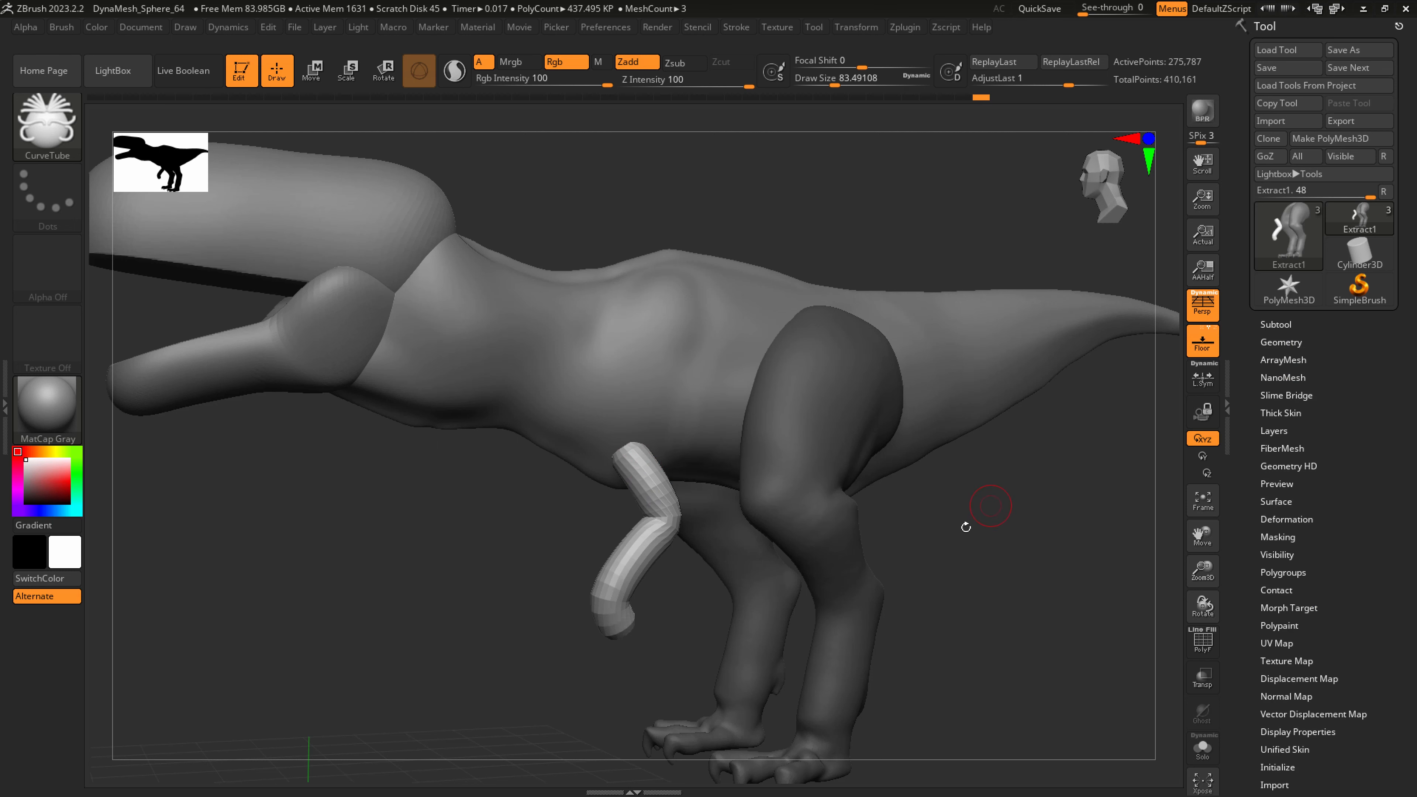
left_click_drag(966, 527, 986, 538)
left_click_drag(911, 582, 876, 531, "ctrl")
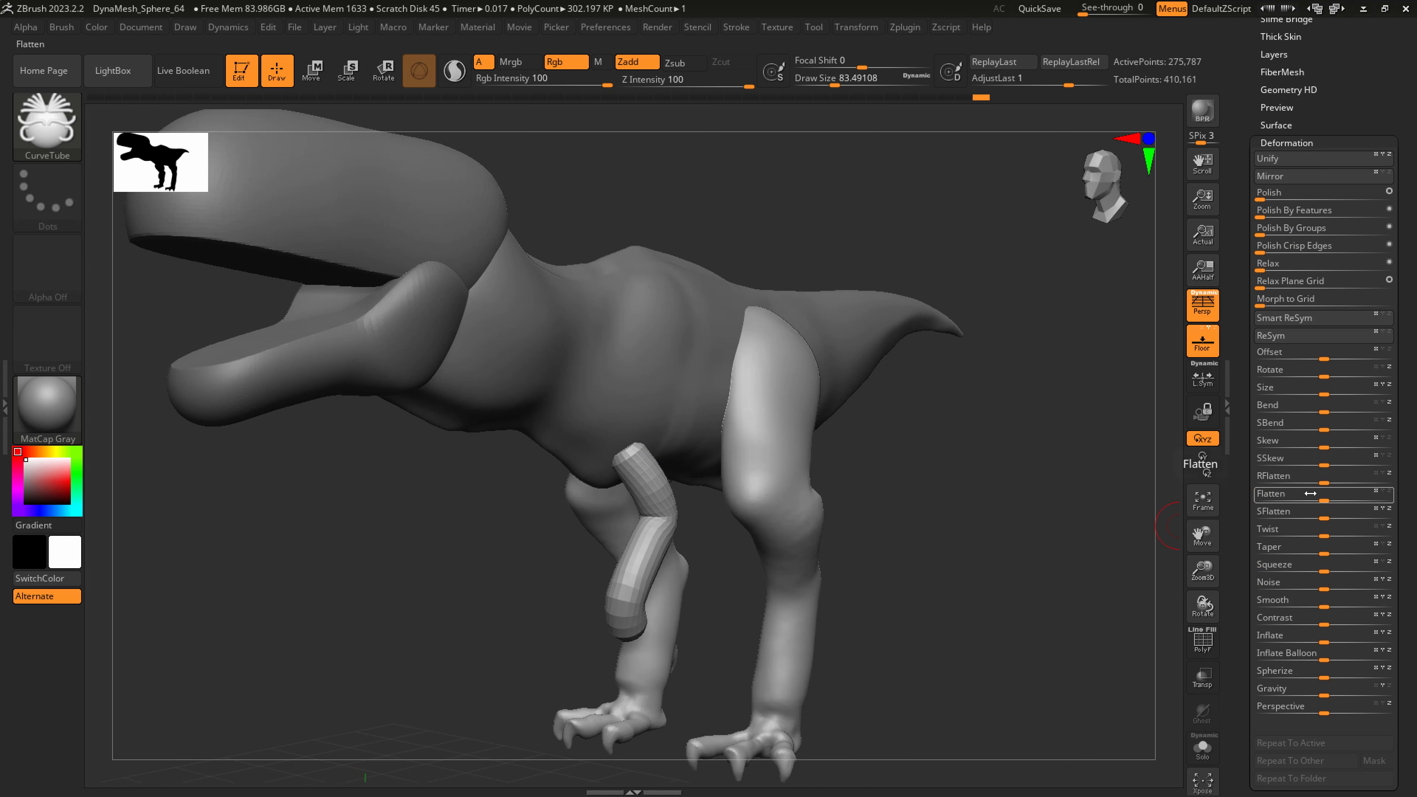
left_click(1297, 178)
scroll(1306, 117, "up", 3)
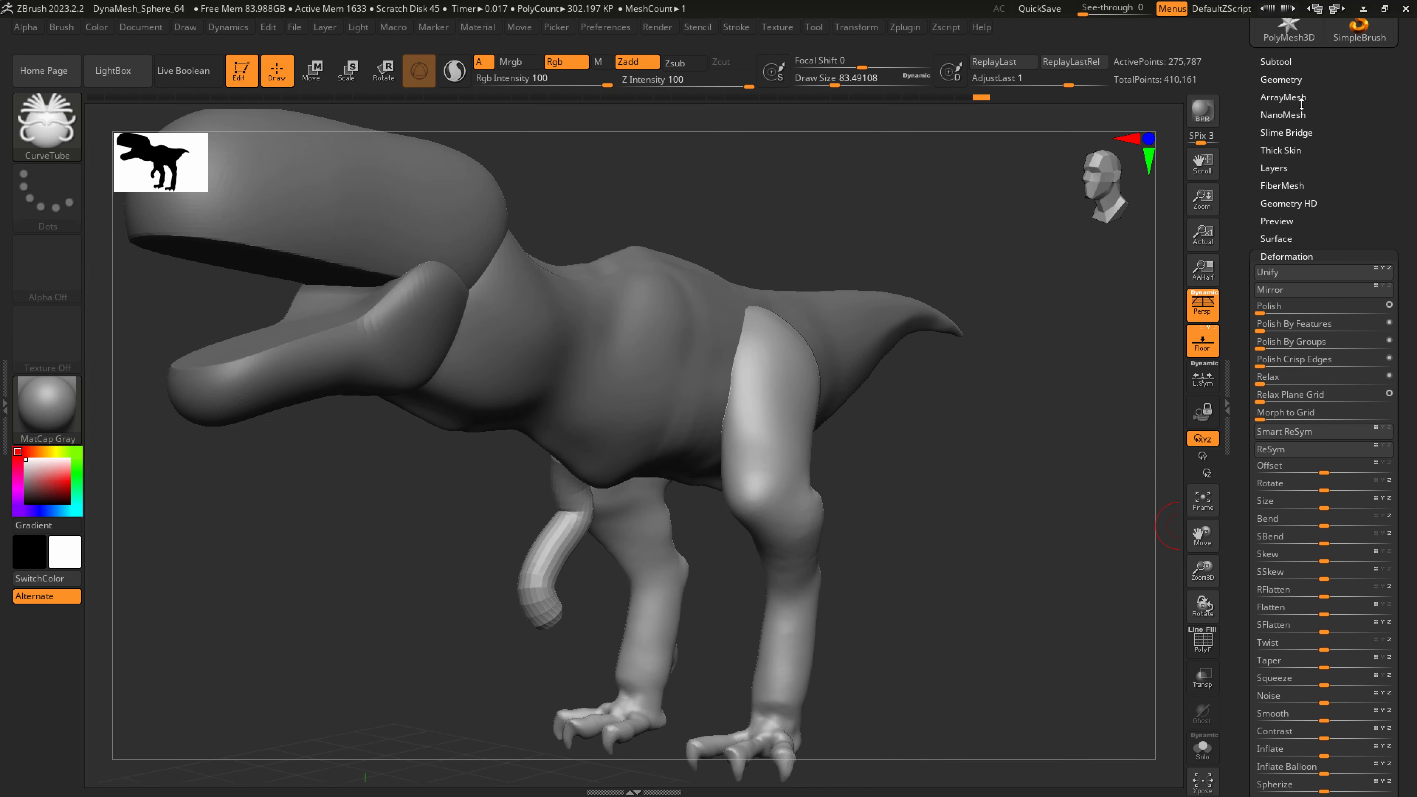
Create the matching second arm with Mirror And Weld
left_click(1290, 79)
left_click(1293, 497)
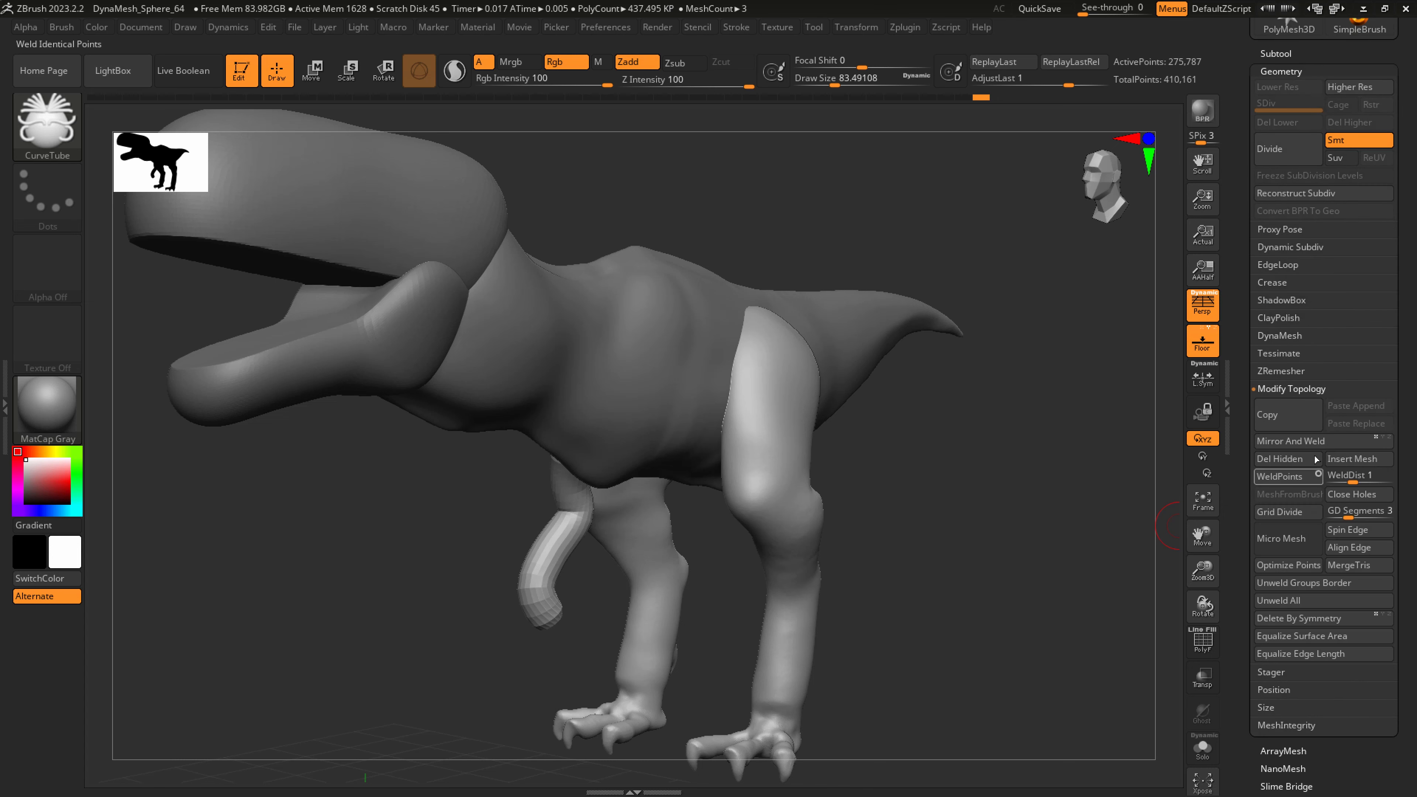
left_click(1313, 442)
mouse_move(841, 500)
left_mouse_down()
mouse_move(657, 548)
mouse_move(649, 573)
mouse_move(618, 580)
mouse_move(617, 628)
mouse_move(646, 602)
left_mouse_up()
Adjust the lower ends of both arms with SnakeHook at a draw size of about 187
key("s")
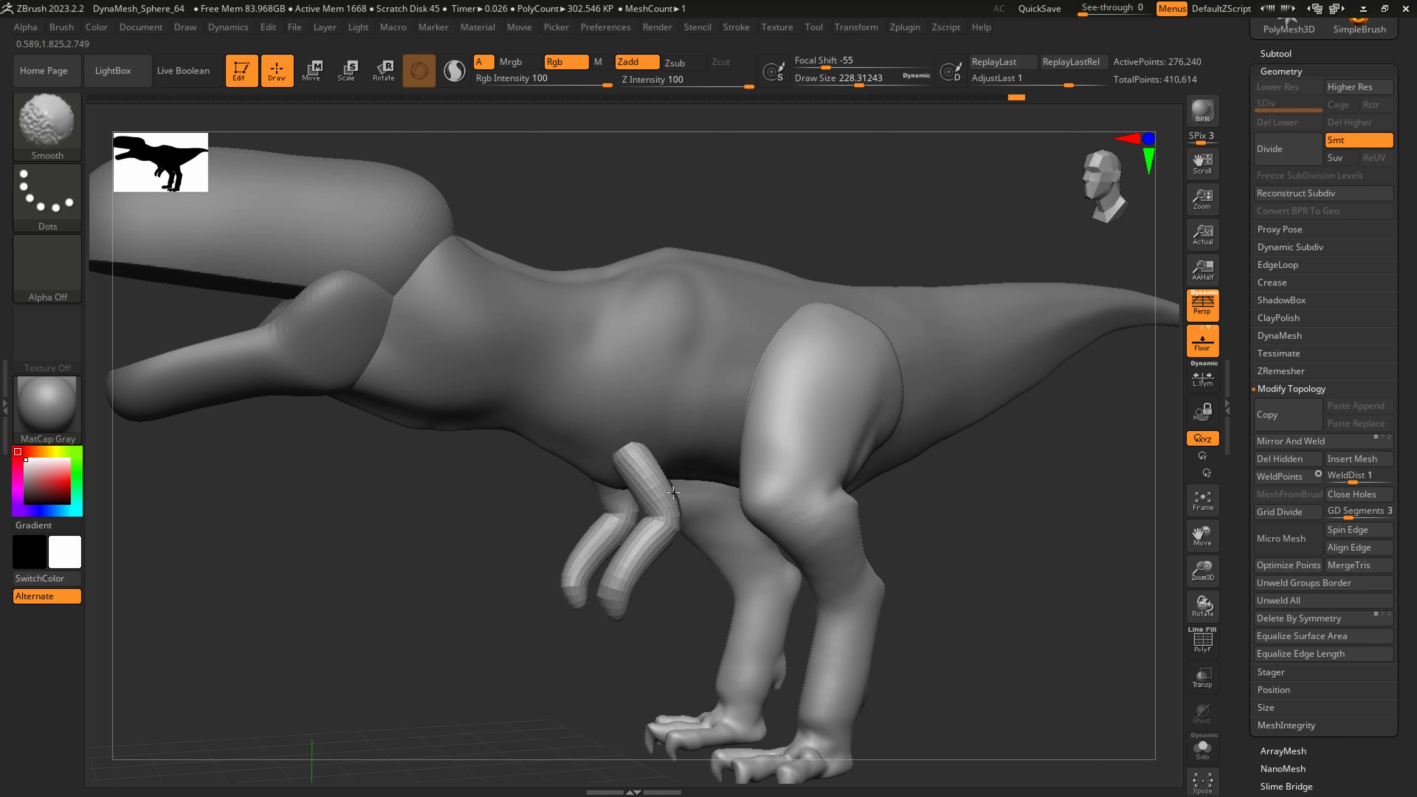
right_click_drag(681, 517, 621, 527)
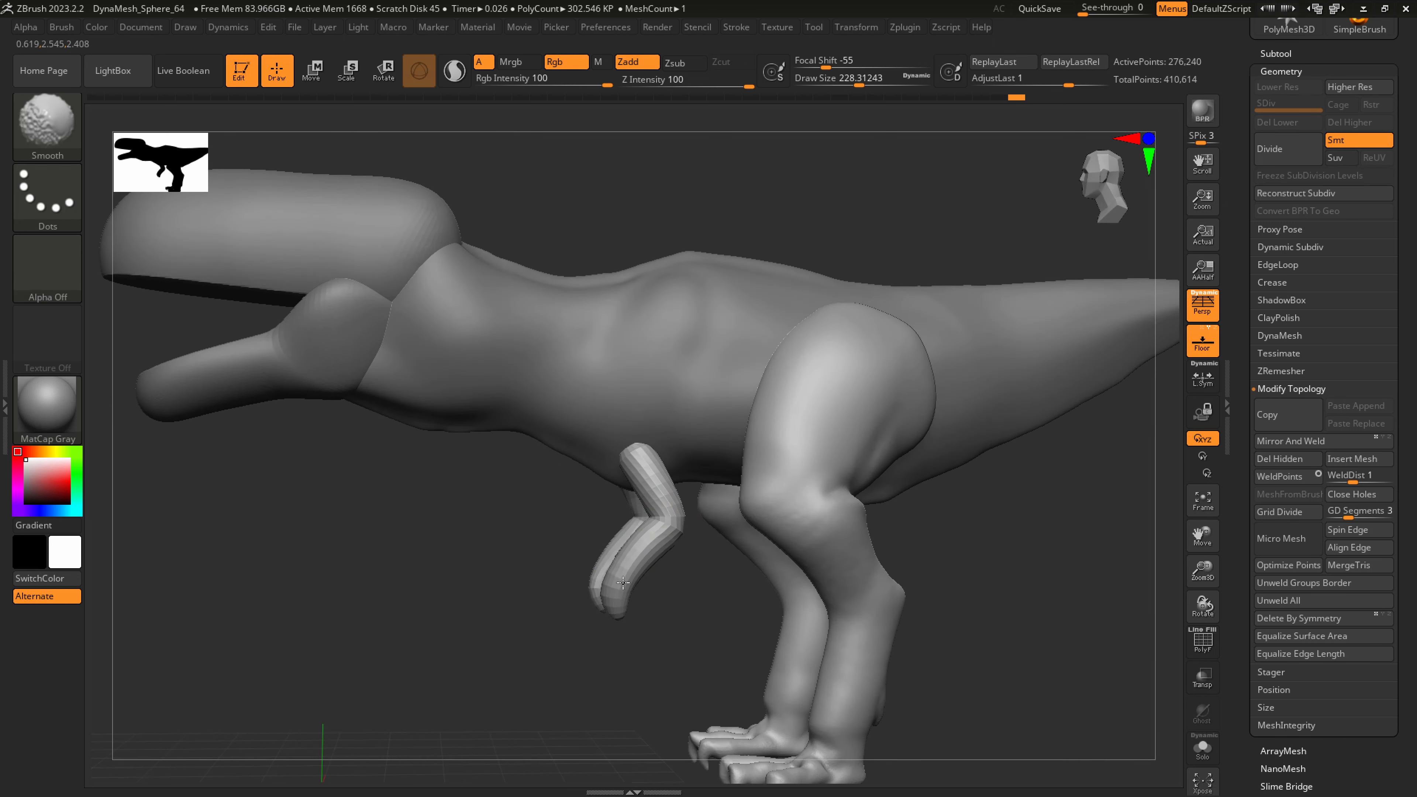
right_click_drag(630, 631, 623, 604, "shift")
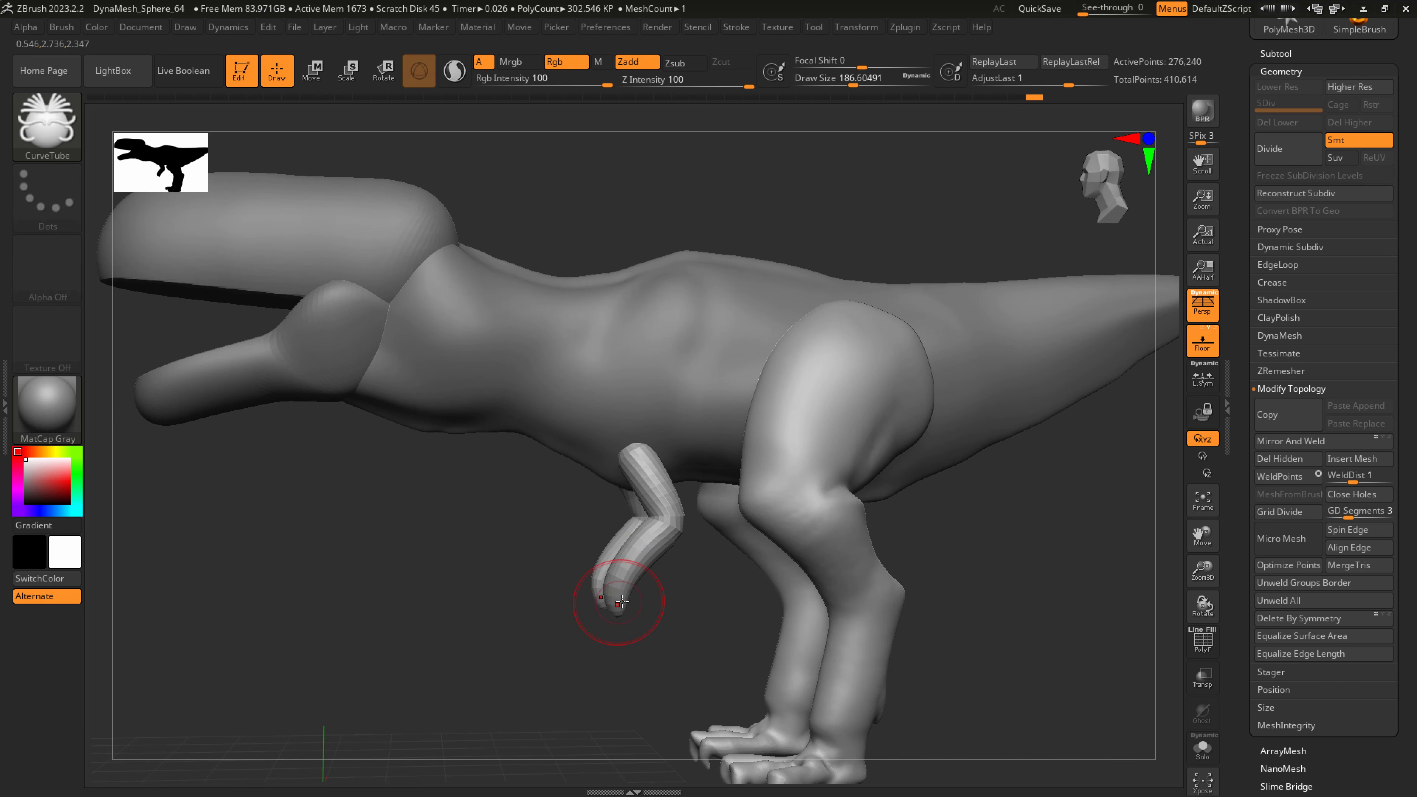
key("b")
key("s")
key("h")
left_click_drag(614, 607, 617, 599)
Rebuild the legs and arms with DynaMesh at resolution 240 and smooth the forearms
left_click_drag(652, 677, 717, 591, "ctrl")
left_click(1283, 335)
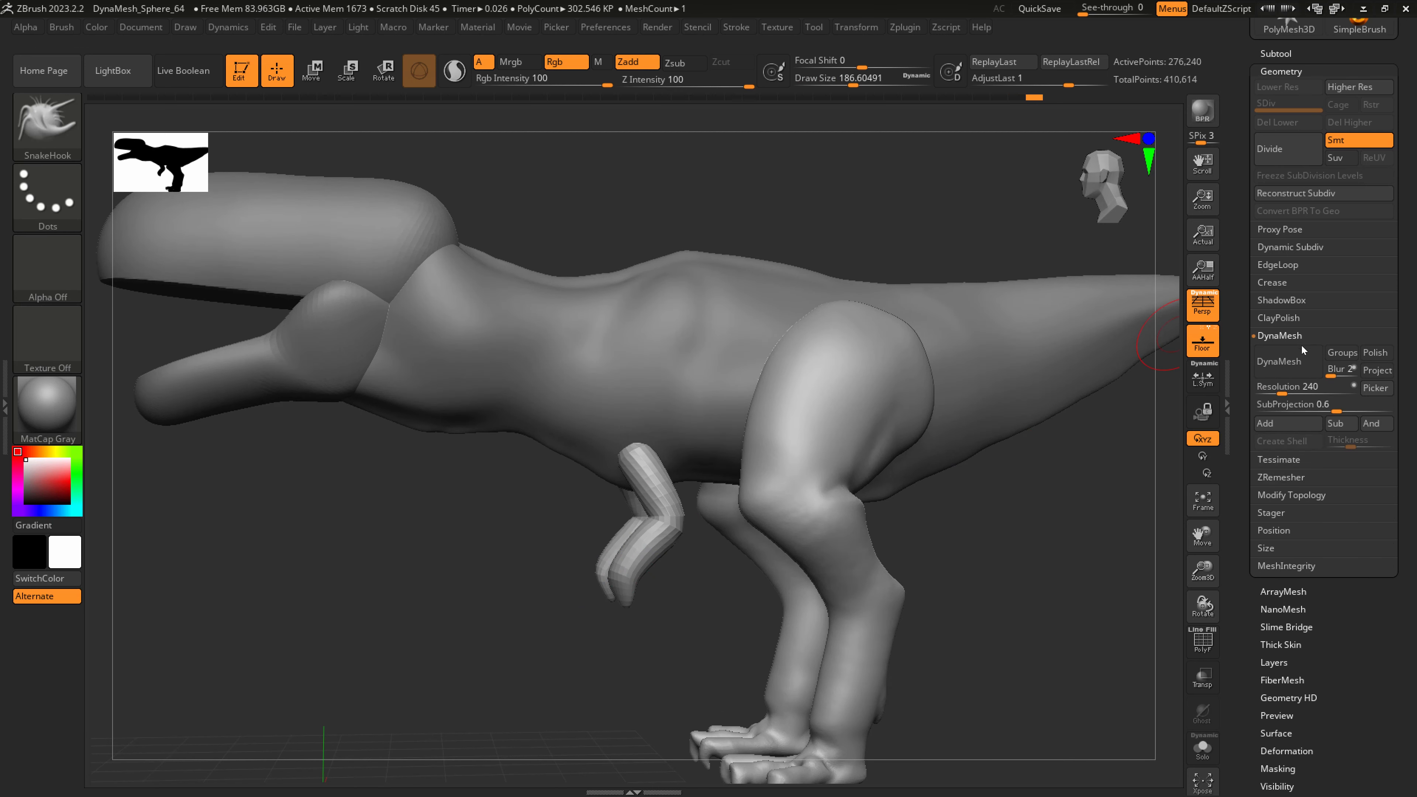
left_click(1282, 366)
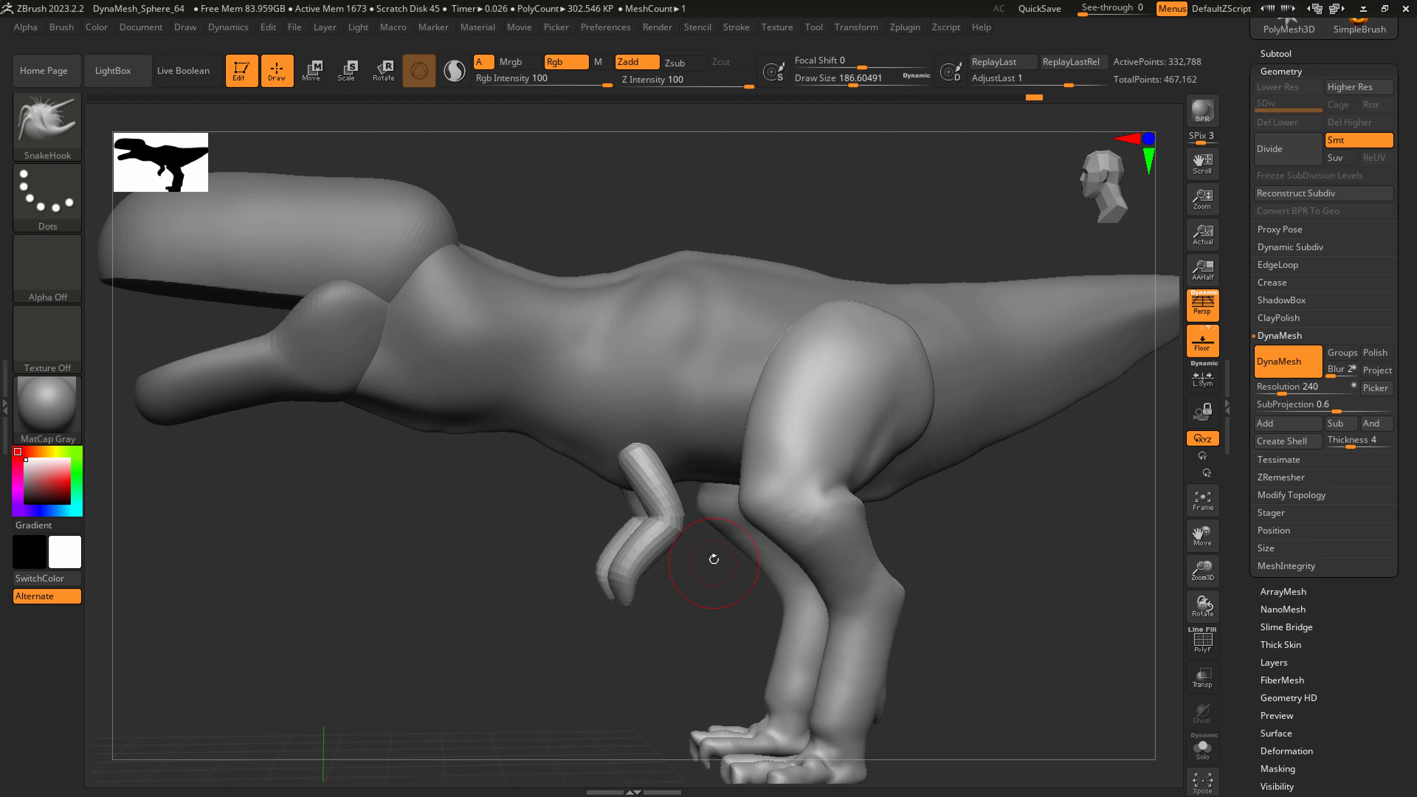
key("shift")
left_click_drag(652, 542, 654, 526, "shift")
right_click_drag(648, 544, 686, 450)
left_click_drag(703, 577, 710, 541, "shift")
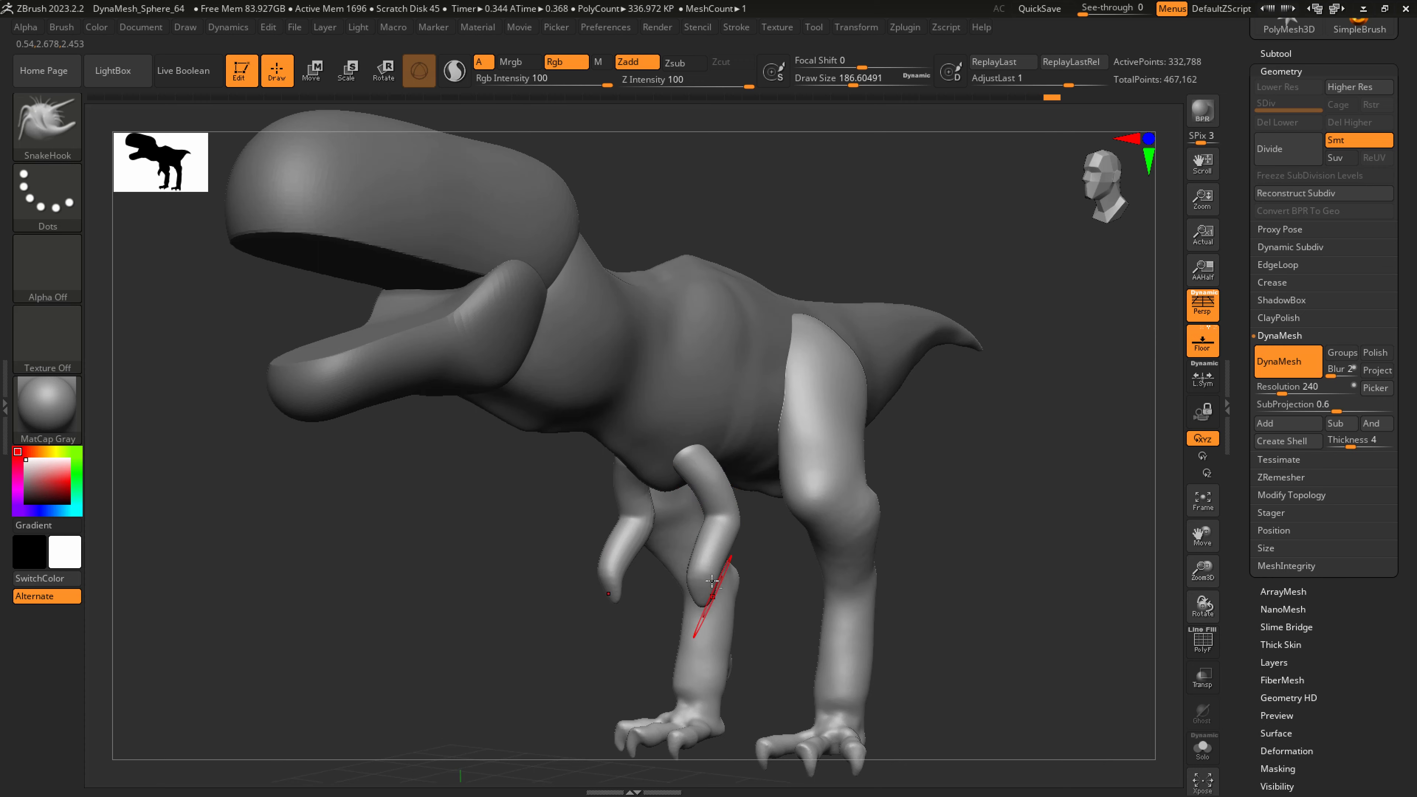
Refine the rounded ends of the forearms with SnakeHook at a draw size of about 94
mouse_move(715, 599)
right_mouse_down("ctrl")
mouse_move(769, 702)
mouse_move(718, 574)
mouse_move(717, 608)
right_mouse_up("ctrl")
key("s")
left_click_drag(717, 612, 708, 614)
left_click_drag(697, 626, 702, 613)
right_click_drag(677, 602, 688, 589)
key("s")
mouse_move(686, 589)
left_mouse_down()
mouse_move(661, 594)
mouse_move(662, 640)
mouse_move(712, 608)
left_mouse_up()
key("ctrl+z")
key("s")
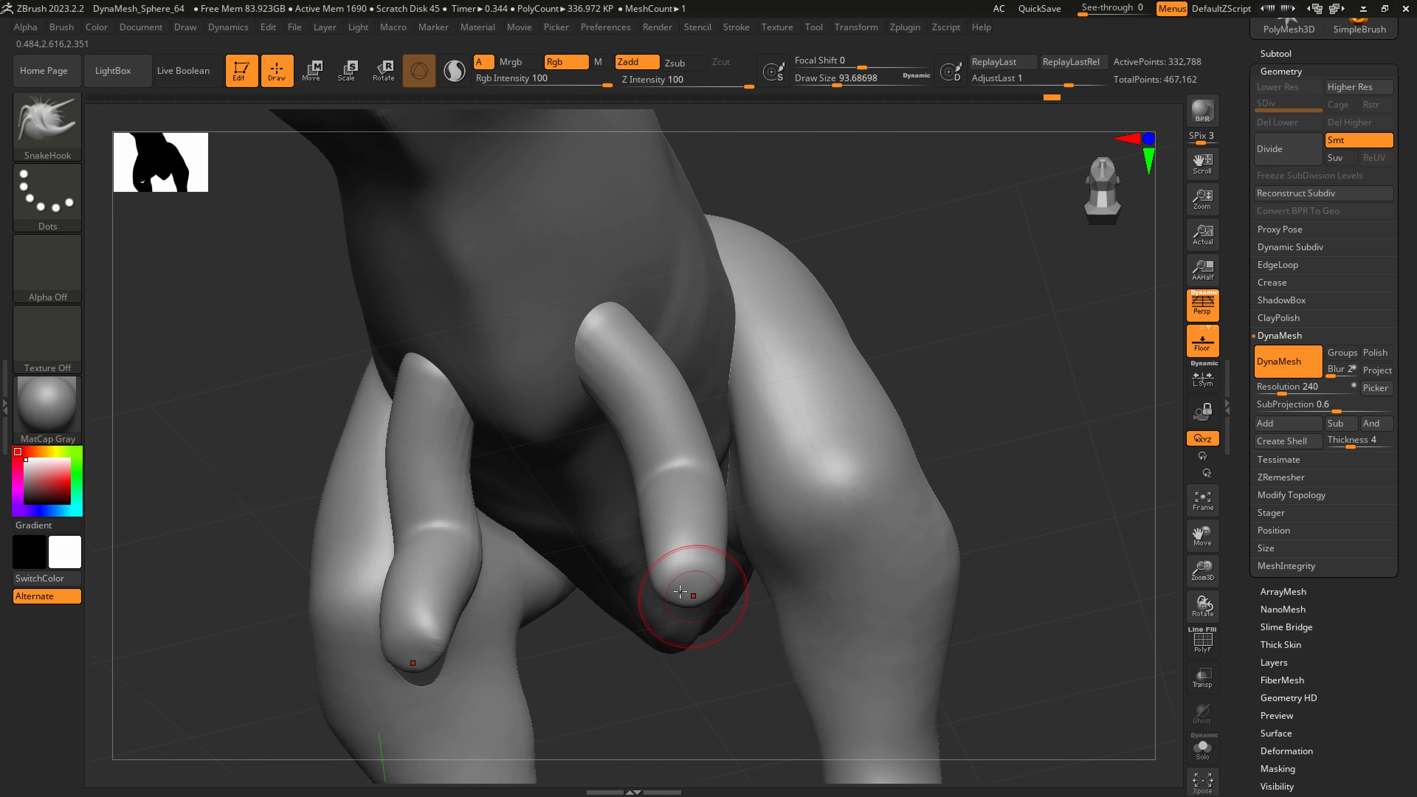
Draw the first finger tube down from each forearm's end with CurveTube at a draw size of about 41
right_click_drag(700, 589, 674, 412)
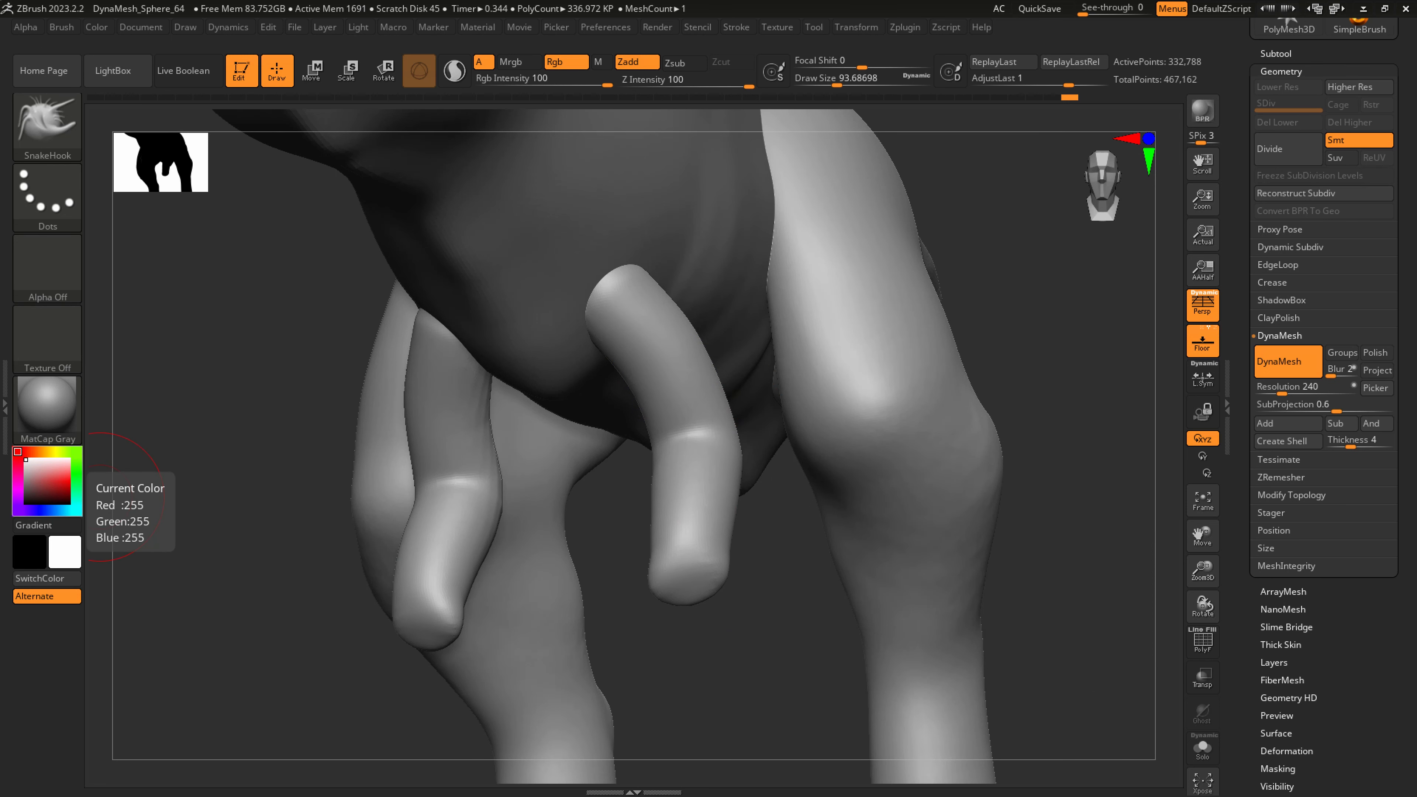
right_click_drag(736, 604, 728, 602)
key("s")
left_click_drag(683, 587, 672, 586)
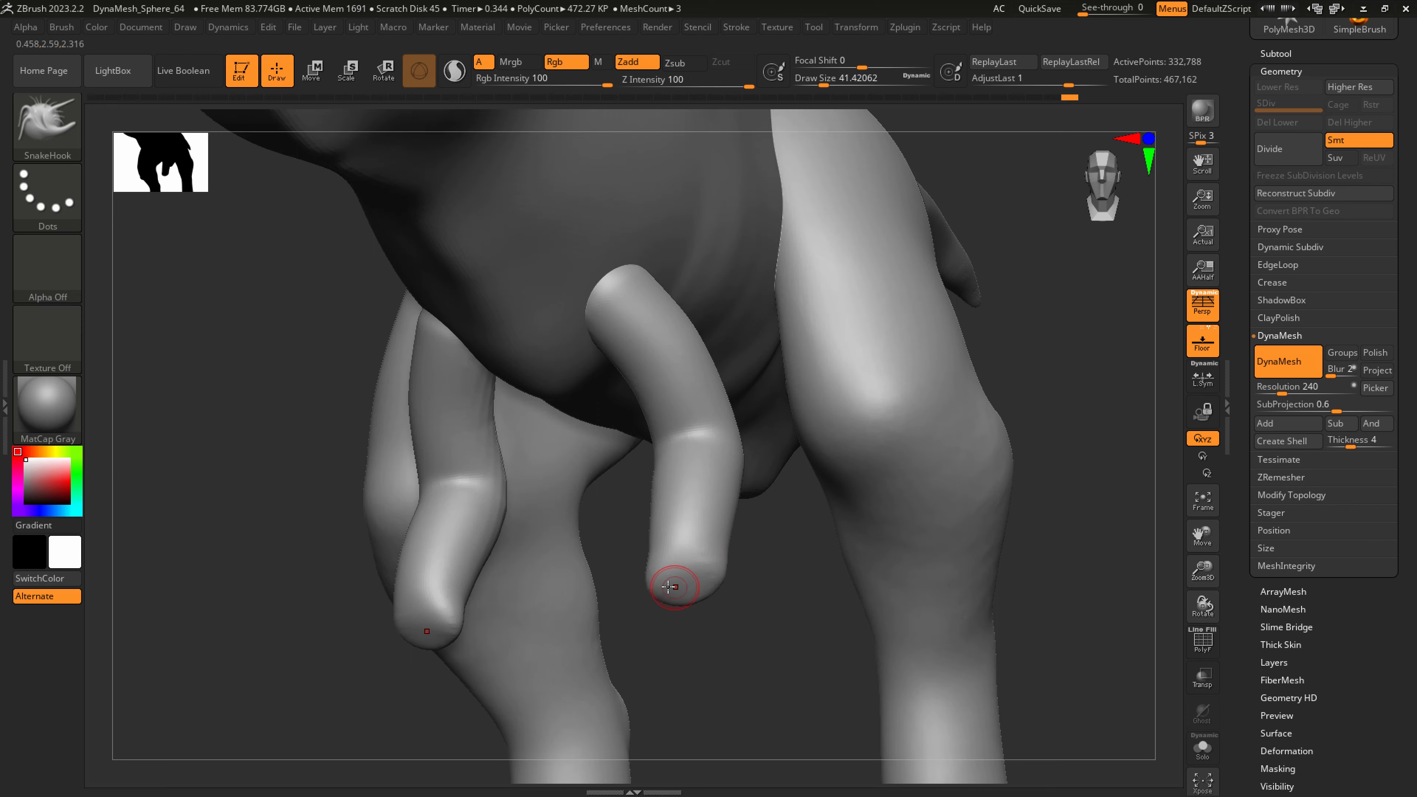
mouse_move(675, 584)
right_mouse_down()
mouse_move(645, 590)
mouse_move(341, 400)
right_mouse_up()
left_click(61, 134)
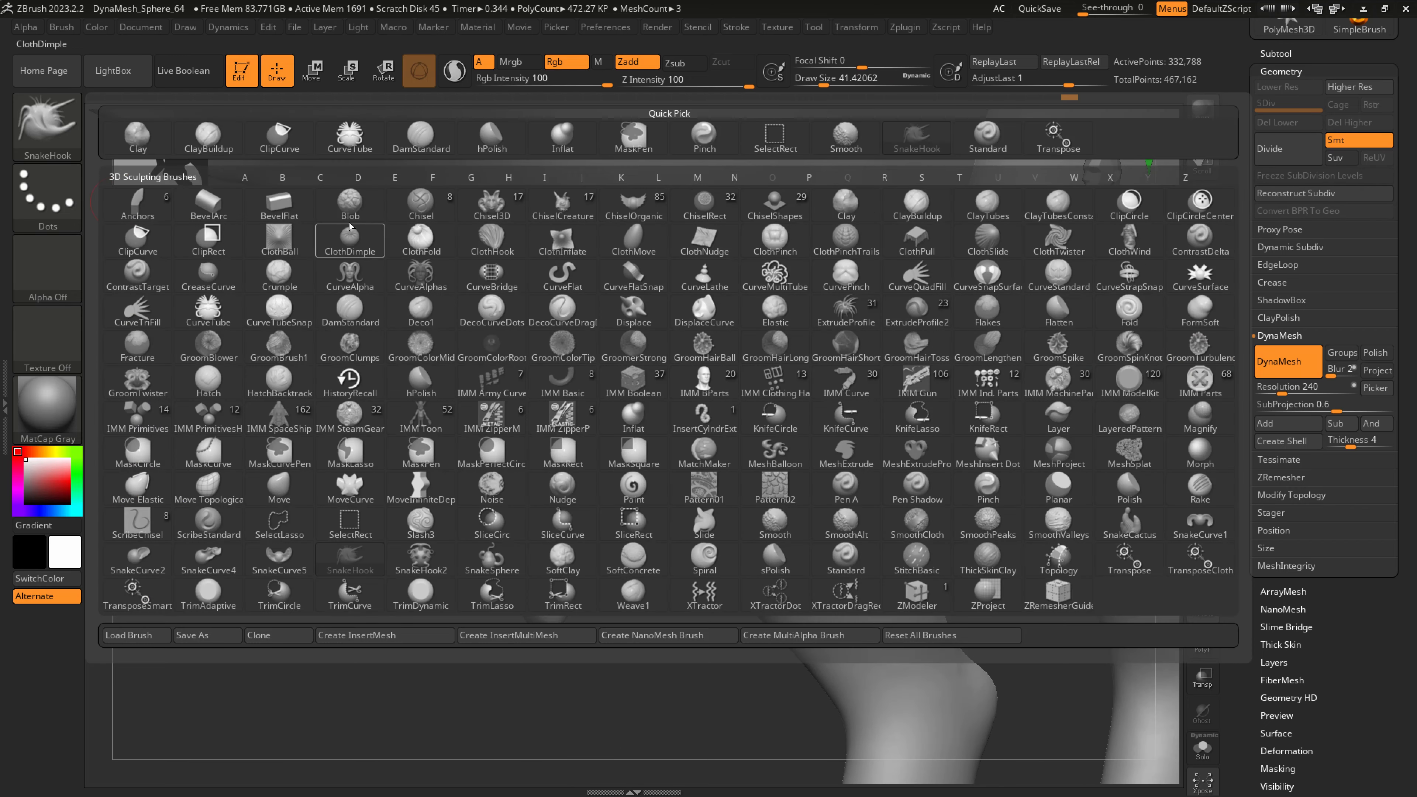
left_click(350, 241)
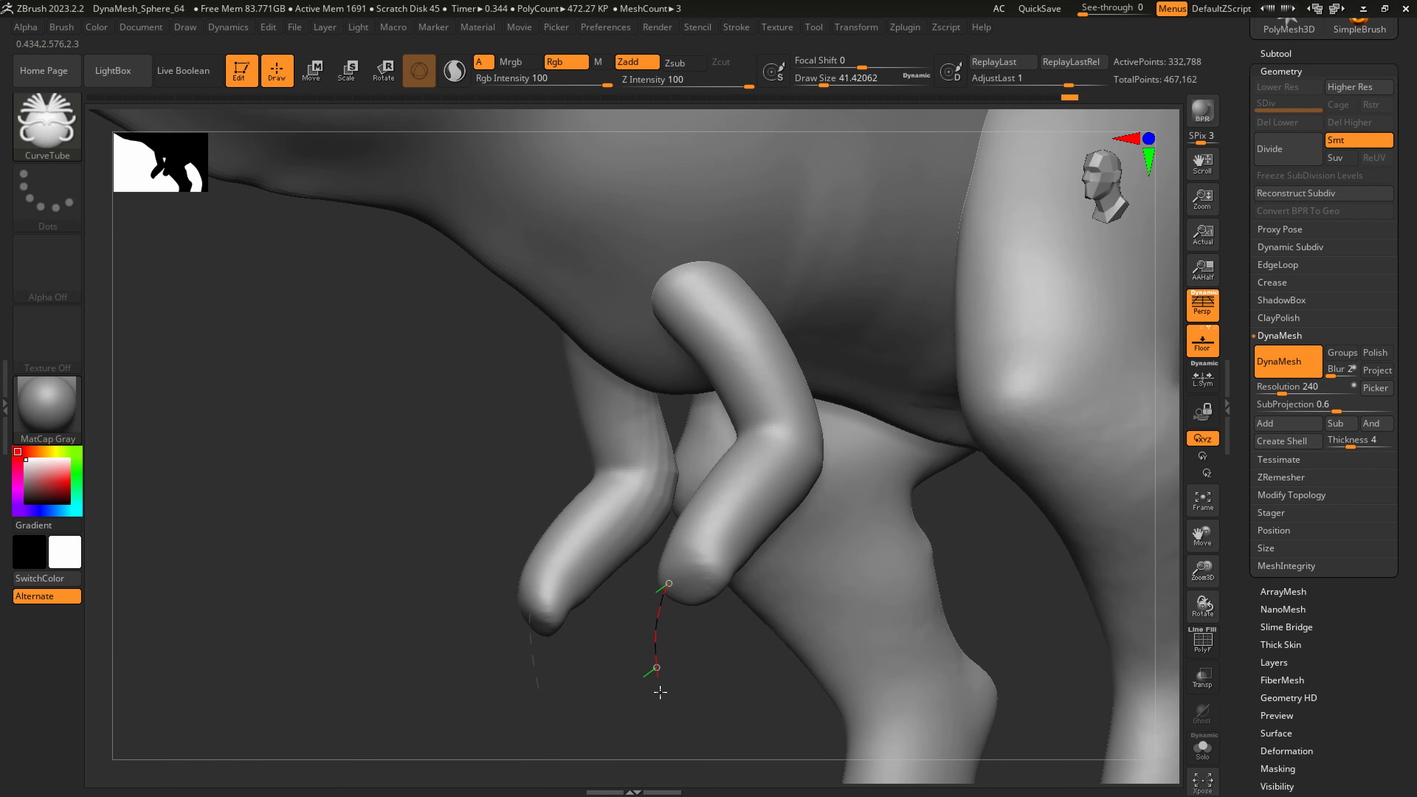
left_click_drag(660, 692, 660, 696)
right_click_drag(721, 576, 714, 586)
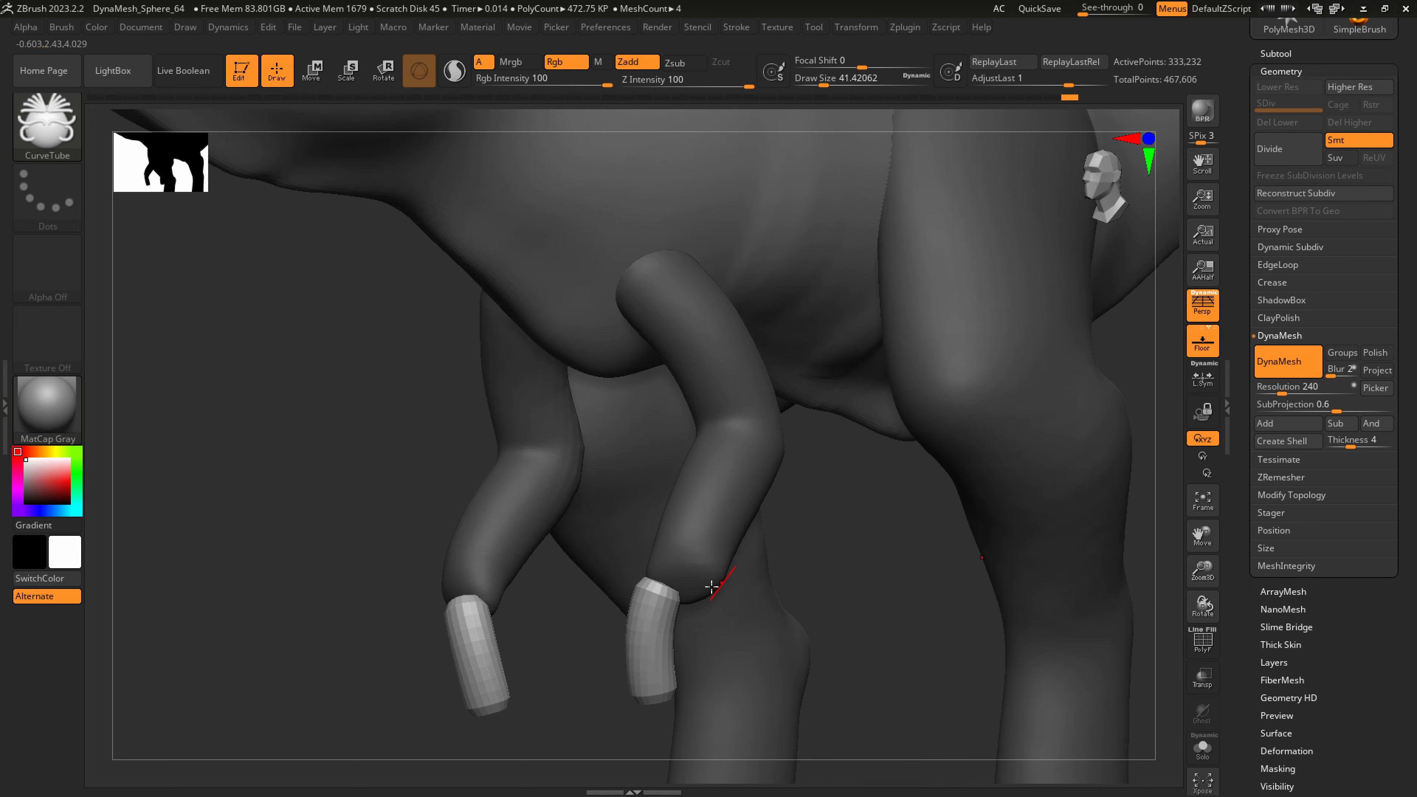
Draw a second finger tube beside the first one and bend its curve to follow the hand
left_click_drag(721, 693, 722, 695)
right_click_drag(781, 591, 734, 604)
right_click_drag(870, 566, 1110, 530, "alt")
right_click_drag(691, 596, 635, 597)
left_click_drag(551, 576, 548, 575)
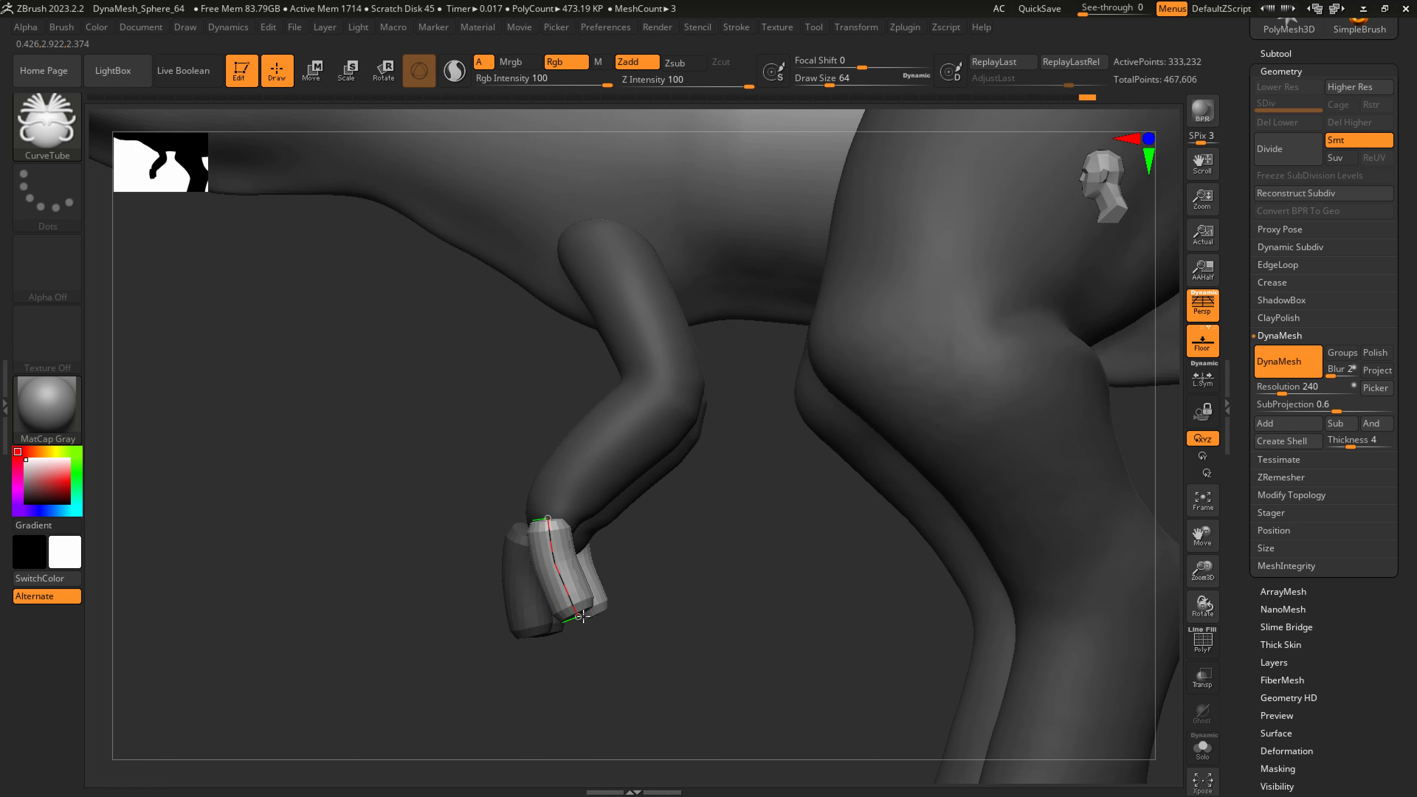
mouse_move(563, 507)
right_mouse_down()
mouse_move(623, 506)
mouse_move(561, 519)
right_mouse_up()
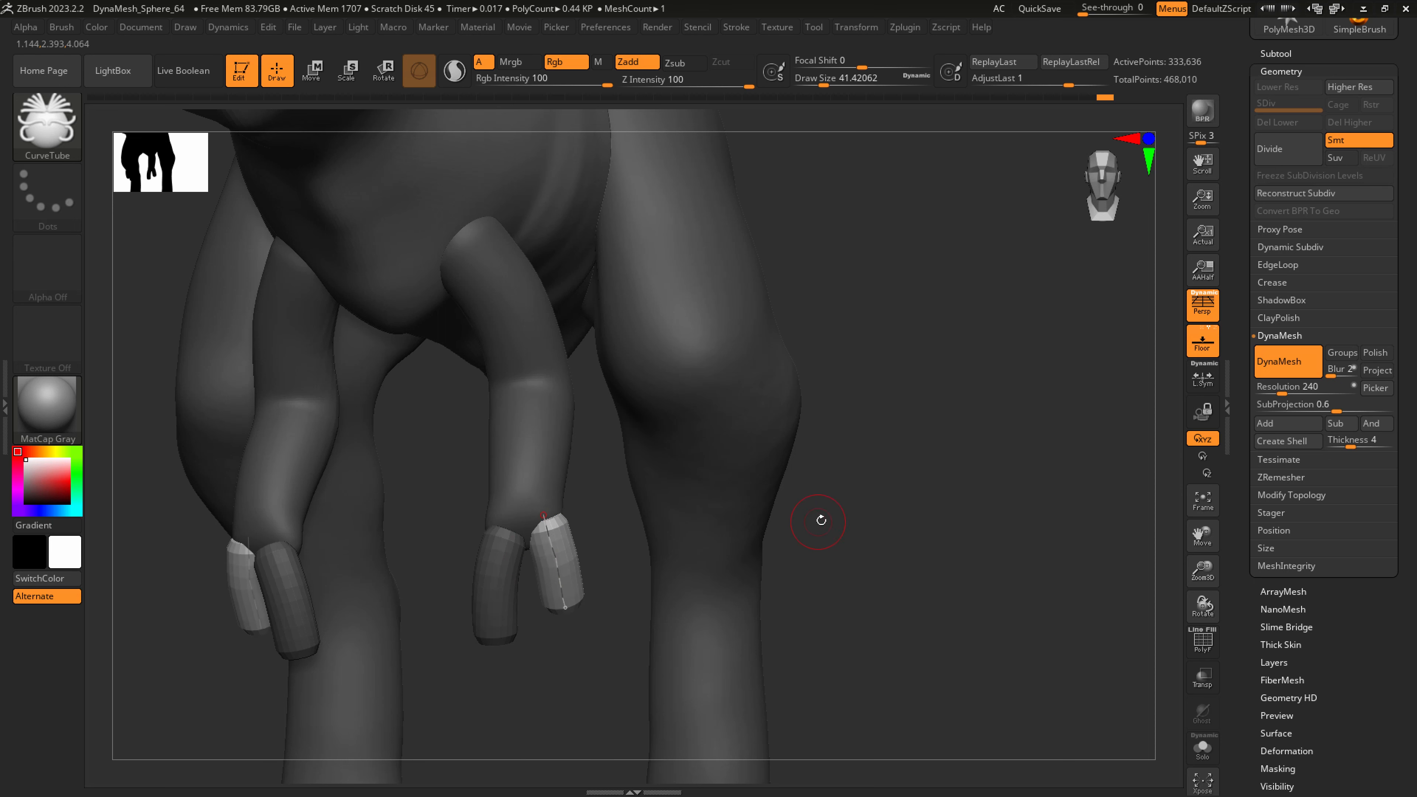
right_click_drag(600, 474, 570, 589)
Merge the finger tubes into the arms with DynaMesh and smooth where they join the forearms
left_click_drag(658, 670, 698, 614, "ctrl")
key("shift")
mouse_move(533, 581)
left_mouse_down("shift")
mouse_move(583, 597)
mouse_move(563, 586)
left_mouse_up("shift")
key("w")
key("q")
key("s")
mouse_move(692, 620)
left_mouse_down()
mouse_move(625, 620)
mouse_move(628, 675)
left_mouse_up()
Pull pointed claws out of both fingertips with SnakeHook at a draw size of about 51
key("b")
key("s")
key("h")
key("s")
left_click_drag(588, 608, 637, 602)
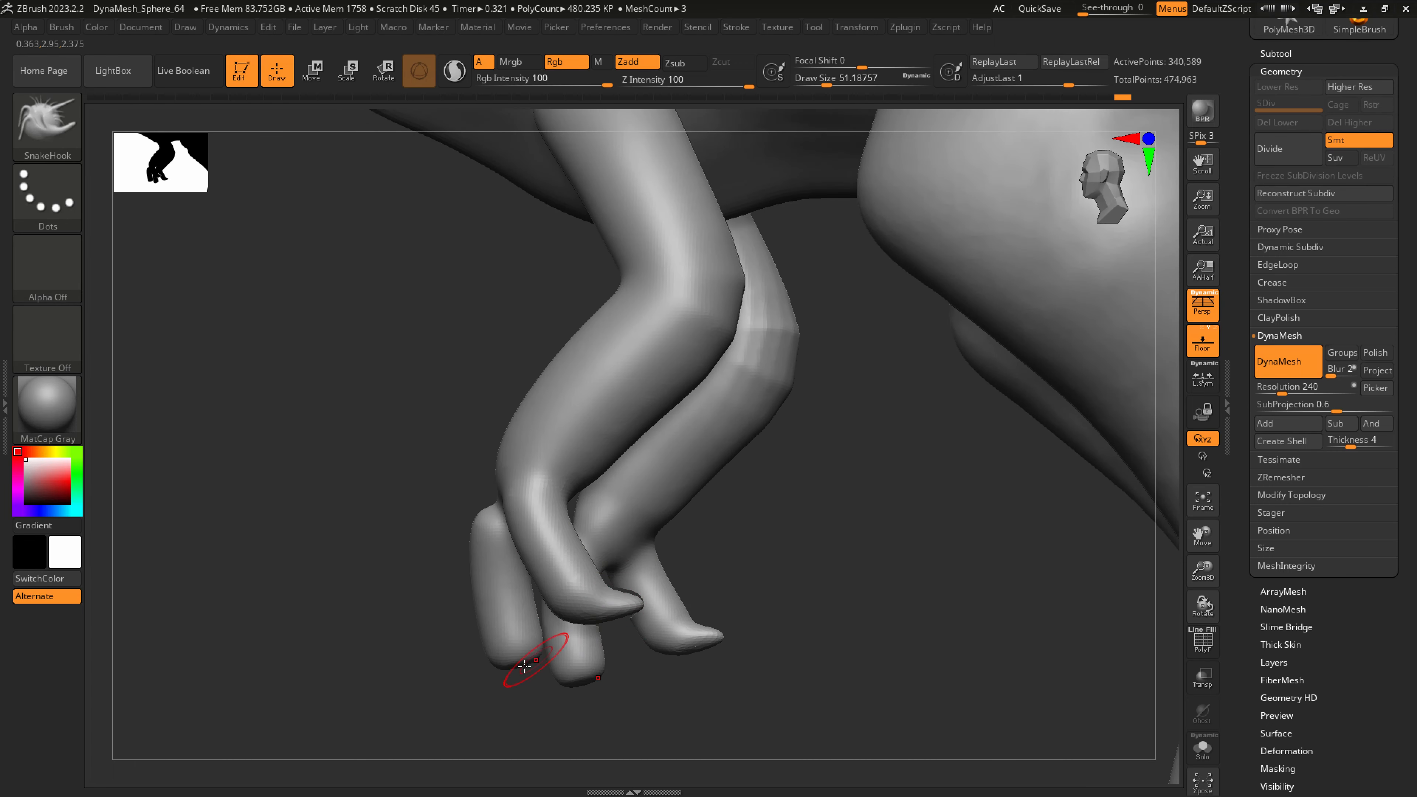
mouse_move(517, 666)
left_mouse_down()
mouse_move(538, 680)
mouse_move(578, 672)
left_mouse_up()
left_click_drag(446, 631, 566, 600)
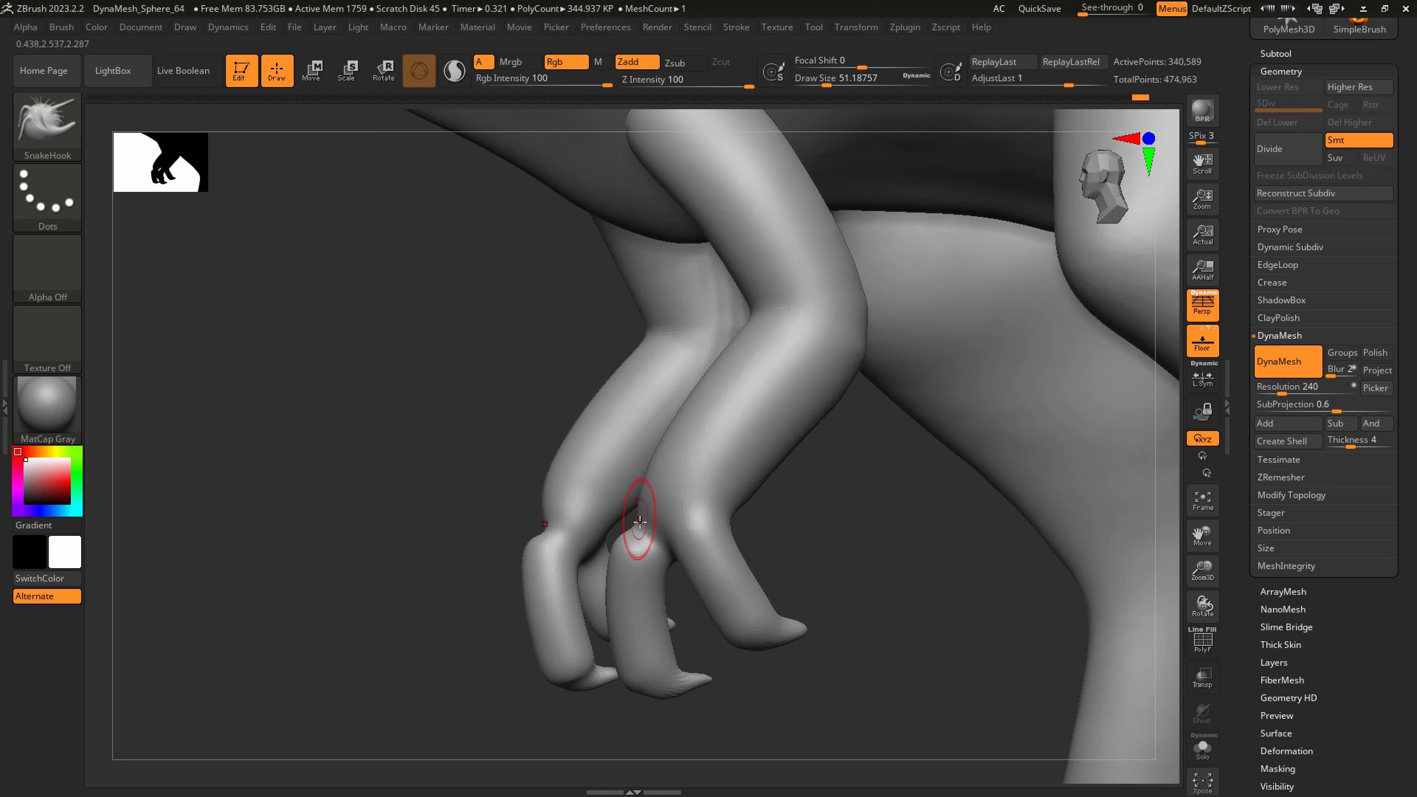
Shape the knuckles where the fingers meet the wrist with SnakeHook and smooth the transition
left_click_drag(640, 521, 633, 505)
mouse_move(490, 546)
left_mouse_down()
mouse_move(645, 513)
mouse_move(644, 528)
mouse_move(604, 538)
left_mouse_up()
right_click_drag(616, 513, 743, 512)
left_click_drag(639, 514, 632, 516)
right_click_drag(633, 516, 611, 522)
mouse_move(641, 516)
left_mouse_down("shift")
mouse_move(676, 453)
mouse_move(678, 506)
left_mouse_up("shift")
right_click_drag(677, 505, 641, 527)
mouse_move(704, 522)
left_mouse_down()
mouse_move(692, 543)
mouse_move(708, 551)
left_mouse_up()
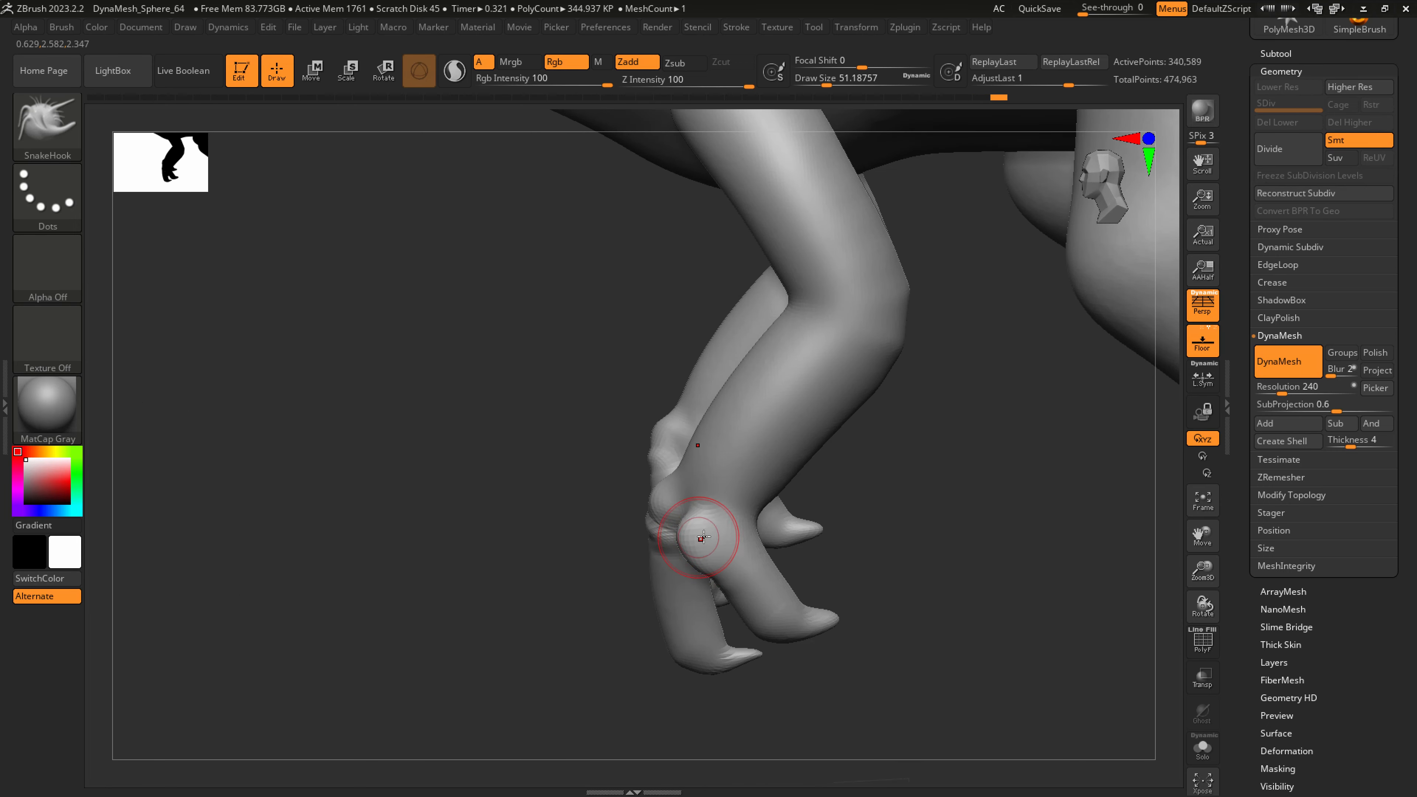
Smooth the knuckles and adjust the wrist's shape with SnakeHook at a draw size of about 90
right_click_drag(705, 537, 728, 526)
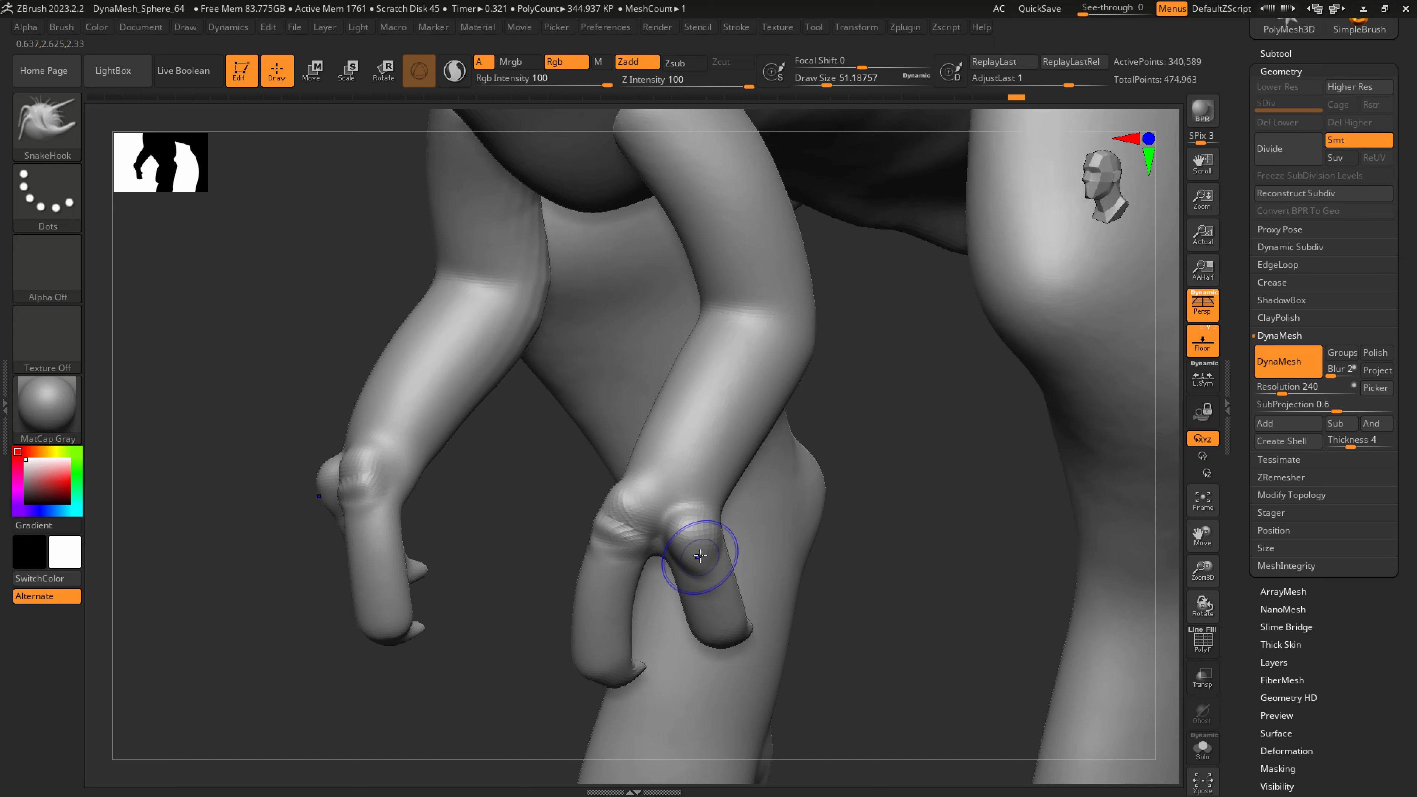
left_click_drag(700, 556, 662, 551, "shift")
key("s")
mouse_move(617, 510)
left_mouse_down()
mouse_move(603, 499)
mouse_move(637, 457)
left_mouse_up()
right_click_drag(704, 455, 745, 476)
left_click_drag(704, 491, 694, 479)
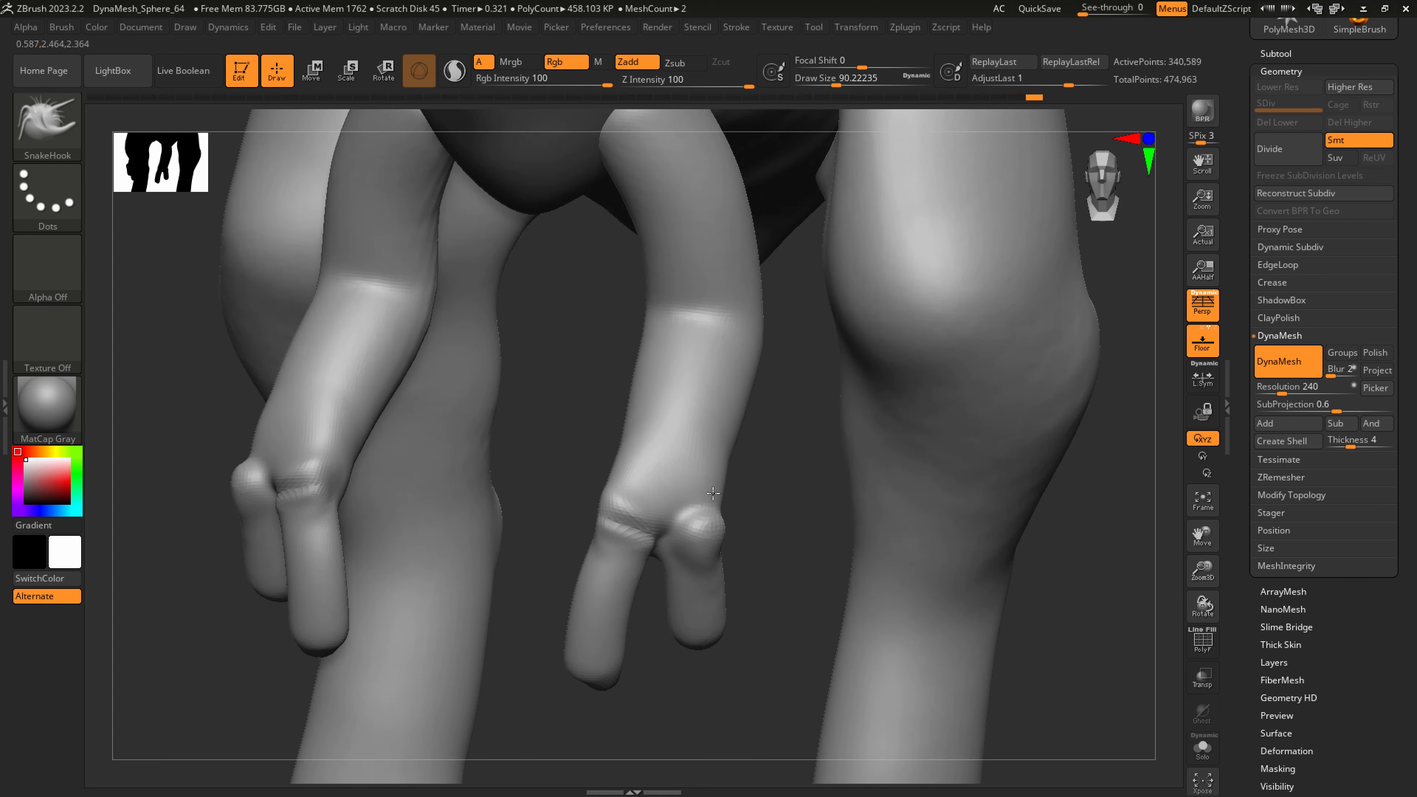
mouse_move(714, 493)
right_mouse_down()
mouse_move(664, 492)
mouse_move(692, 511)
mouse_move(775, 491)
right_mouse_up()
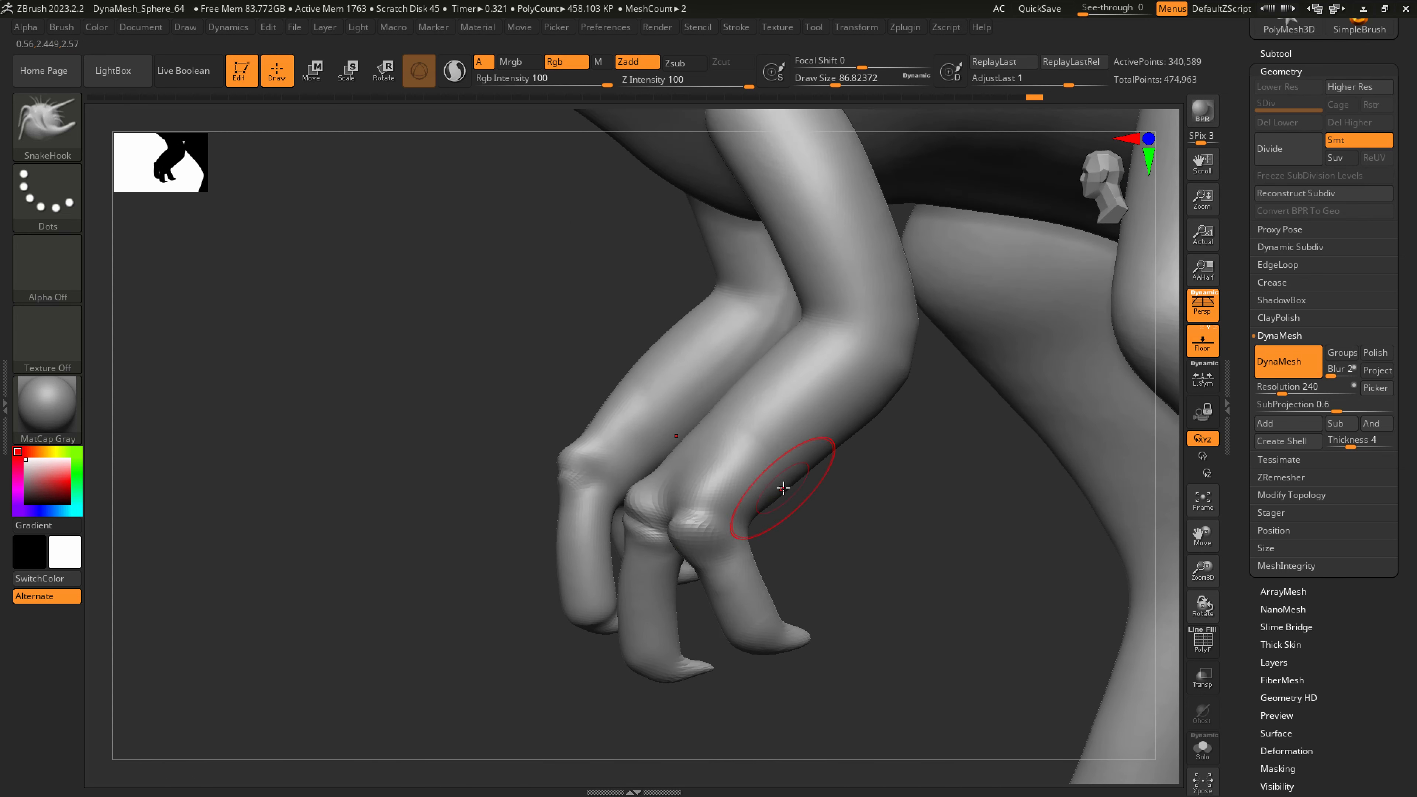
Remesh the arms with DynaMesh and pull out the back of the finger with SnakeHook at a draw size of about 62
key("shift")
left_click_drag(904, 503, 834, 582, "ctrl")
right_click_drag(812, 579, 767, 577)
key("s")
left_click_drag(725, 586, 700, 586)
right_click_drag(700, 586, 713, 612)
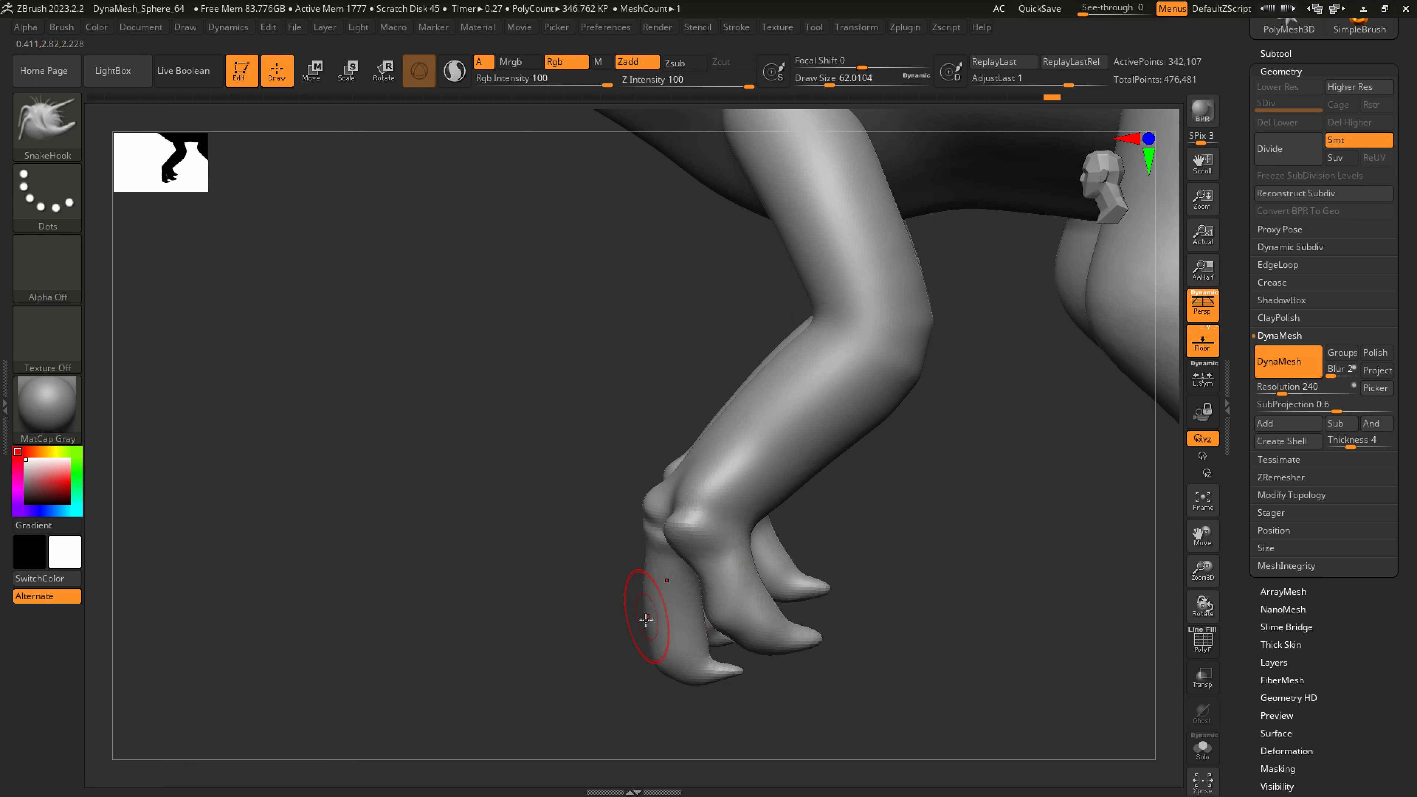
left_click_drag(646, 618, 633, 609)
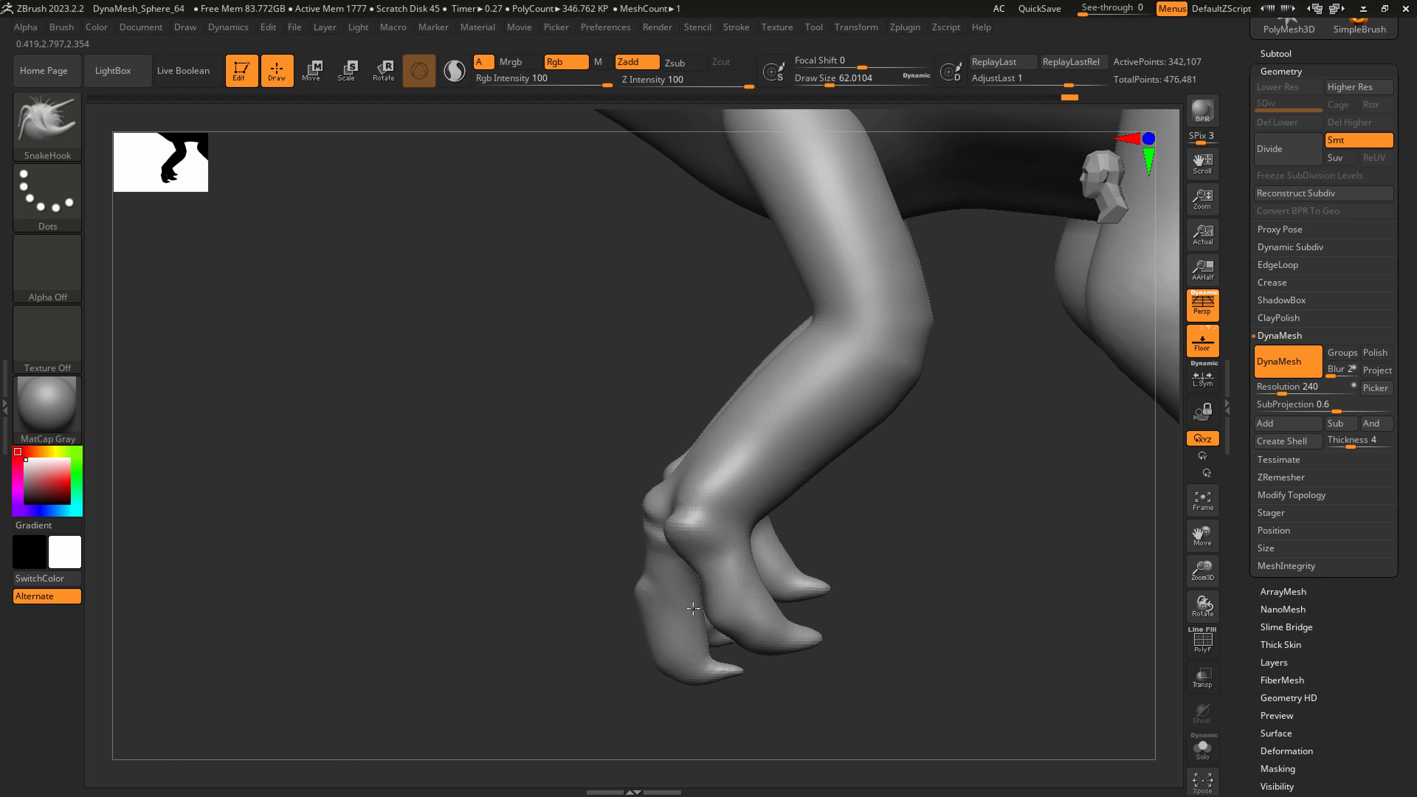
Adjust the overall shape of the upper arms with SnakeHook, working from the whole-arm view
mouse_move(764, 589)
right_mouse_down()
mouse_move(541, 529)
mouse_move(631, 492)
right_mouse_up()
mouse_move(631, 491)
right_mouse_down("shift")
mouse_move(752, 517)
mouse_move(620, 513)
right_mouse_up("shift")
key("s")
left_click_drag(768, 515, 782, 517)
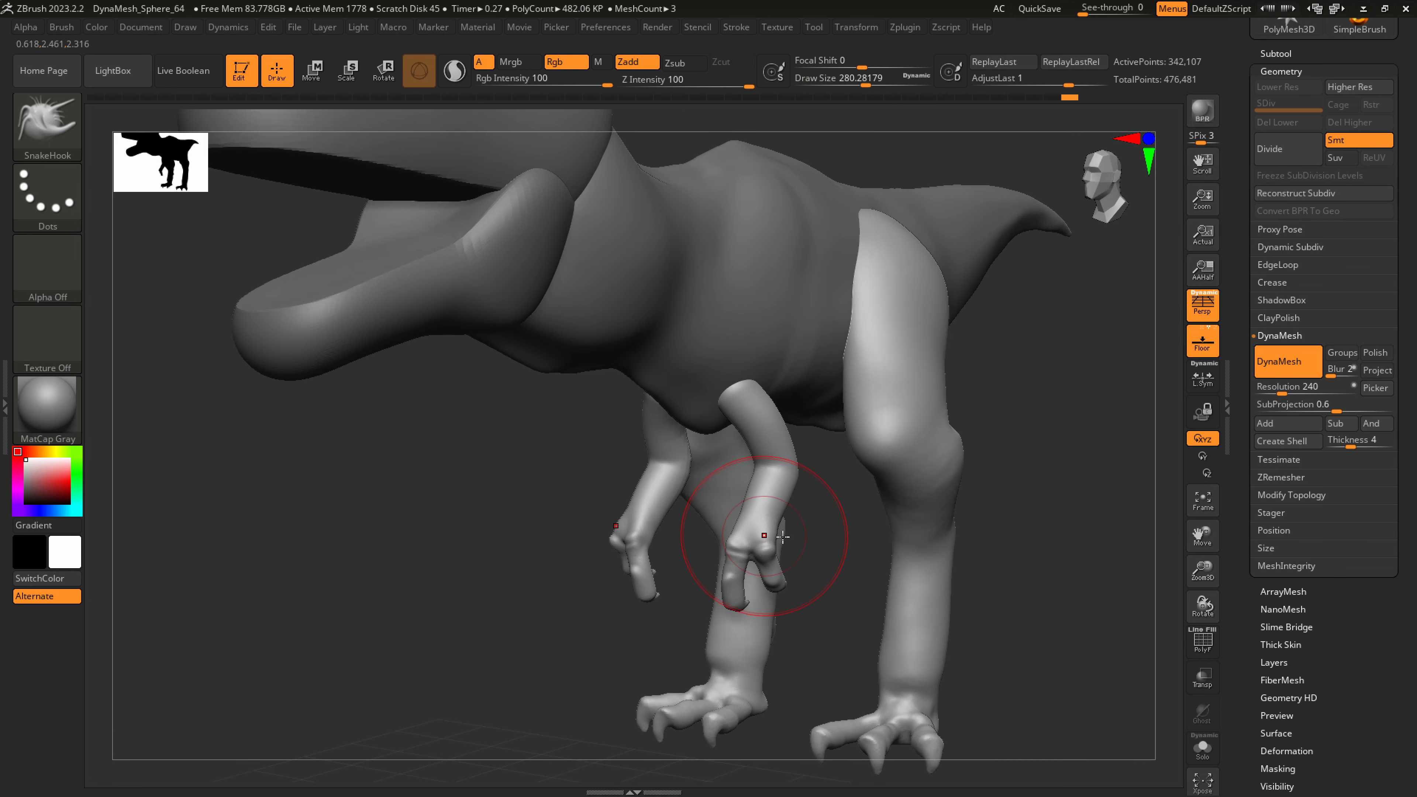
right_click_drag(669, 533, 748, 513)
key("s")
left_click_drag(742, 510, 736, 510)
right_click_drag(706, 510, 740, 511)
left_click_drag(738, 510, 721, 418)
Carve muscle creases into the upper arms with DamStandard at a draw size of about 108 and smooth them
mouse_move(712, 405)
right_mouse_down()
mouse_move(753, 443)
mouse_move(690, 443)
right_mouse_up()
key("b")
key("d")
key("s")
key("s")
left_click_drag(667, 403, 658, 404)
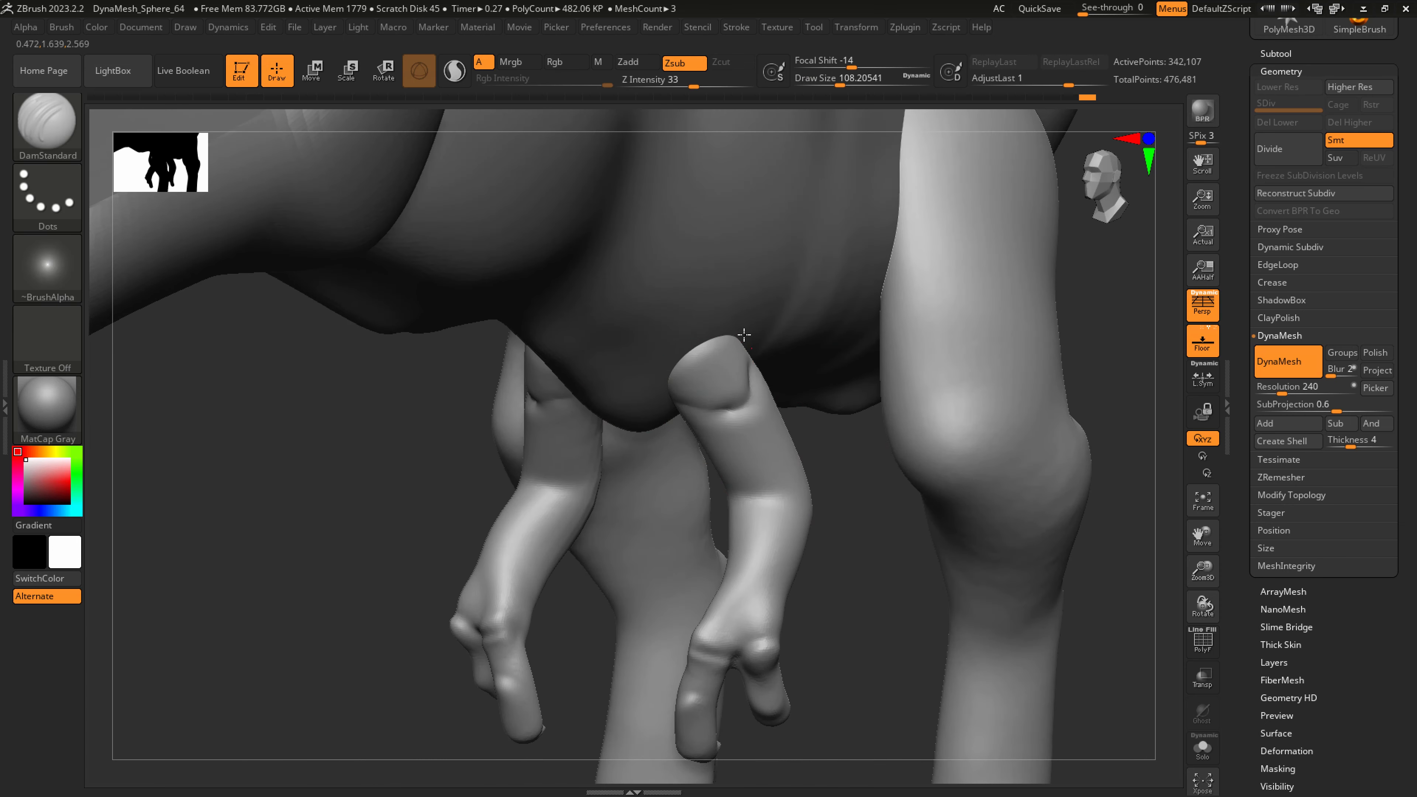
left_click_drag(750, 388, 744, 398, "shift")
mouse_move(735, 440)
right_mouse_down()
mouse_move(759, 475)
mouse_move(781, 441)
right_mouse_up()
mouse_move(781, 424)
left_mouse_down()
mouse_move(766, 481)
mouse_move(775, 447)
mouse_move(854, 506)
left_mouse_up()
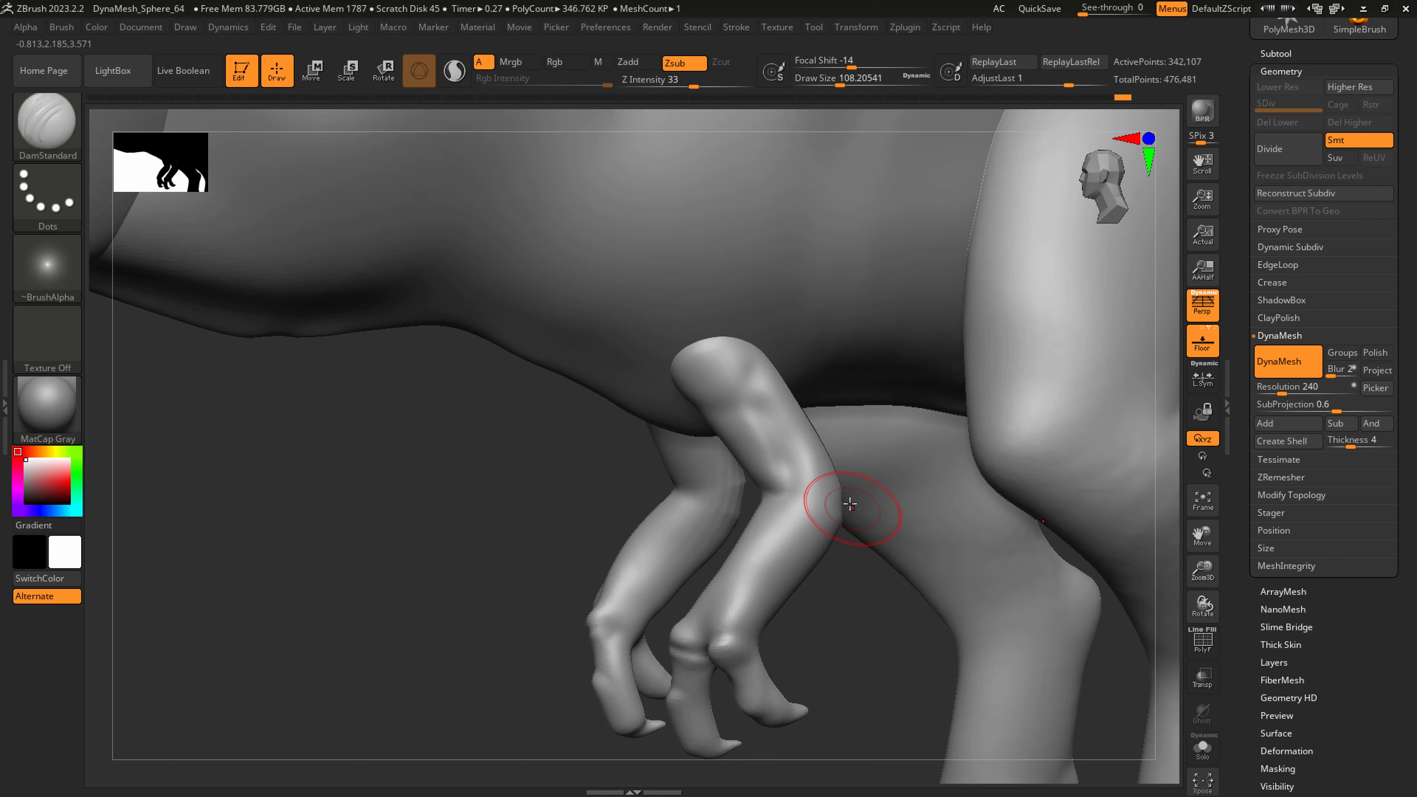
Pull the elbows outward into a sharper point with SnakeHook at a draw size of about 71
right_click_drag(855, 506, 764, 496)
key("b")
key("s")
key("h")
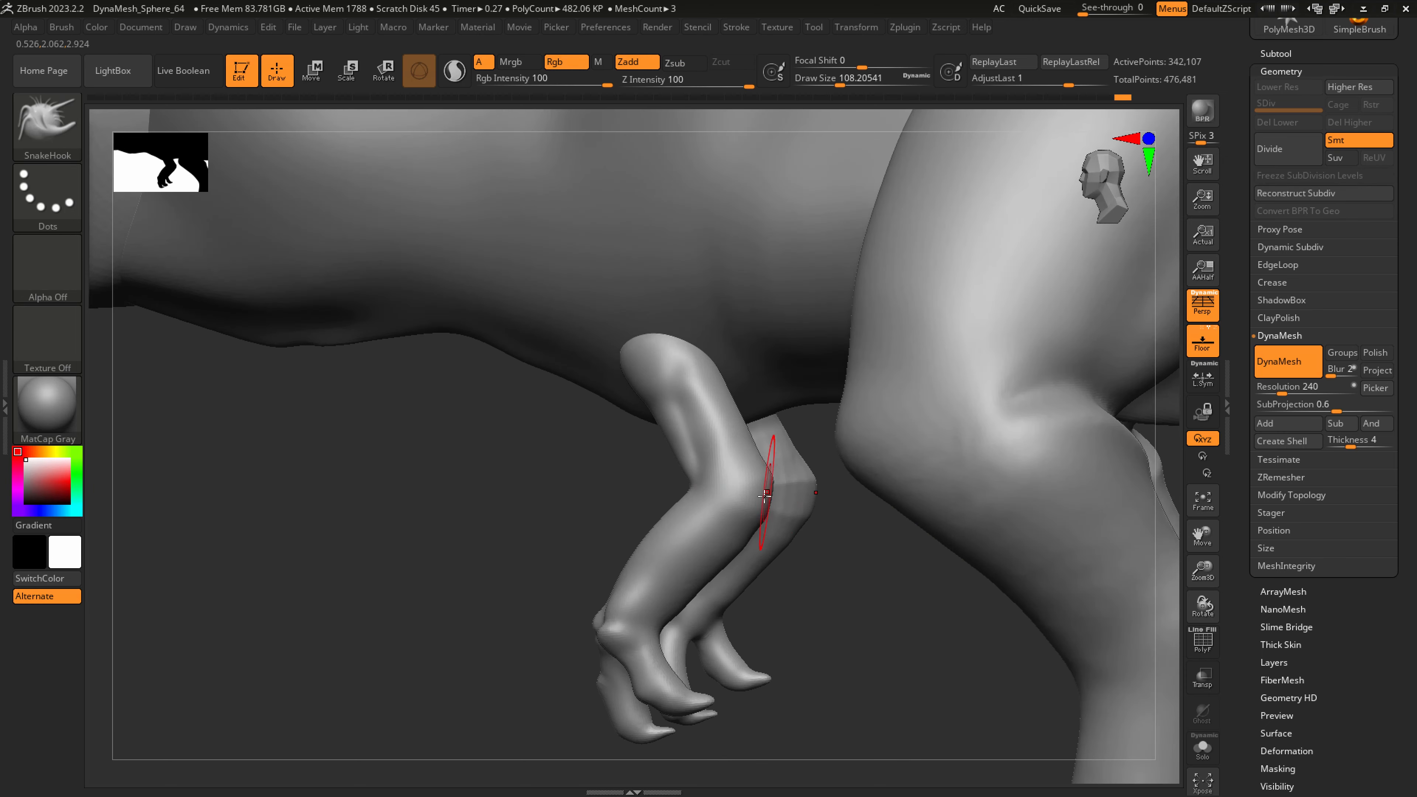
left_click_drag(773, 495, 763, 507)
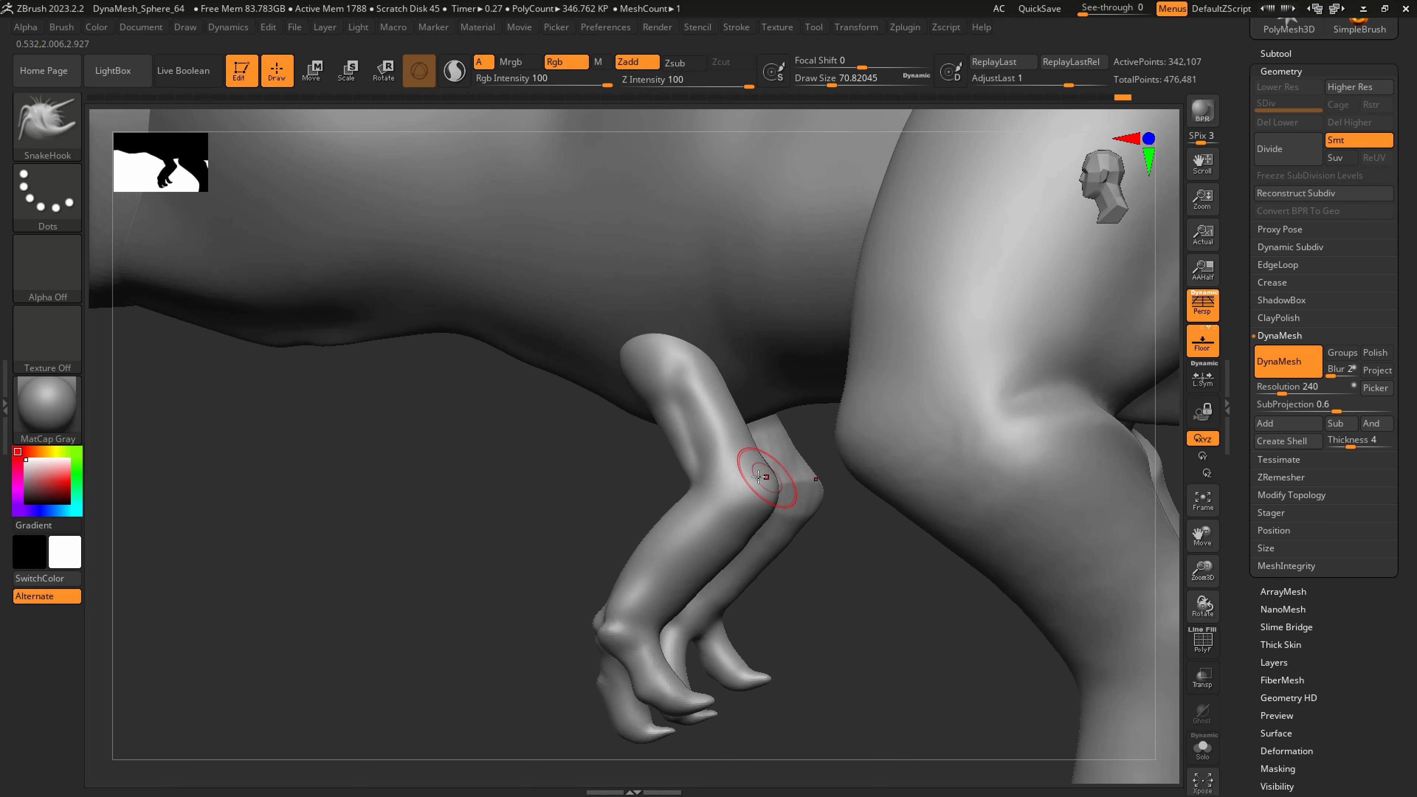
Carve a crease along the forearms with DamStandard at a draw size of about 74 and smooth it toward the elbow
right_click_drag(759, 475, 734, 481)
key("b")
key("d")
key("s")
mouse_move(709, 489)
left_mouse_down()
mouse_move(689, 500)
mouse_move(697, 539)
mouse_move(650, 565)
left_mouse_up()
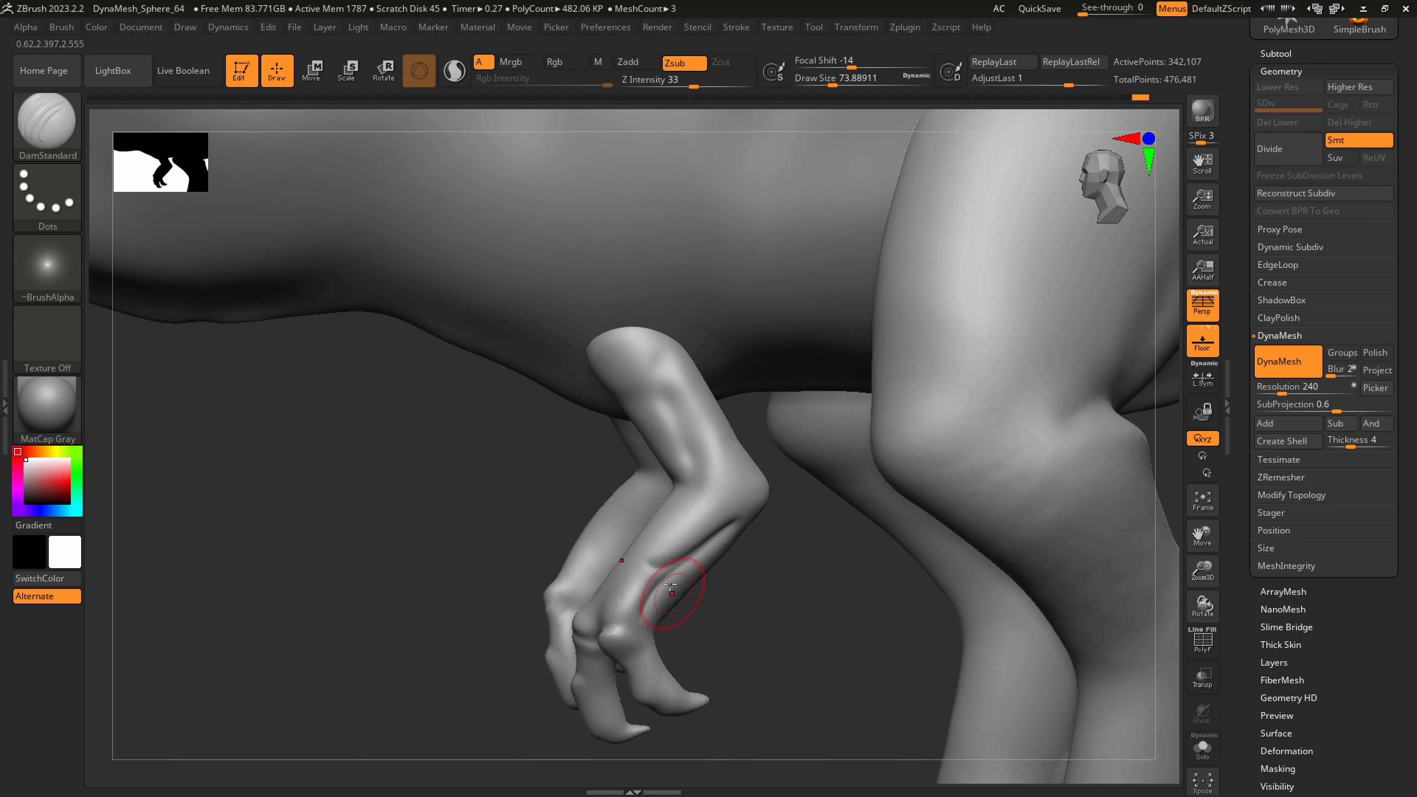
key("shift")
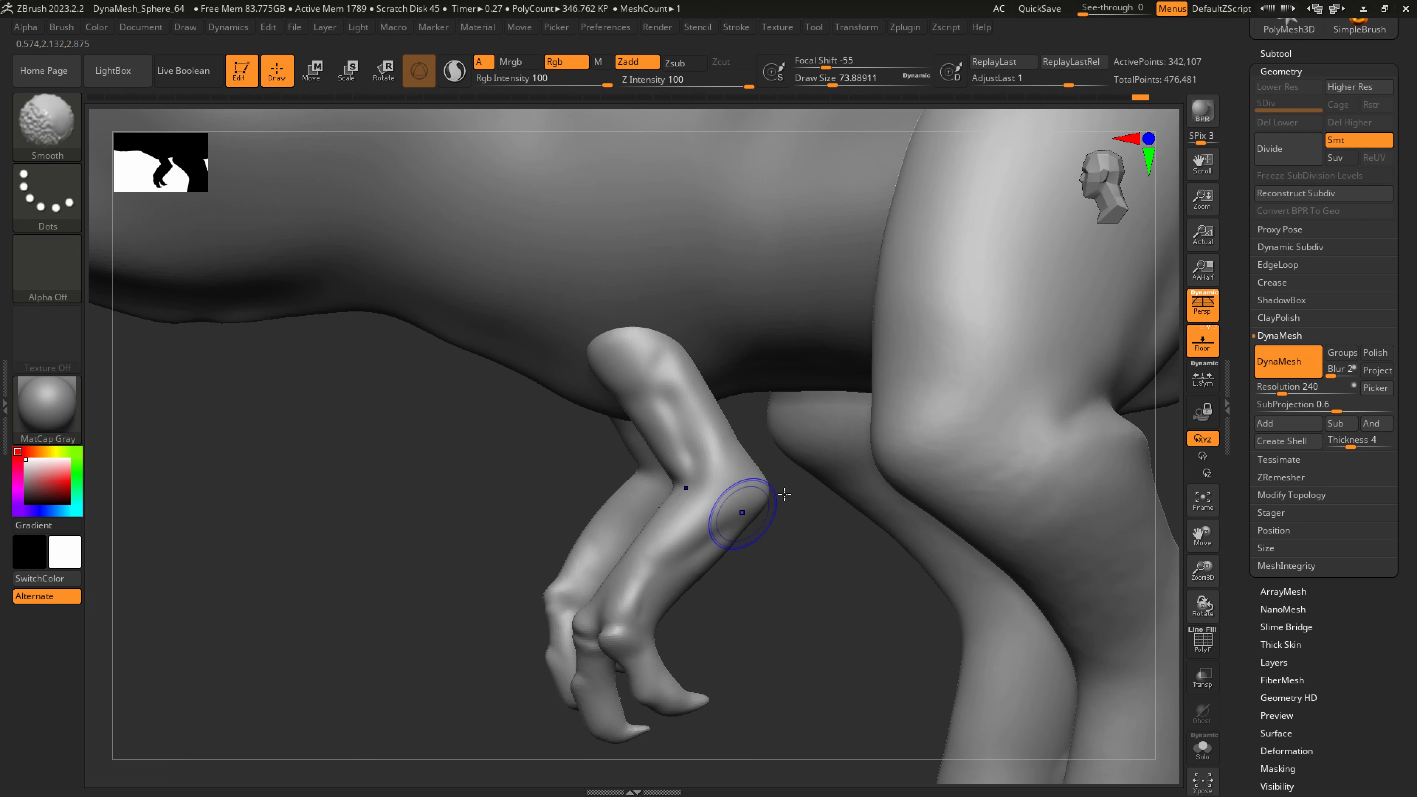
Frame the whole dinosaur in side view and save the tool to disk
key("f")
mouse_move(790, 475)
right_mouse_down("shift")
mouse_move(876, 500)
mouse_move(828, 507)
mouse_move(876, 516)
mouse_move(760, 525)
right_mouse_up("shift")
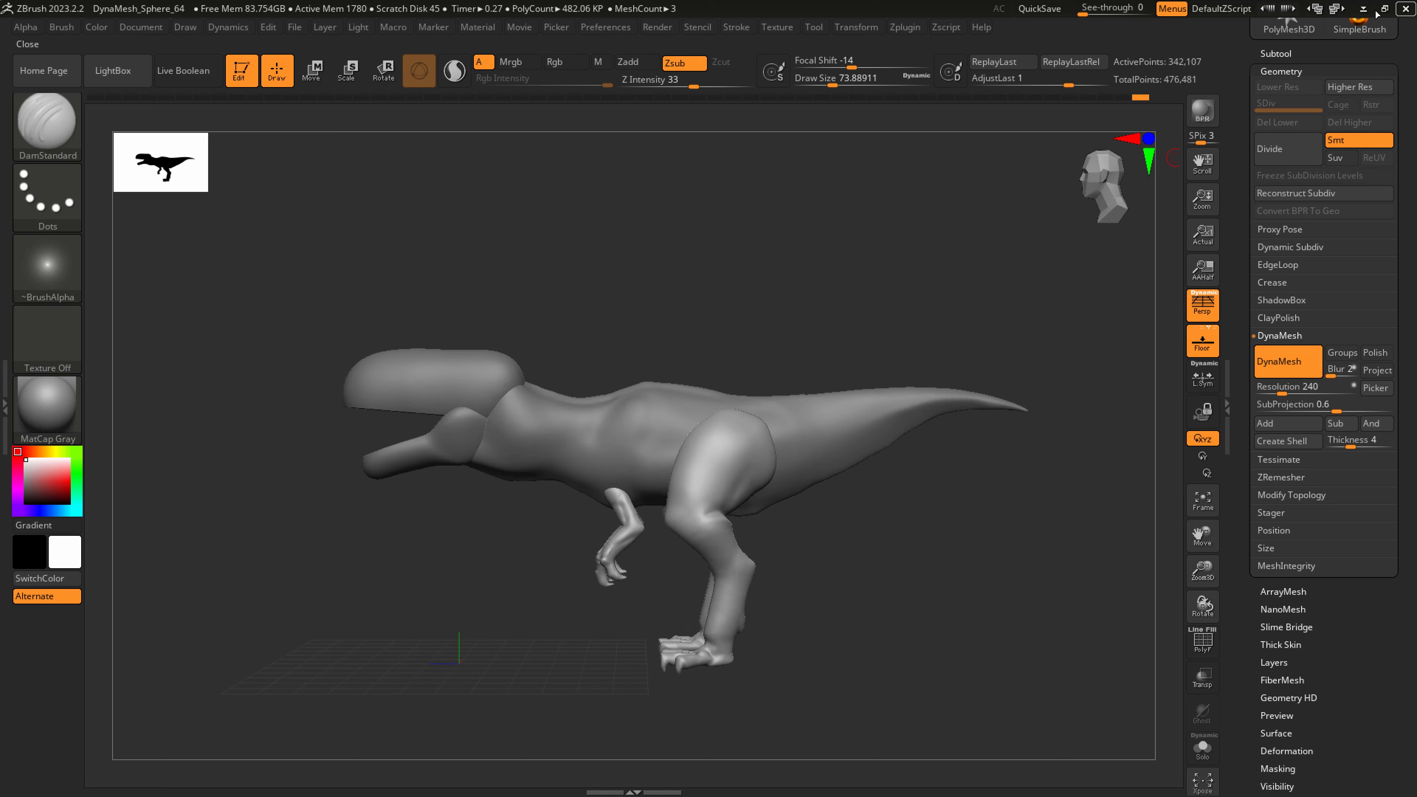
scroll(1317, 80, "up", 5)
left_click(1278, 73)
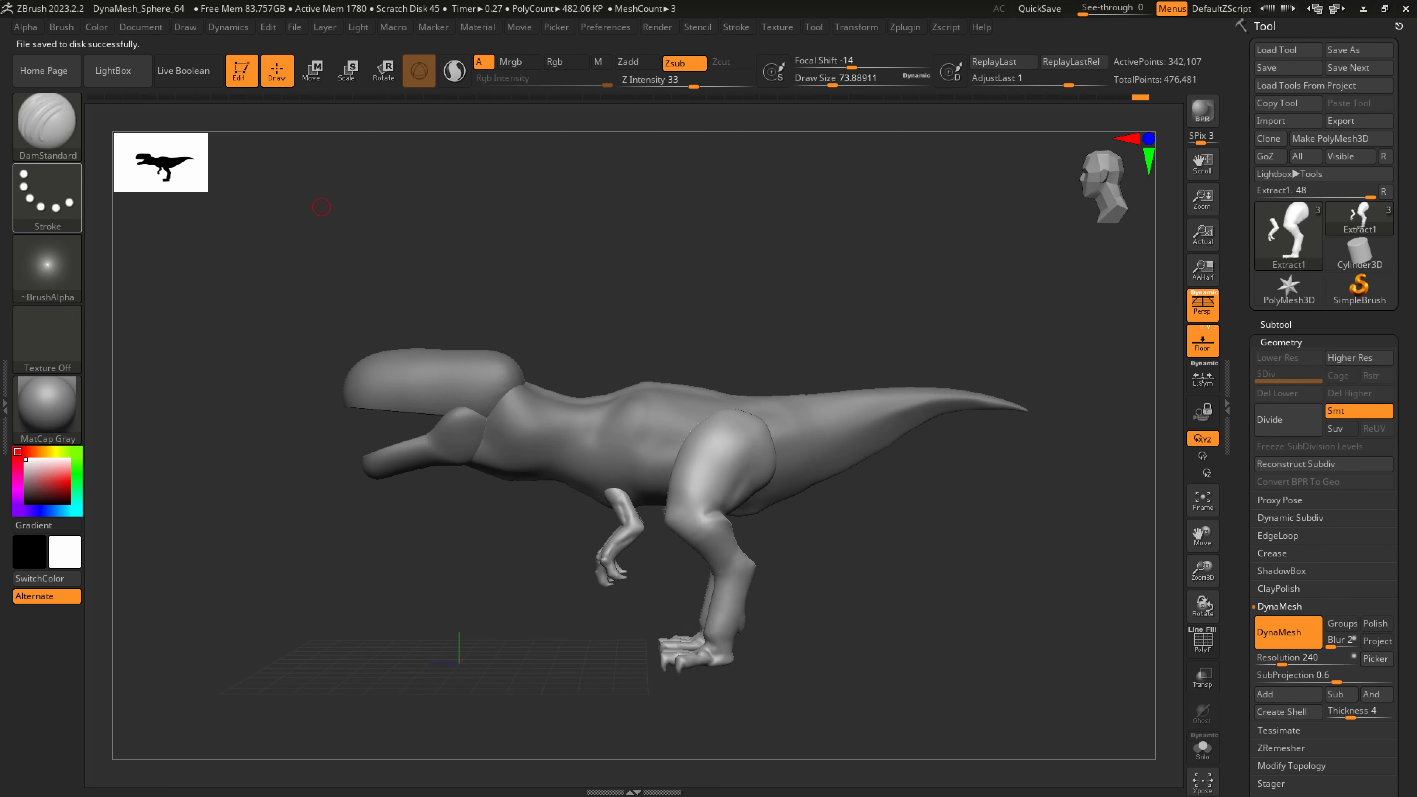
Switch to Clip Studio Paint, view the full primal_001 drawing for the dinosaur's pose, and move its window out of the way
key("alt+Tab")
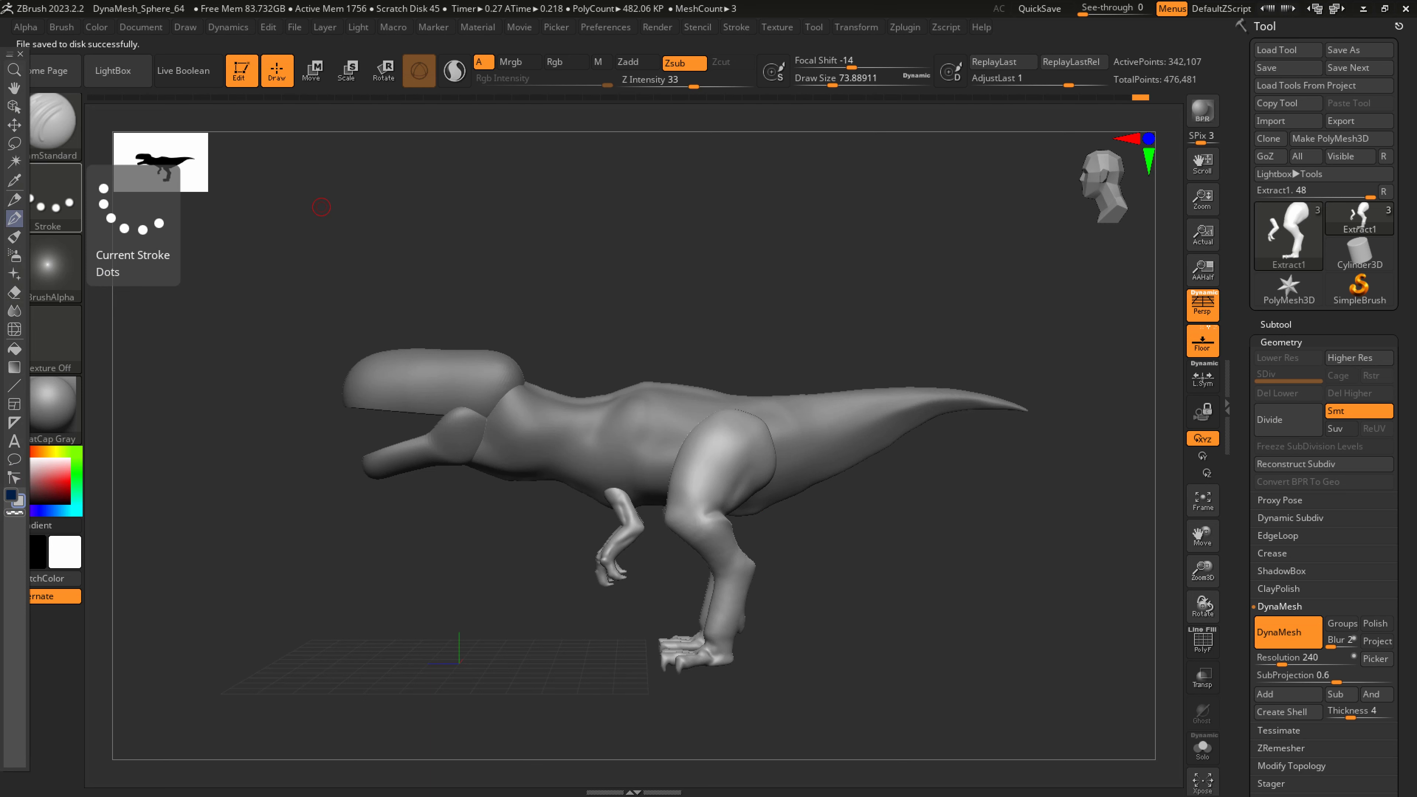
left_click_drag(268, 796, 265, 116)
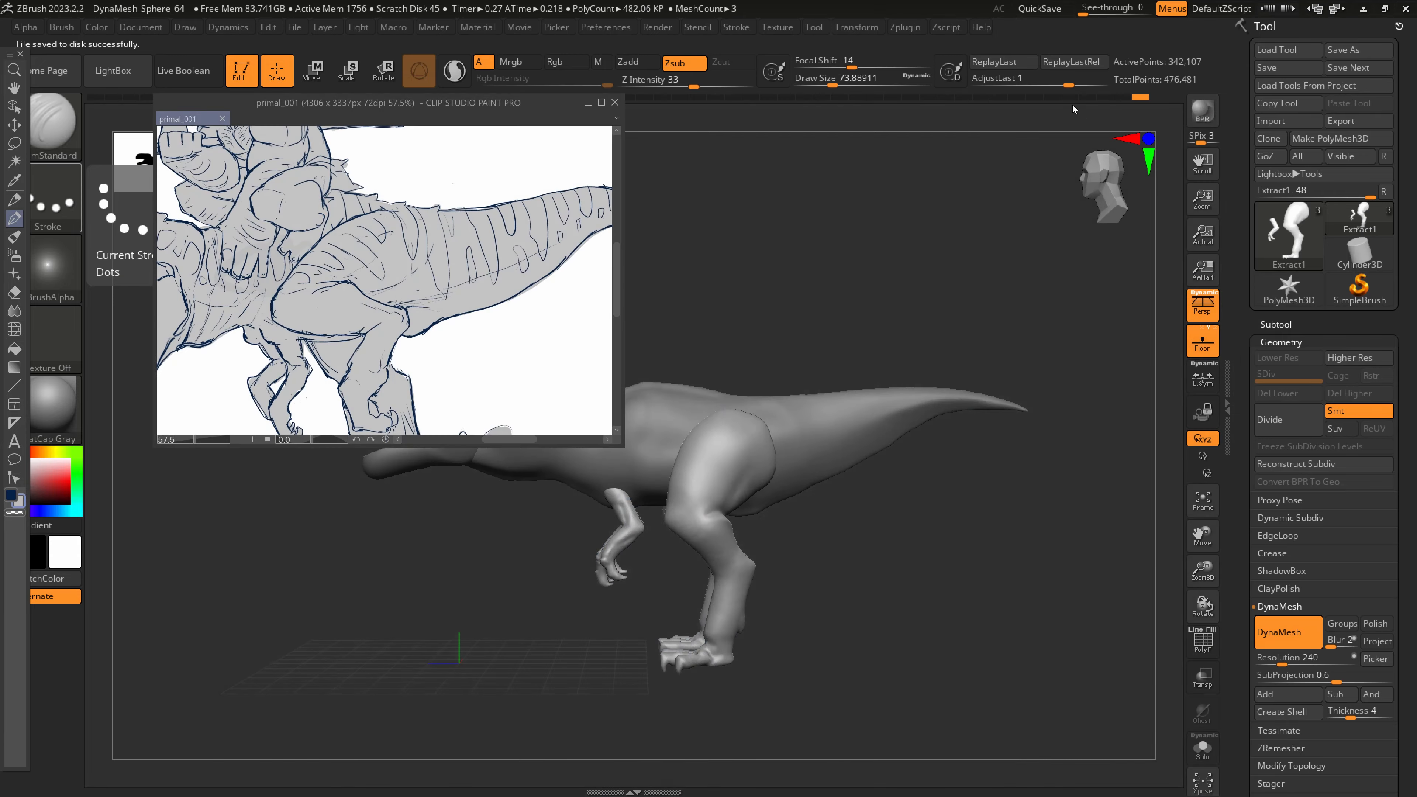
left_click(601, 104)
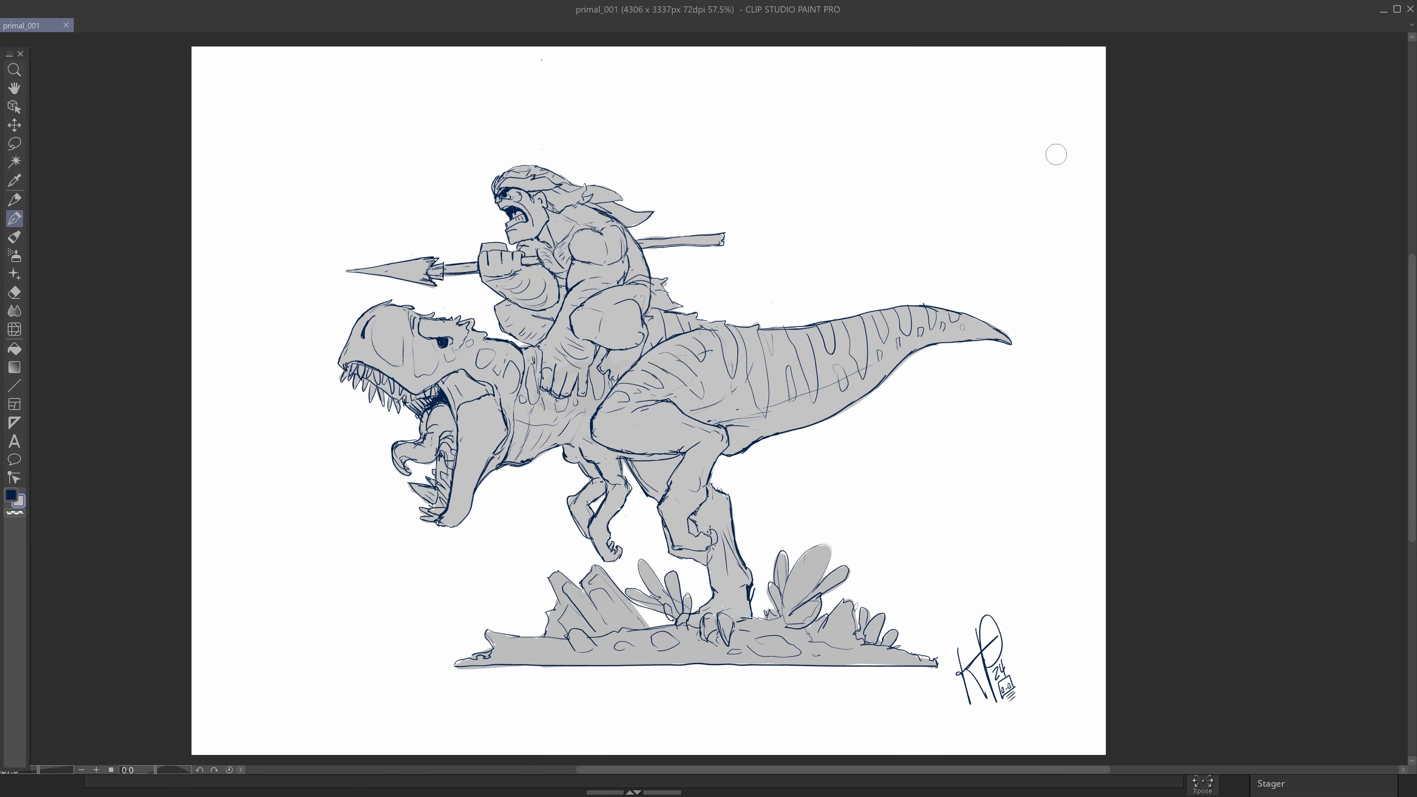
left_click(1397, 9)
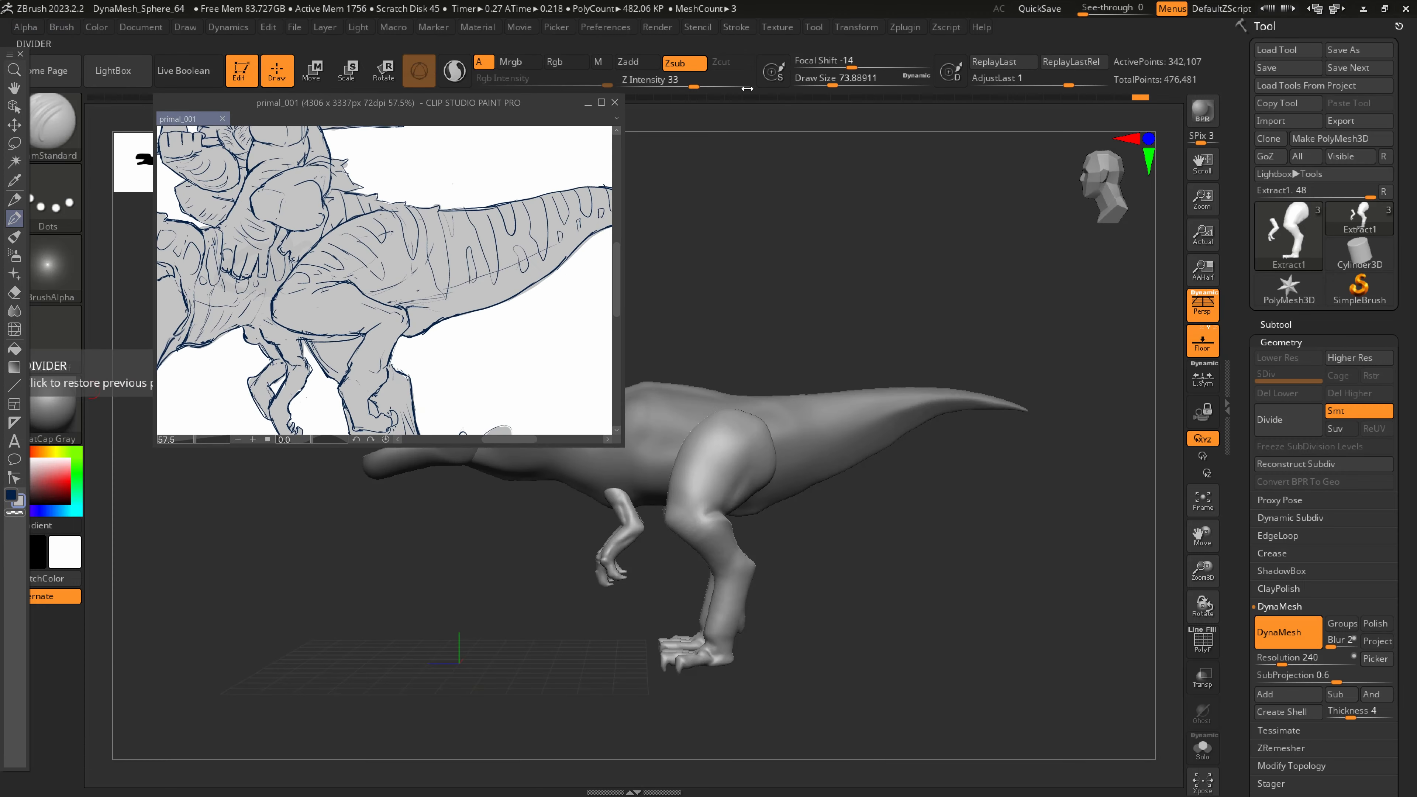
left_click_drag(495, 107, 1, 112)
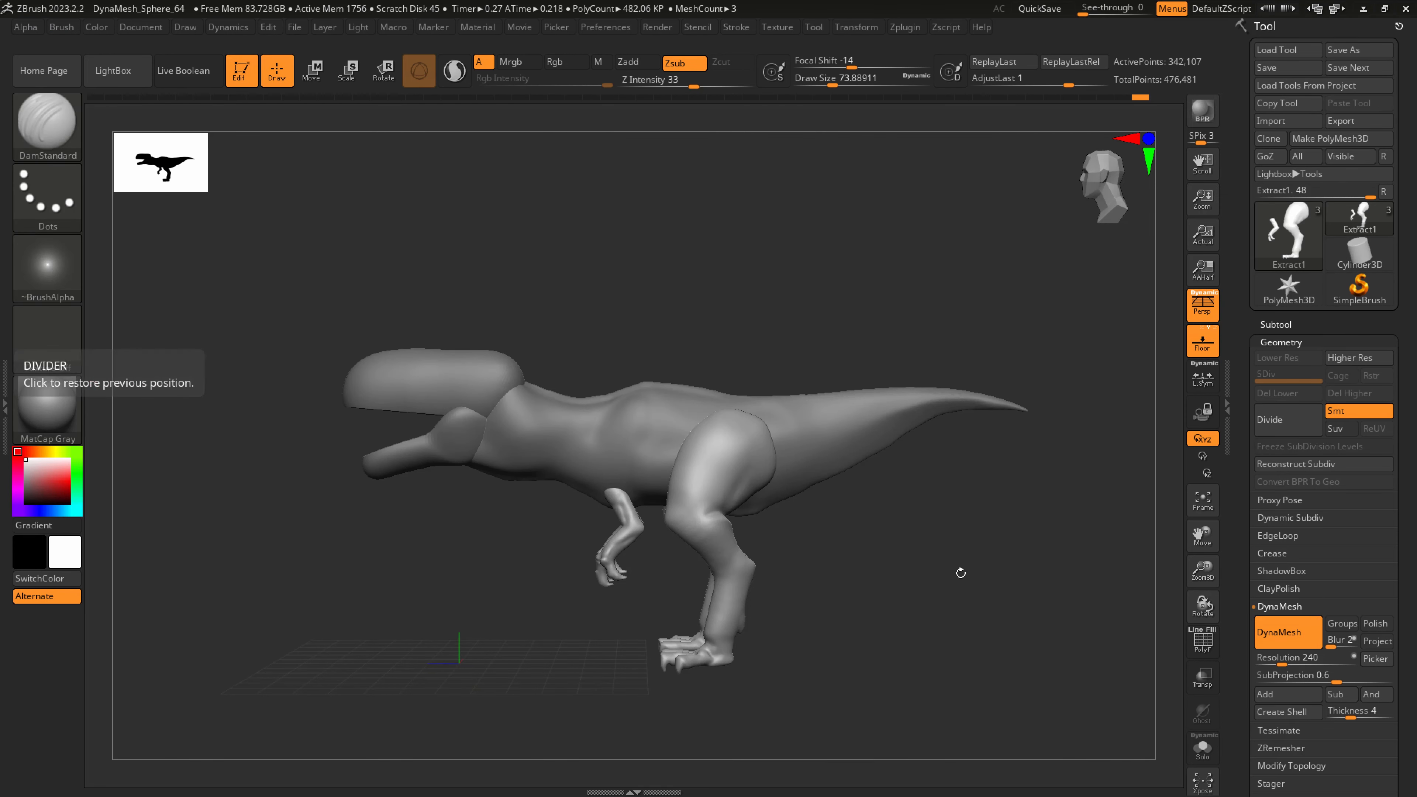
Make the body the active subtool and adjust its underside around the thigh with SnakeHook at a draw size of about 763
left_click(805, 435, "alt")
key("3")
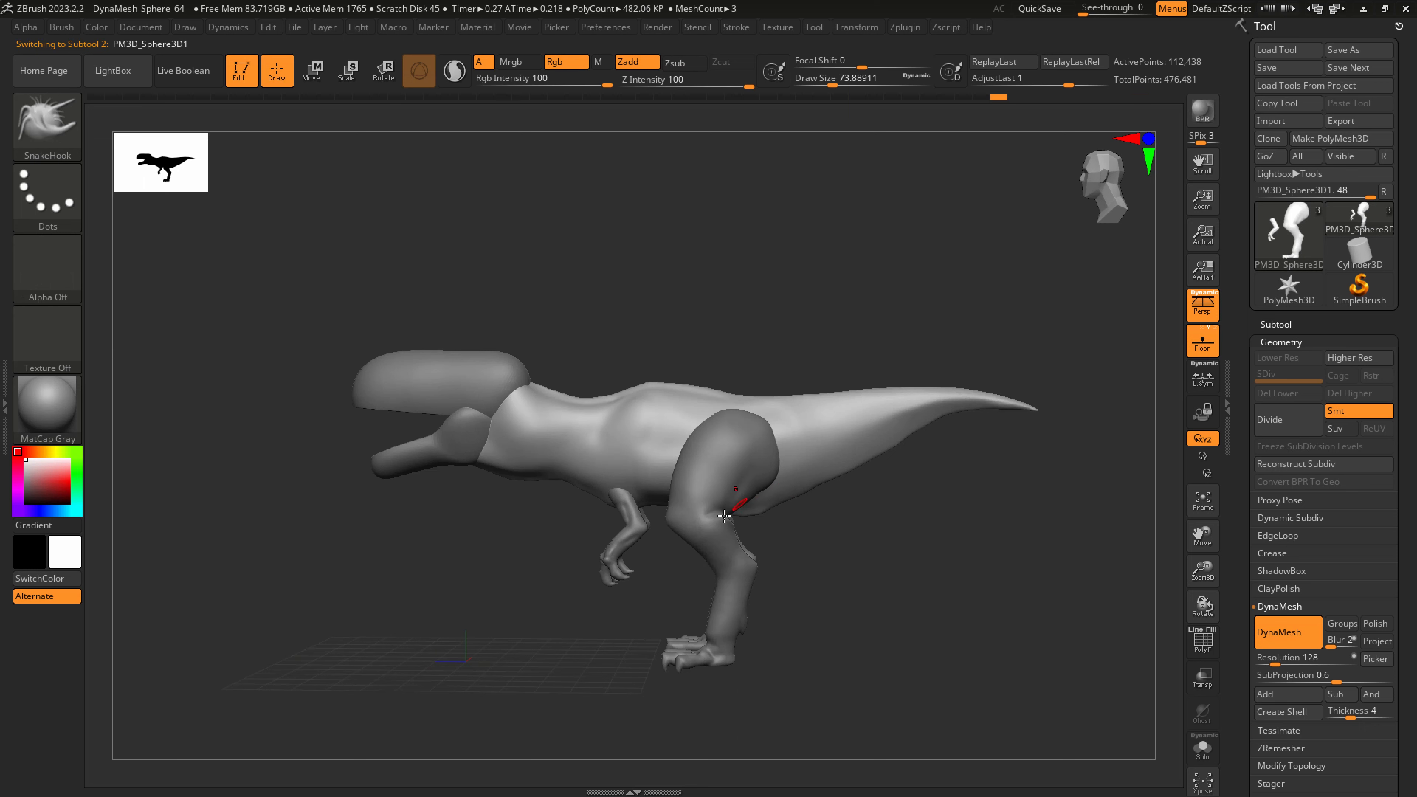
key("s")
left_click_drag(725, 516, 787, 515)
left_click_drag(800, 512, 675, 501)
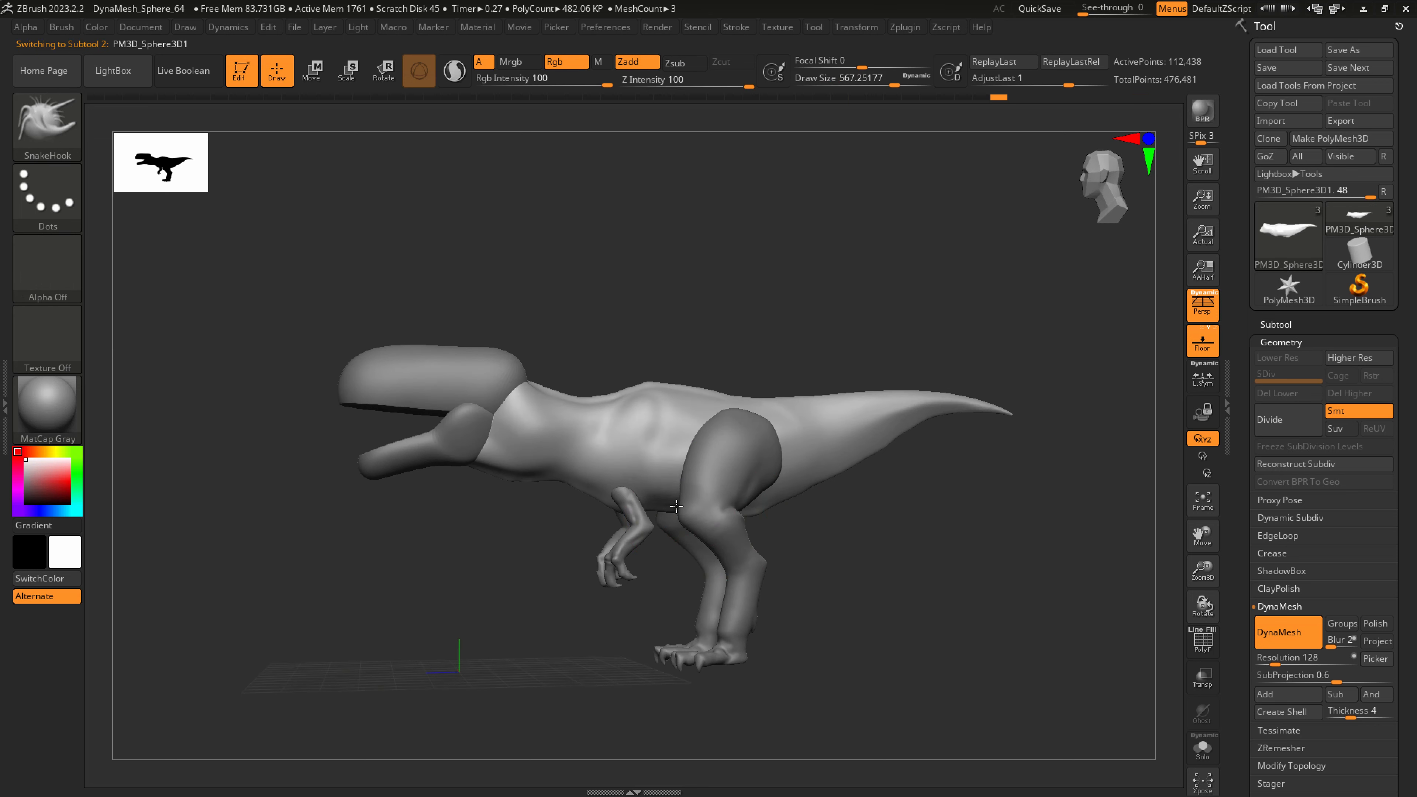
key("s")
left_click(718, 512)
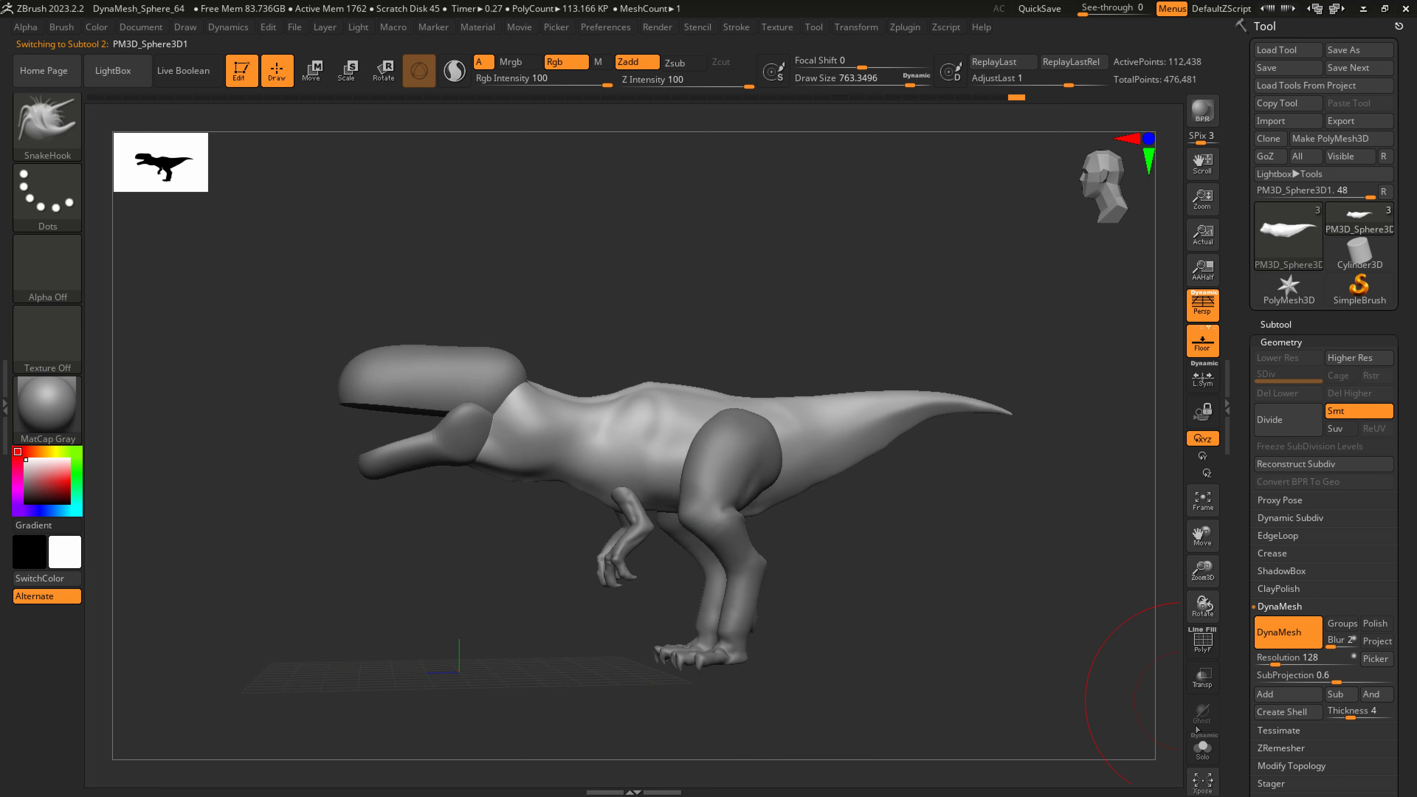
Isolate the body and pull the rear belly downward with SnakeHook at draw sizes of about 567 and 358
left_click(1202, 748)
key("bracketleft")
key("bracketleft")
left_click_drag(760, 506, 760, 519)
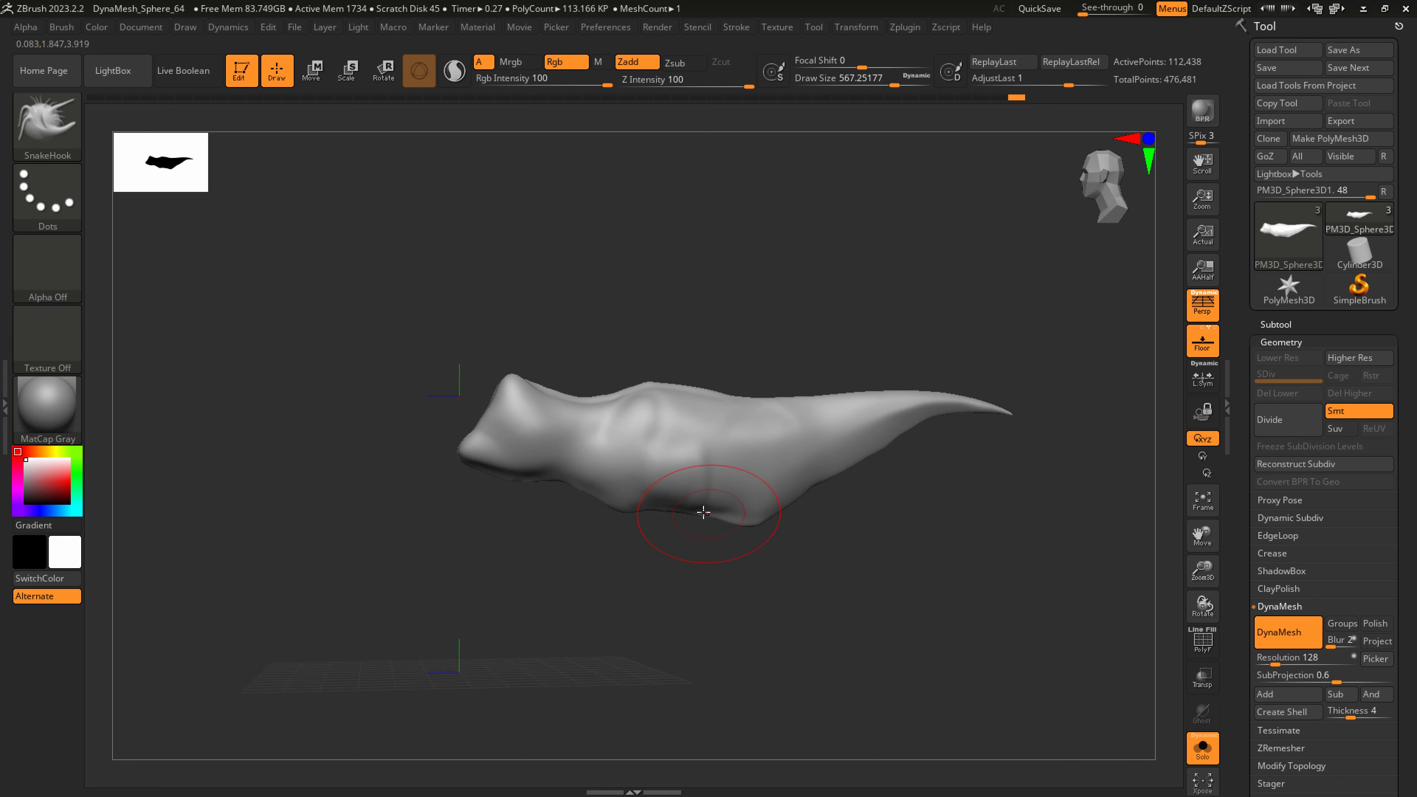
key("s")
left_click_drag(603, 474, 582, 474)
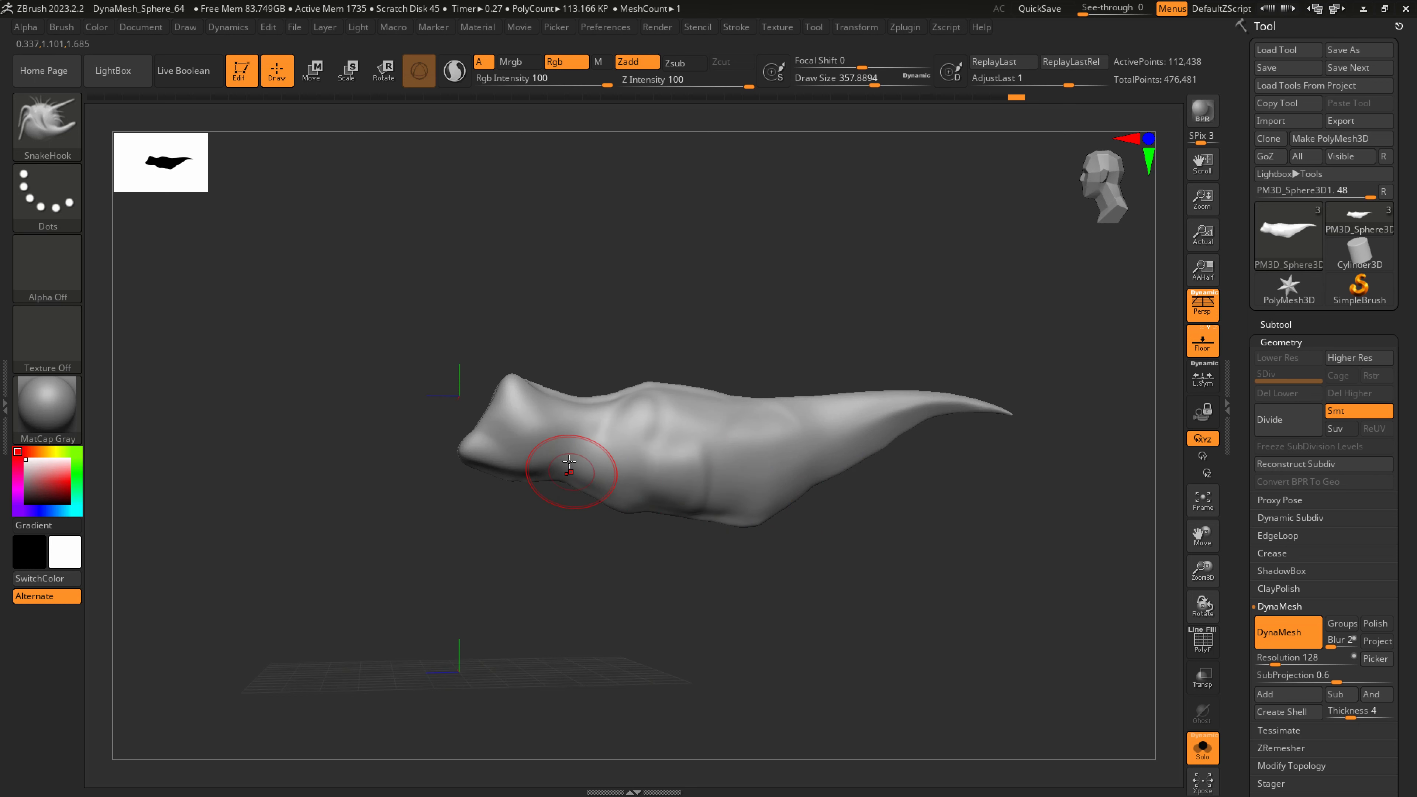
Flatten the body's side surfaces with the hPolish brush and show all the subtools again
right_click_drag(542, 446, 491, 443)
key("b")
key("h")
key("p")
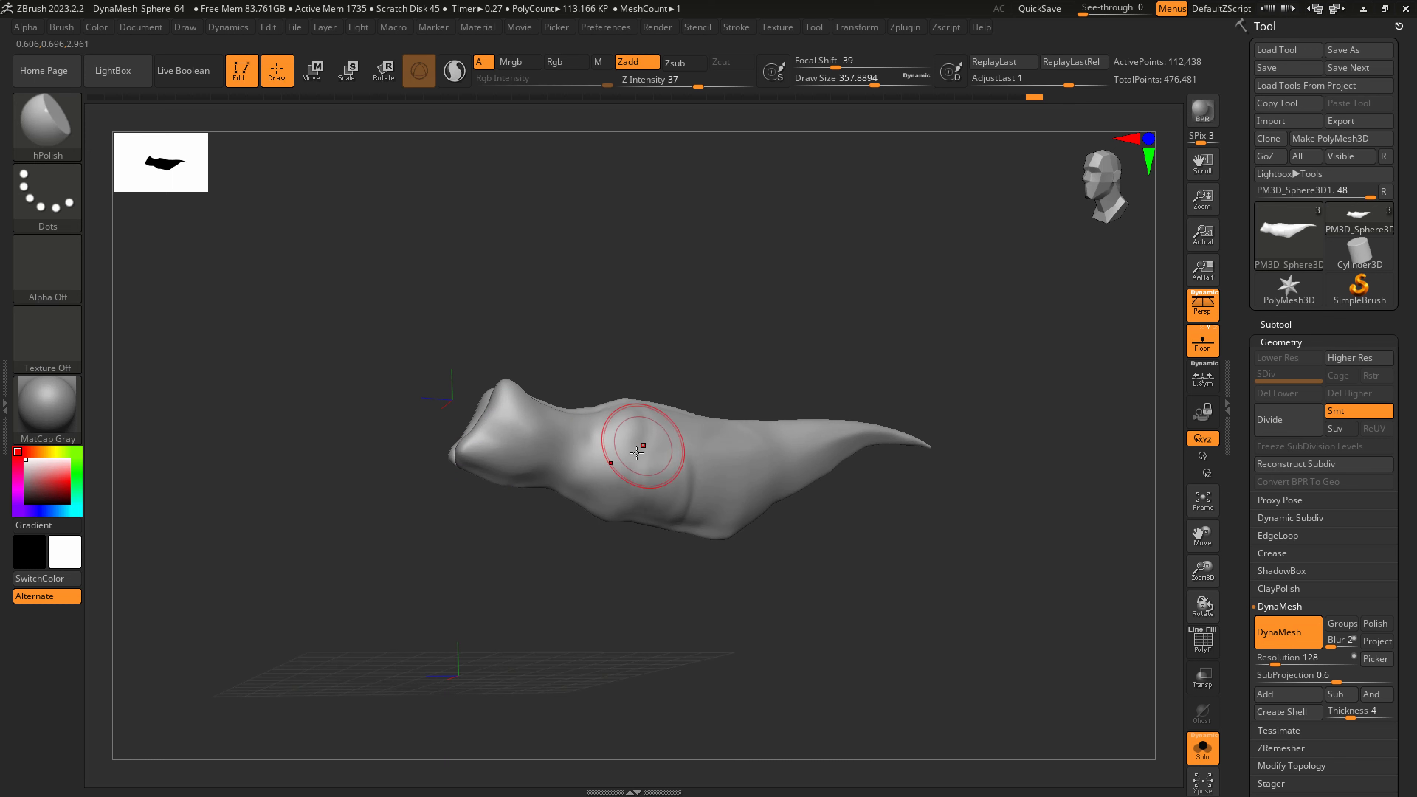
right_click_drag(845, 508, 957, 571)
left_click(1207, 752)
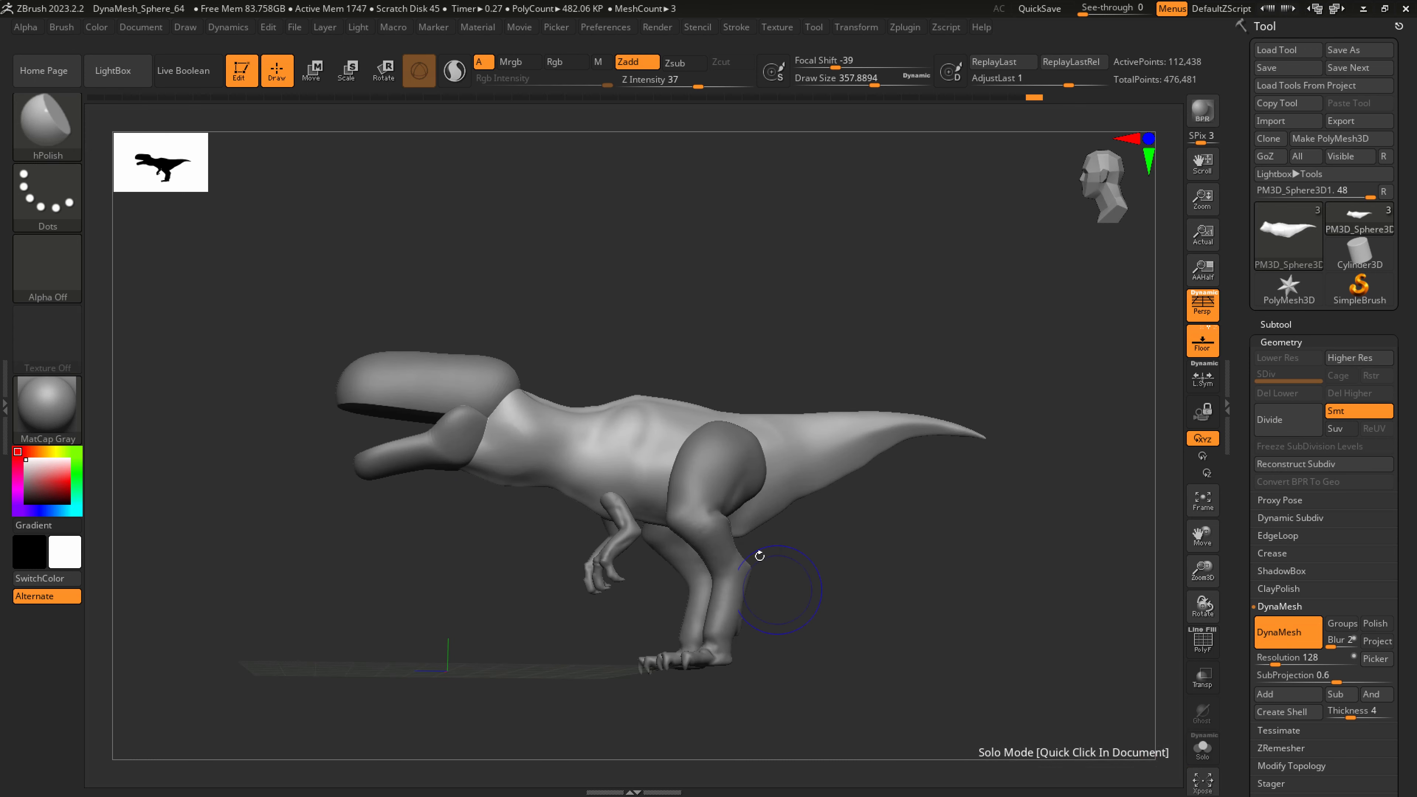
Make the head the active subtool, display its polygon wireframe and assign separate polygroups to the upper head and lower jaw
left_click(445, 466, "alt")
mouse_move(516, 462)
right_mouse_down("alt")
mouse_move(678, 481)
mouse_move(588, 531)
mouse_move(655, 491)
mouse_move(633, 432)
mouse_move(639, 463)
right_mouse_up("alt")
key("shift+f")
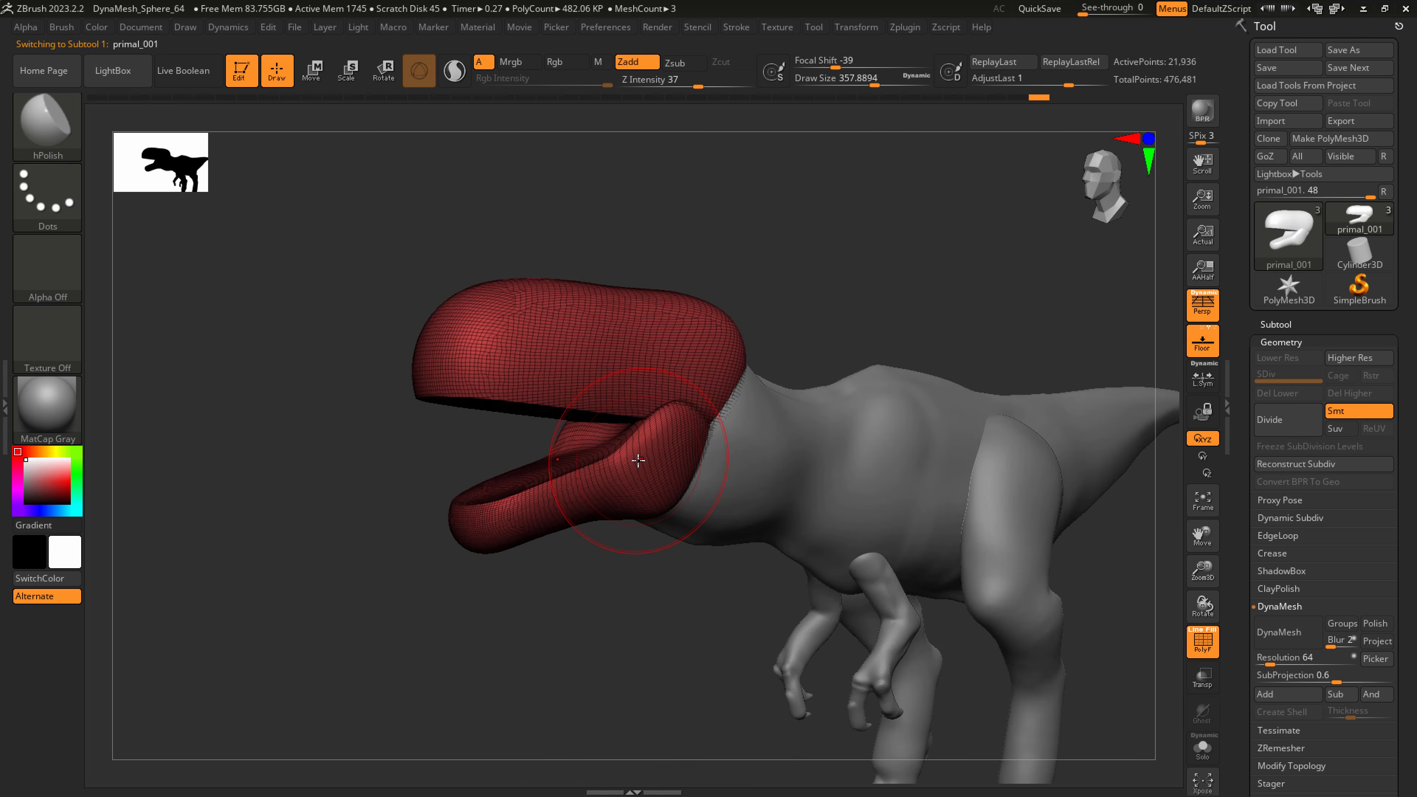
left_click_drag(1407, 603, 1391, 494)
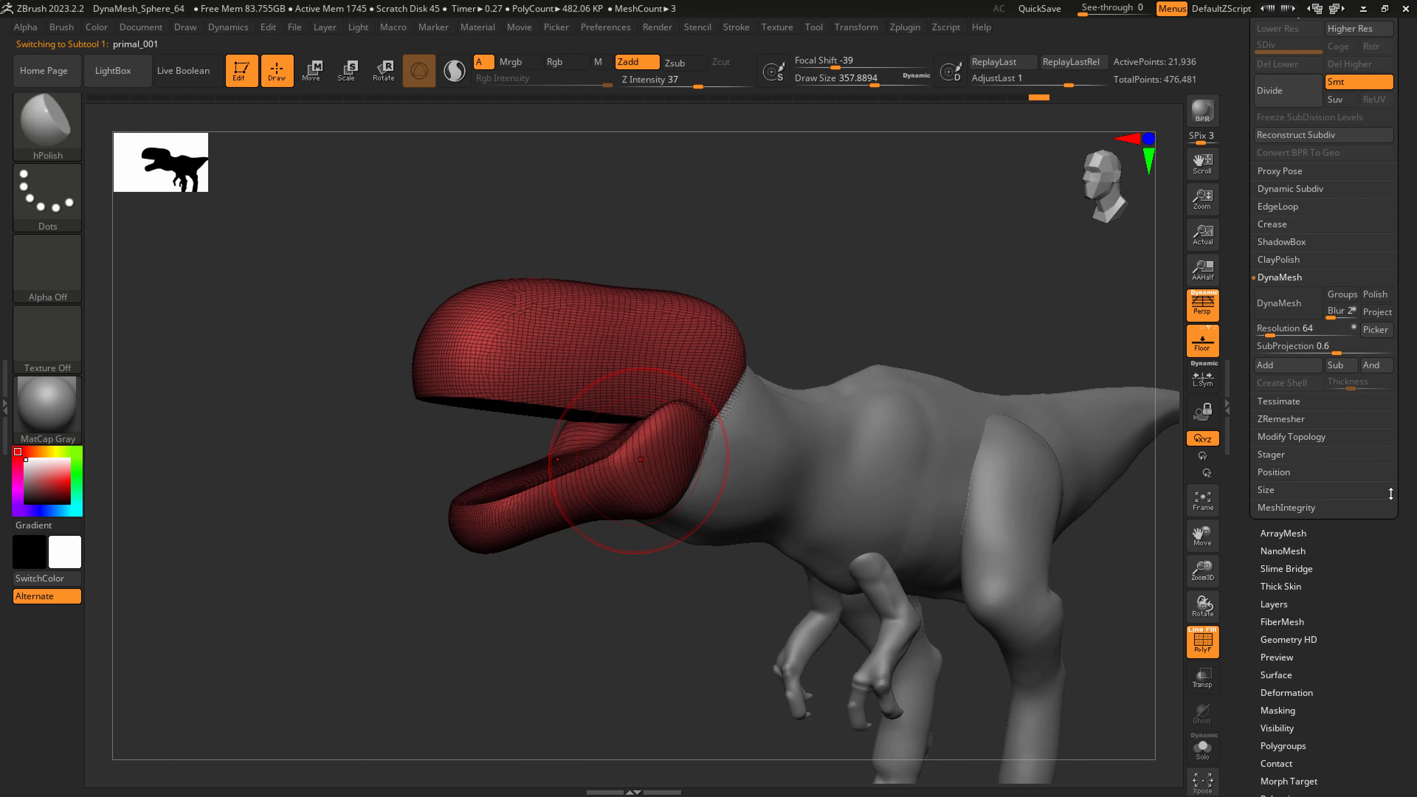
left_click(1283, 746)
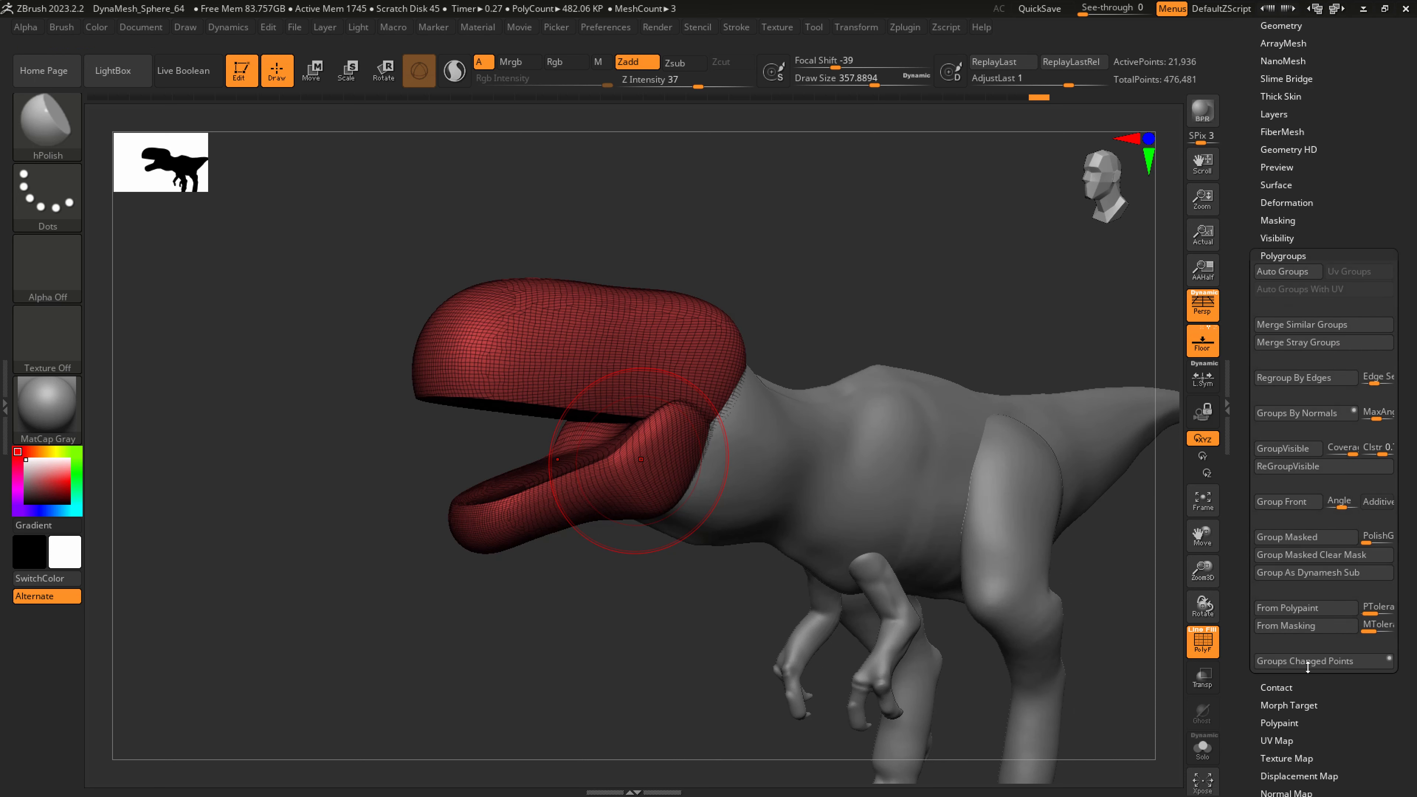
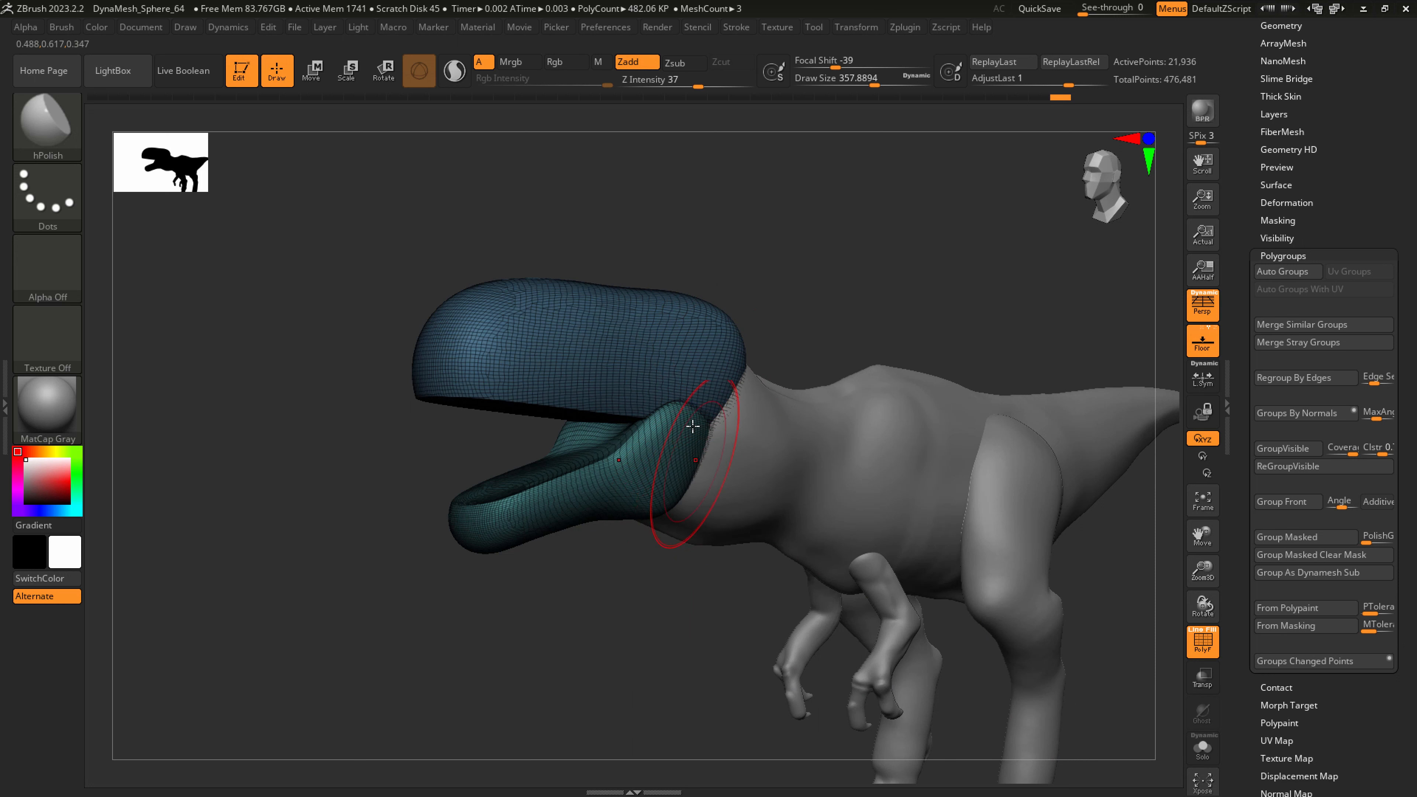
Use the lower jaw's polygroup to mask only the upper head, hide the wireframe and activate the Rotate gizmo on the jaw
key("ctrl+shift")
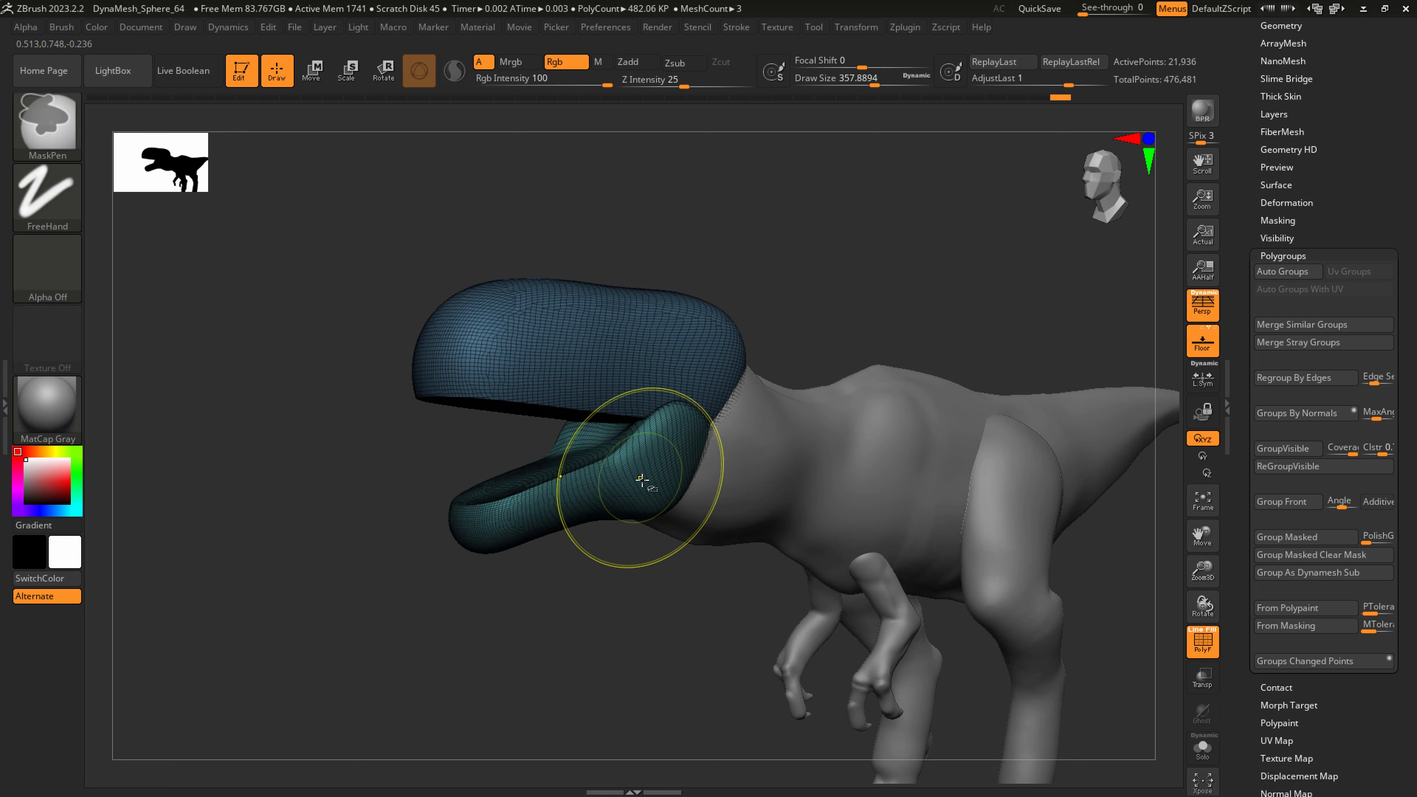
left_click(633, 480, "ctrl+shift")
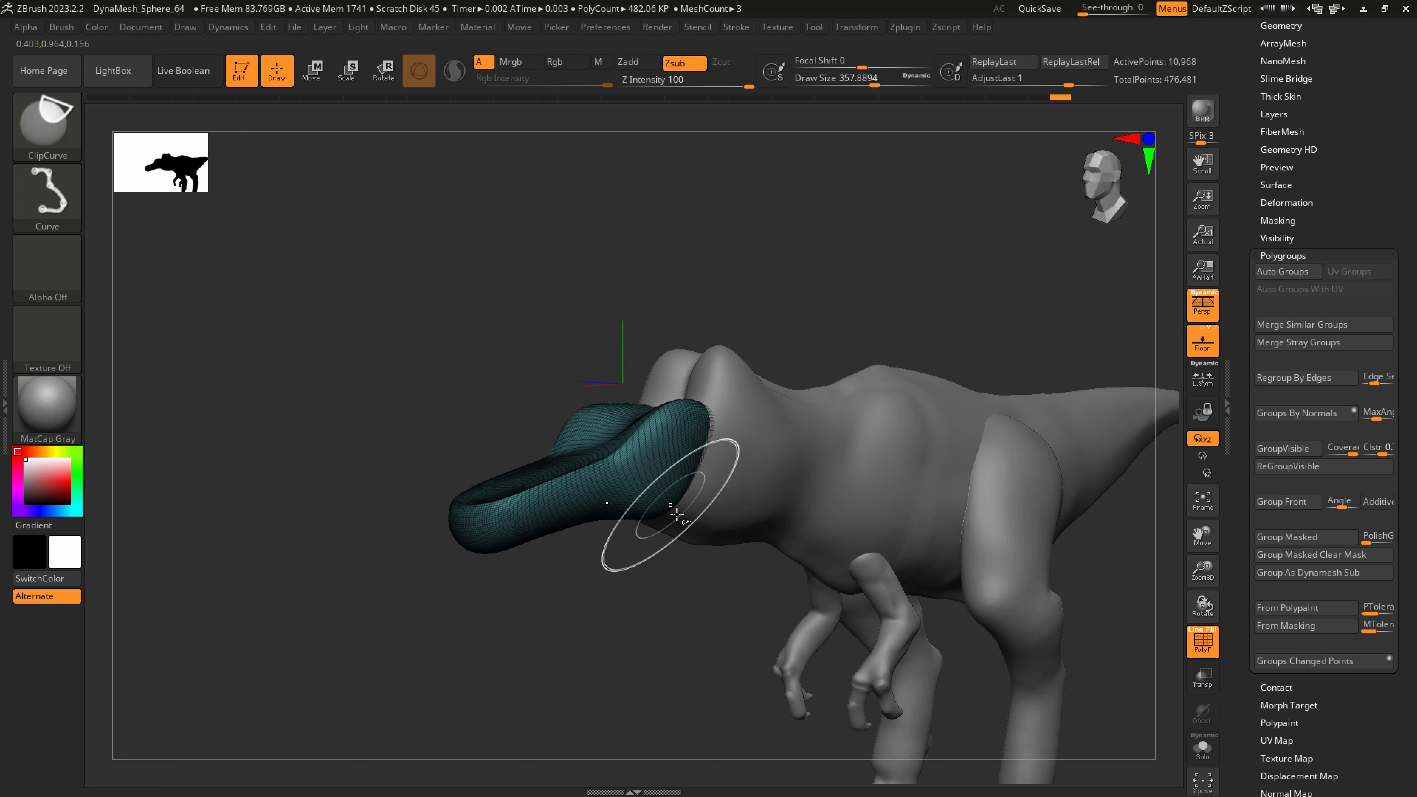
key("ctrl")
left_click_drag(340, 654, 917, 295, "ctrl")
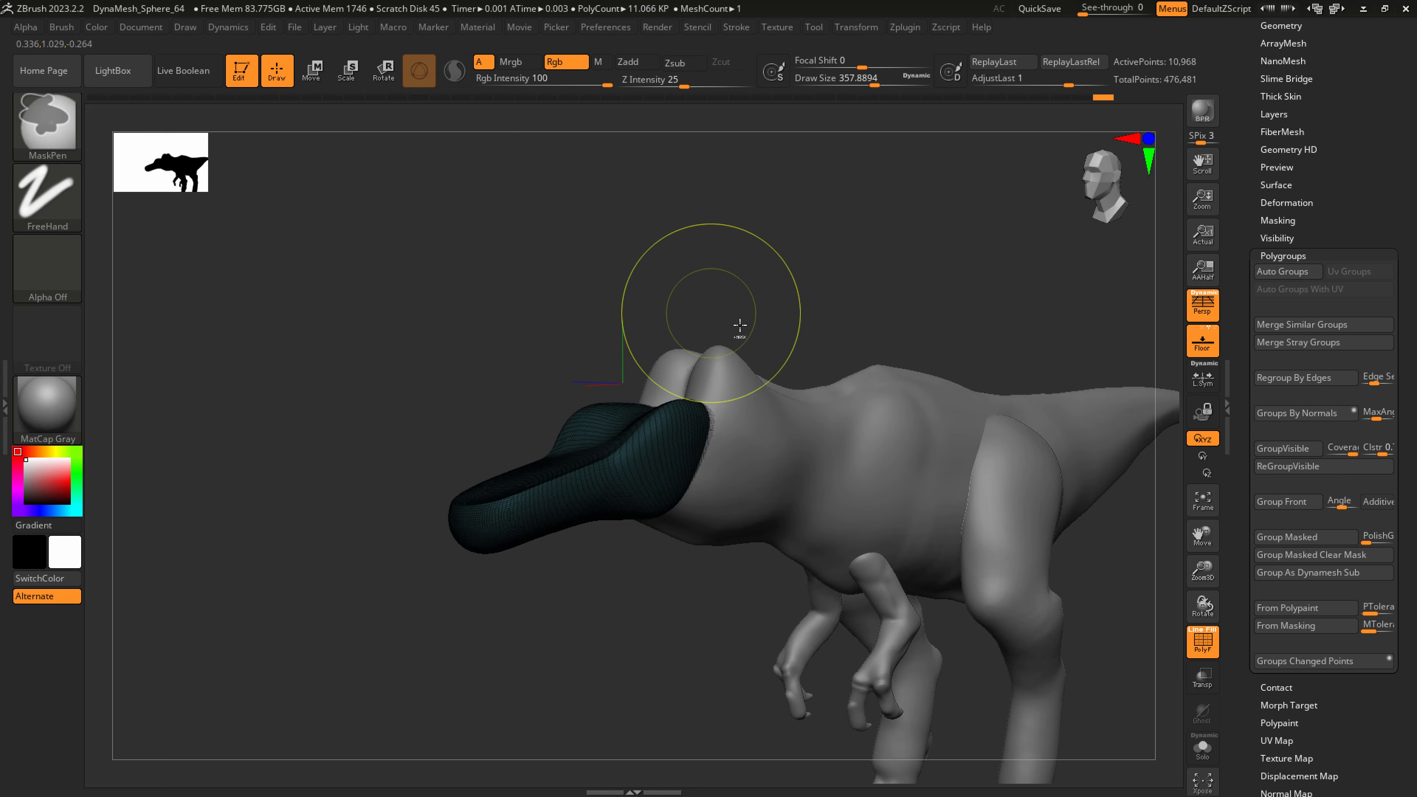
left_click(828, 301, "ctrl+shift")
left_click(812, 301, "ctrl")
left_click_drag(812, 302, 722, 317, "shift")
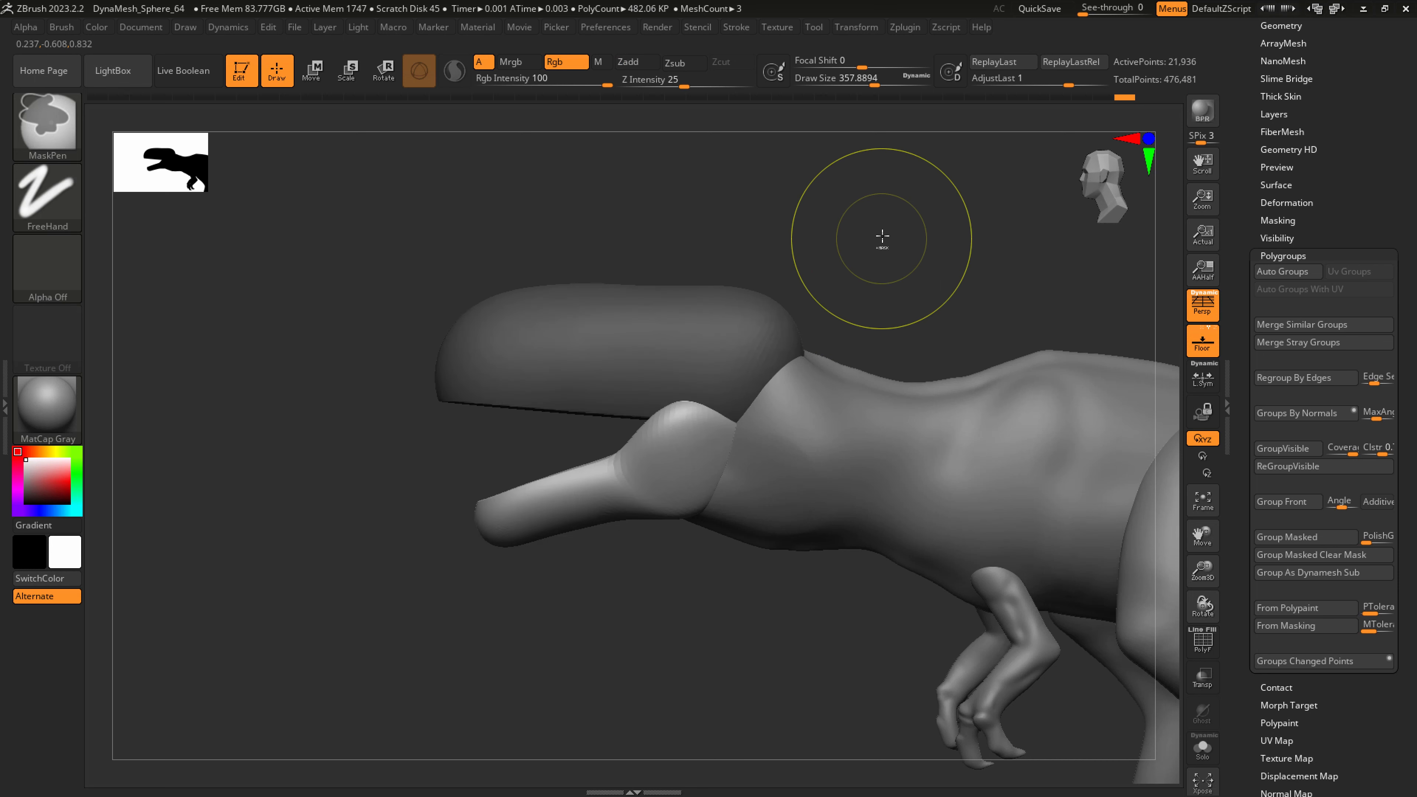
left_click(384, 73)
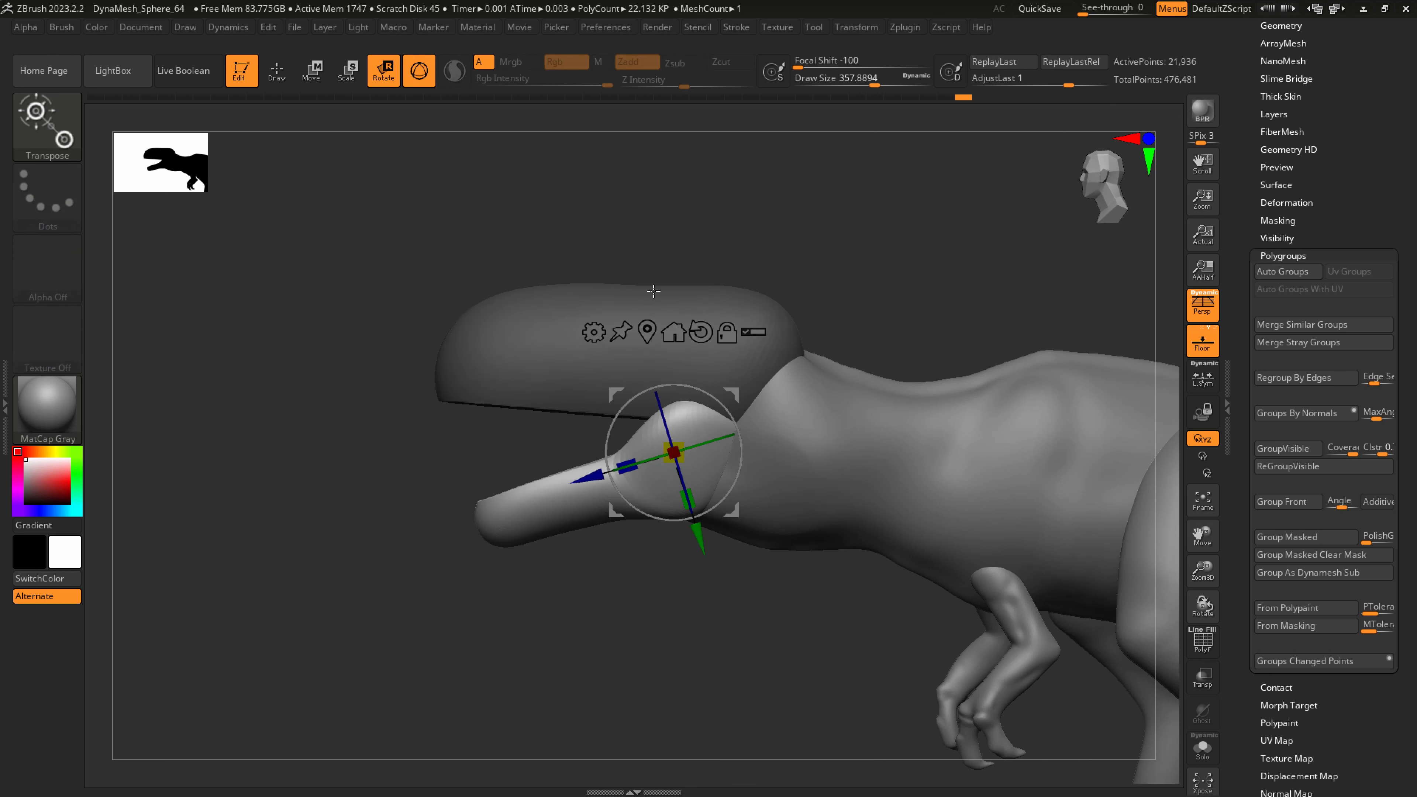
Finish rotating the lower jaw, return to Draw mode and check the open mouth from the front and side
mouse_move(738, 431)
left_mouse_down()
mouse_move(731, 416)
mouse_move(736, 433)
left_mouse_up()
key("q")
right_click_drag(738, 433, 791, 417)
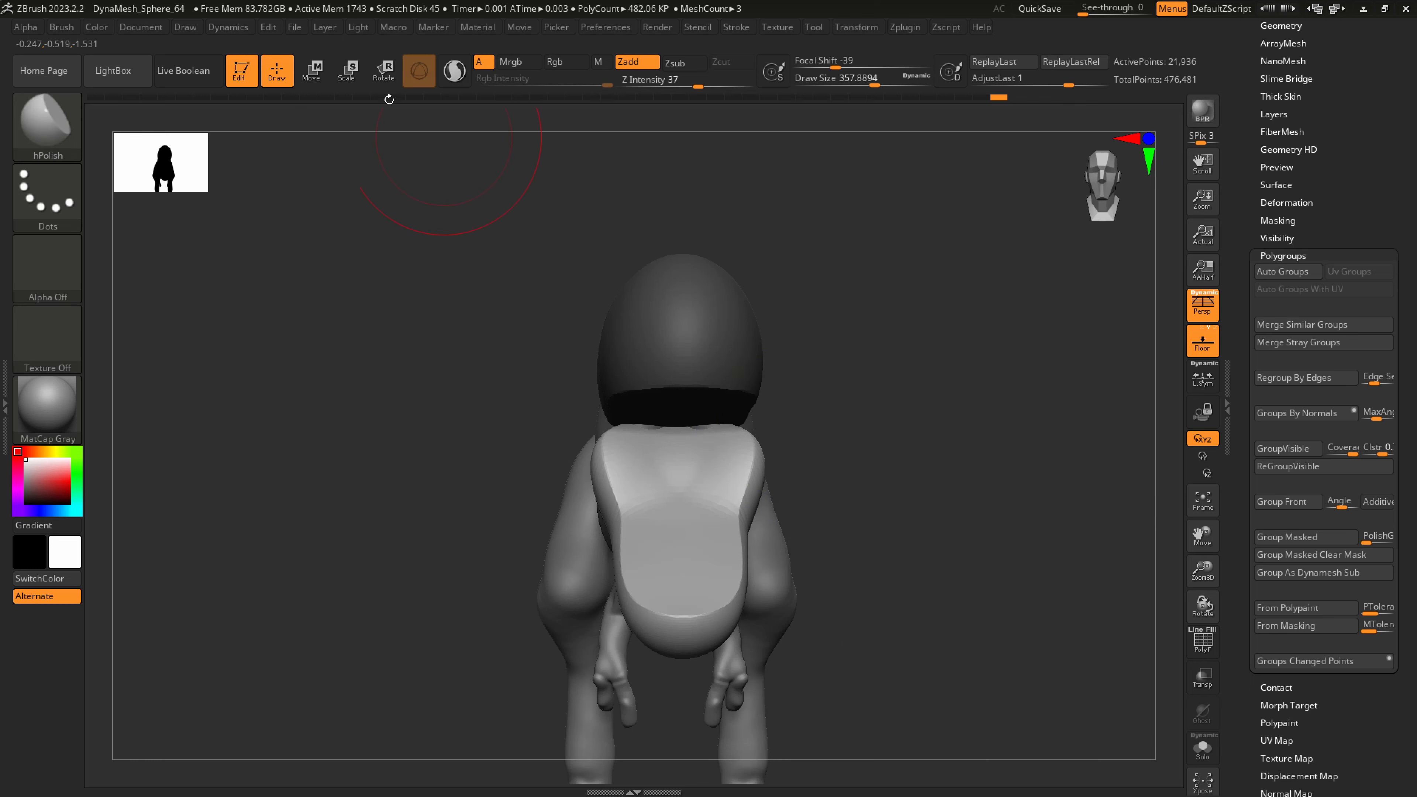
key("e")
key("q")
mouse_move(726, 491)
right_mouse_down()
mouse_move(744, 472)
mouse_move(753, 496)
right_mouse_up()
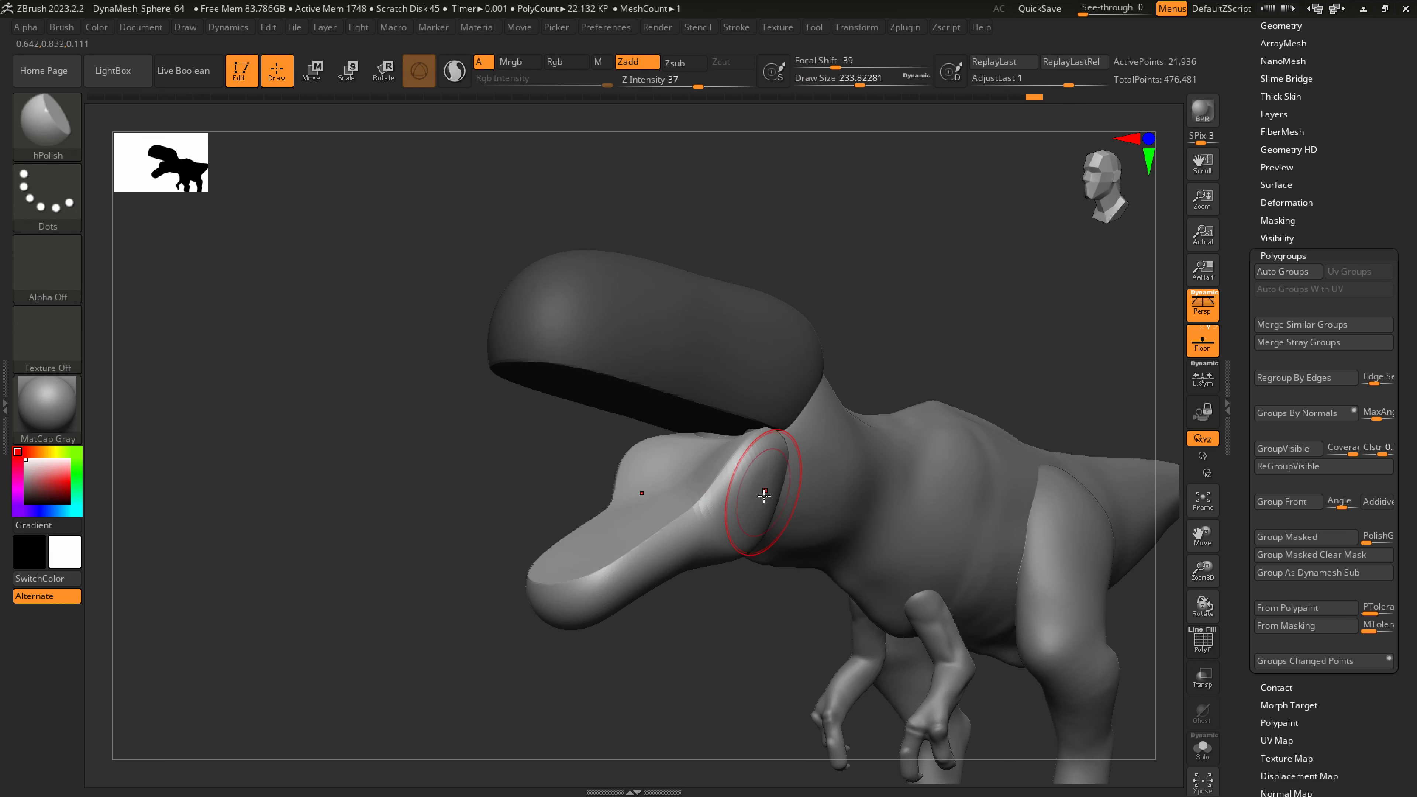
Pull the upper rear corner of the lower jaw down and forward with the SnakeHook brush, then open the subtool list
key("b")
key("s")
key("h")
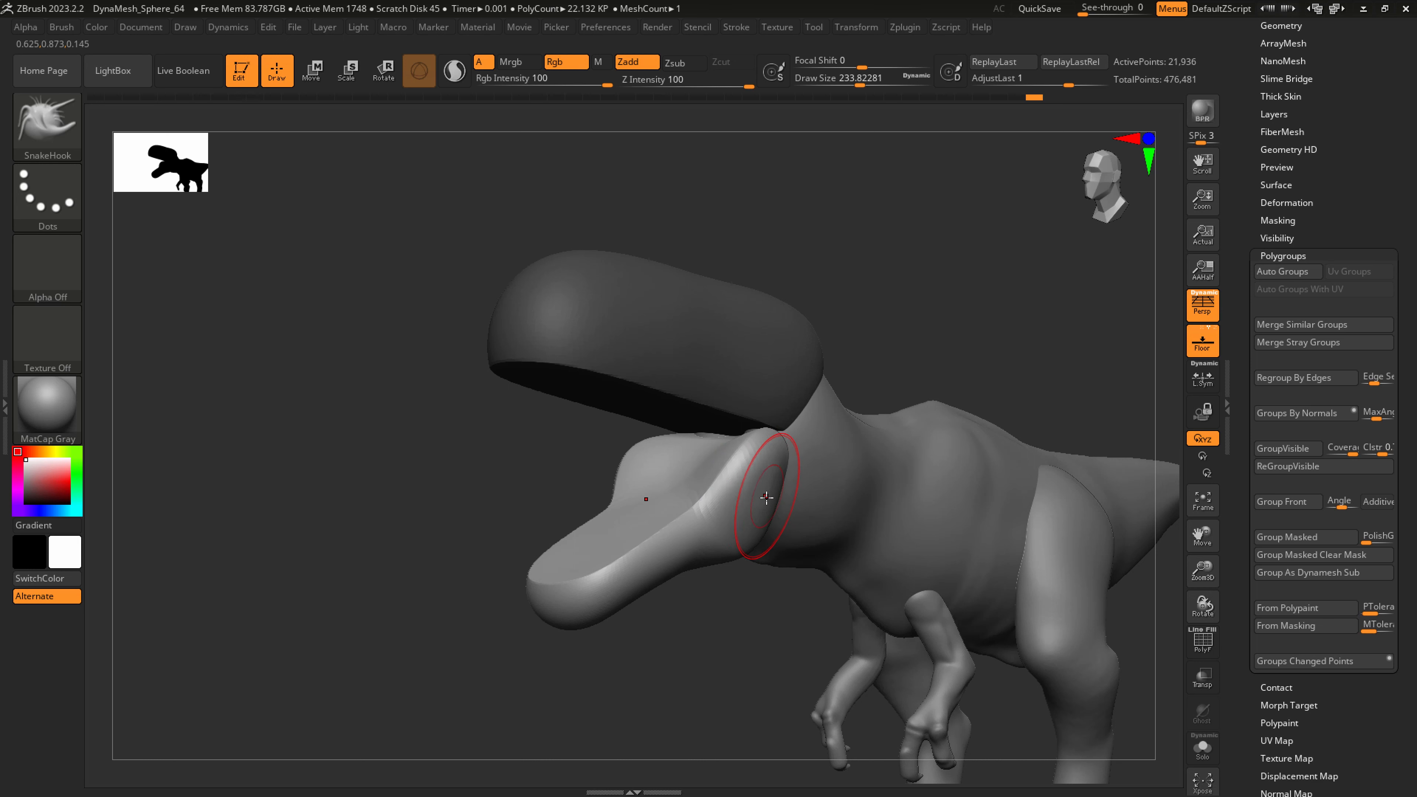
right_click_drag(751, 445, 747, 443)
left_click_drag(745, 442, 708, 490)
left_click_drag(1286, 21, 1288, 169)
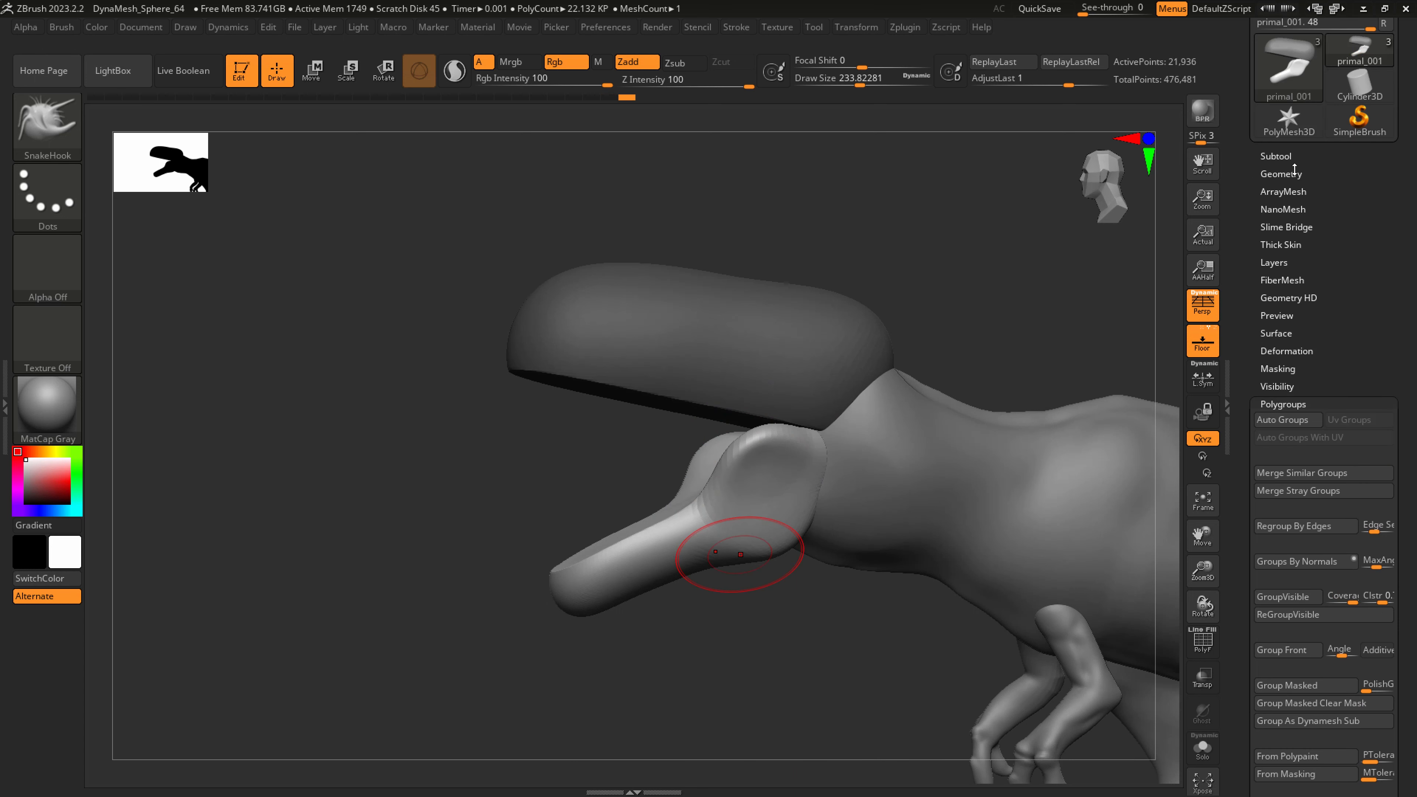
left_click(1286, 156)
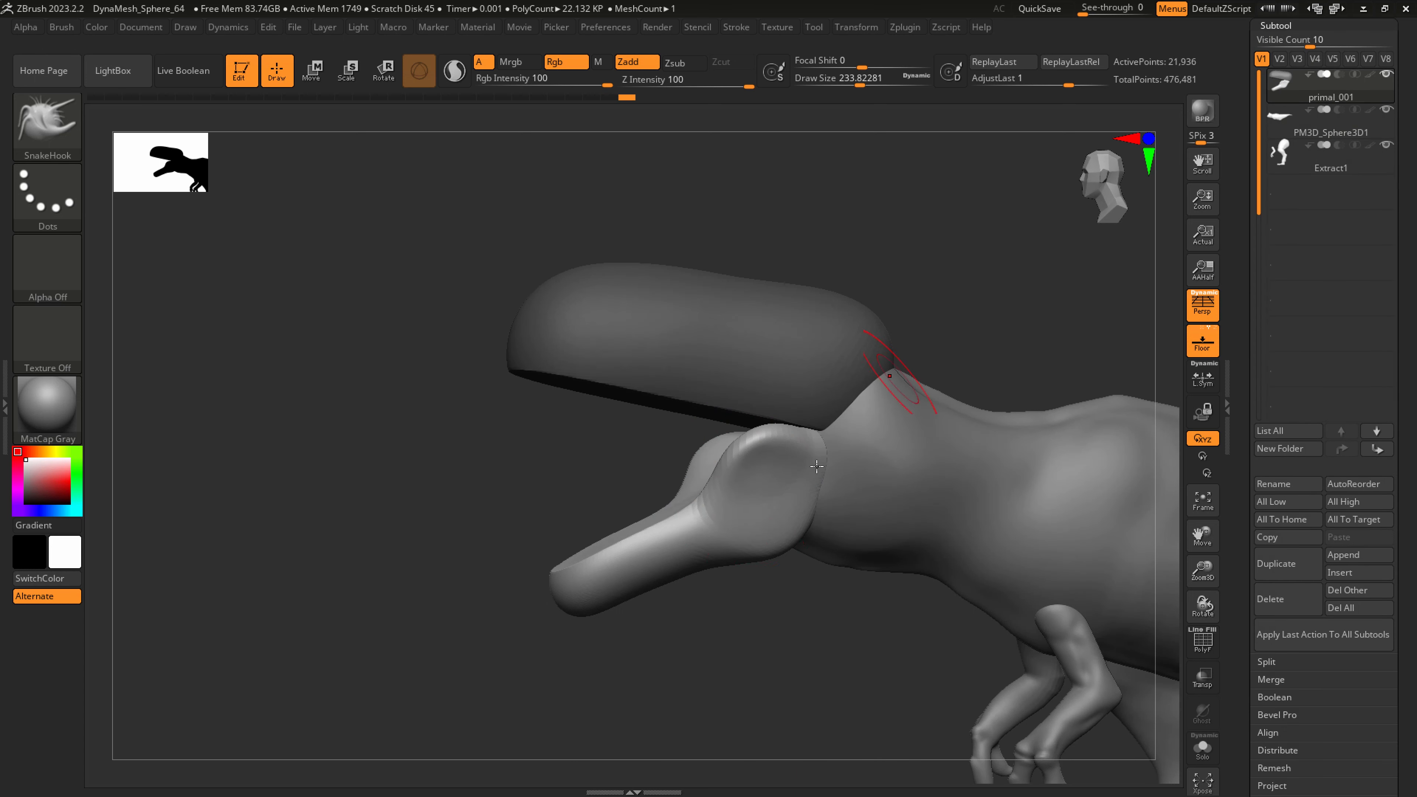
Pull the middle of the lower jaw slightly downward with SnakeHook at a draw size of about 262
right_click_drag(701, 517, 656, 542)
key("s")
left_click_drag(644, 549, 648, 549)
right_click_drag(649, 549, 689, 550)
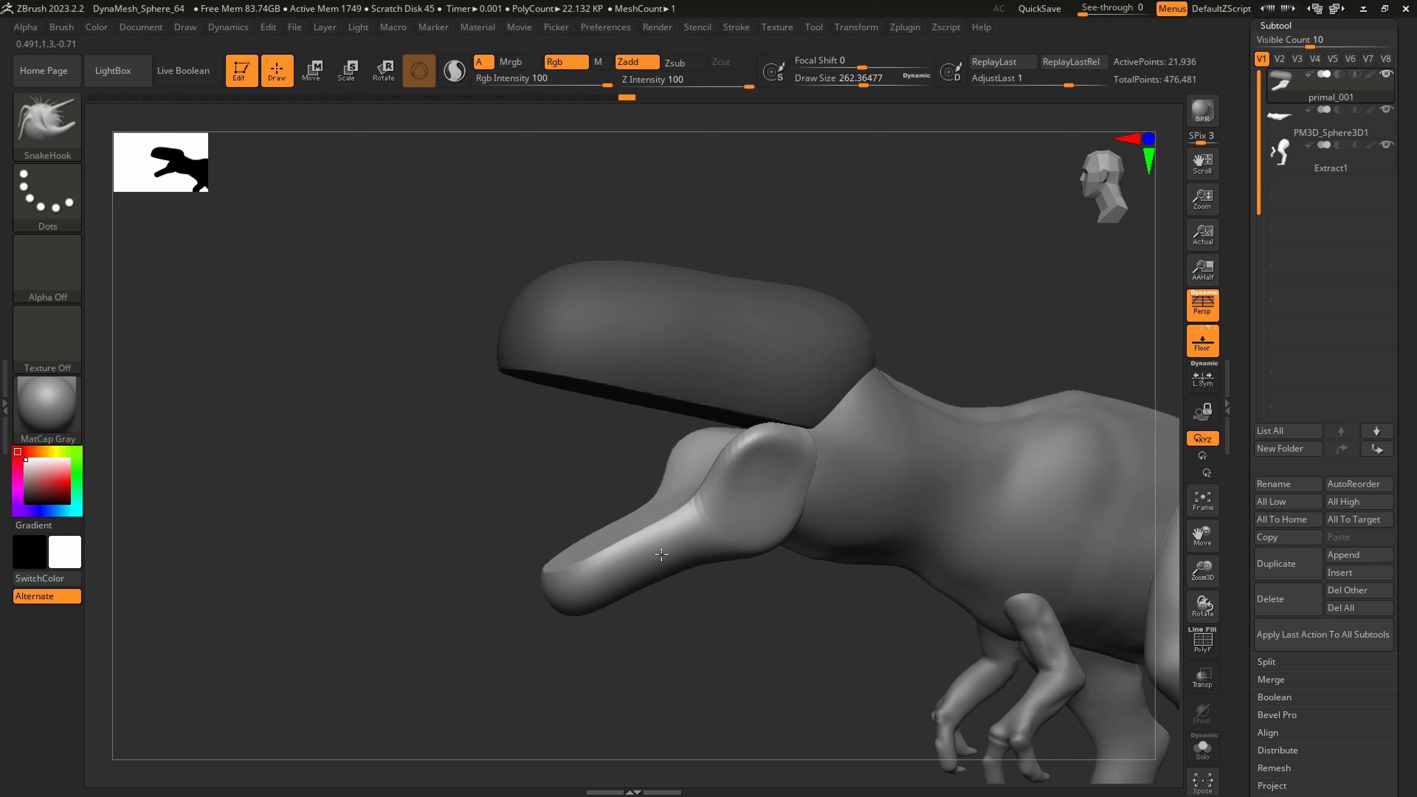
left_click_drag(652, 530, 644, 544)
Clear the mask, display the polygon wireframe and DynaMesh the head at resolution 64 with Groups enabled
scroll(1328, 566, "down", 5)
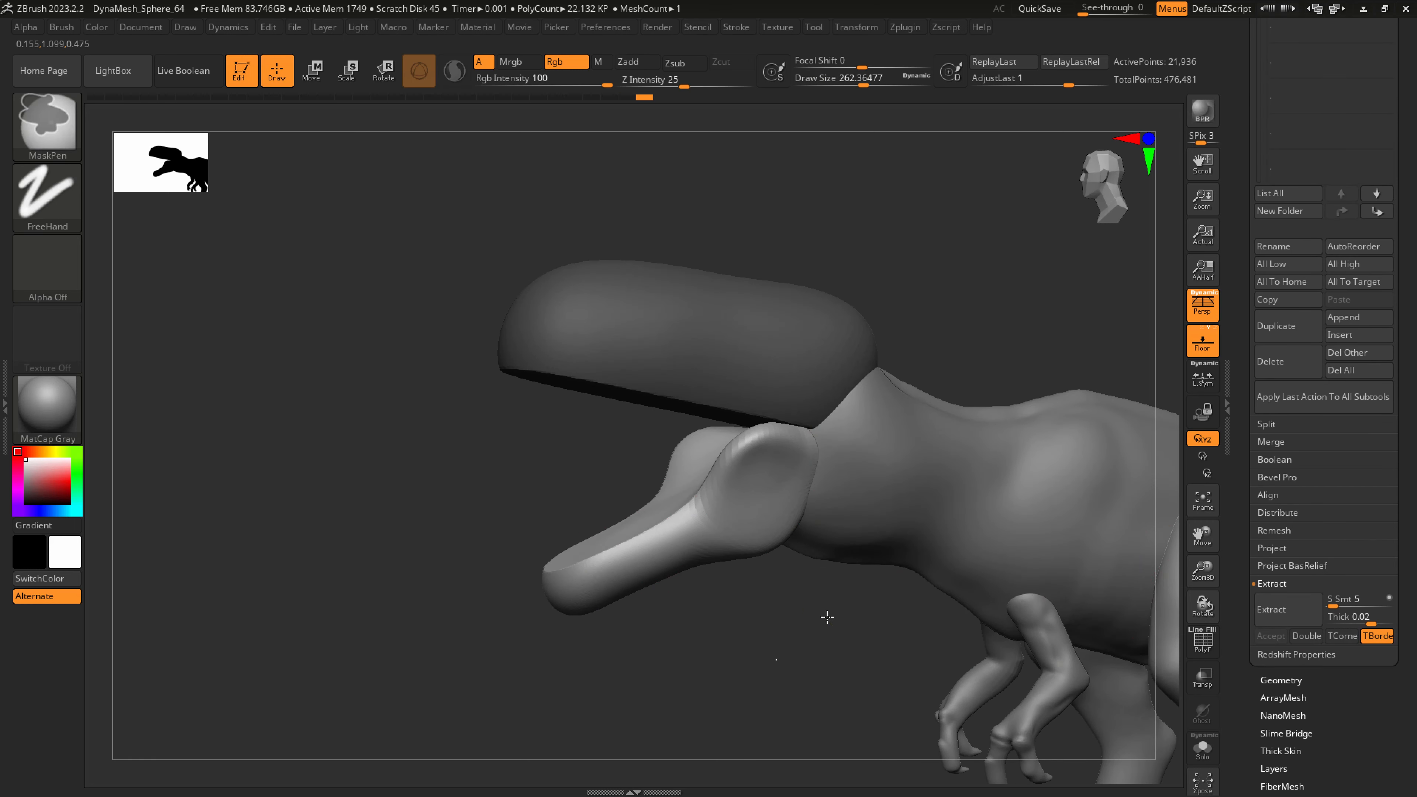
left_click_drag(825, 617, 889, 637, "ctrl")
key("shift+f")
right_click_drag(796, 437, 1150, 616, "ctrl")
left_click(1280, 676)
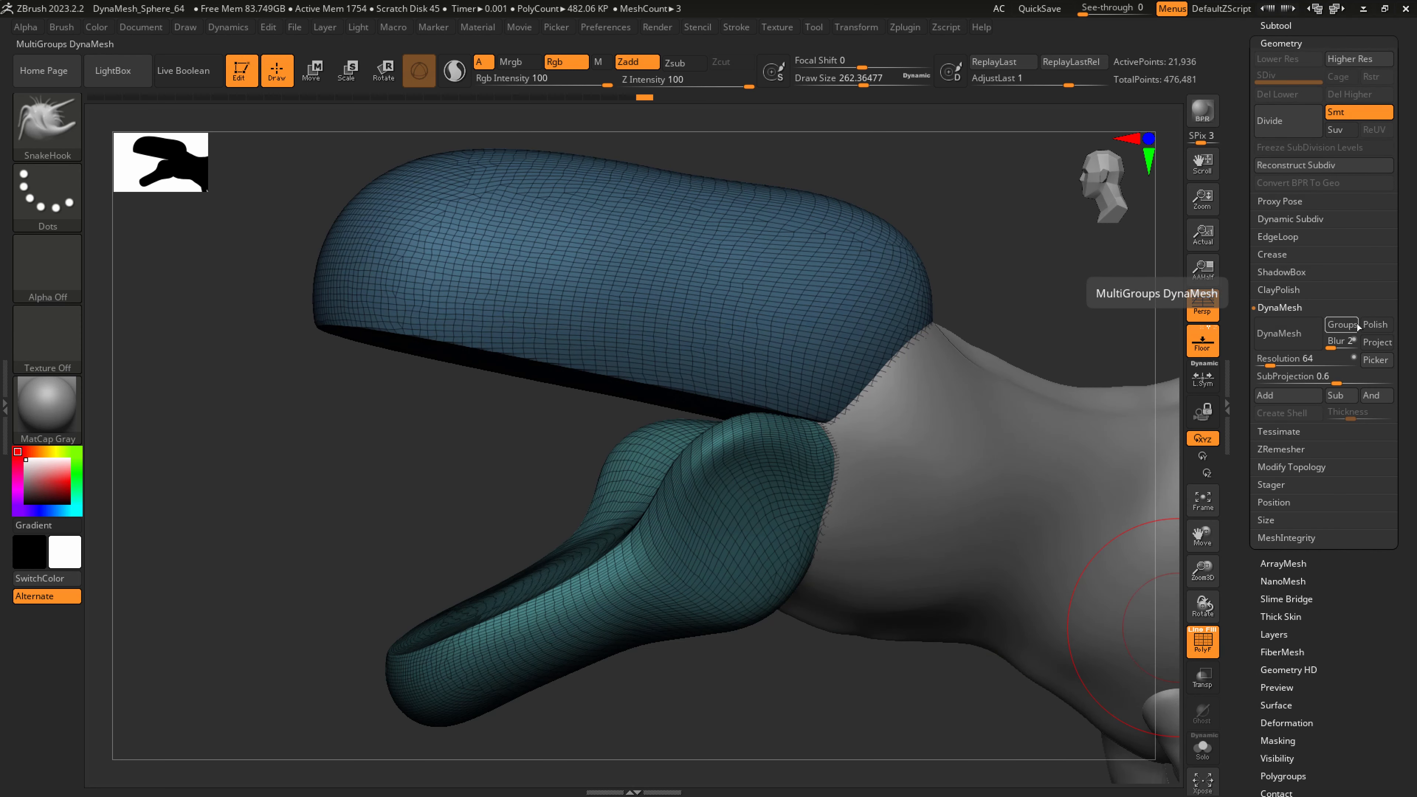
left_click(1345, 324)
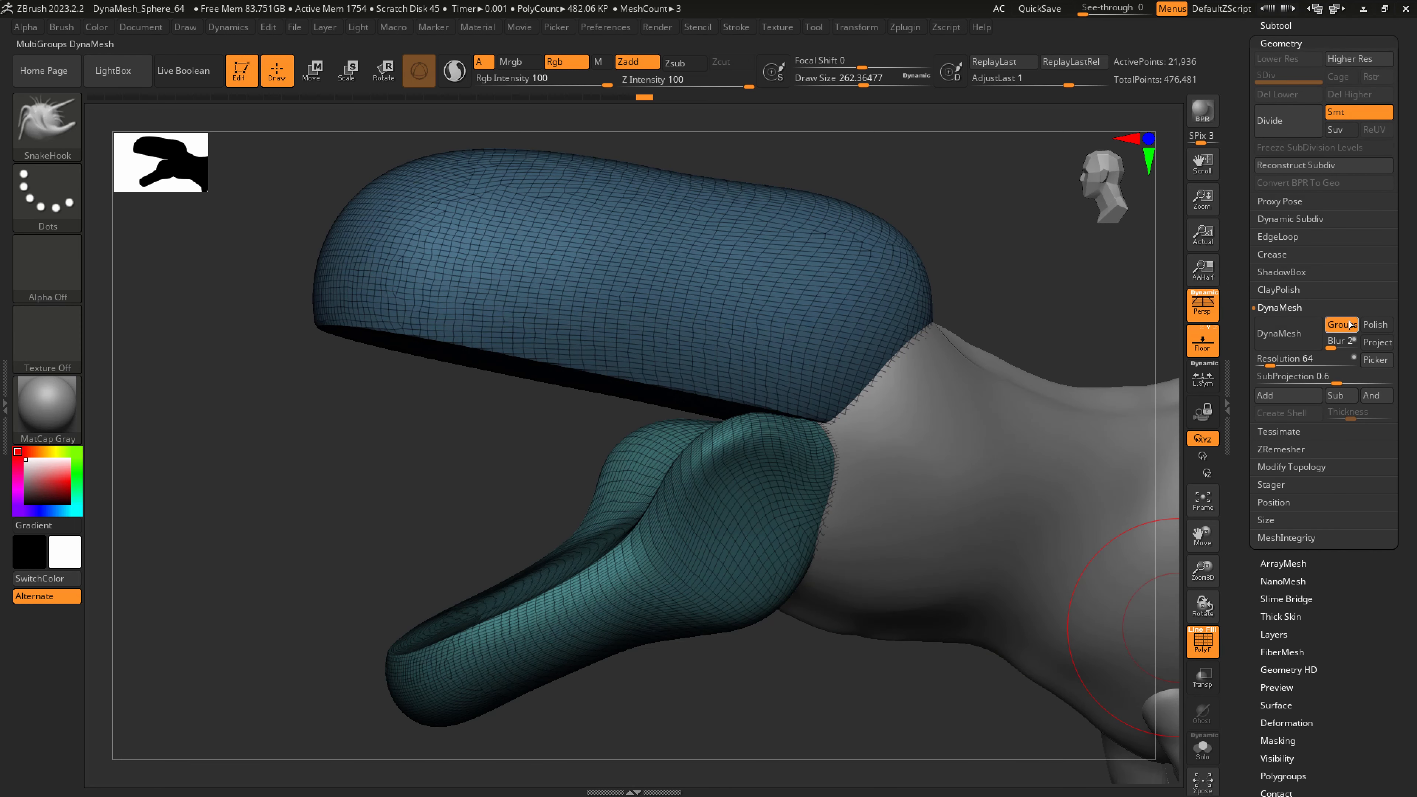
left_click(1283, 334)
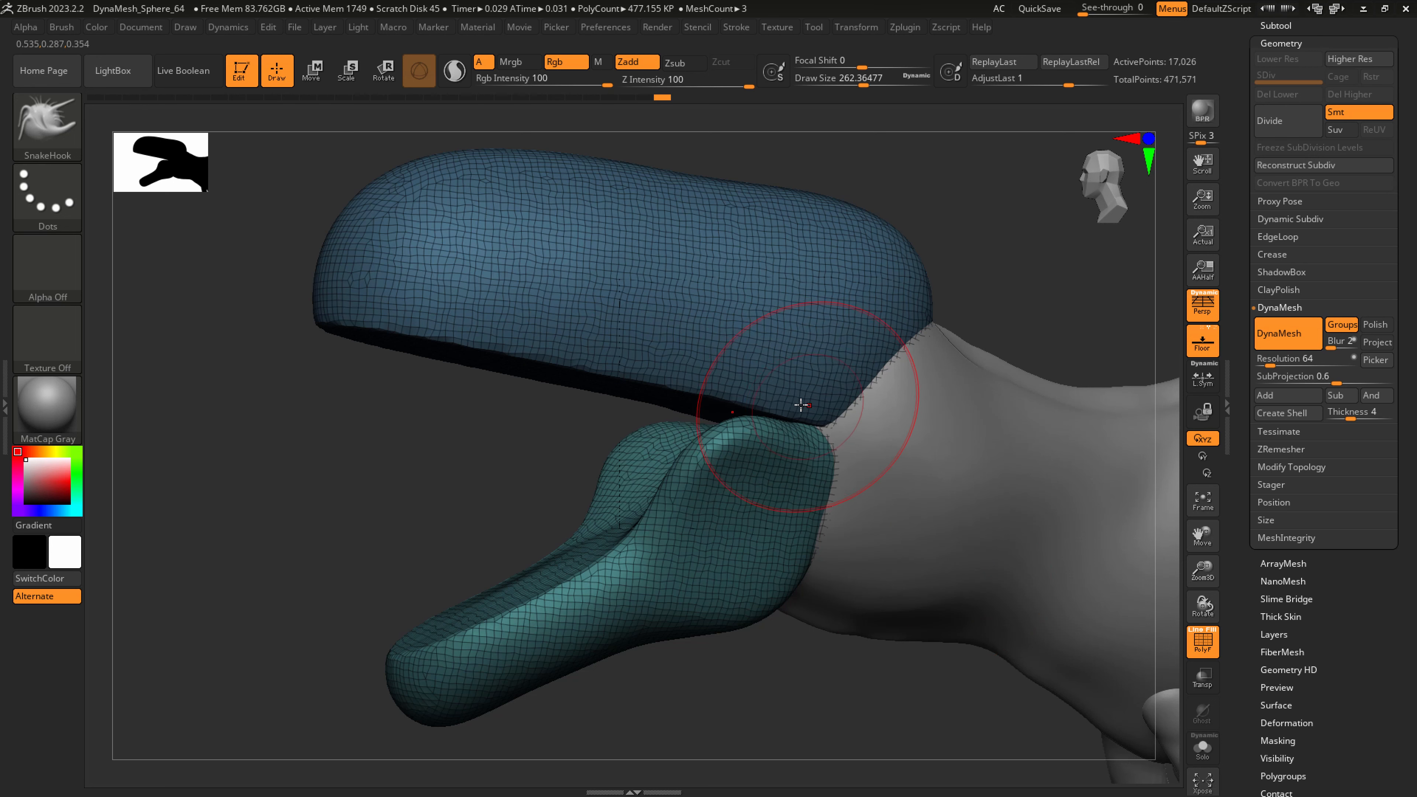
Pull the upper jaw's side lip downward and raise the front lip edge with the Move Topological brush
key("b")
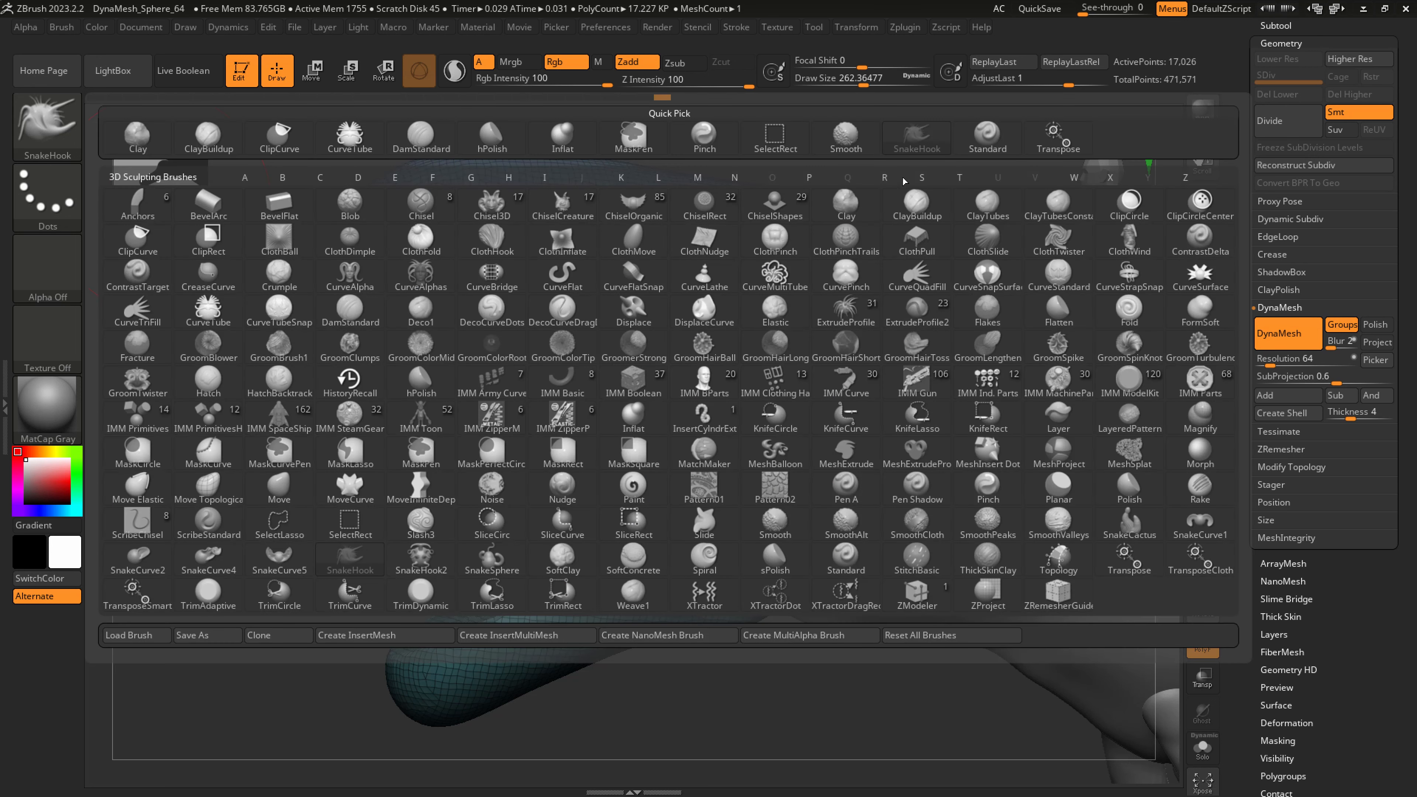
key("m")
key("t")
left_click_drag(556, 343, 572, 394)
right_click_drag(576, 371, 670, 357)
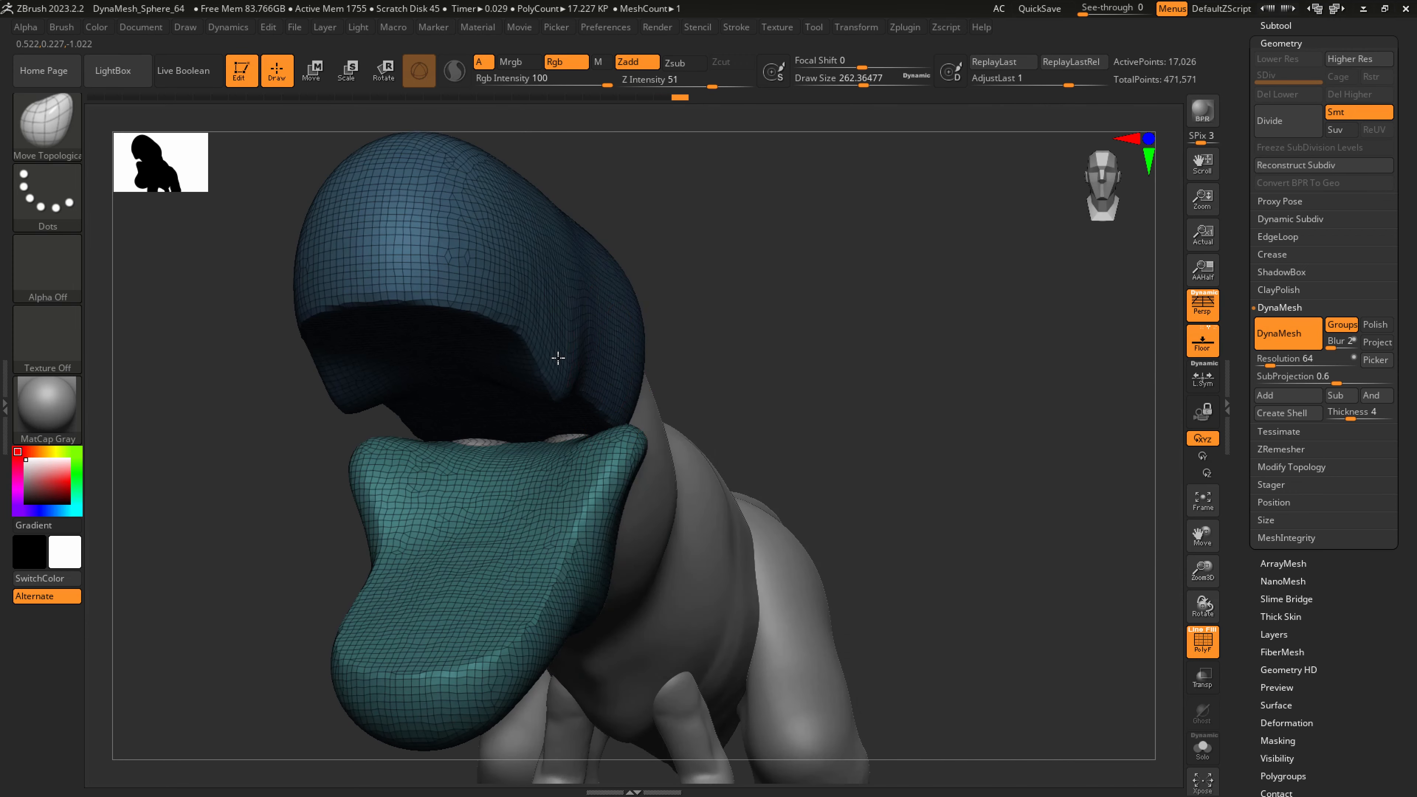
right_click_drag(544, 277, 538, 284)
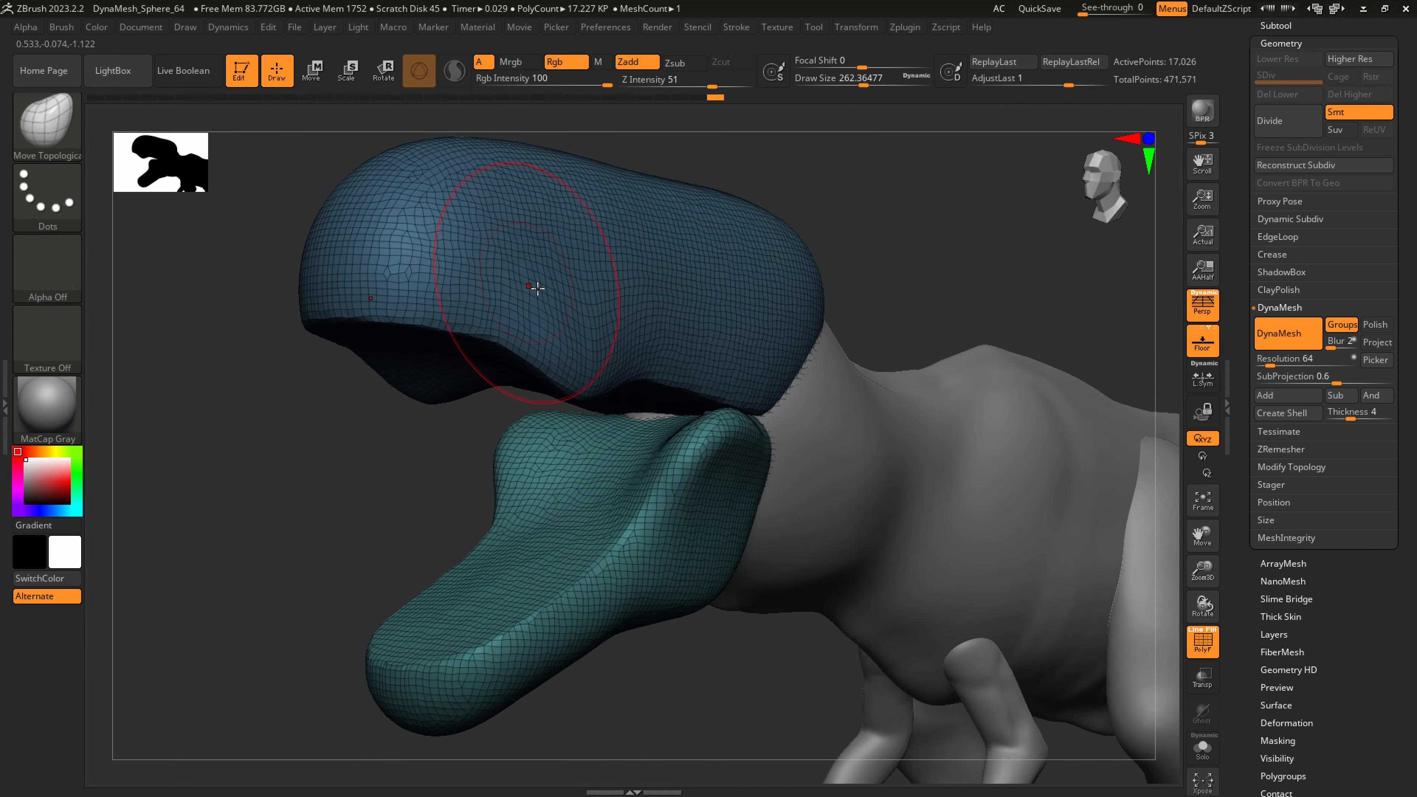
mouse_move(307, 319)
left_mouse_down()
mouse_move(318, 269)
mouse_move(310, 293)
left_mouse_up()
Shape a brow ridge on the side of the upper head with Move Topological at a draw size of about 104
key("s")
right_click_drag(324, 258, 402, 207)
mouse_move(473, 240)
right_mouse_down()
mouse_move(491, 276)
mouse_move(545, 281)
right_mouse_up()
key("s")
left_click_drag(543, 283, 531, 286)
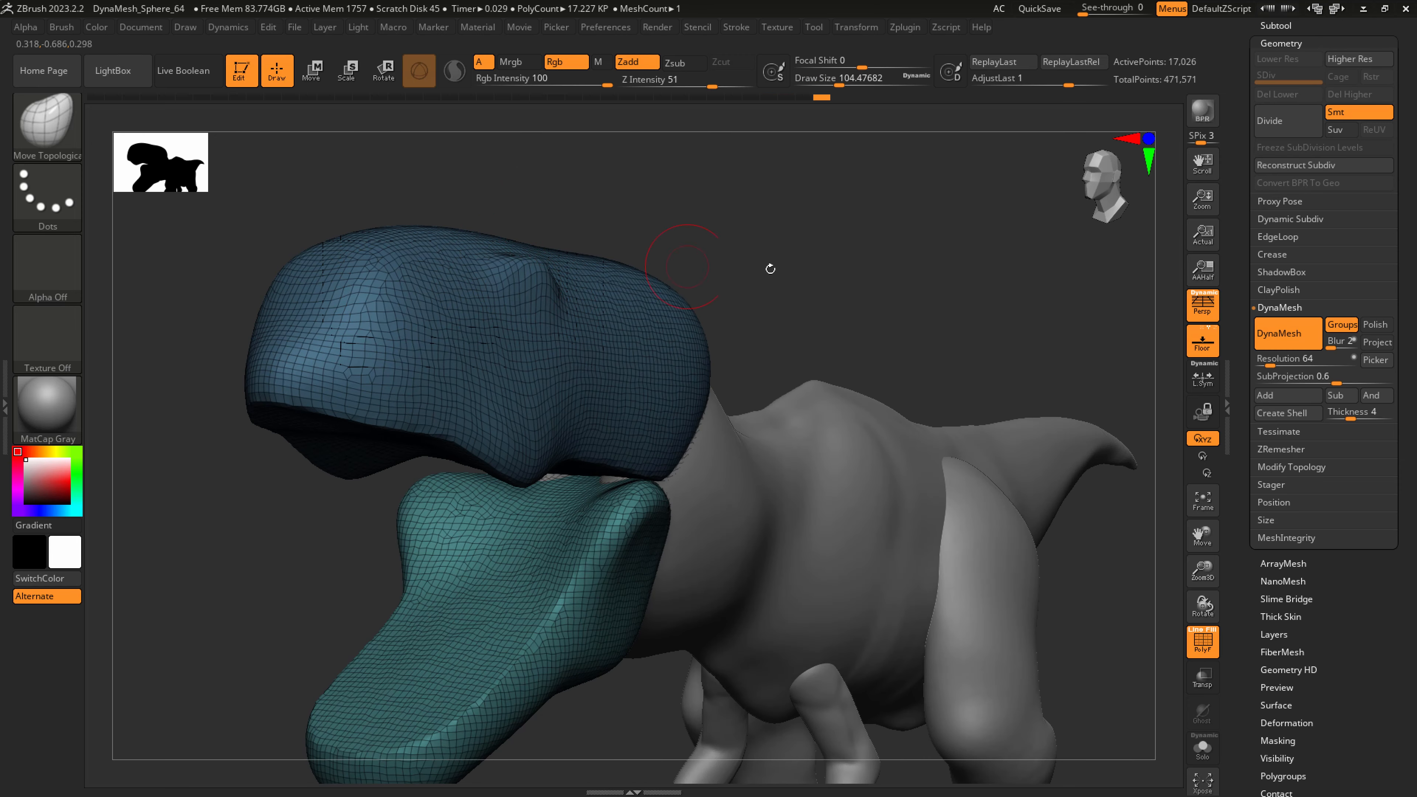
Raise the head's DynaMesh resolution to 112, remesh it and smooth the side of the upper head
left_click_drag(1270, 360, 1273, 361)
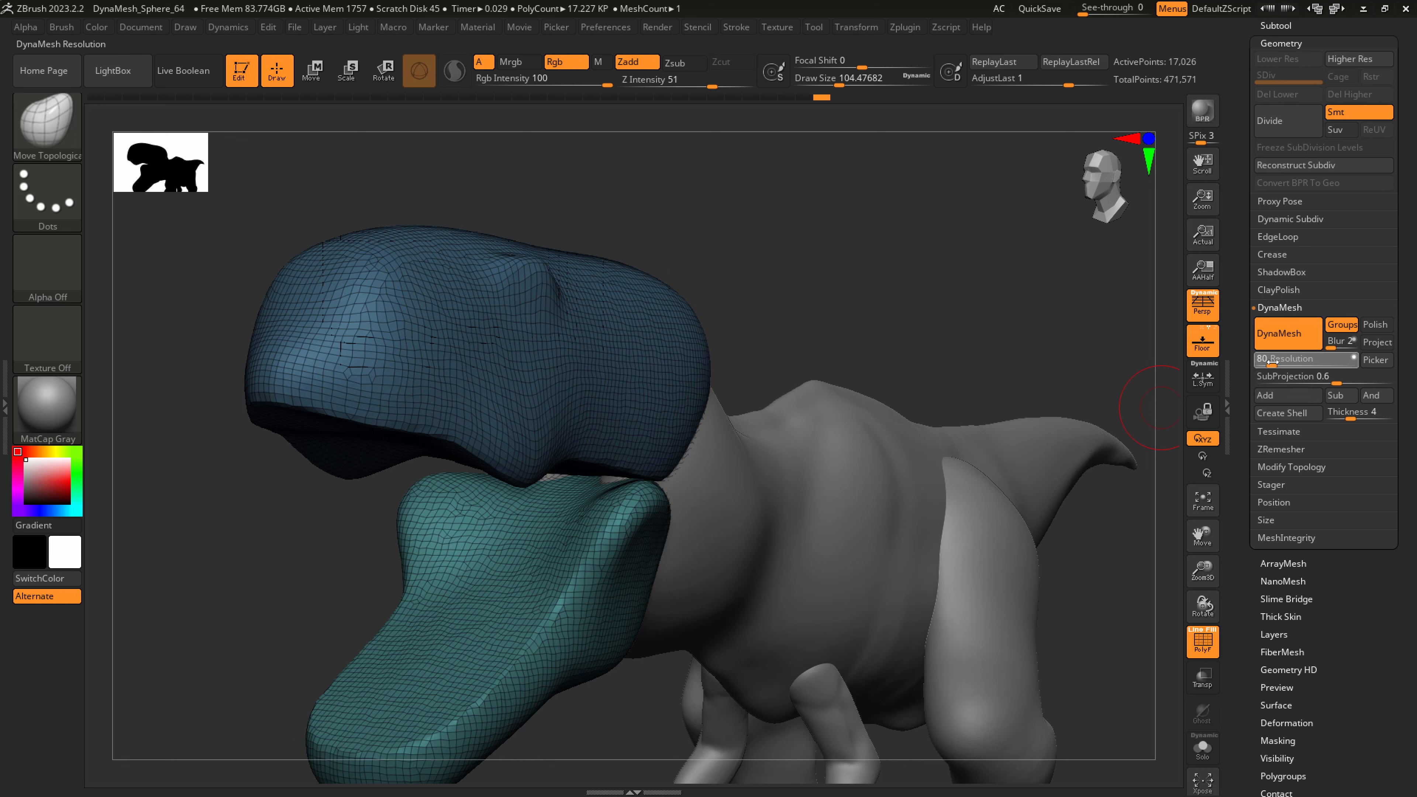
left_click_drag(784, 299, 915, 177, "ctrl")
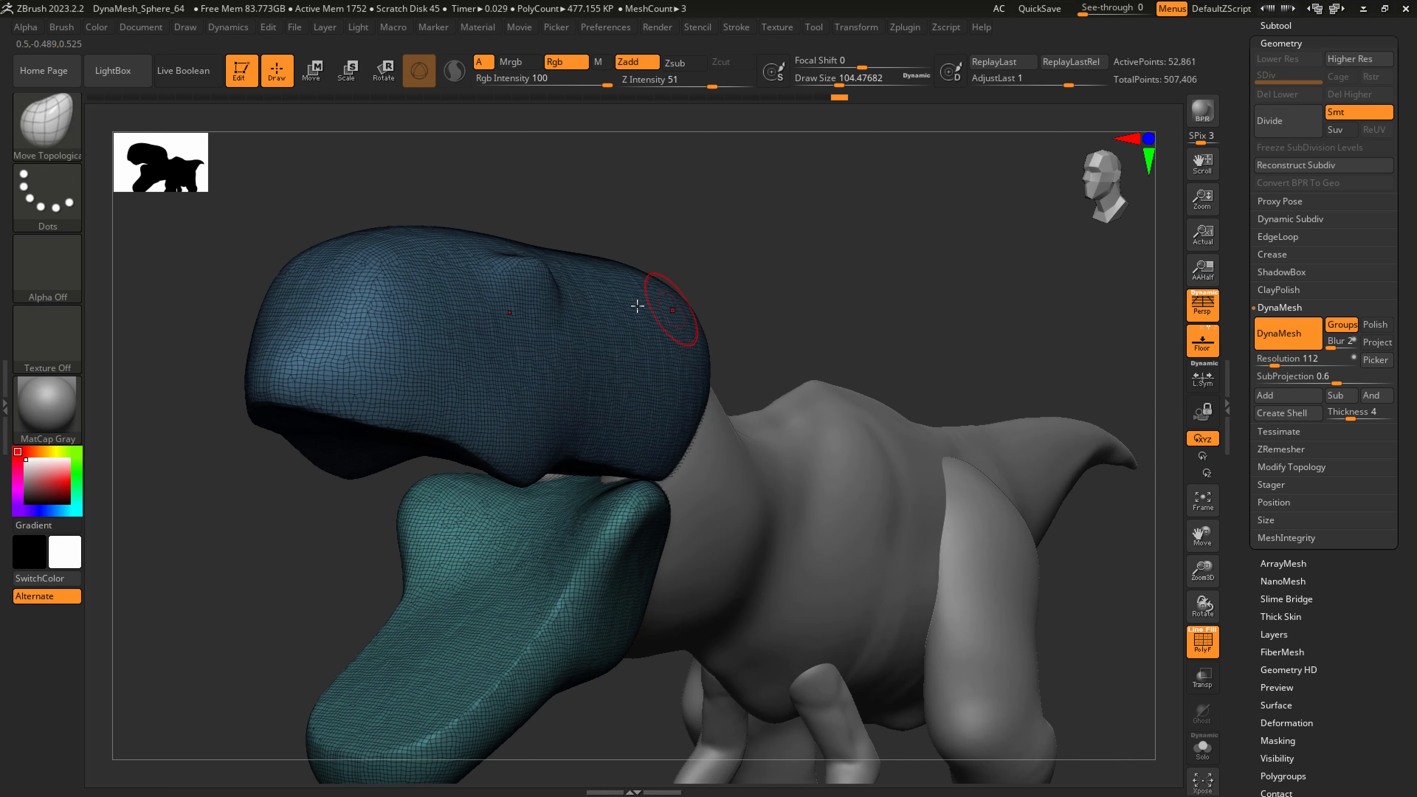
left_click_drag(518, 308, 619, 395, "shift")
Push in the eye area beneath the brow ridge with Move Topological at a draw size of about 163
key("s")
left_click_drag(529, 394, 538, 393)
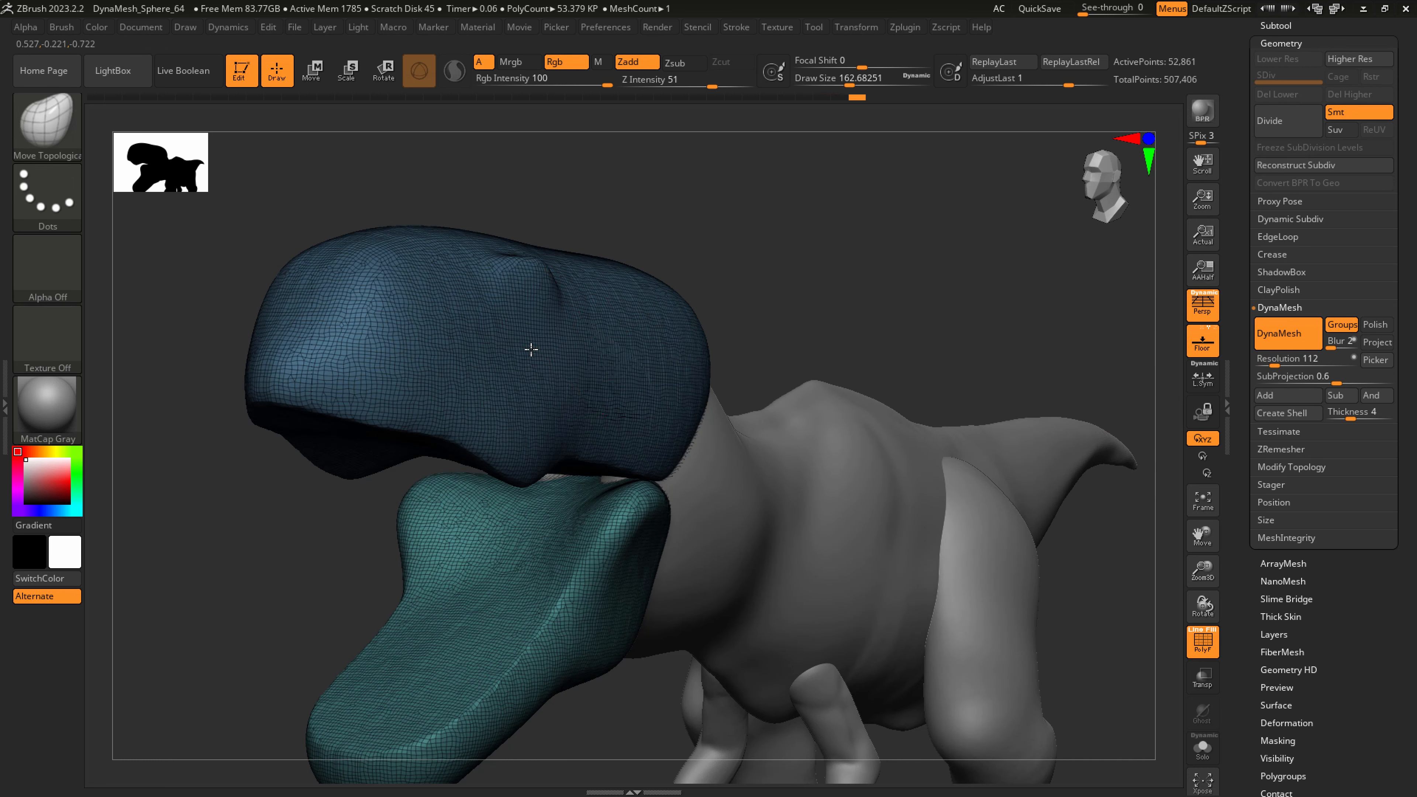
left_click_drag(513, 322, 551, 324)
right_click_drag(643, 364, 641, 373)
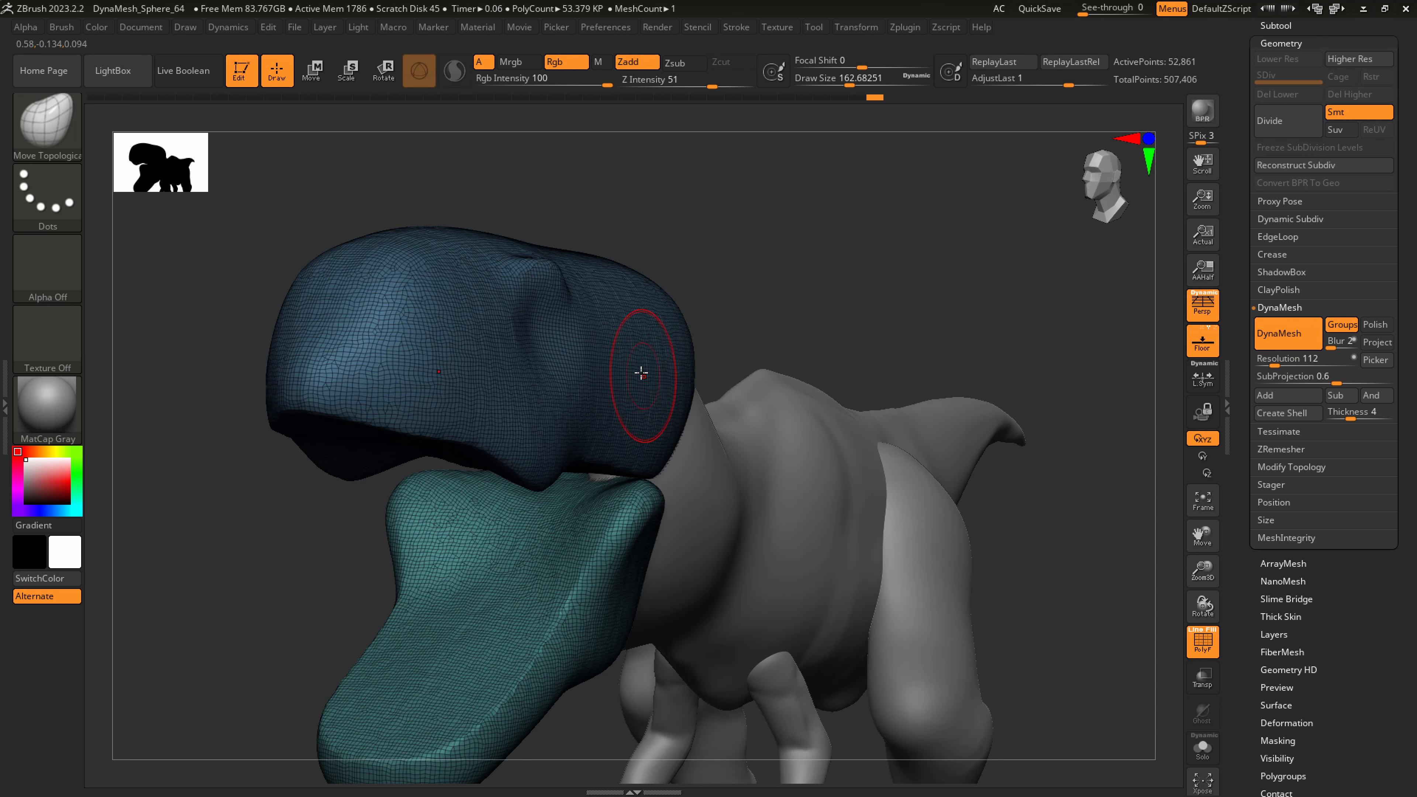
Reshape the top and front of the snout with Move Topological, using a draw size of about 212
key("s")
left_click_drag(366, 260, 375, 259)
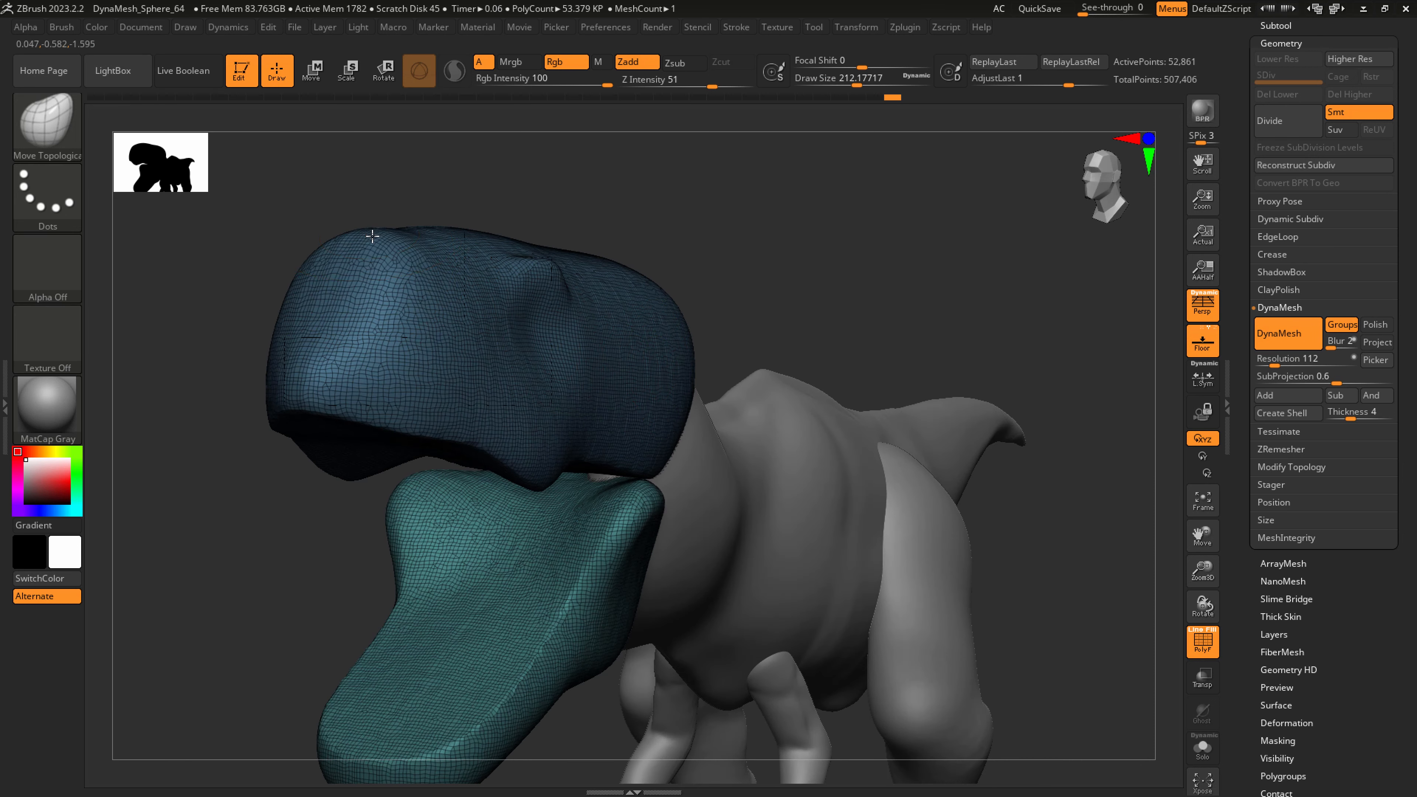
right_click_drag(373, 237, 426, 220)
left_click_drag(426, 220, 422, 215)
left_click_drag(331, 318, 316, 328)
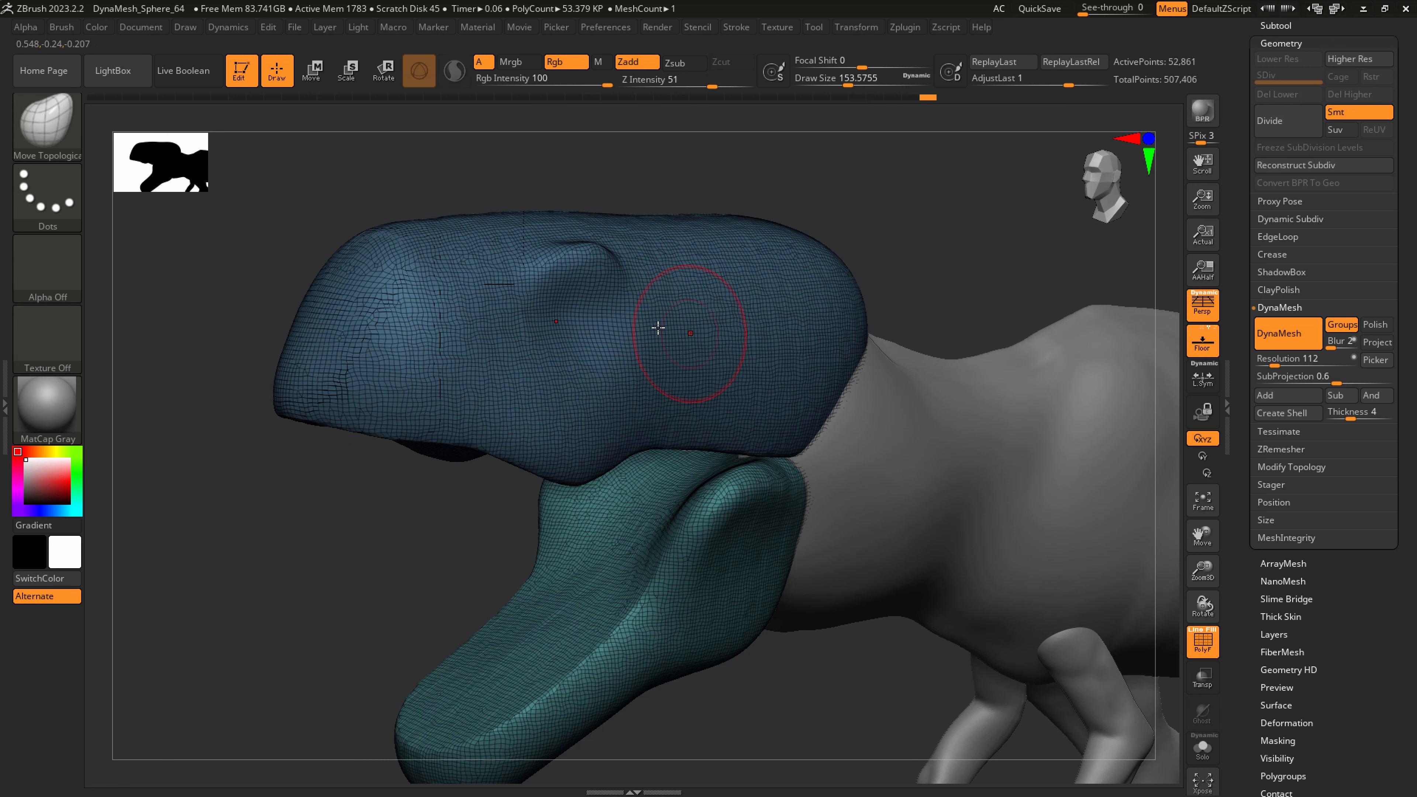
Smooth behind the brow ridge and refine its rear edge with Move Topological at draw sizes of about 124 and 80
right_click_drag(608, 296, 619, 290)
mouse_move(602, 296)
left_mouse_down("shift")
mouse_move(613, 312)
mouse_move(636, 288)
left_mouse_up("shift")
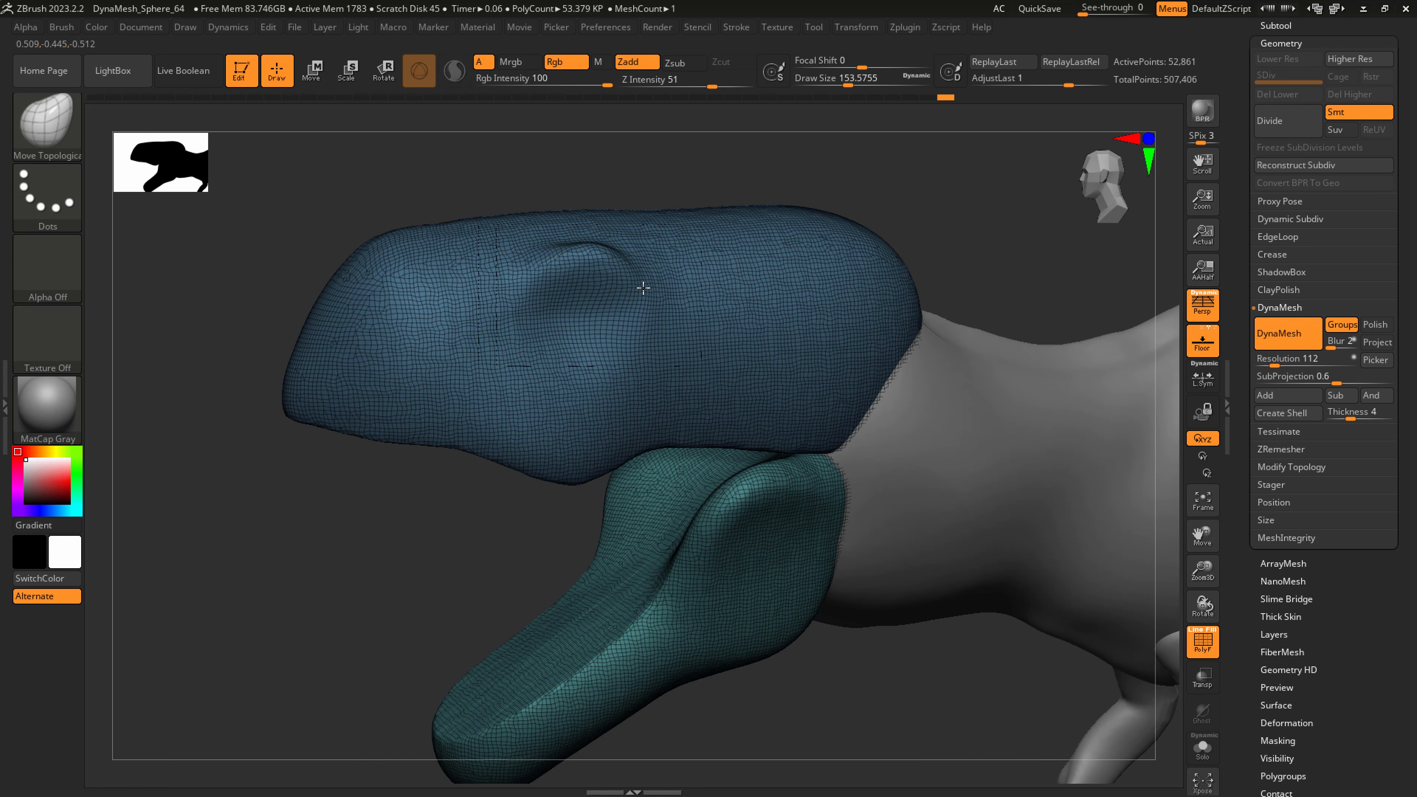
mouse_move(636, 288)
right_mouse_down()
mouse_move(651, 288)
mouse_move(633, 294)
mouse_move(645, 302)
right_mouse_up()
key("s")
left_click_drag(644, 302, 639, 304)
right_click_drag(639, 304, 601, 302)
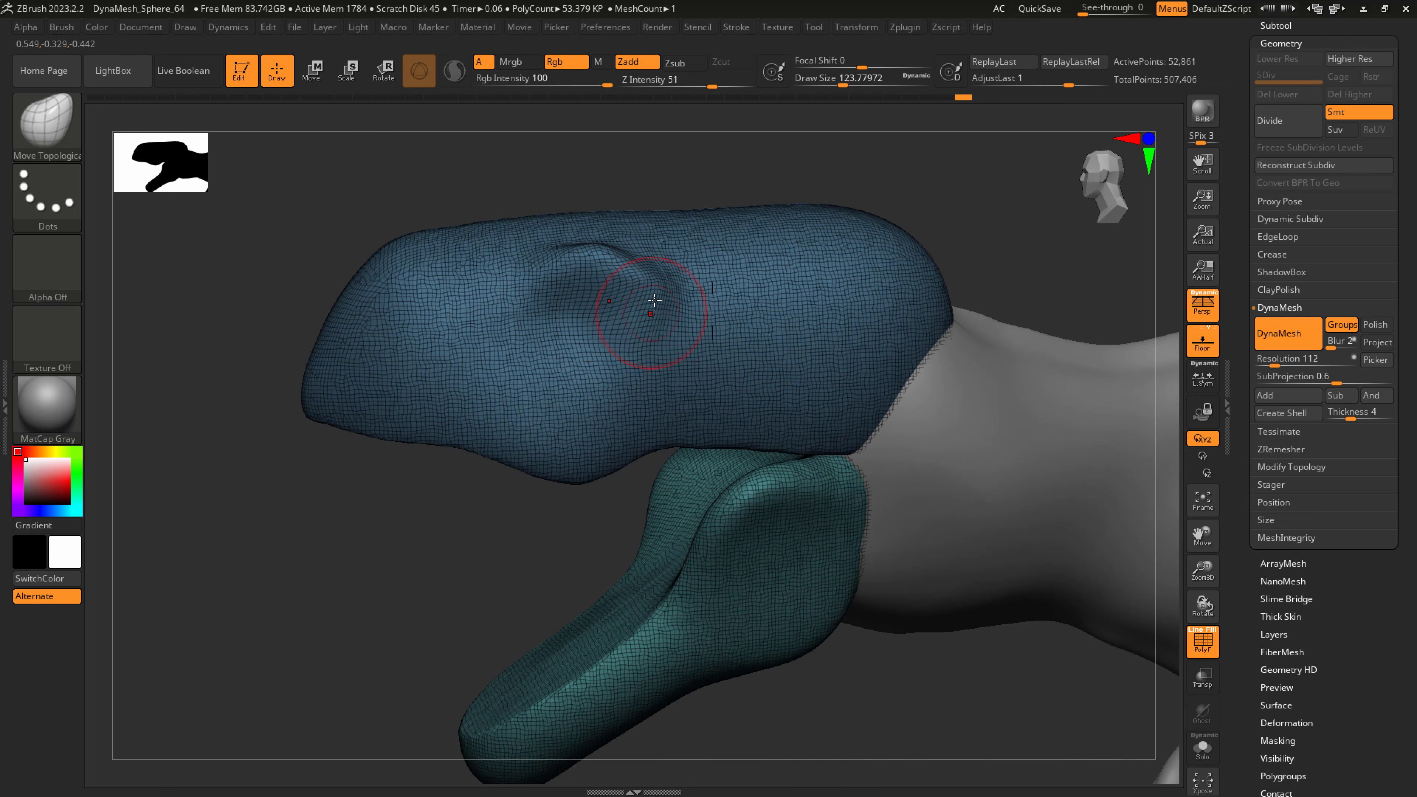
key("s")
left_click_drag(648, 308, 649, 290)
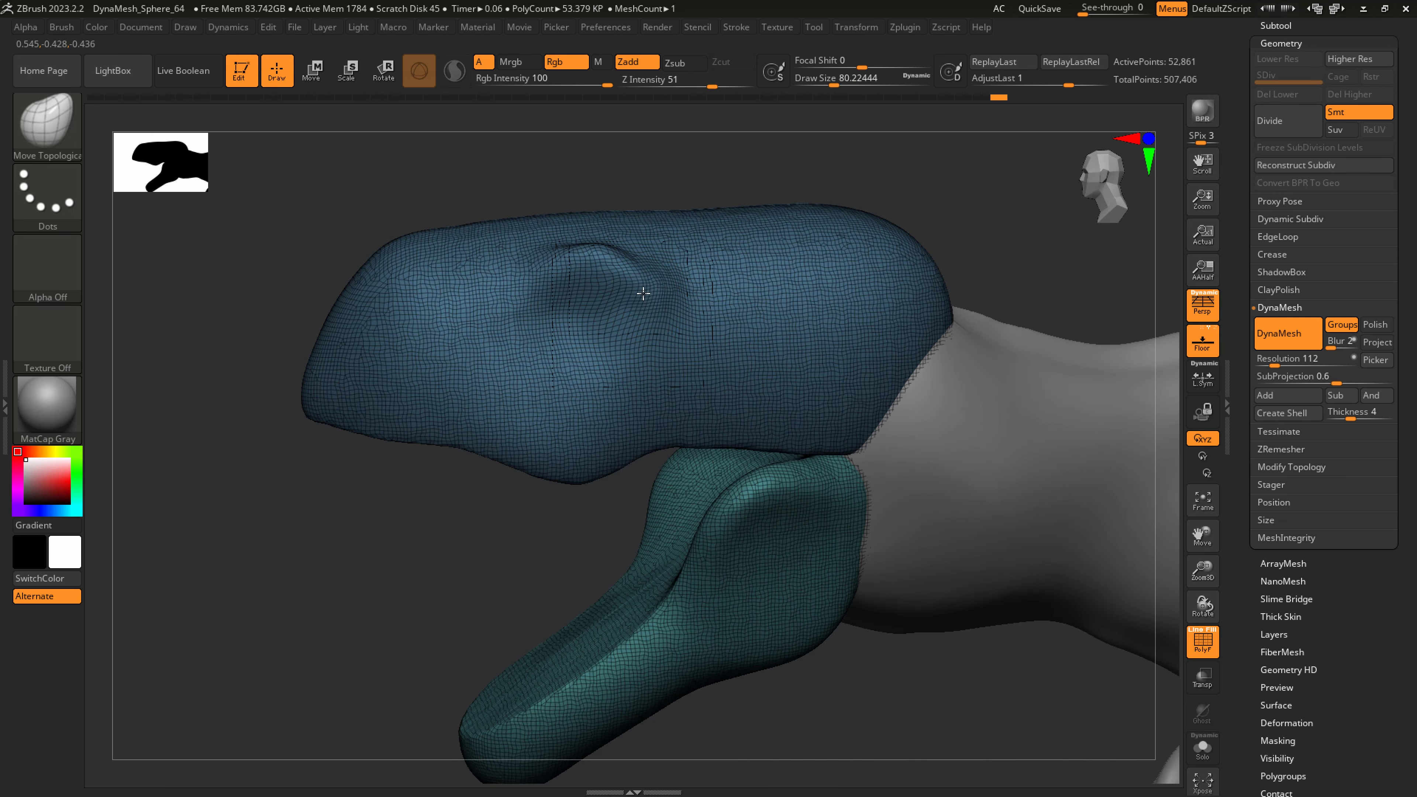
Raise the top of the snout and lower the skull profile above the brow at a draw size of about 262
key("s")
left_click_drag(451, 258, 511, 216)
left_click_drag(611, 219, 618, 233)
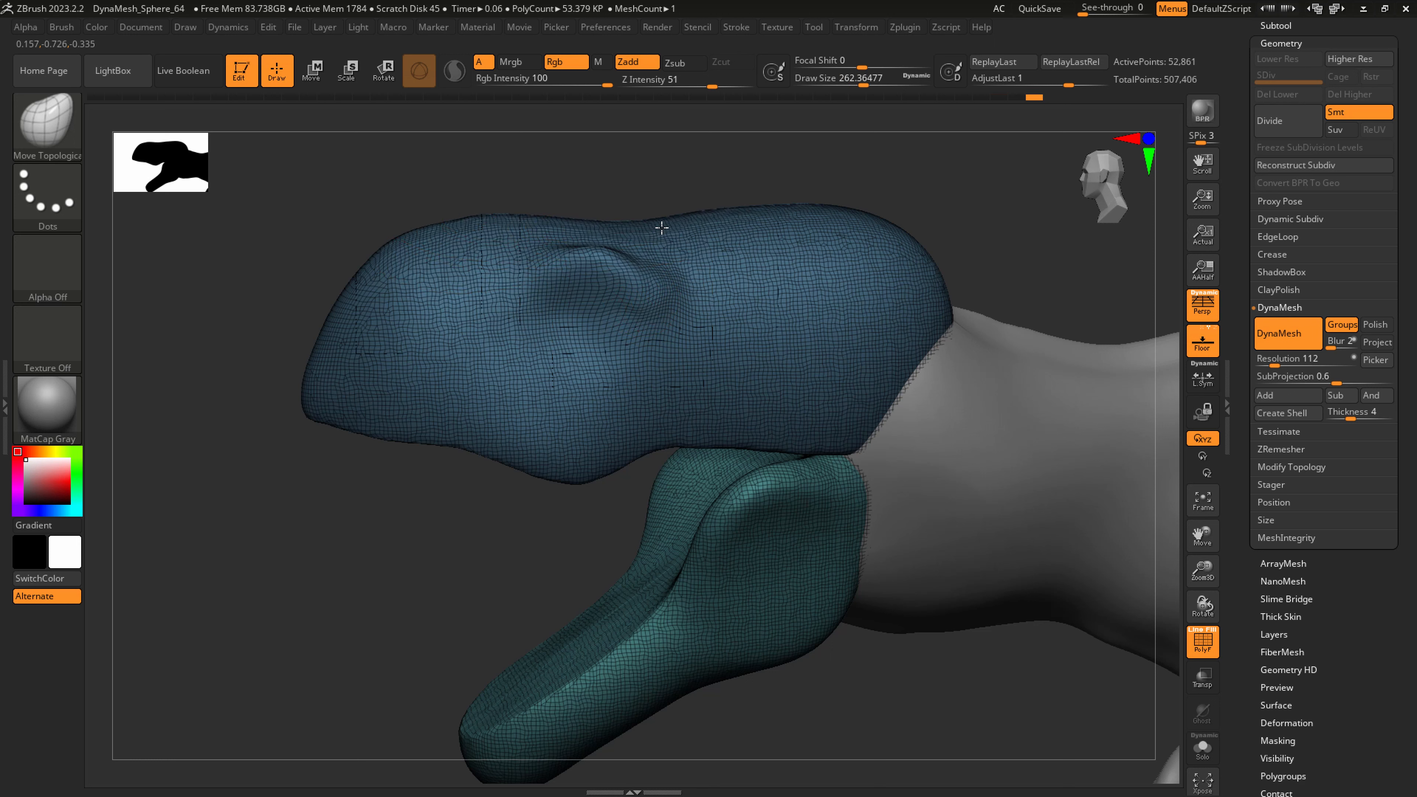
left_click_drag(696, 214, 695, 226)
left_click_drag(595, 218, 596, 229)
Flatten the lower jaw's surfaces with hPolish at a draw size of about 104 and hide the wireframe
right_click_drag(692, 397, 579, 395)
key("s")
left_click_drag(580, 398, 558, 397)
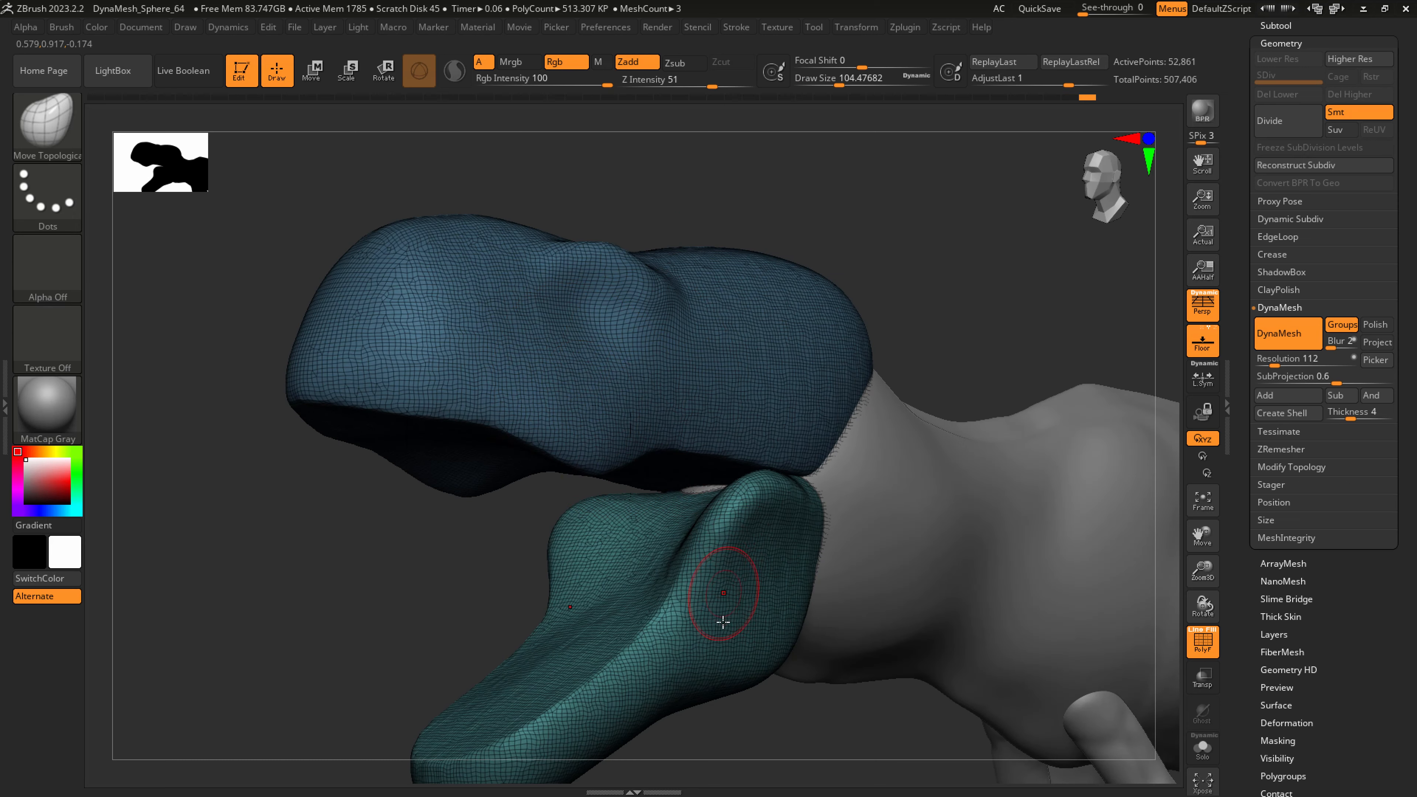
right_click_drag(704, 633, 699, 560, "alt")
key("b")
key("h")
key("p")
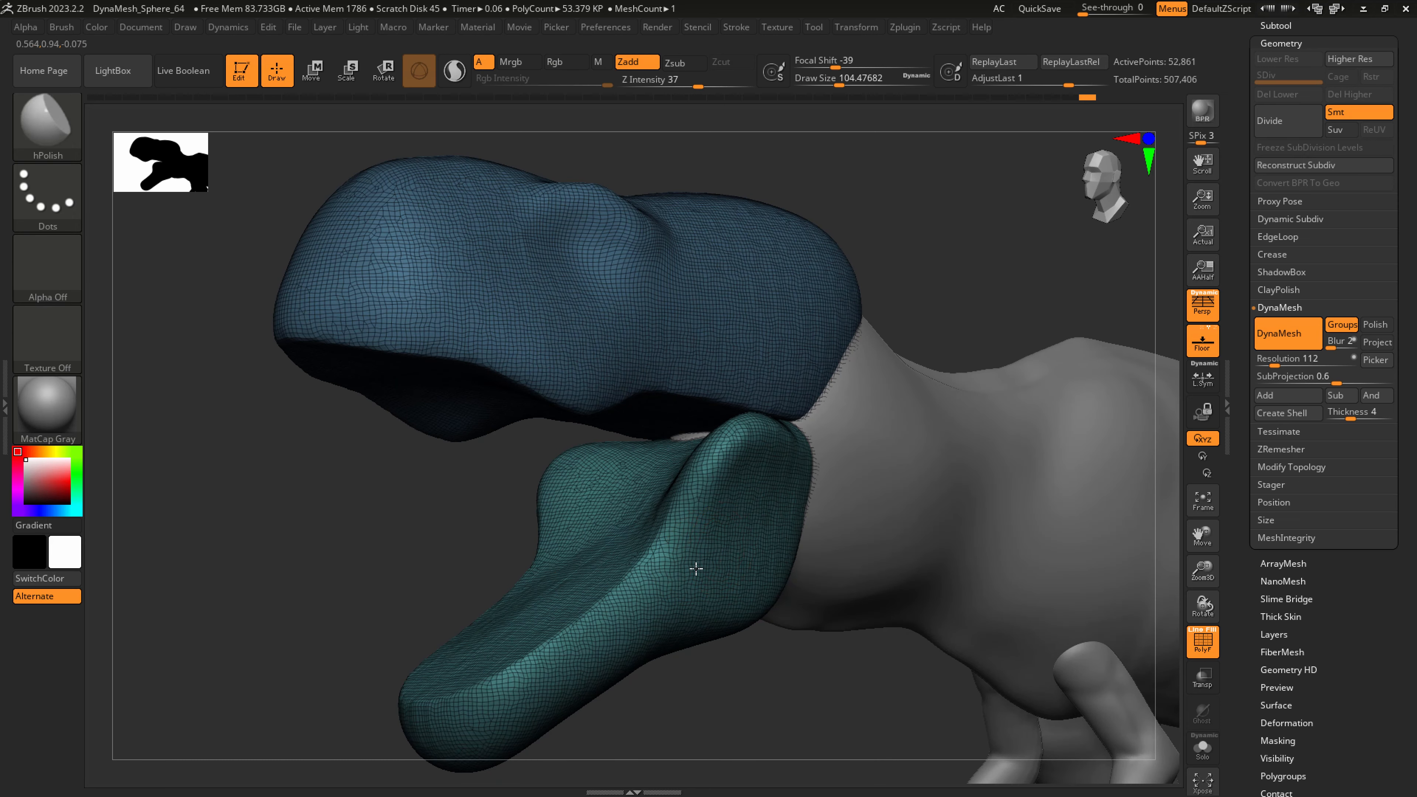
key("shift+f")
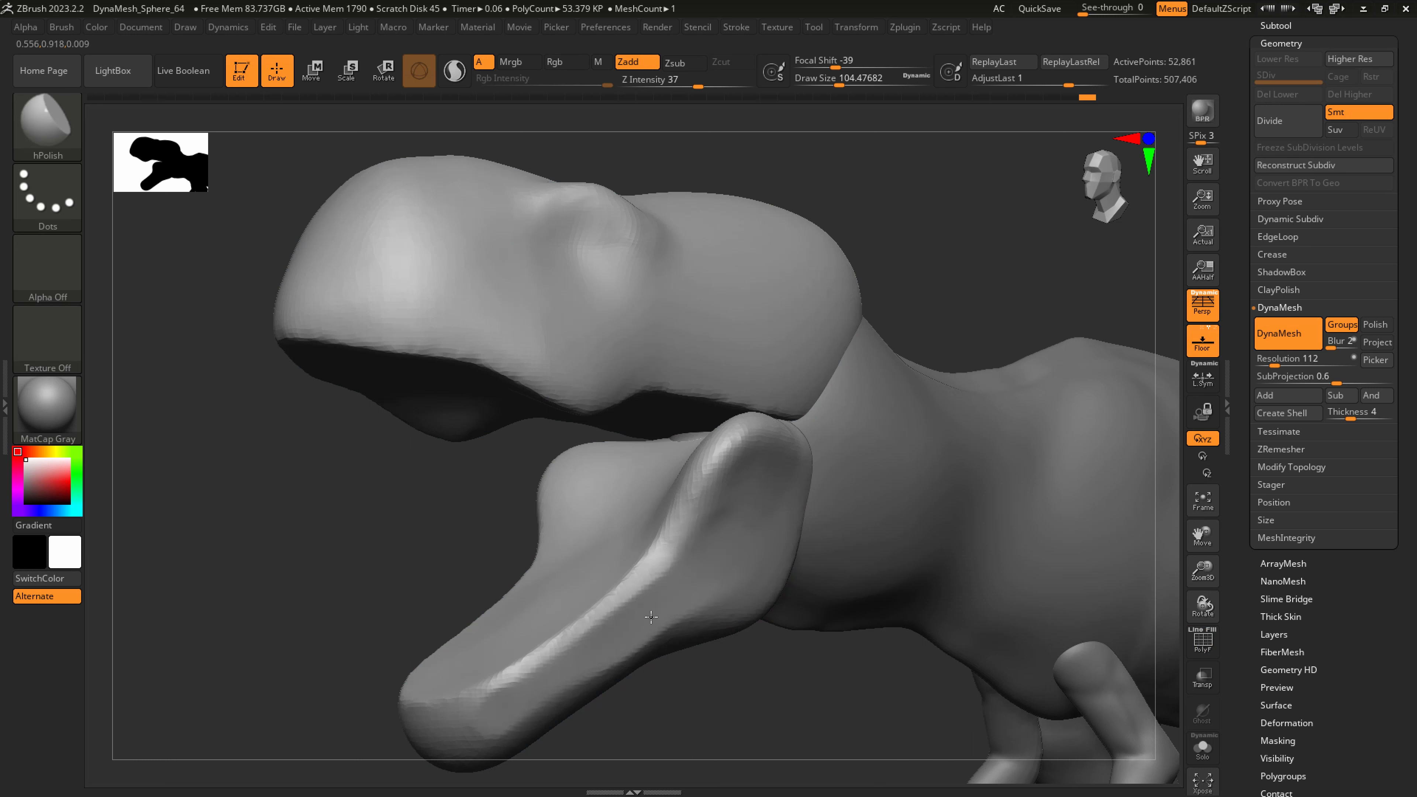
Raise the head's DynaMesh resolution to 224, remesh it and smooth the lower jaw
left_click_drag(1274, 362, 1278, 362)
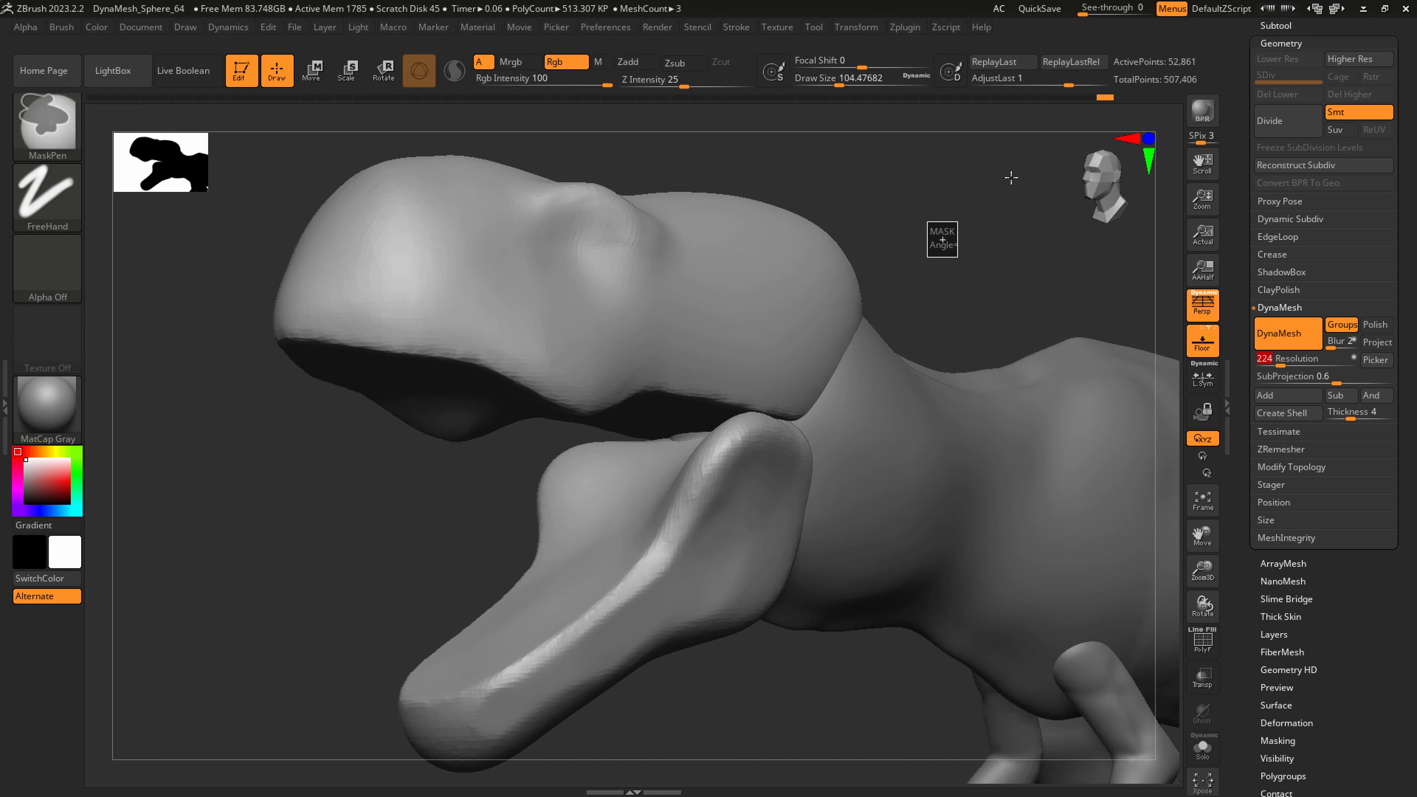
left_click_drag(939, 237, 1006, 174, "ctrl")
key("shift")
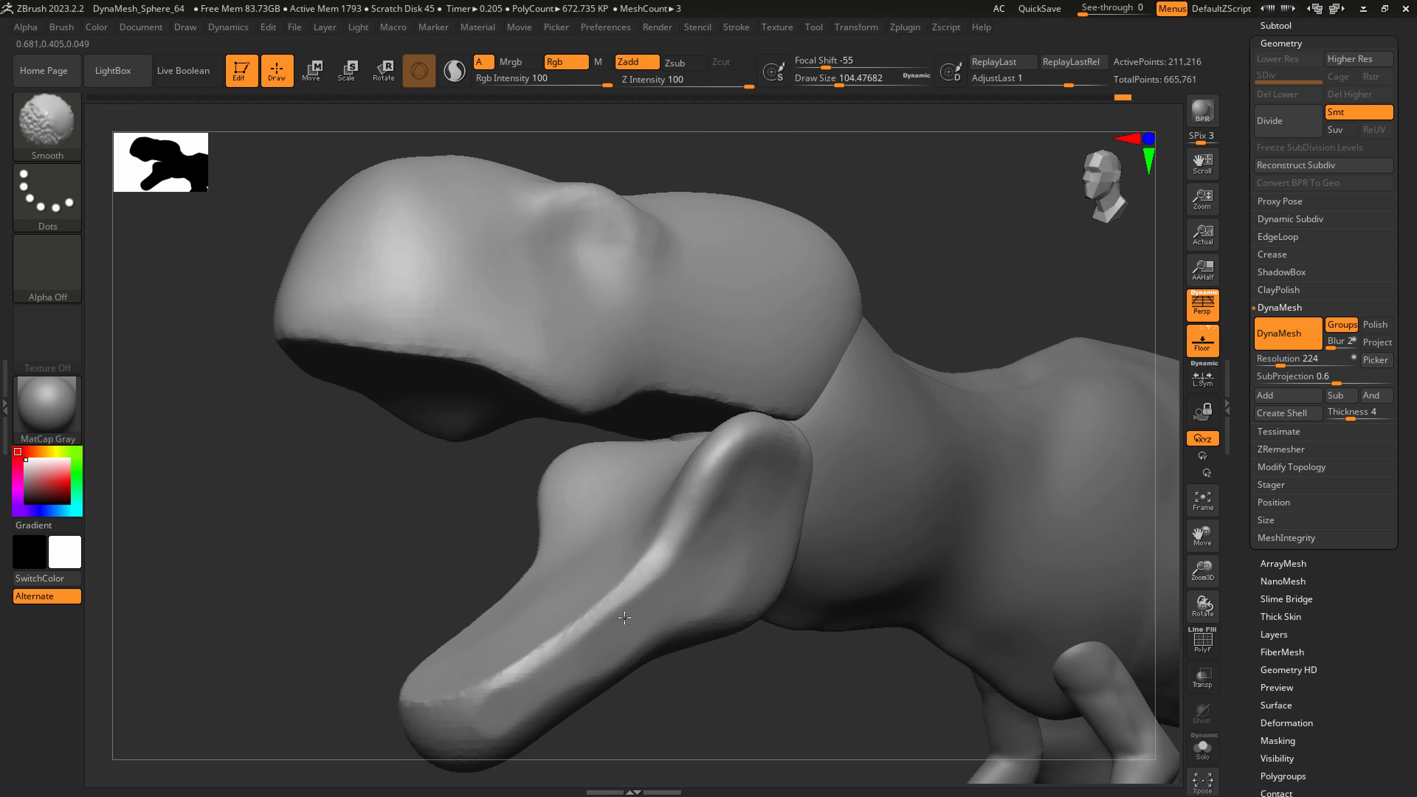
right_click_drag(624, 617, 690, 521)
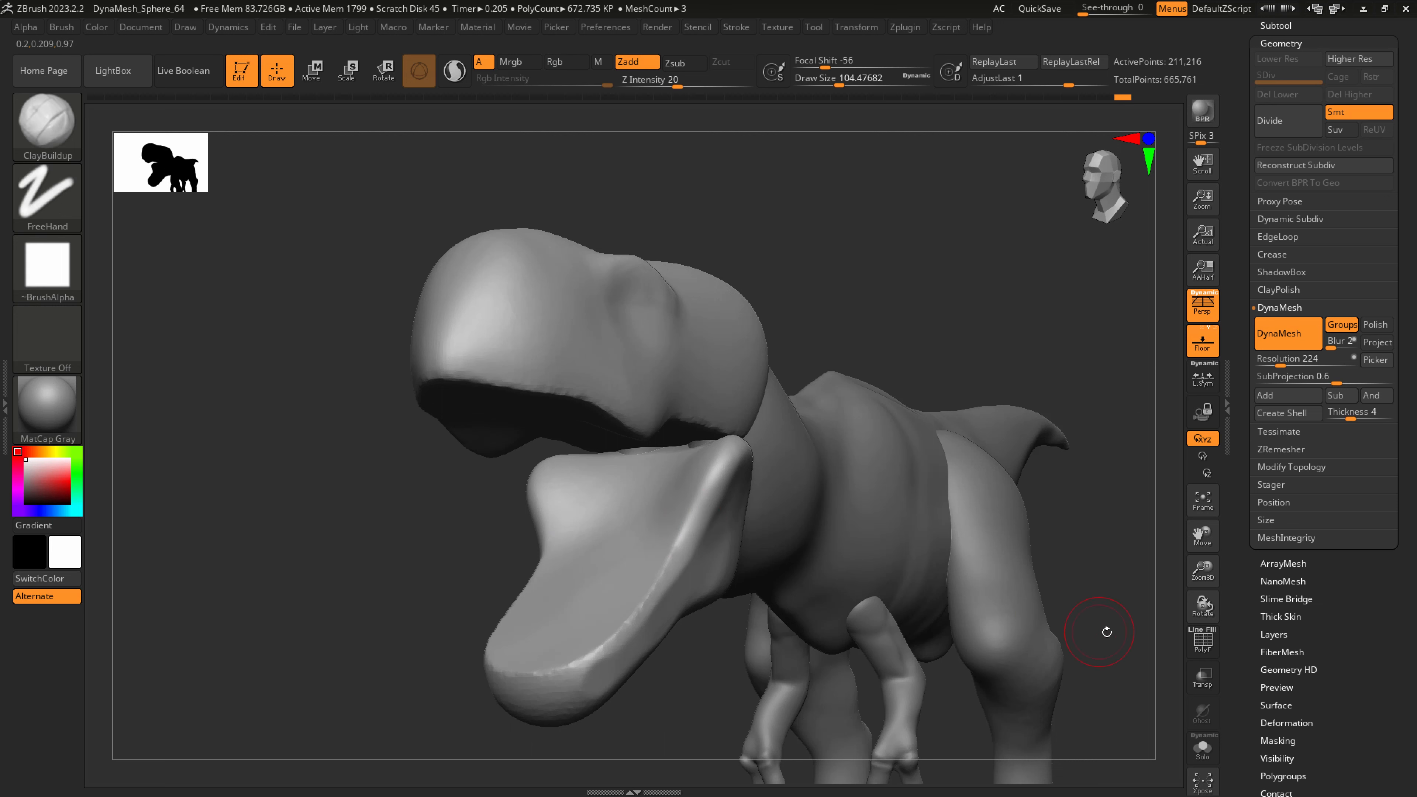
Isolate the head so that only its mesh is displayed for sculpting the open mouth
left_click(1203, 751)
mouse_move(597, 528)
right_mouse_down()
mouse_move(642, 506)
mouse_move(683, 516)
mouse_move(663, 453)
right_mouse_up()
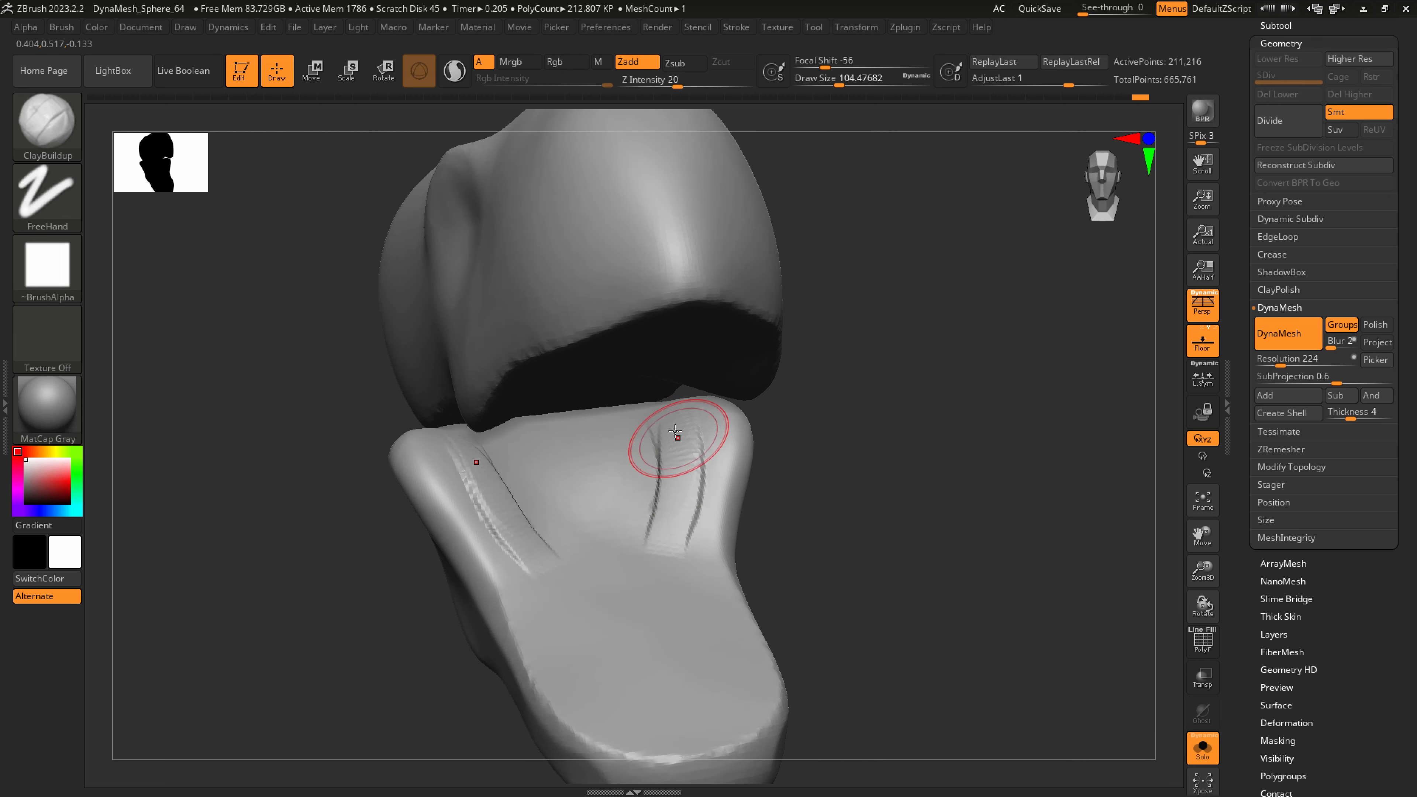
left_click_drag(680, 433, 697, 670)
key("ctrl")
key("ctrl+z")
key("ctrl+z")
key("ctrl+z")
key("ctrl+z")
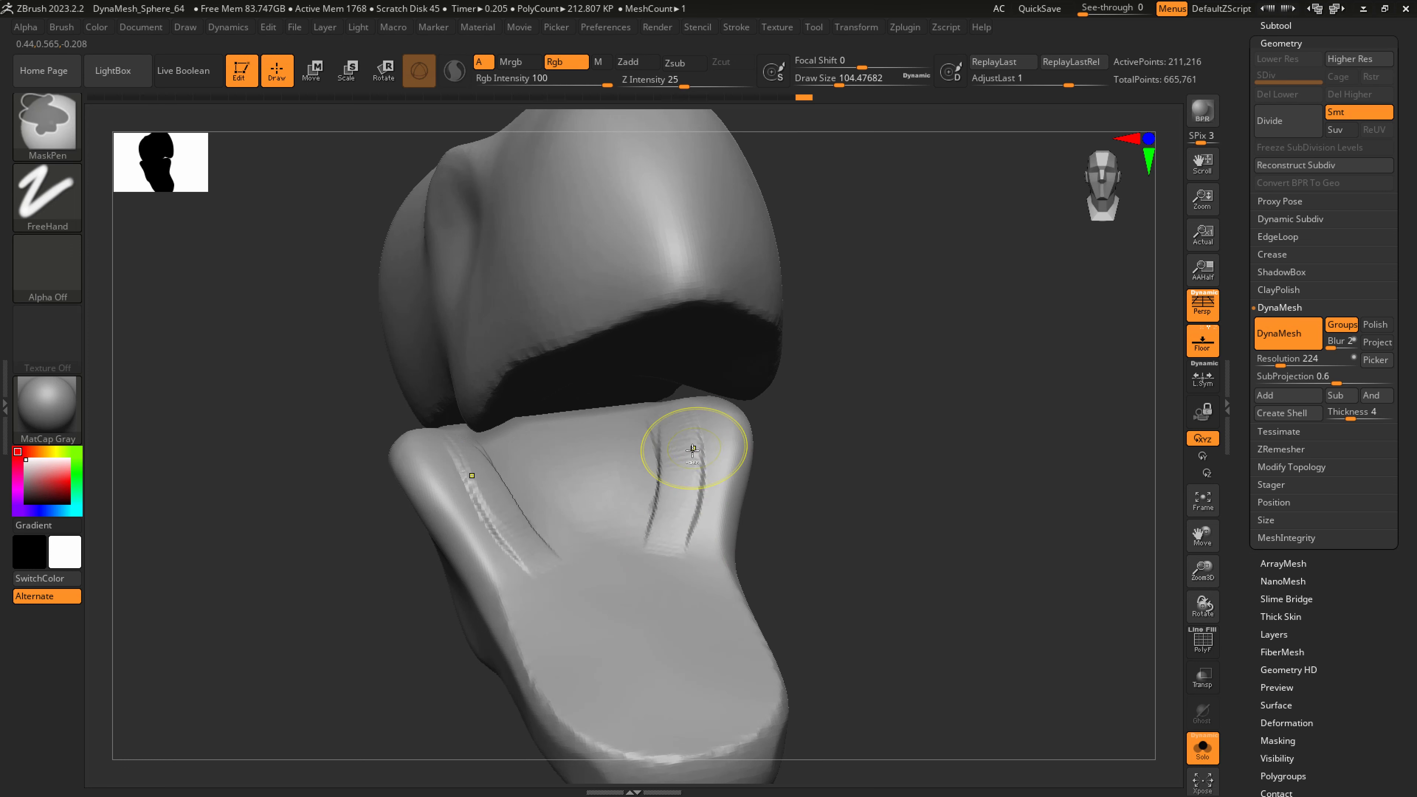
Build up crosswise ridges along the inside of the lower jaw and across the roof of the mouth with ClayBuildup
left_click_drag(670, 427, 675, 564)
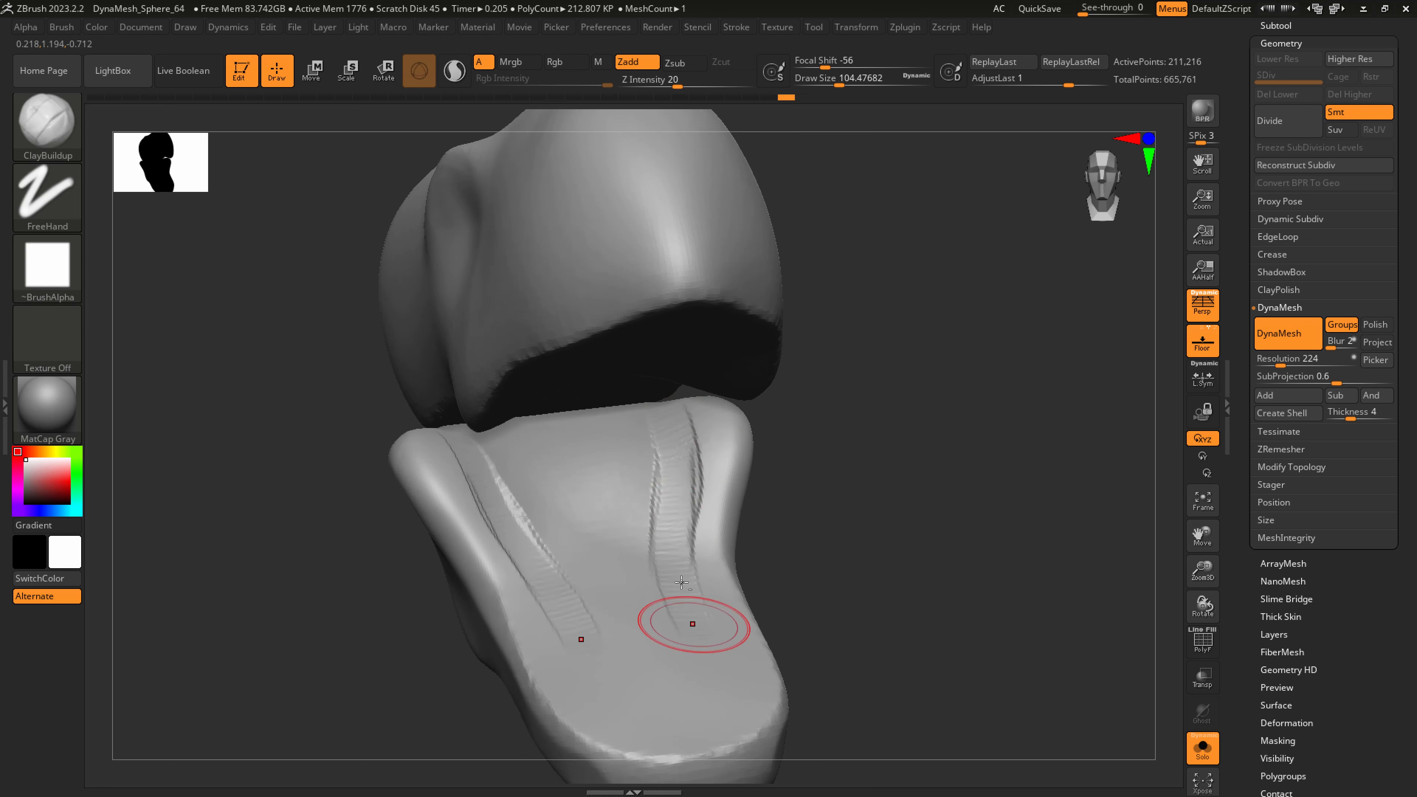
mouse_move(690, 633)
left_mouse_down()
mouse_move(667, 689)
mouse_move(669, 664)
mouse_move(614, 564)
mouse_move(535, 469)
mouse_move(530, 442)
mouse_move(628, 416)
left_mouse_up()
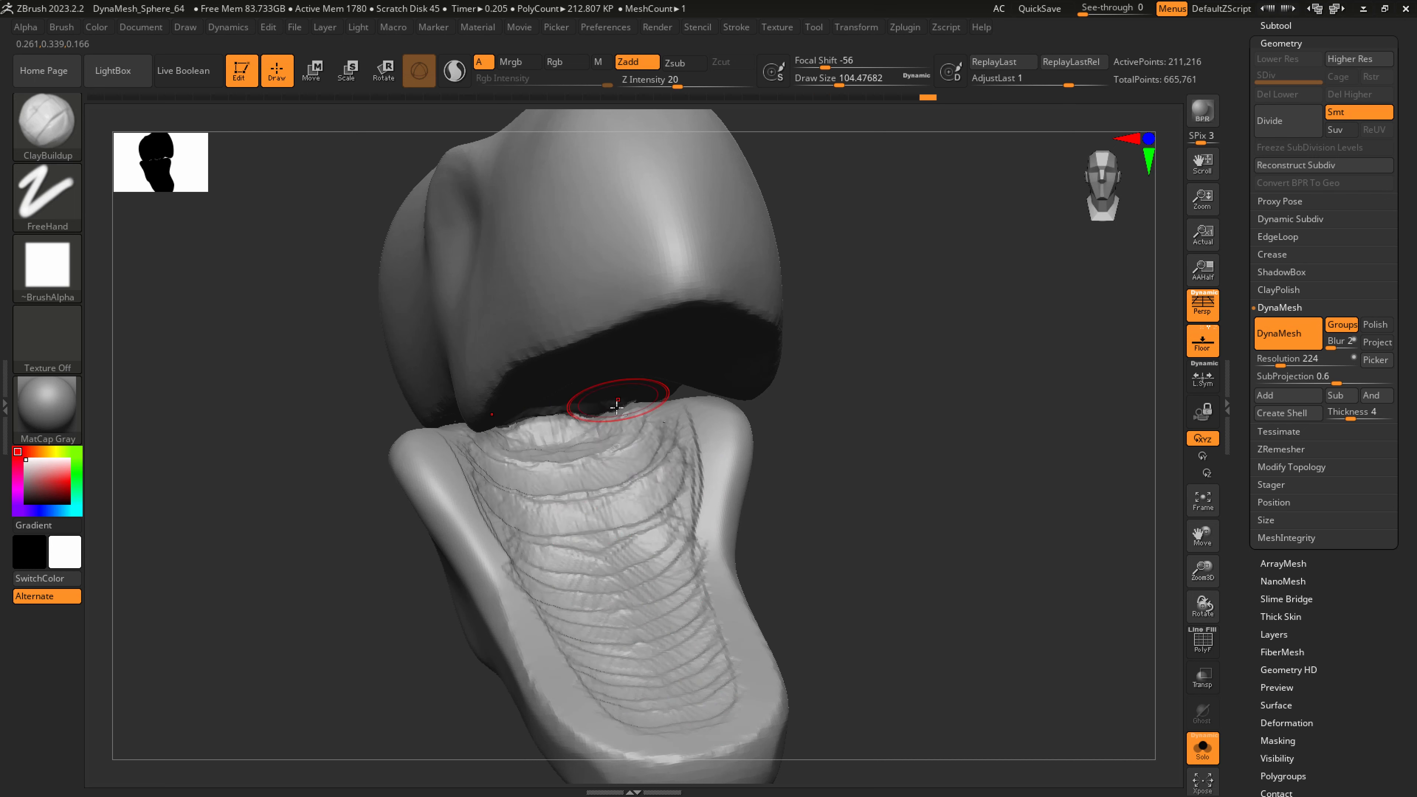
right_click_drag(621, 428, 617, 380)
mouse_move(558, 389)
left_mouse_down()
mouse_move(642, 390)
mouse_move(544, 377)
mouse_move(619, 354)
mouse_move(522, 325)
mouse_move(608, 302)
left_mouse_up()
mouse_move(608, 302)
right_mouse_down()
mouse_move(642, 386)
mouse_move(601, 402)
right_mouse_up()
mouse_move(600, 402)
left_mouse_down()
mouse_move(626, 387)
mouse_move(603, 351)
mouse_move(647, 327)
mouse_move(582, 278)
mouse_move(648, 250)
mouse_move(627, 216)
mouse_move(633, 178)
mouse_move(583, 243)
mouse_move(573, 307)
mouse_move(592, 349)
mouse_move(637, 383)
mouse_move(593, 388)
mouse_move(550, 430)
mouse_move(585, 447)
mouse_move(522, 474)
mouse_move(591, 475)
left_mouse_up()
right_click_drag(592, 476, 568, 509)
mouse_move(567, 508)
left_mouse_down()
mouse_move(580, 528)
mouse_move(544, 502)
mouse_move(581, 483)
mouse_move(530, 491)
mouse_move(491, 469)
mouse_move(580, 475)
mouse_move(608, 450)
left_mouse_up()
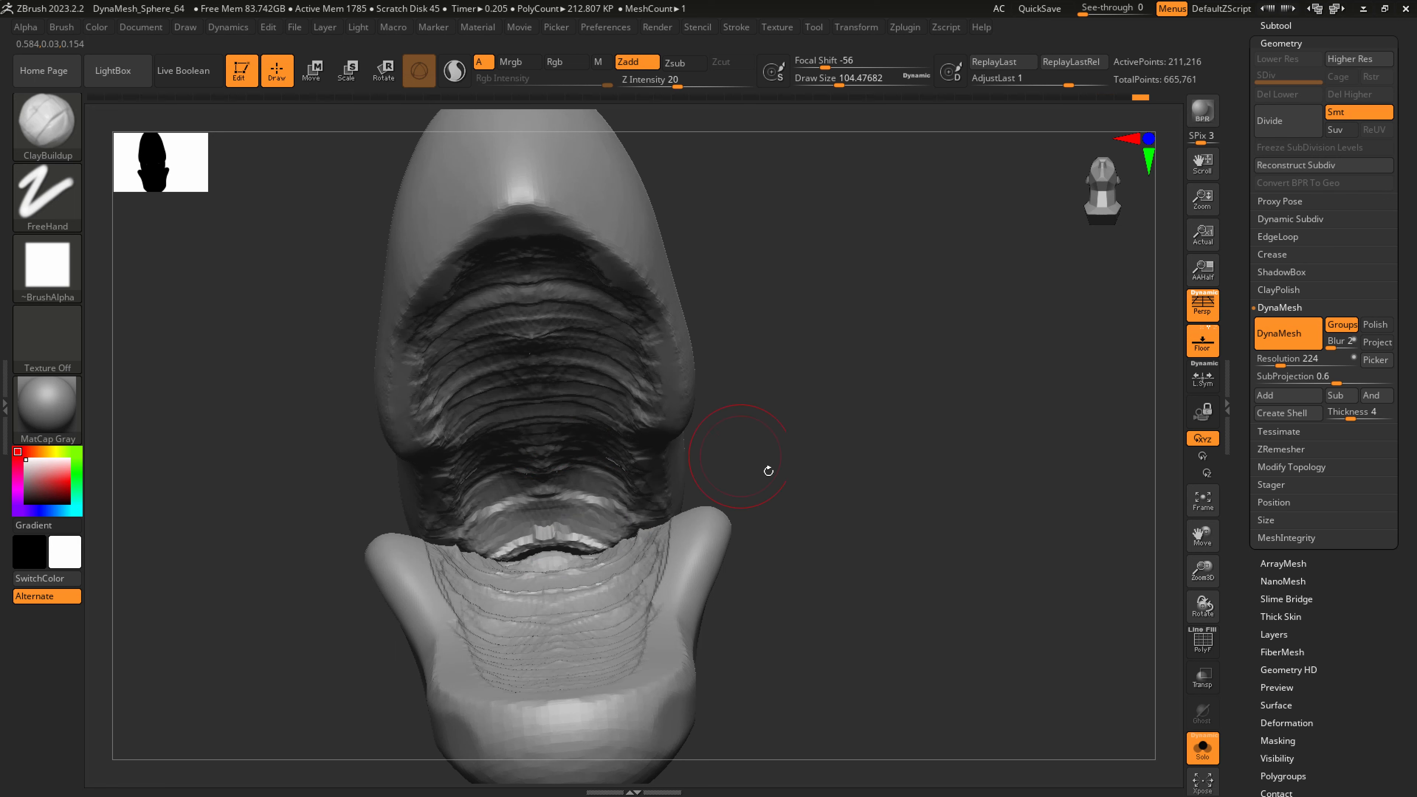
Remesh the head with DynaMesh and smooth the ridges inside the mouth
left_click_drag(804, 620, 954, 437, "ctrl")
mouse_move(660, 582)
right_mouse_down()
mouse_move(623, 593)
mouse_move(615, 430)
mouse_move(585, 348)
right_mouse_up()
key("shift")
key("shift")
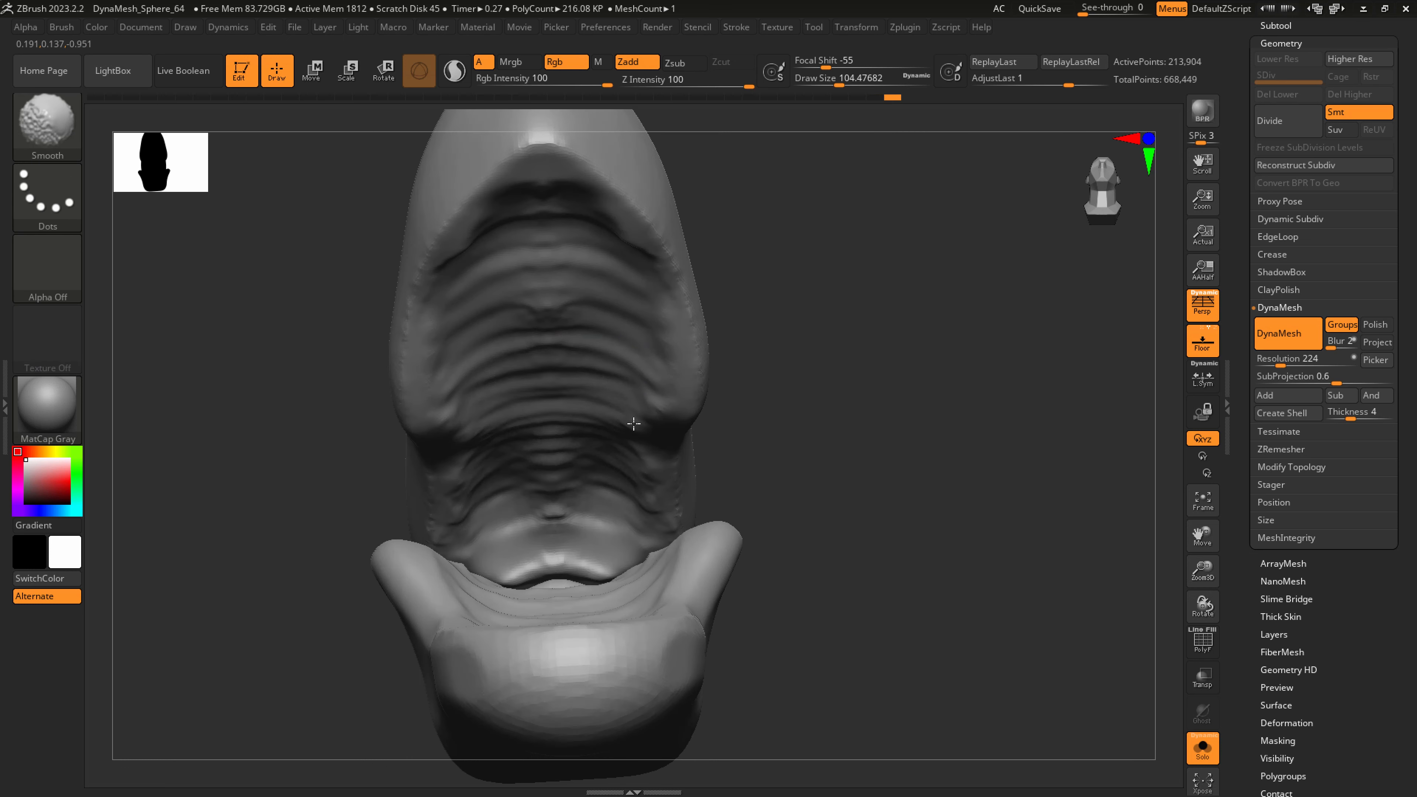
right_click_drag(631, 224, 635, 228)
left_click_drag(622, 214, 617, 189)
key("shift")
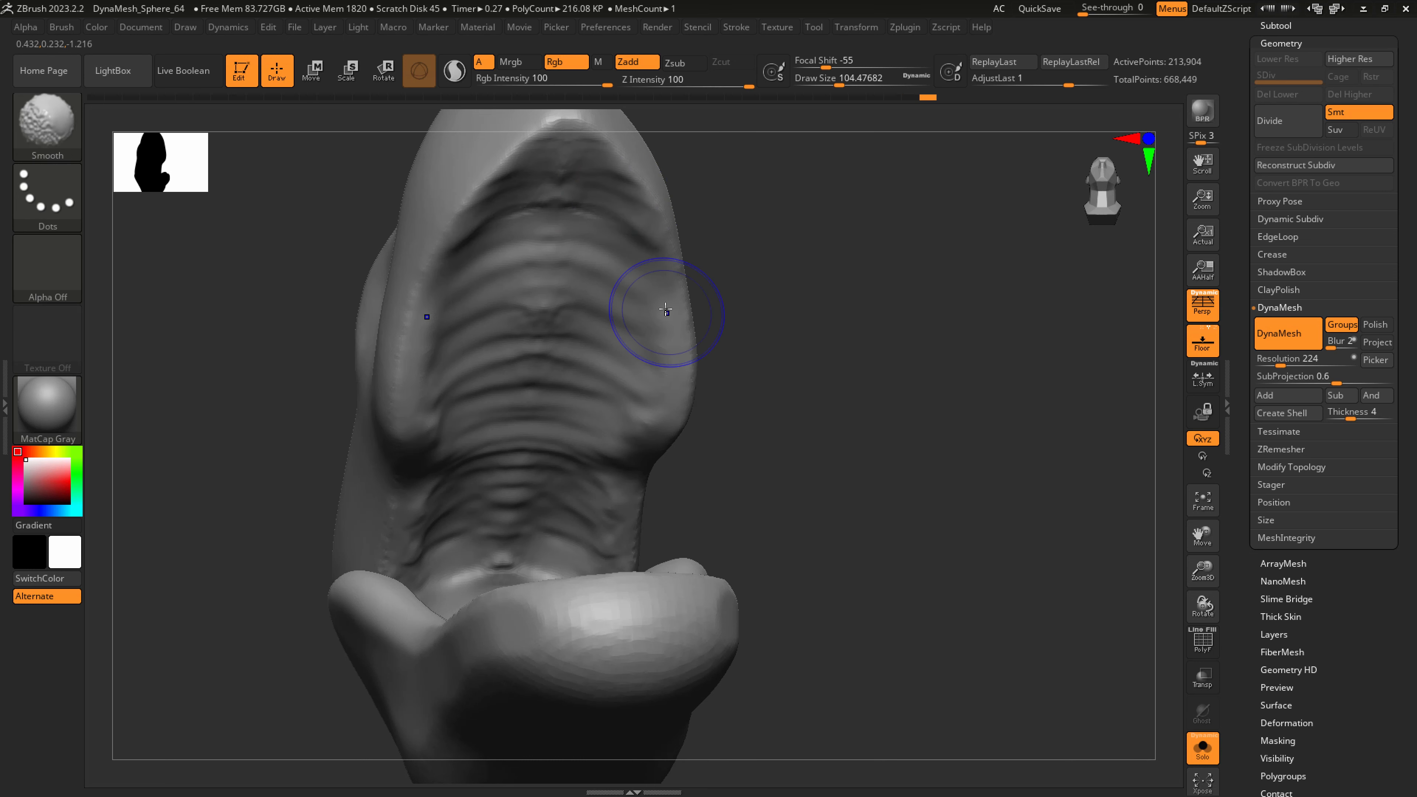
mouse_move(666, 309)
right_mouse_down()
mouse_move(639, 291)
mouse_move(642, 443)
mouse_move(644, 290)
right_mouse_up()
Carve a groove along the inner rim of the lower jaw with the DamStandard brush
key("b")
key("d")
key("s")
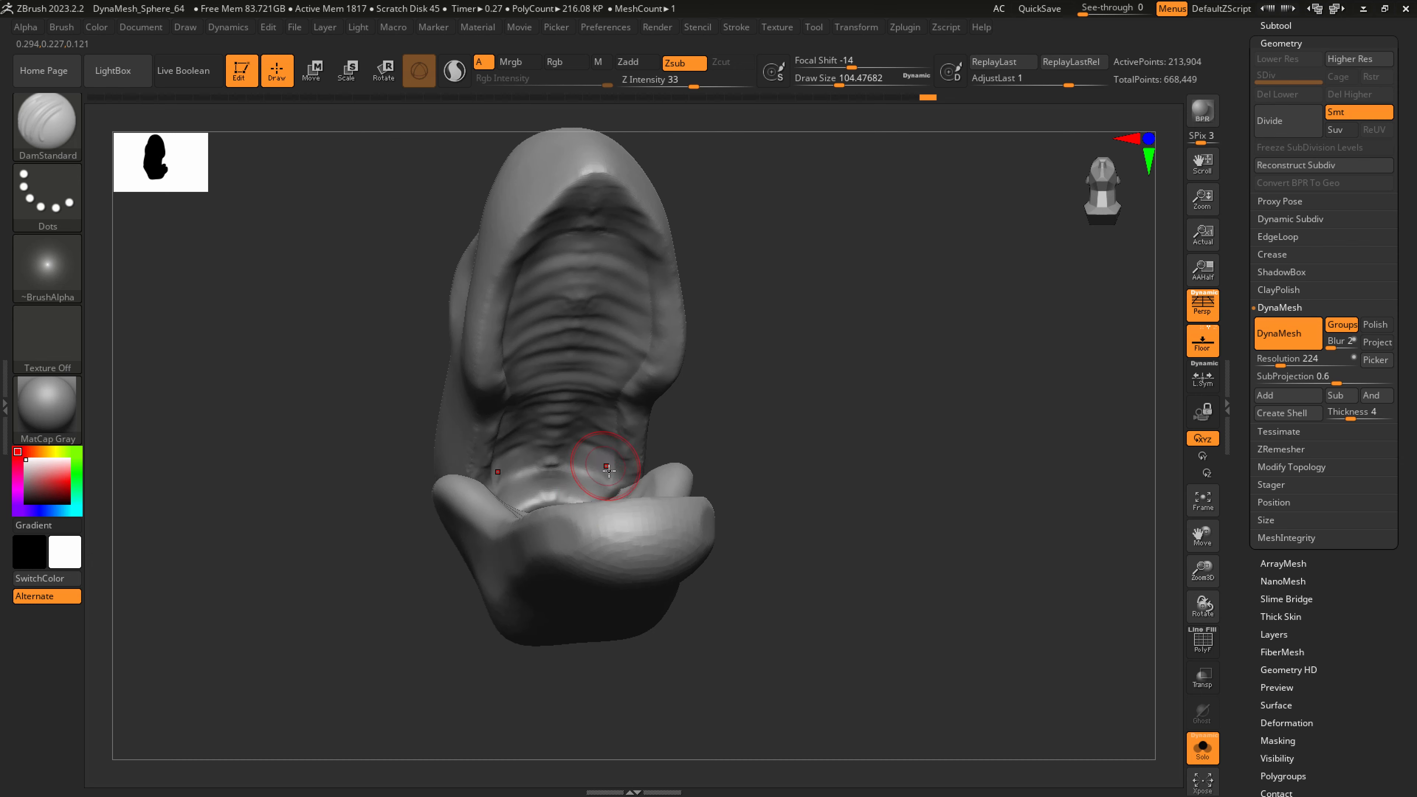
right_click_drag(607, 469, 636, 524)
left_click_drag(657, 512, 668, 584)
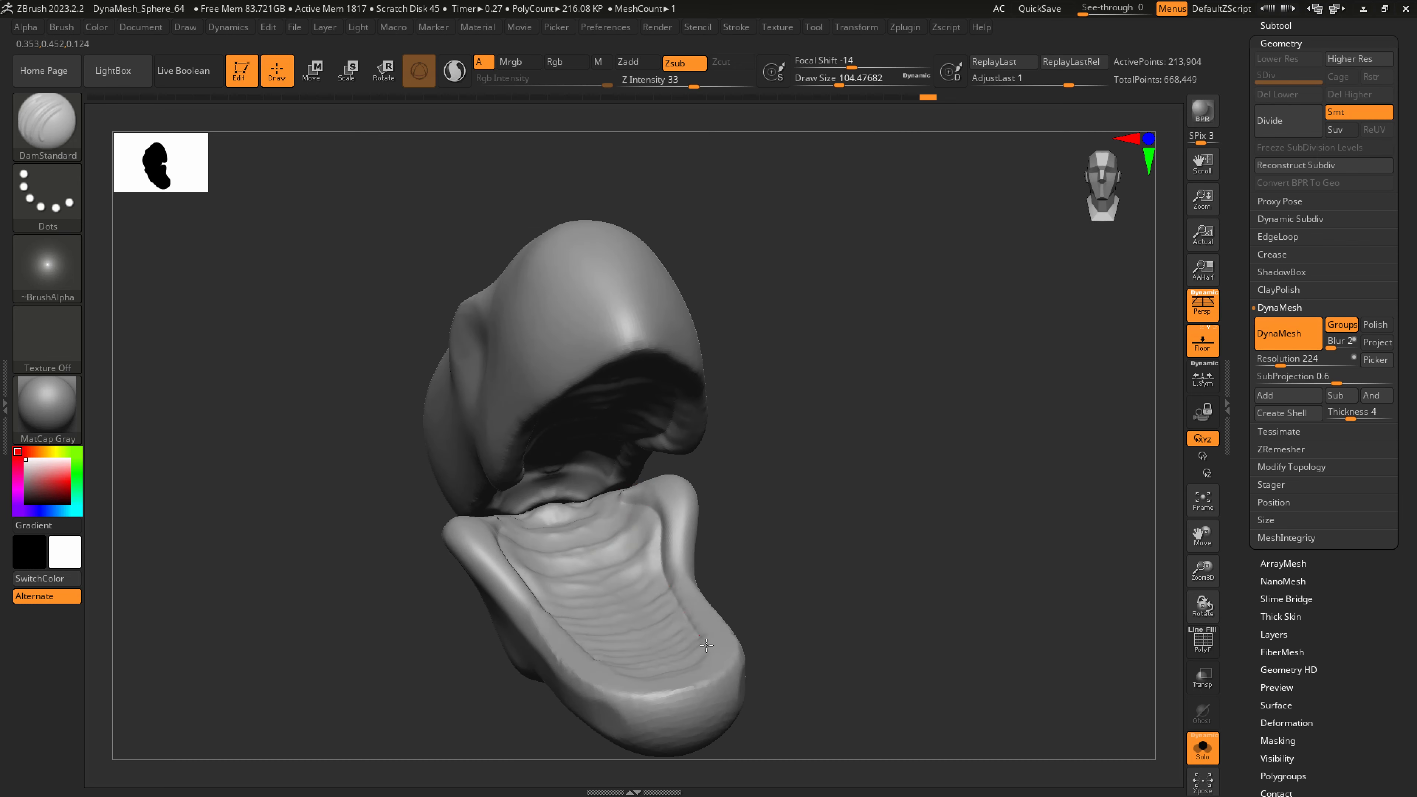
left_click_drag(684, 673, 712, 650)
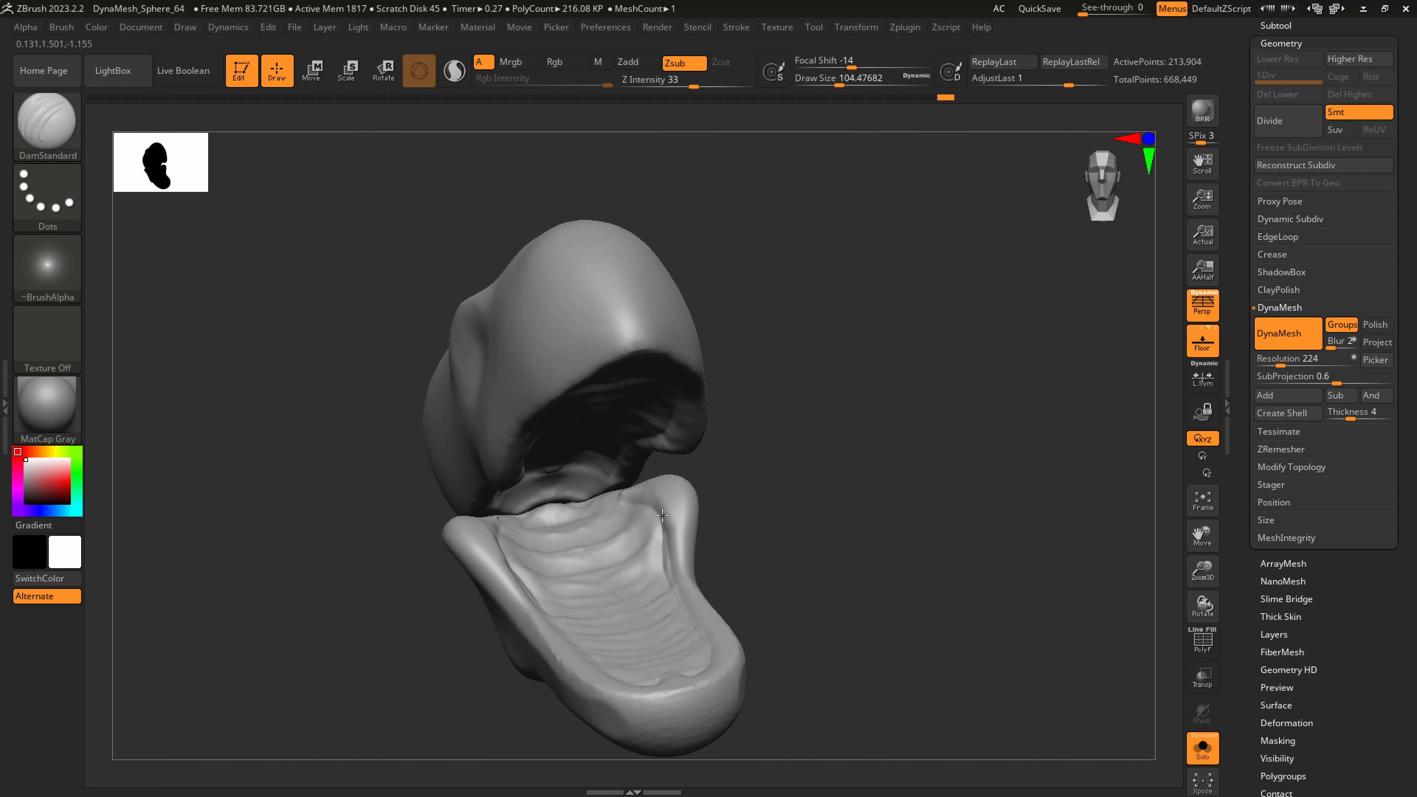
key("shift")
Carve a groove around the edge of the palate with DamStandard at draw size about 80, and soften the mouth surfaces
right_click_drag(589, 531, 582, 363)
right_click_drag(589, 249, 583, 240)
key("s")
left_click_drag(582, 245, 577, 245)
left_click_drag(563, 226, 621, 309)
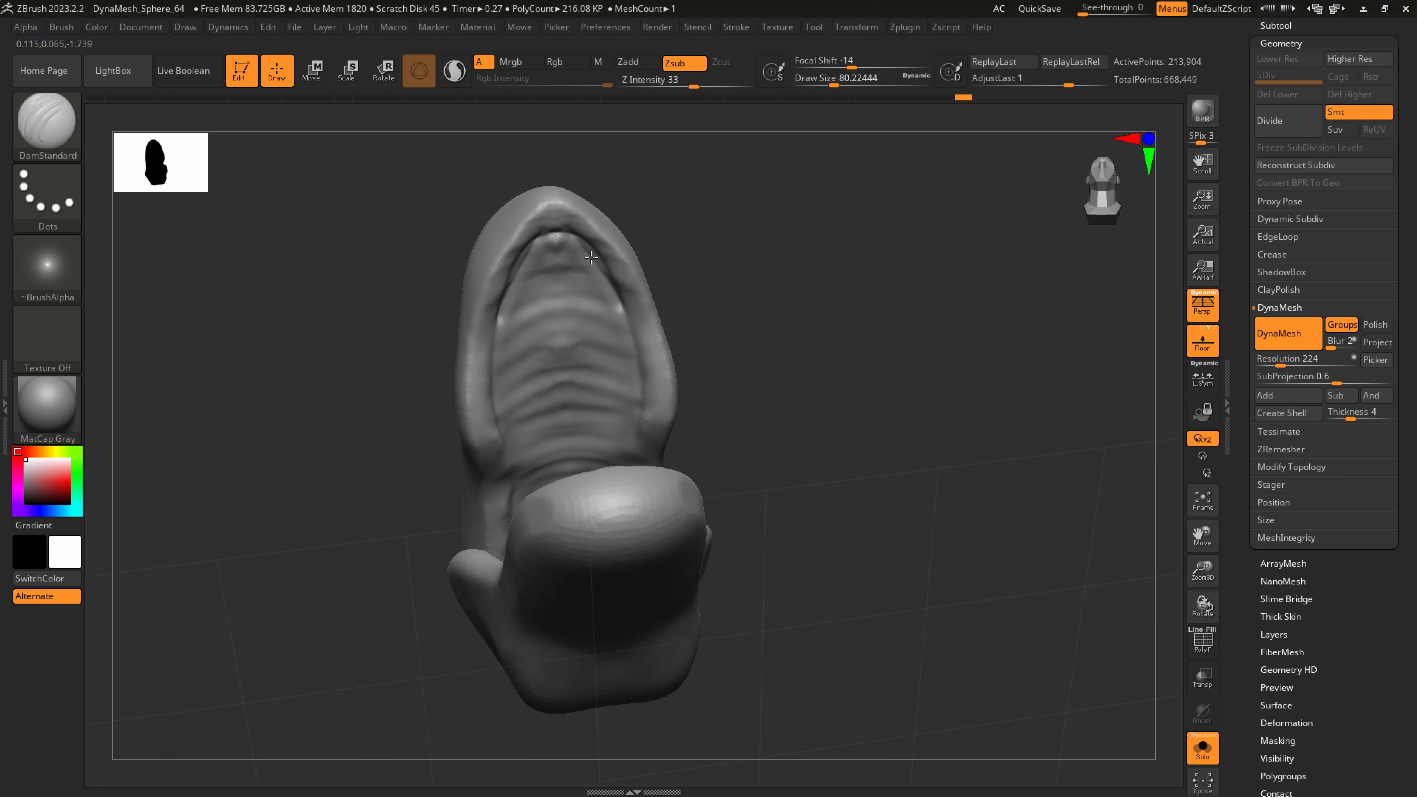
left_click_drag(560, 278, 620, 327)
right_click_drag(620, 327, 680, 404)
left_click_drag(625, 381, 627, 418, "shift")
mouse_move(686, 427)
right_mouse_down()
mouse_move(659, 463)
mouse_move(674, 465)
right_mouse_up()
left_click_drag(665, 410, 661, 442, "shift")
Reshape the rear side edges of the lower jaw with the SnakeHook brush
key("b")
key("s")
key("h")
right_click_drag(664, 415, 683, 410)
key("bracketright")
key("s")
left_click_drag(684, 410, 688, 410)
left_click_drag(684, 410, 691, 411)
mouse_move(685, 405)
left_mouse_down()
mouse_move(674, 414)
mouse_move(731, 450)
left_mouse_up()
Smooth the inner surface and front rim of the lower jaw at draw size about 74
key("s")
left_click_drag(643, 448, 627, 448)
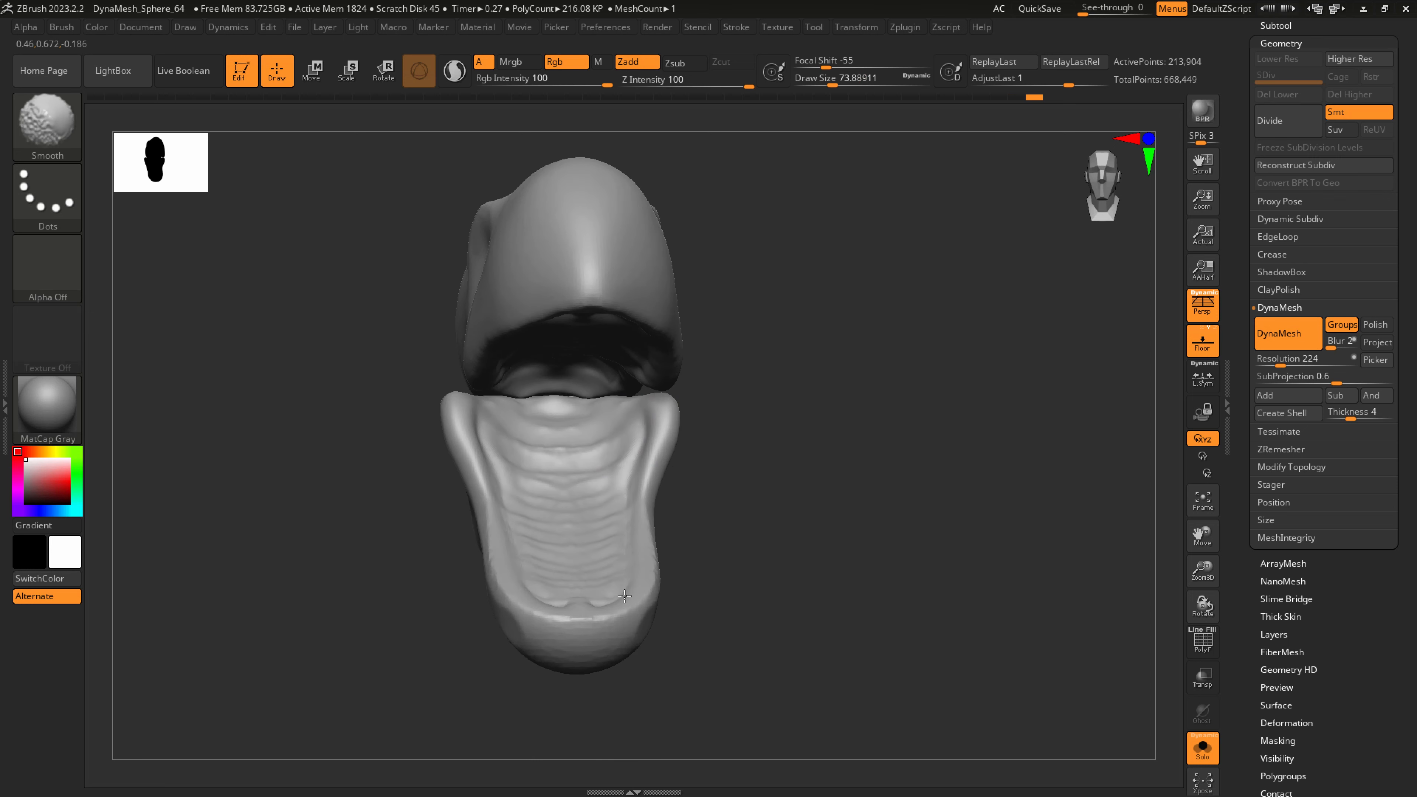
left_click_drag(717, 592, 625, 600)
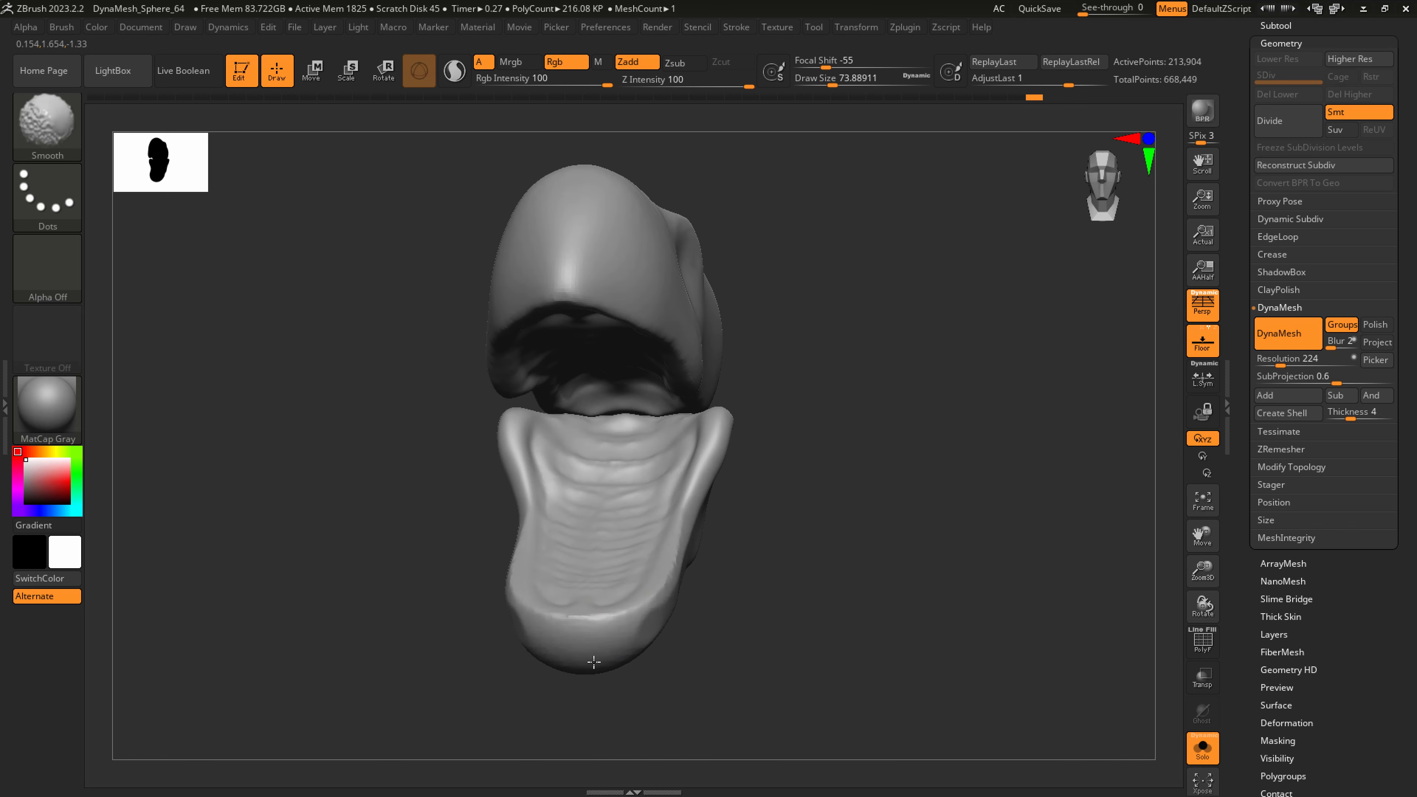
left_click_drag(594, 662, 668, 648)
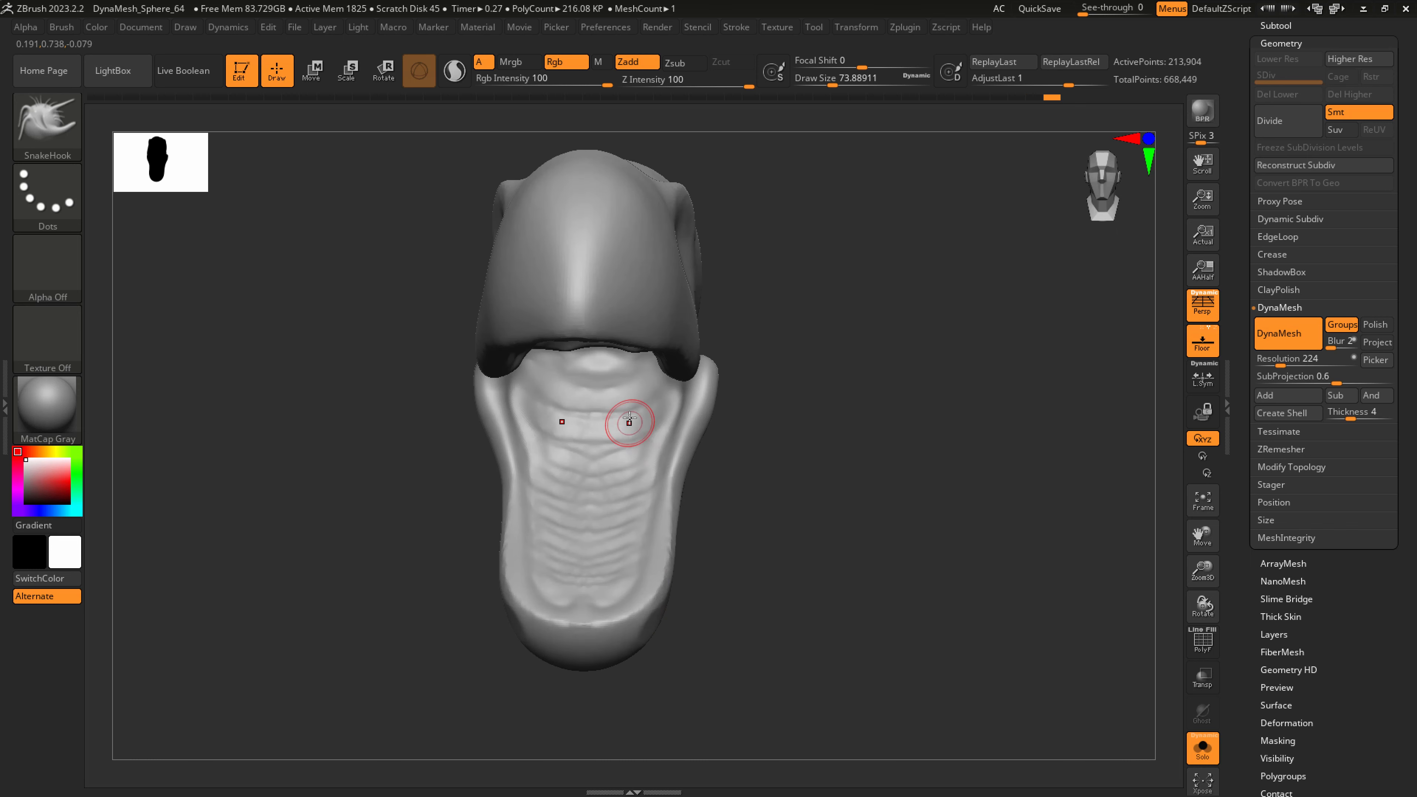
right_click_drag(629, 418, 617, 396)
left_click_drag(608, 394, 621, 376, "shift")
Flatten the outer side of the lower jaw's rear part with hPolish at draw size about 132
right_click_drag(645, 372, 544, 393)
right_click_drag(650, 399, 643, 474, "alt")
key("b")
key("h")
key("p")
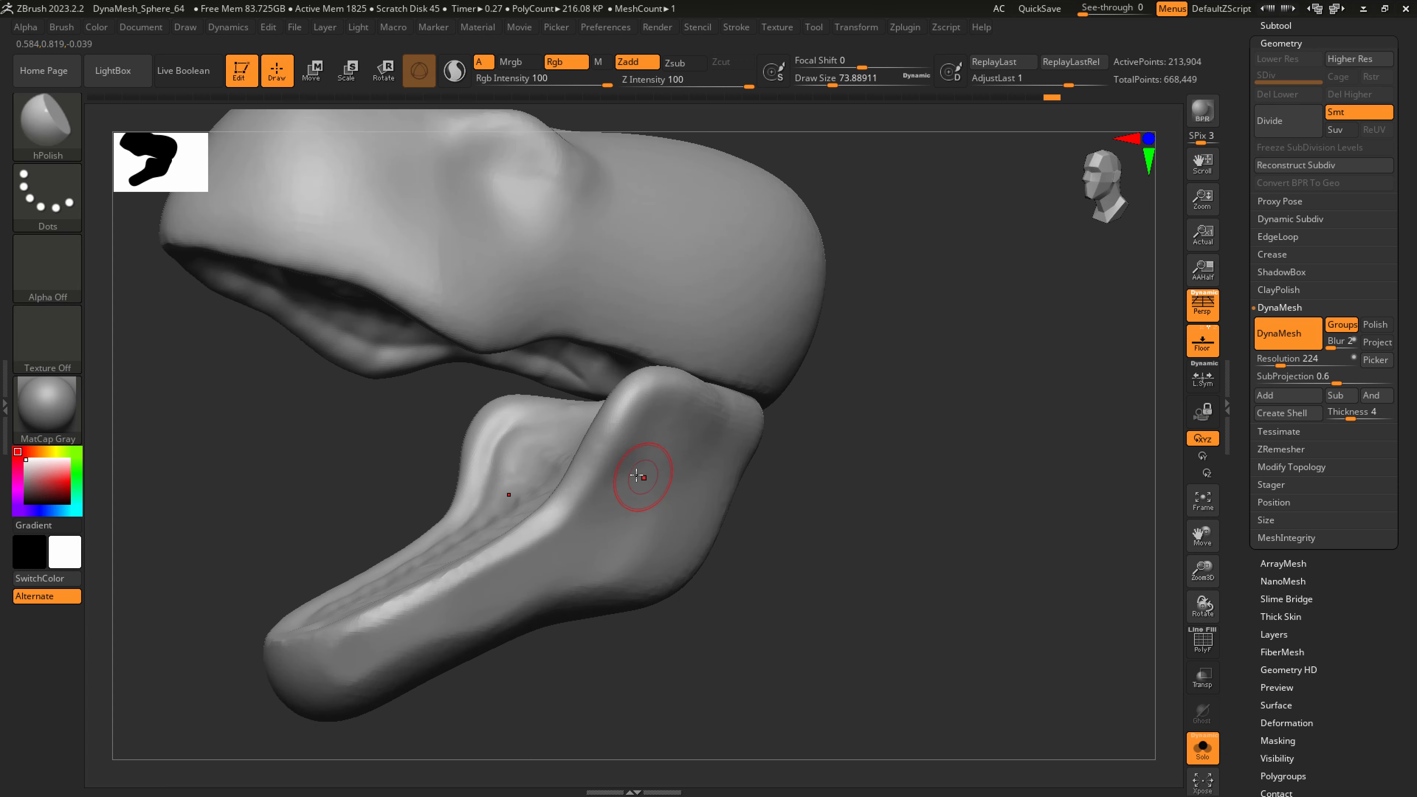
key("s")
mouse_move(620, 440)
left_mouse_down()
mouse_move(632, 438)
mouse_move(616, 467)
left_mouse_up()
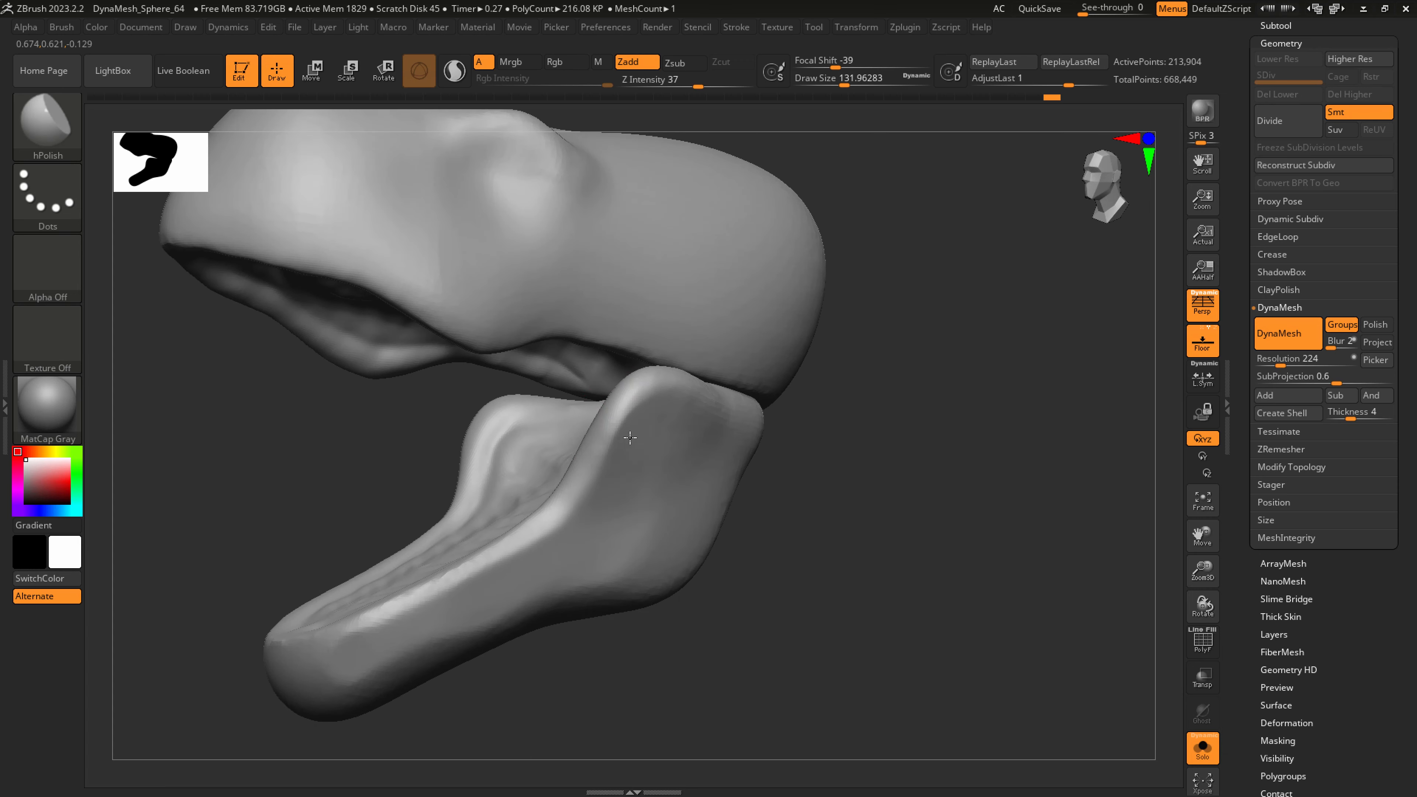
left_click_drag(645, 528, 682, 516)
right_click_drag(710, 540, 681, 528)
Pull out the lower rear corner of the jaw with SnakeHook
key("b")
key("s")
key("h")
mouse_move(678, 565)
left_mouse_down()
mouse_move(698, 587)
mouse_move(721, 554)
left_mouse_up()
Flatten the underside of the lower jaw with the hPolish brush
key("b")
key("h")
key("p")
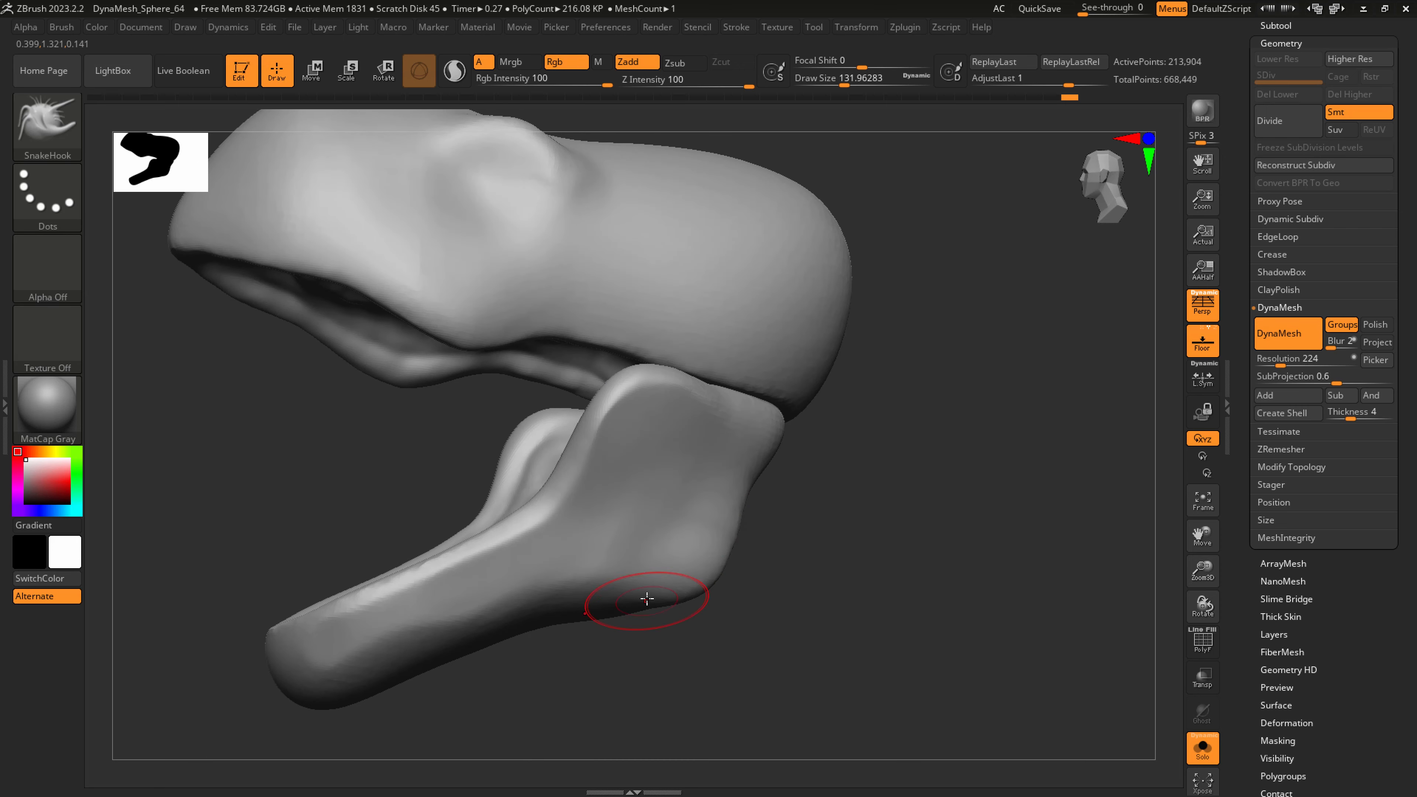
right_click_drag(648, 592, 650, 558)
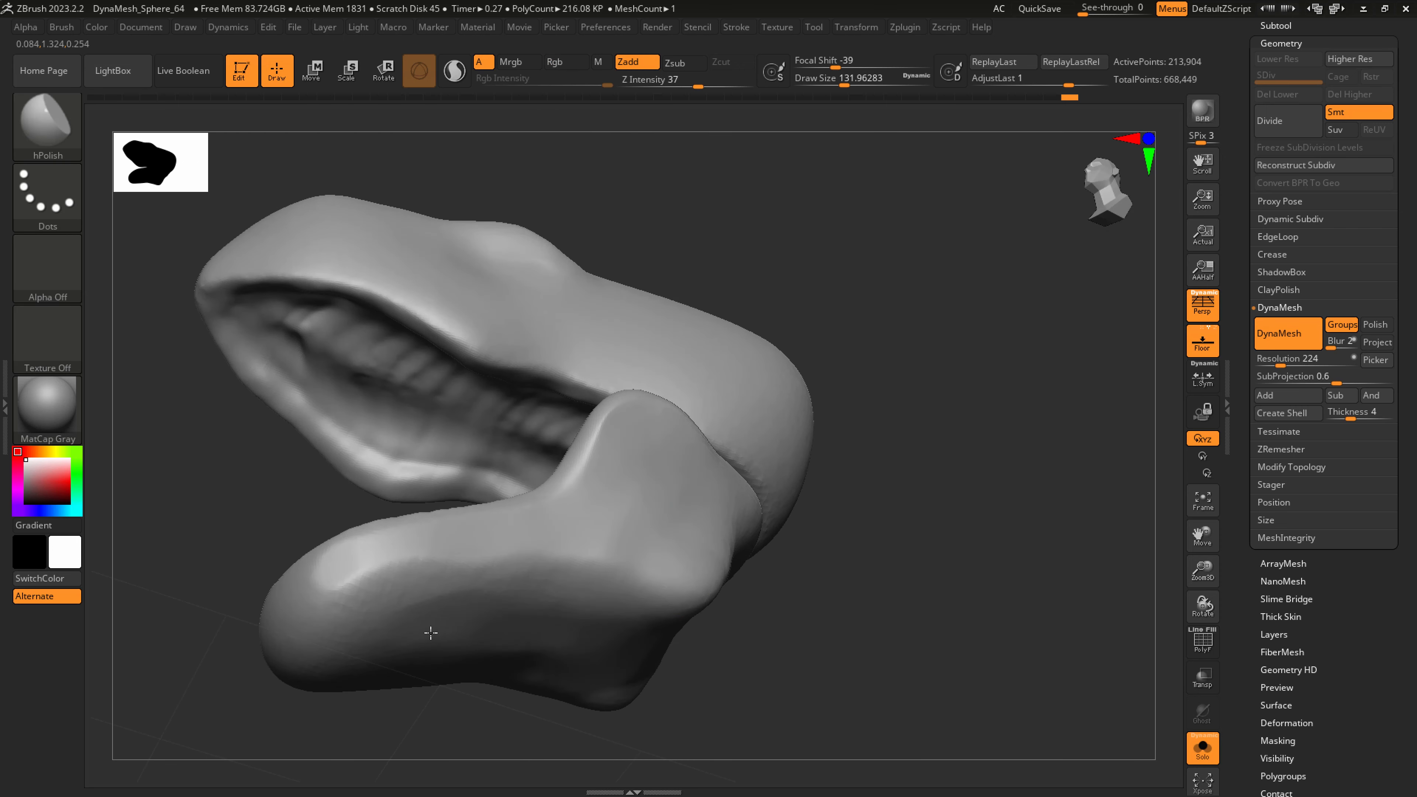
mouse_move(490, 648)
left_mouse_down()
mouse_move(452, 643)
mouse_move(444, 615)
left_mouse_up()
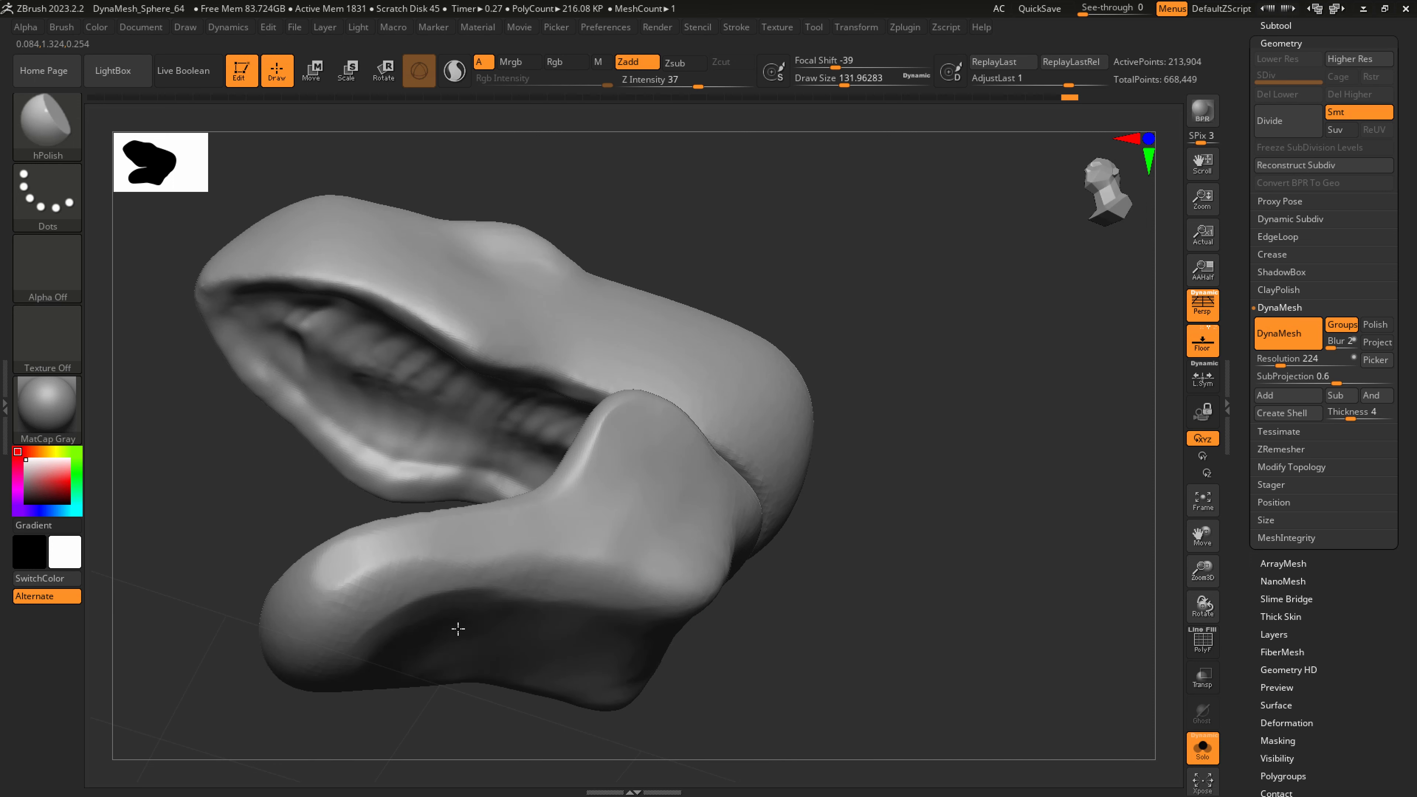
mouse_move(672, 615)
right_mouse_down()
mouse_move(697, 625)
mouse_move(686, 653)
right_mouse_up()
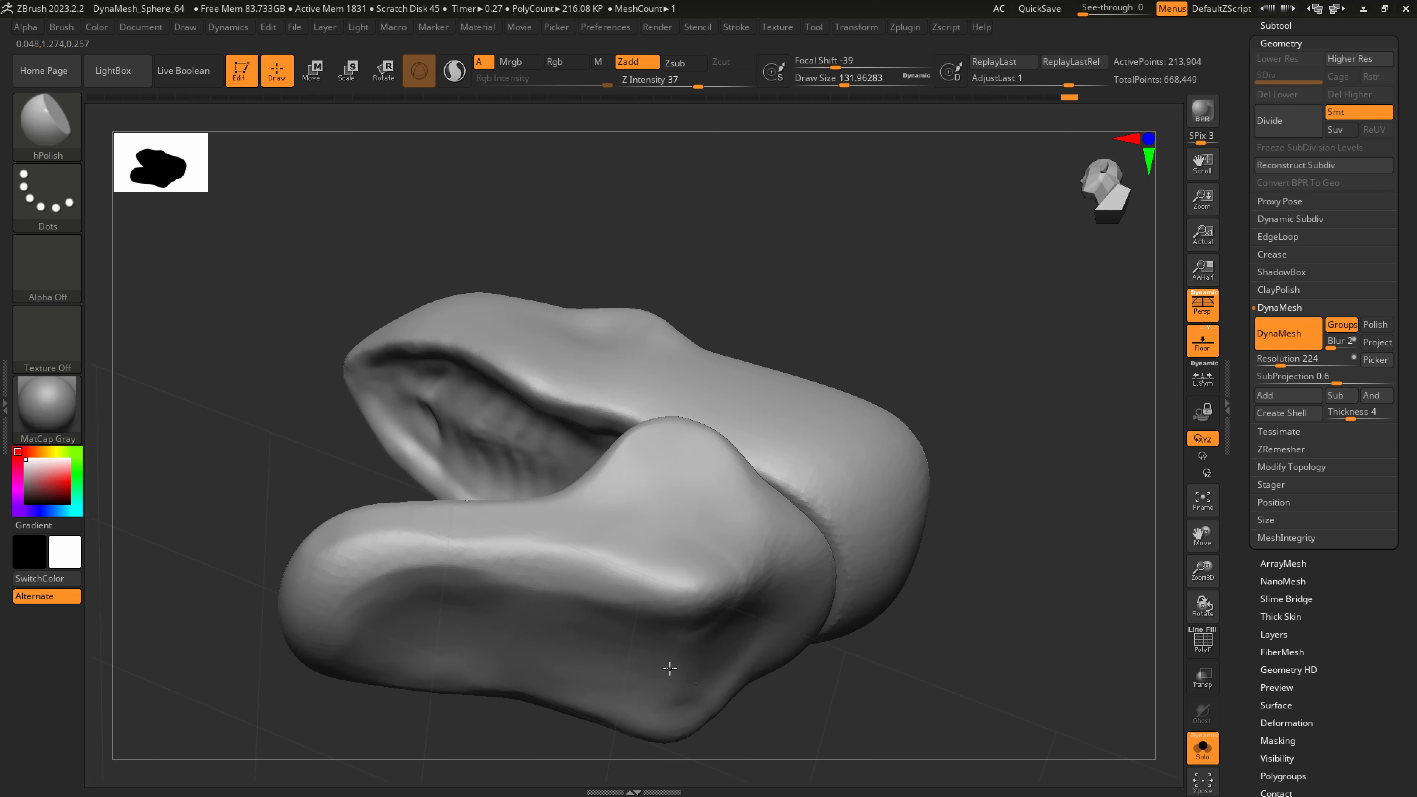
Pull pointed spikes out of the brow ridge above the eye with SnakeHook at draw size about 44
mouse_move(802, 612)
right_mouse_down()
mouse_move(829, 588)
mouse_move(608, 442)
right_mouse_up()
key("b")
key("s")
key("h")
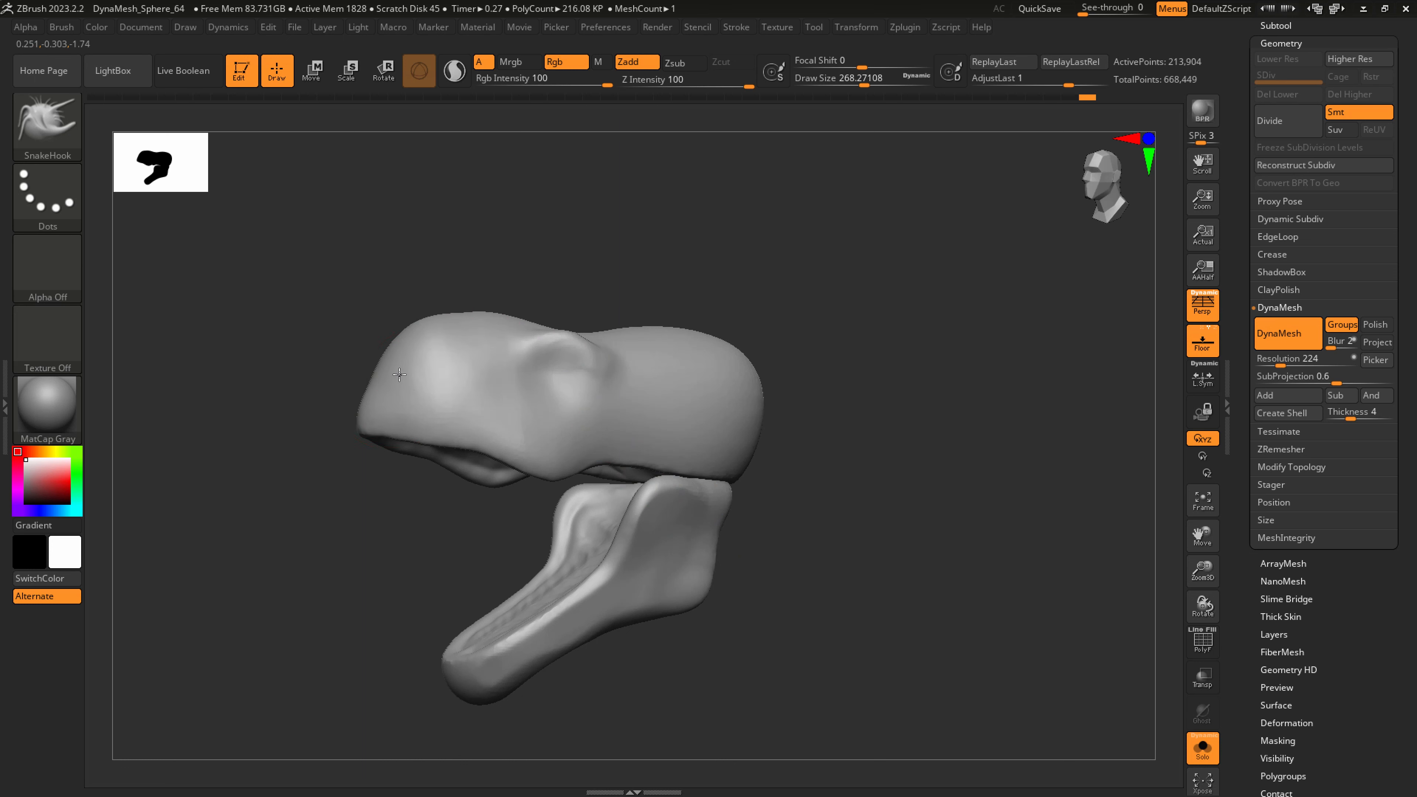
right_click_drag(442, 333, 641, 391, "ctrl")
key("s")
left_click_drag(715, 301, 680, 298)
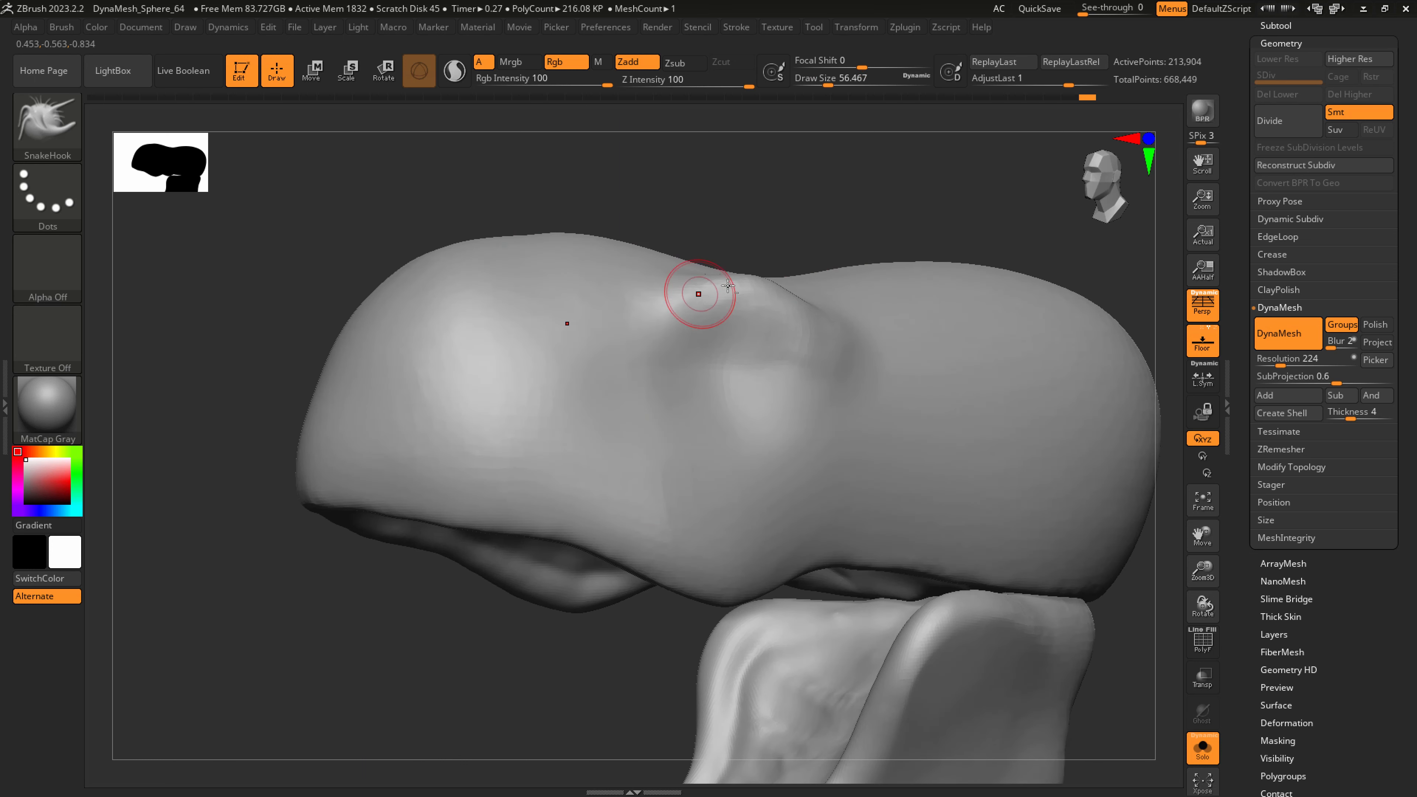
right_click_drag(680, 297, 564, 333, "alt")
key("s")
left_click_drag(642, 302, 625, 310)
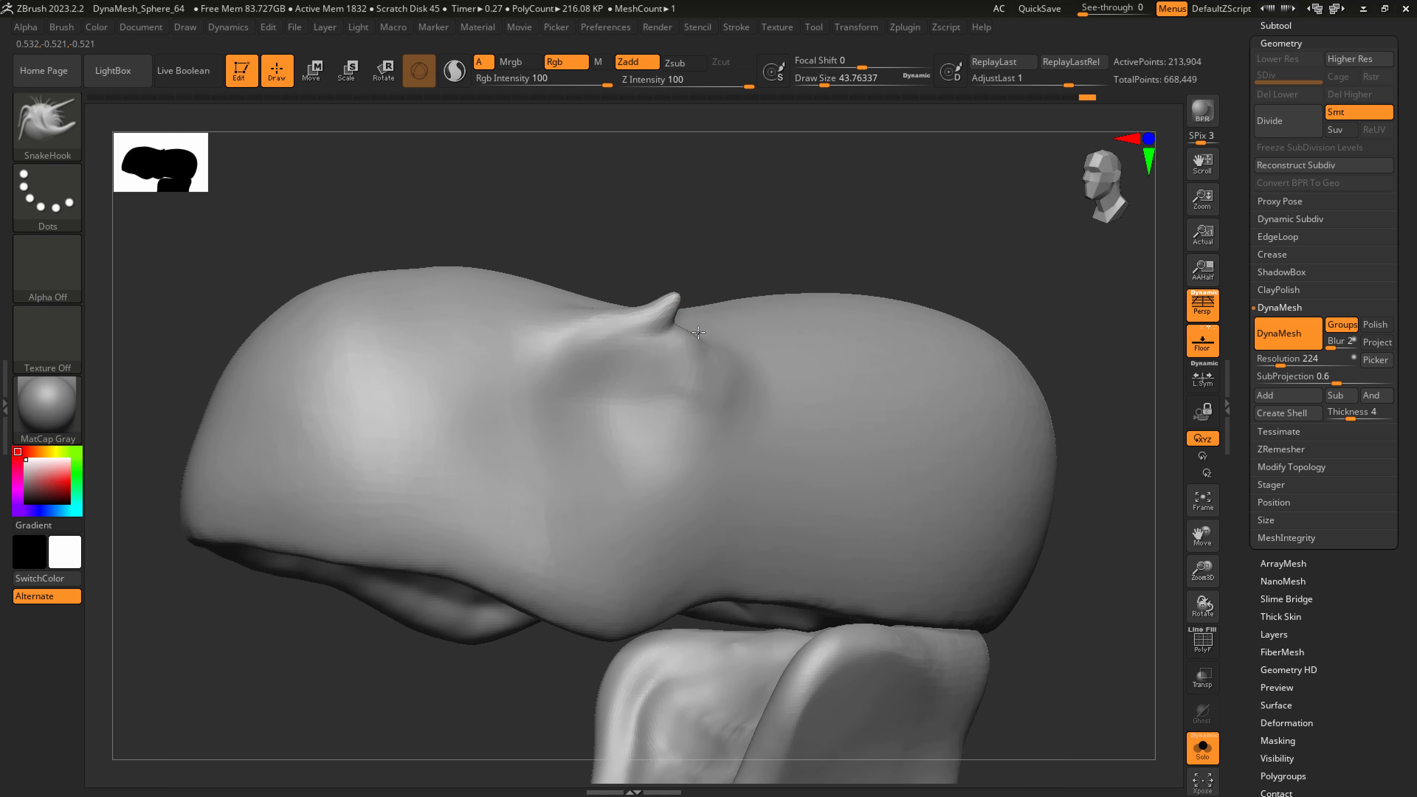
left_click_drag(712, 323, 714, 320)
left_click_drag(604, 328, 627, 306)
Pull small spikes out of the top of the head between the brows with SnakeHook
right_click_drag(625, 291, 596, 328)
right_click_drag(523, 260, 458, 233)
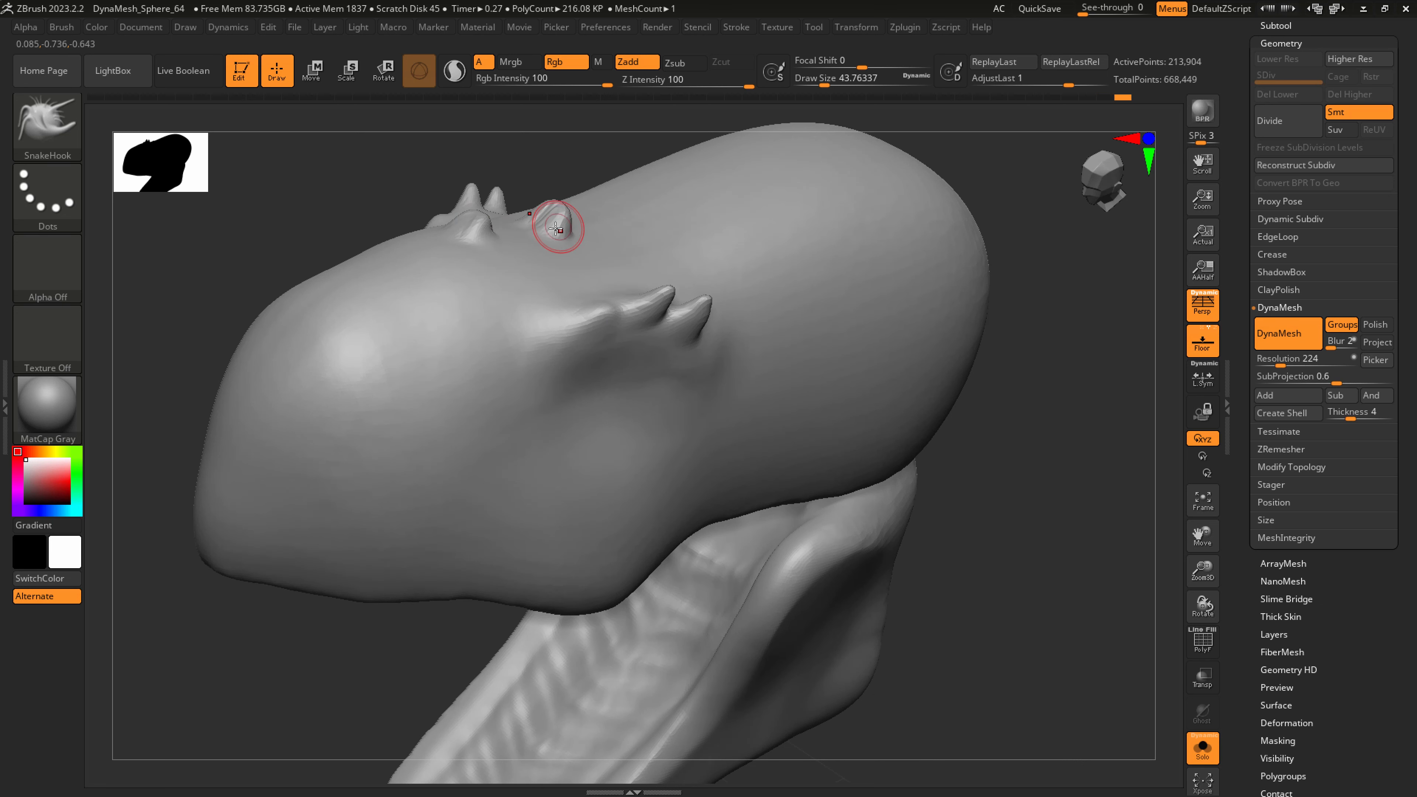
left_click_drag(571, 218, 574, 220)
right_click_drag(578, 254, 570, 326, "alt")
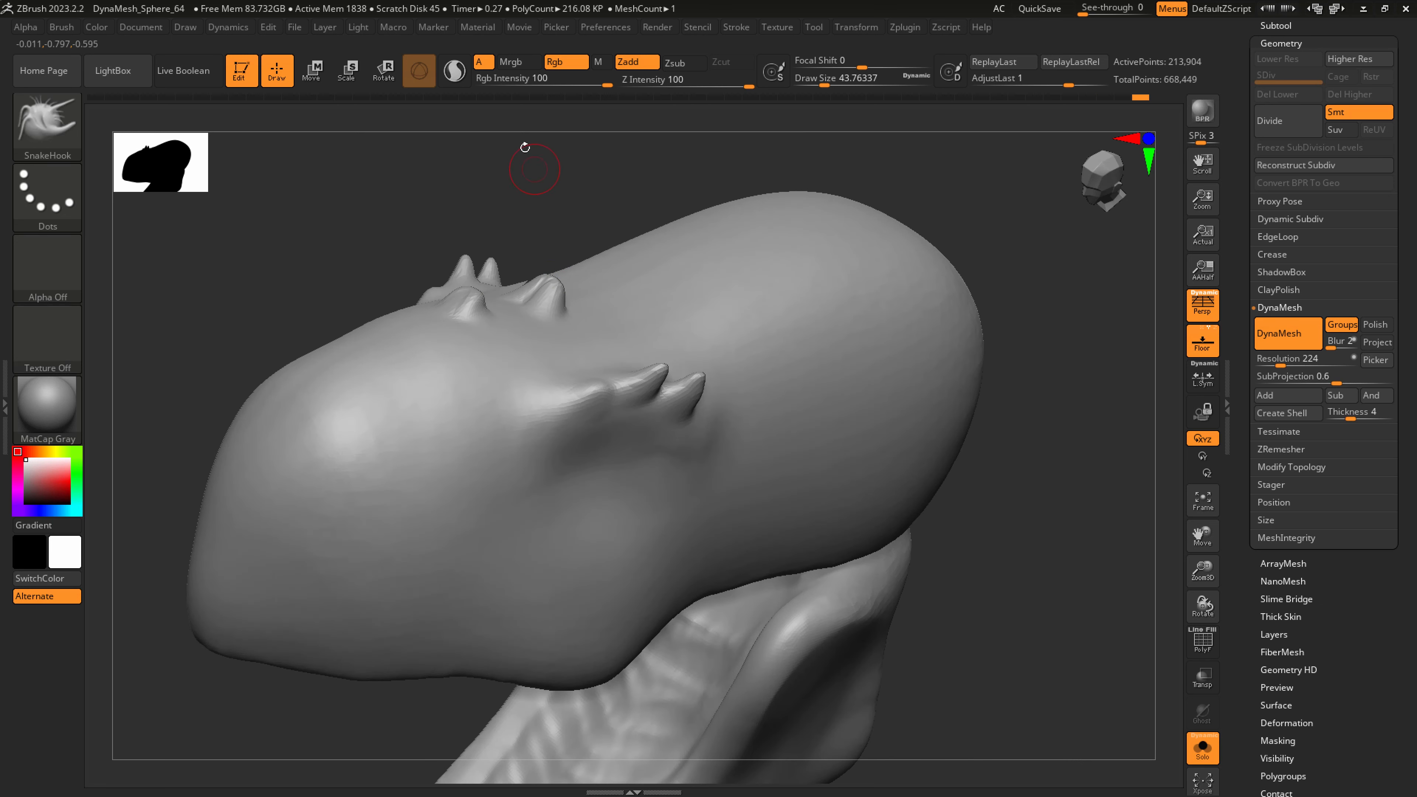
Remesh the head and extend the row of crown spikes forward and backward using SnakeHook with Sculptris Pro active
left_click_drag(514, 205, 539, 184, "ctrl")
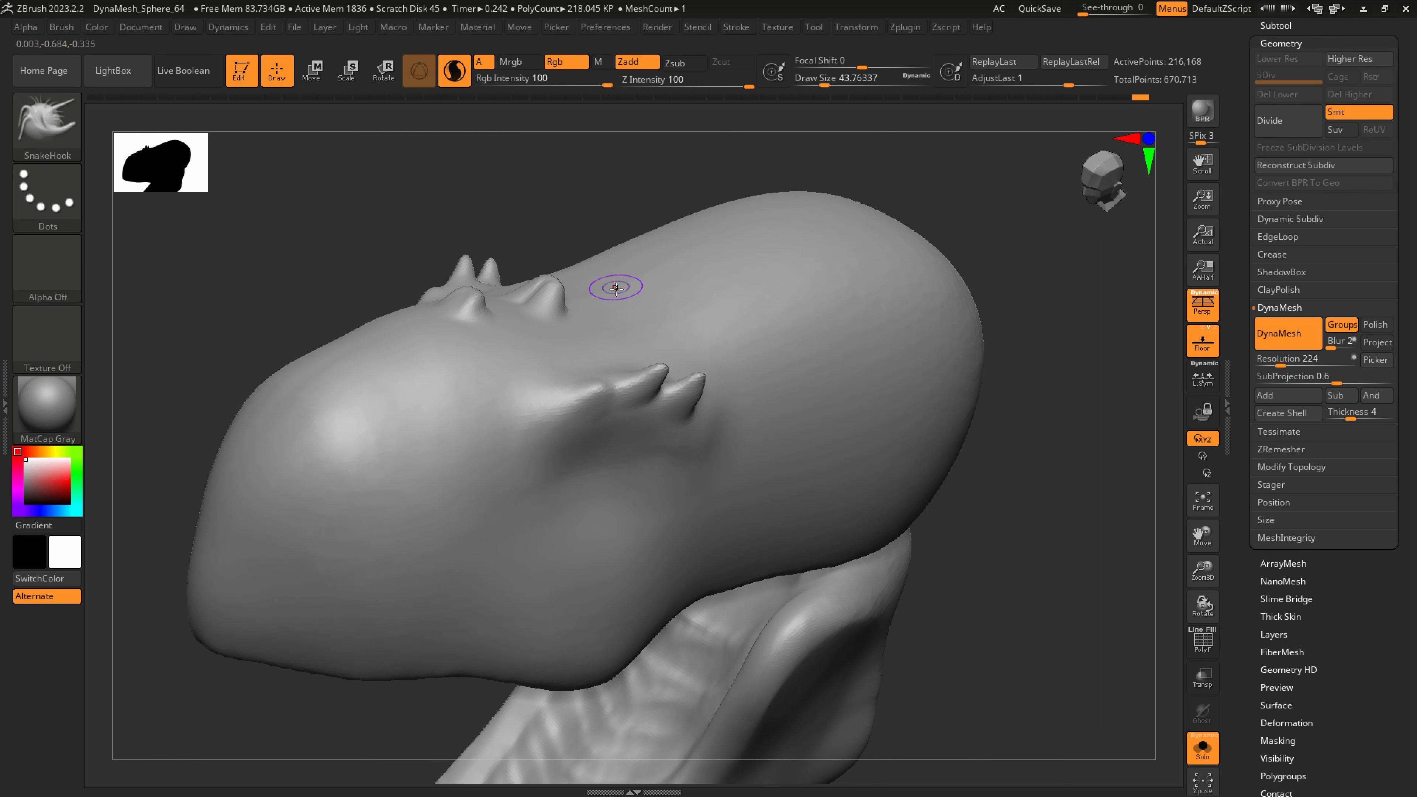
mouse_move(640, 265)
left_mouse_down()
mouse_move(680, 258)
mouse_move(691, 230)
mouse_move(697, 246)
left_mouse_up()
key("shift")
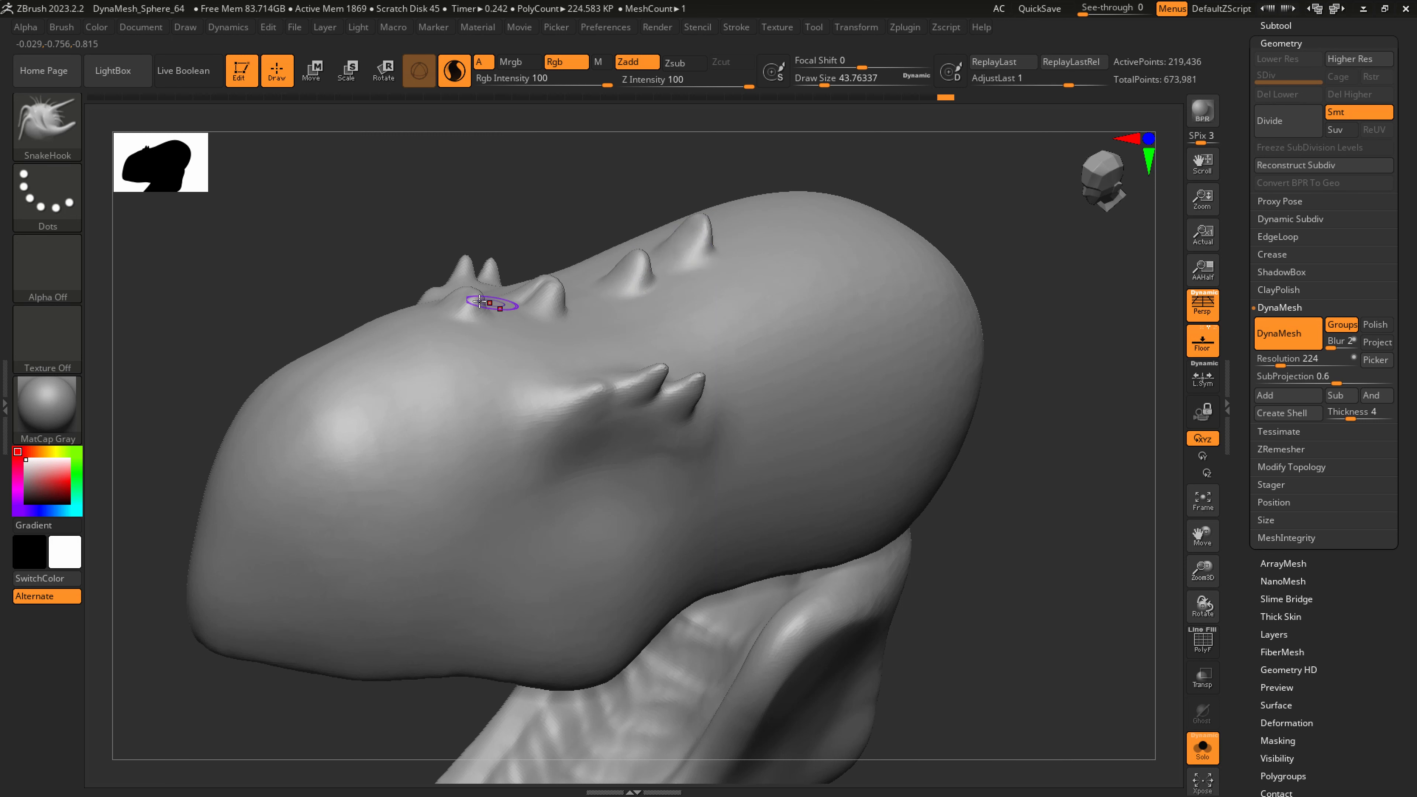
left_click_drag(480, 285, 479, 282)
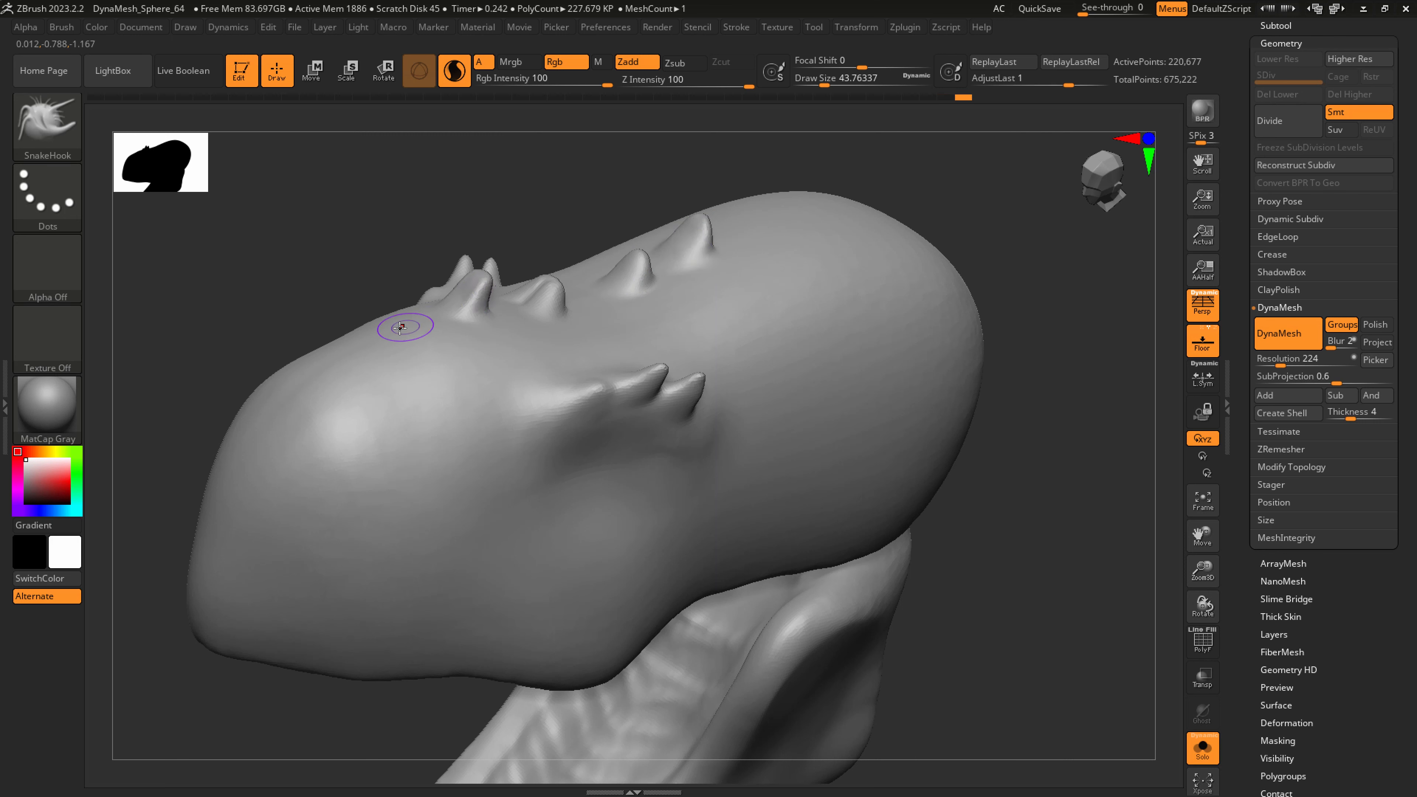
left_click_drag(389, 328, 424, 281)
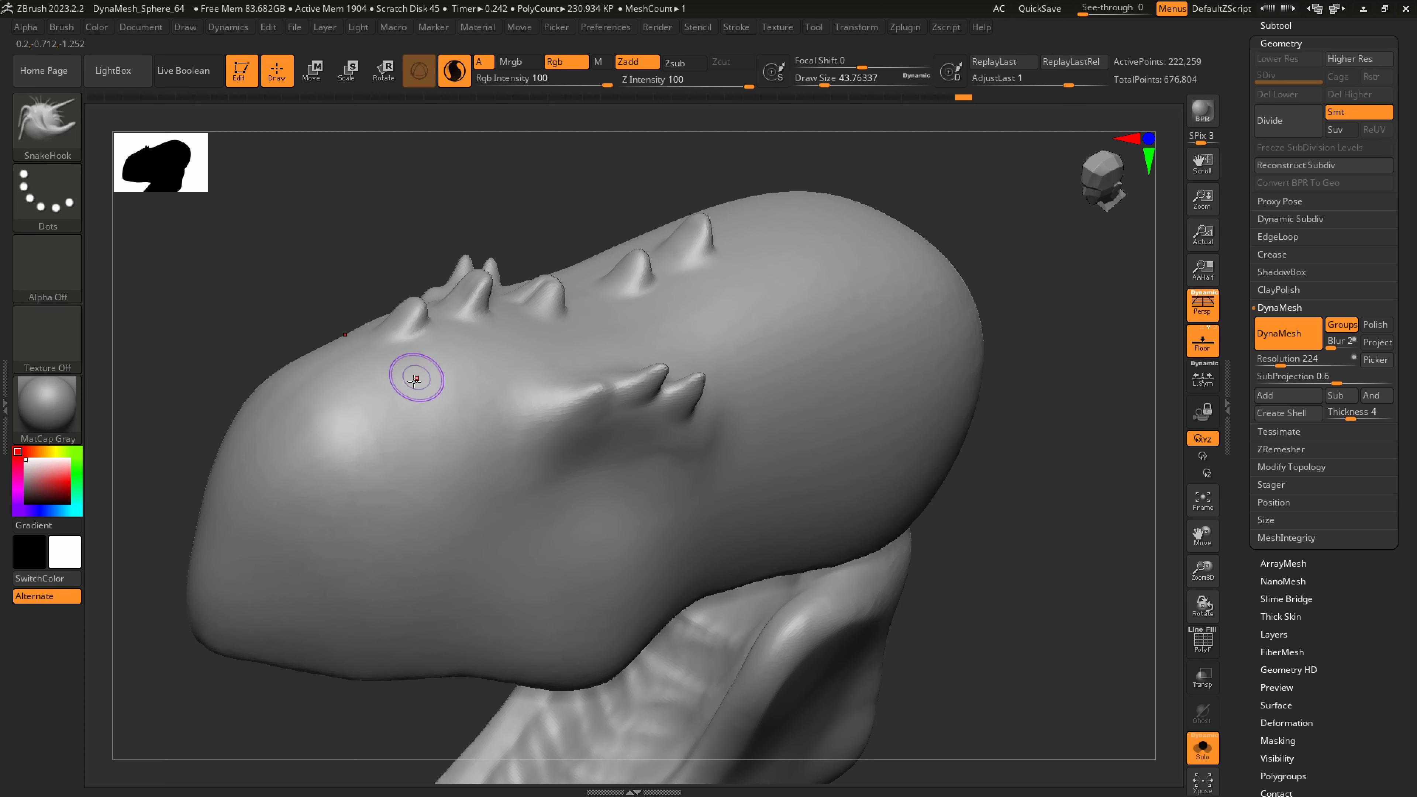
Pull out the front of the brow ridge and lengthen its spikes with SnakeHook at draw size about 68
right_click_drag(415, 377, 409, 390)
left_click_drag(518, 473, 530, 476)
mouse_move(530, 475)
right_mouse_down()
mouse_move(594, 470)
mouse_move(553, 443)
right_mouse_up()
left_click_drag(569, 443, 555, 425)
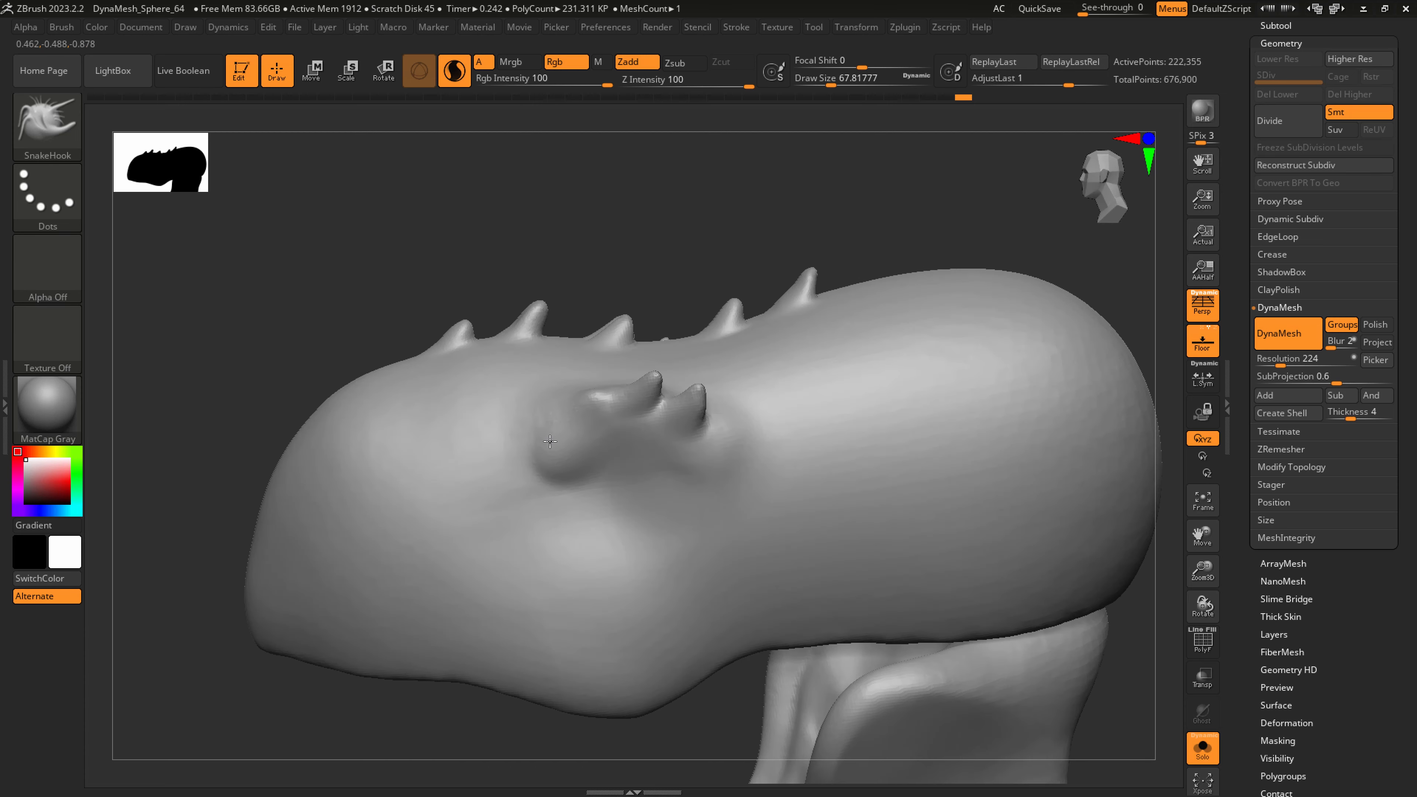
right_click_drag(554, 416, 544, 436)
left_click_drag(544, 435, 574, 470)
left_click_drag(609, 418, 662, 450)
mouse_move(661, 450)
right_mouse_down()
mouse_move(649, 433)
mouse_move(691, 448)
right_mouse_up()
mouse_move(688, 406)
left_mouse_down()
mouse_move(711, 374)
mouse_move(658, 374)
mouse_move(665, 358)
left_mouse_up()
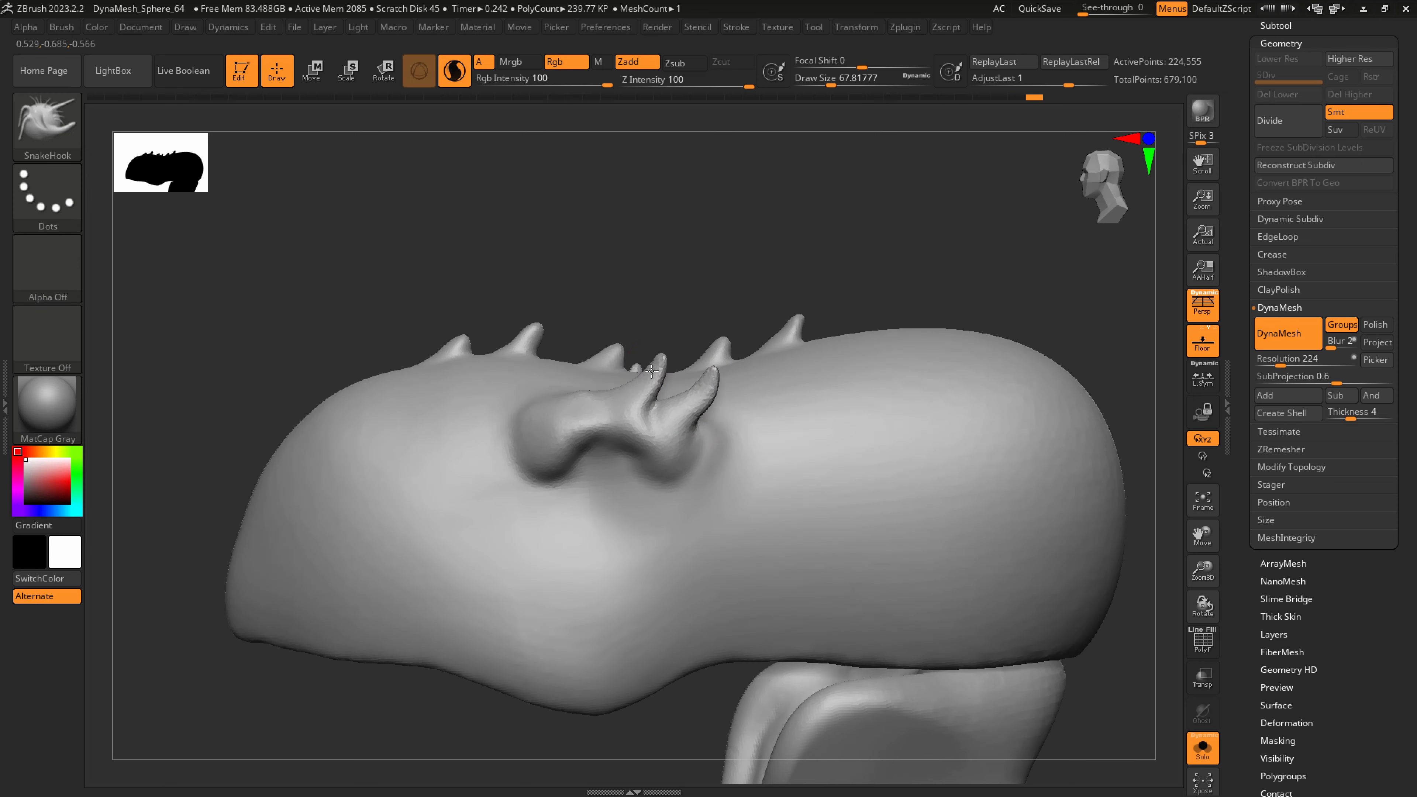
Sculpt the eye socket and cheek with ClayBuildup, smooth them, and hollow the snout in front of the eye
right_click_drag(765, 399, 746, 444, "ctrl")
left_click(49, 120)
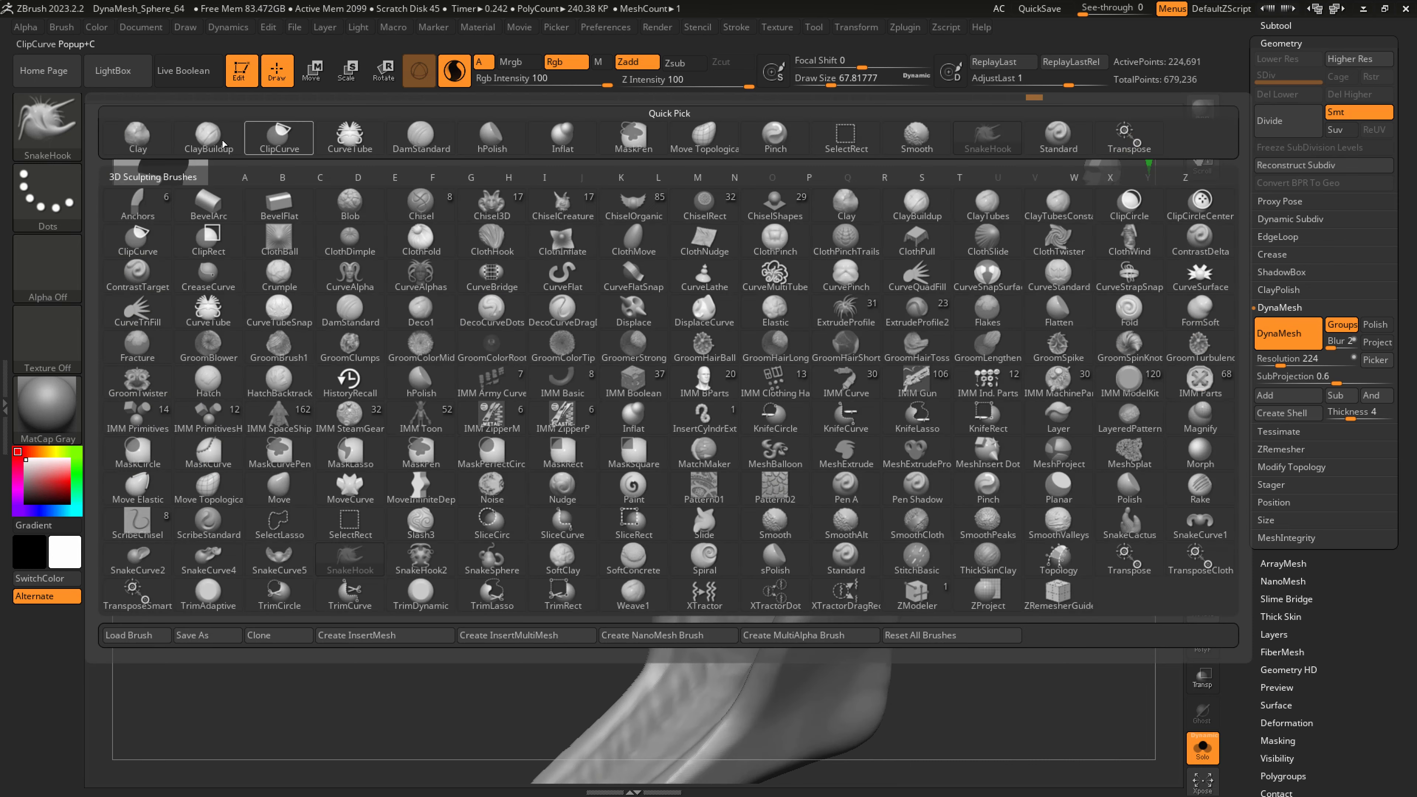
left_click(241, 140)
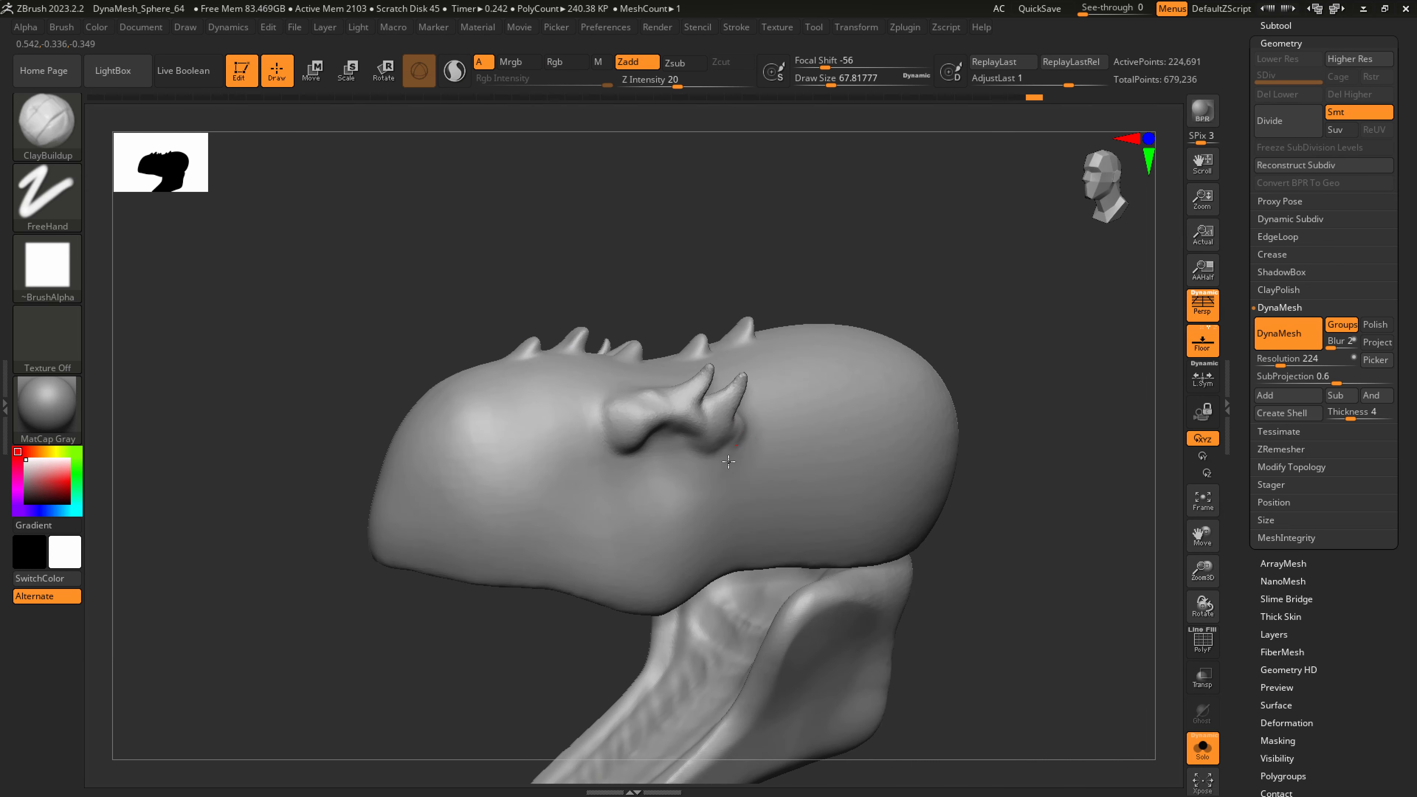
mouse_move(752, 446)
left_mouse_down()
mouse_move(712, 510)
mouse_move(722, 477)
mouse_move(617, 482)
mouse_move(690, 525)
mouse_move(586, 575)
mouse_move(642, 558)
mouse_move(642, 507)
mouse_move(676, 544)
left_mouse_up()
key("shift")
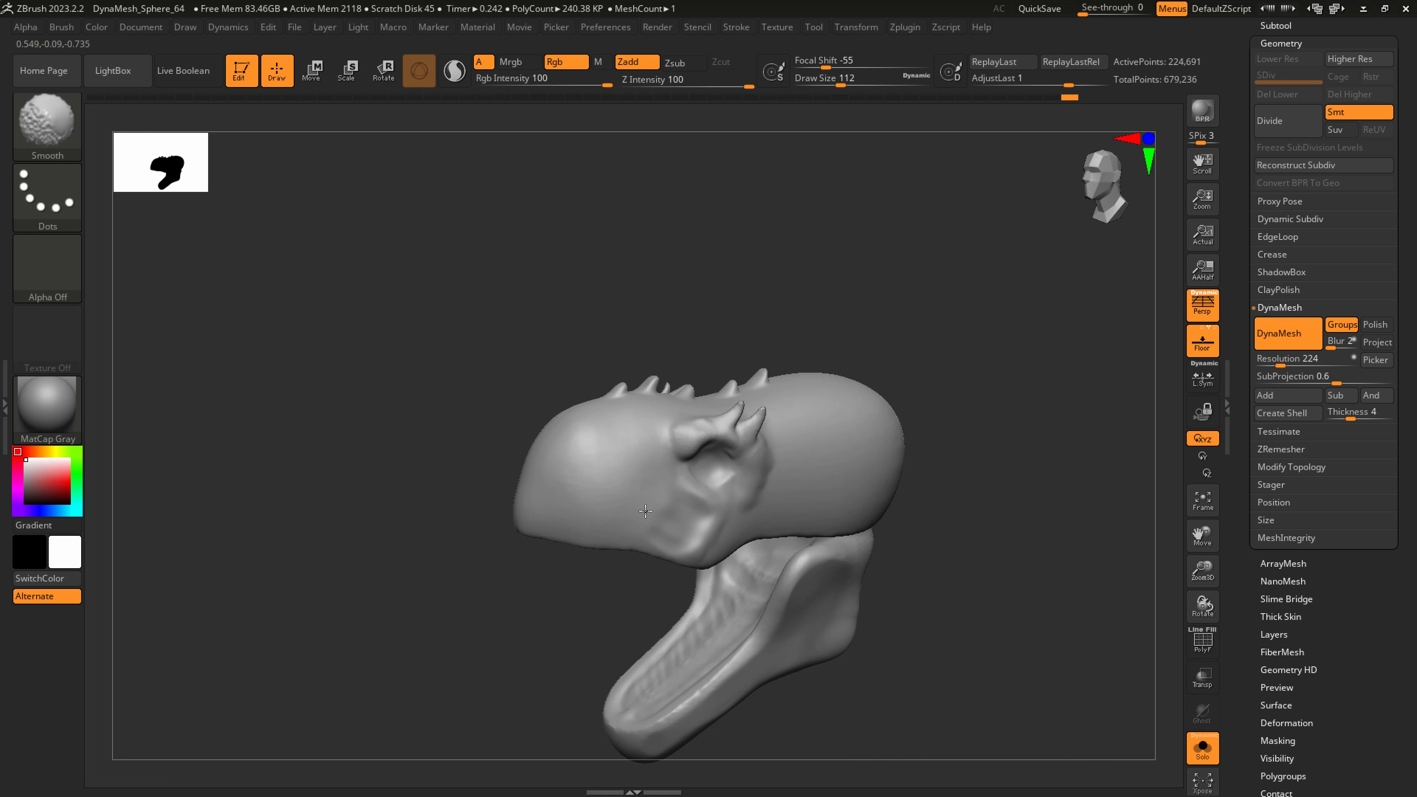
mouse_move(634, 523)
left_mouse_down()
mouse_move(611, 475)
mouse_move(595, 475)
mouse_move(613, 486)
mouse_move(622, 446)
mouse_move(599, 462)
mouse_move(623, 484)
mouse_move(629, 460)
left_mouse_up()
right_click_drag(641, 420, 599, 471, "ctrl")
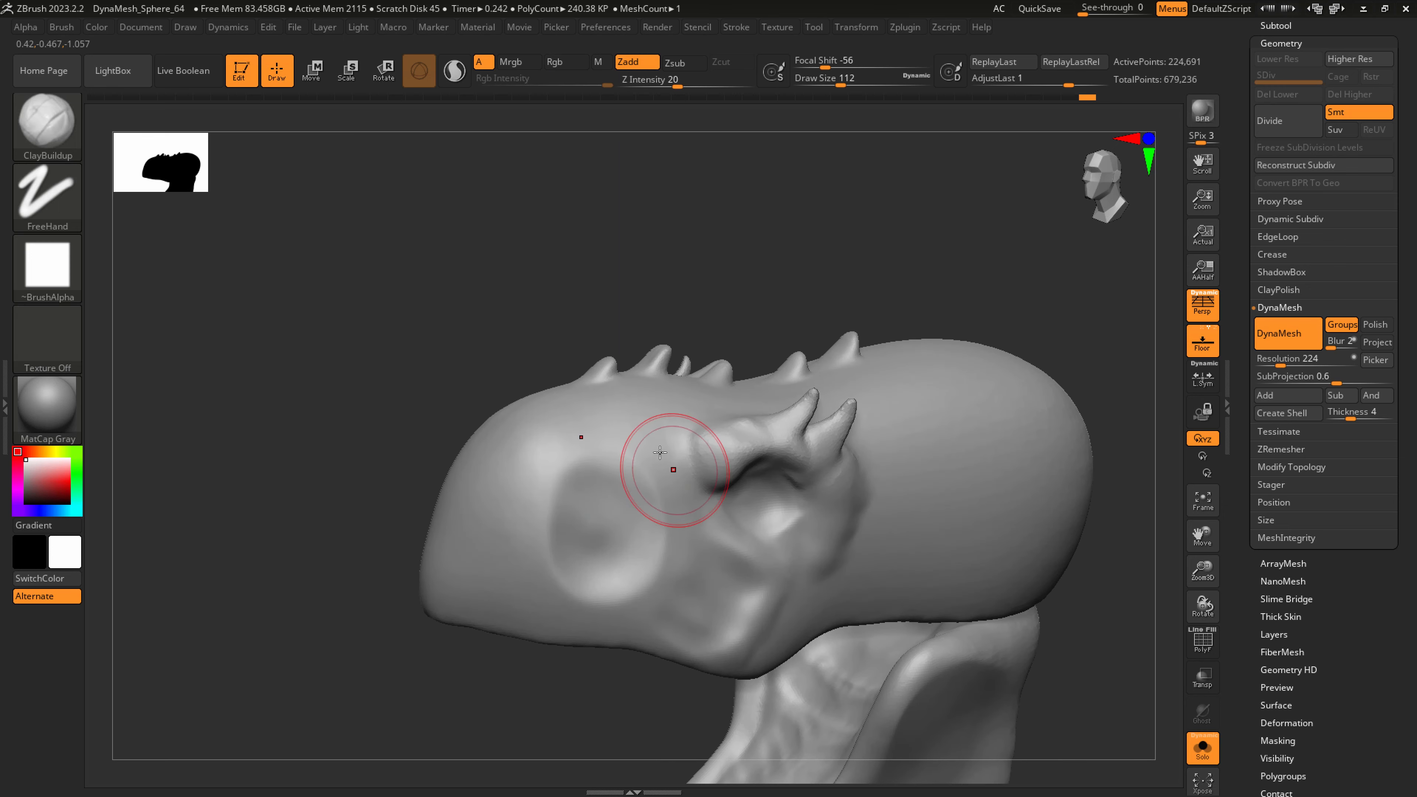
Carve a slanted nostril slit near the front of the snout with ClayBuildup and DamStandard at draw size about 37
key("s")
left_click_drag(534, 500, 514, 499)
left_click_drag(508, 519, 526, 478)
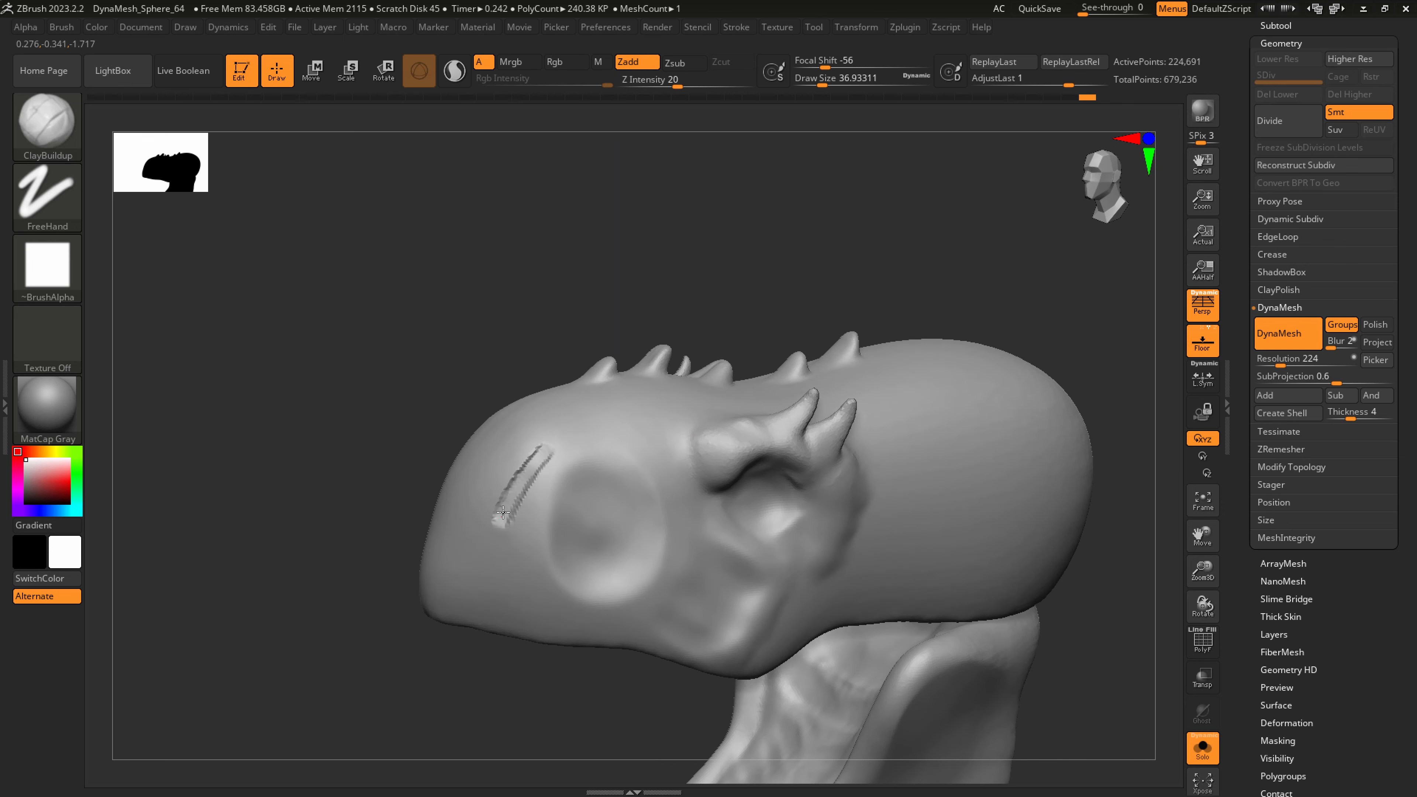
key("b")
key("d")
key("s")
right_click_drag(519, 481, 540, 494)
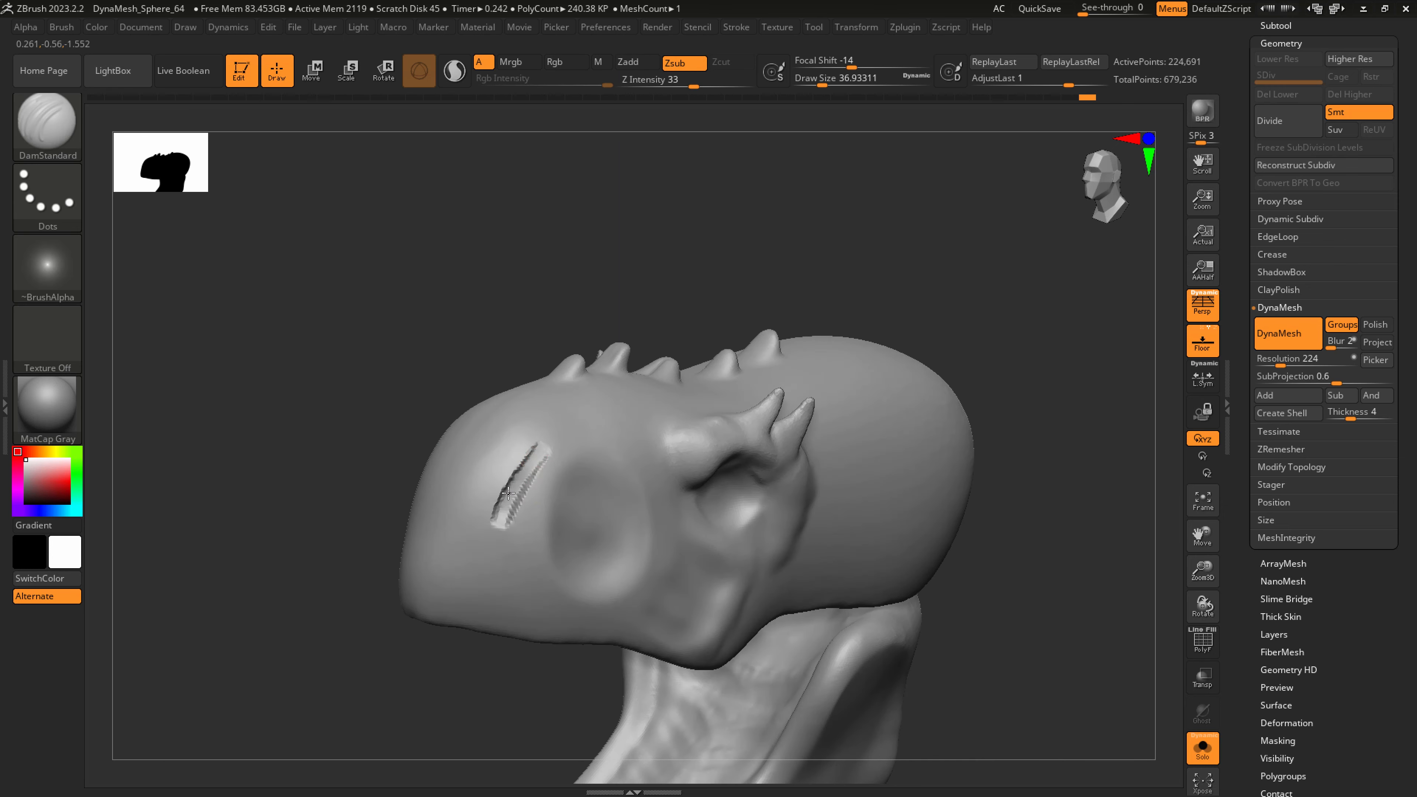
left_click_drag(524, 476, 490, 501)
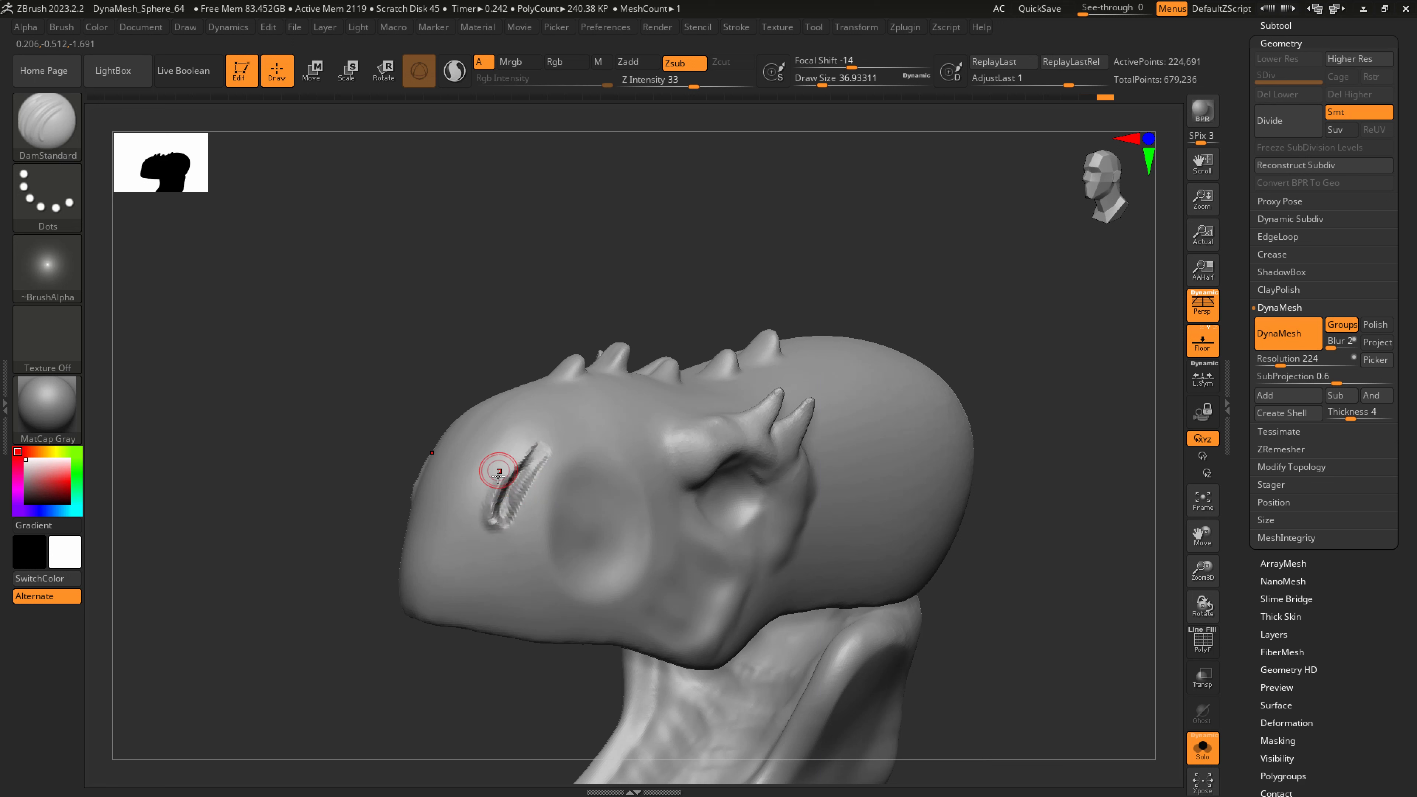
Build up a raised rim around the nostril with the Standard brush and smooth it
key("b")
key("s")
key("t")
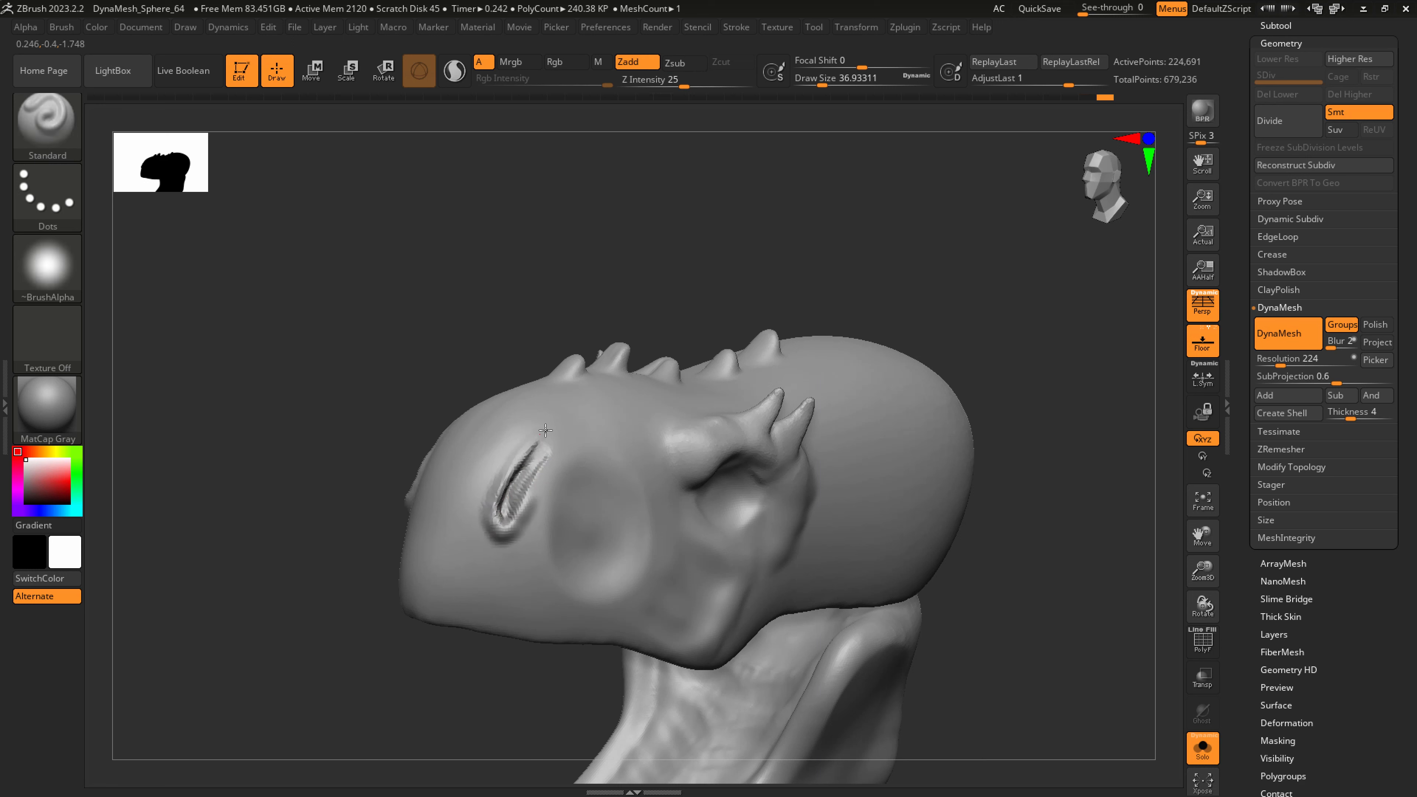
left_click_drag(546, 430, 496, 540, "shift")
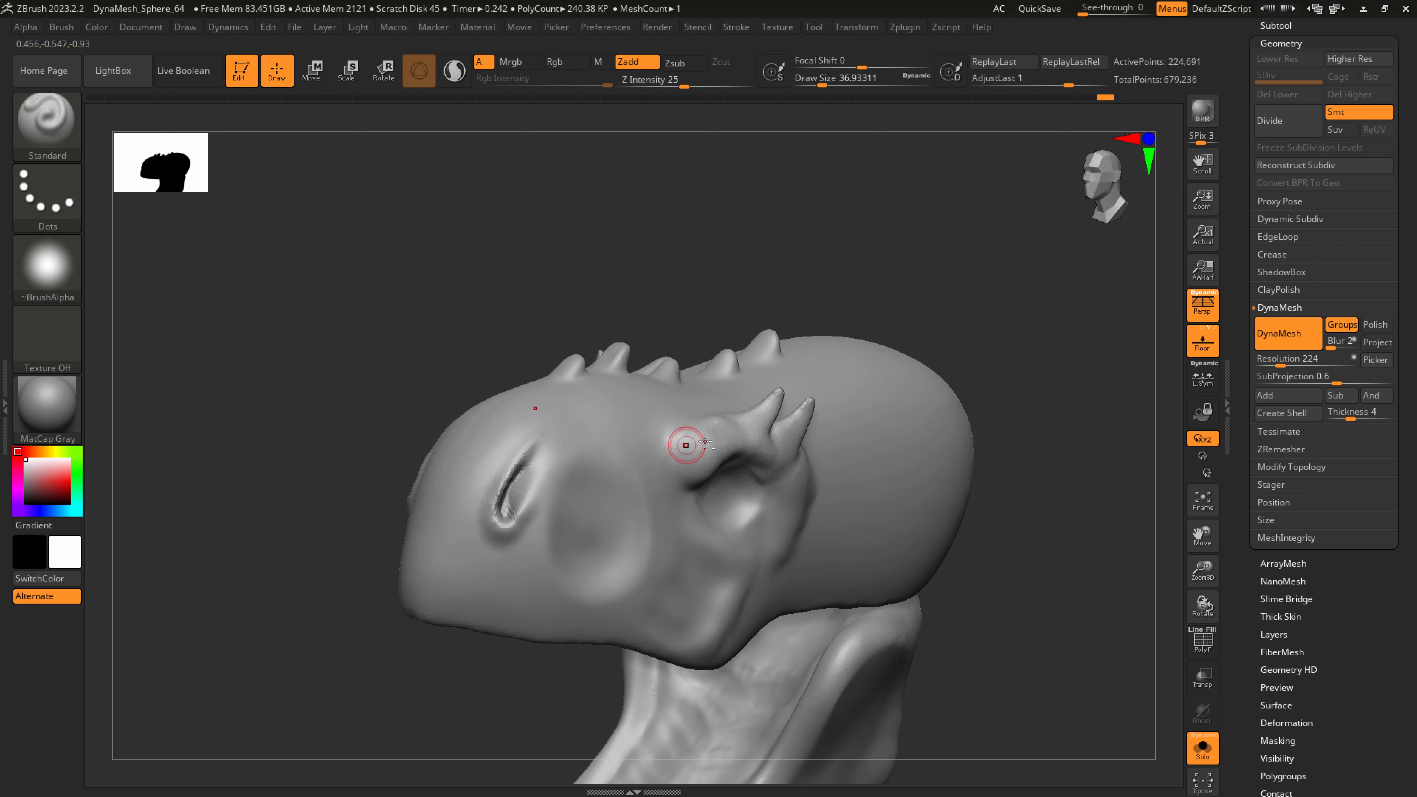
Reshape the area behind and below the eye socket with SnakeHook at draw size about 101 and smooth it
mouse_move(680, 443)
right_mouse_down()
mouse_move(838, 443)
mouse_move(847, 452)
mouse_move(790, 522)
right_mouse_up()
key("s")
left_click_drag(733, 502, 765, 498)
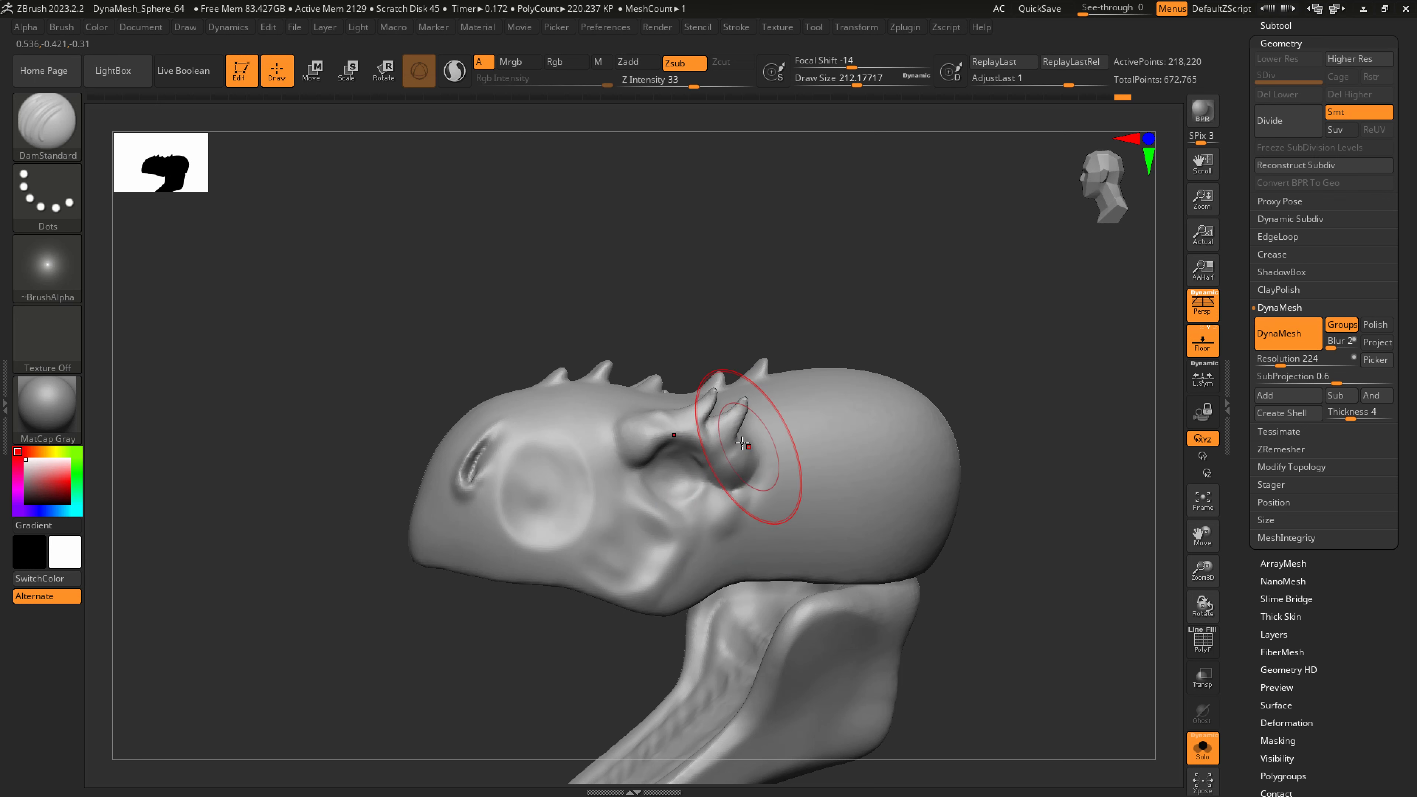
key("b")
key("s")
key("h")
right_click_drag(748, 447, 745, 460)
left_click_drag(746, 459, 706, 491, "shift")
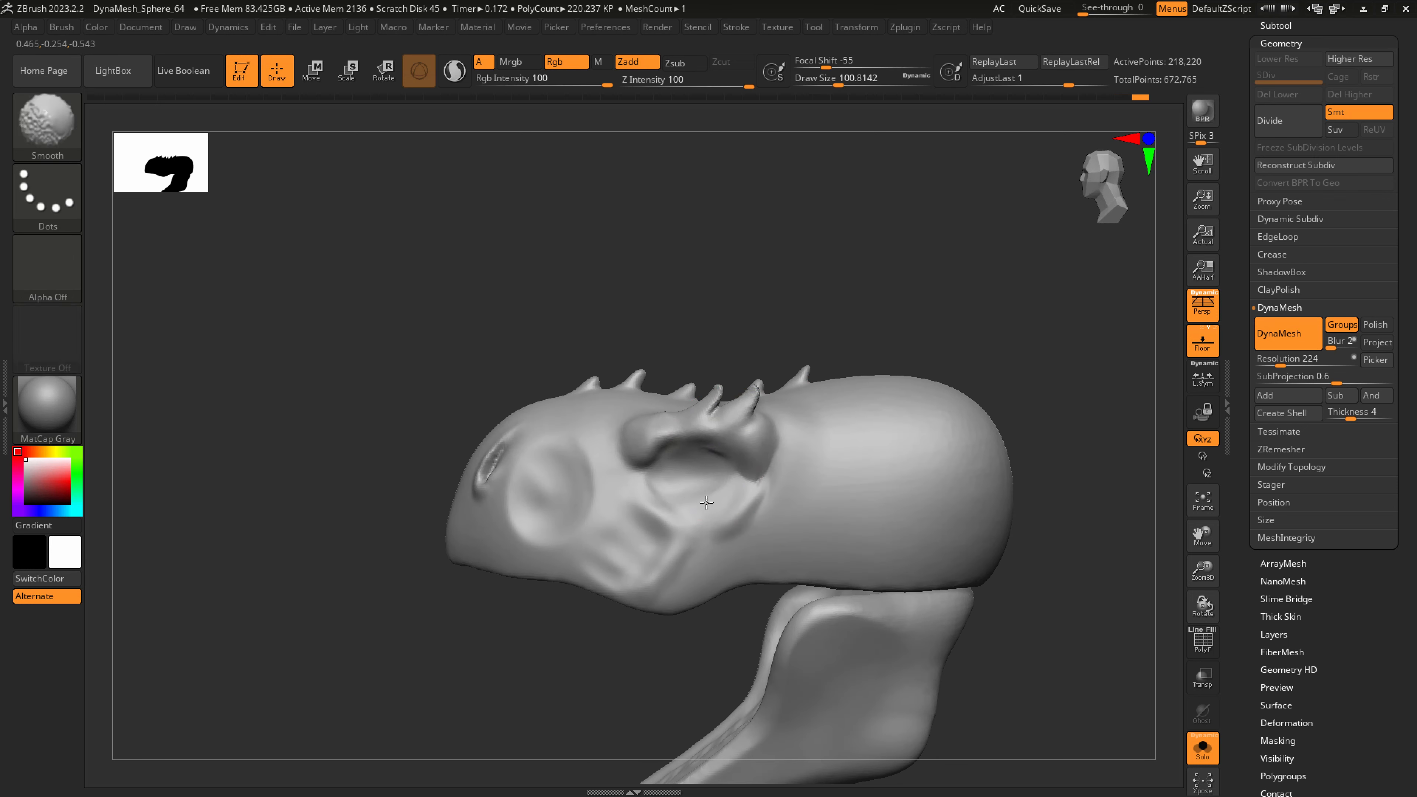
right_click_drag(707, 491, 808, 500)
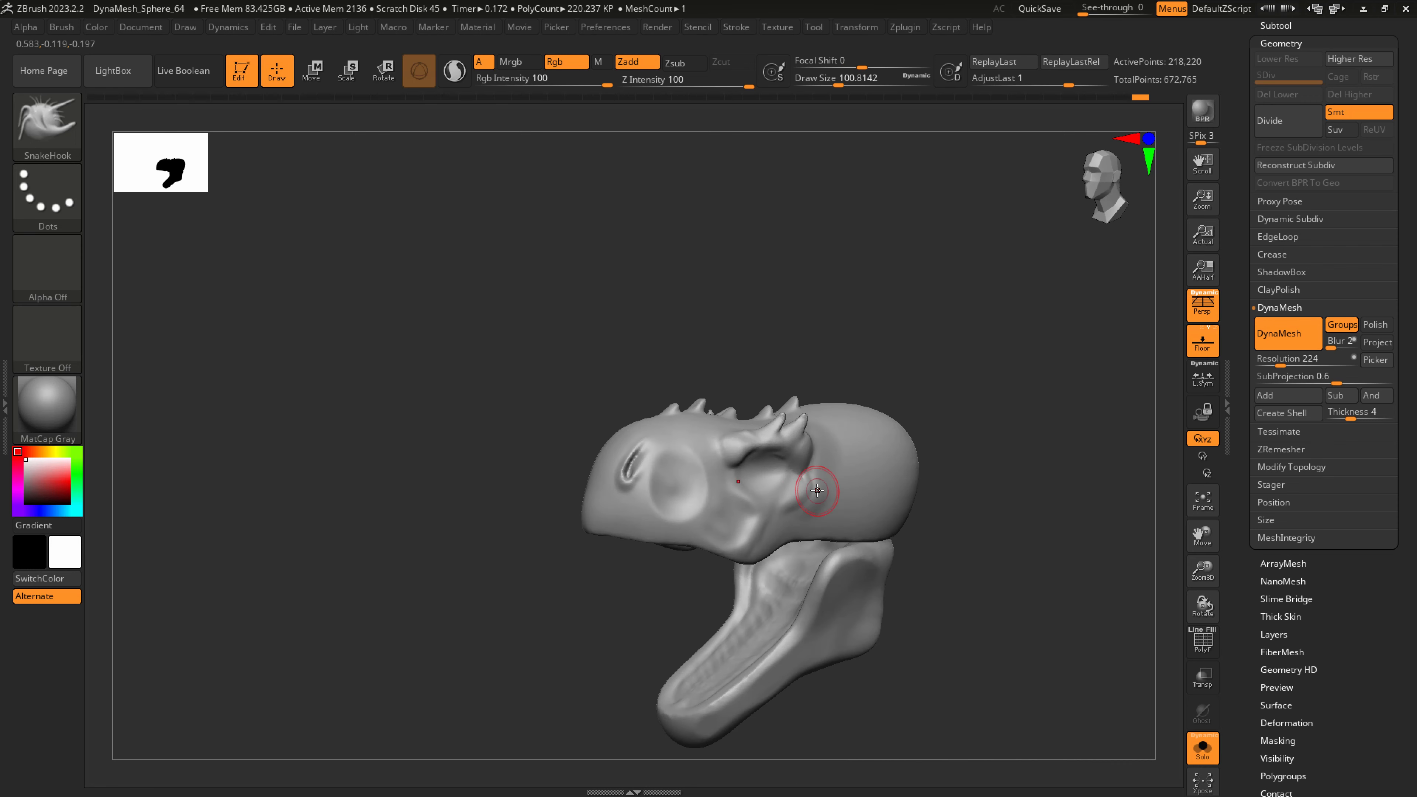
left_click_drag(819, 475, 836, 466, "shift")
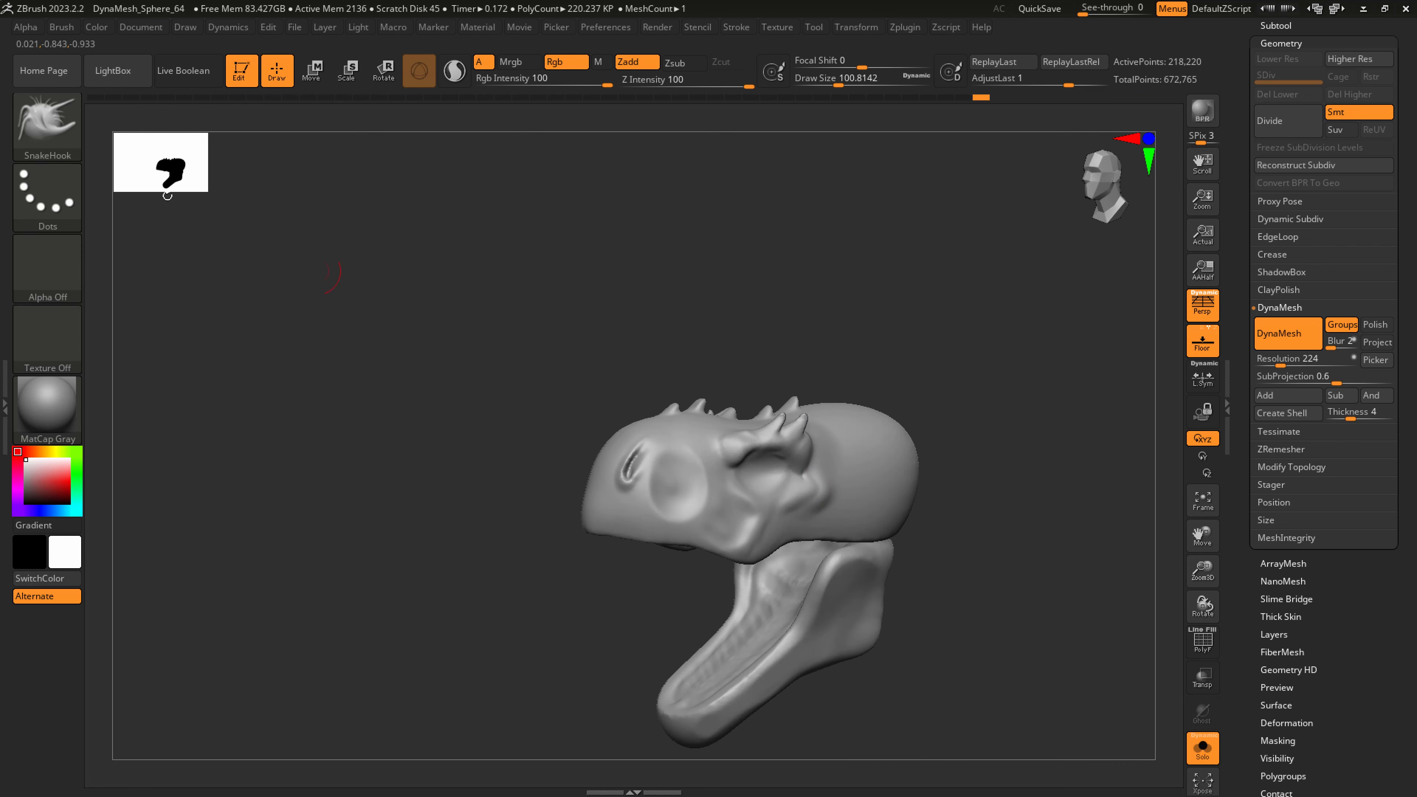
Carve creases around the snout hollow and above it with DamStandard at draw size about 65, and soften them
key("b")
key("d")
key("s")
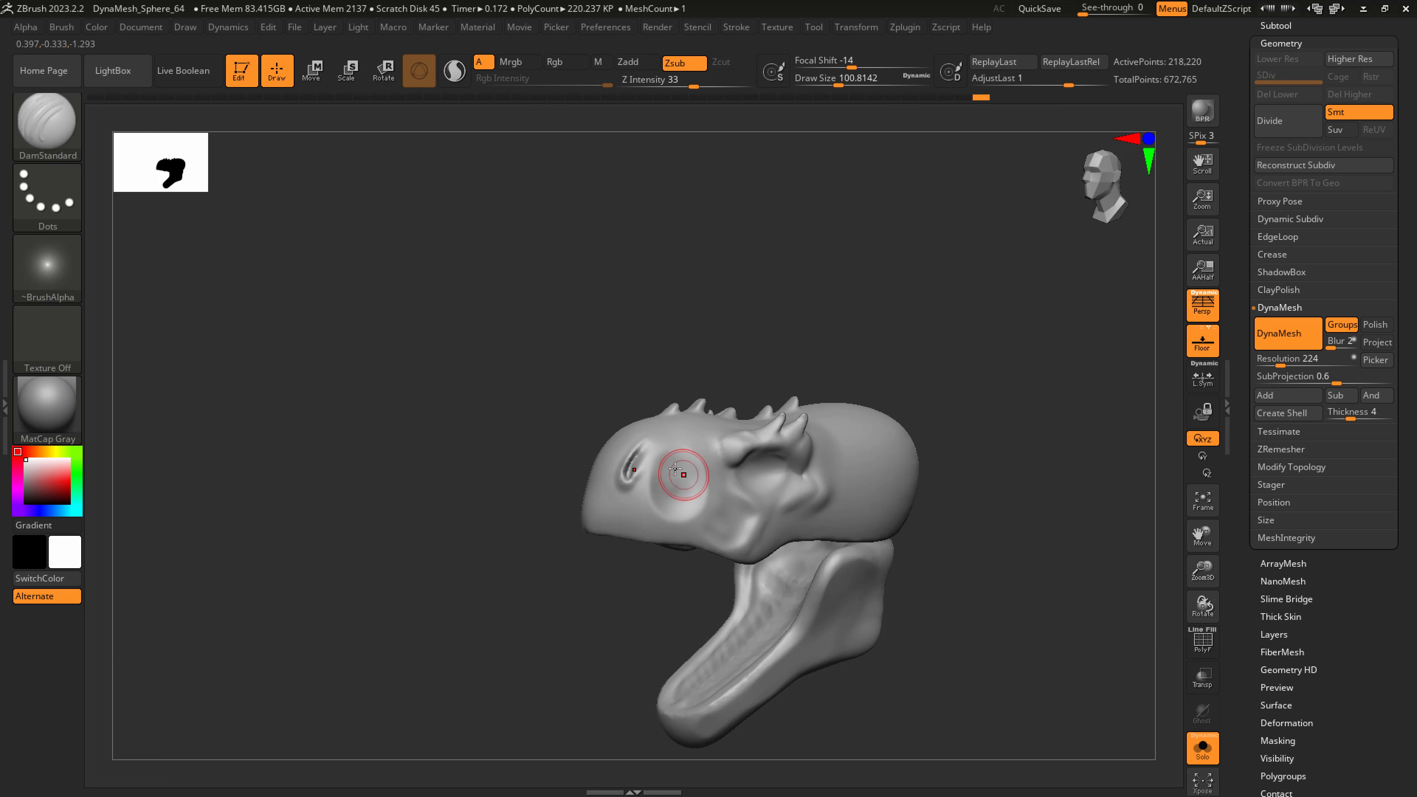
mouse_move(680, 450)
right_mouse_down()
mouse_move(697, 430)
mouse_move(677, 447)
right_mouse_up()
key("s")
left_click_drag(678, 446, 666, 453)
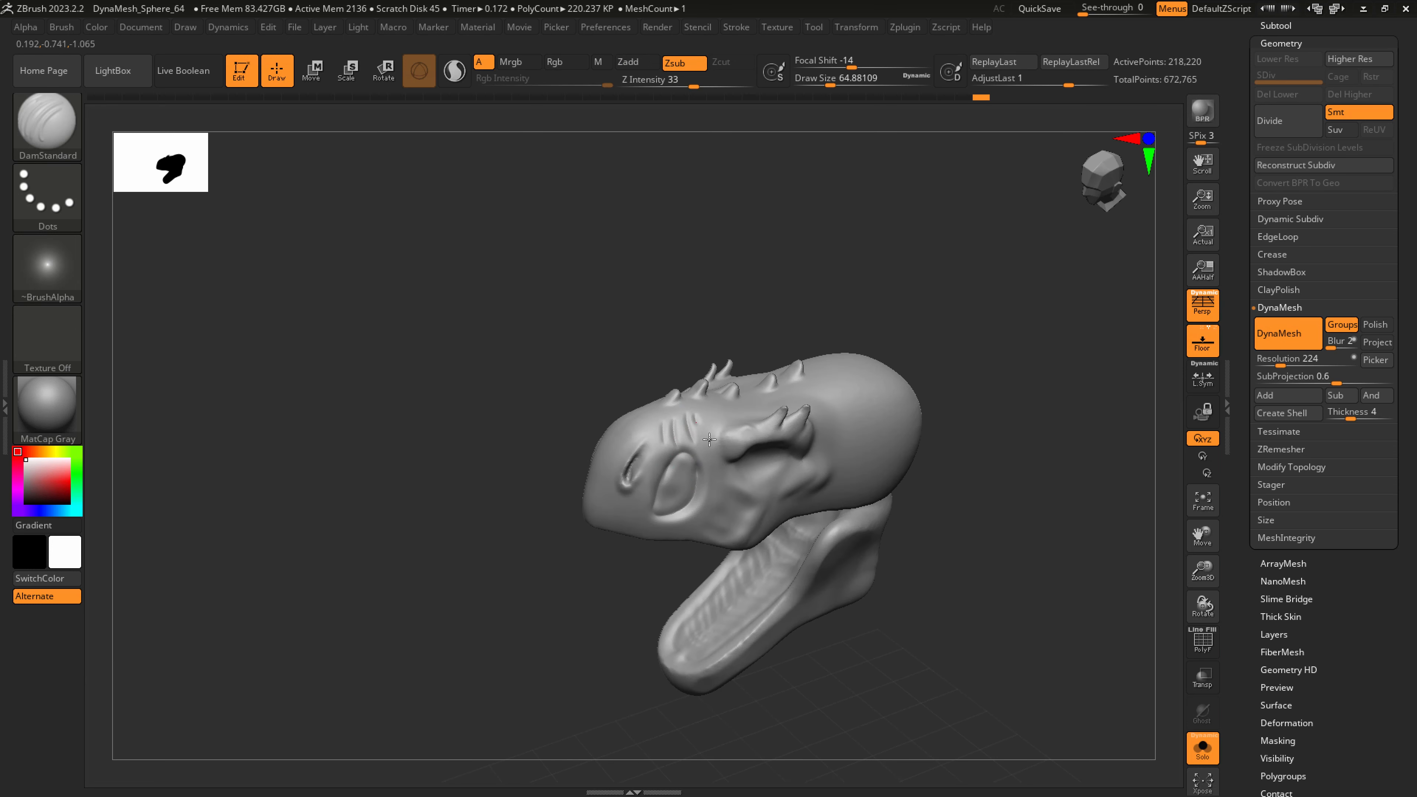
key("shift")
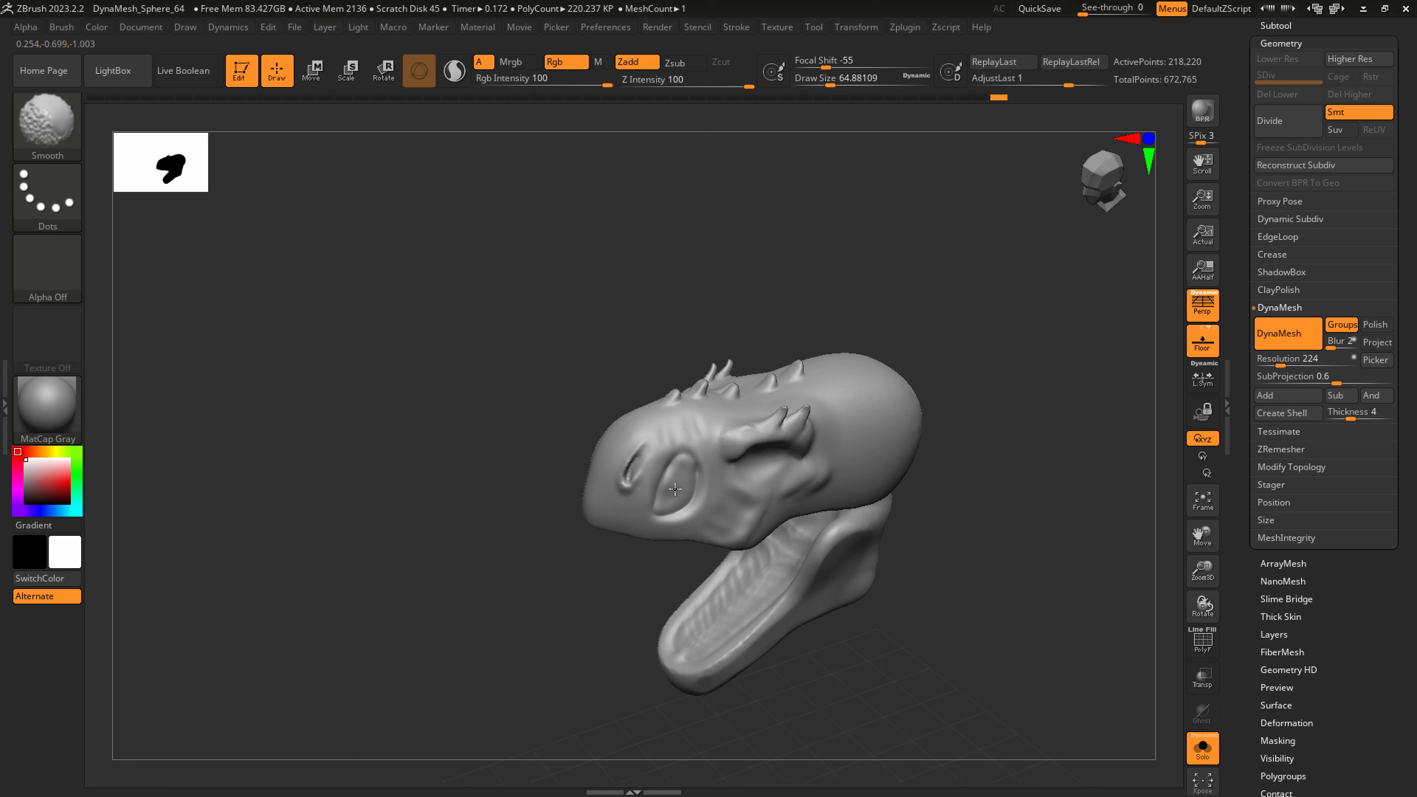
right_click_drag(692, 522, 684, 452)
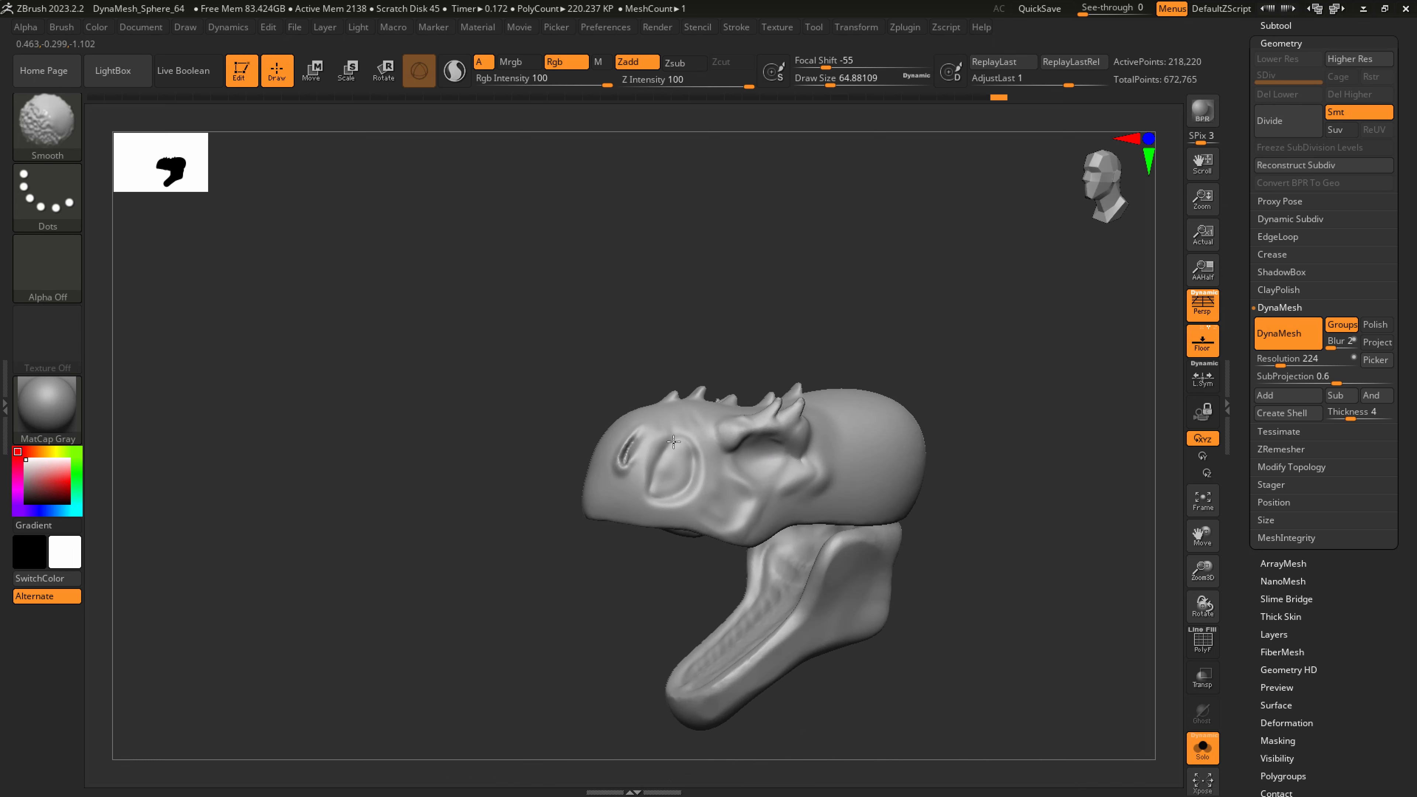
Carve a broad groove along the back of the head with DamStandard at draw size about 280 and smooth it
scroll(863, 474, "down", 3)
right_click_drag(826, 498, 797, 458)
scroll(797, 458, "up", 3)
key("s")
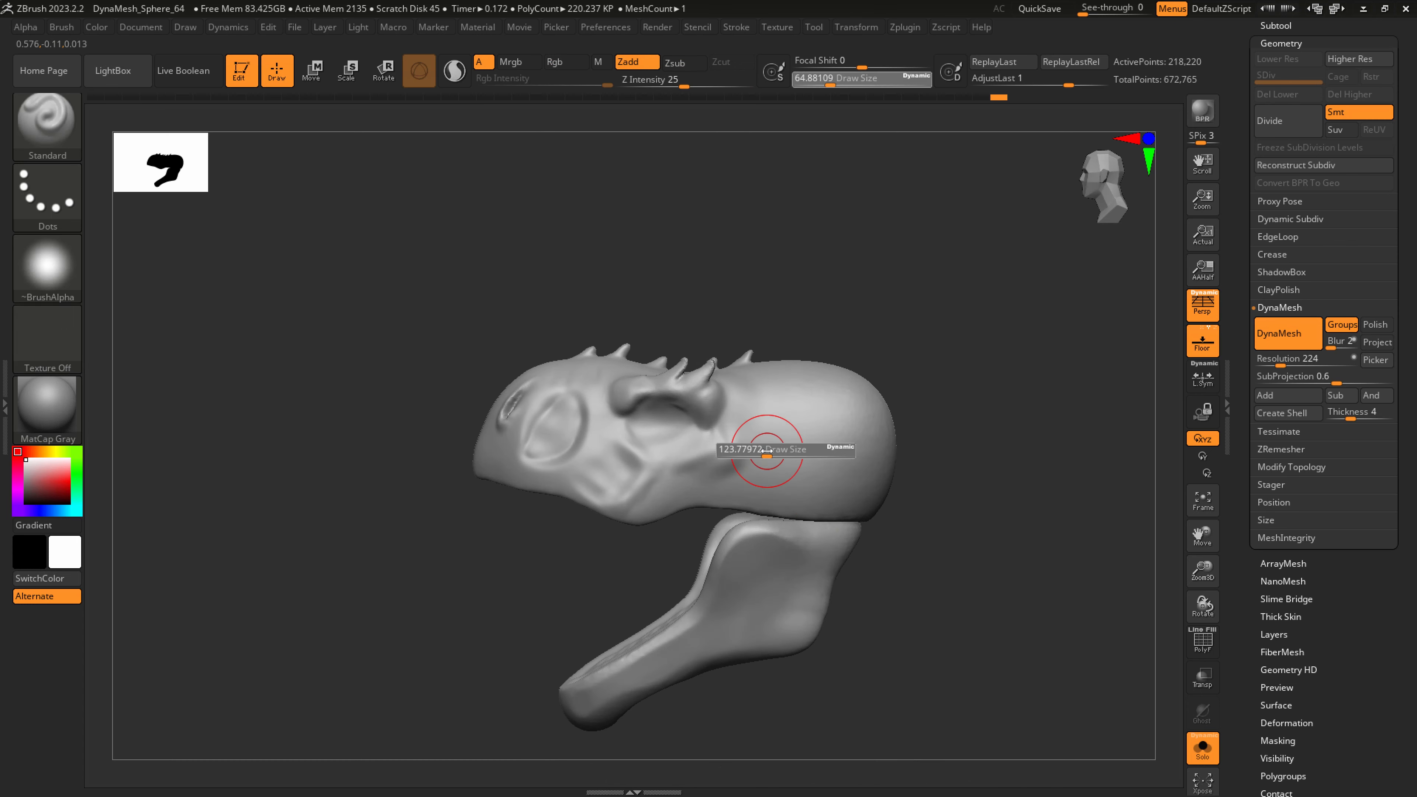
left_click_drag(767, 449, 803, 450)
mouse_move(803, 425)
right_mouse_down()
mouse_move(767, 426)
mouse_move(895, 349)
right_mouse_up()
key("b")
key("d")
key("s")
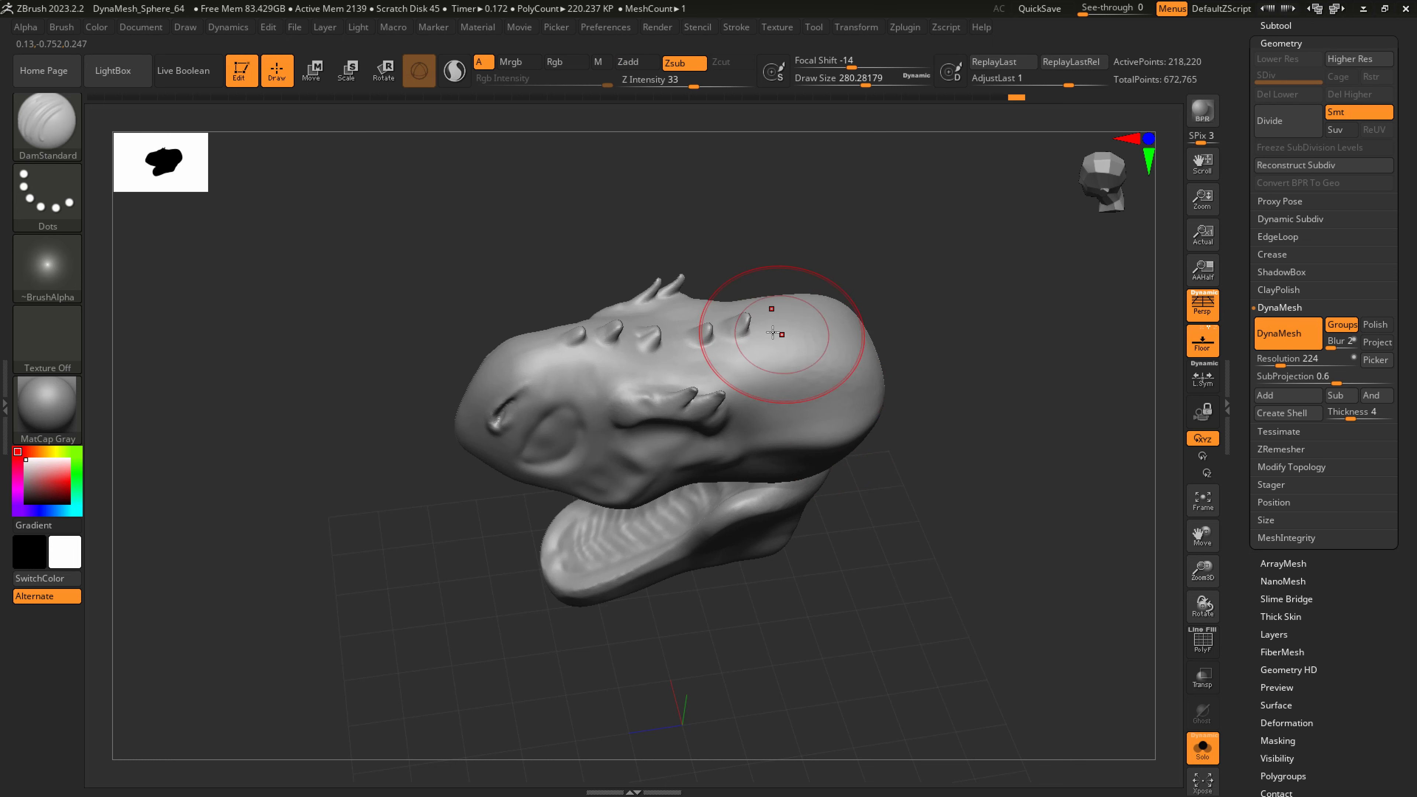
left_click_drag(787, 318, 876, 331)
key("shift")
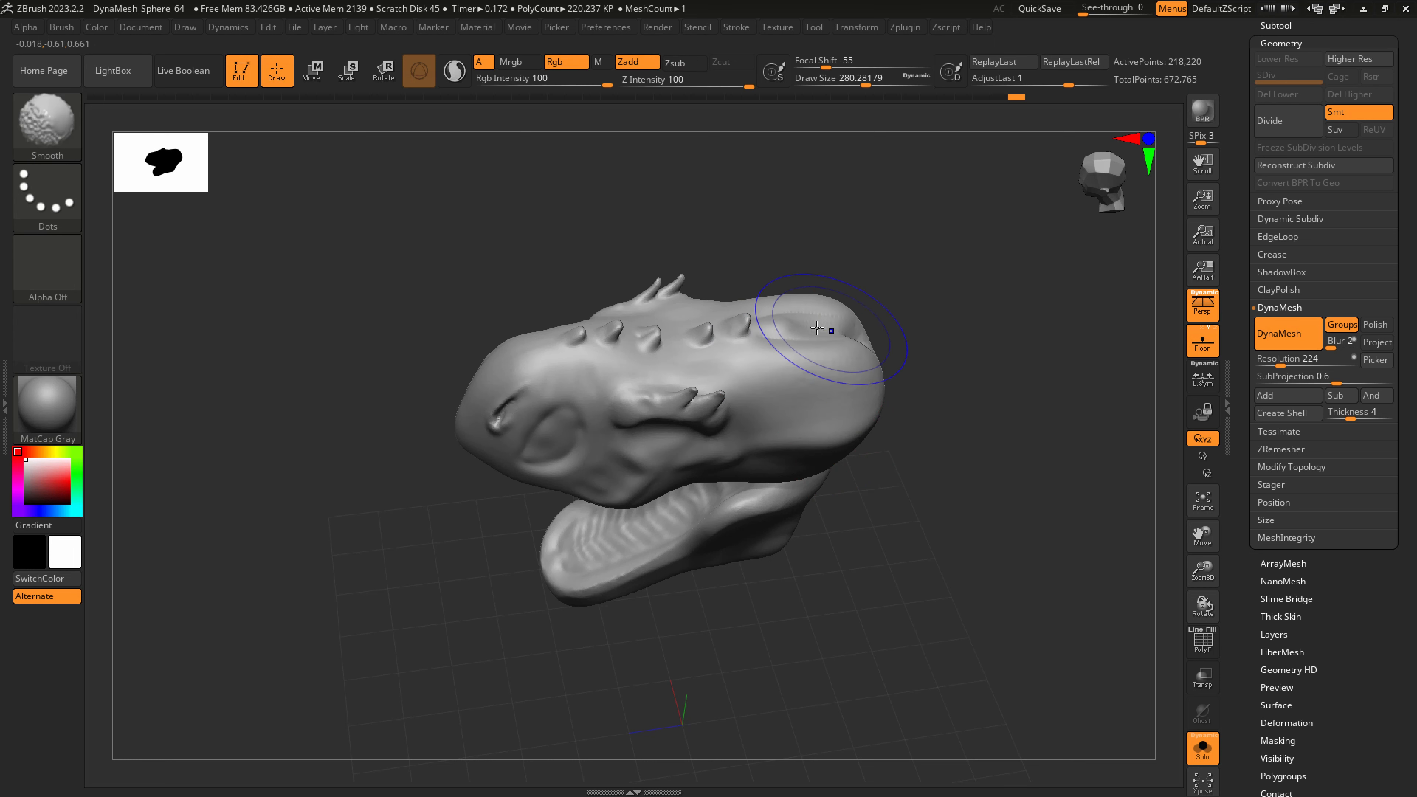
Reshape the rear underside of the head and the eye area with SnakeHook, reducing draw size to about 172
mouse_move(844, 412)
right_mouse_down()
mouse_move(822, 348)
mouse_move(869, 506)
right_mouse_up()
key("b")
key("s")
key("h")
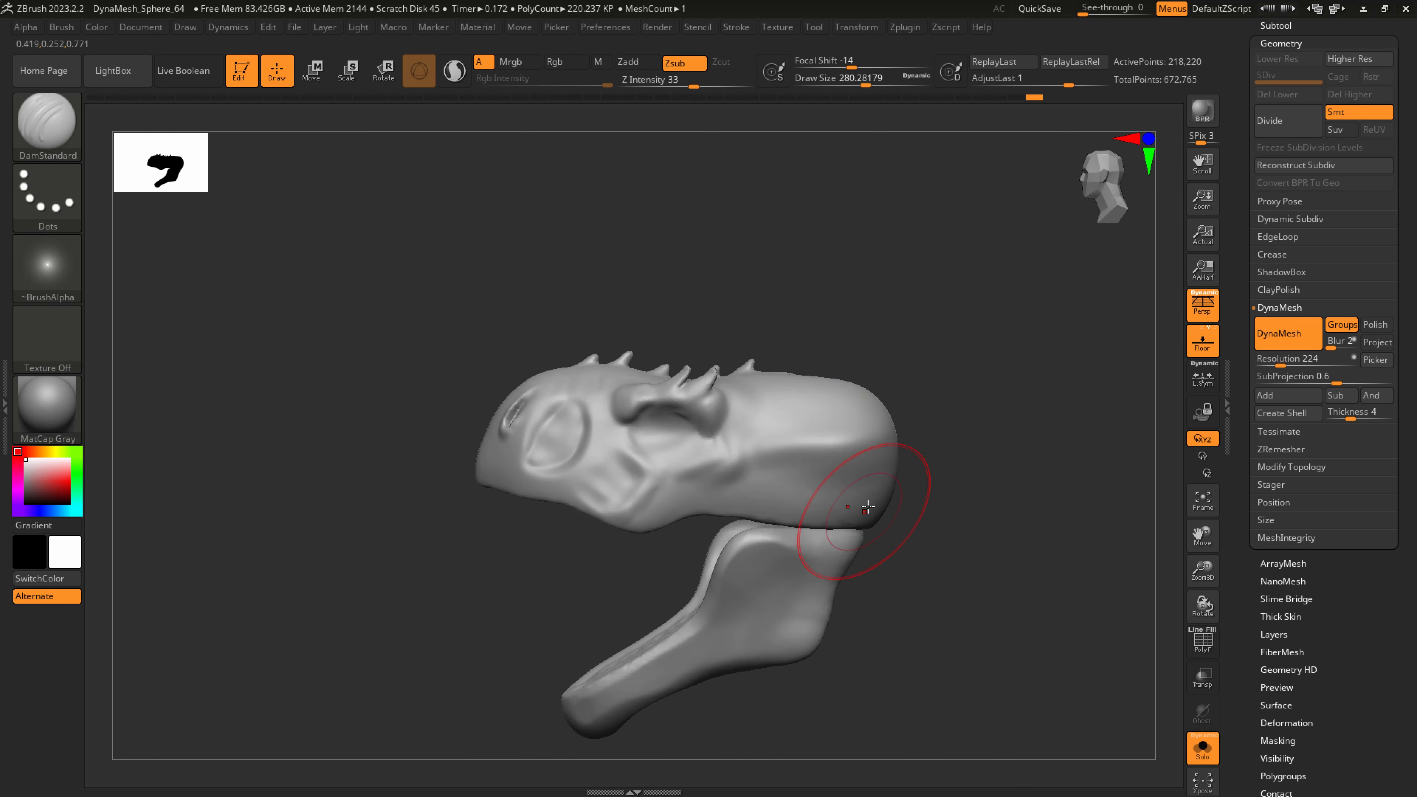
key("s")
mouse_move(770, 531)
left_mouse_down()
mouse_move(785, 530)
mouse_move(765, 507)
mouse_move(710, 484)
left_mouse_up()
key("s")
left_click_drag(729, 411, 642, 386)
key("s")
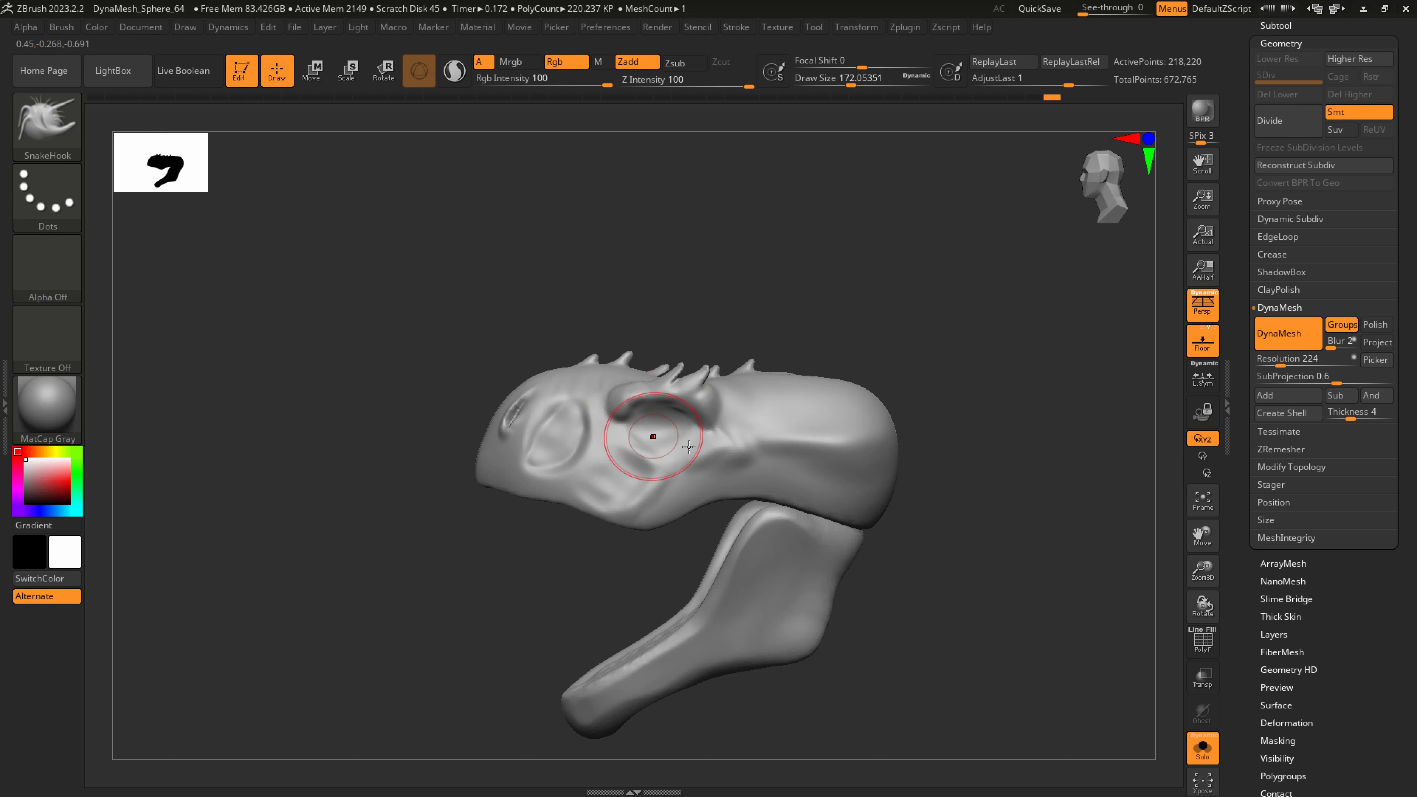
Show the whole dinosaur and mask a tongue-shaped area on the floor of the mouth at draw size about 90
right_click_drag(770, 540, 891, 582)
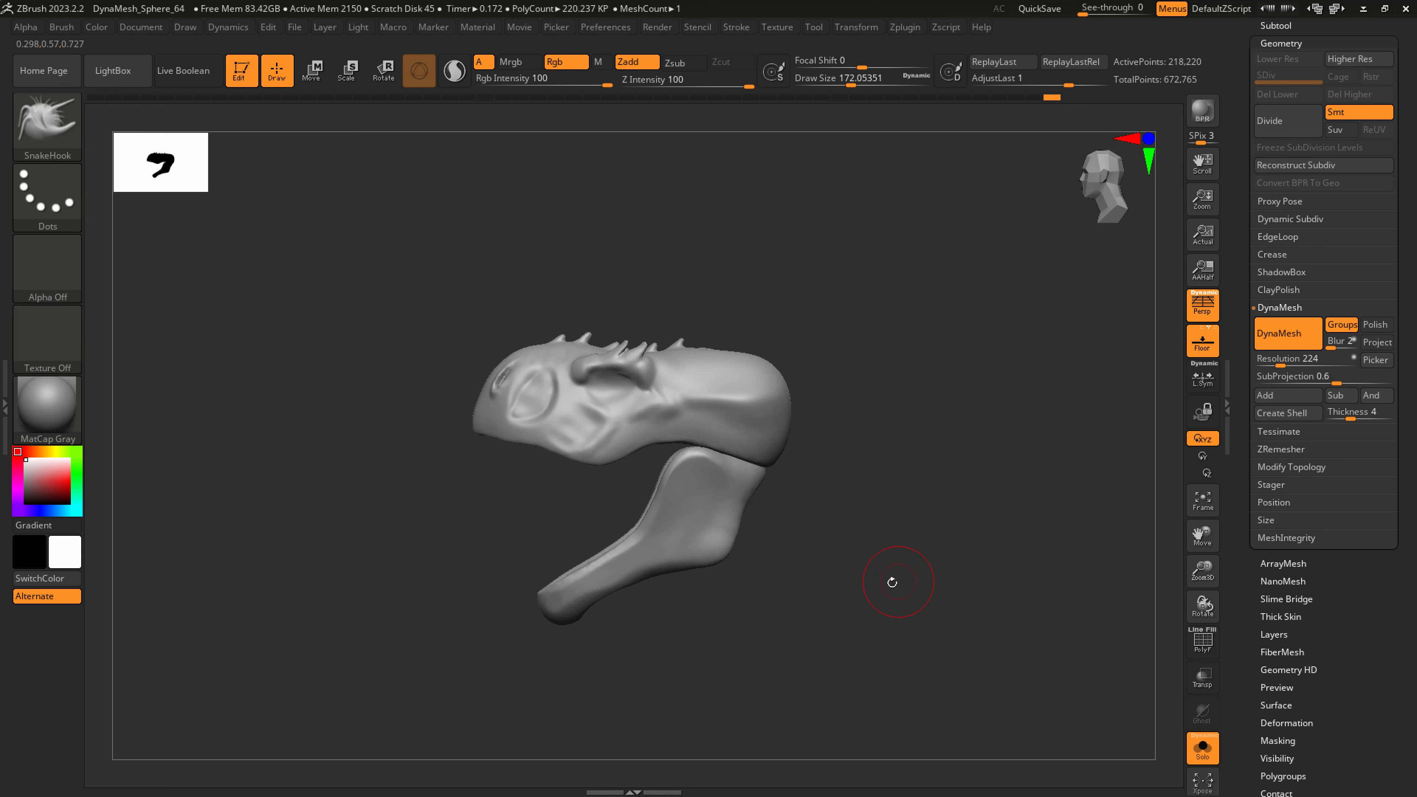
right_click_drag(744, 548, 814, 563)
left_click(1190, 751)
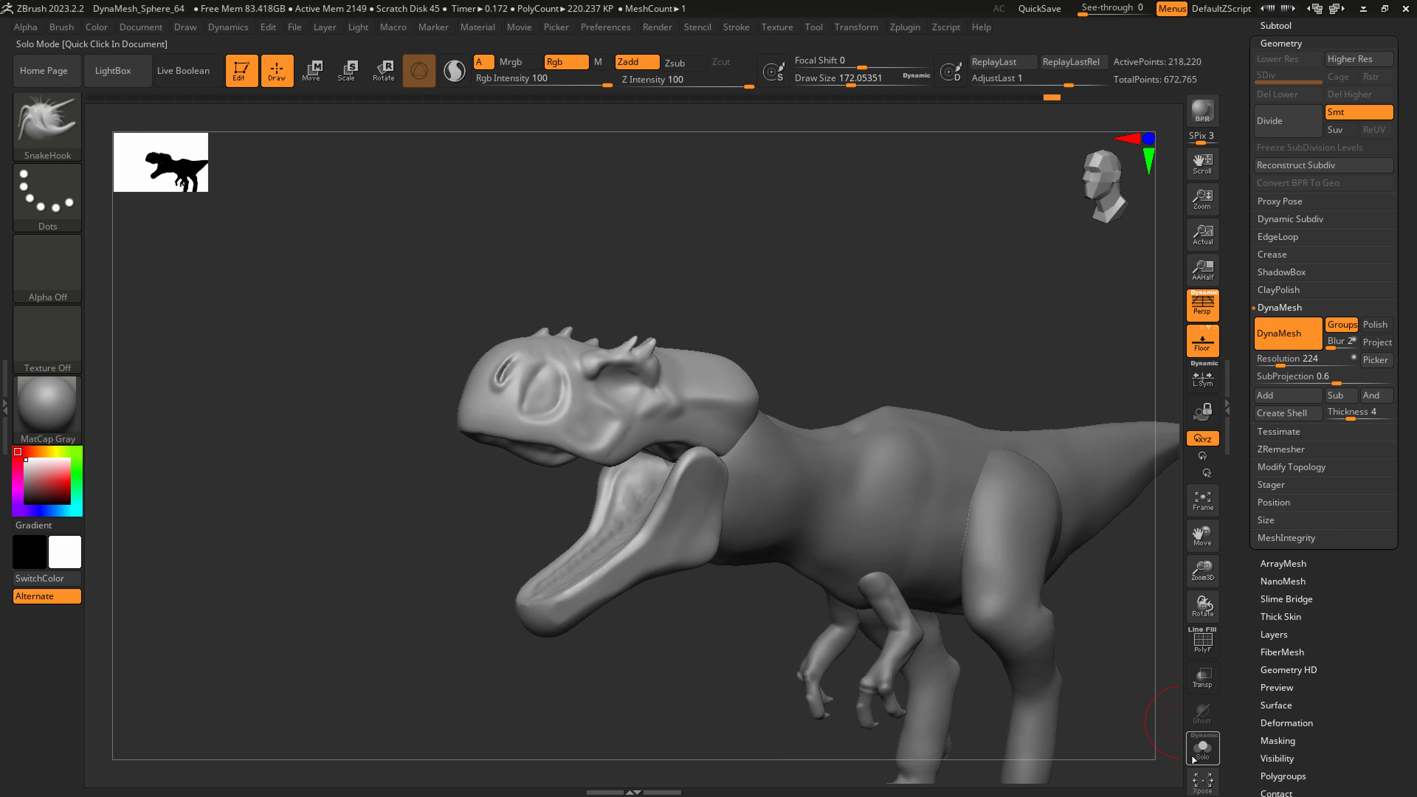
right_click_drag(585, 538, 672, 527)
key("s")
left_click_drag(635, 496, 620, 496)
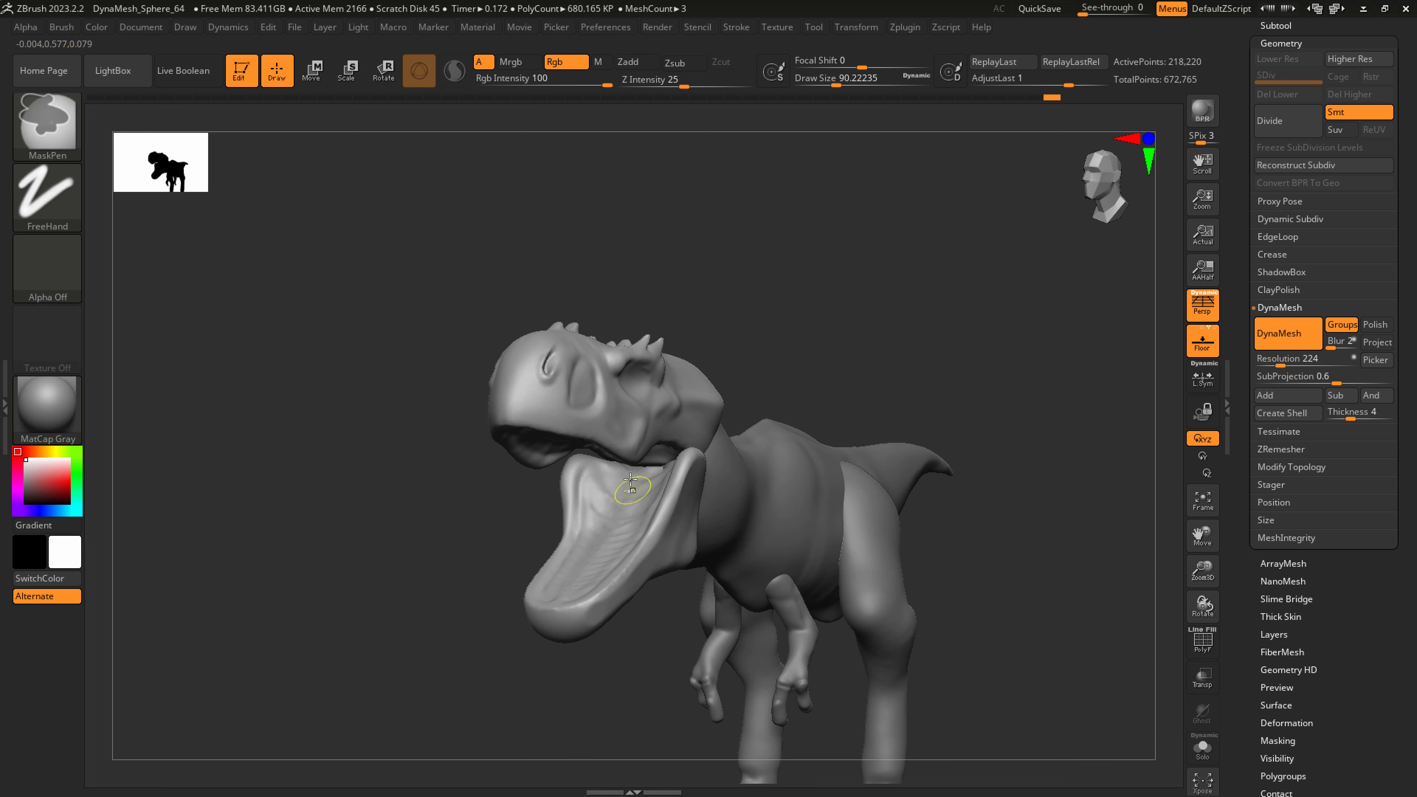
right_click_drag(623, 512, 645, 504)
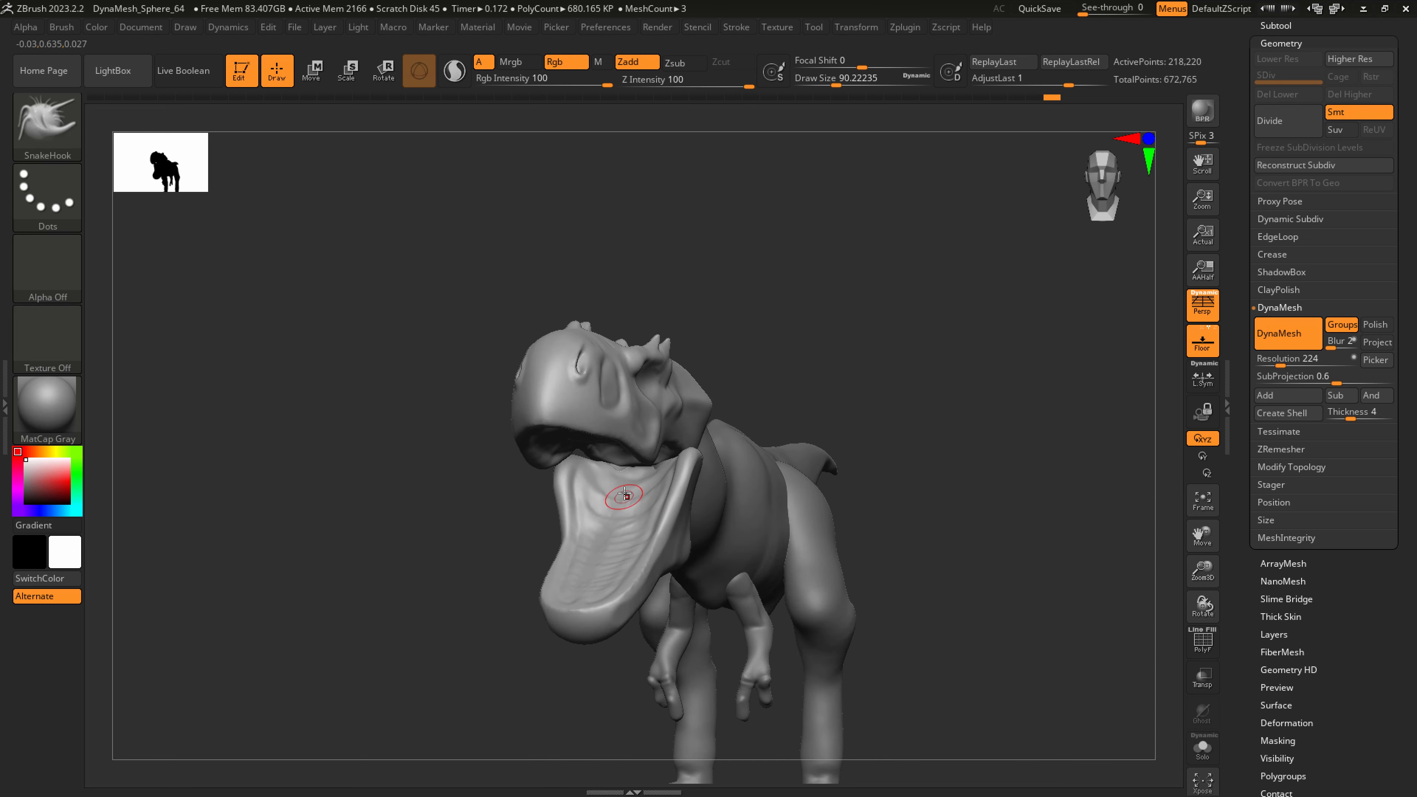
left_click_drag(636, 487, 618, 540, "ctrl")
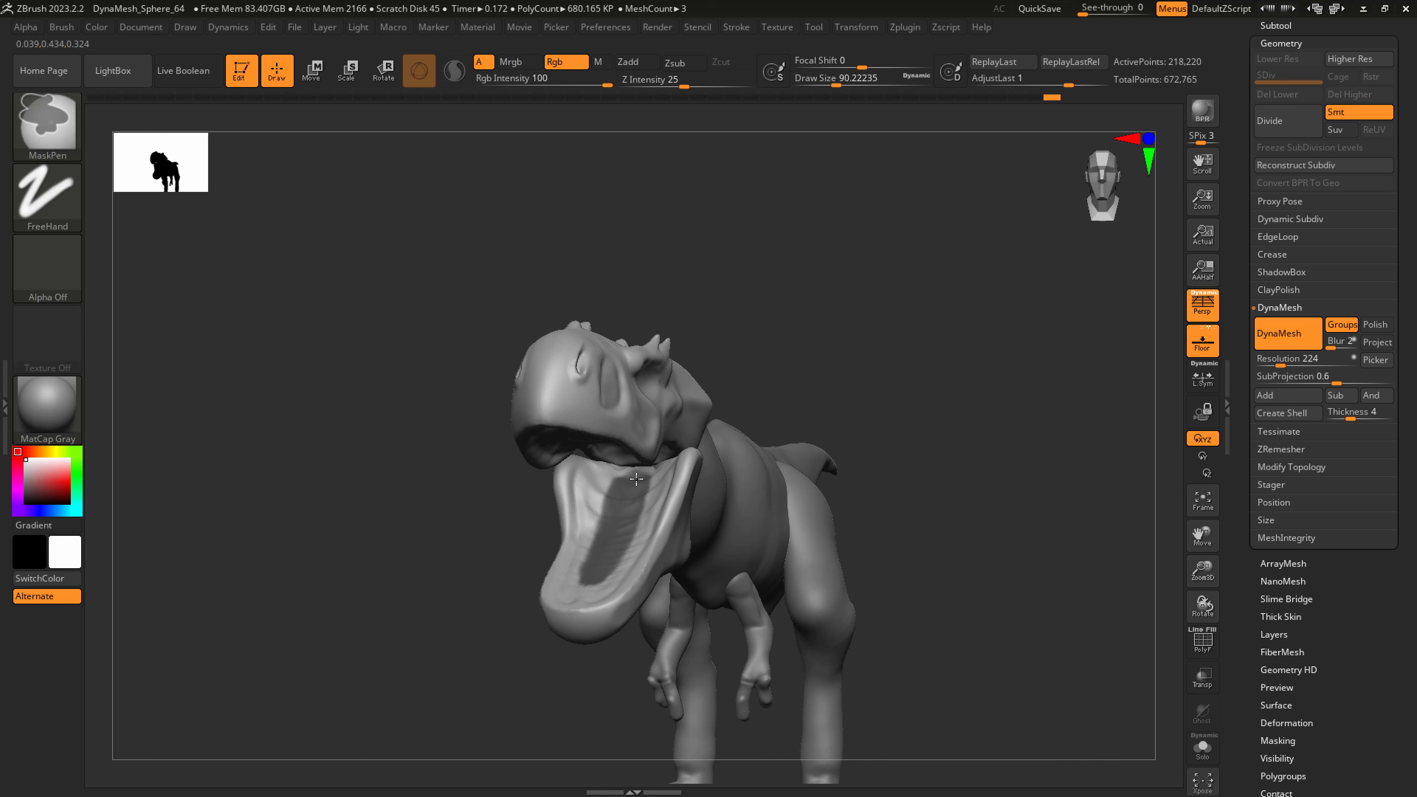
right_click_drag(636, 480, 653, 540, "shift")
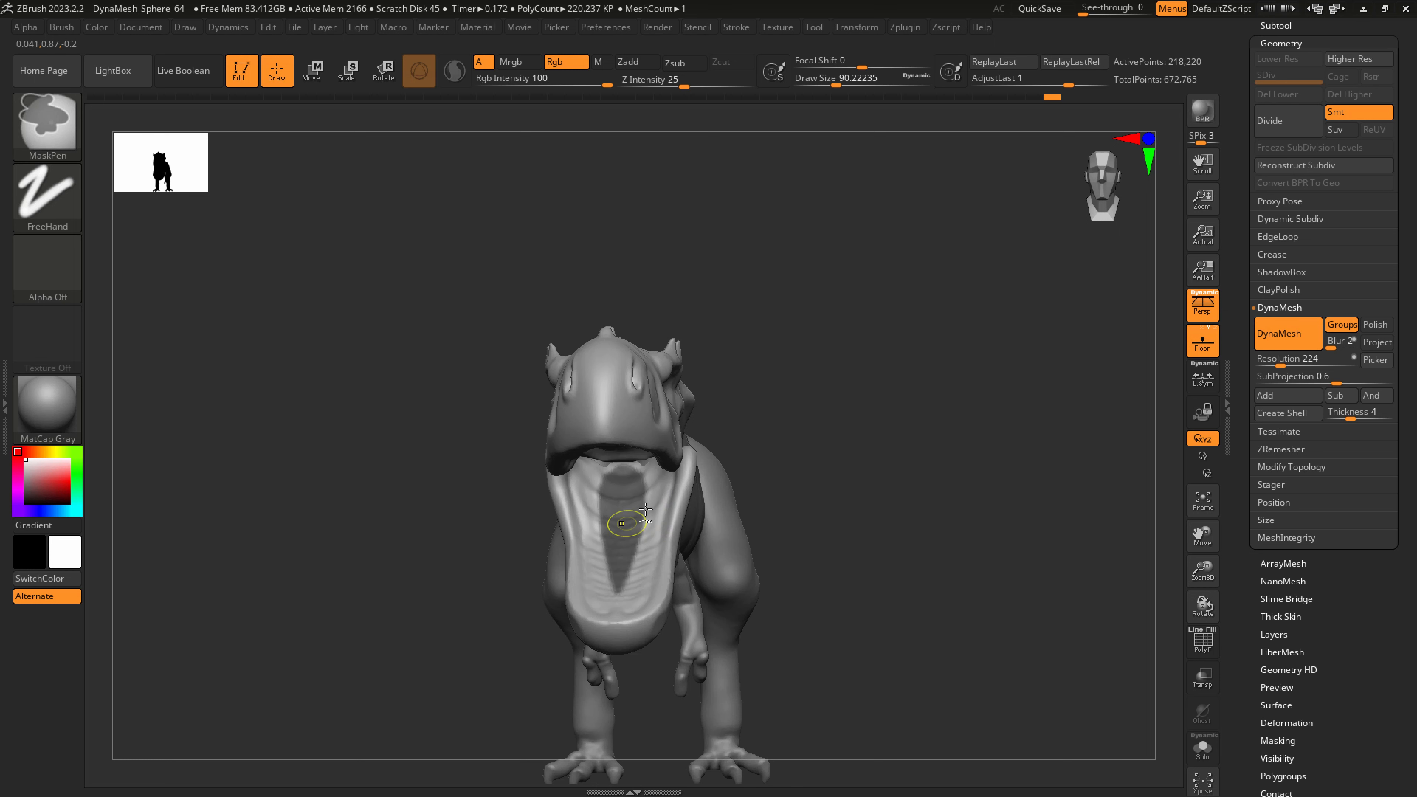
Extract the masked mouth area as a new subtool with a thickness of 0.02
left_click(1280, 30)
left_click_drag(1401, 376, 1402, 152)
left_click(1280, 596)
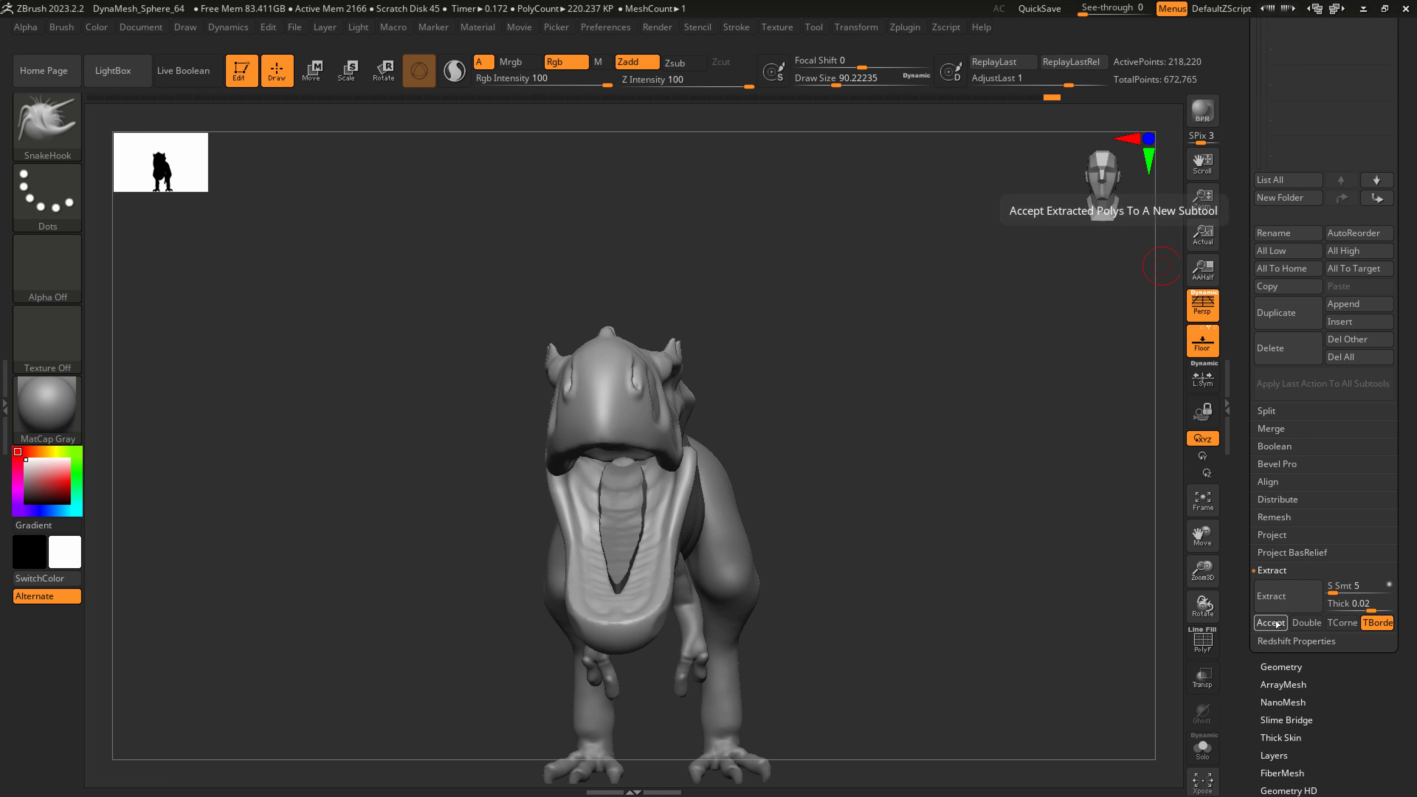
left_click(1271, 622)
Make the extracted tongue the active subtool and thicken it with the Inflate deformation
mouse_move(901, 649)
left_mouse_down()
mouse_move(705, 573)
mouse_move(649, 574)
mouse_move(619, 550)
left_mouse_up()
key("s")
left_click_drag(1338, 713, 1331, 574)
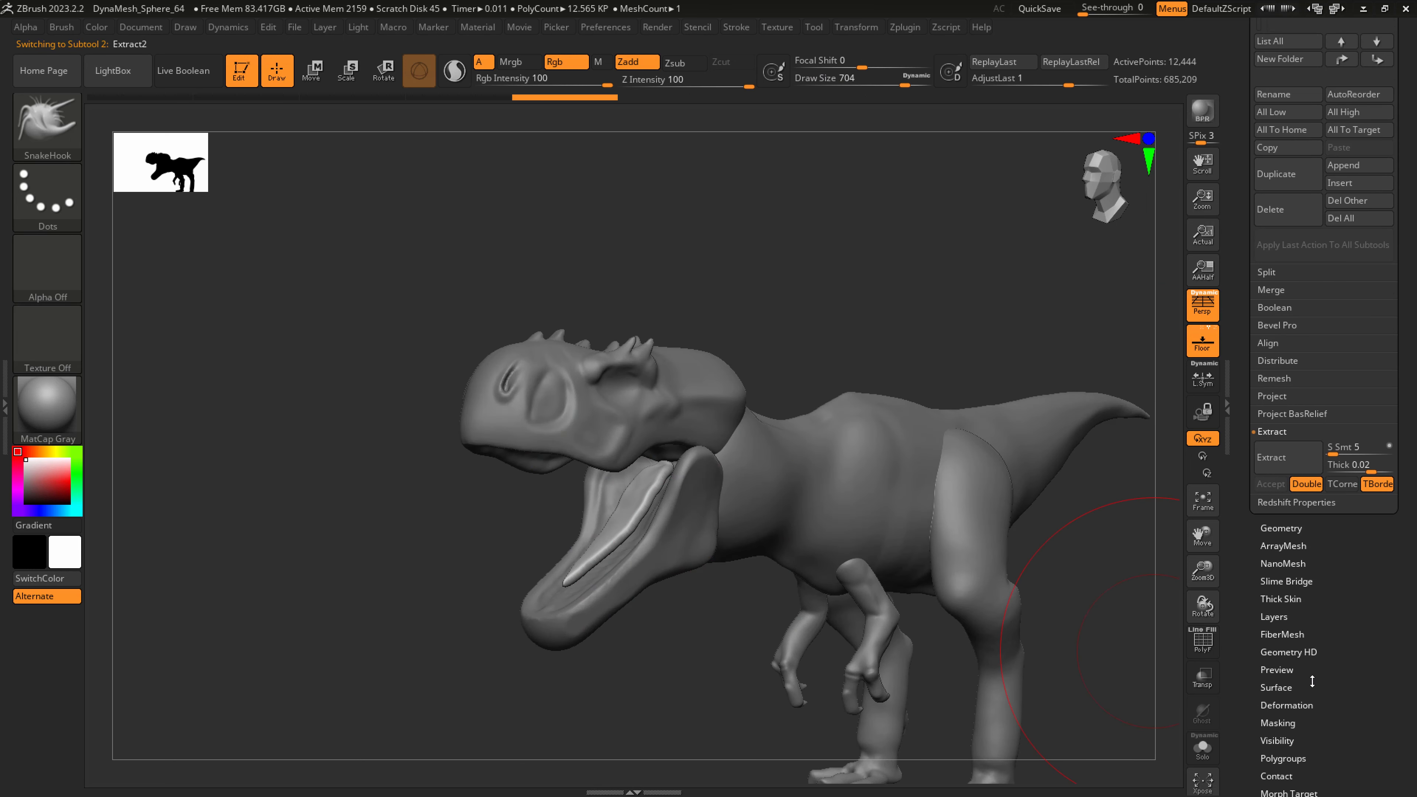
left_click(1284, 702)
left_click_drag(1325, 640, 1351, 642)
Pull the tongue up from the lower jaw with SnakeHook at draw size about 476 and DynaMesh it at resolution 128
key("s")
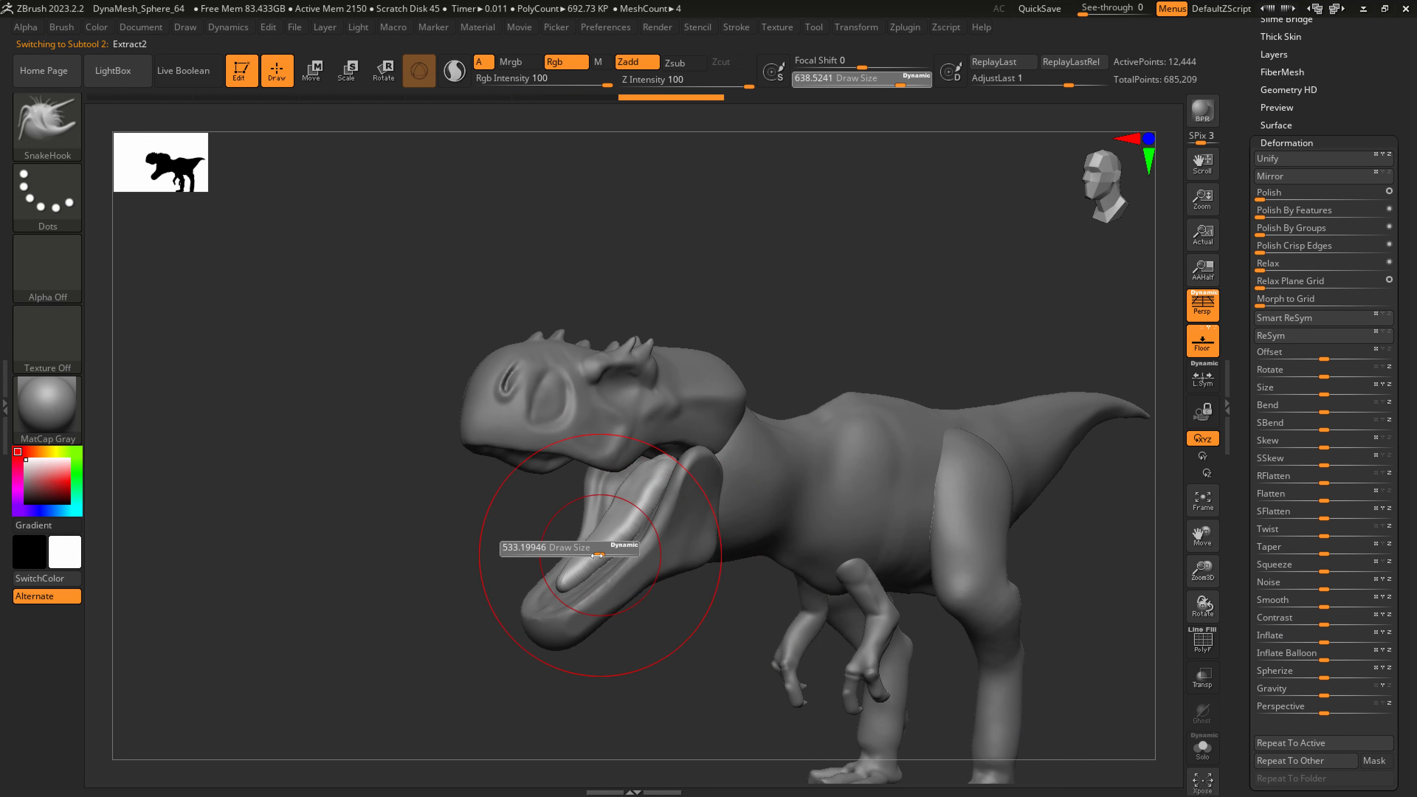
mouse_move(600, 549)
left_mouse_down()
mouse_move(577, 549)
mouse_move(583, 517)
mouse_move(627, 472)
left_mouse_up()
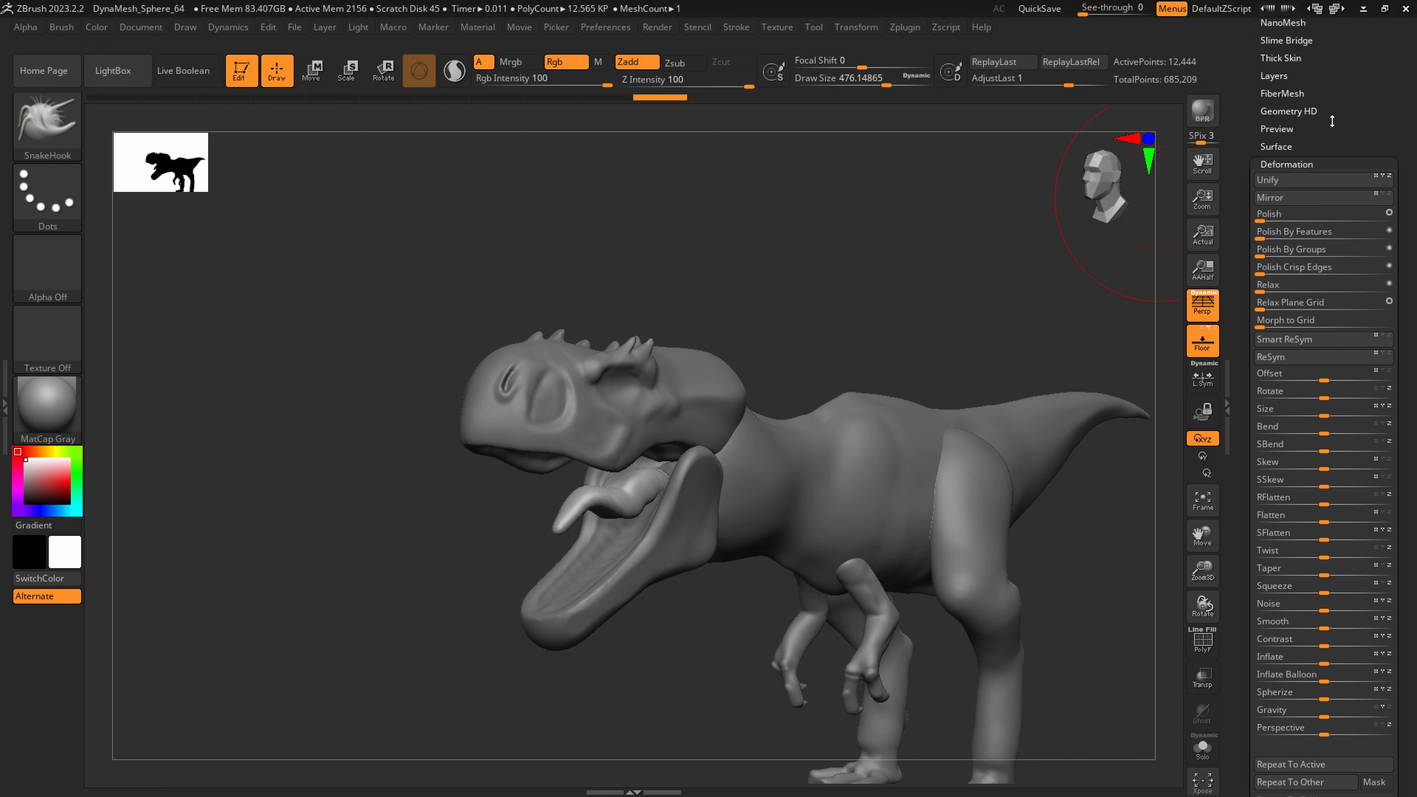
scroll(1284, 35, "up", 3)
left_click(1282, 36)
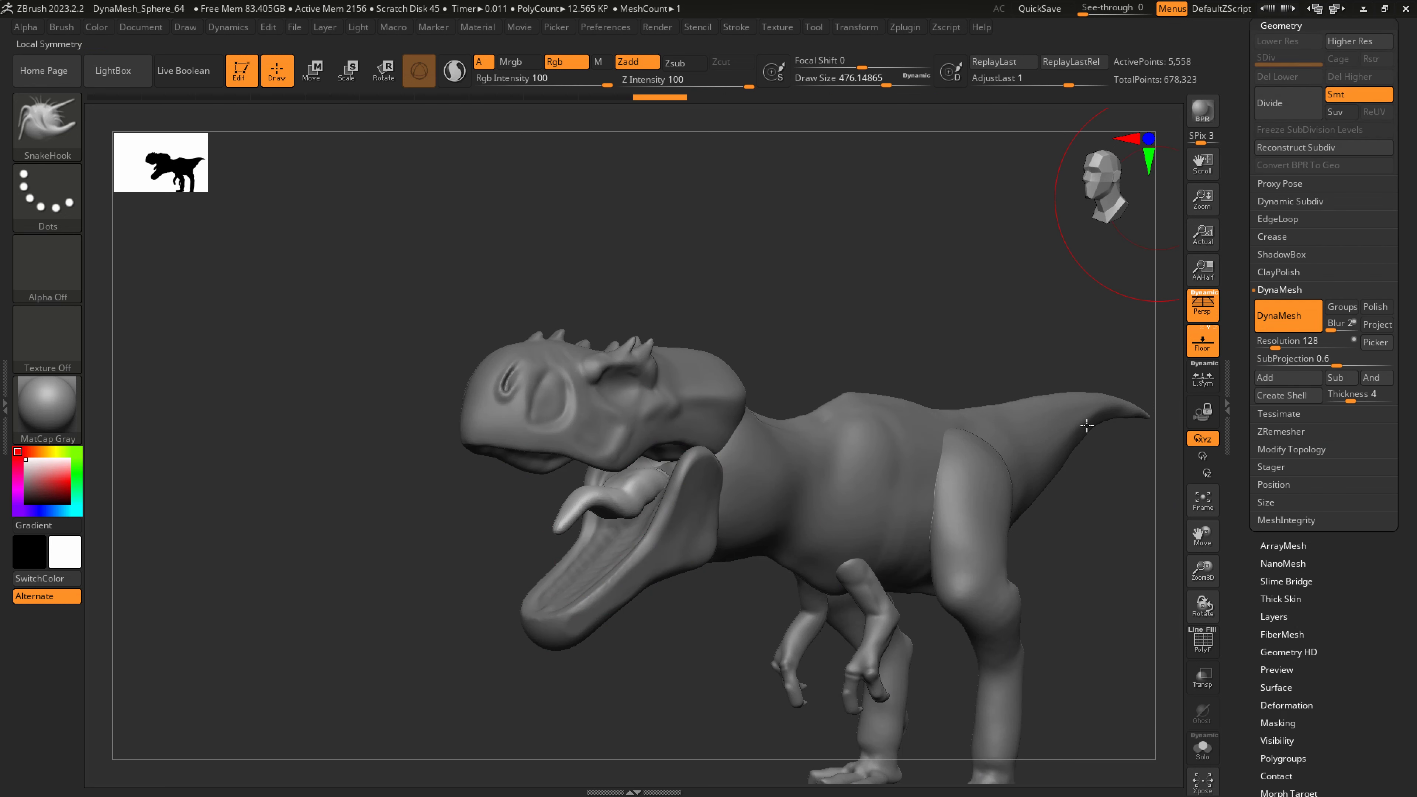
Refine the tongue's curve and tip with SnakeHook at draw size about 202 and smooth the tip
right_click_drag(662, 506, 647, 531, "ctrl")
key("s")
left_click_drag(639, 533, 610, 547)
left_click_drag(629, 508, 641, 525)
right_click_drag(640, 524, 597, 550)
mouse_move(626, 518)
left_mouse_down()
mouse_move(635, 537)
mouse_move(572, 512)
left_mouse_up()
key("s")
left_click_drag(574, 509, 573, 509)
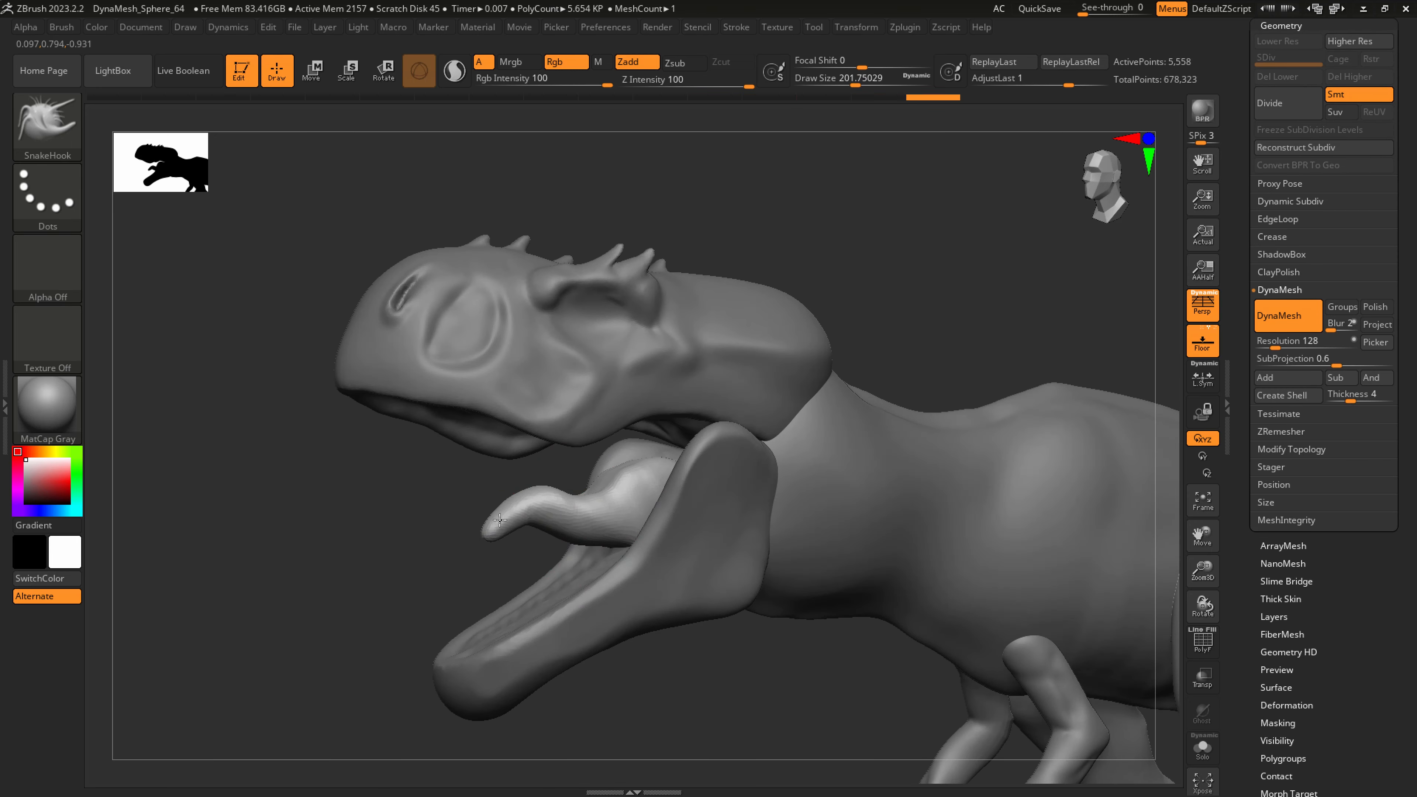
key("shift")
mouse_move(509, 542)
left_mouse_down("shift")
mouse_move(502, 516)
mouse_move(580, 502)
left_mouse_up("shift")
Adjust the tongue's base and underside with SnakeHook and isolate the tongue in the view
right_click_drag(613, 494, 666, 480)
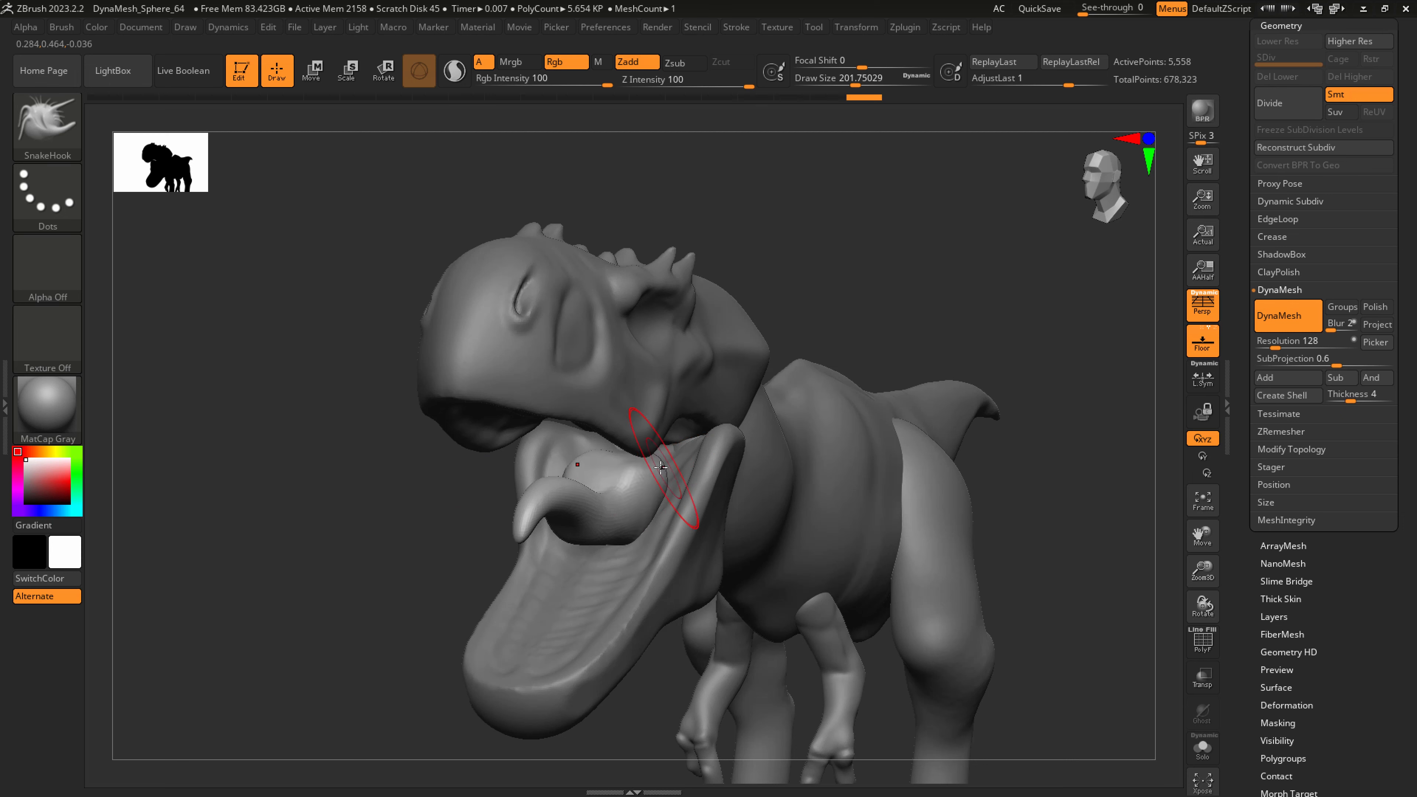
right_click_drag(671, 455, 558, 447)
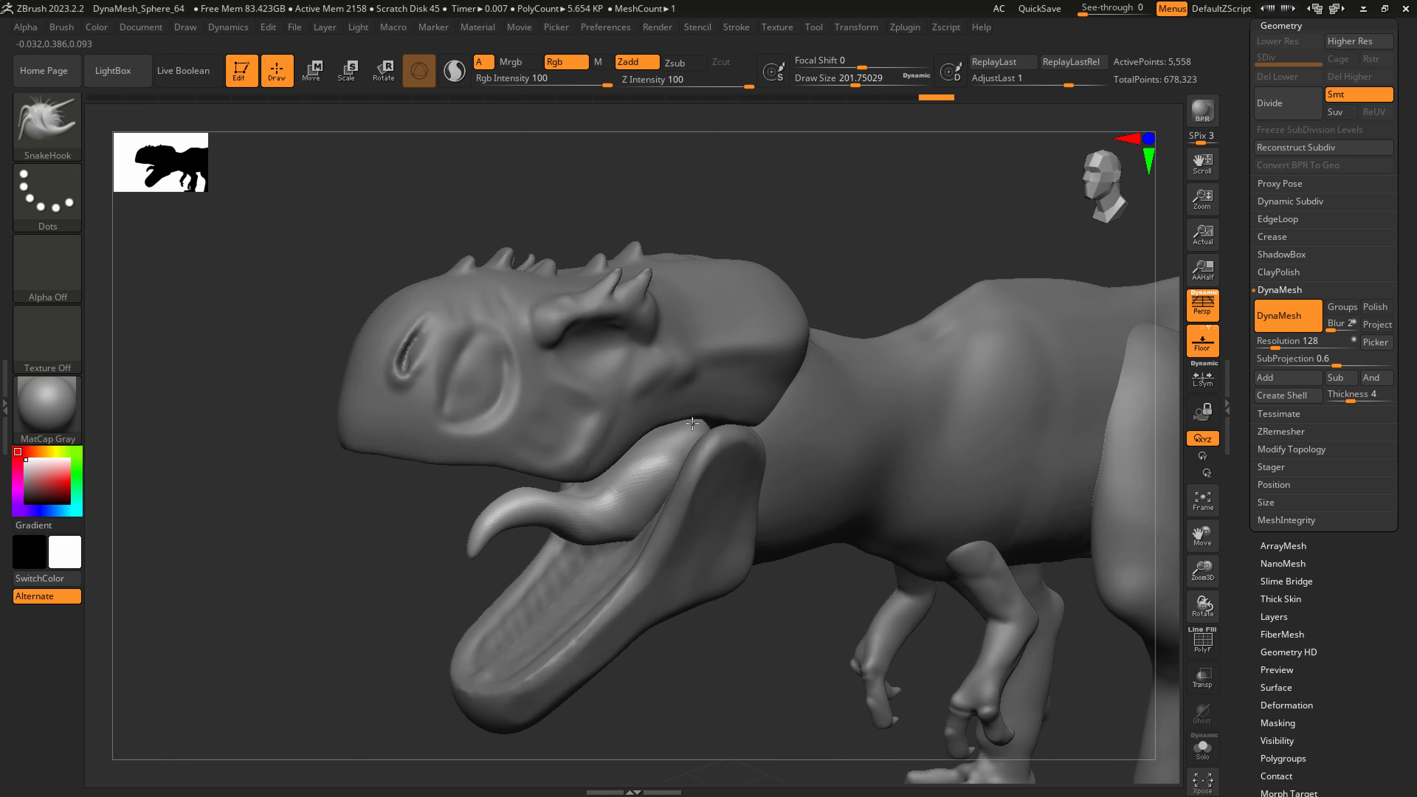
left_click_drag(627, 525, 652, 522)
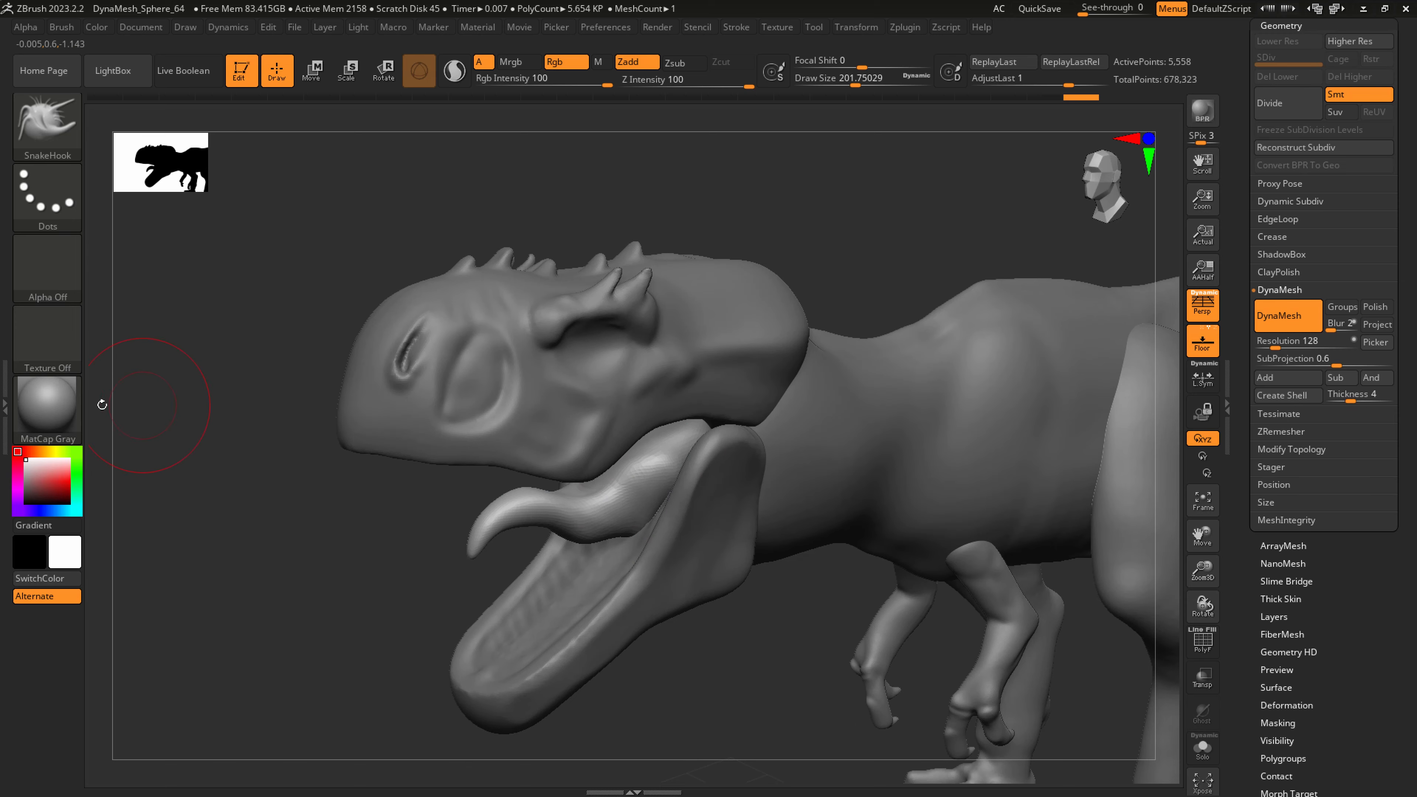
left_click(46, 408)
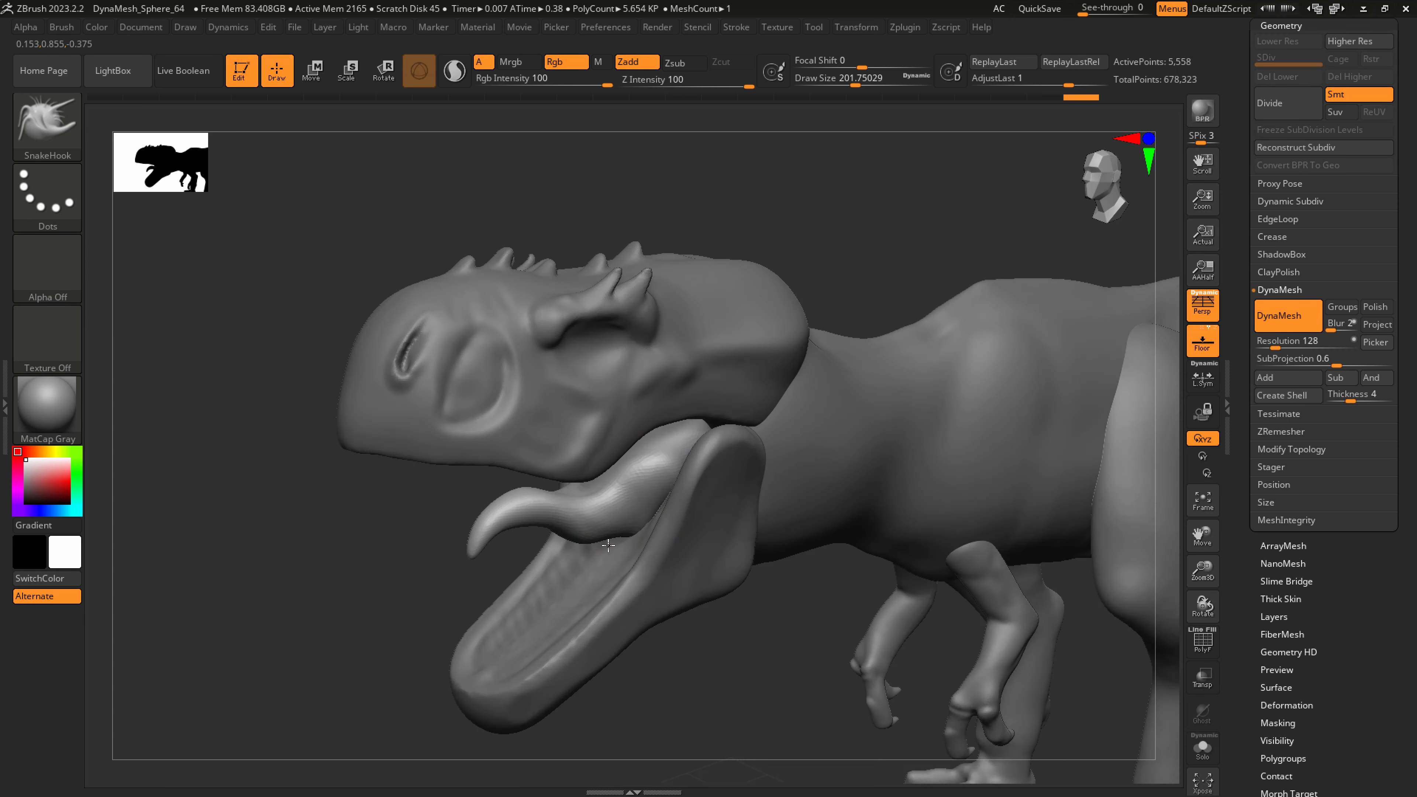
right_click_drag(610, 548, 632, 528)
mouse_move(619, 527)
left_mouse_down()
mouse_move(612, 546)
mouse_move(682, 505)
left_mouse_up()
left_click(1207, 752)
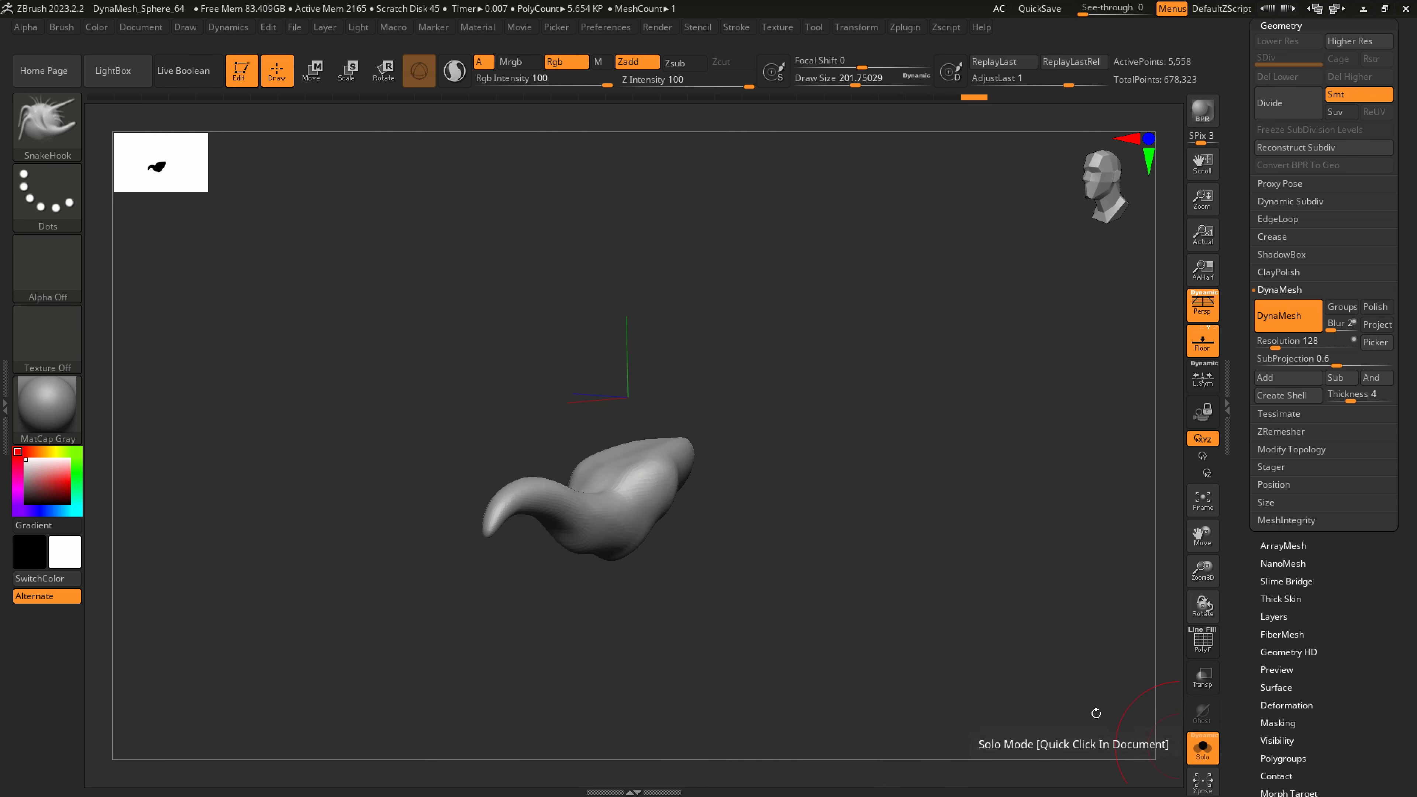
Carve a groove along the middle of the tongue with DamStandard at draw size about 87 and smooth it
right_click_drag(704, 578, 764, 606)
key("b")
key("d")
key("s")
key("s")
left_click_drag(602, 474, 587, 474)
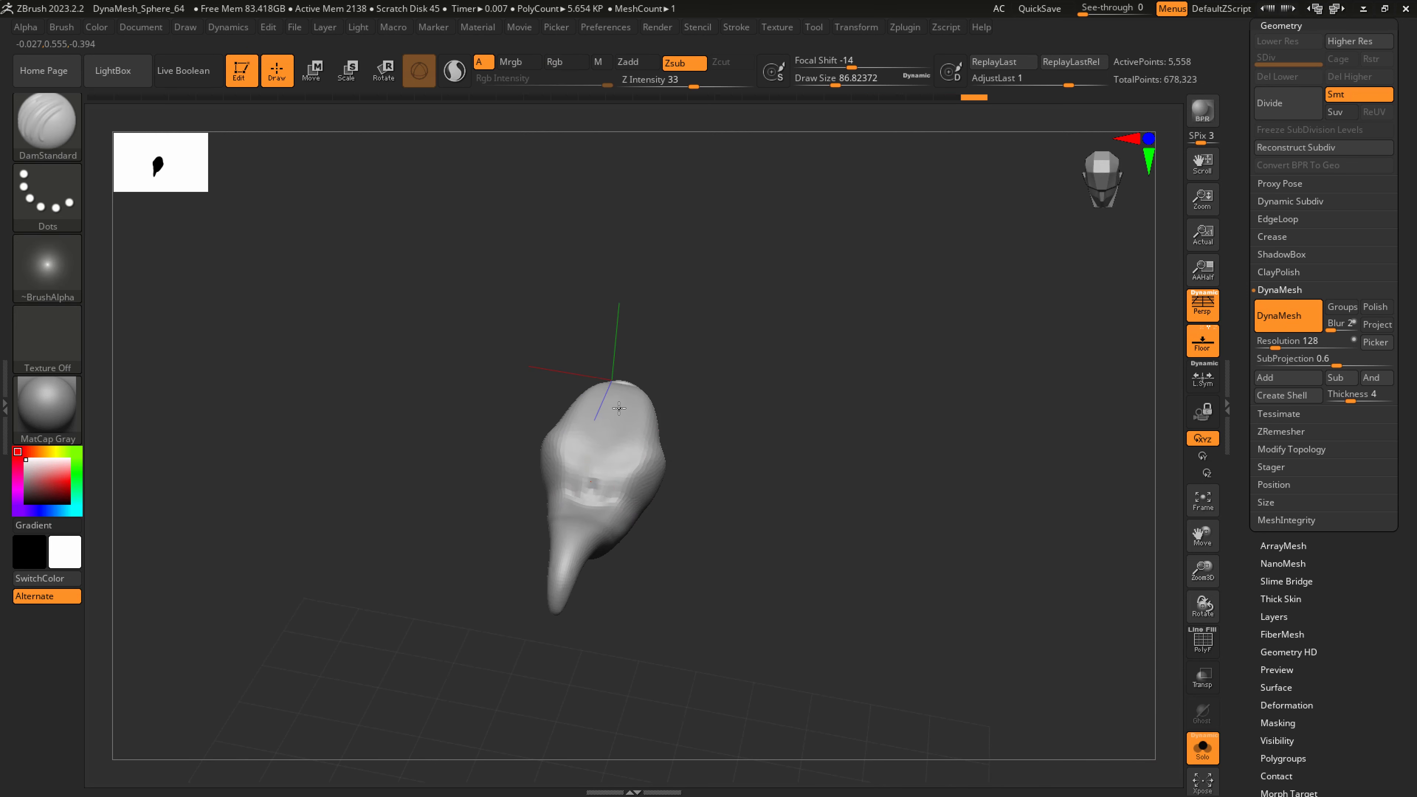
left_click_drag(613, 385, 586, 491)
key("shift")
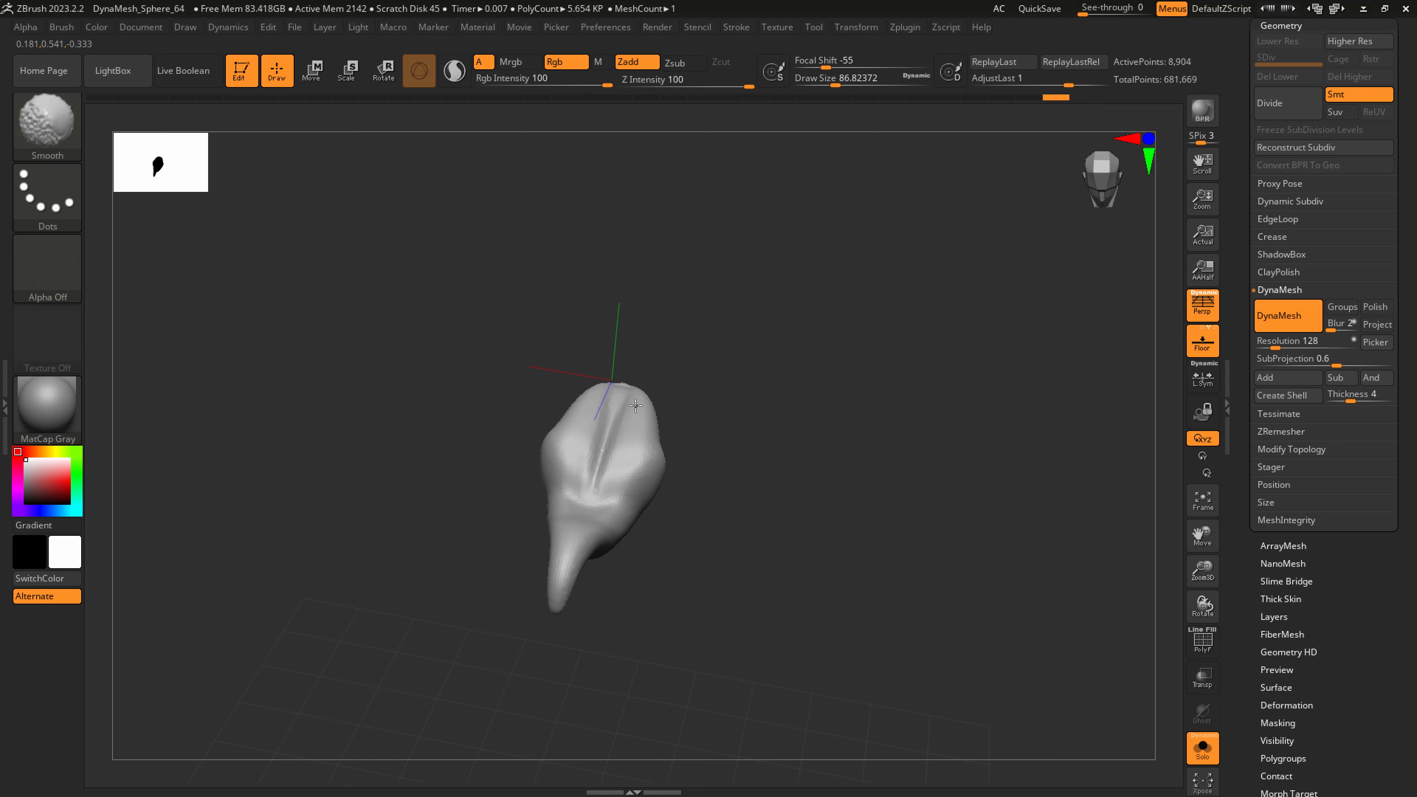
right_click_drag(669, 454, 562, 434, "ctrl")
right_click_drag(767, 434, 710, 406)
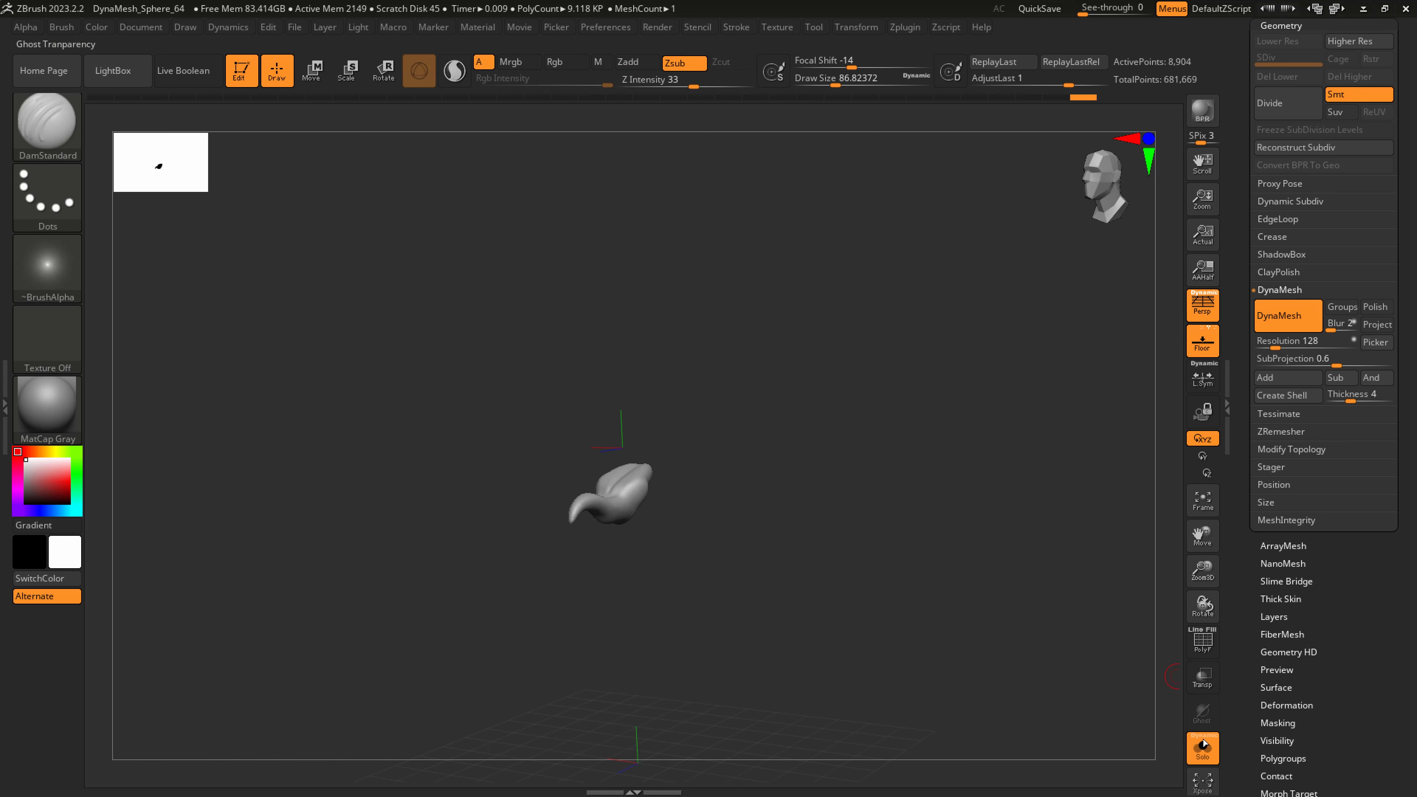
Show all subtools again, make the limbs subtool active, and mask the legs so only the arms stay editable
left_click(1204, 747)
right_click_drag(947, 610, 899, 647)
left_click(925, 651, "alt")
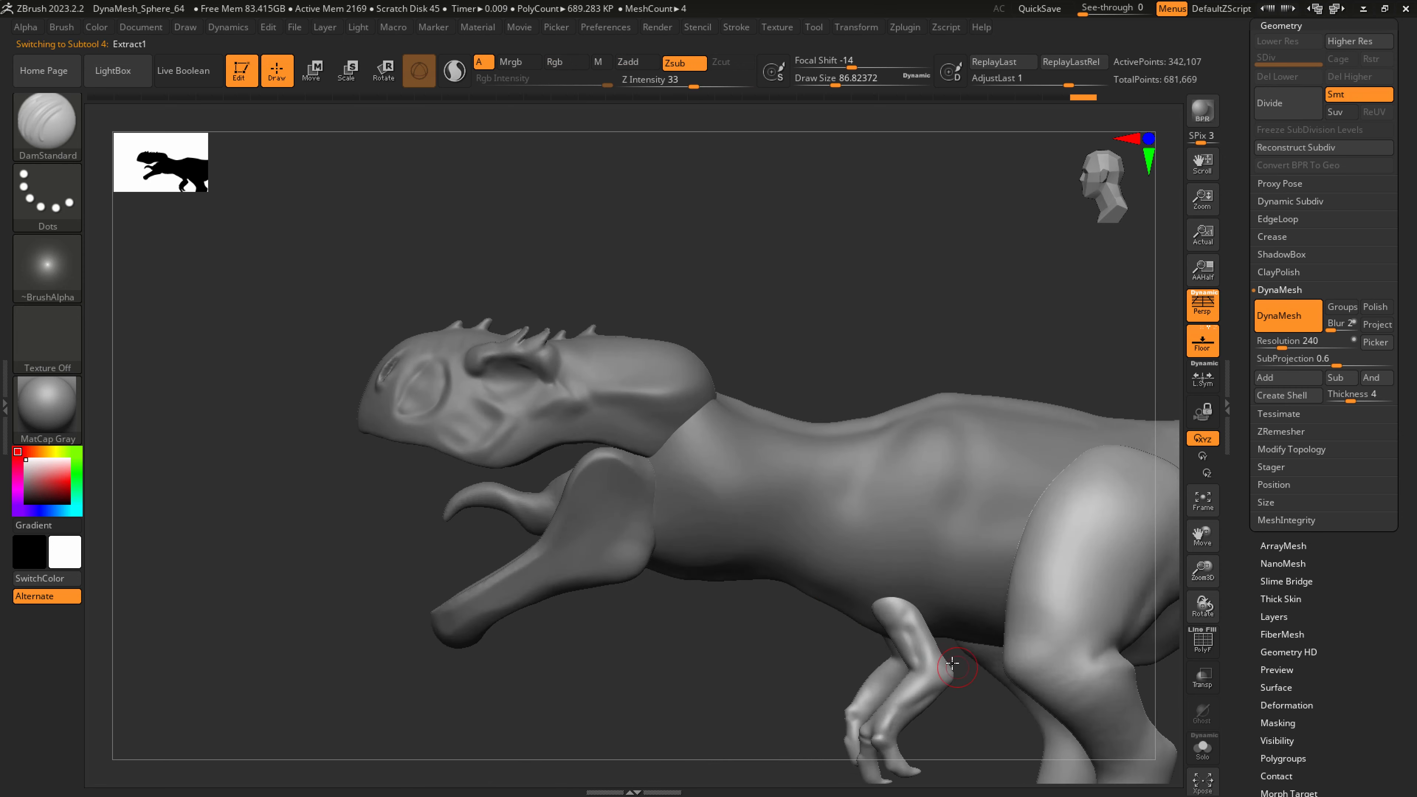
right_click_drag(977, 685, 876, 550, "alt")
right_click_drag(730, 639, 821, 606, "ctrl")
left_click_drag(638, 708, 866, 394, "ctrl")
left_click(729, 493, "ctrl")
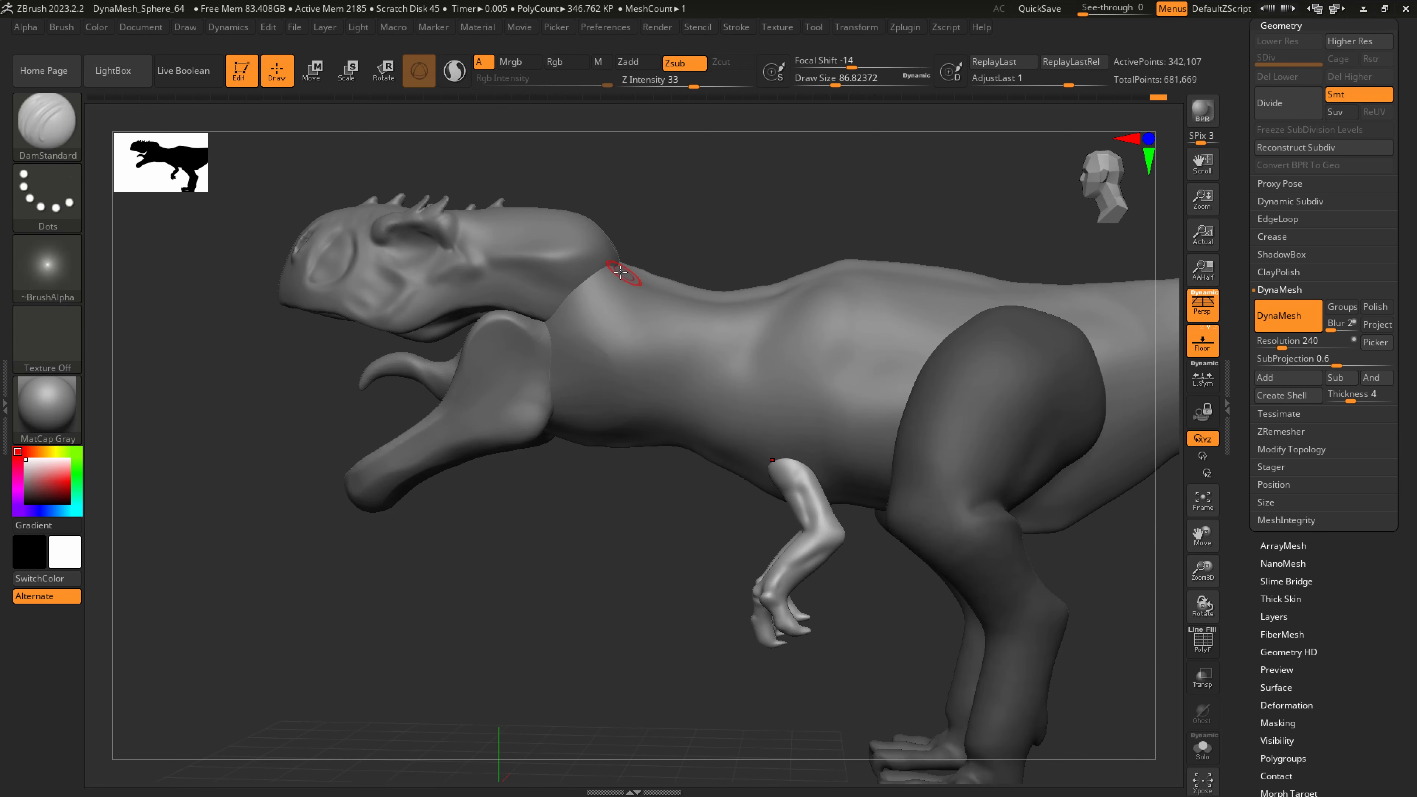
Reposition the unmasked arms against the chest with the Move gizmo and clear the mask
left_click(314, 71)
right_click_drag(772, 550, 837, 537)
left_click_drag(836, 538, 820, 550)
right_click_drag(820, 550, 866, 546)
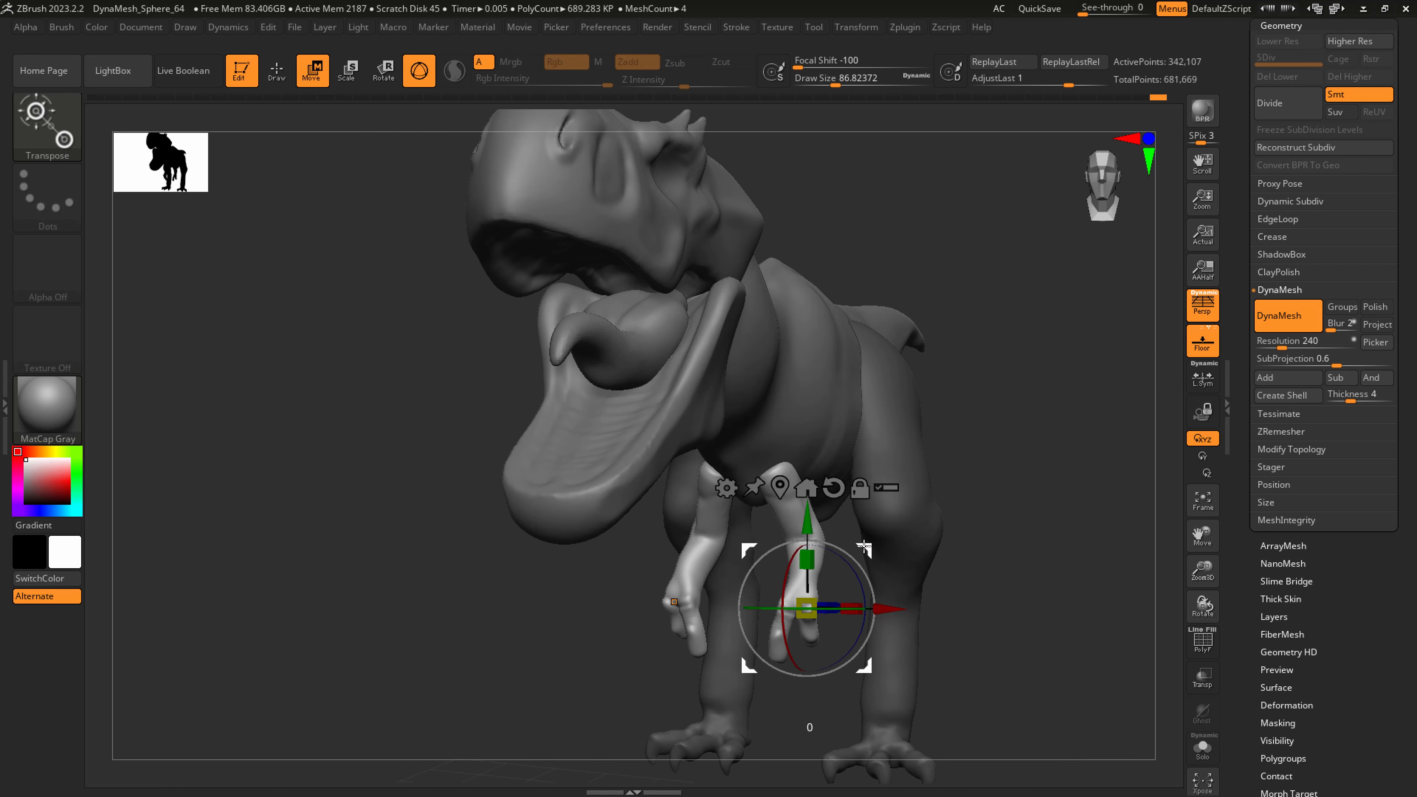
left_click_drag(867, 547, 876, 548)
left_click(1002, 609, "ctrl")
Make the body the active subtool, DynaMesh it at resolution 128, and set the draw size to about 187
key("q")
left_click(800, 410, "alt")
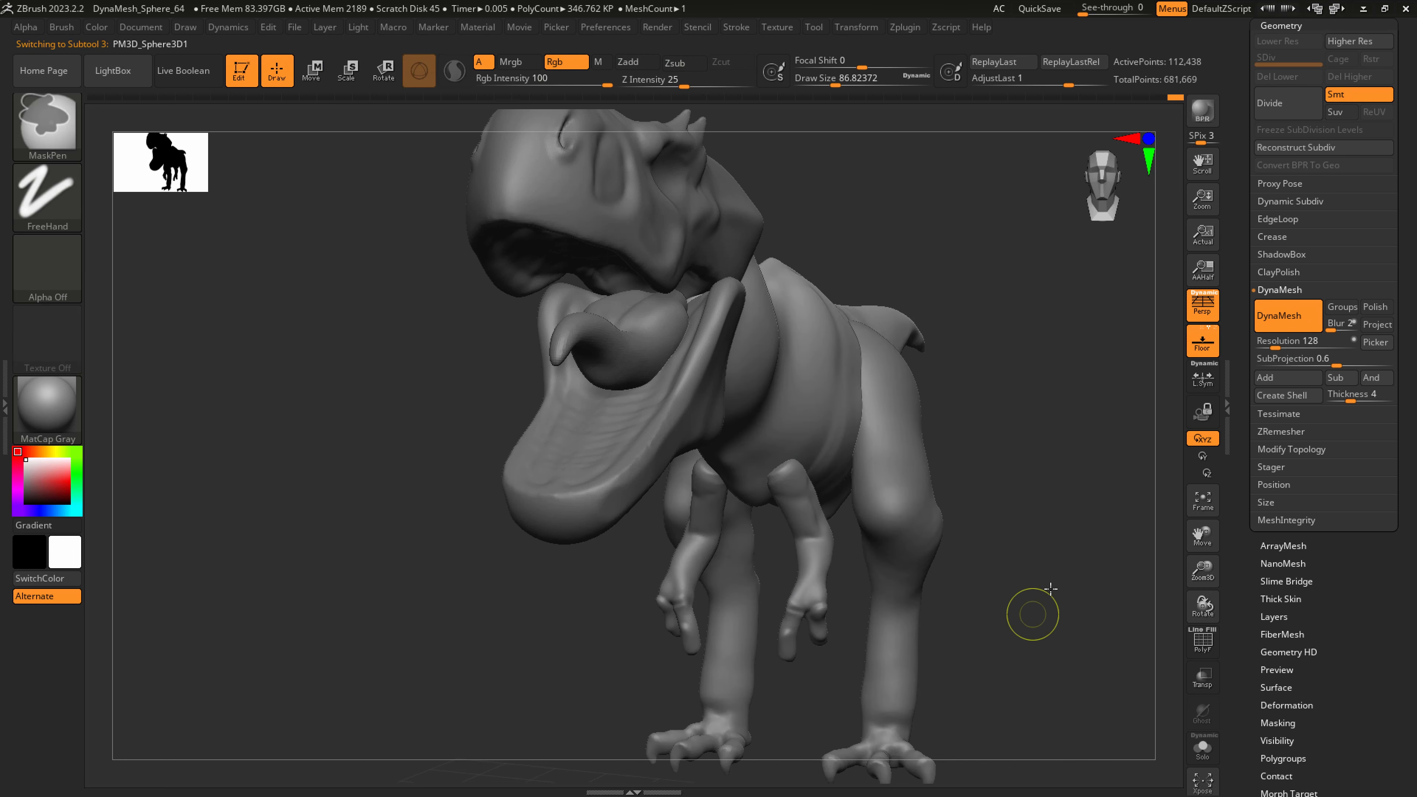
left_click_drag(1035, 613, 1059, 572, "ctrl")
key("s")
left_click_drag(785, 473, 802, 473)
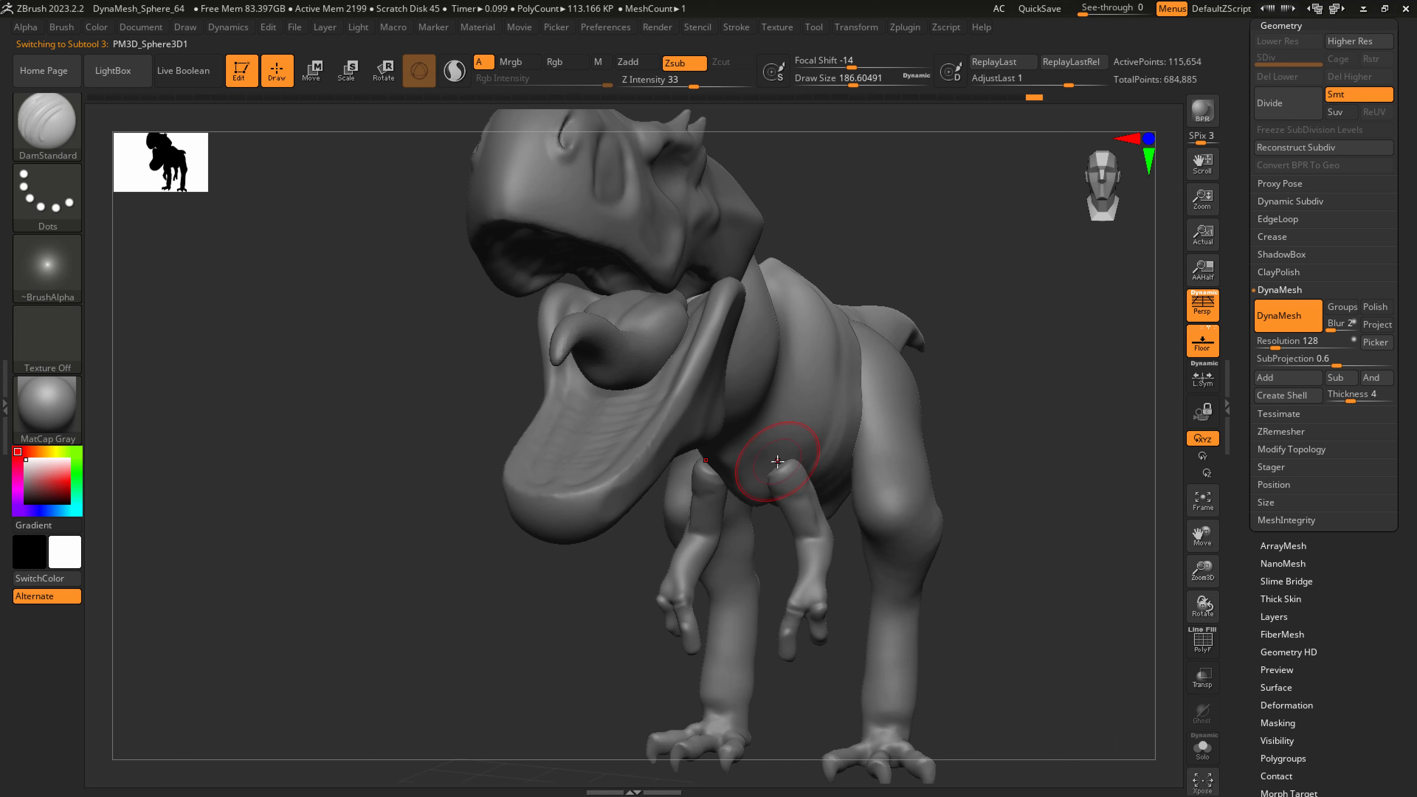
Sculpt raised muscle forms along the neck and shoulder with the Standard brush at draw sizes of about 187 and 101, and smooth them
key("b")
key("h")
key("p")
key("b")
key("m")
key("t")
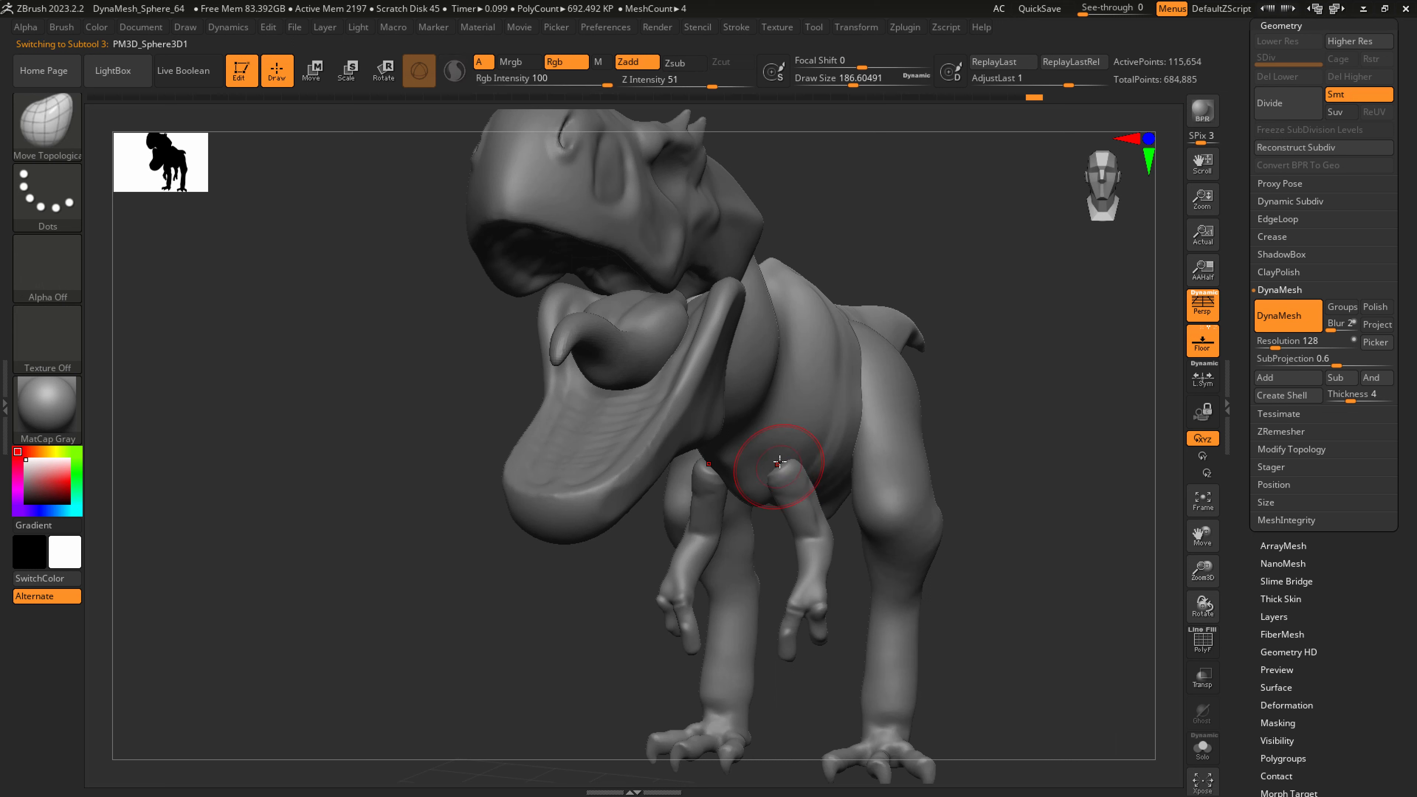
key("b")
key("s")
key("h")
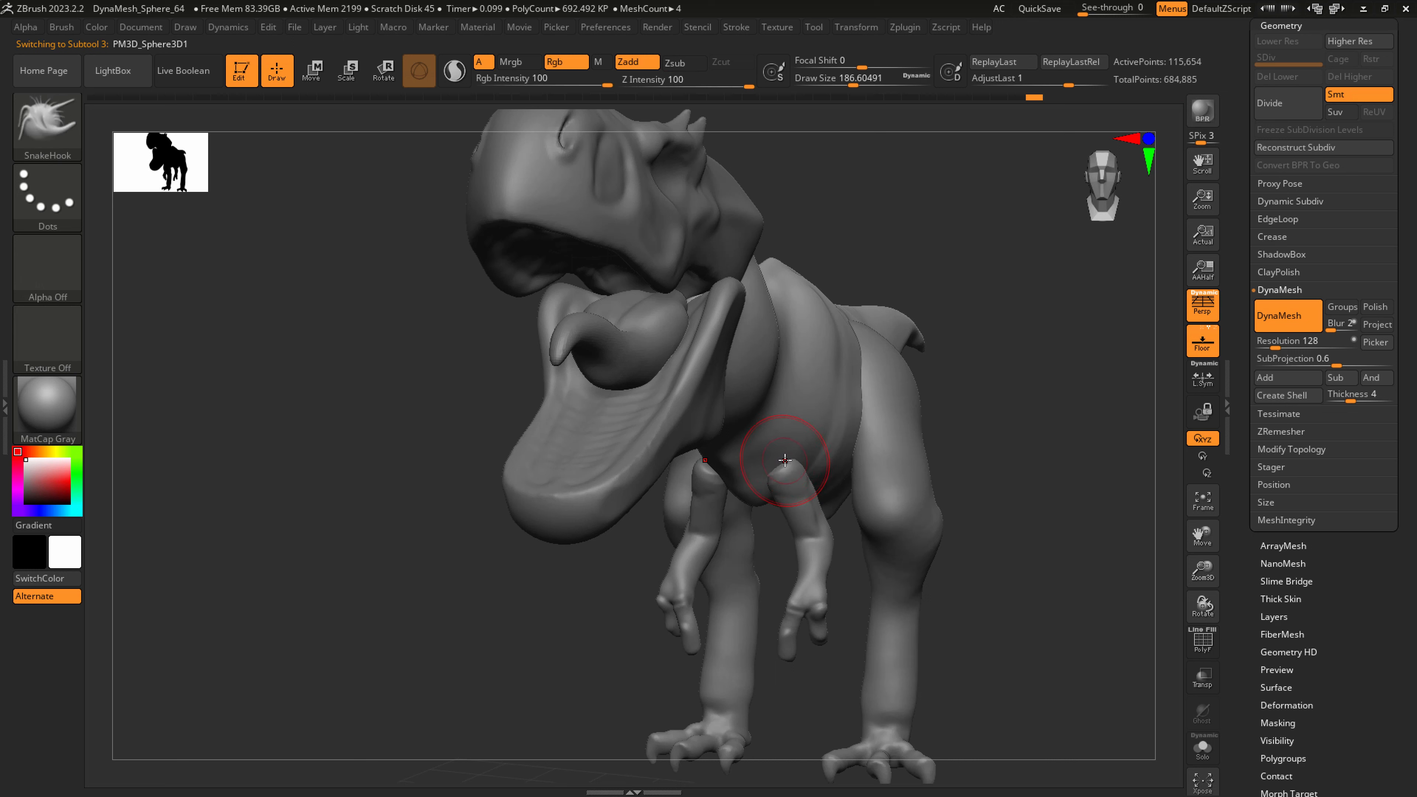
mouse_move(800, 472)
right_mouse_down()
mouse_move(868, 444)
mouse_move(810, 427)
mouse_move(825, 418)
right_mouse_up()
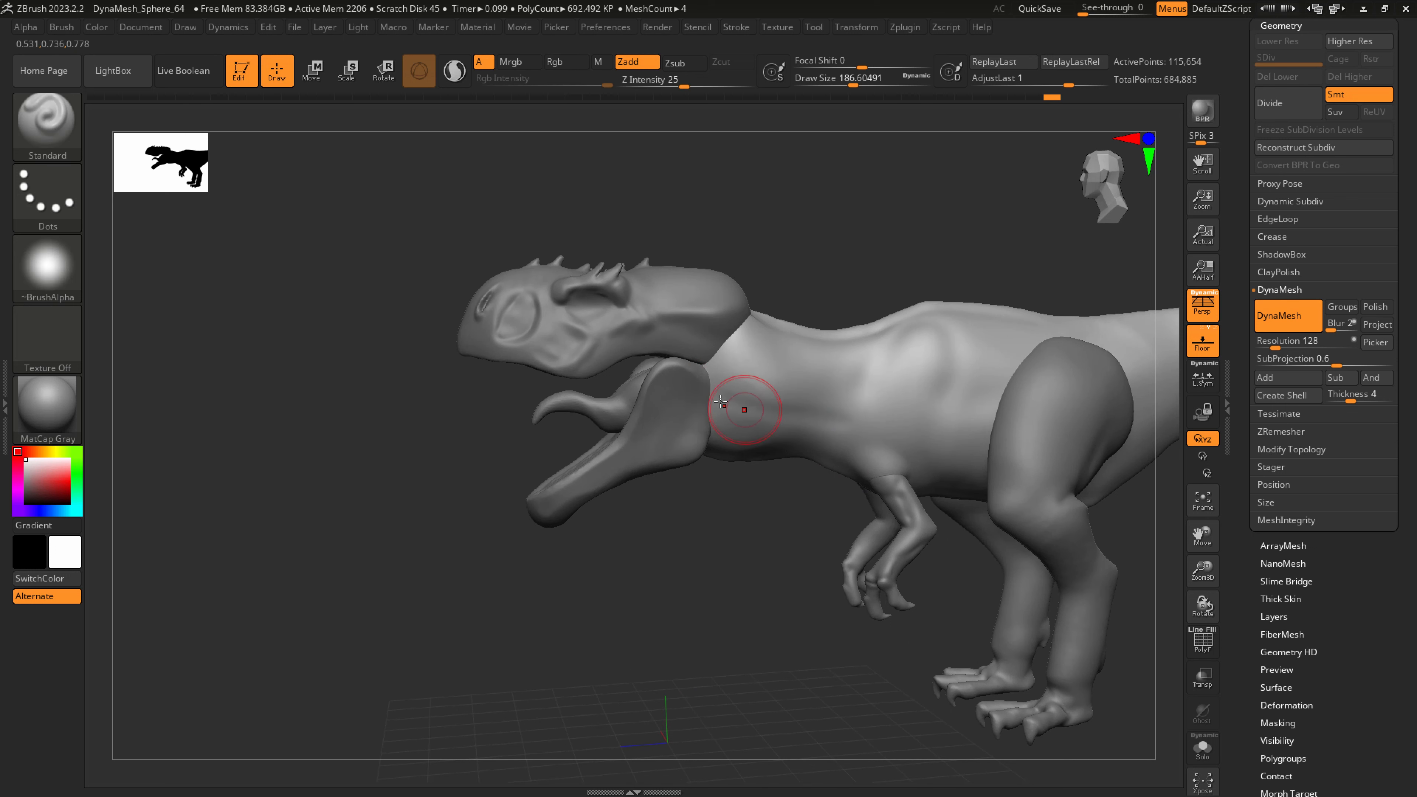
left_click_drag(745, 403, 711, 392)
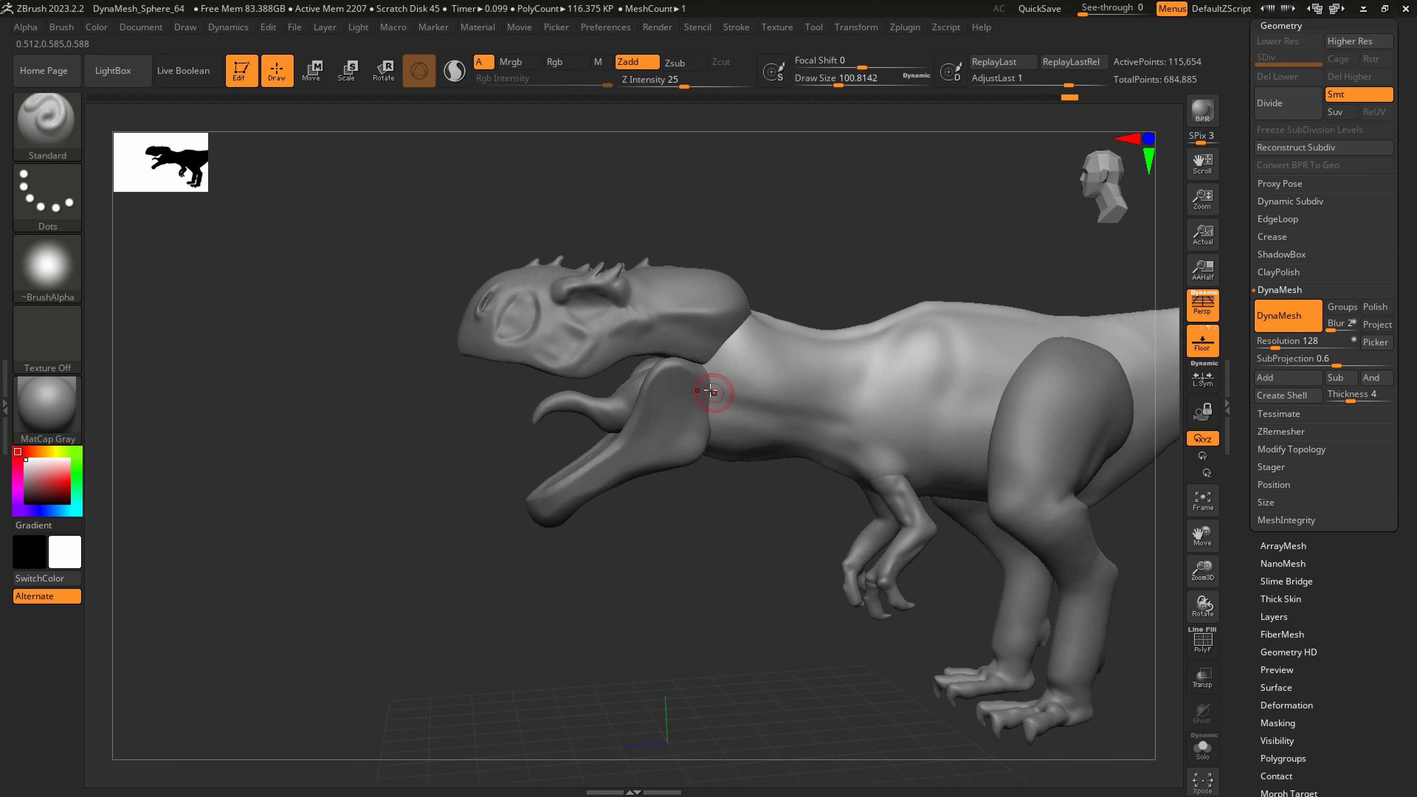
key("shift")
mouse_move(846, 413)
right_mouse_down("shift")
mouse_move(837, 385)
mouse_move(870, 407)
right_mouse_up("shift")
Reshape the upper back and neck with SnakeHook at draw sizes of about 400 and 372
key("b")
key("h")
key("p")
key("b")
key("s")
key("h")
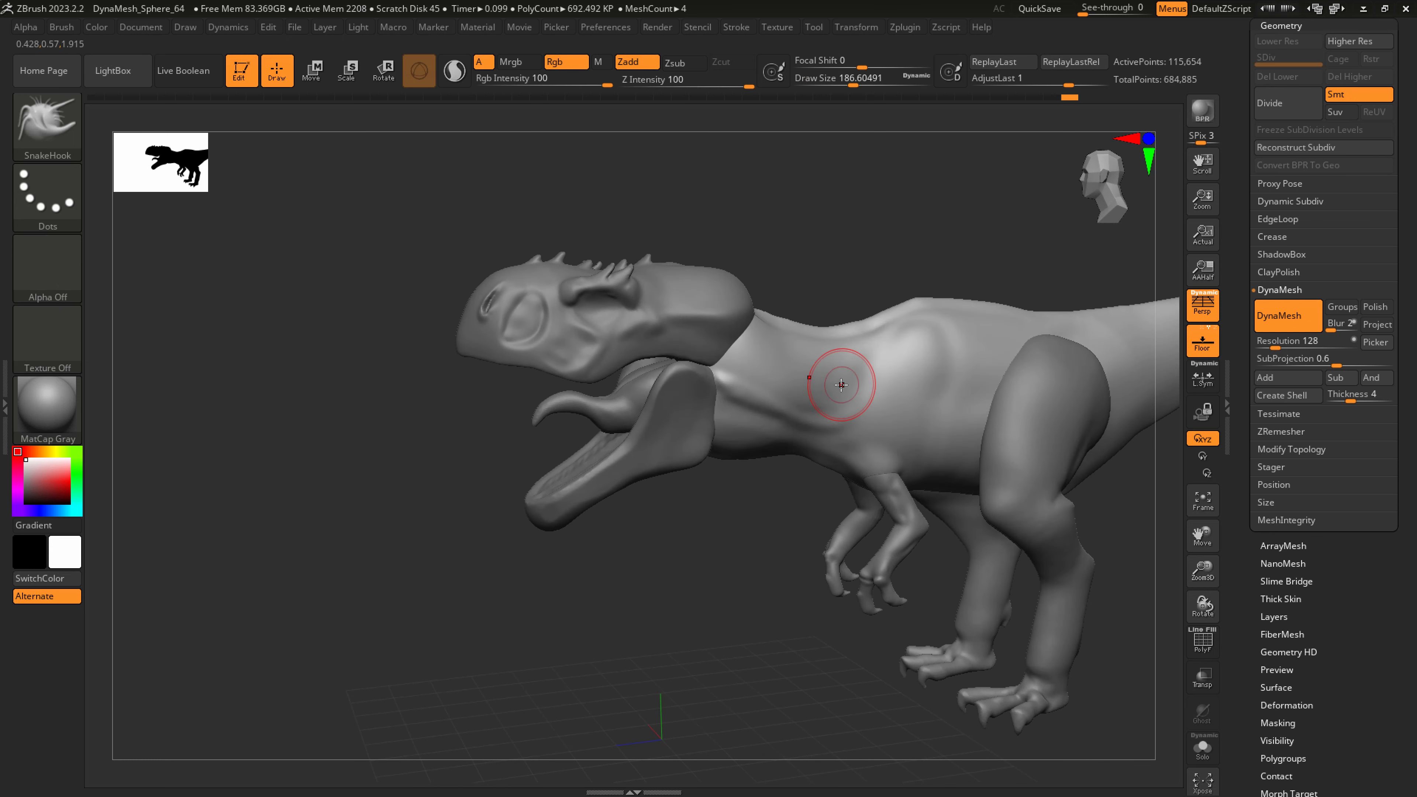
key("bracketright")
key("bracketright")
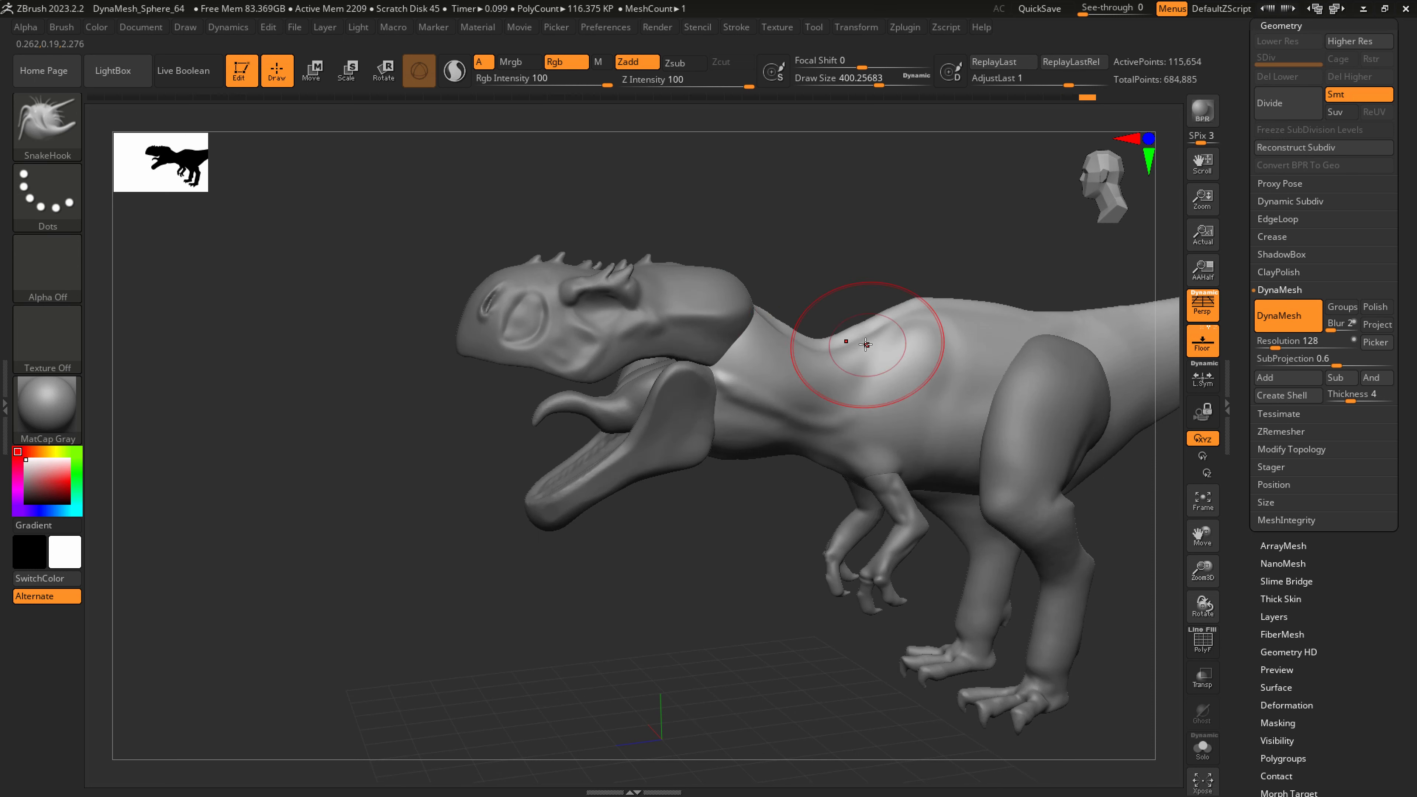
left_click_drag(909, 310, 903, 307)
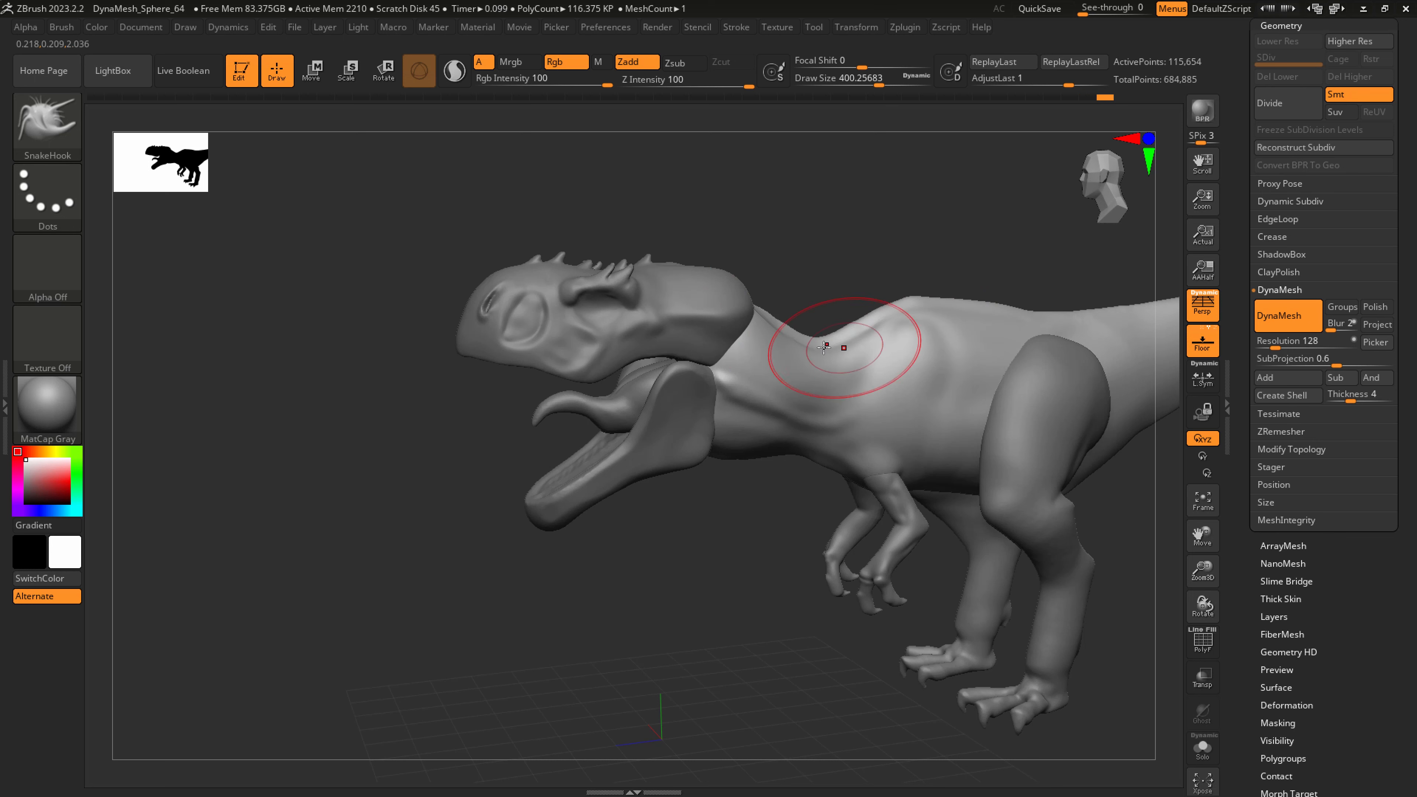
key("s")
left_click_drag(781, 339, 777, 339)
left_click_drag(772, 339, 756, 342)
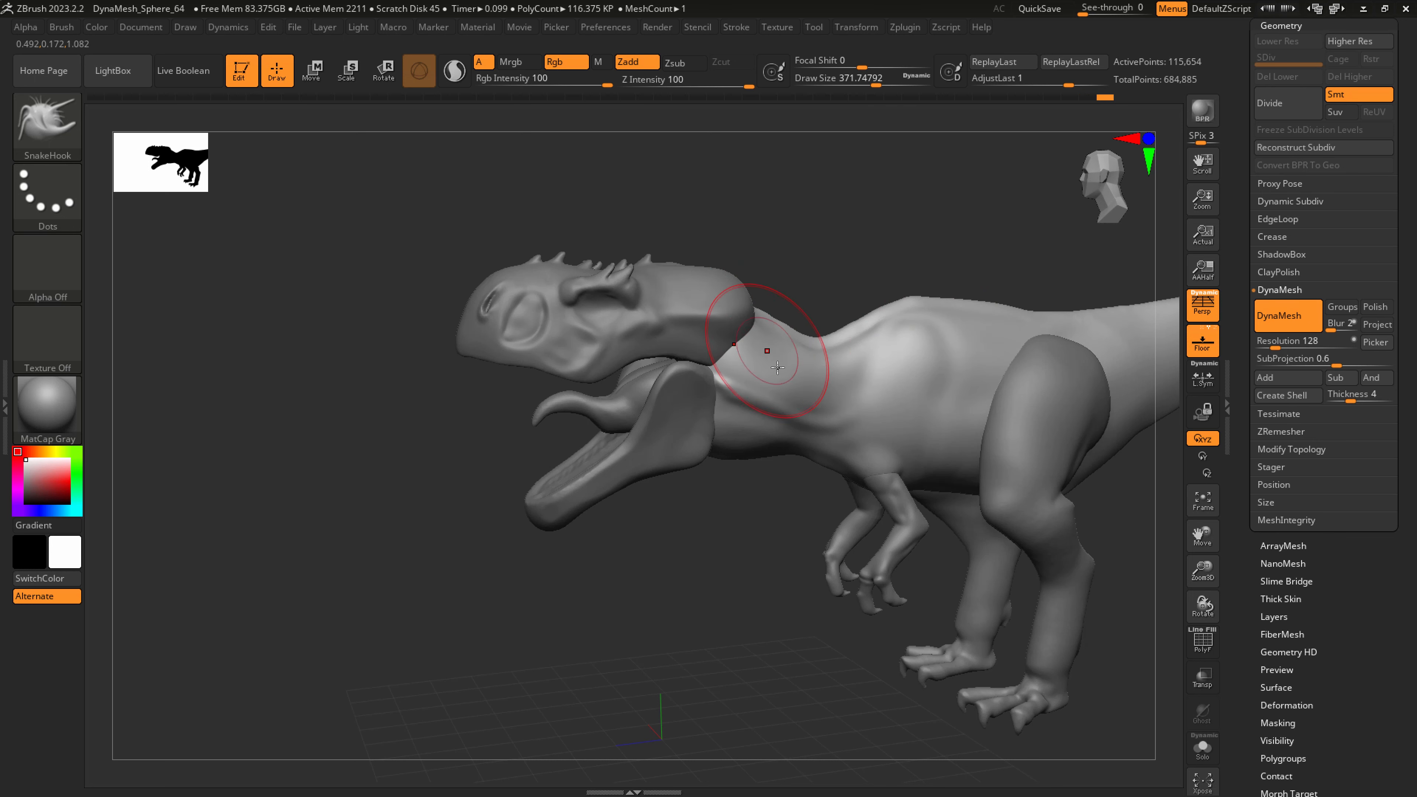
mouse_move(738, 372)
right_mouse_down()
mouse_move(816, 408)
mouse_move(844, 402)
mouse_move(728, 383)
right_mouse_up()
Make the limbs subtool active and reshape the thighs and knees with SnakeHook at draw size about 372
mouse_move(848, 419)
right_mouse_down()
mouse_move(886, 431)
mouse_move(898, 458)
right_mouse_up()
left_click(807, 594, "alt")
right_click_drag(810, 593, 855, 652, "shift")
left_click_drag(791, 598, 780, 596)
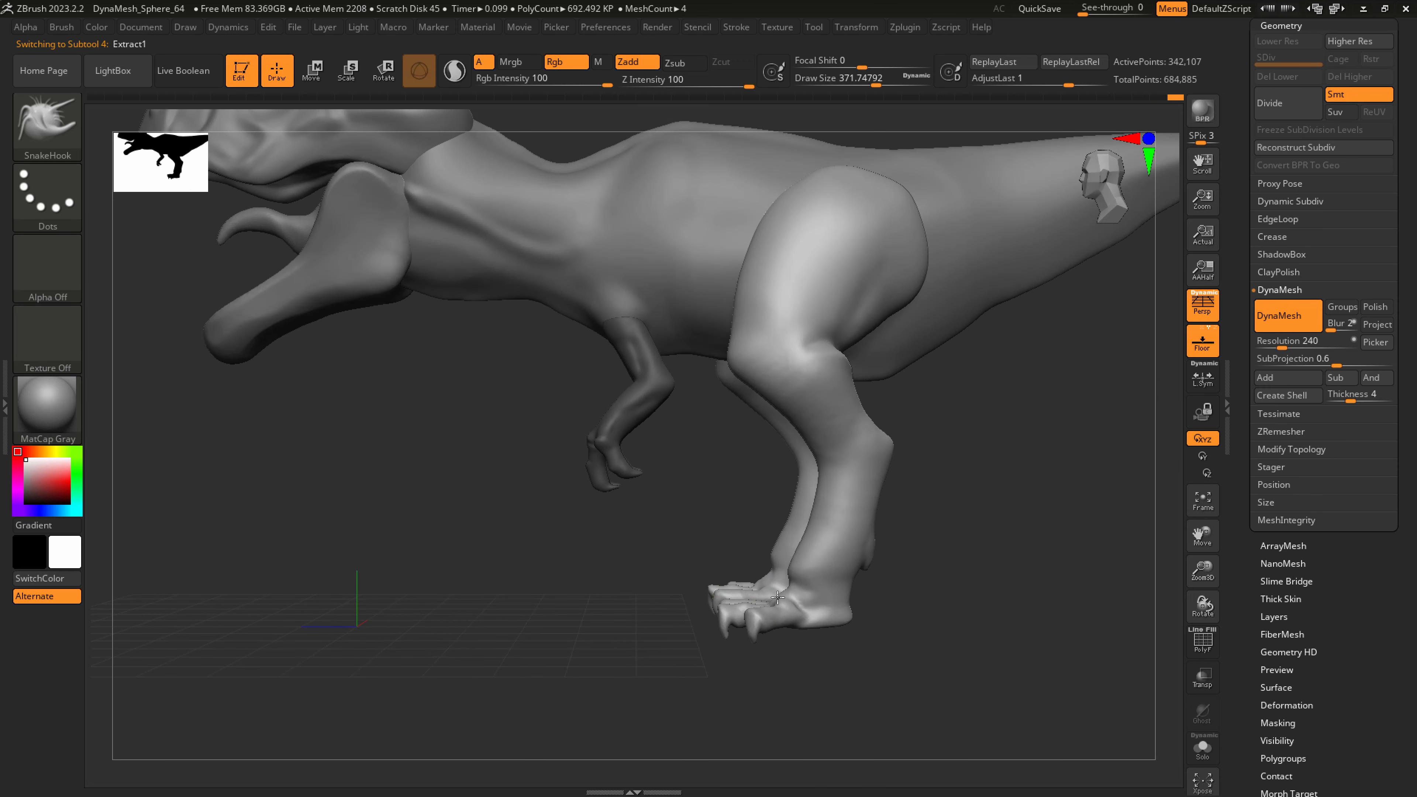
mouse_move(826, 575)
right_mouse_down()
mouse_move(878, 626)
mouse_move(861, 603)
mouse_move(926, 608)
mouse_move(816, 601)
right_mouse_up()
mouse_move(796, 541)
left_mouse_down()
mouse_move(815, 412)
mouse_move(841, 415)
left_mouse_up()
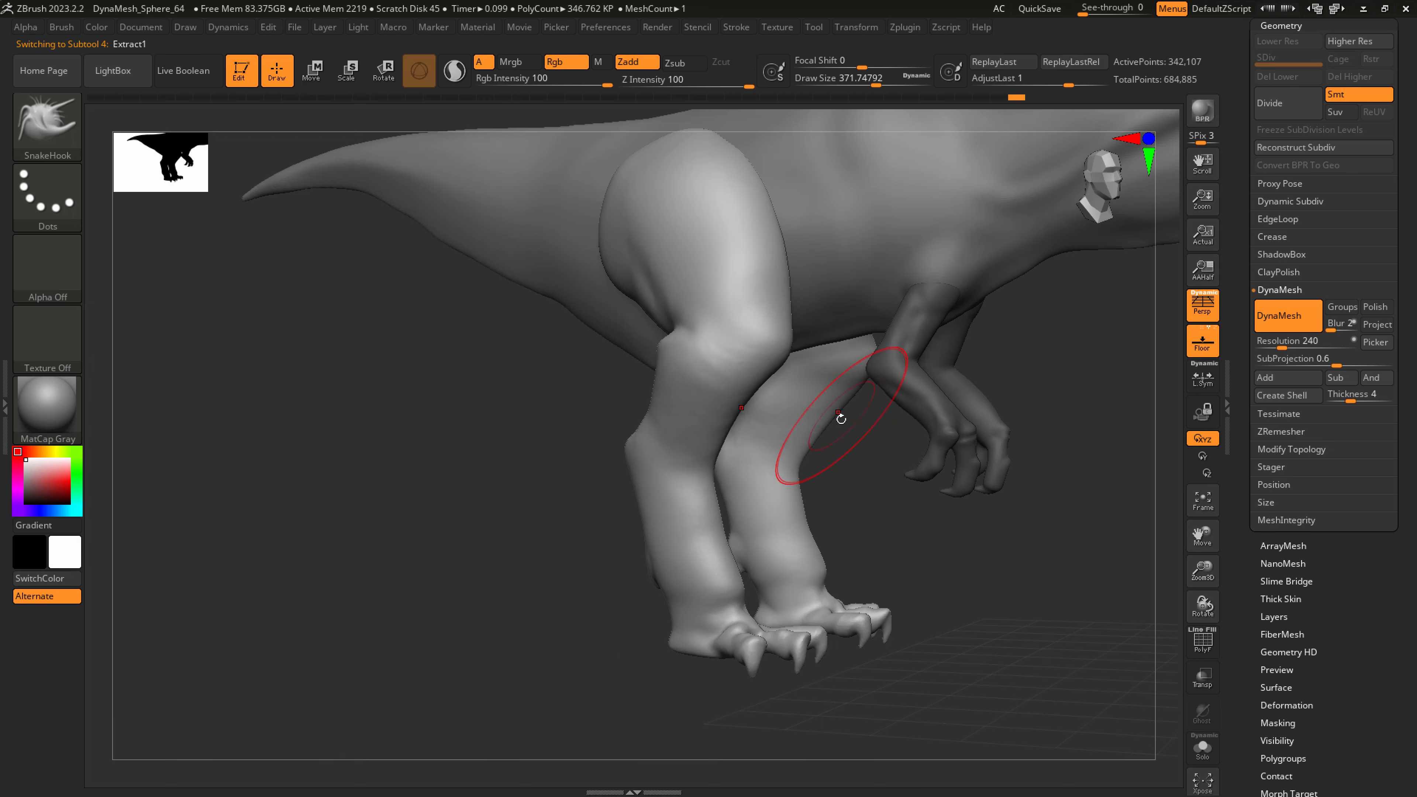
mouse_move(842, 415)
right_mouse_down()
mouse_move(870, 427)
mouse_move(829, 417)
mouse_move(849, 435)
right_mouse_up()
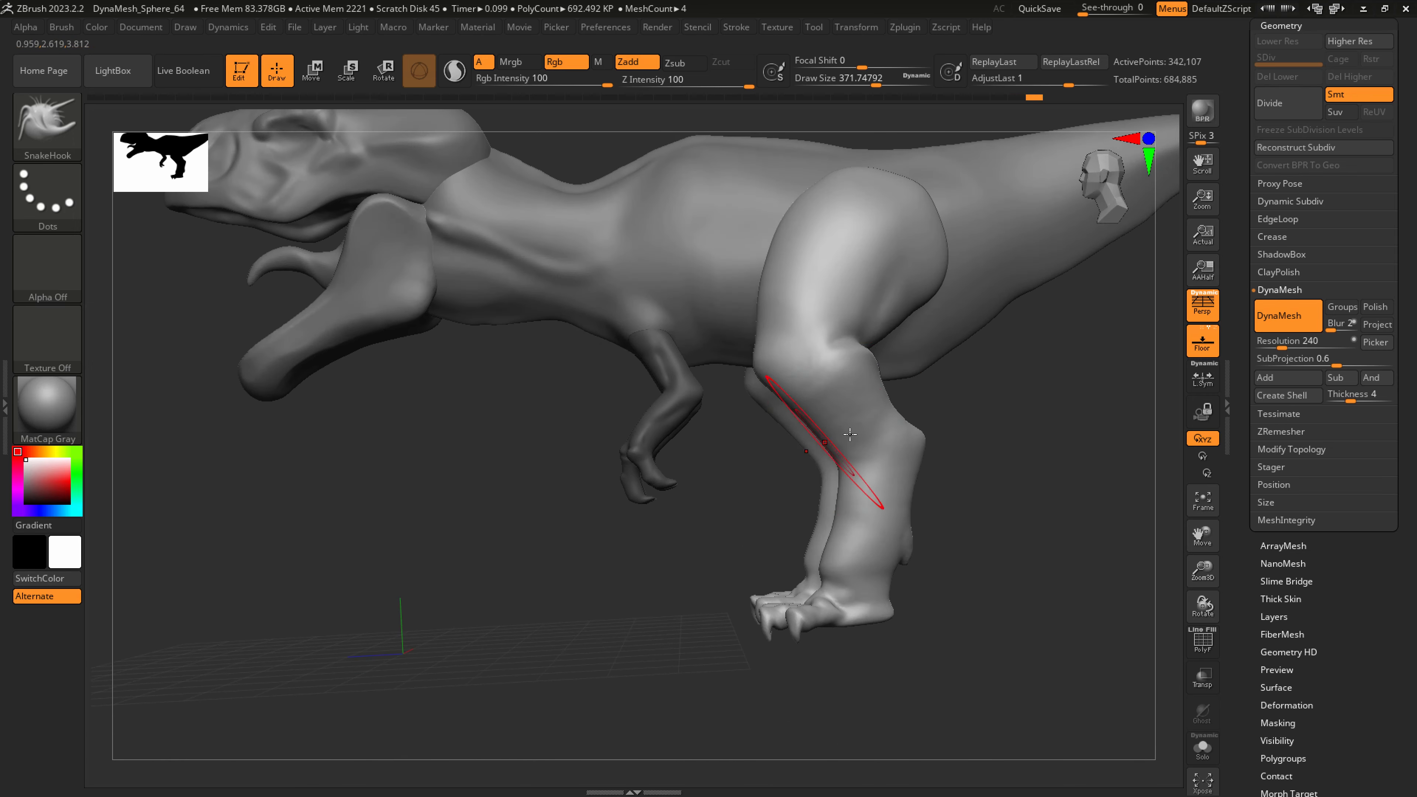
left_click_drag(799, 334, 772, 313)
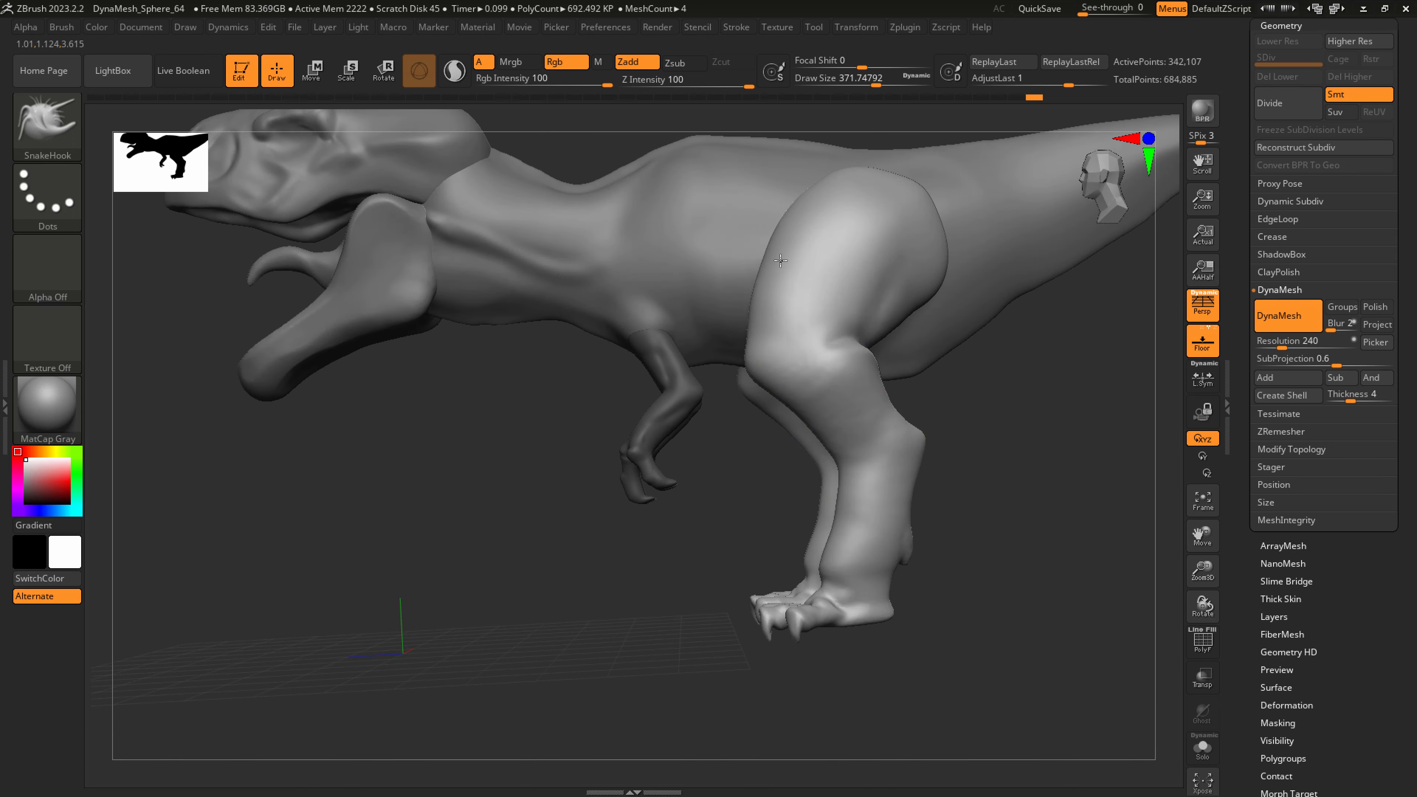
right_click_drag(899, 472, 877, 412)
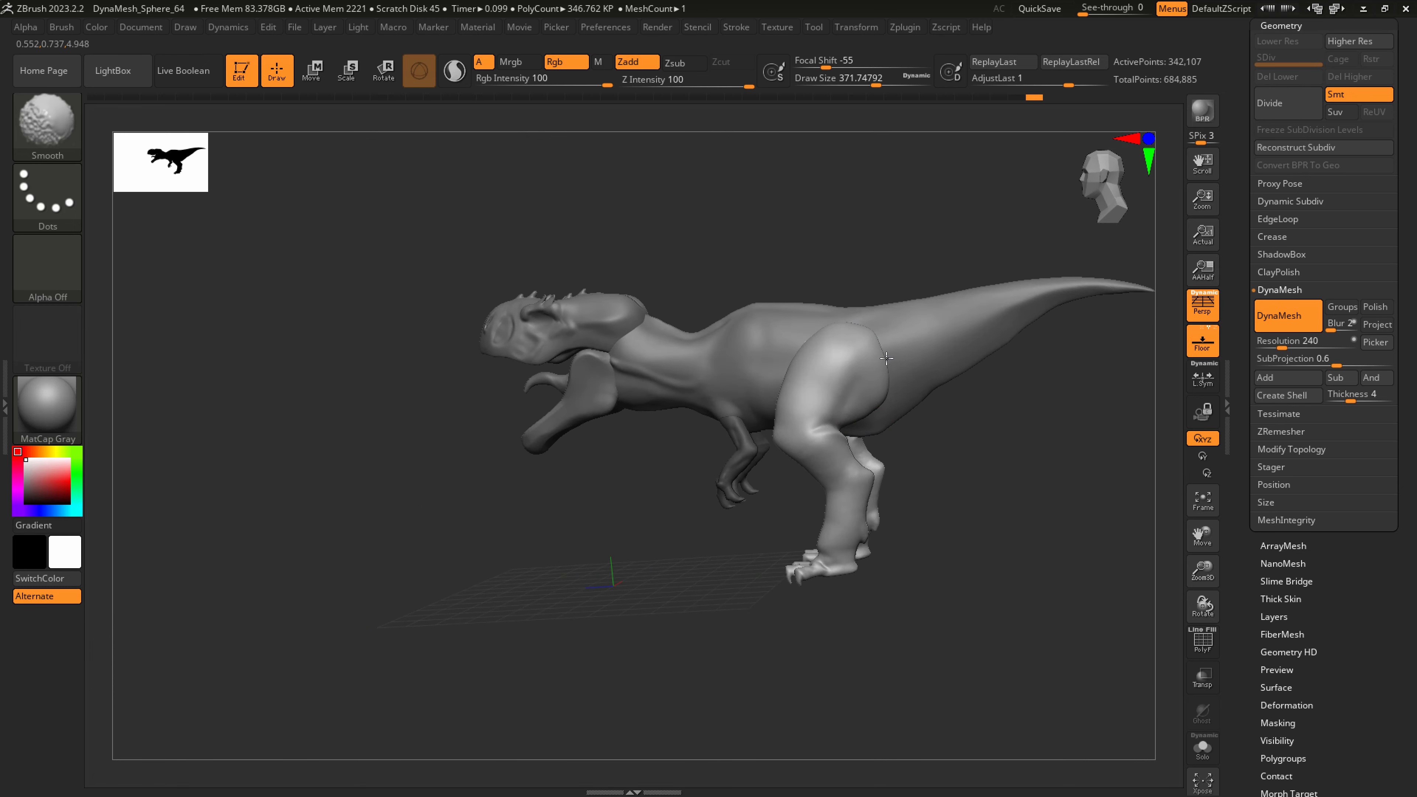
Reshape the lower legs above the feet with SnakeHook at draw size about 331
right_click_drag(844, 456, 825, 502, "ctrl")
key("s")
left_click_drag(823, 504, 818, 504)
right_click_drag(819, 506, 833, 495)
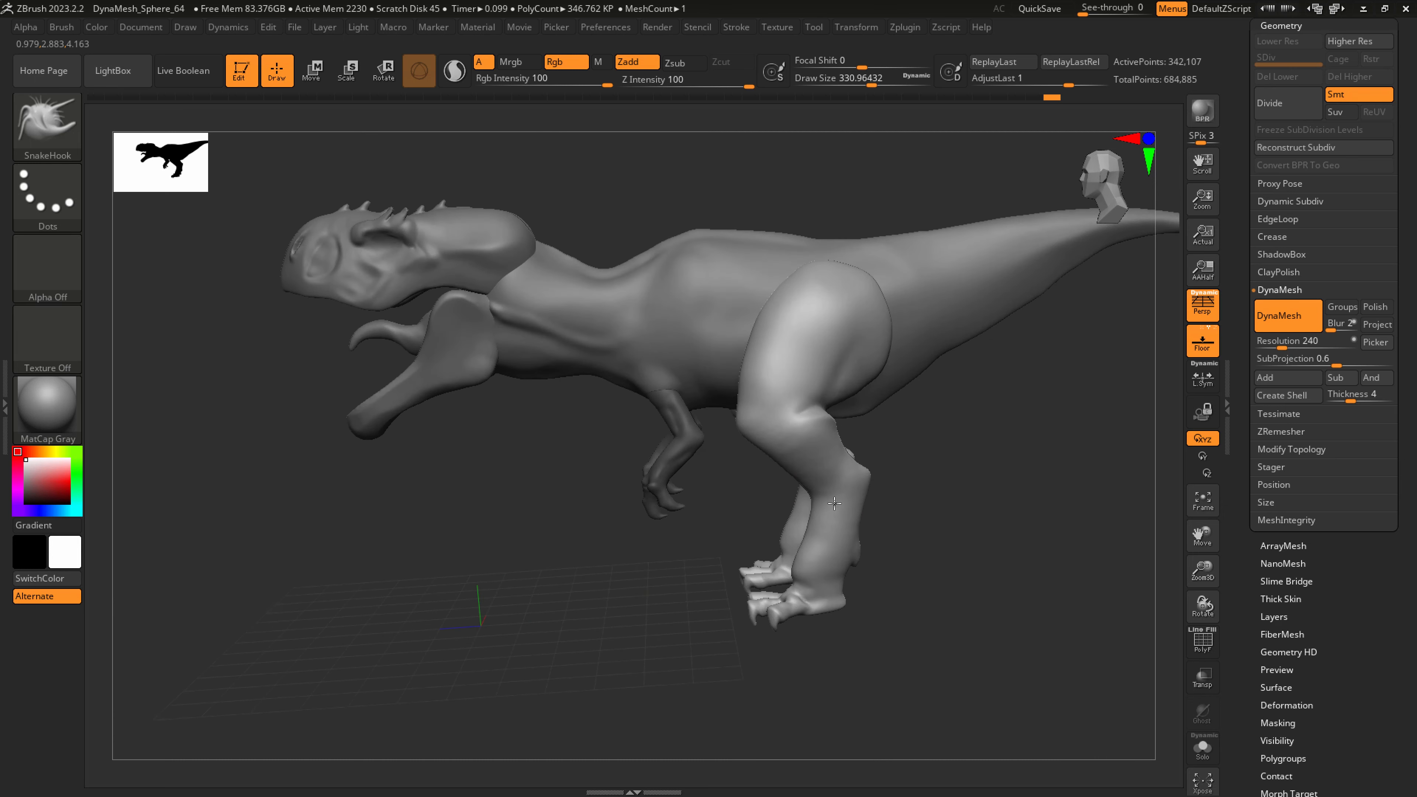
left_click_drag(809, 547, 812, 548)
Refine the ankles and heels with SnakeHook, reducing the draw size to about 116
key("s")
left_click_drag(817, 572, 811, 572)
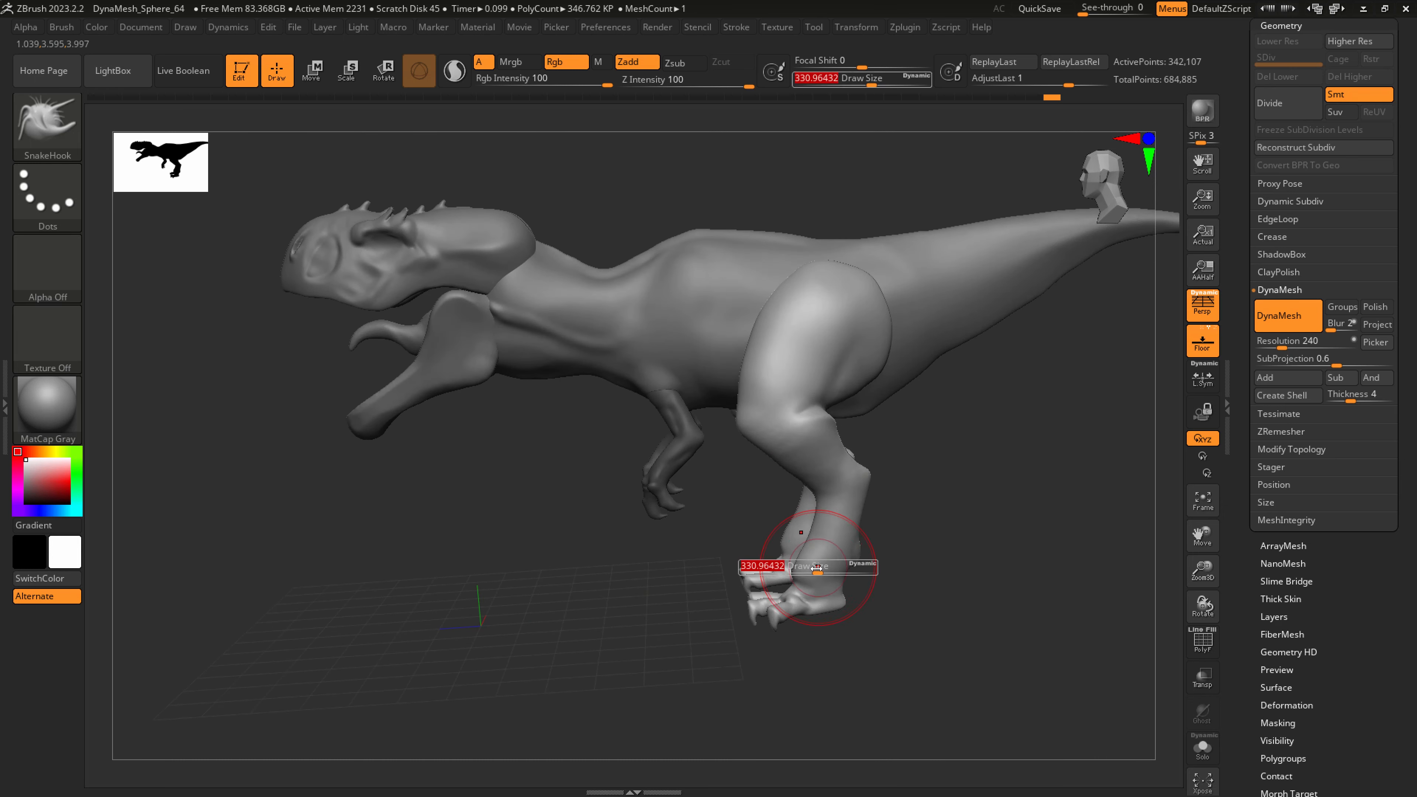
mouse_move(846, 589)
right_mouse_down("ctrl")
mouse_move(829, 595)
mouse_move(860, 588)
right_mouse_up("ctrl")
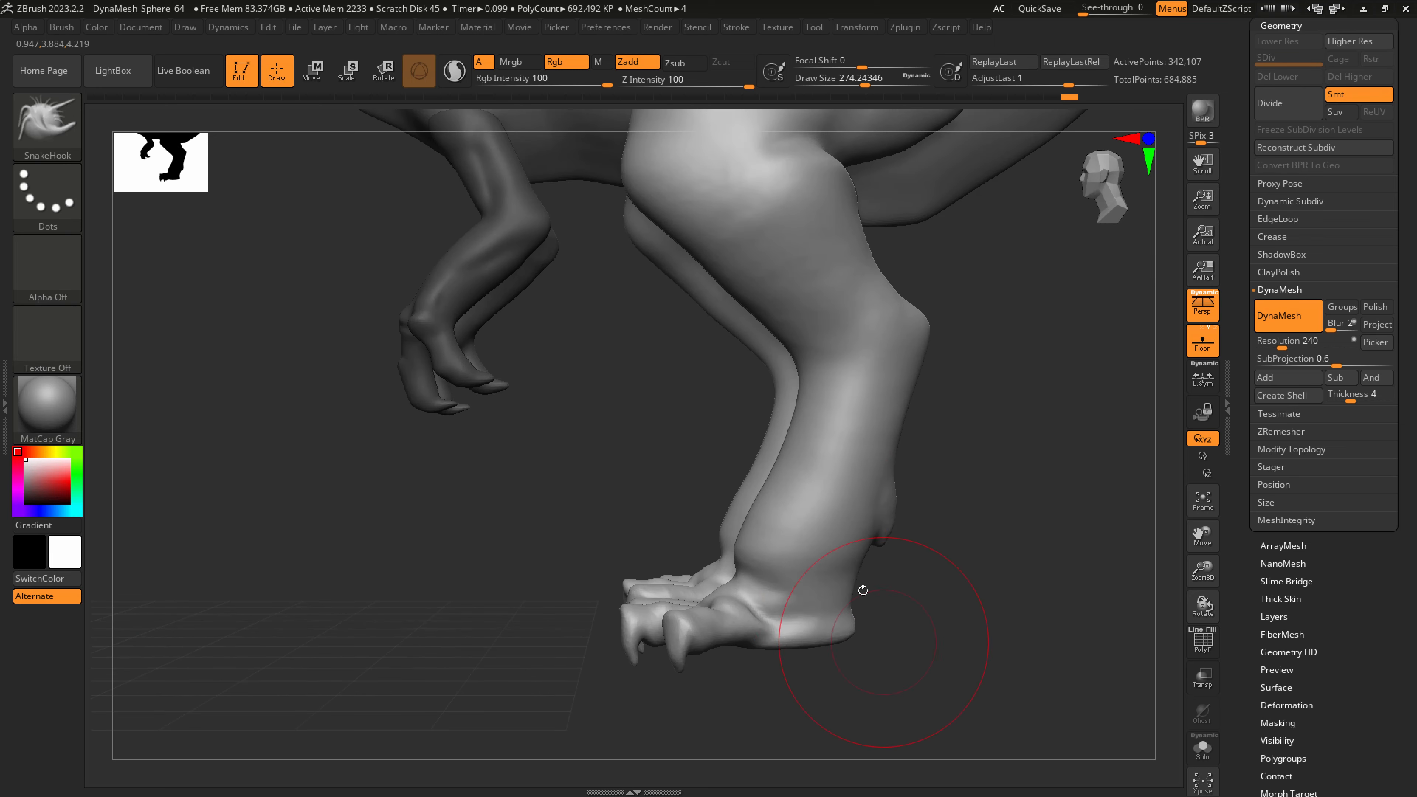
key("s")
left_click_drag(837, 558, 819, 560)
right_click_drag(819, 560, 831, 549, "ctrl")
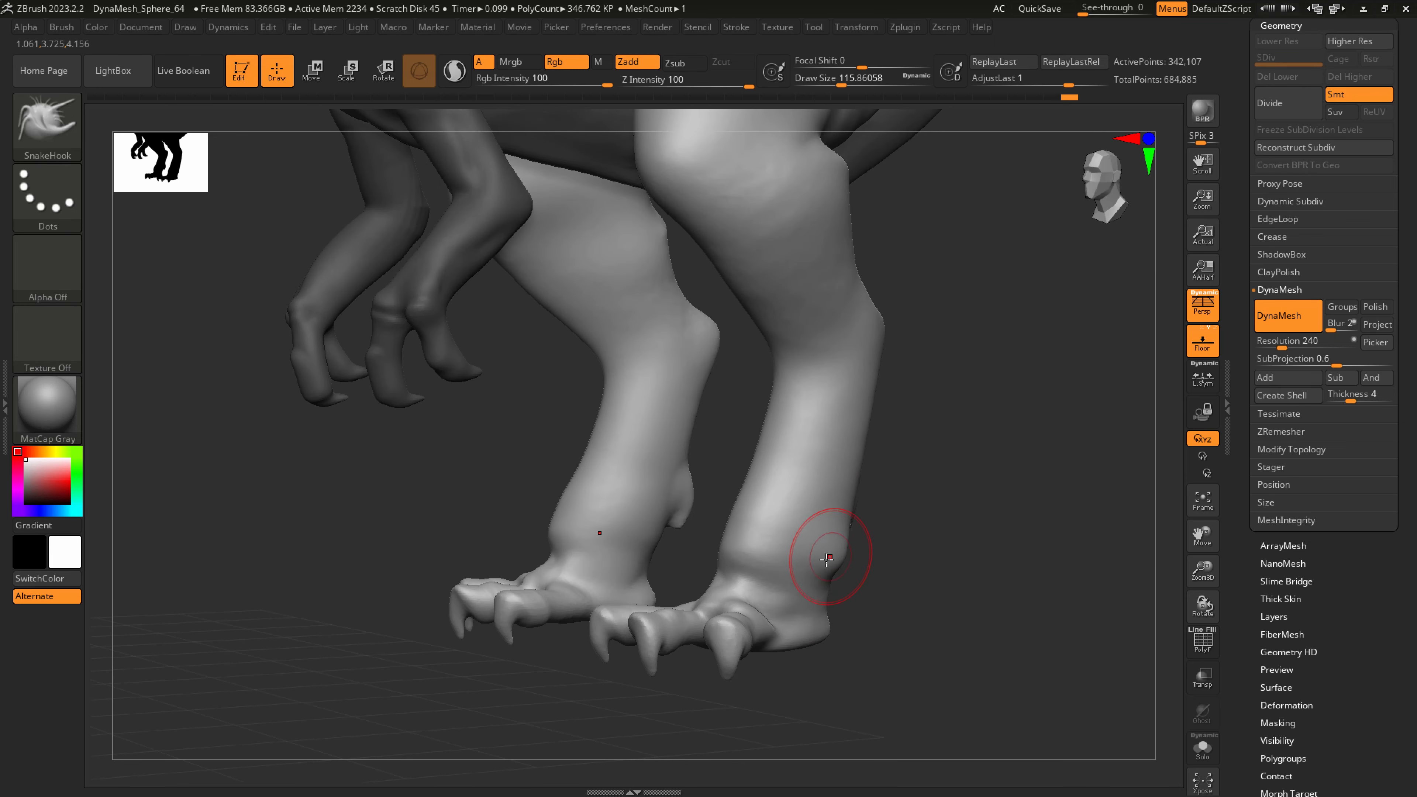
mouse_move(642, 523)
right_mouse_down()
mouse_move(645, 555)
mouse_move(649, 540)
right_mouse_up()
Carve tendon grooves down both sides of the lower legs with DamStandard at draw size about 116 and smooth them
key("b")
key("c")
key("b")
key("b")
key("d")
key("s")
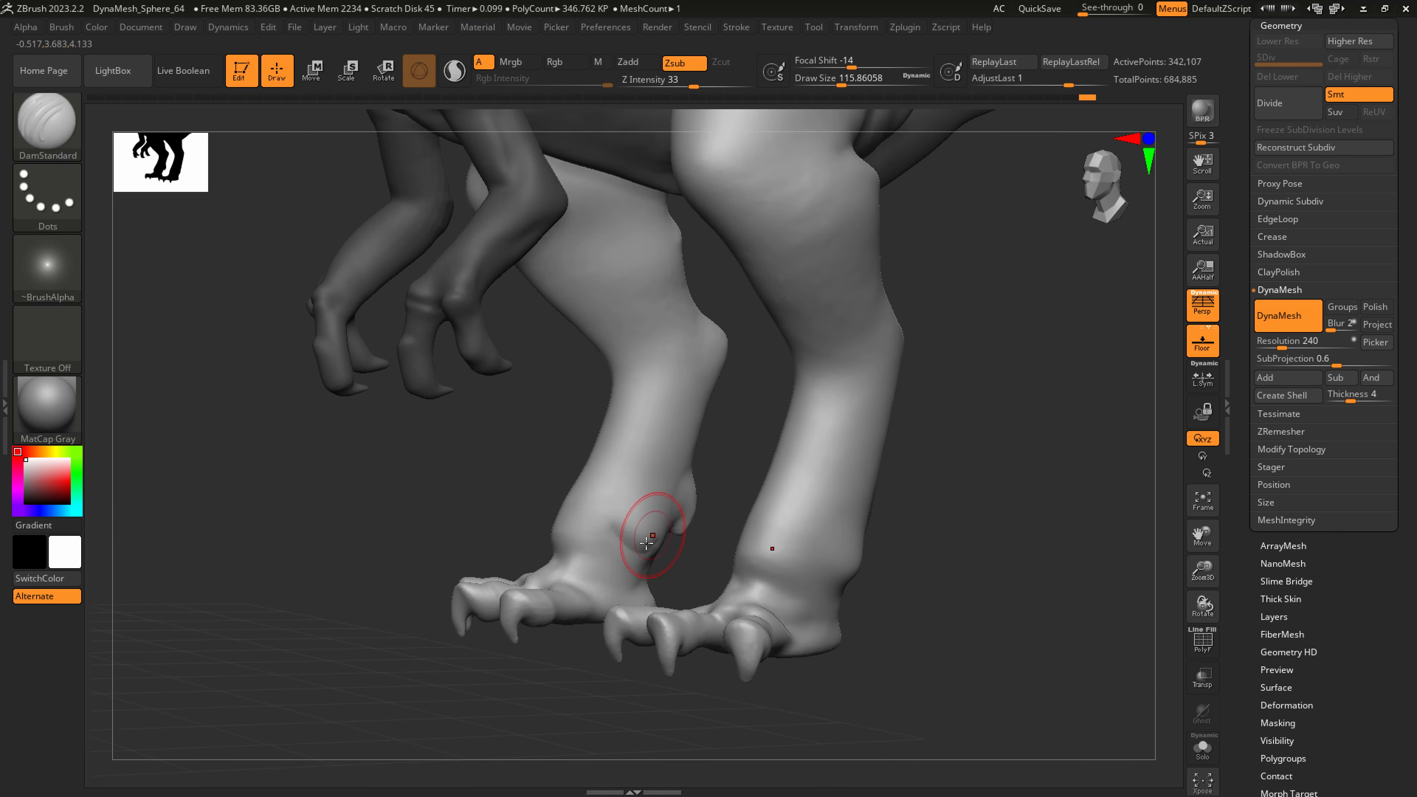
left_click_drag(662, 412, 658, 467)
key("shift")
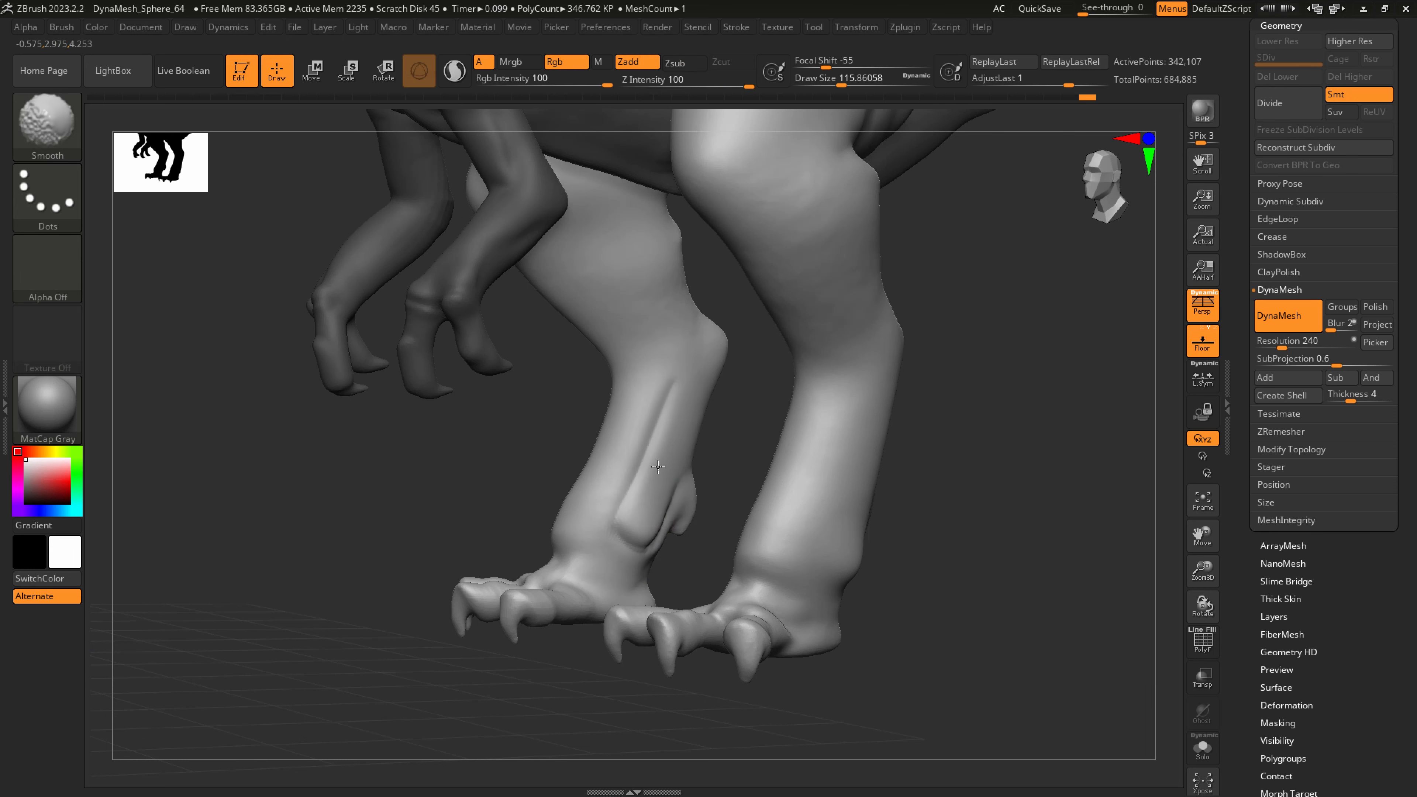
right_click_drag(785, 424, 822, 569)
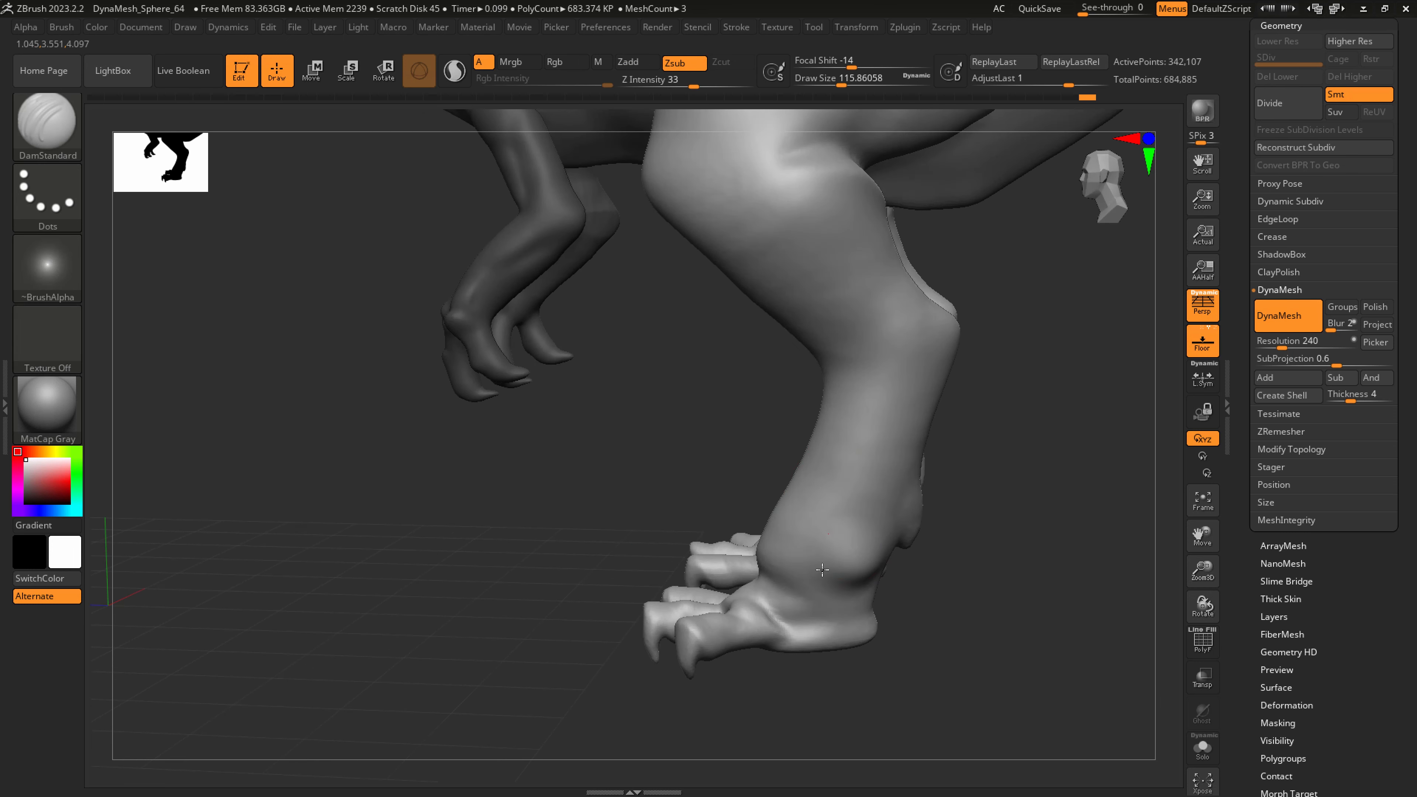
left_click_drag(876, 406, 883, 383, "shift")
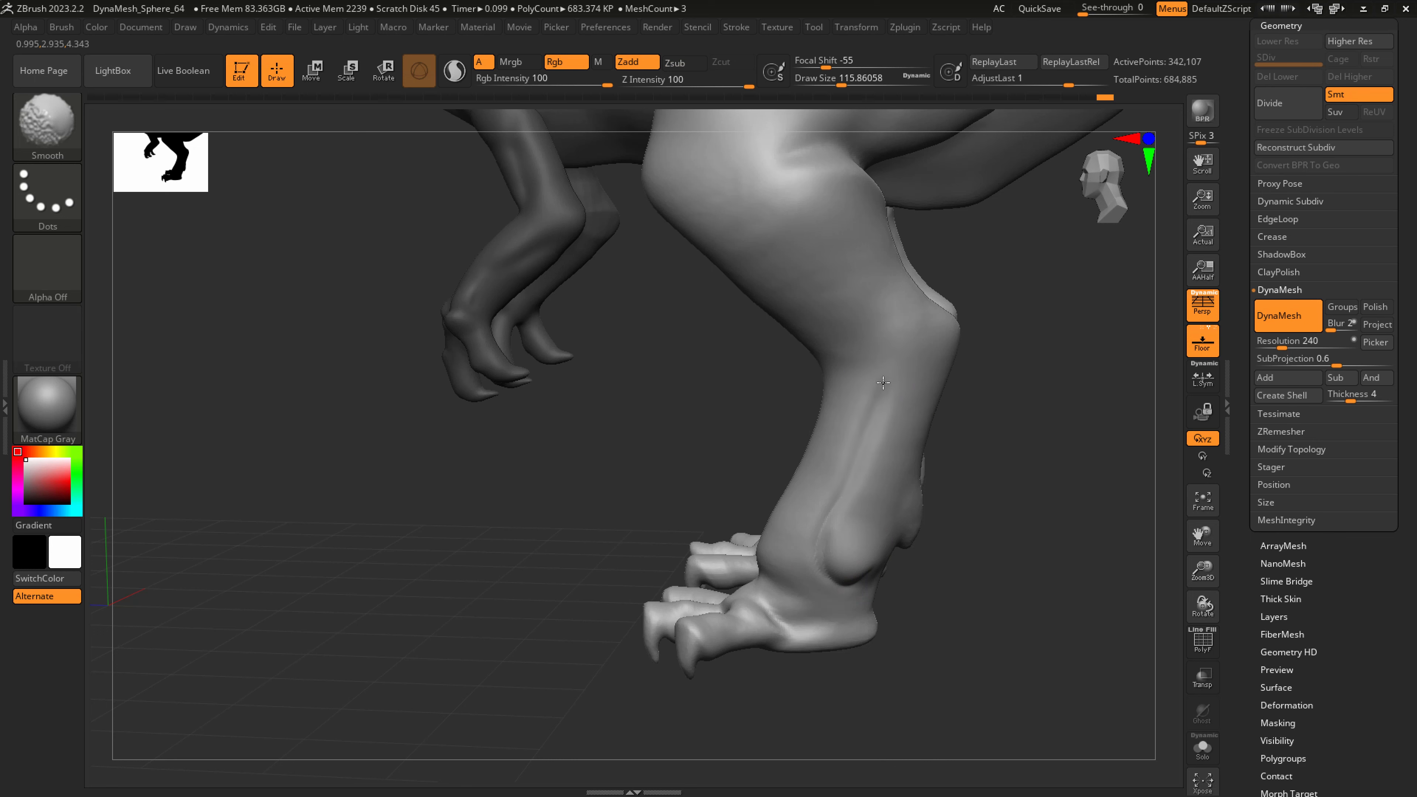
Carve and smooth muscle creases behind the knee and on the calf with DamStandard, and work the ankle joint with the Standard brush
key("f")
mouse_move(816, 499)
right_mouse_down()
mouse_move(829, 441)
mouse_move(810, 471)
mouse_move(700, 449)
right_mouse_up()
left_click_drag(697, 450, 802, 431)
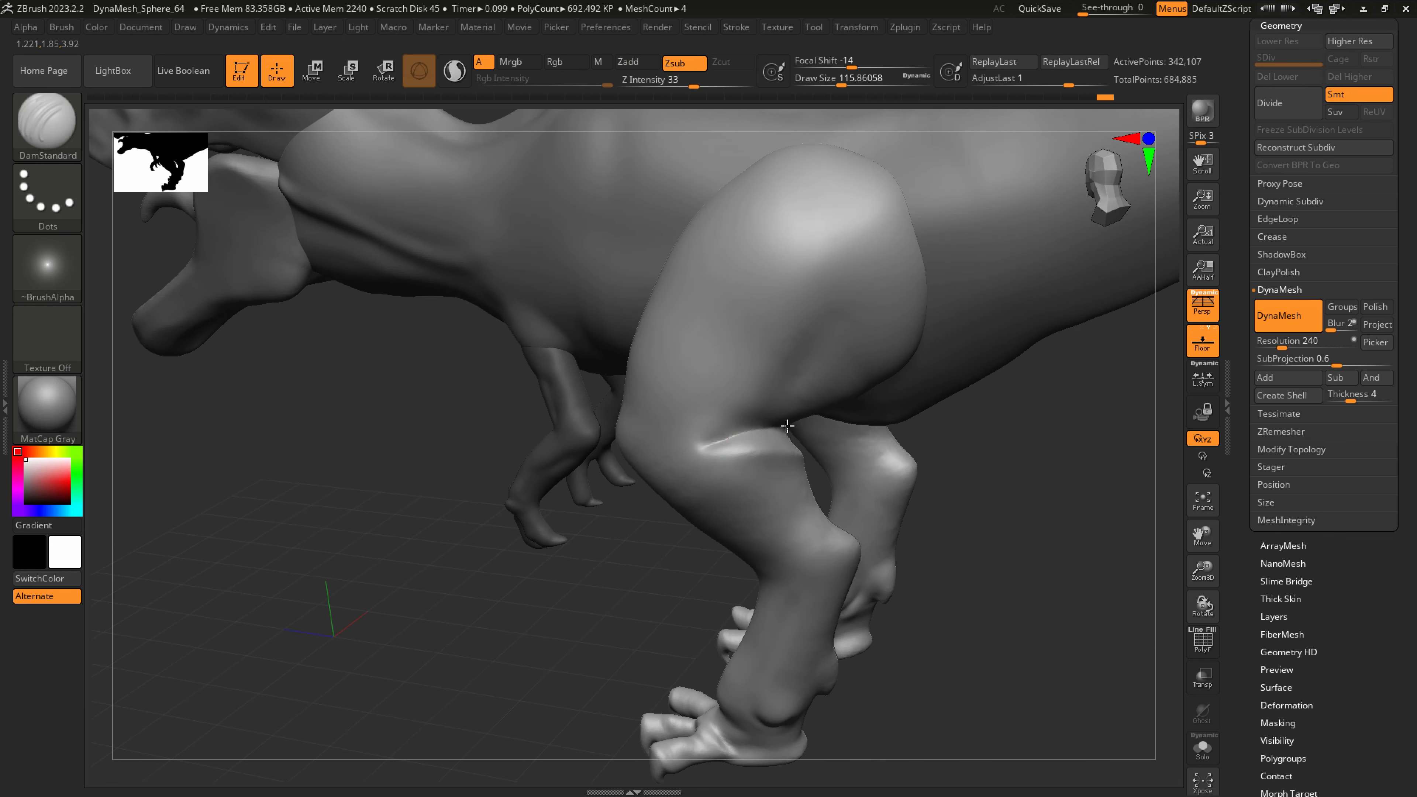
key("shift")
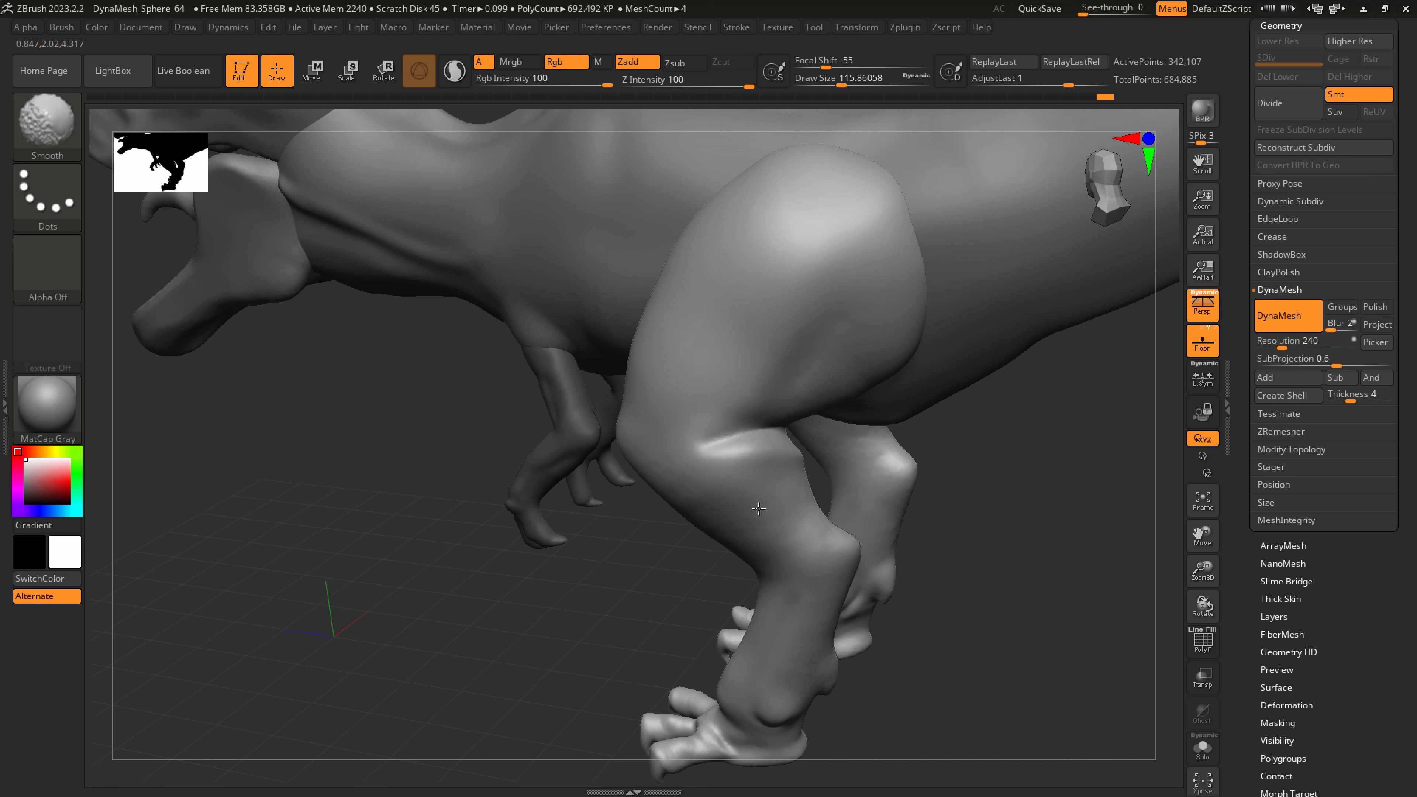
left_click_drag(702, 447, 720, 491)
key("shift")
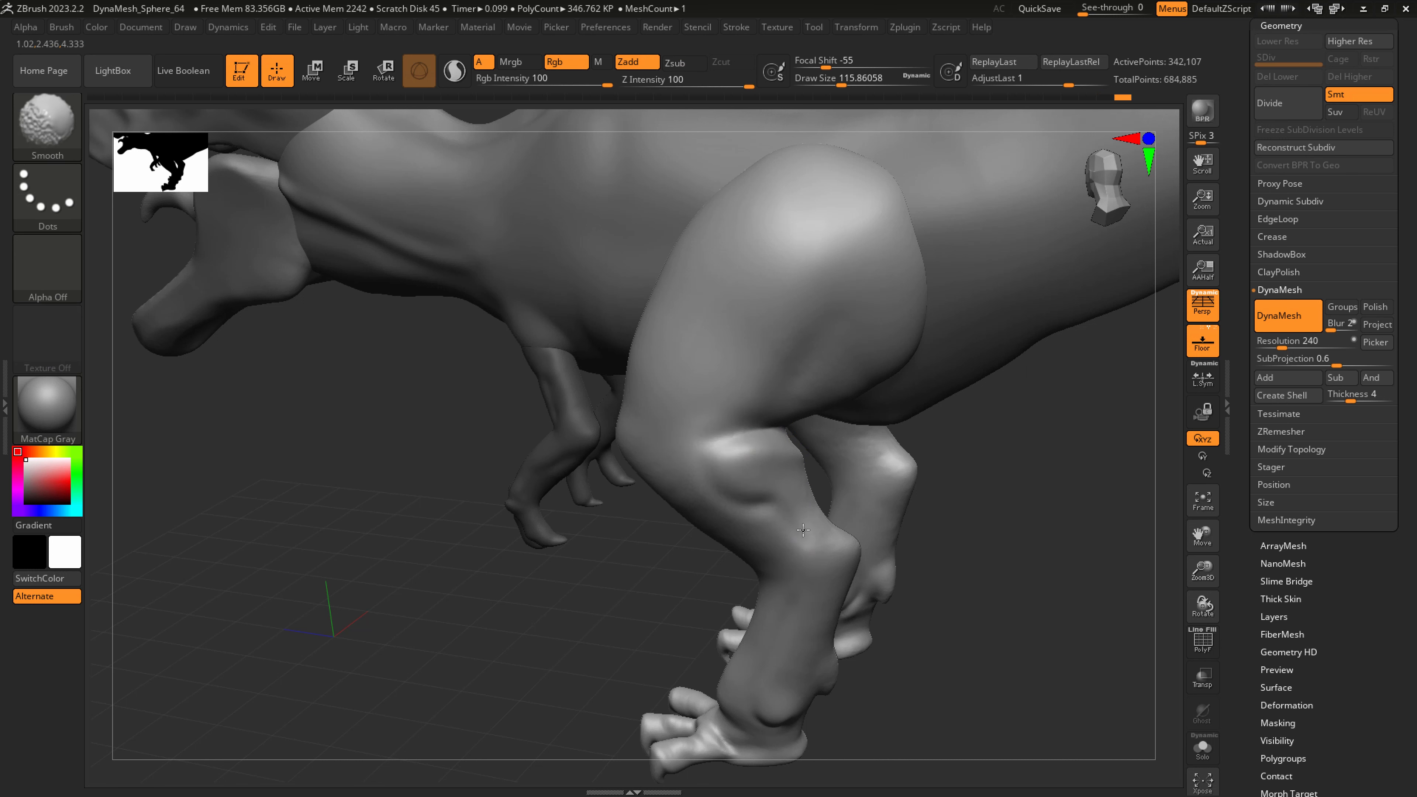
right_click_drag(837, 572, 877, 519)
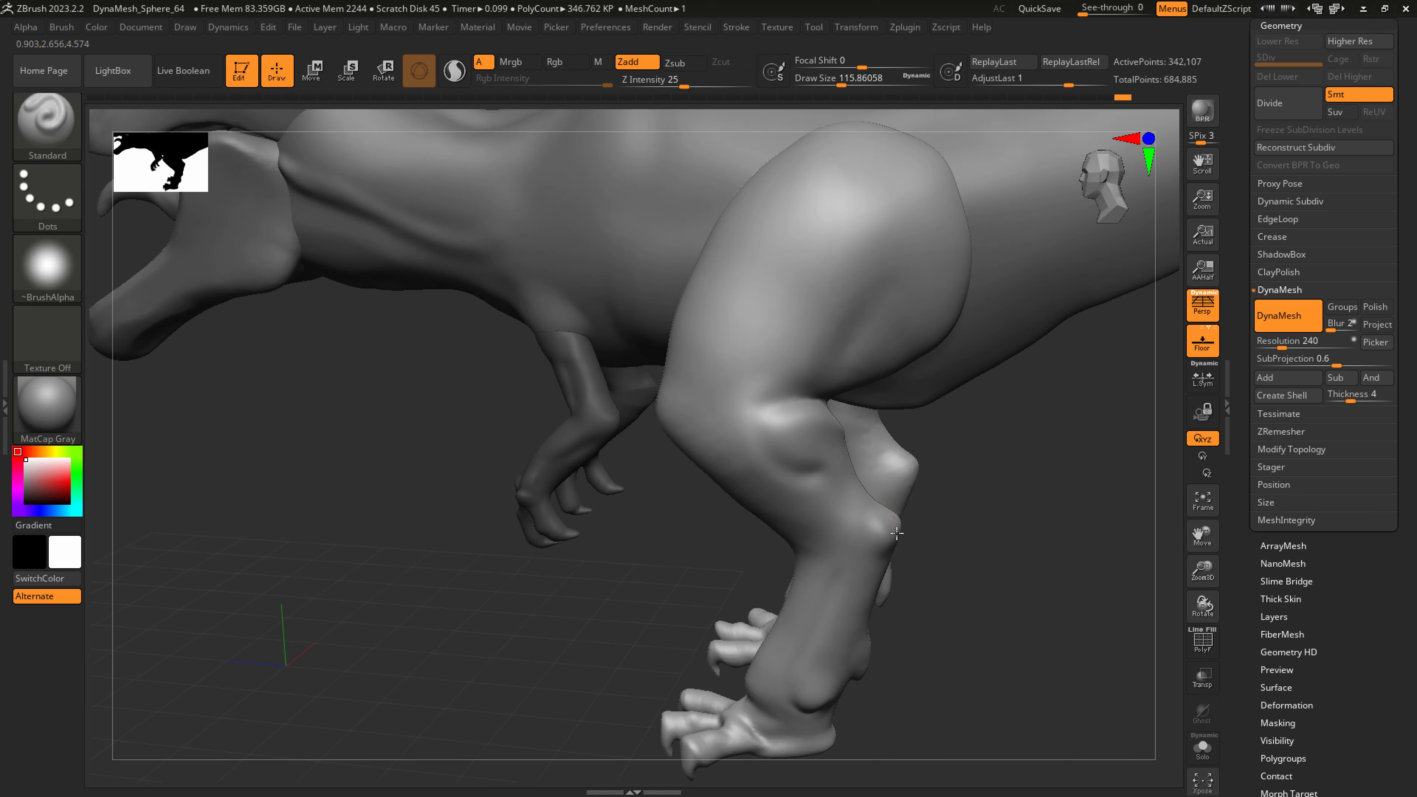
key("shift")
Make the body subtool active and mask the dinosaur's tail behind the thighs
mouse_move(955, 458)
right_mouse_down("ctrl")
mouse_move(914, 418)
mouse_move(1004, 418)
mouse_move(866, 481)
right_mouse_up("ctrl")
left_click(806, 453, "alt")
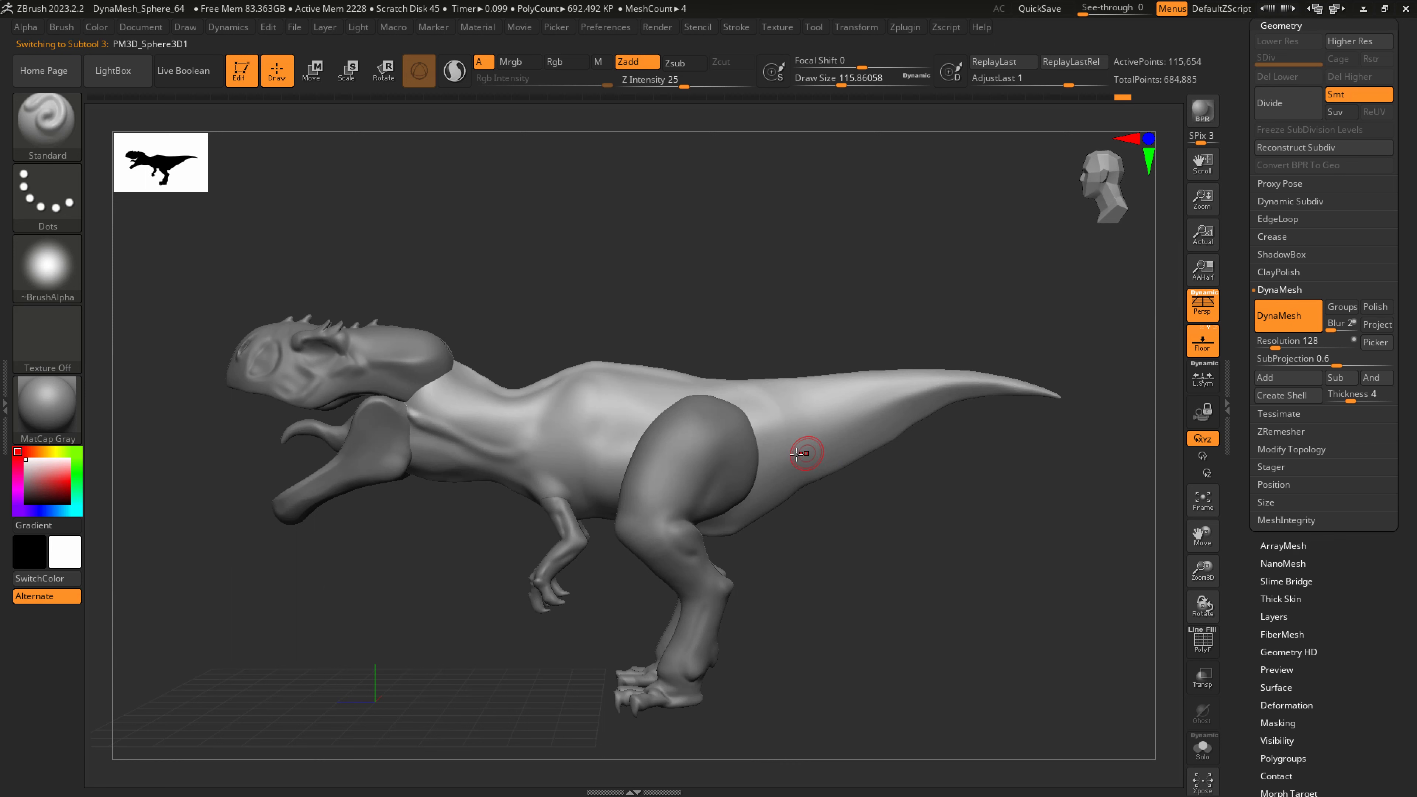
key("s")
left_click_drag(798, 453, 817, 453)
right_click_drag(907, 405, 842, 443, "alt")
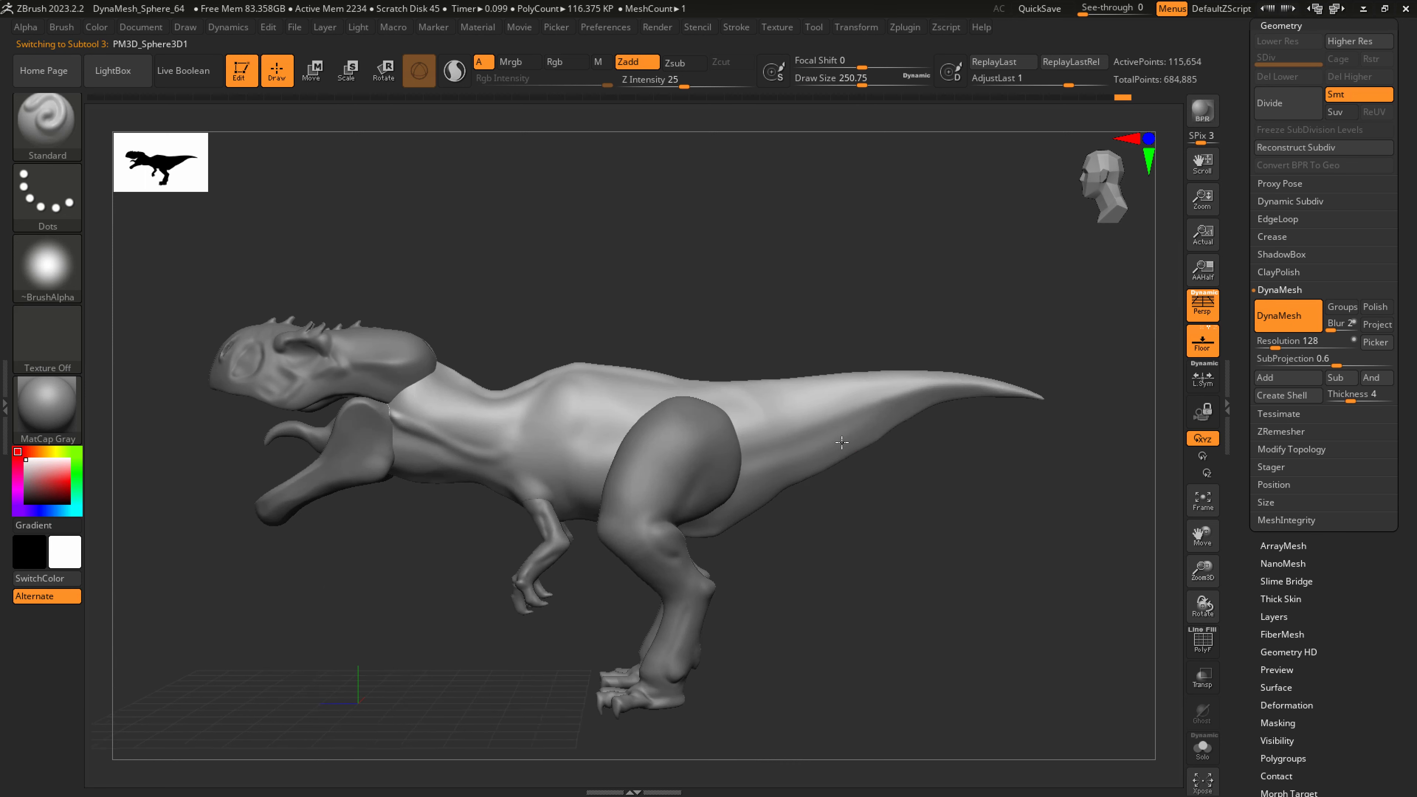
right_click_drag(971, 490, 762, 575)
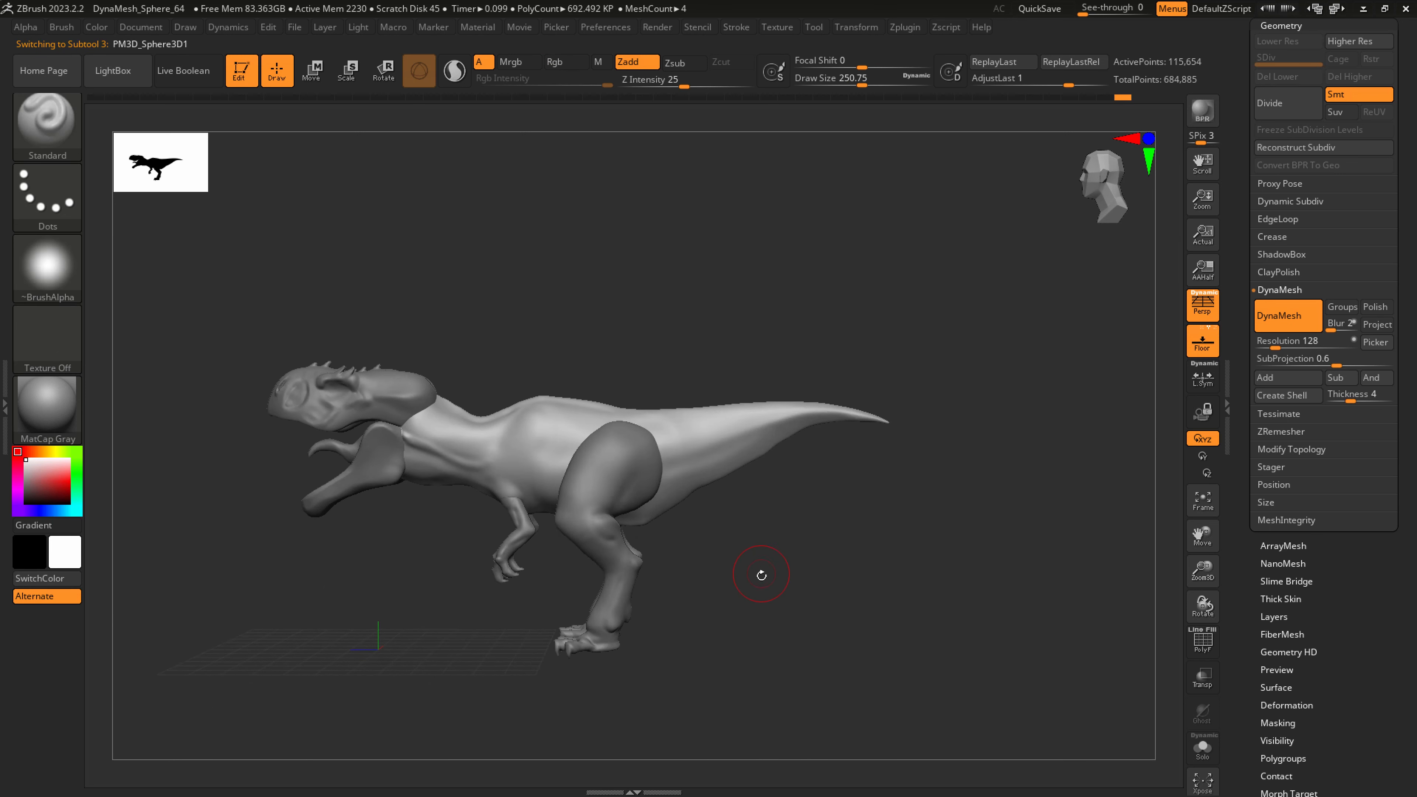
mouse_move(965, 317)
left_mouse_down("ctrl")
mouse_move(870, 412)
mouse_move(674, 508)
left_mouse_up("ctrl")
Soften and trim the tail mask's front edge with MaskPen at draw size about 476, and invert the mask
key("s")
left_click_drag(689, 455, 722, 443)
key("ctrl")
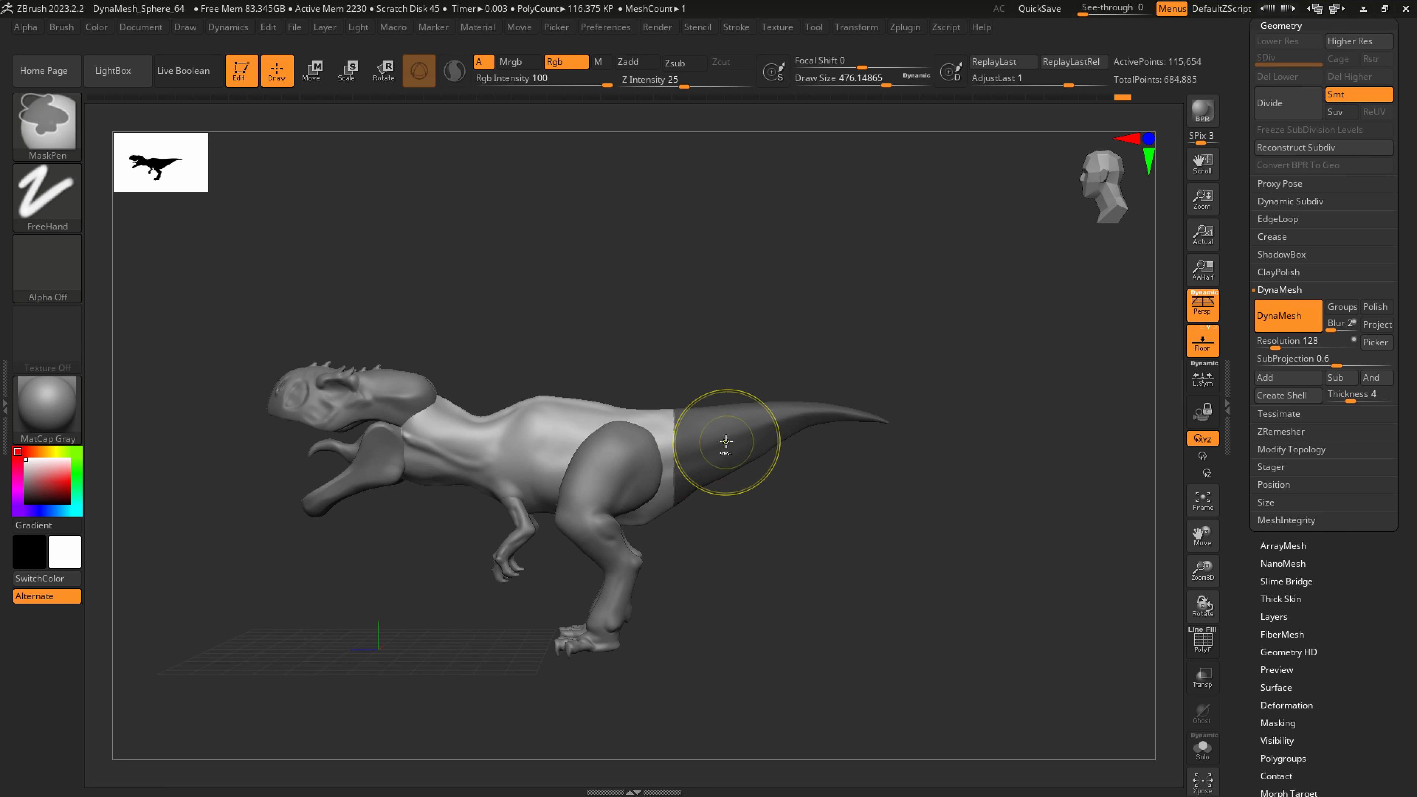
left_click(699, 461, "ctrl")
left_click(696, 493, "ctrl")
left_click(695, 494, "ctrl")
mouse_move(641, 431)
left_mouse_down("ctrl+alt")
mouse_move(663, 458)
mouse_move(660, 494)
mouse_move(646, 436)
left_mouse_up("ctrl+alt")
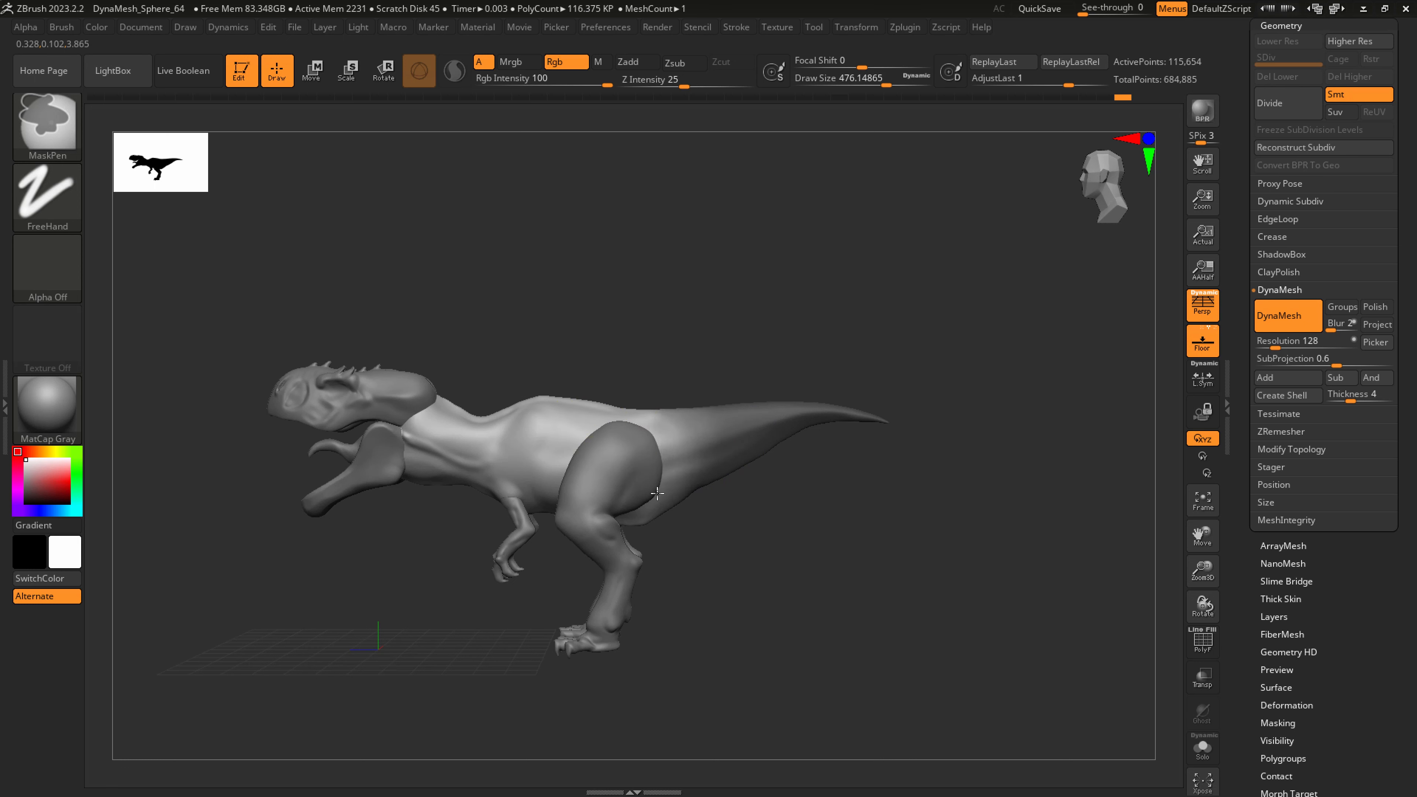
left_click_drag(657, 493, 642, 468, "ctrl+alt")
left_click(816, 503, "ctrl")
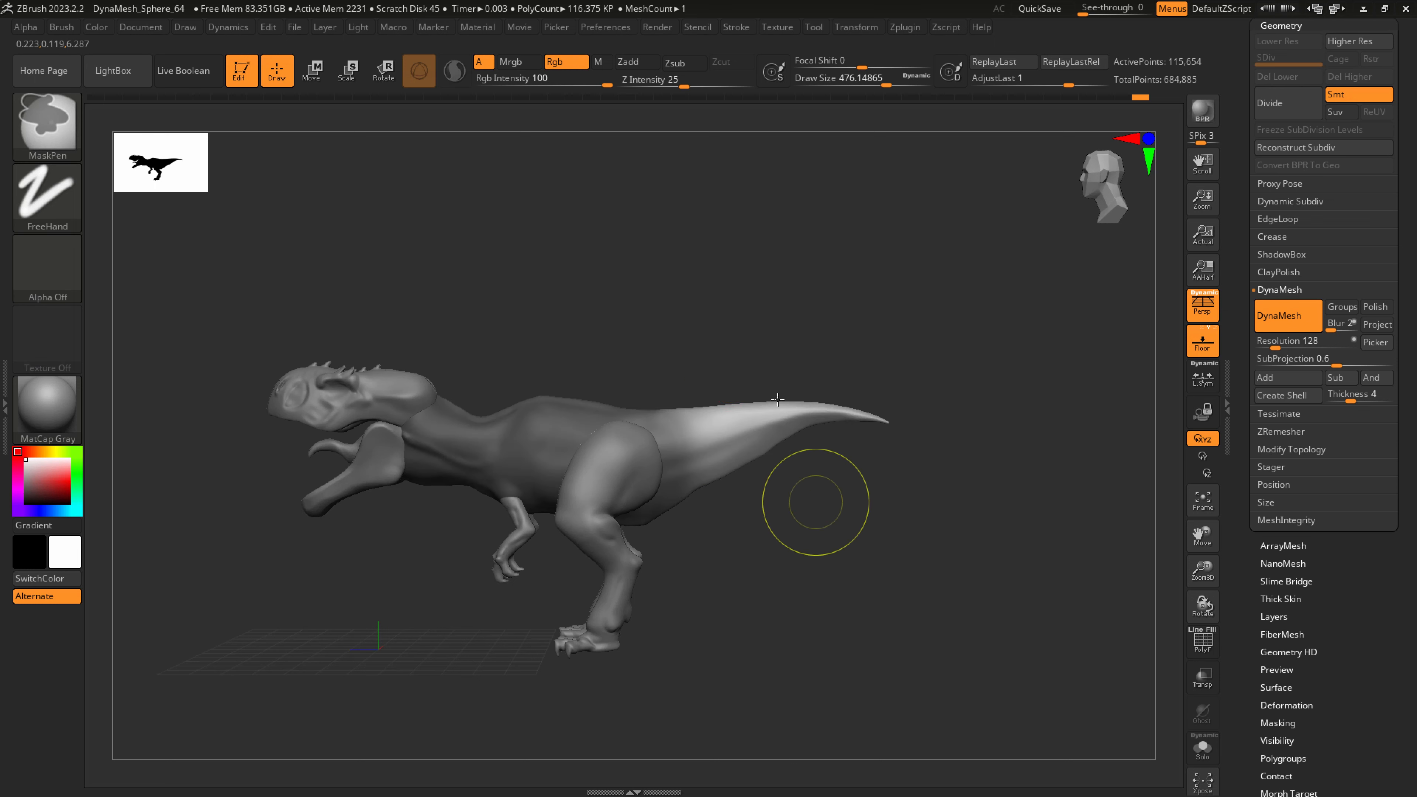
Stretch the unmasked tail lengthwise with the Scale gizmo and clear the mask
left_click(347, 71)
left_click(603, 338)
left_click_drag(610, 394, 742, 386)
left_click(737, 329)
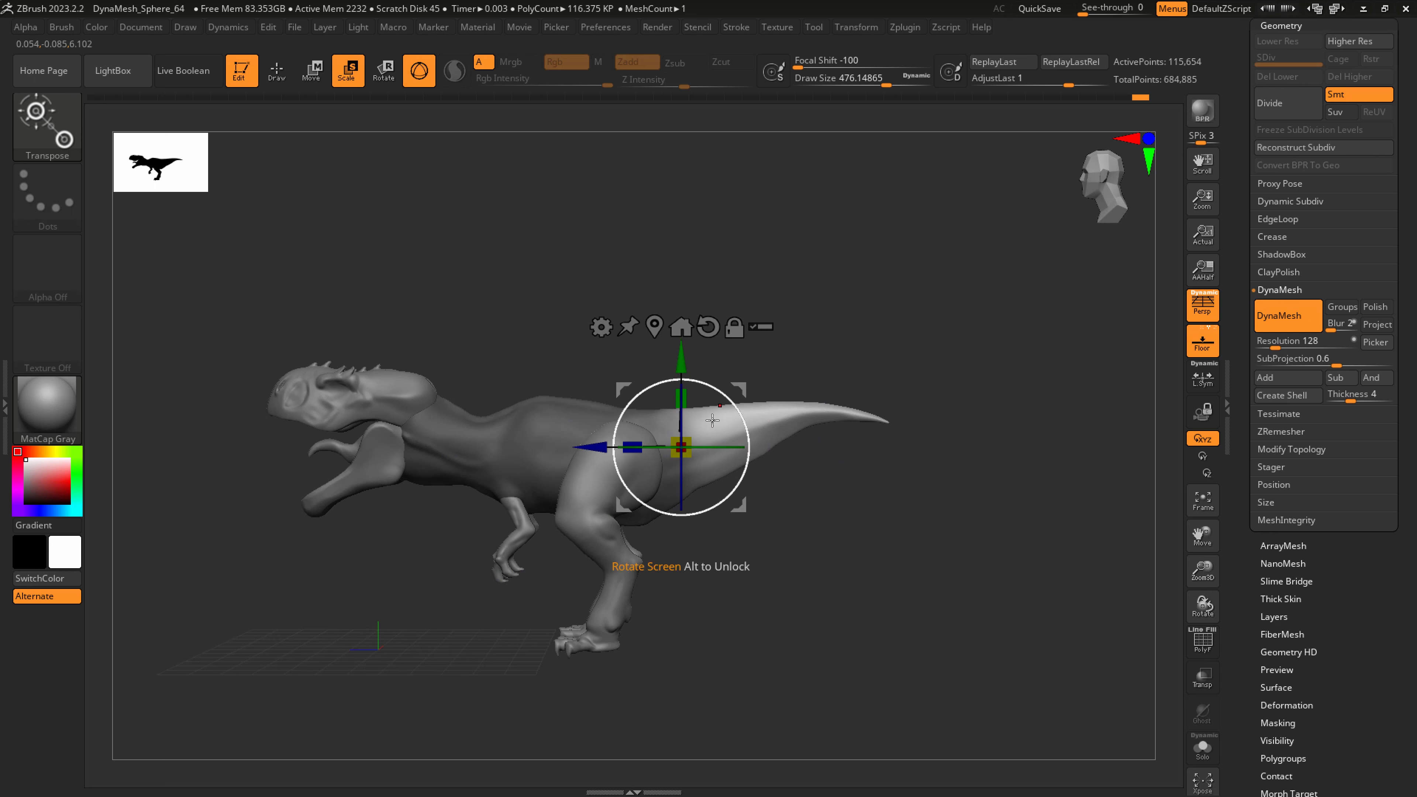
mouse_move(632, 447)
left_mouse_down()
mouse_move(595, 466)
mouse_move(595, 447)
left_mouse_up()
mouse_move(794, 568)
left_mouse_down("ctrl")
mouse_move(844, 539)
mouse_move(746, 582)
mouse_move(771, 576)
mouse_move(712, 517)
mouse_move(691, 562)
mouse_move(764, 531)
left_mouse_up("ctrl")
Reshape the underside of the tail with SnakeHook, reducing the draw size from about 476 to 299
key("q")
key("b")
key("s")
key("h")
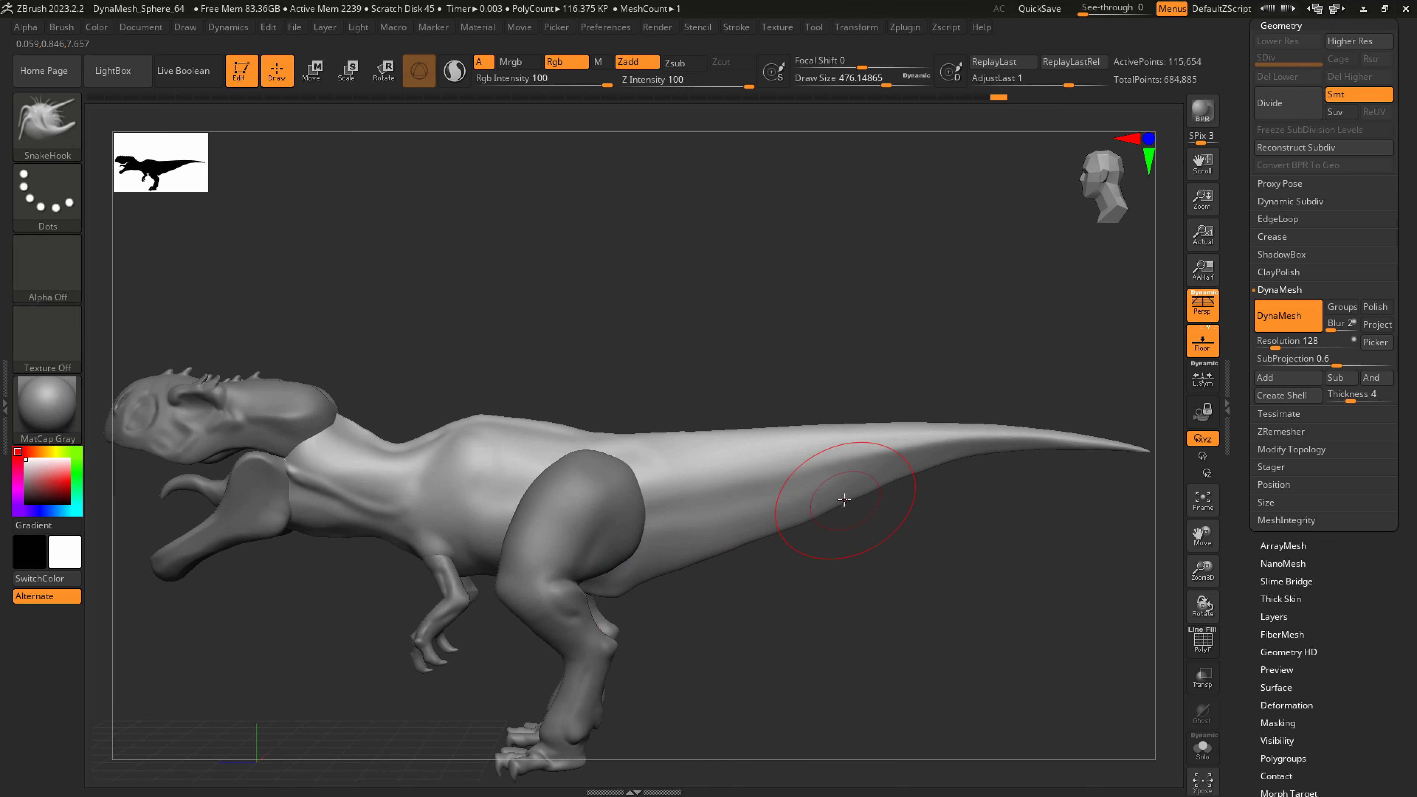
left_click_drag(892, 482, 936, 477)
key("s")
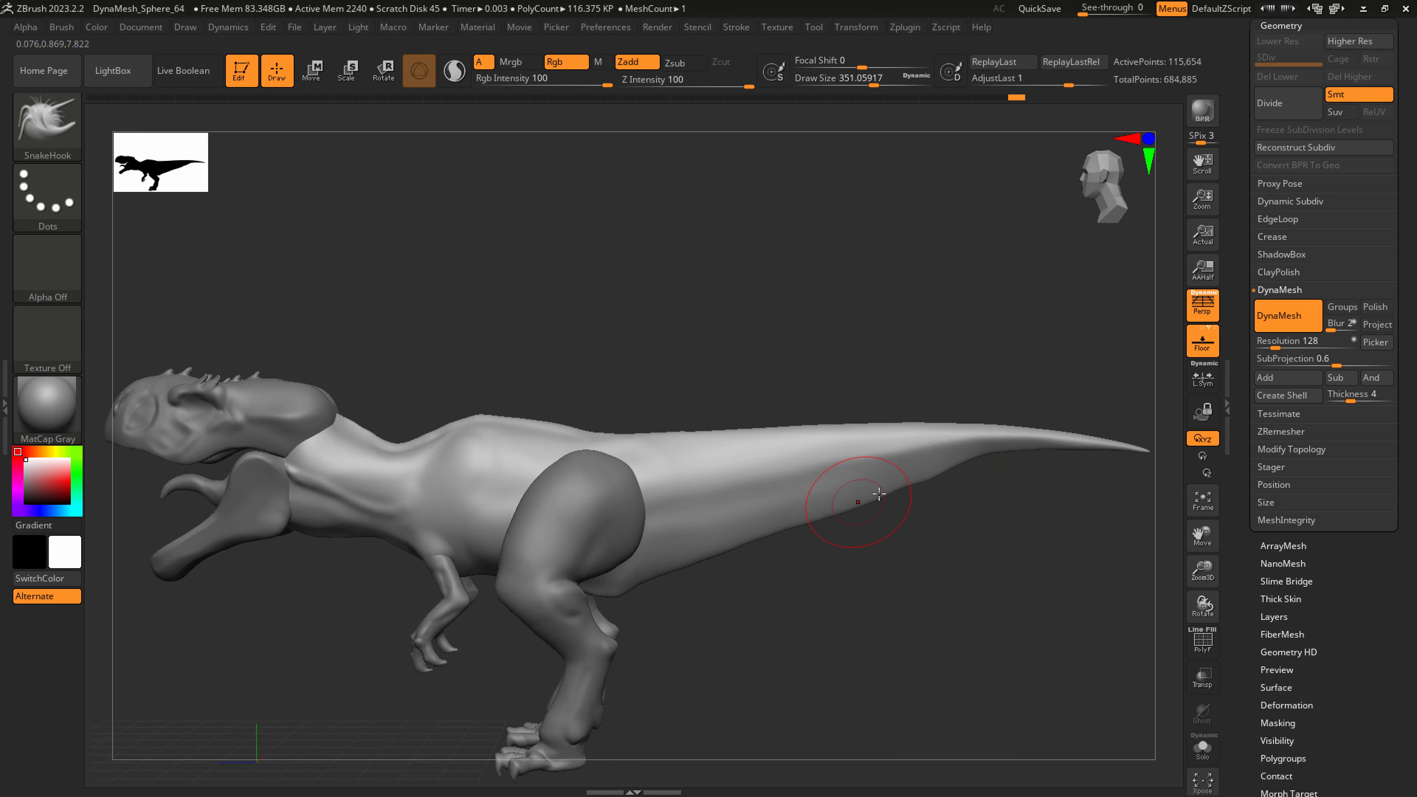
key("s")
left_click_drag(928, 478, 909, 478)
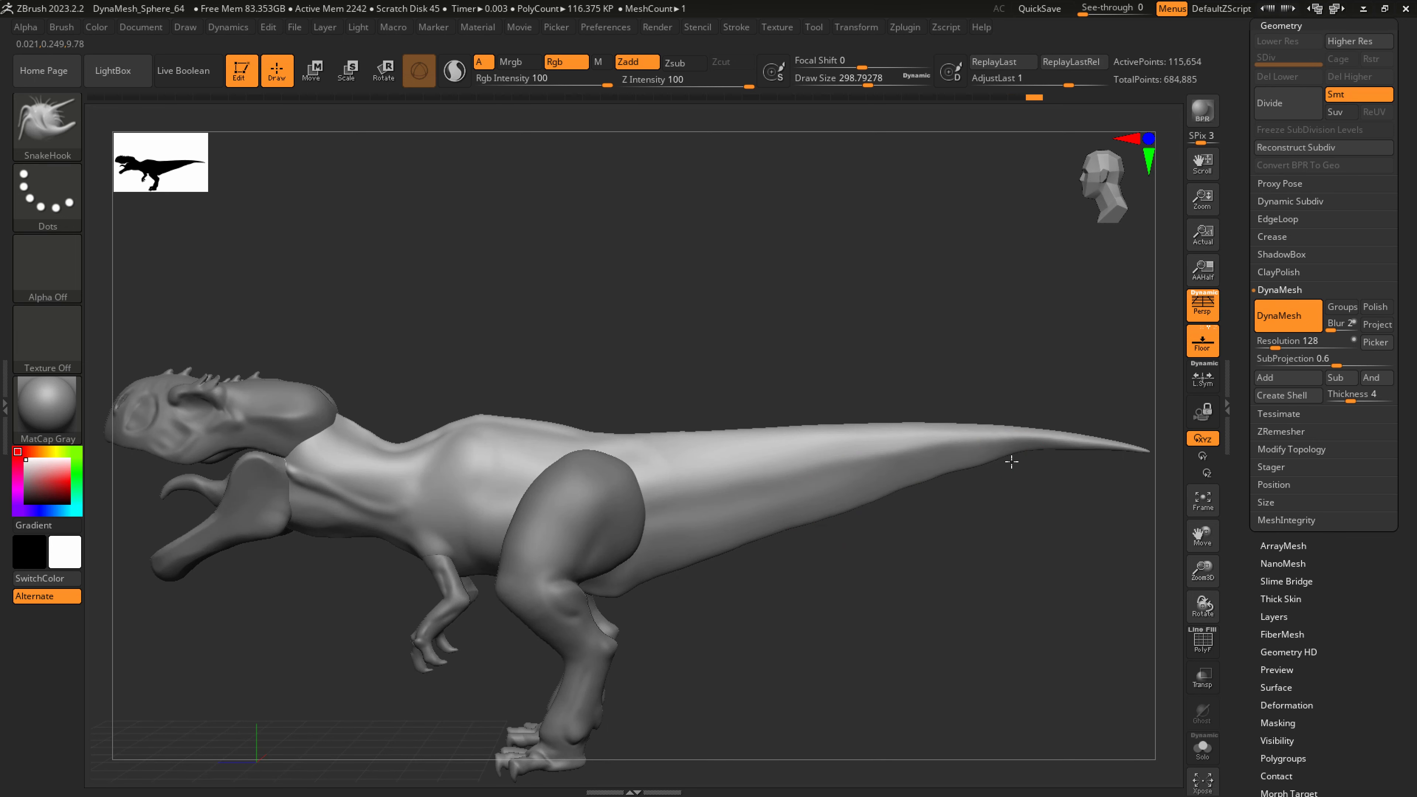
mouse_move(1026, 456)
left_mouse_down()
mouse_move(876, 494)
mouse_move(789, 546)
mouse_move(885, 548)
mouse_move(862, 528)
mouse_move(892, 524)
mouse_move(828, 517)
mouse_move(873, 504)
left_mouse_up()
Refine the whole tail's silhouette with SnakeHook at draw size about 648
key("s")
left_click_drag(809, 468, 807, 475)
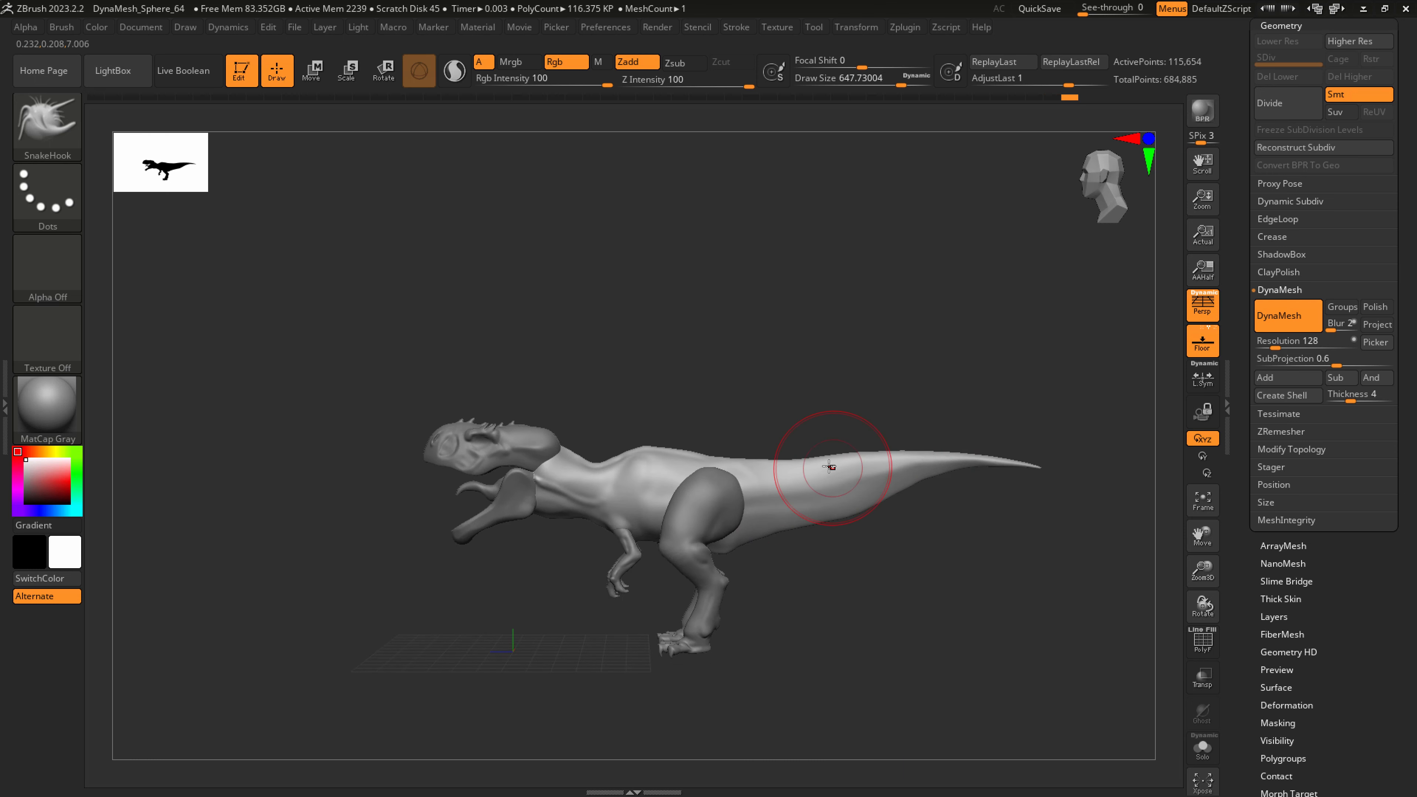
mouse_move(926, 518)
left_mouse_down()
mouse_move(898, 532)
mouse_move(915, 527)
left_mouse_up()
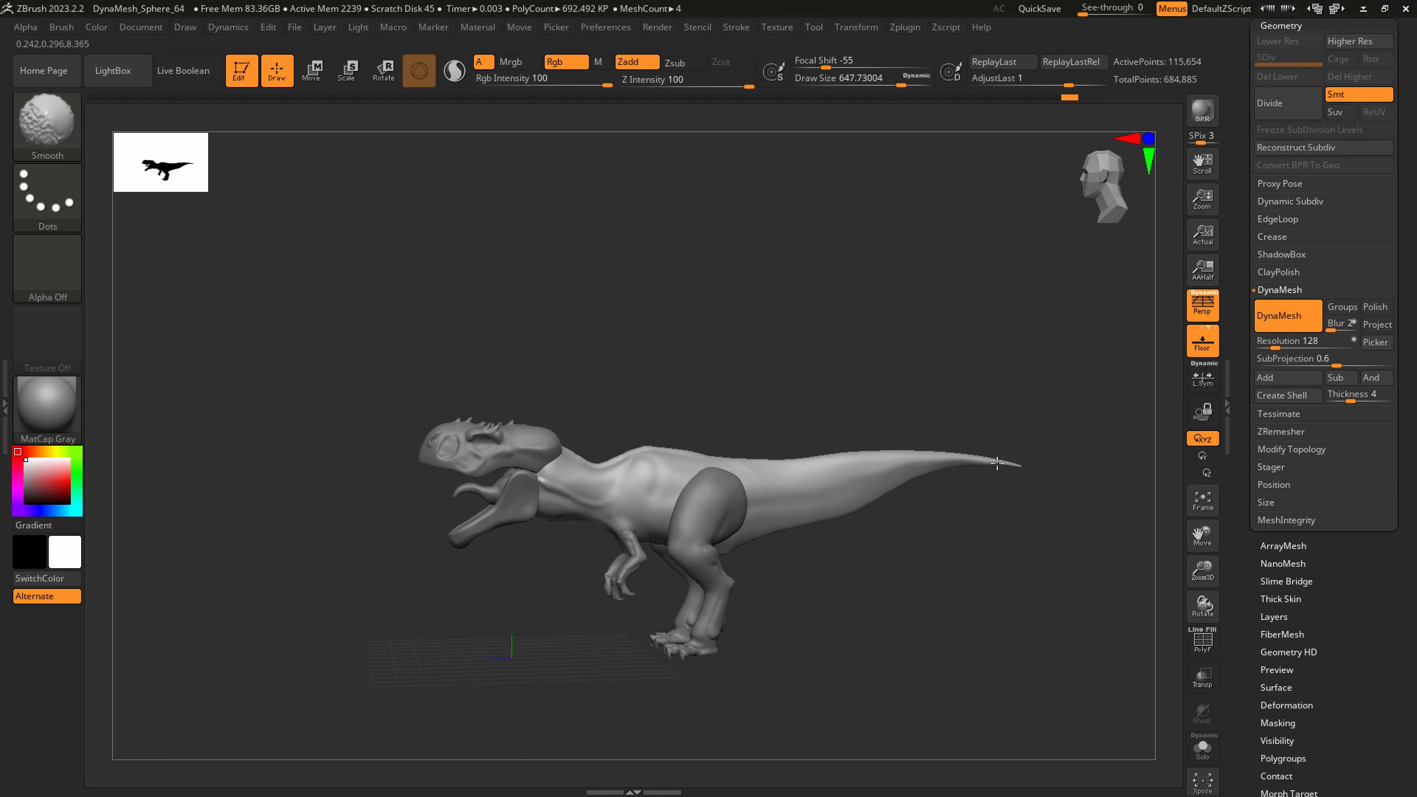
Check the dinosaur with perspective toggled and save the tool to disk
mouse_move(999, 491)
left_mouse_down()
mouse_move(877, 519)
mouse_move(829, 576)
left_mouse_up()
key("p")
key("p")
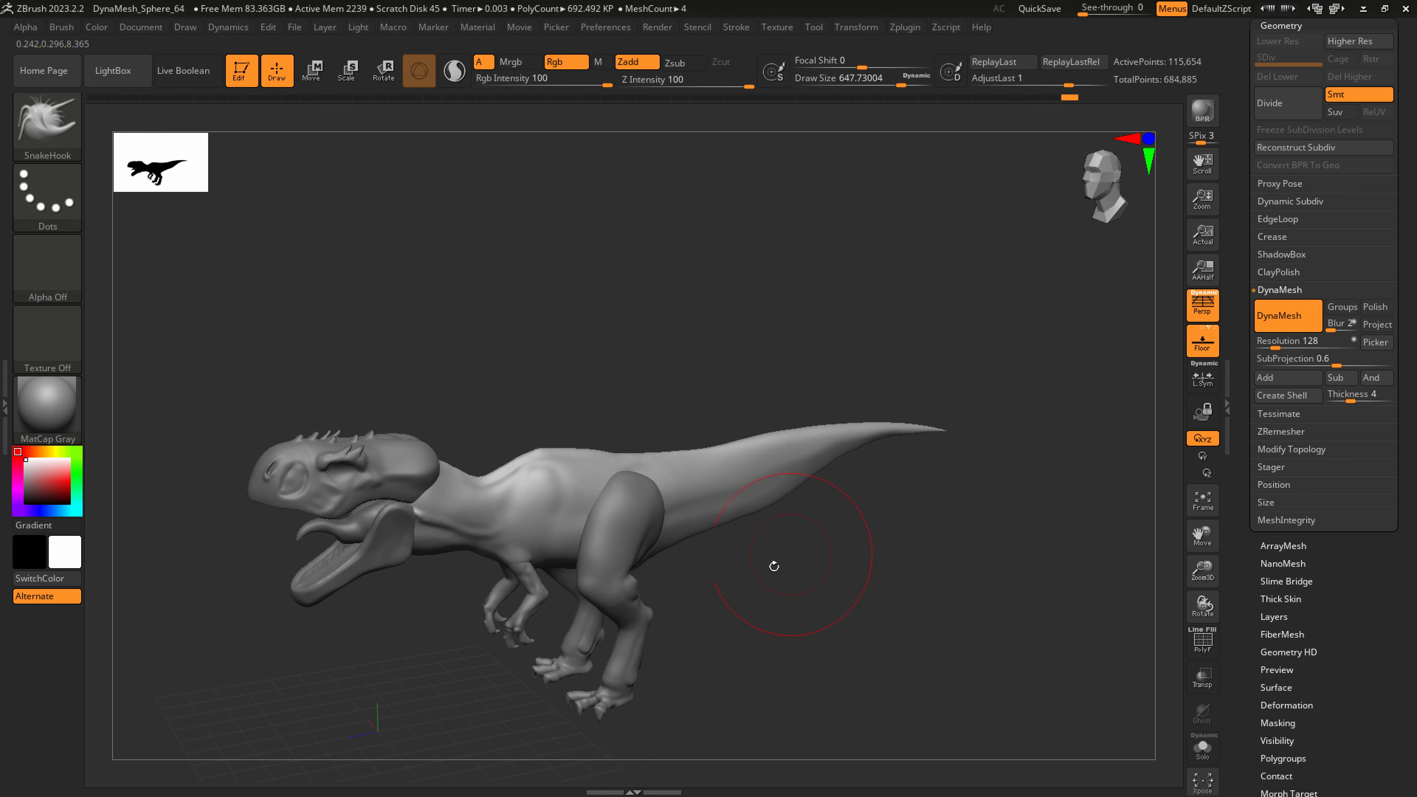
scroll(1322, 223, "up", 10)
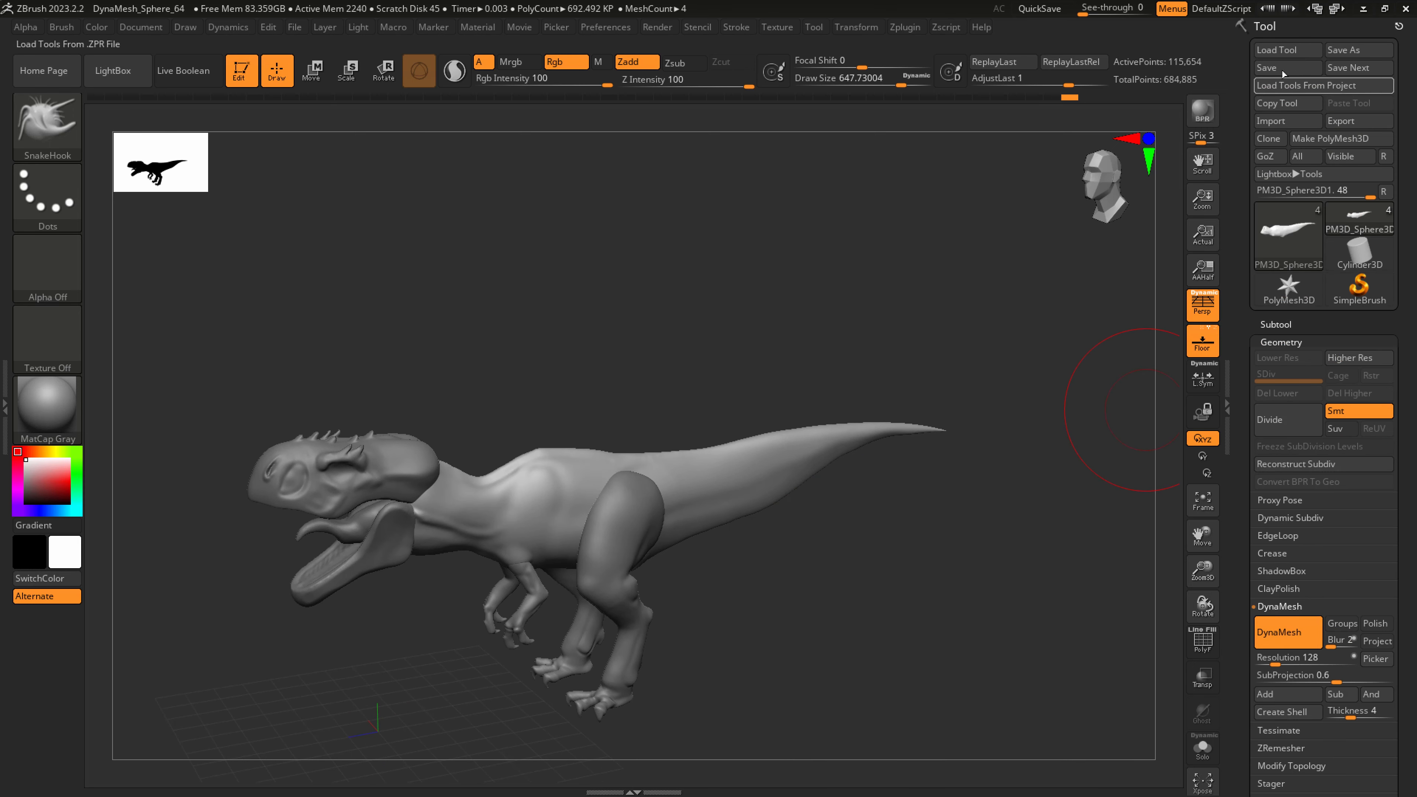
left_click(1279, 67)
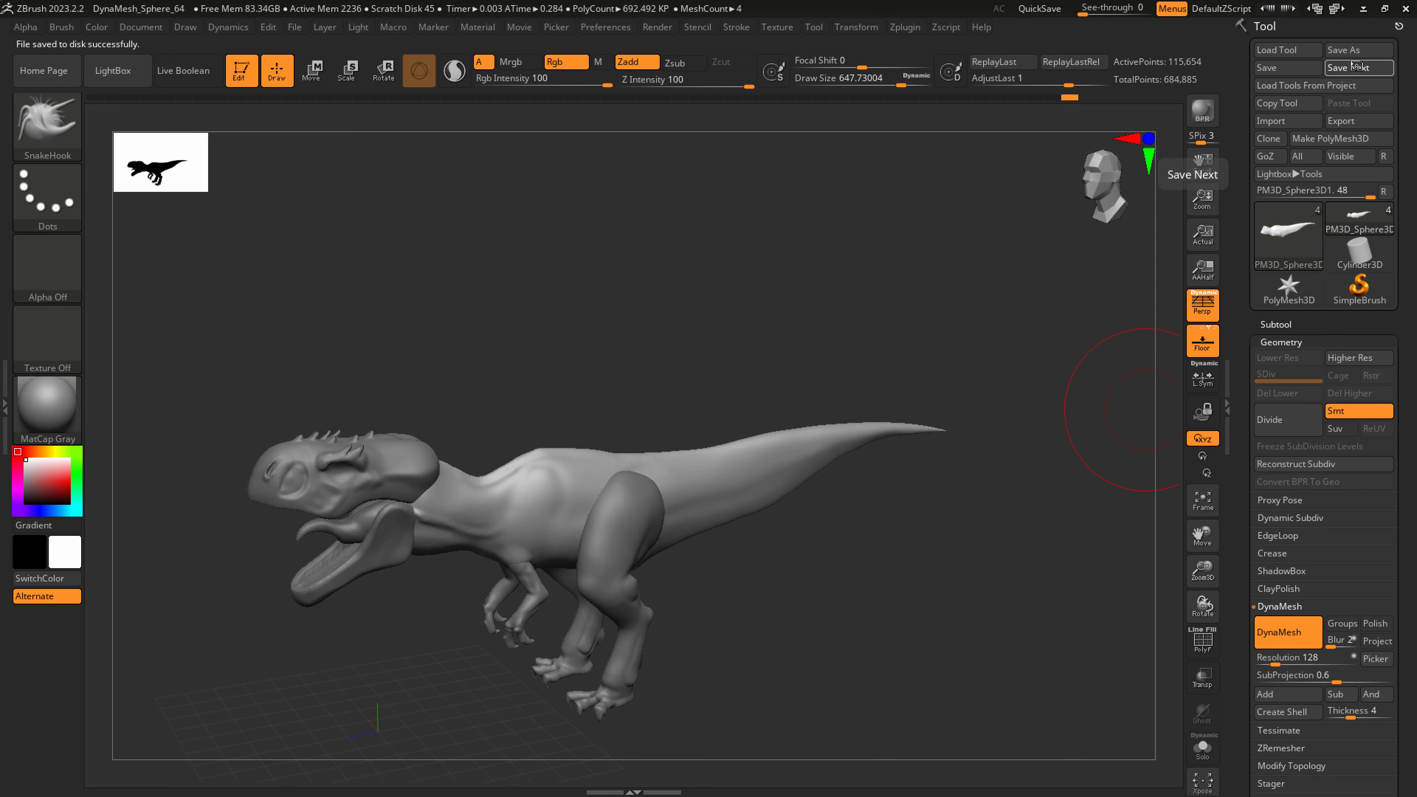
Pull two spikes out of the neck base and shoulder ridge with SnakeHook at draw sizes about 90 and 77
mouse_move(523, 468)
right_mouse_down("ctrl")
mouse_move(518, 497)
mouse_move(510, 475)
right_mouse_up("ctrl")
key("s")
mouse_move(510, 472)
left_mouse_down()
mouse_move(447, 462)
mouse_move(495, 460)
mouse_move(521, 440)
left_mouse_up()
key("s")
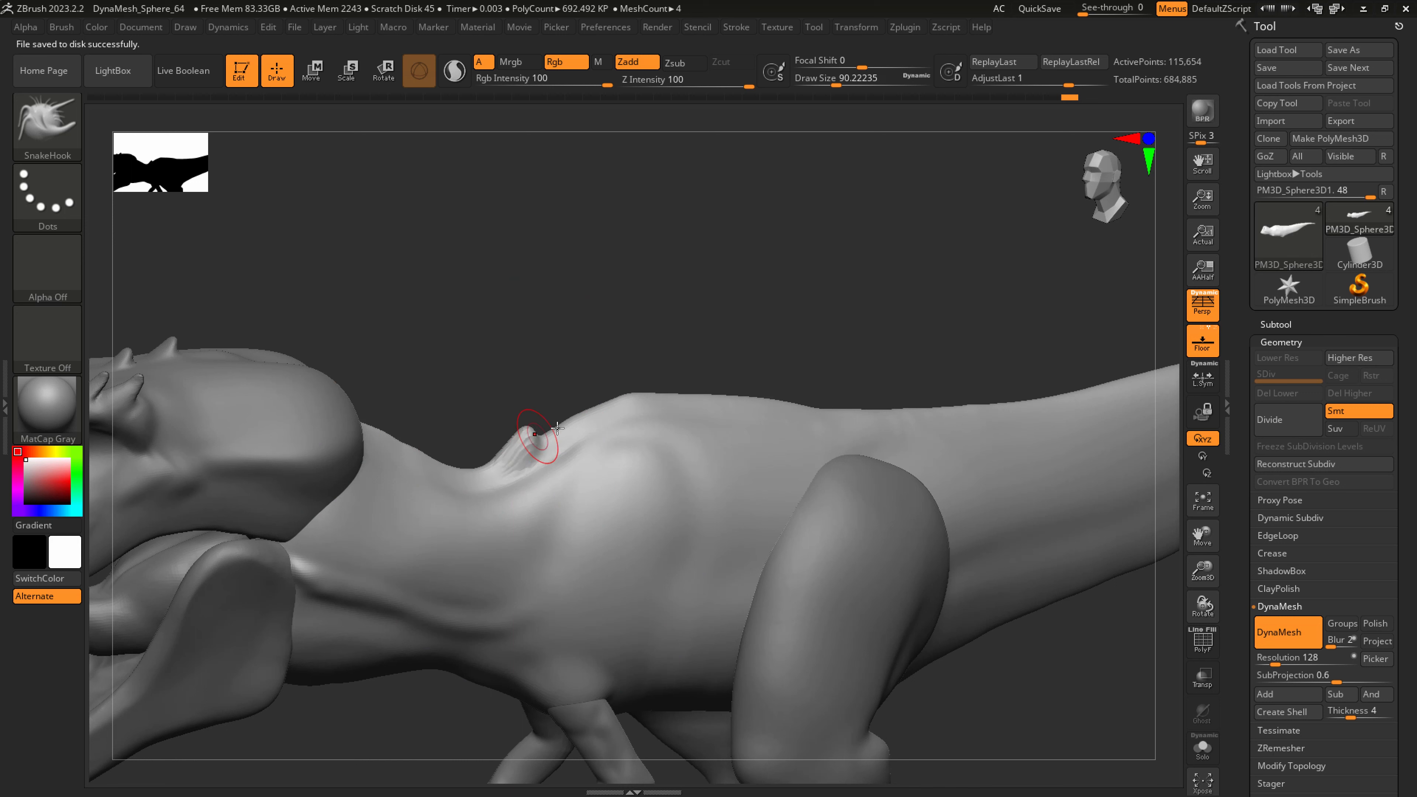
key("s")
mouse_move(613, 406)
left_mouse_down()
mouse_move(599, 405)
mouse_move(628, 382)
left_mouse_up()
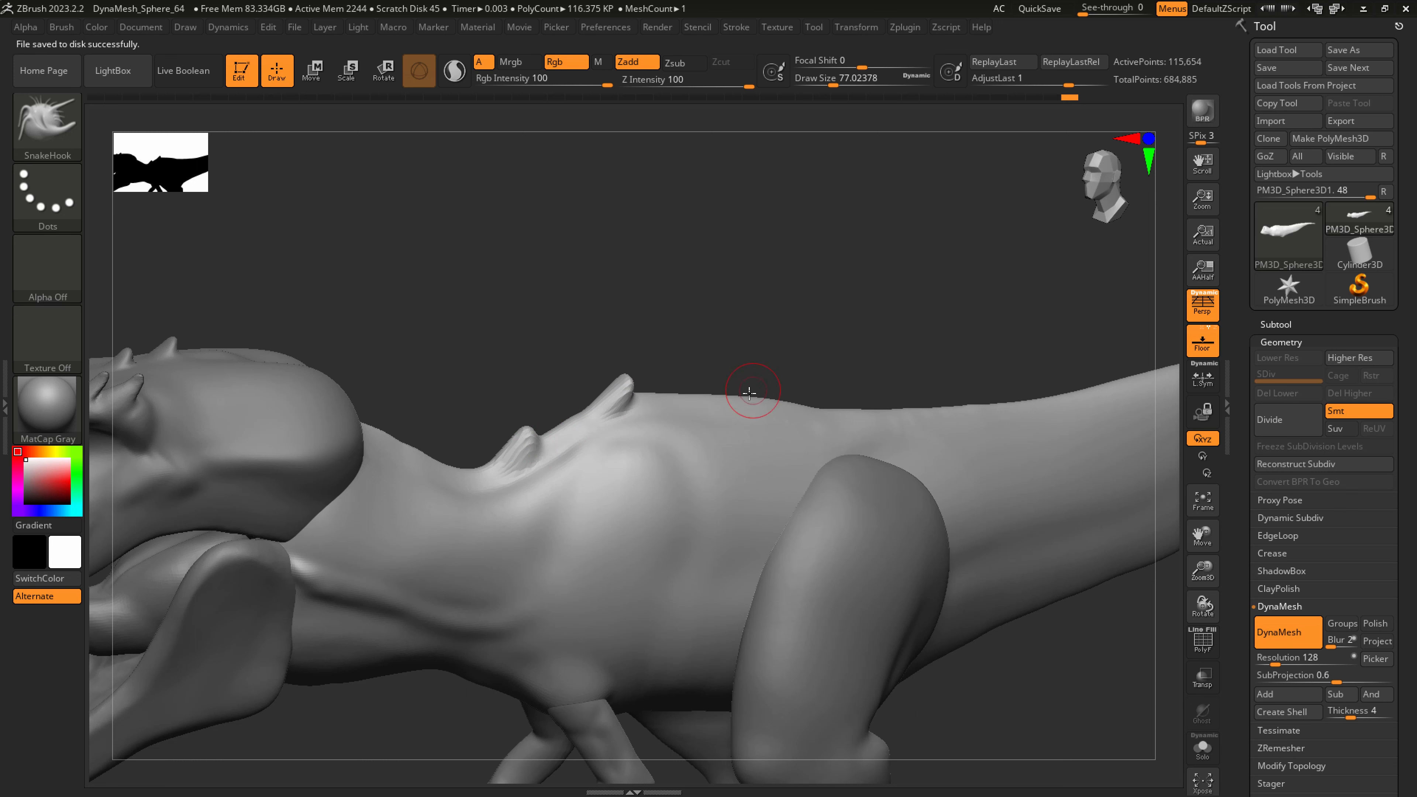
Undo the misplaced spike stroke and pull a spike from the middle of the back with SnakeHook at draw size about 77
left_click_drag(749, 393, 779, 382)
key("ctrl+z")
right_click_drag(760, 399, 778, 427)
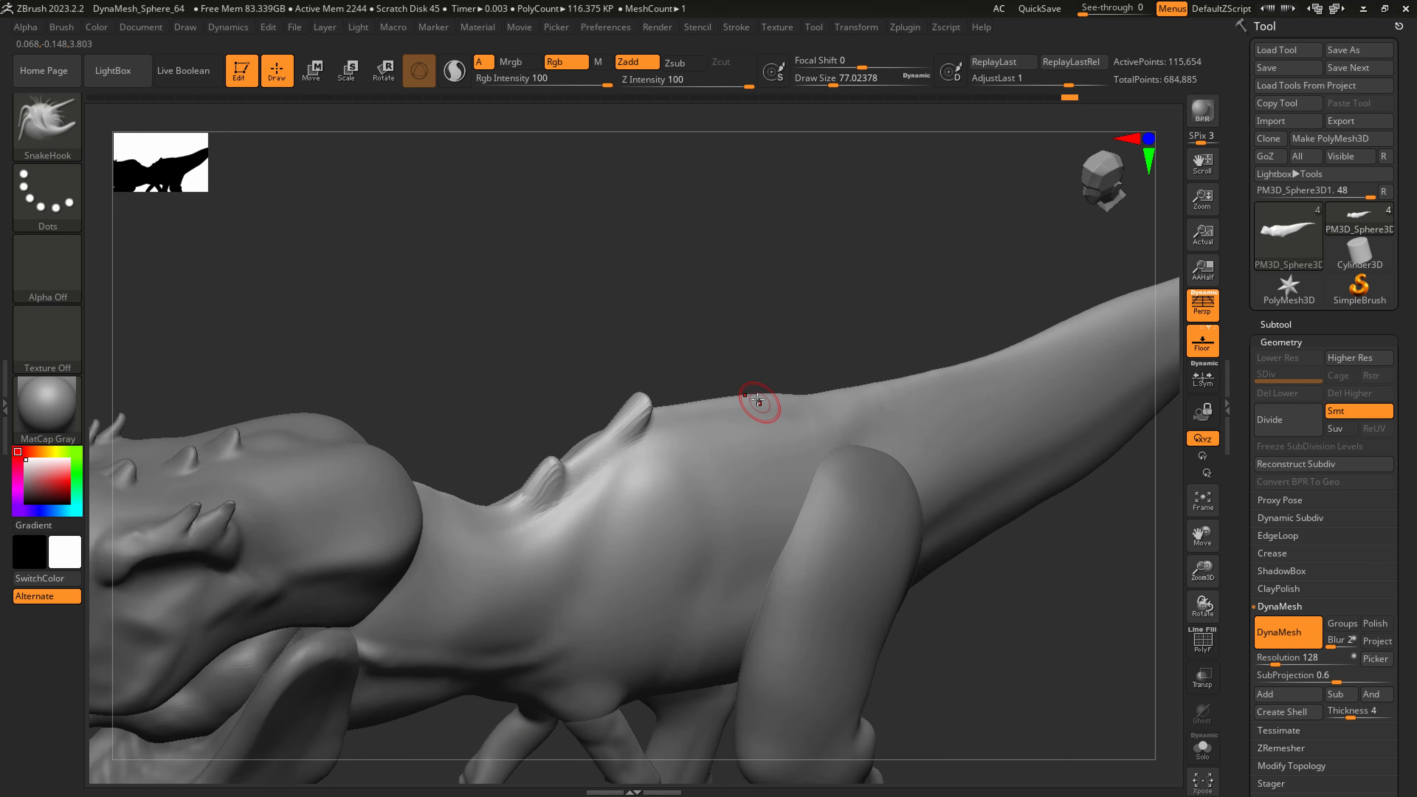
left_click_drag(758, 404, 768, 388)
right_click_drag(783, 380, 765, 363)
mouse_move(764, 387)
left_mouse_down()
mouse_move(779, 381)
mouse_move(776, 393)
left_mouse_up()
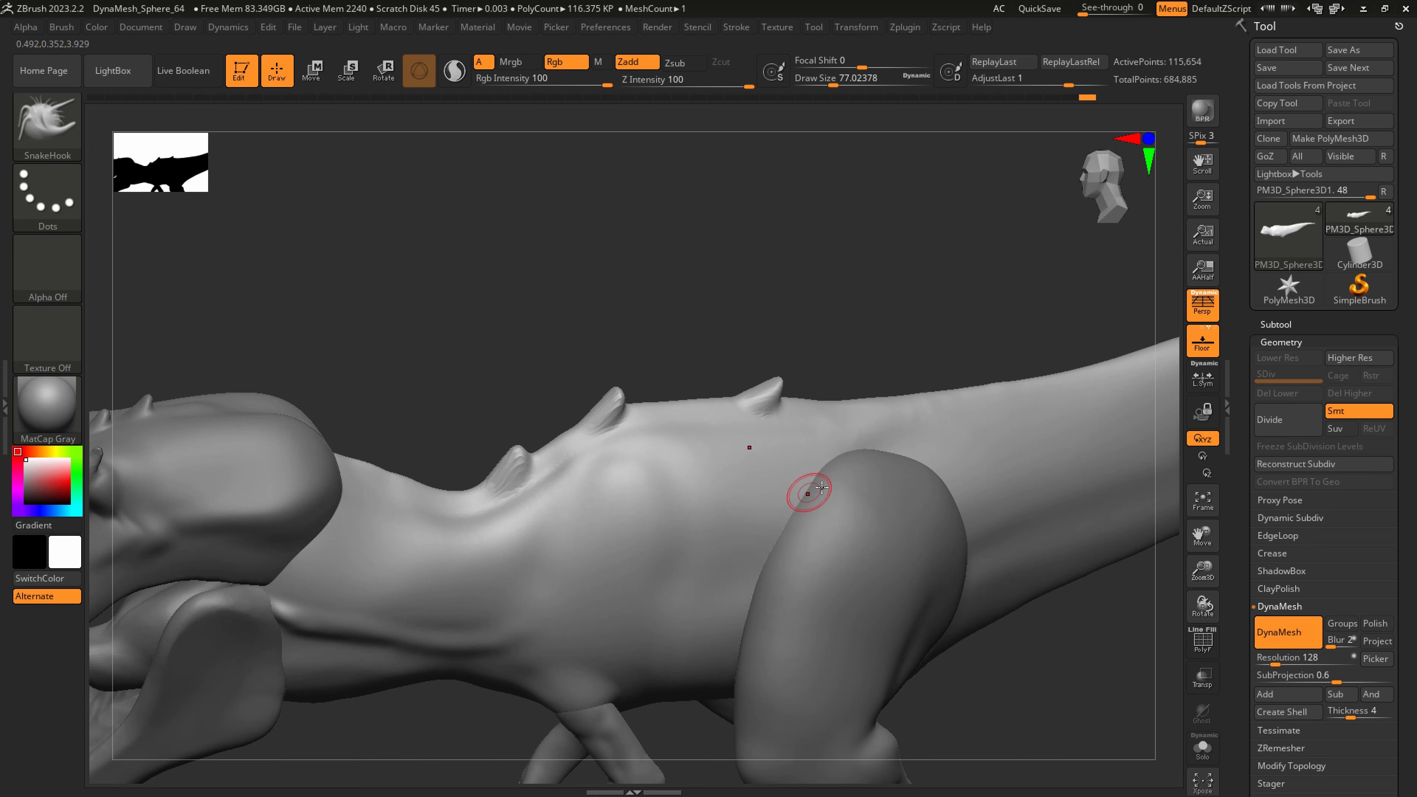
Continue the row of spikes over the hips and tail base with SnakeHook, and remesh the body with DynaMesh
right_click_drag(861, 417, 873, 397)
left_click_drag(873, 397, 920, 375)
right_click_drag(880, 416, 860, 405)
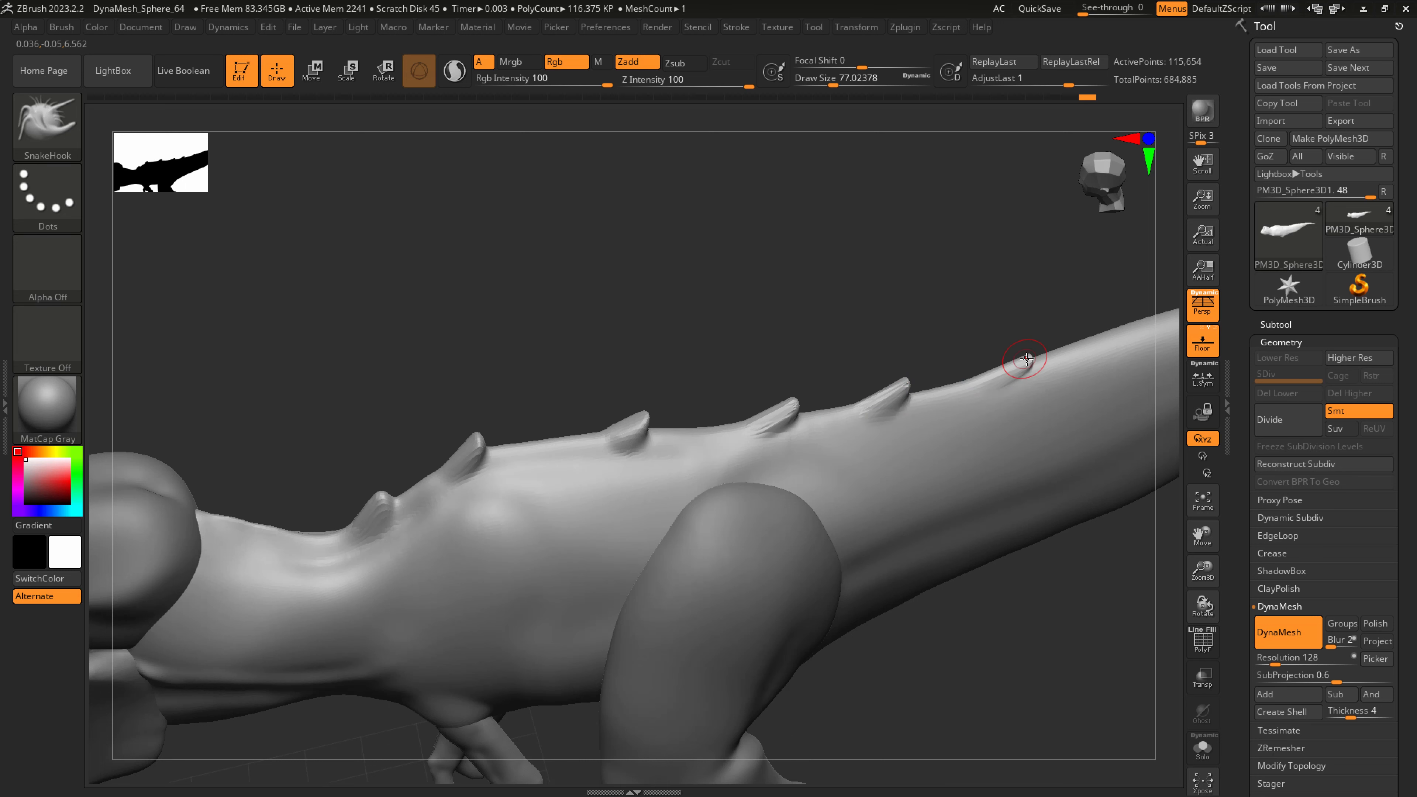
left_click_drag(1025, 356, 1034, 355)
right_click_drag(1042, 376, 899, 432, "alt")
left_click_drag(860, 341, 983, 265, "ctrl")
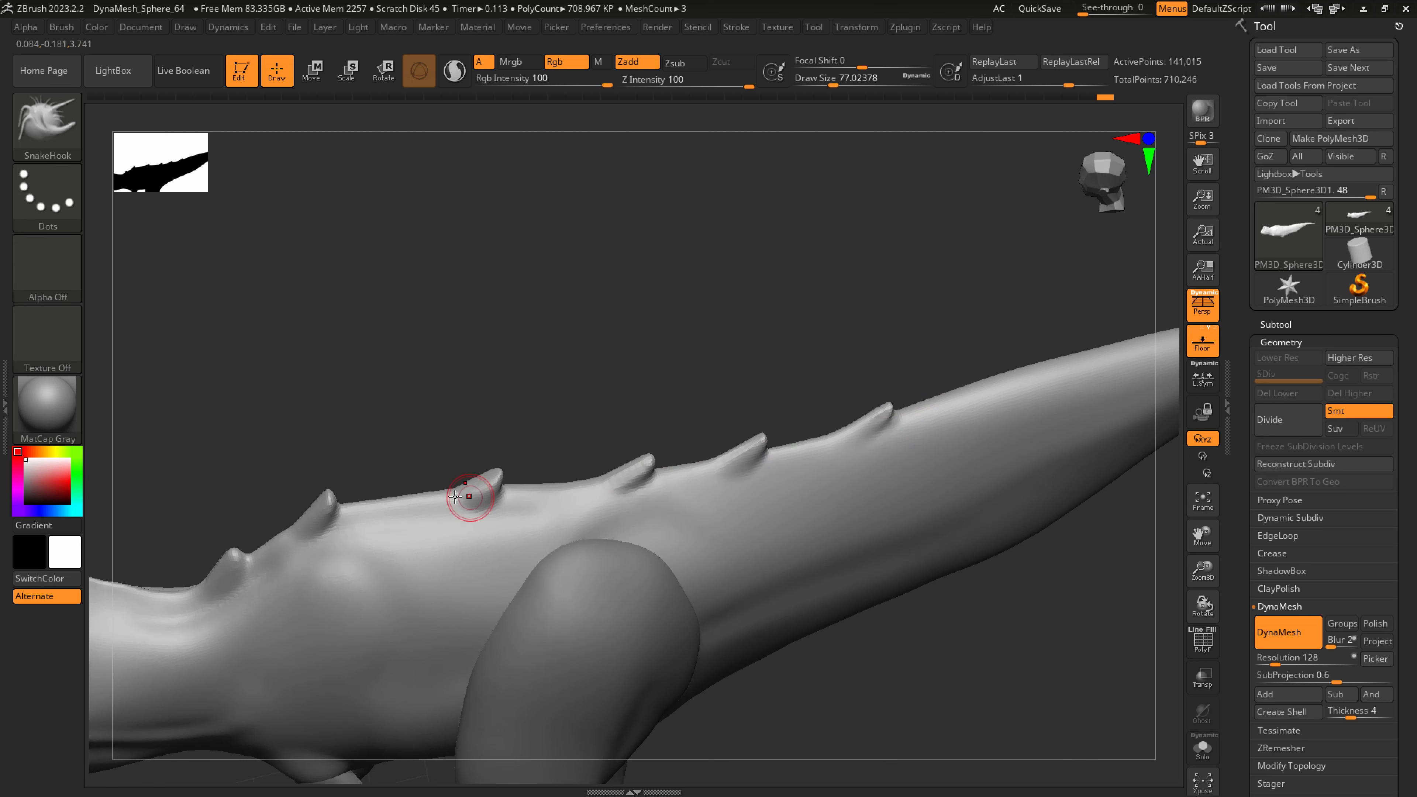
Pull additional spikes between the existing ones on the back and farther along the tail with SnakeHook
left_click_drag(404, 496, 418, 481)
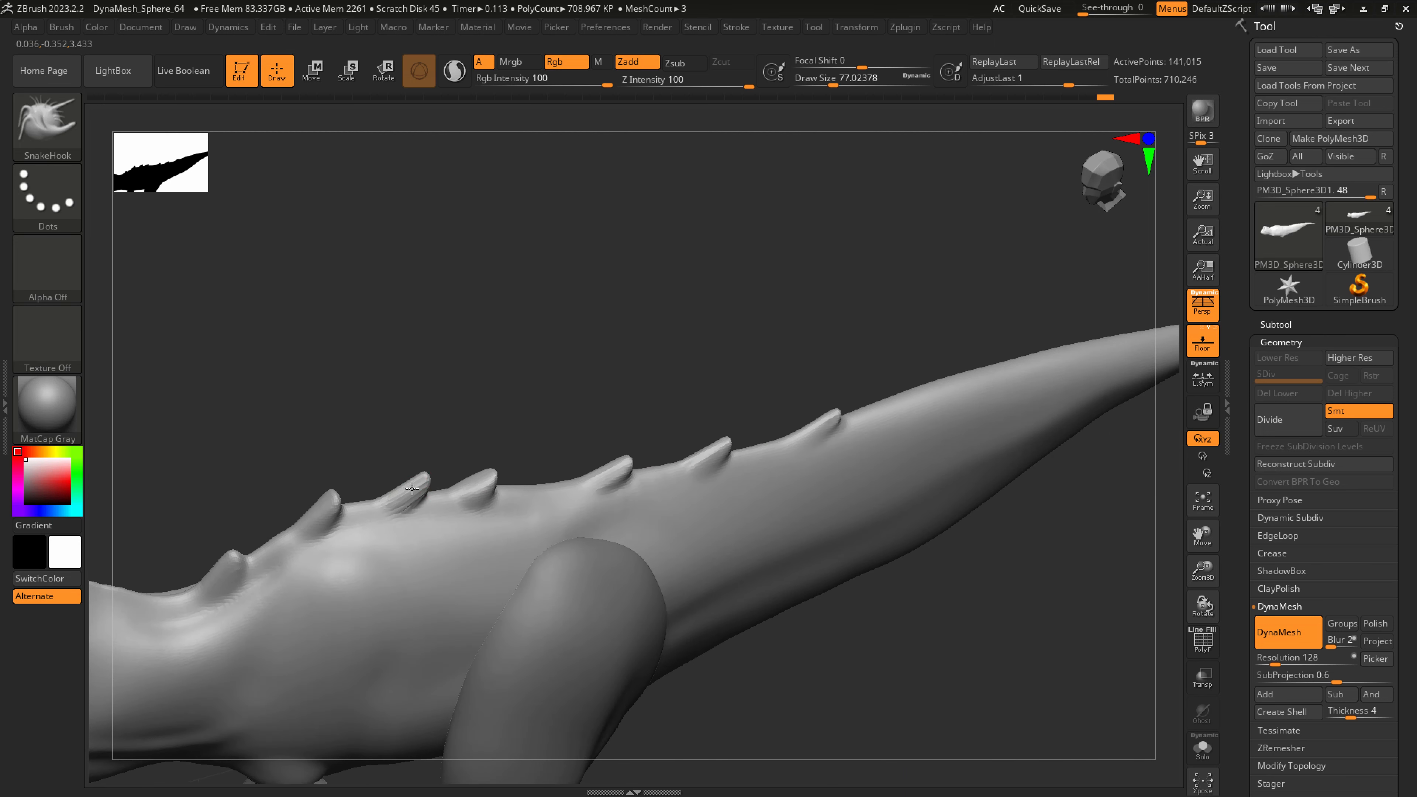
left_click_drag(530, 494, 553, 476)
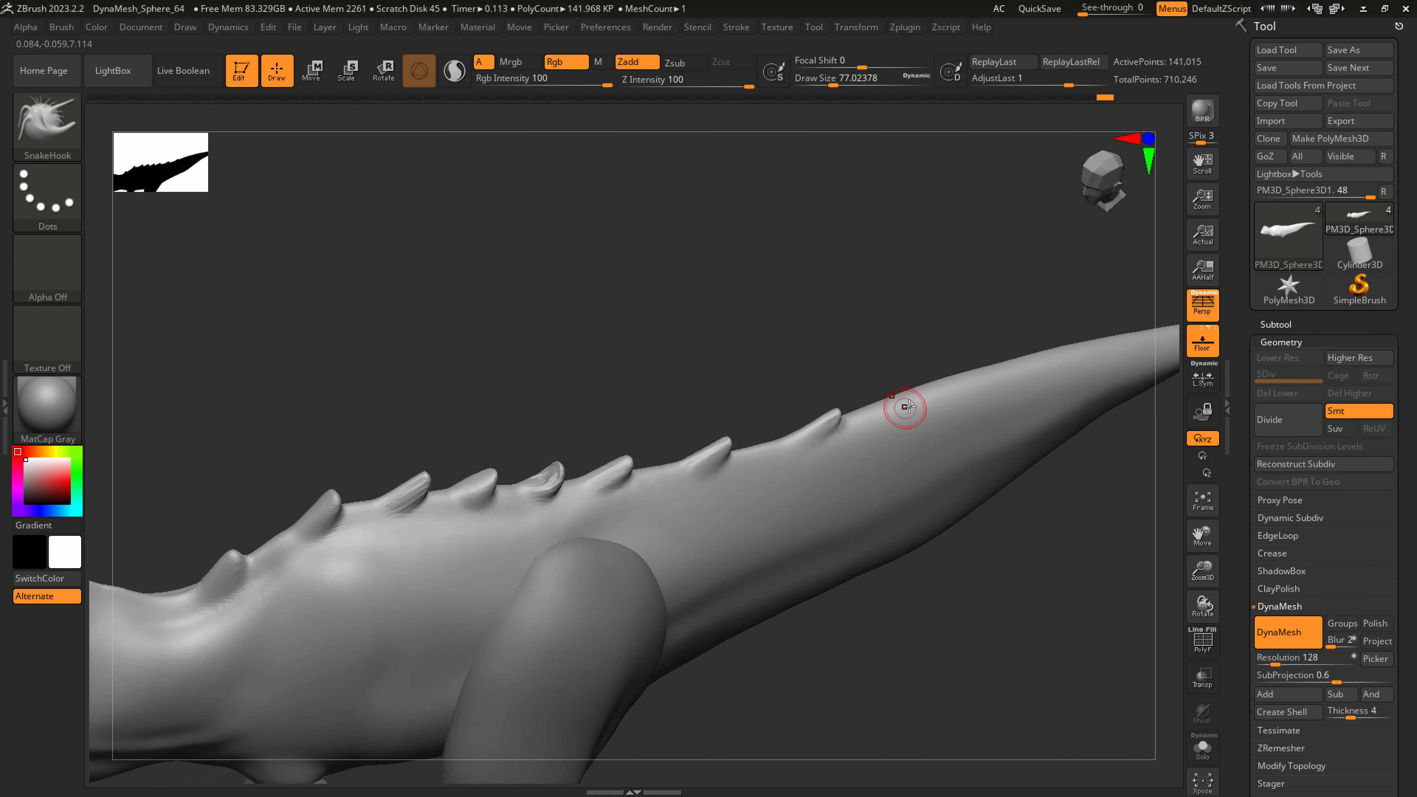
mouse_move(1001, 361)
left_mouse_down()
mouse_move(1031, 347)
mouse_move(996, 341)
left_mouse_up()
mouse_move(720, 402)
right_mouse_down()
mouse_move(651, 427)
mouse_move(755, 468)
mouse_move(722, 496)
mouse_move(600, 500)
mouse_move(556, 457)
right_mouse_up()
key("shift")
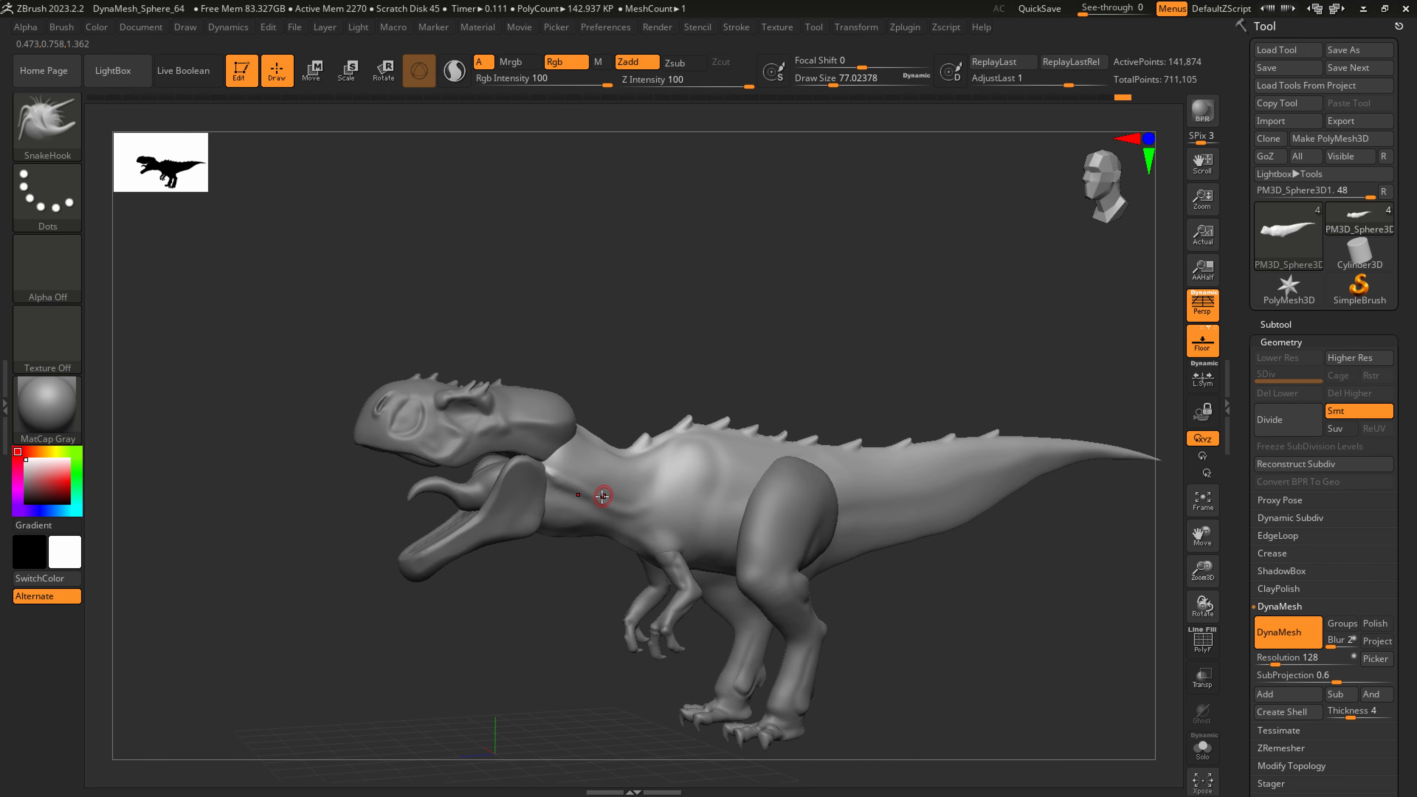
Build up an eyeball in the eye socket of the head subtool with ClayBuildup at draw size about 44 and smooth it
left_click(485, 412, "alt")
right_click_drag(486, 412, 437, 397, "ctrl")
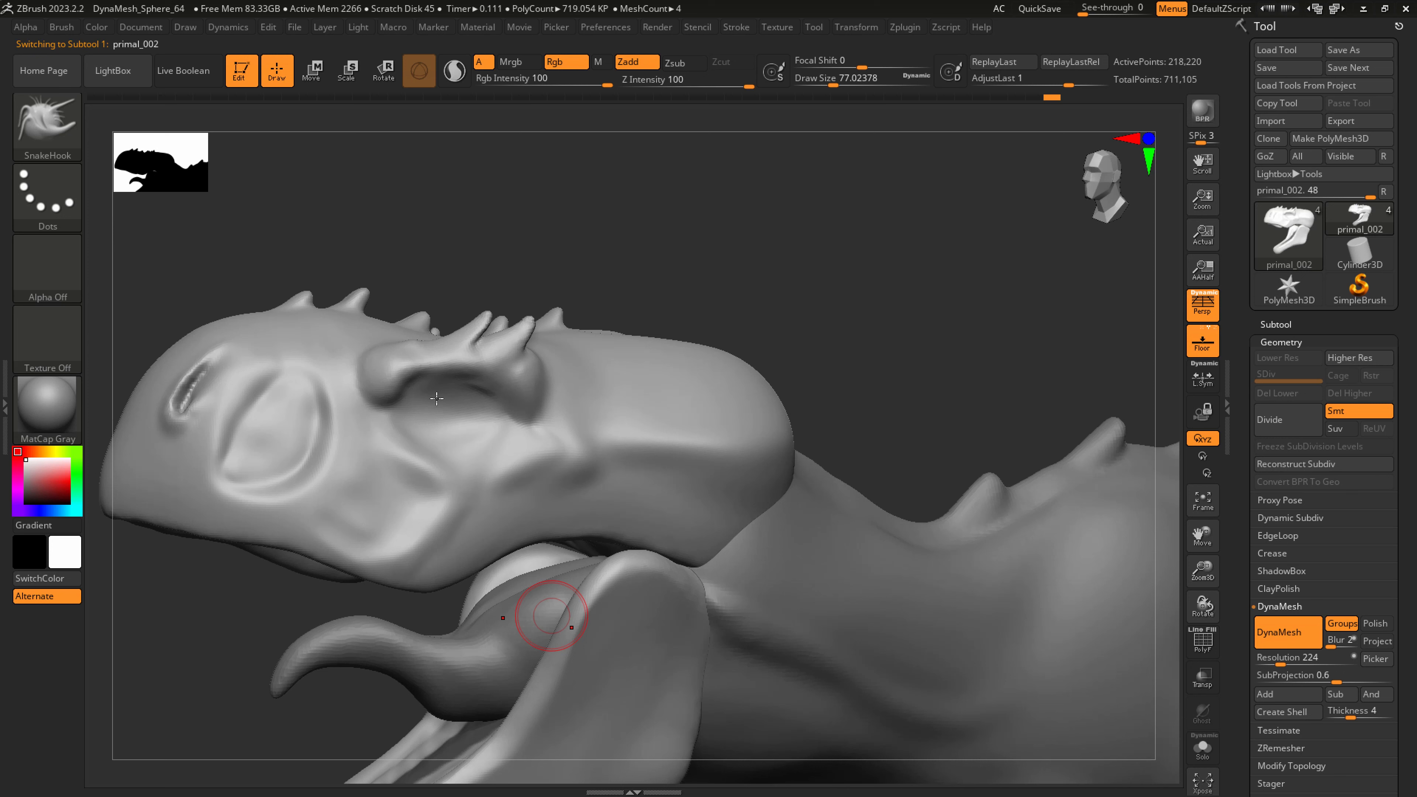
key("bracketleft")
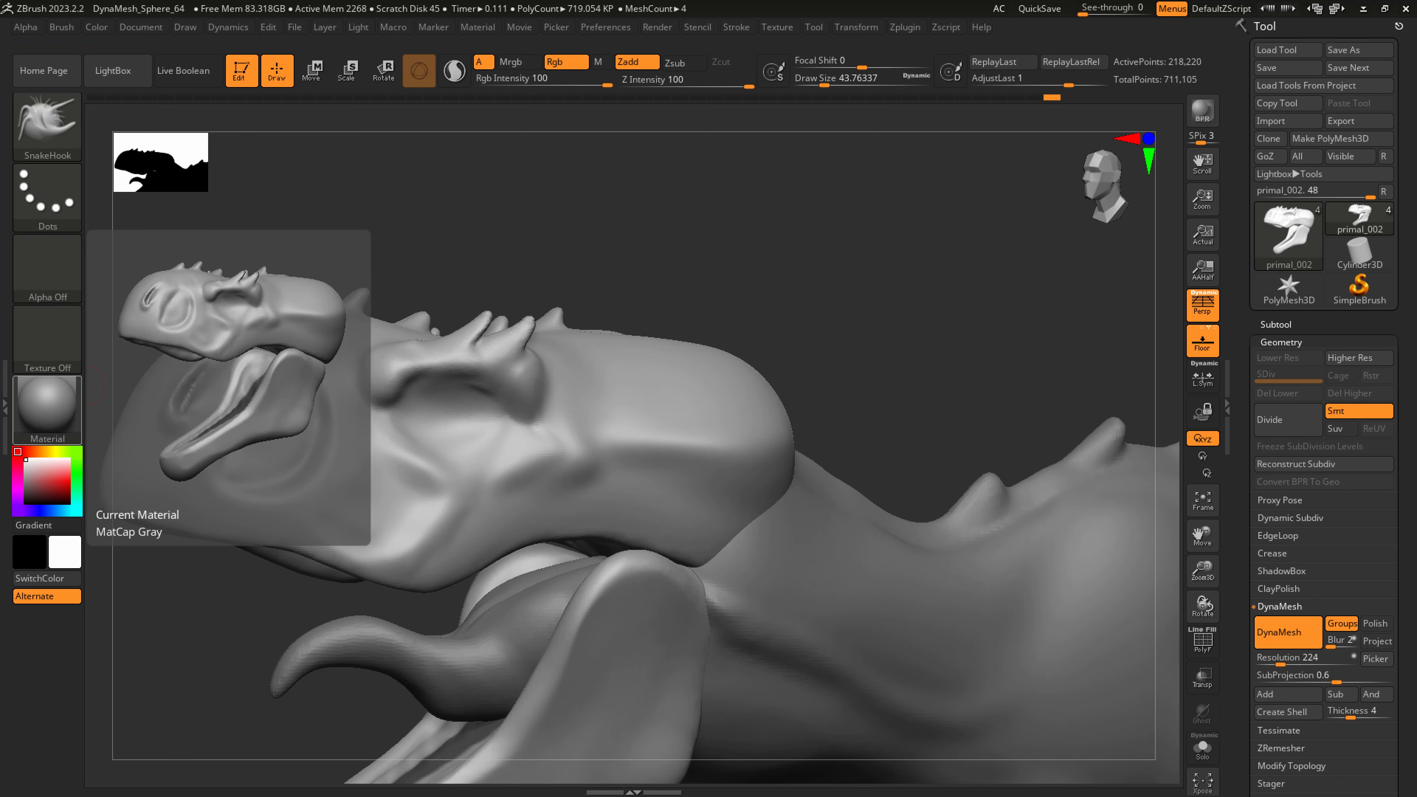
left_click(449, 413, "ctrl+shift")
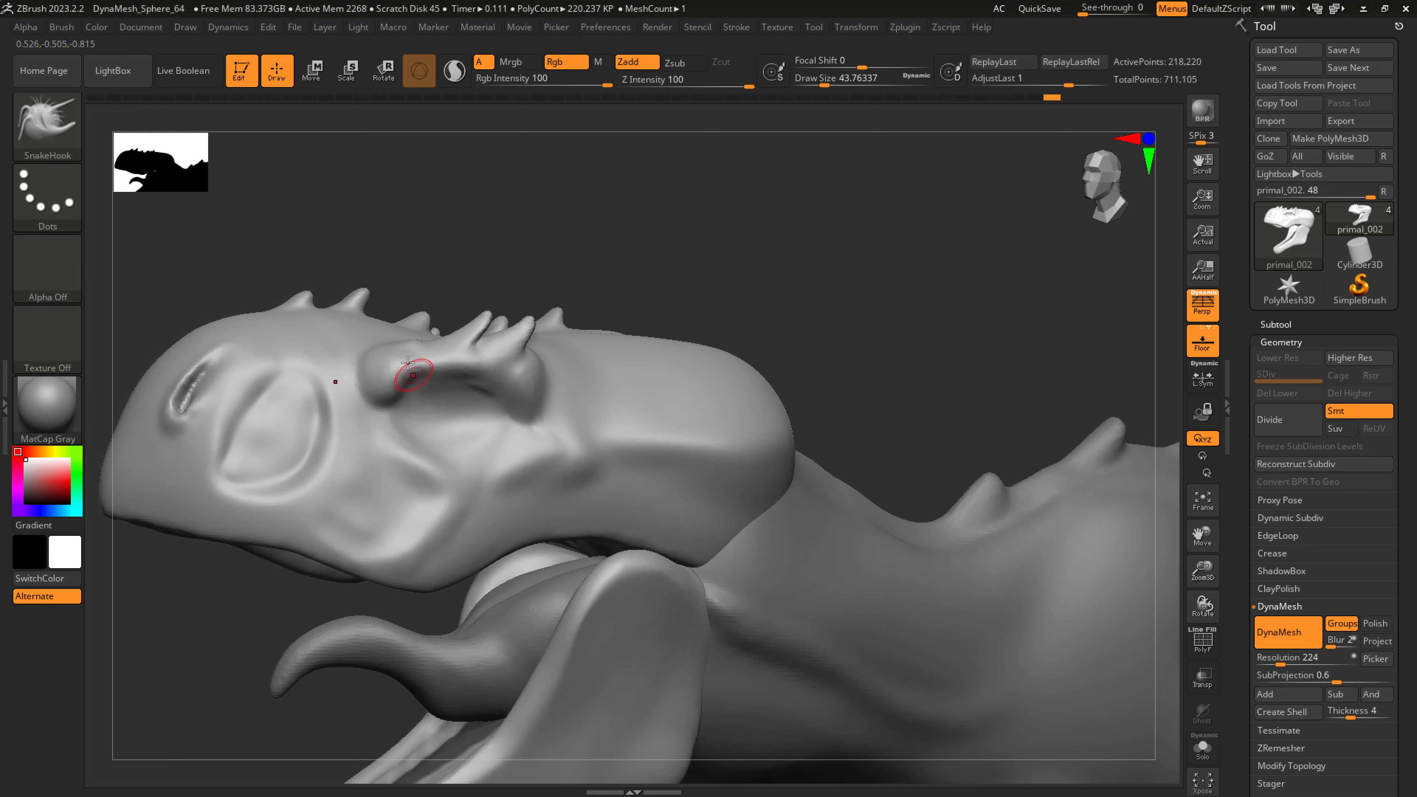
key("b")
key("h")
key("p")
key("b")
key("c")
key("b")
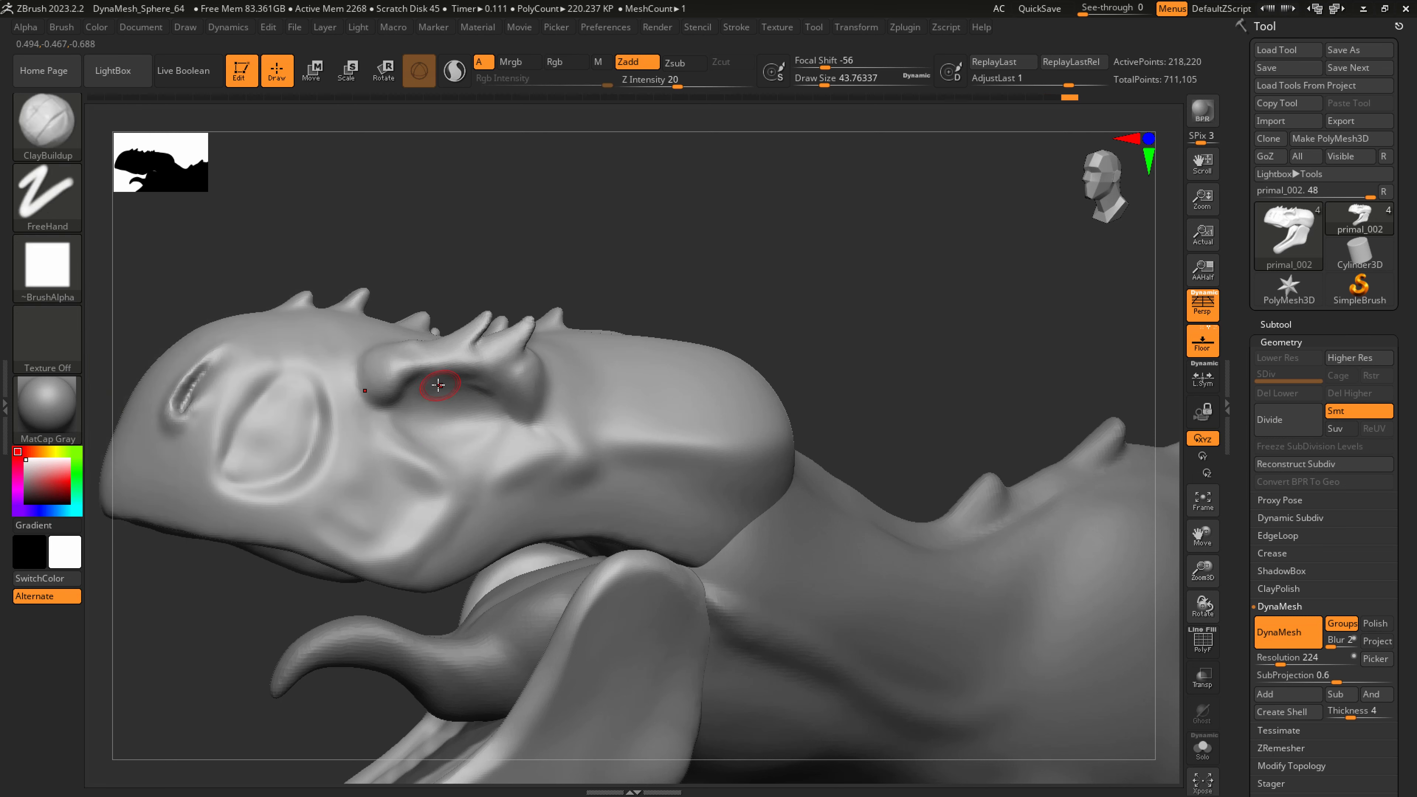
mouse_move(434, 404)
left_mouse_down()
mouse_move(447, 406)
mouse_move(429, 412)
left_mouse_up()
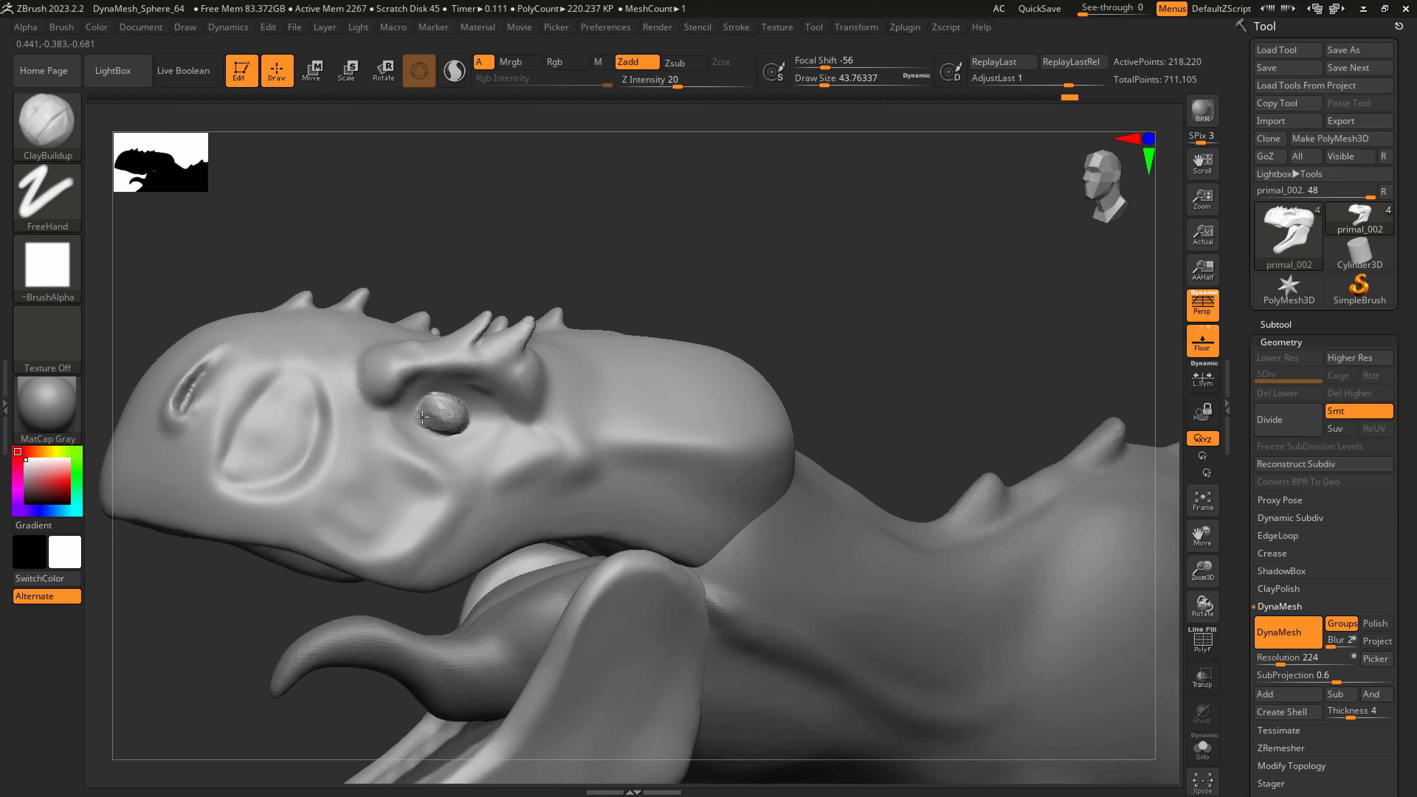
mouse_move(422, 416)
left_mouse_down("shift")
mouse_move(453, 428)
mouse_move(451, 417)
mouse_move(436, 428)
left_mouse_up("shift")
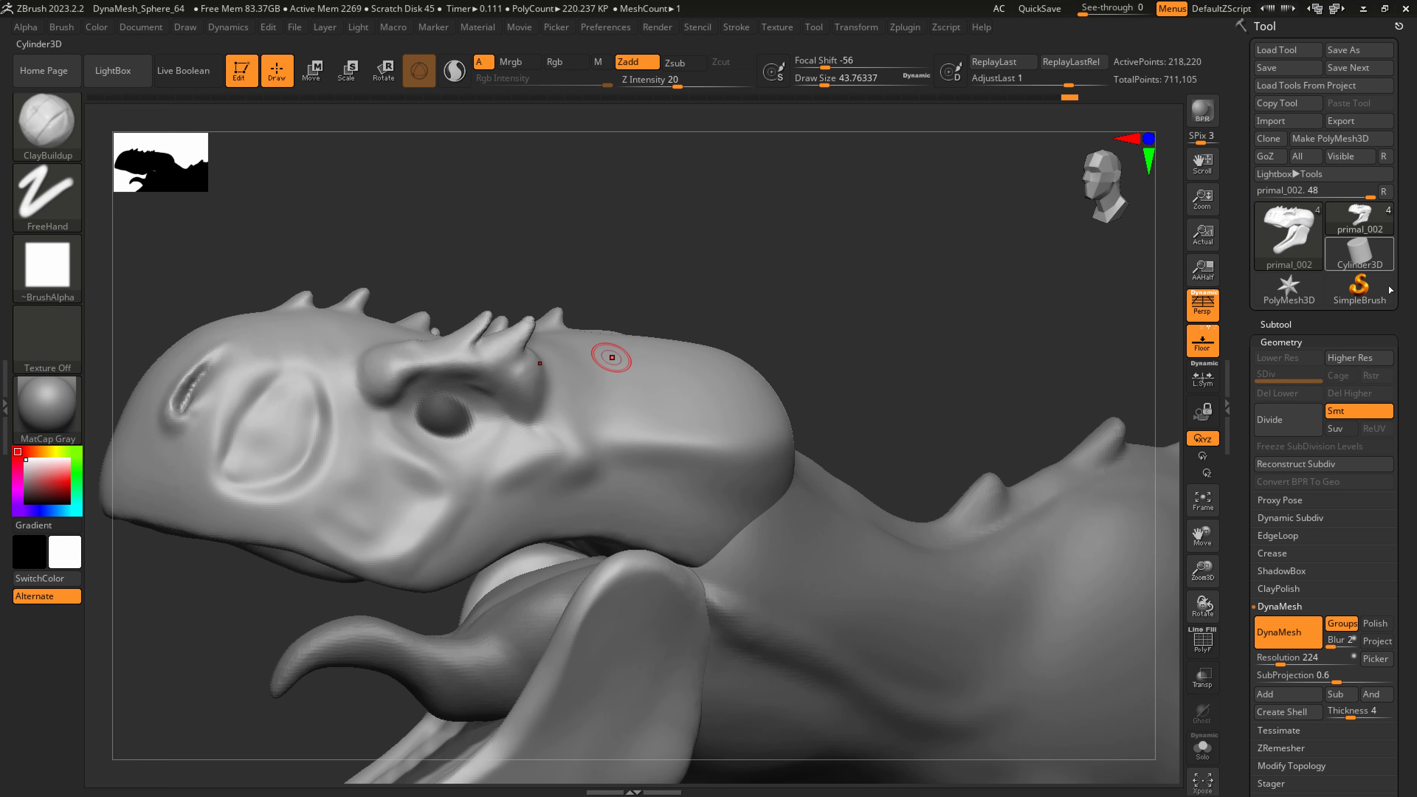
In the Extract3 subtool, hide the long extracted strip so only the two eye pieces stay visible, and delete the hidden geometry
left_click_drag(1388, 325, 1403, 35)
left_click(1282, 281)
left_click(1280, 599)
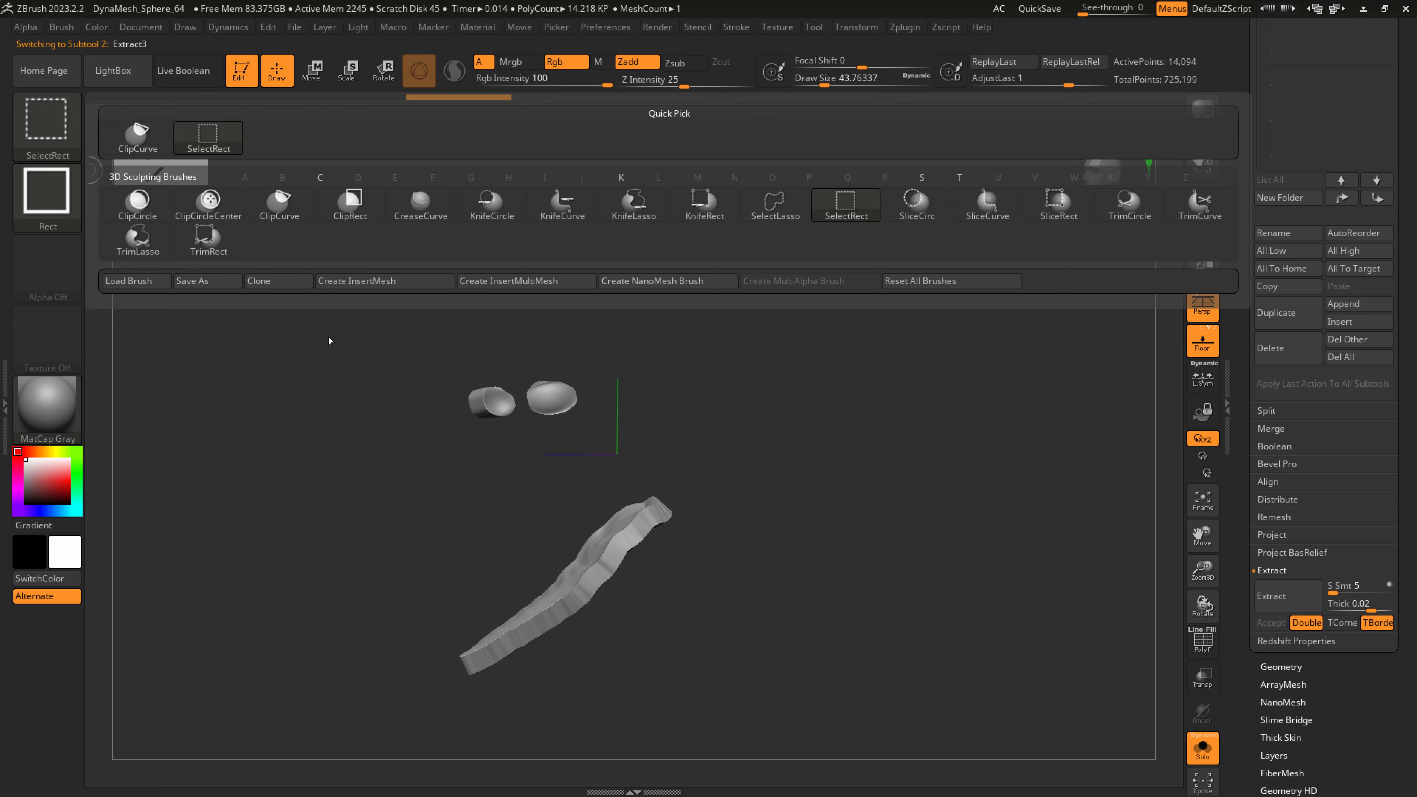
left_click_drag(371, 738, 745, 458, "ctrl+alt+shift")
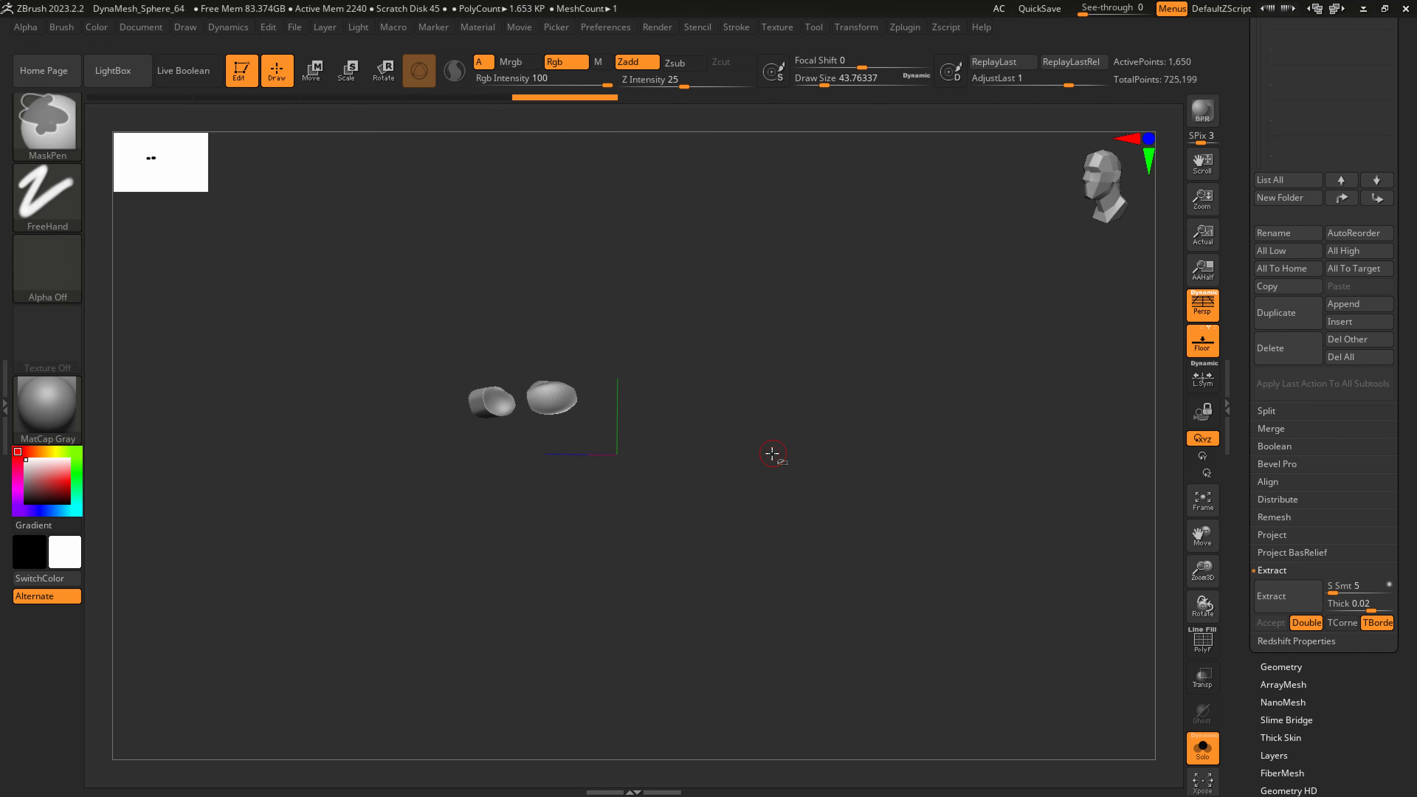
left_click(519, 580, "ctrl+shift")
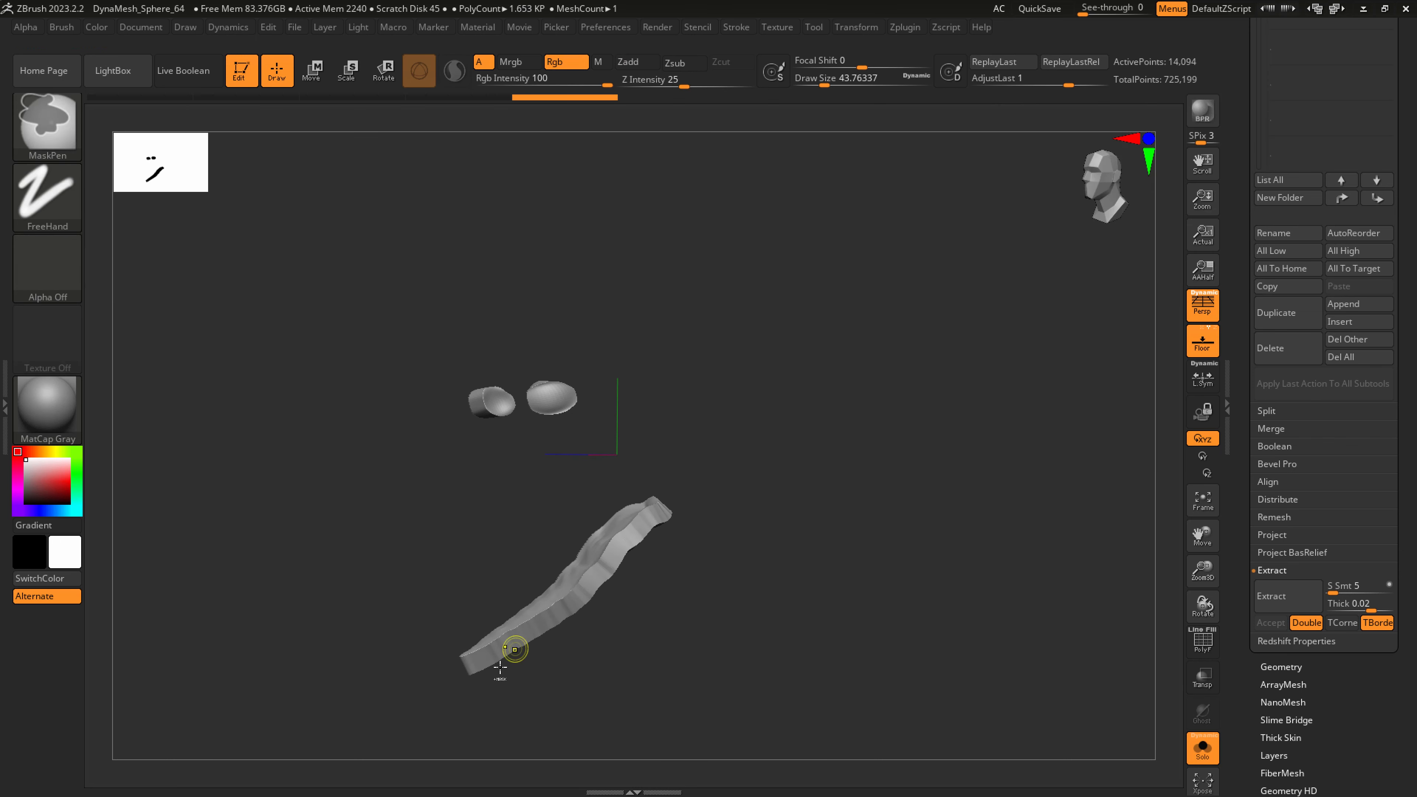
mouse_move(381, 730)
left_mouse_down("ctrl+shift")
mouse_move(462, 658)
mouse_move(778, 455)
left_mouse_up("ctrl+shift")
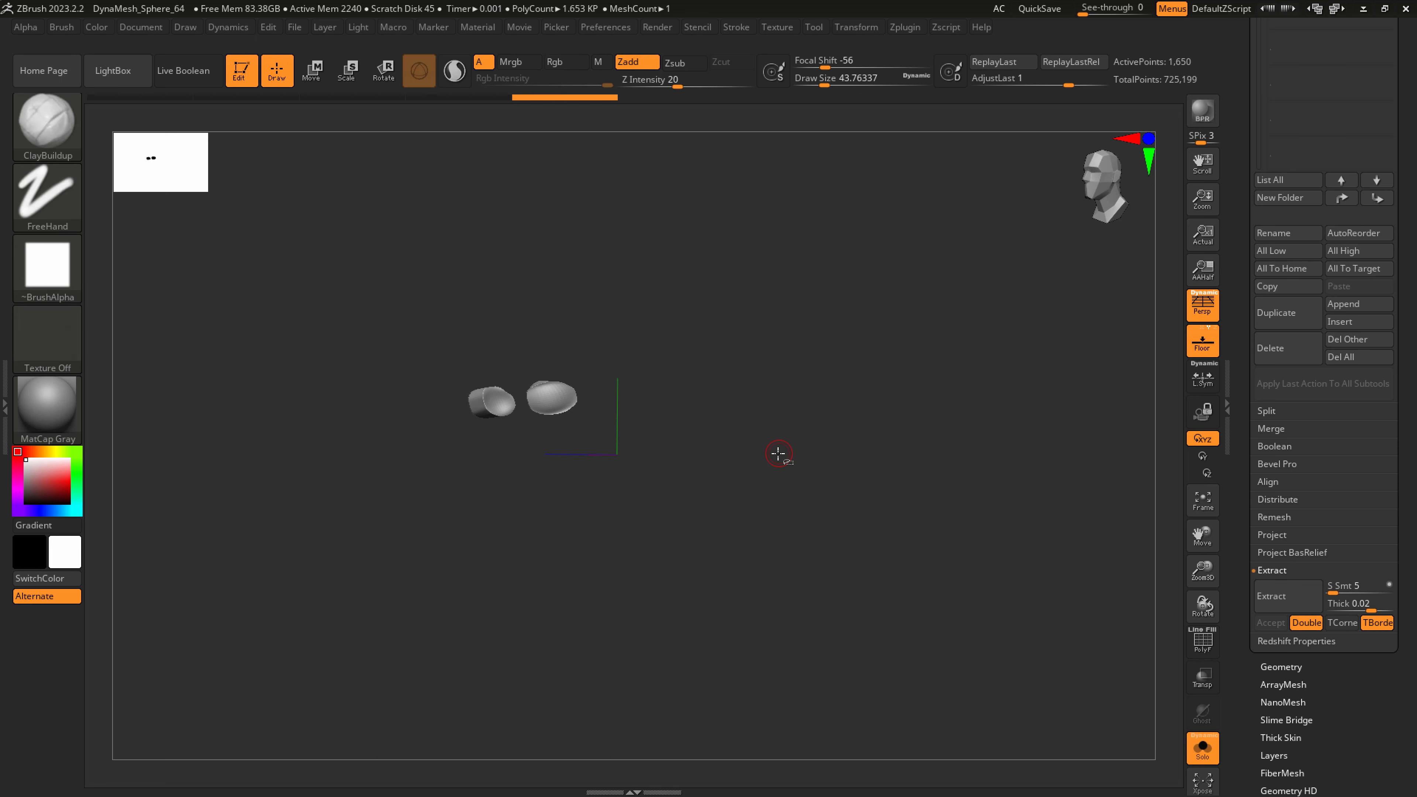
left_click(1288, 666)
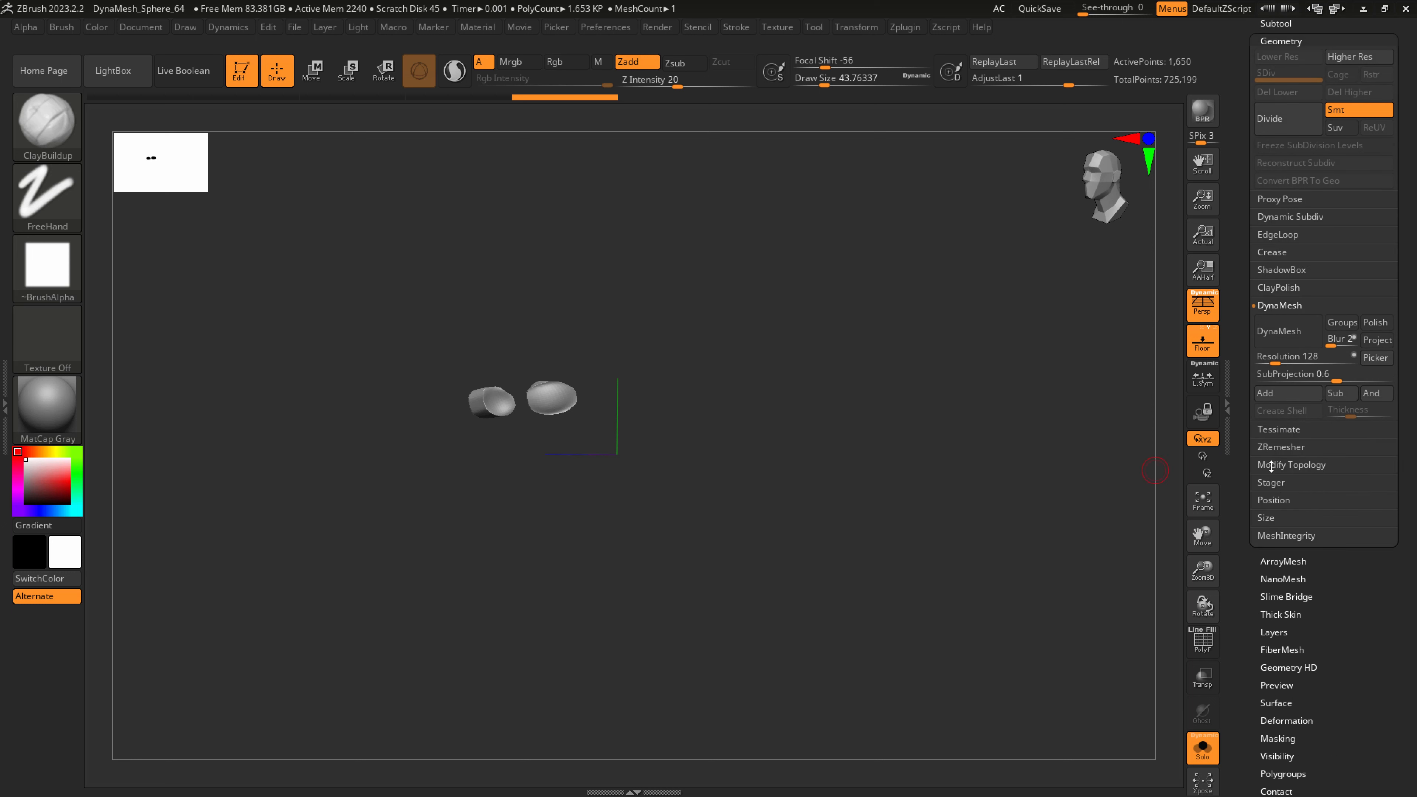
key("ctrl+shift")
left_click(956, 577, "ctrl+shift")
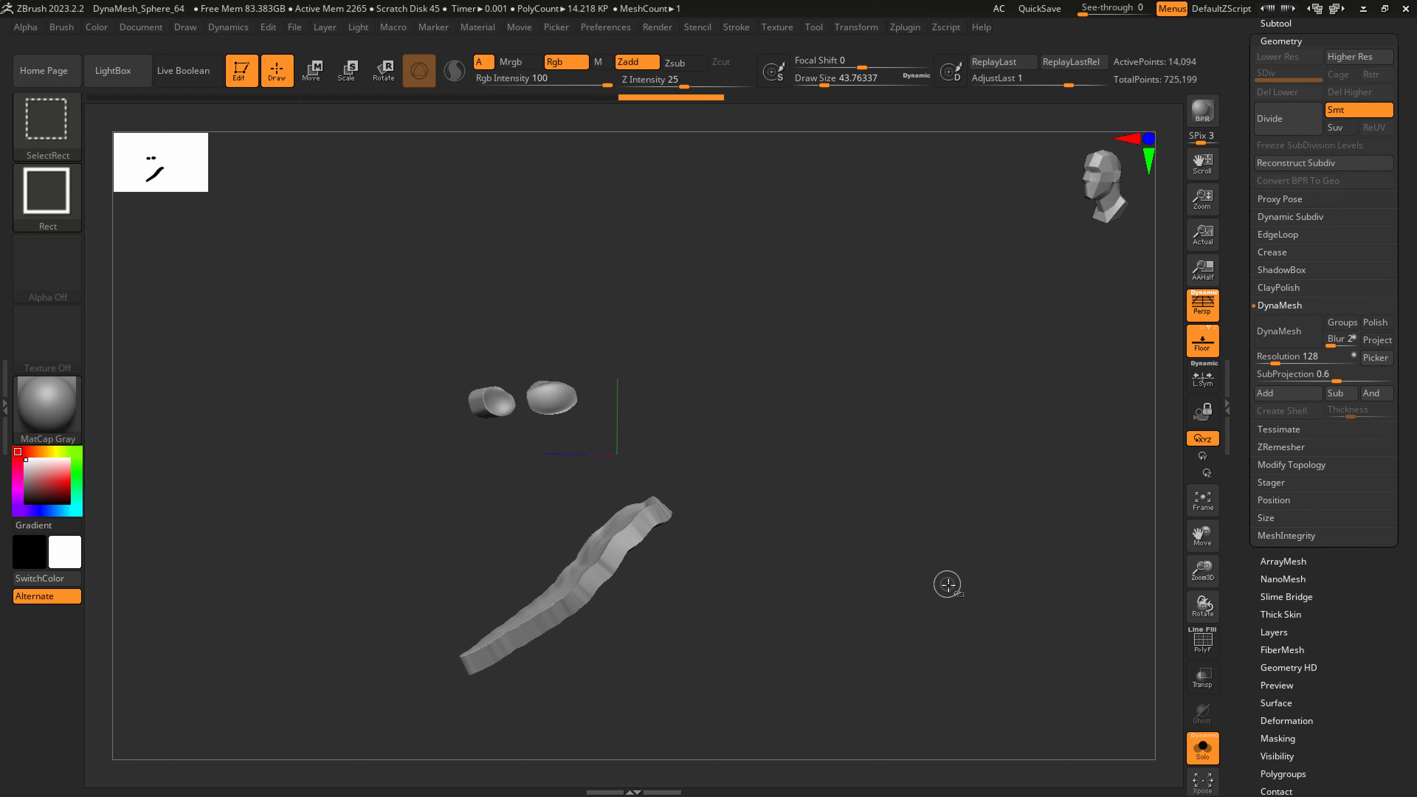
left_click(947, 584, "ctrl+shift")
left_click(1317, 464)
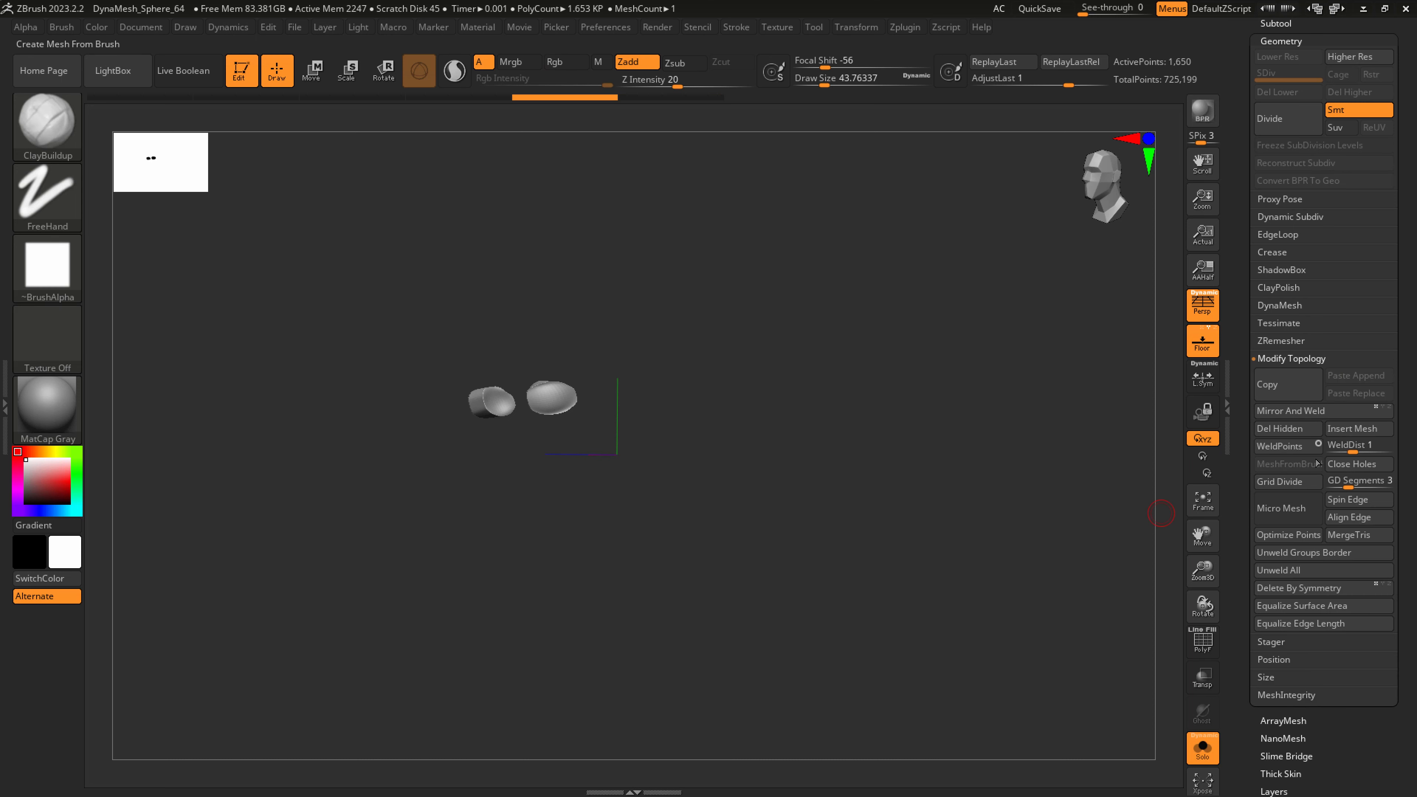
left_click(1279, 428)
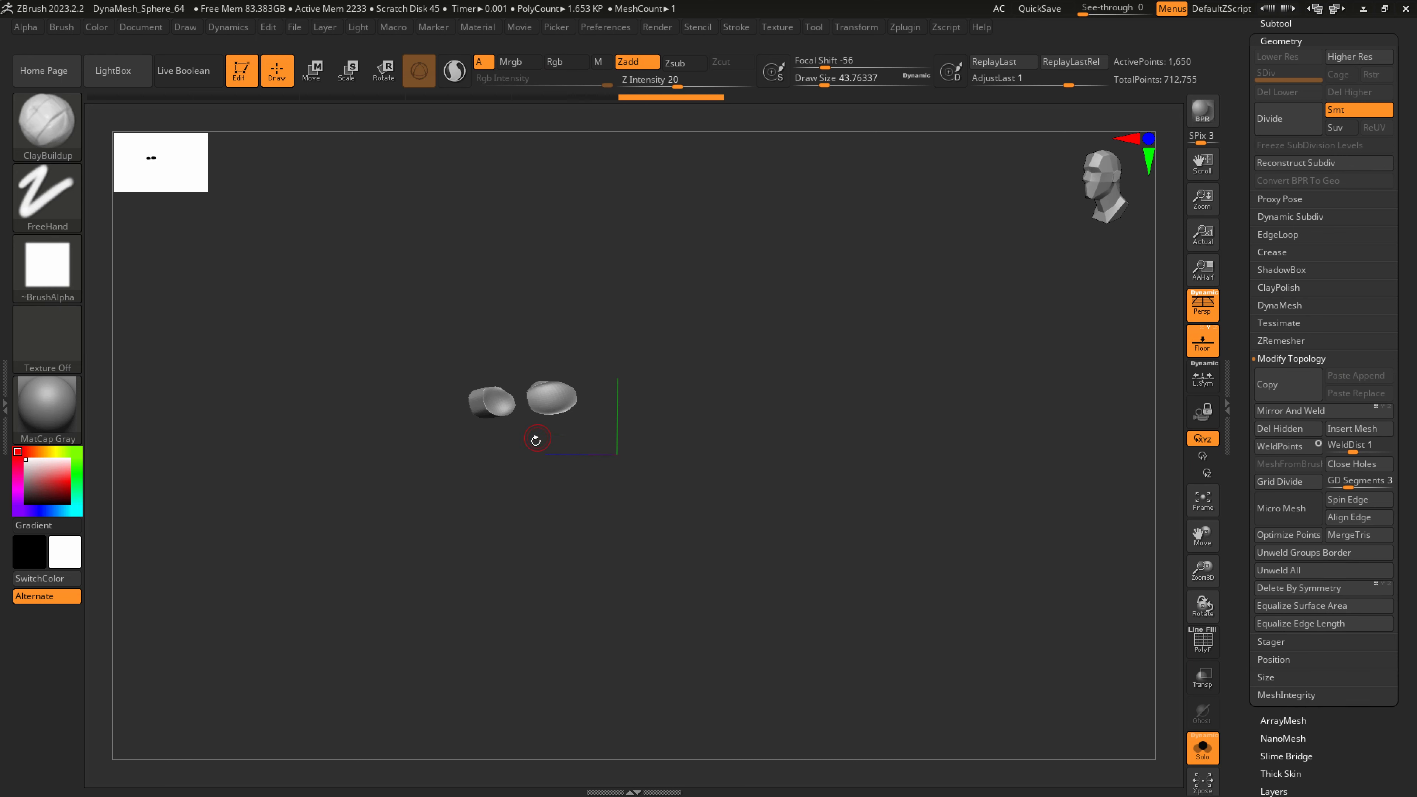
Remesh the two eye pieces with DynaMesh at resolution 320, undoing the trial smoothing stroke made at the lower resolution
left_click(1283, 305)
left_click(1286, 333)
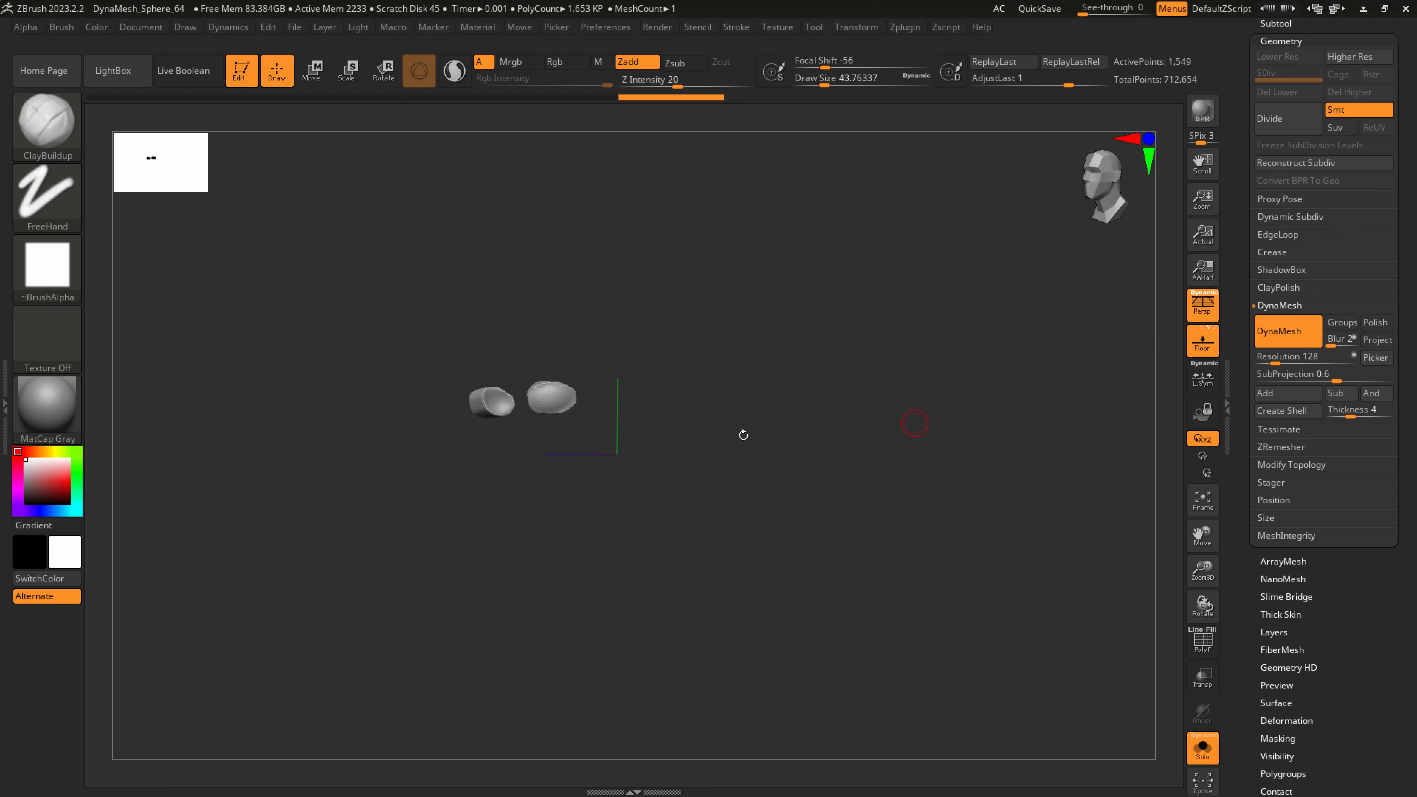
key("shift")
left_click_drag(532, 418, 560, 402, "shift")
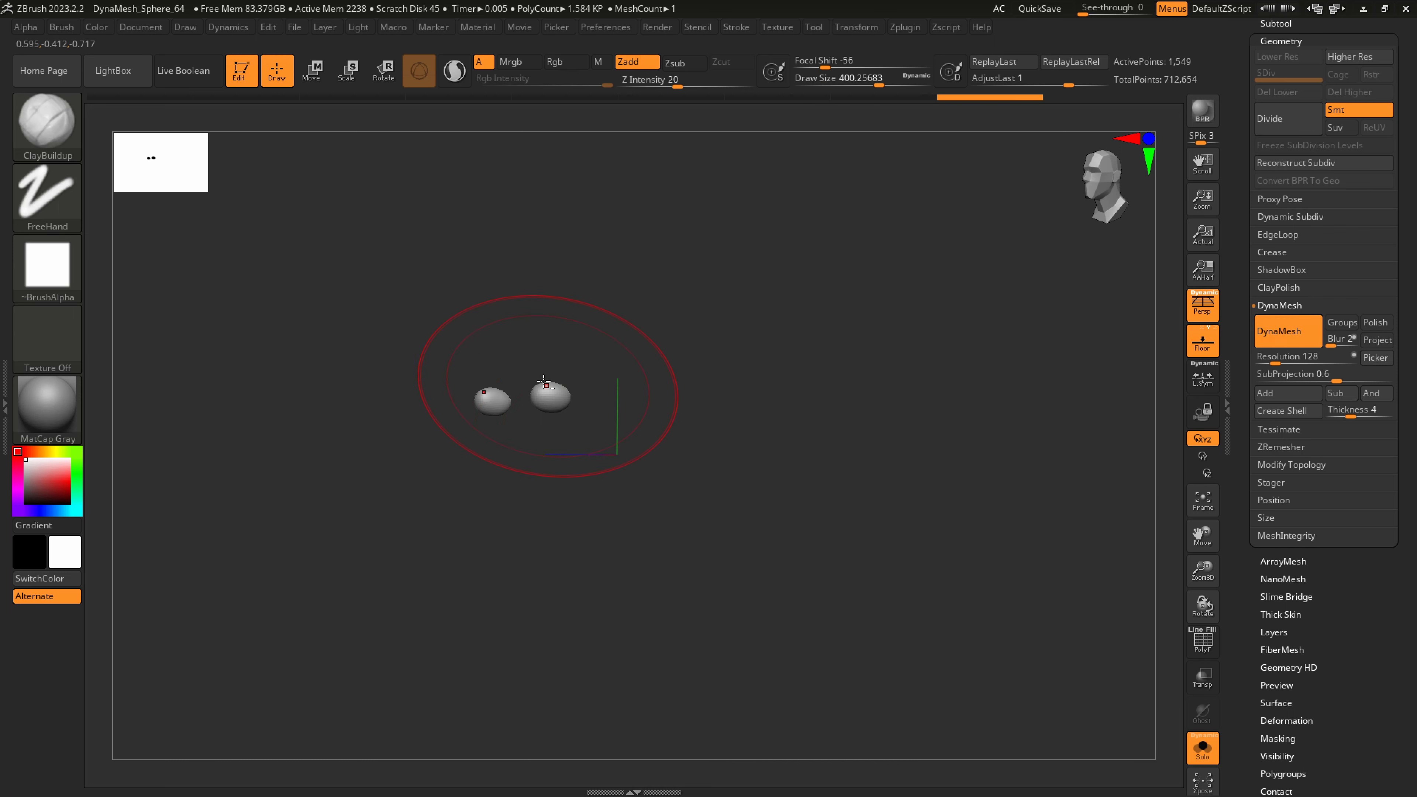
right_click_drag(544, 381, 664, 563, "ctrl")
key("ctrl+z")
right_click_drag(603, 477, 641, 530, "ctrl")
left_click_drag(1279, 356, 1289, 356)
left_click_drag(870, 480, 847, 494, "ctrl")
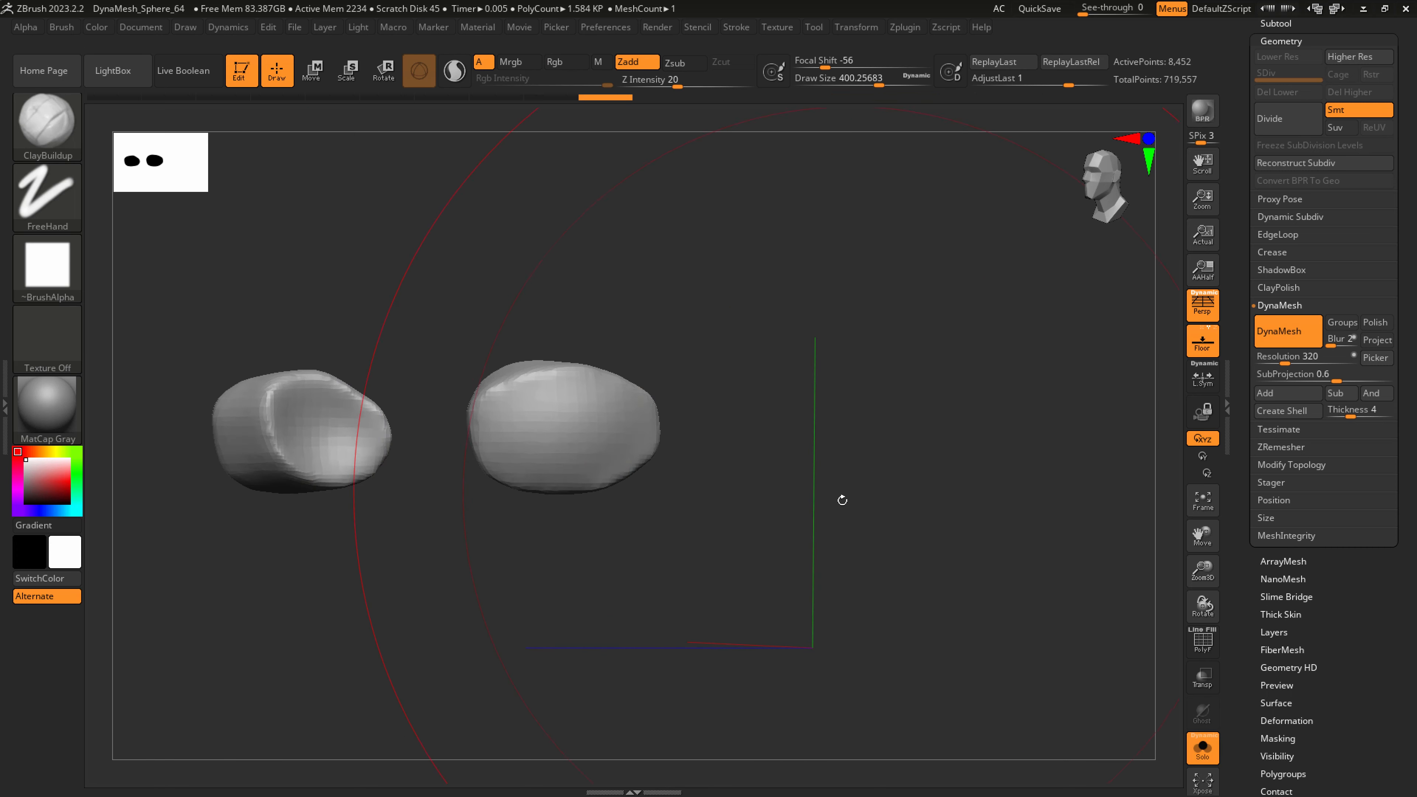
Smooth both eye pieces into rounded, egg-shaped eyeballs with the draw size at about 136
right_click_drag(825, 502, 1015, 481, "alt")
key("s")
mouse_move(786, 419)
left_mouse_down()
mouse_move(728, 420)
mouse_move(785, 401)
left_mouse_up()
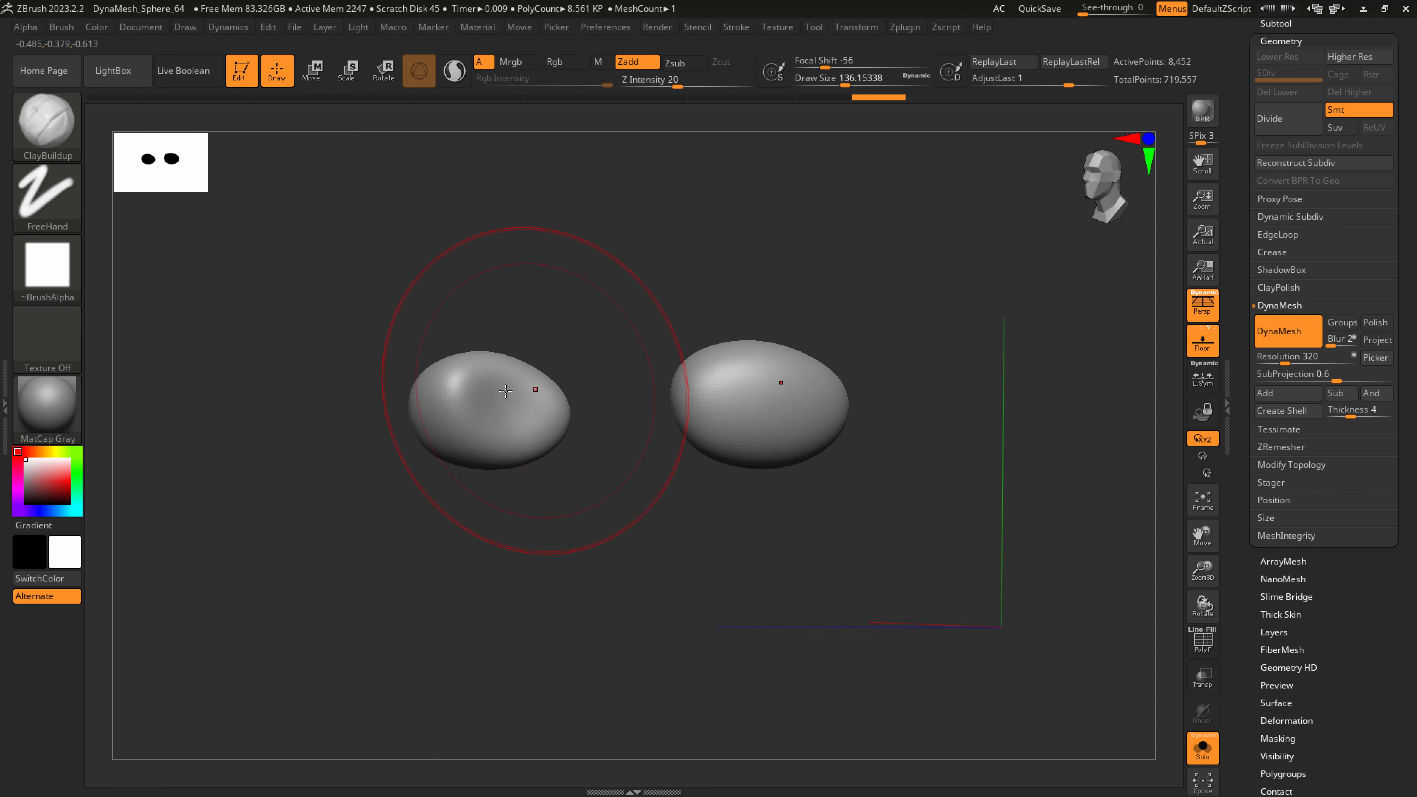
left_click_drag(486, 389, 569, 400, "shift")
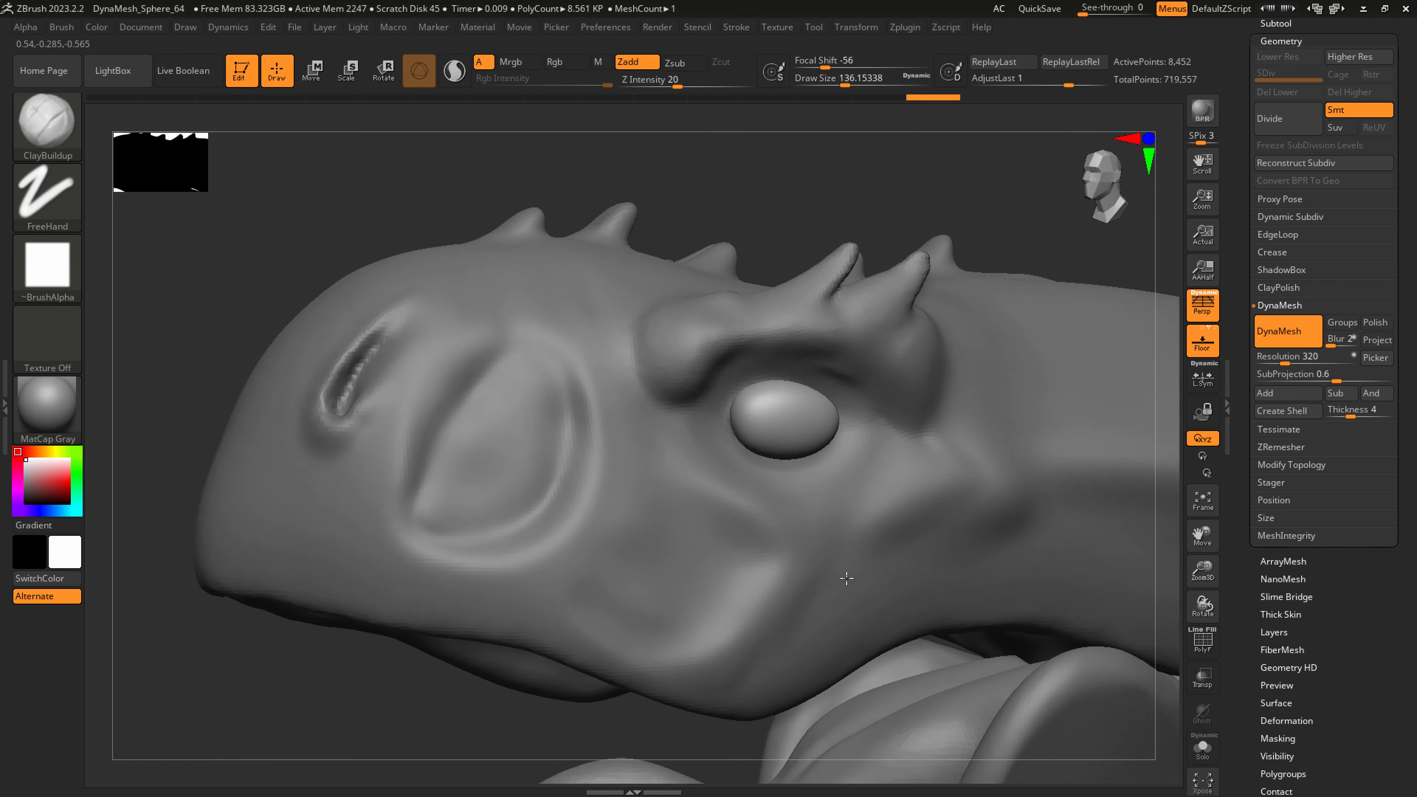
Scale down the eyeballs with the transform gizmo and seat them in the eye sockets
right_click_drag(864, 548, 819, 368)
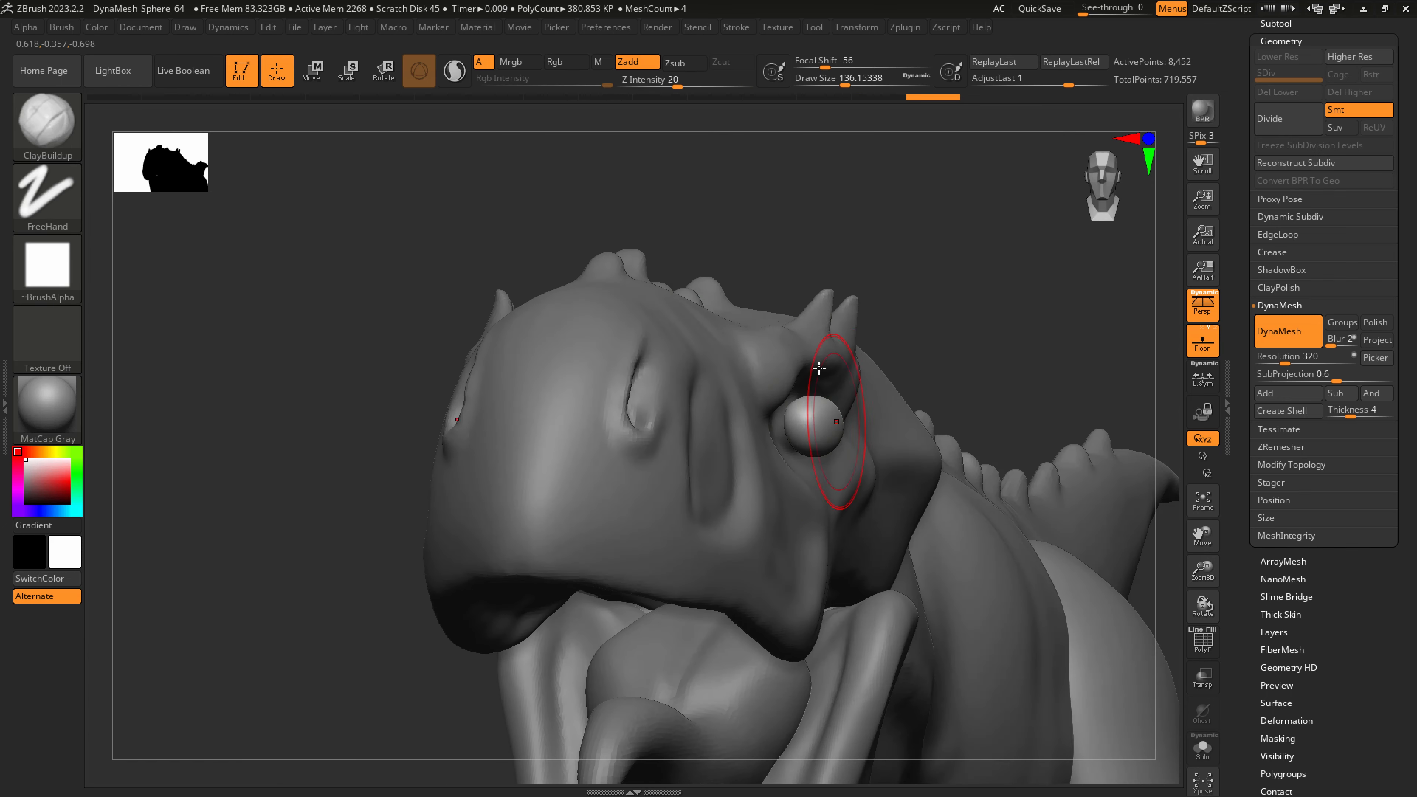
left_click(311, 70)
left_click(700, 405)
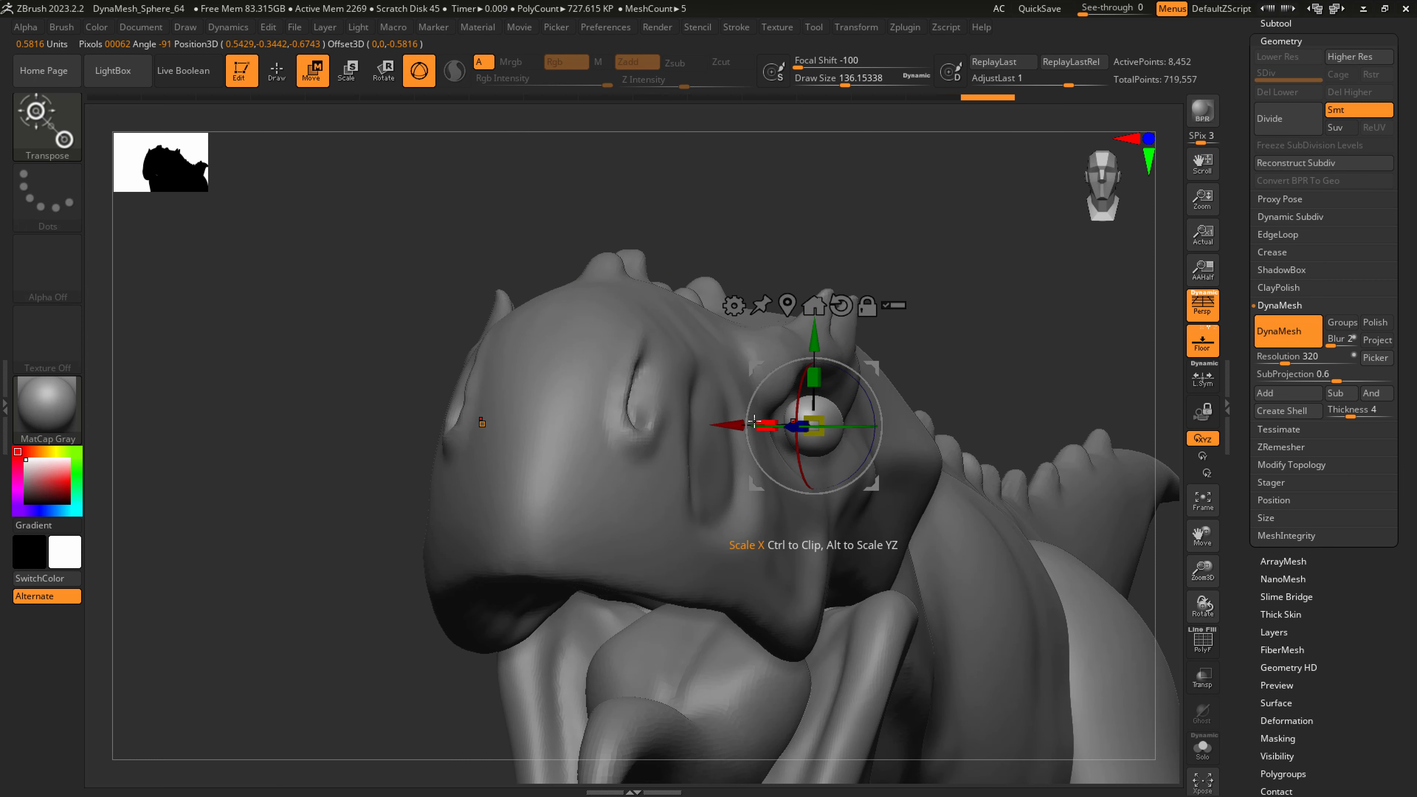
mouse_move(755, 422)
left_mouse_down()
mouse_move(735, 426)
mouse_move(806, 453)
left_mouse_up()
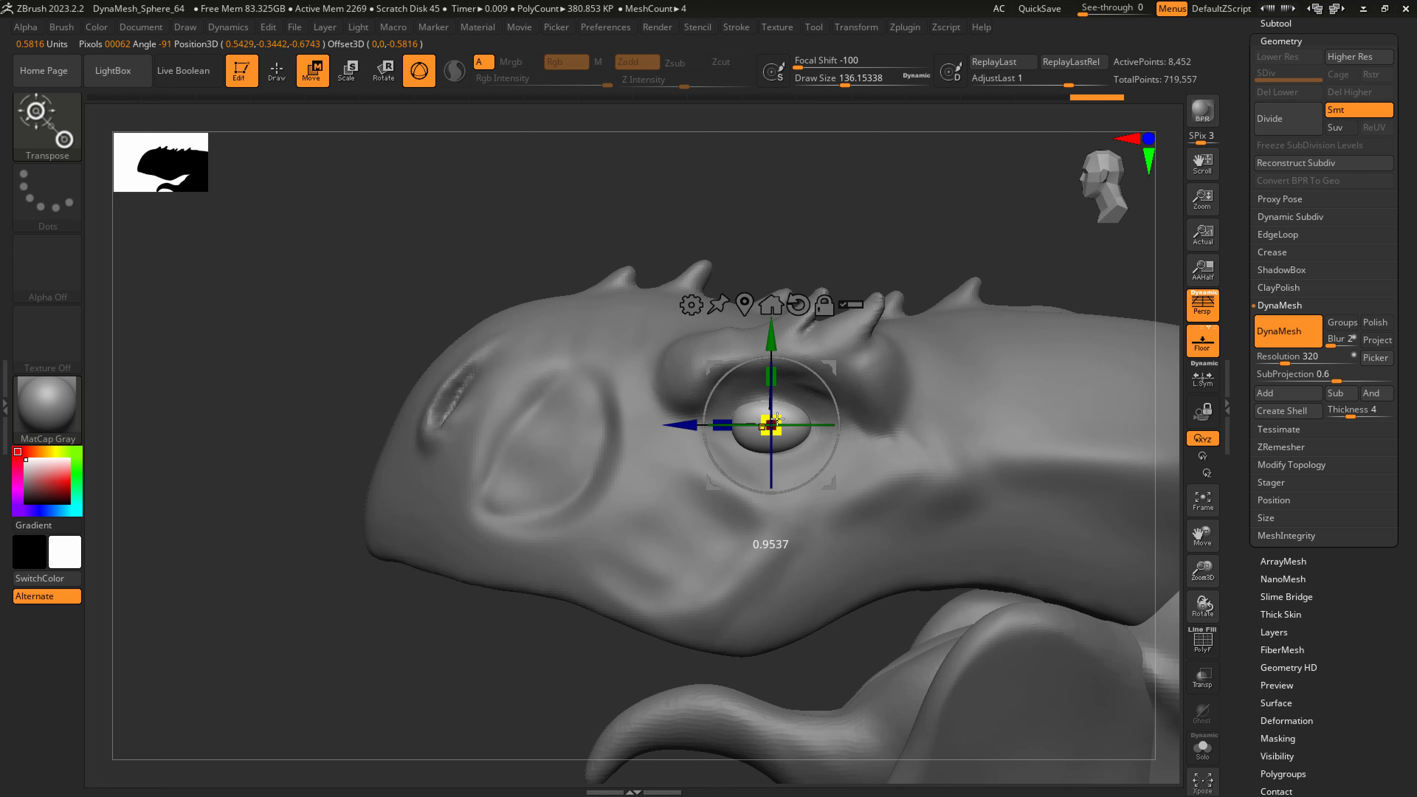
left_click_drag(777, 418, 807, 421)
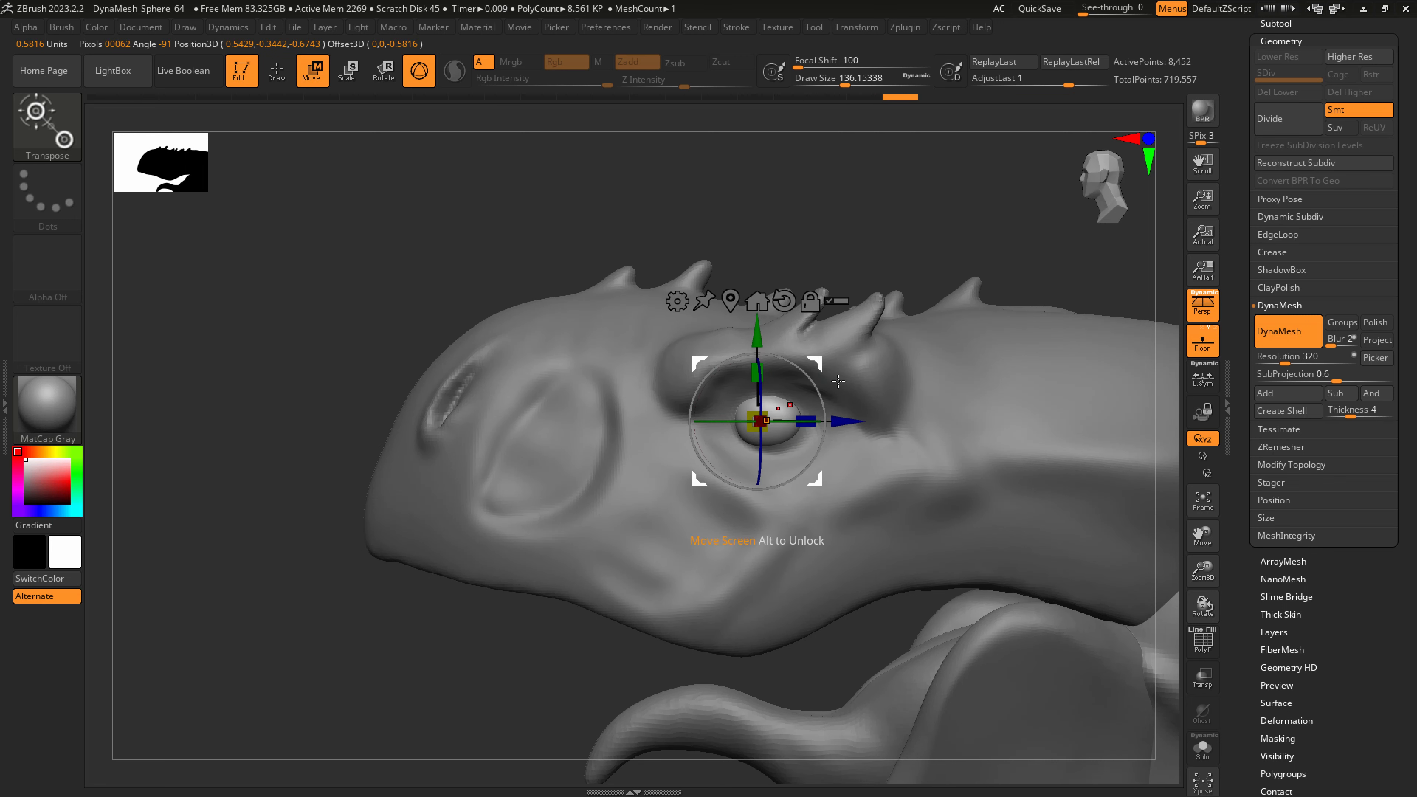
key("q")
mouse_move(838, 381)
right_mouse_down("ctrl")
mouse_move(870, 421)
mouse_move(917, 405)
mouse_move(814, 450)
right_mouse_up("ctrl")
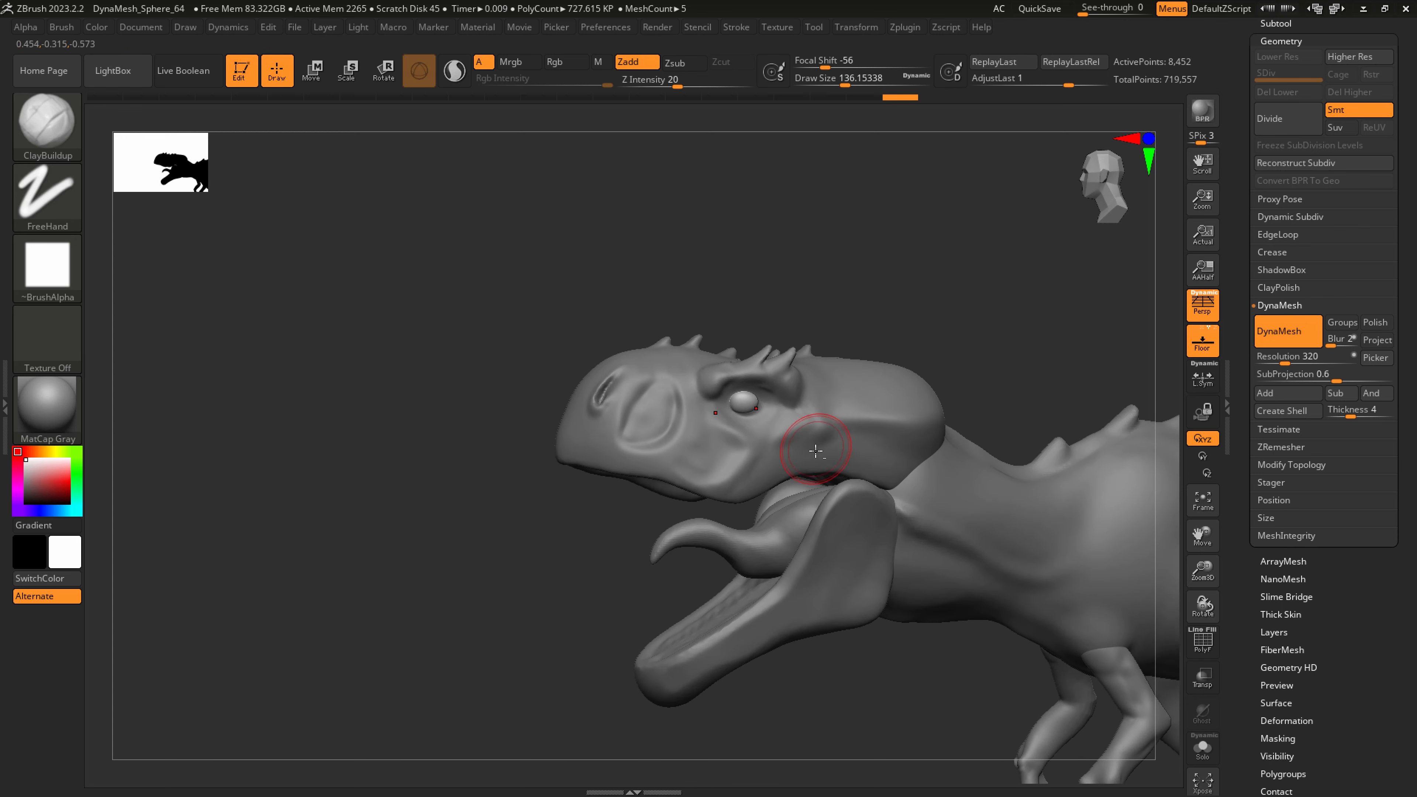
Switch to the primal_002 head subtool and flatten the outer side of the lower jaw with hPolish at draw size about 251
left_click(822, 468, "alt")
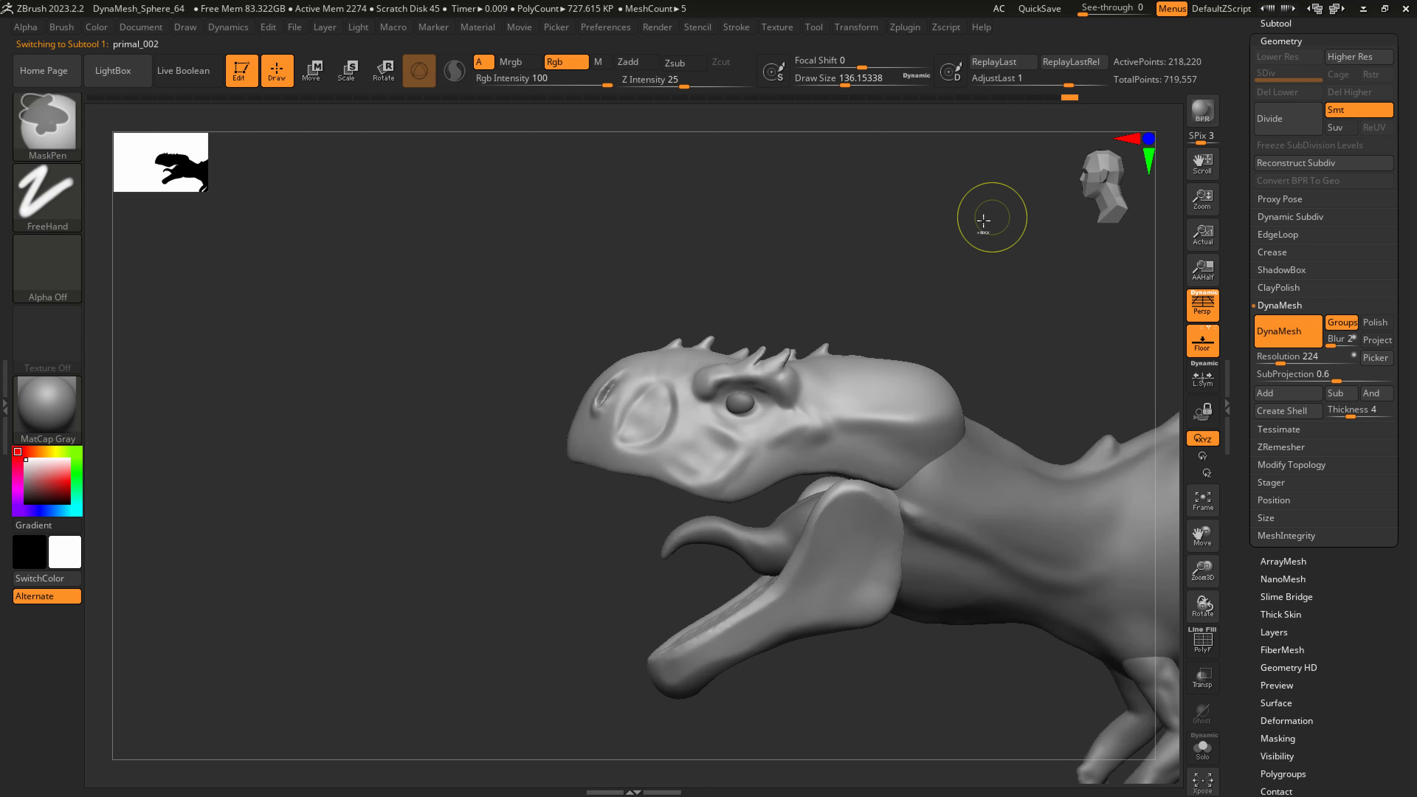
right_click_drag(850, 562, 876, 575)
right_click_drag(710, 661, 776, 711, "shift")
key("s")
left_click_drag(710, 680, 683, 683)
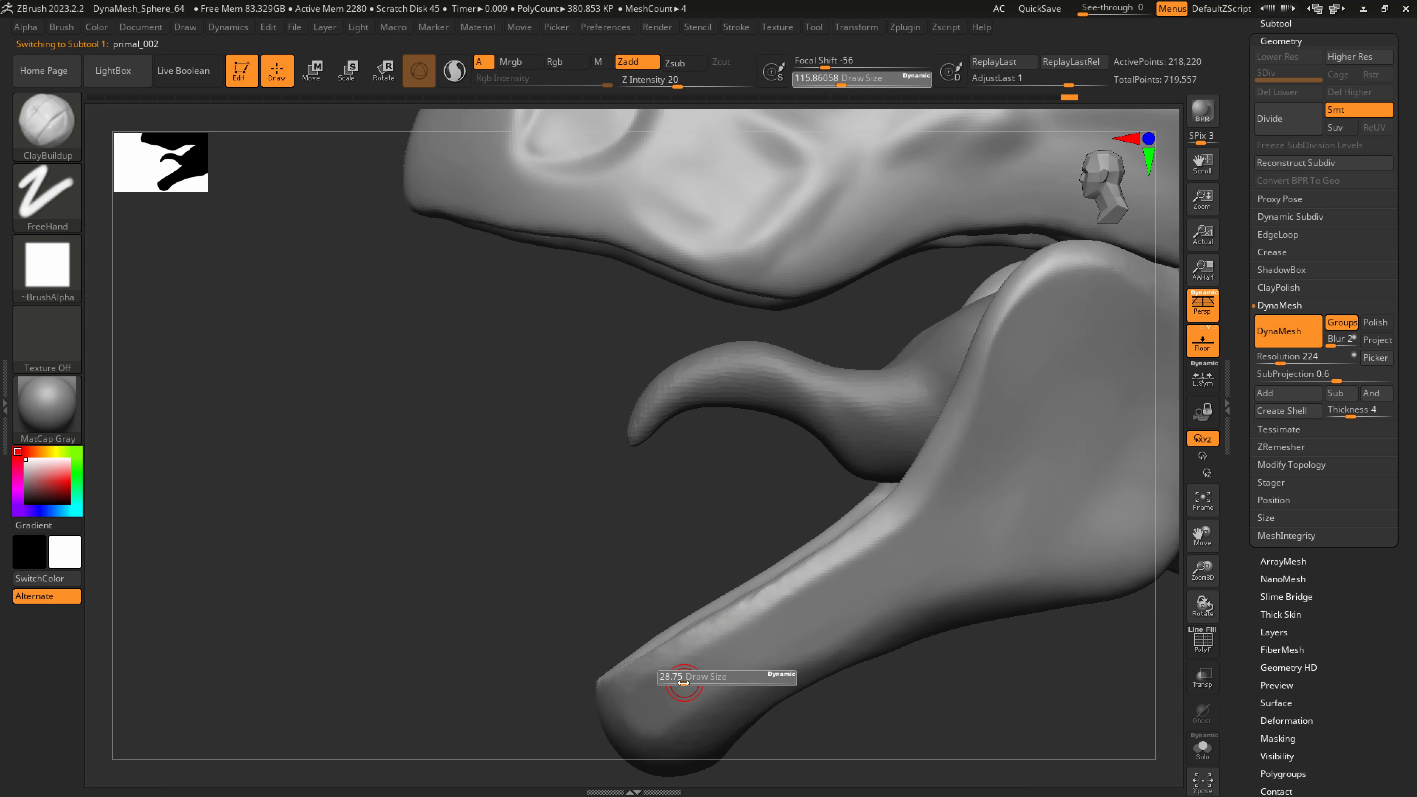
right_click_drag(697, 673, 711, 598, "alt")
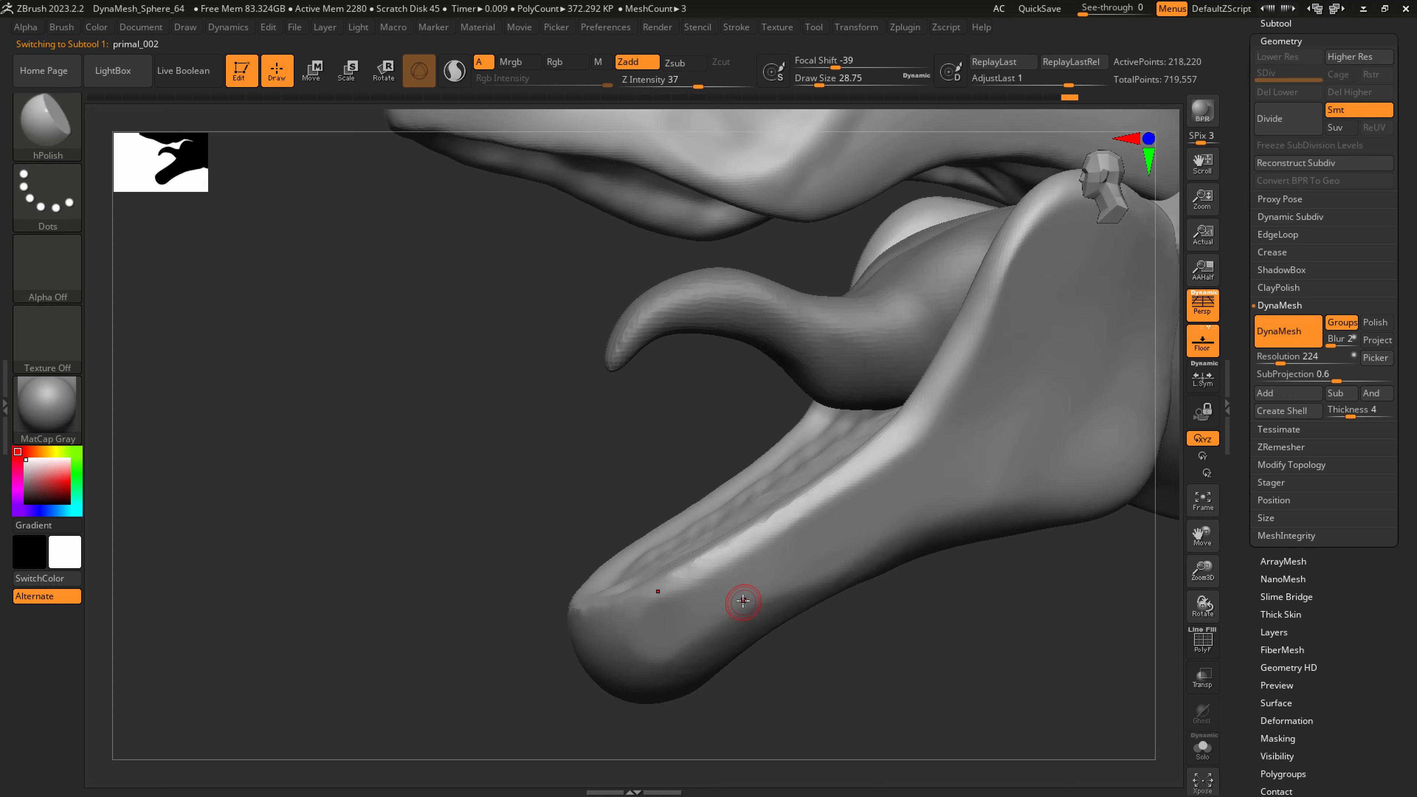
key("s")
mouse_move(743, 594)
left_mouse_down()
mouse_move(798, 593)
mouse_move(649, 646)
left_mouse_up()
left_click_drag(942, 493, 948, 490)
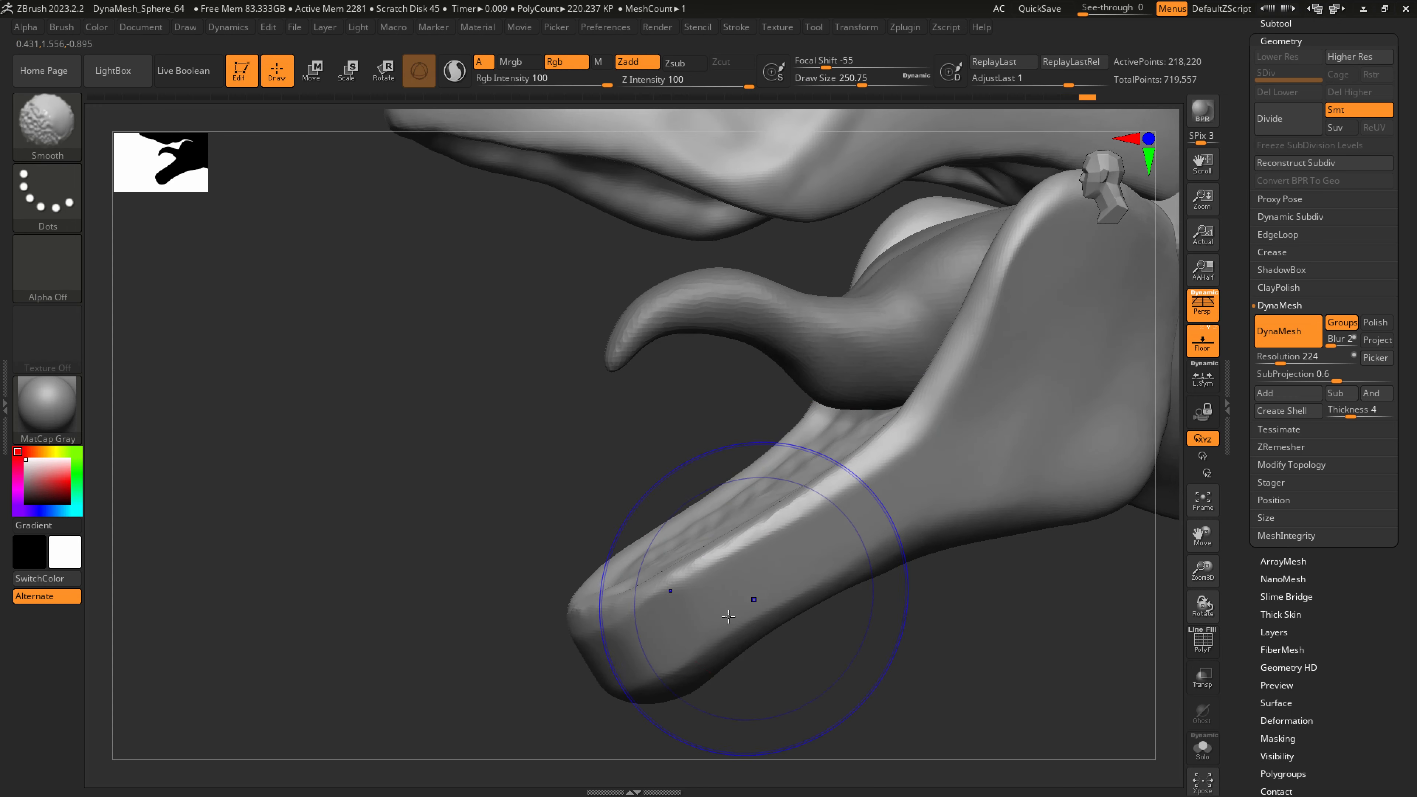
Smooth the flattened side of the lower jaw and remesh the head with DynaMesh at resolution 400
mouse_move(752, 598)
left_mouse_down("shift")
mouse_move(614, 690)
mouse_move(630, 675)
left_mouse_up("shift")
left_click(1288, 362)
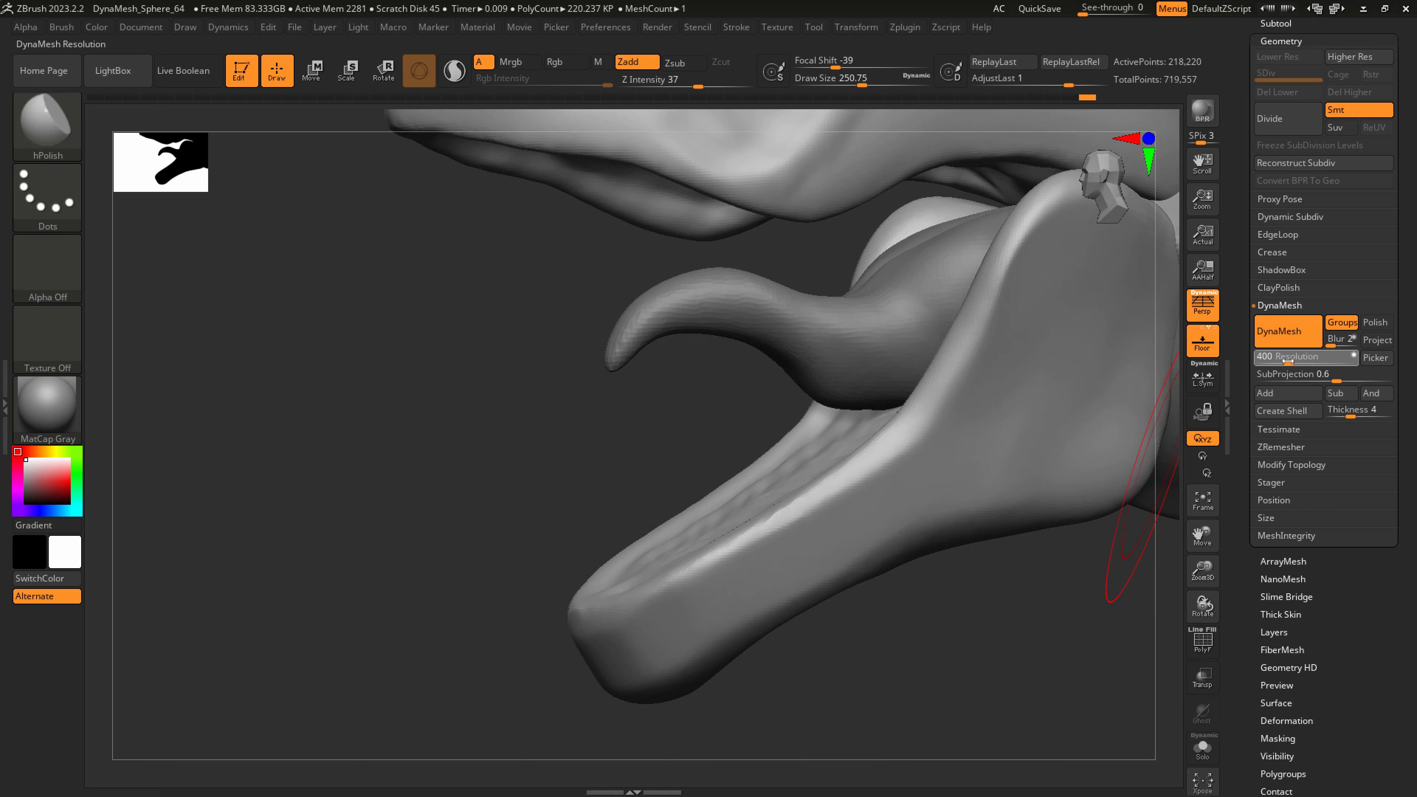
left_click_drag(856, 684, 921, 604, "ctrl")
Paint a row of six teardrop-shaped masks along the side of the lower jaw with MaskPen at draw size about 17
key("s")
key("s")
left_click_drag(688, 615, 653, 617)
right_click_drag(669, 618, 656, 616)
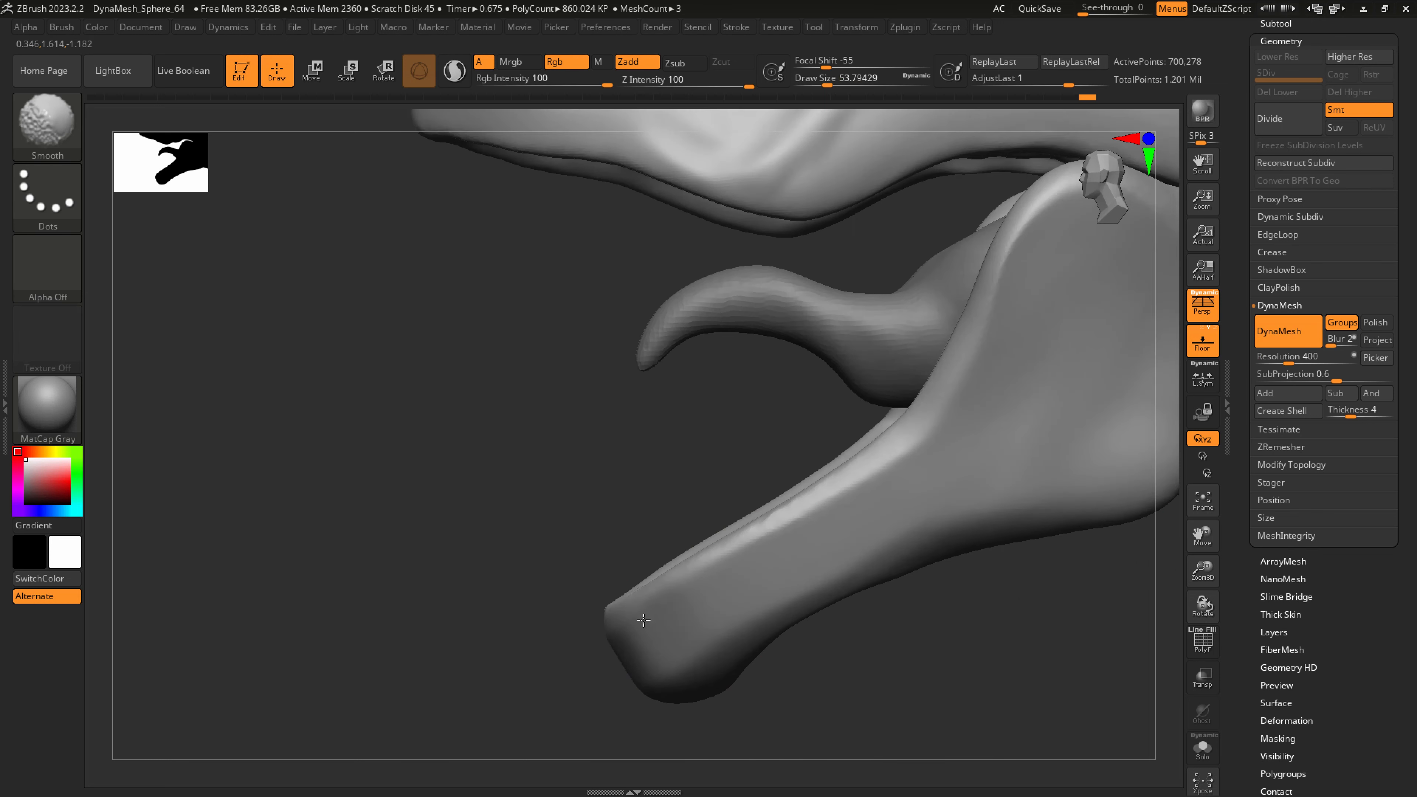
key("ctrl")
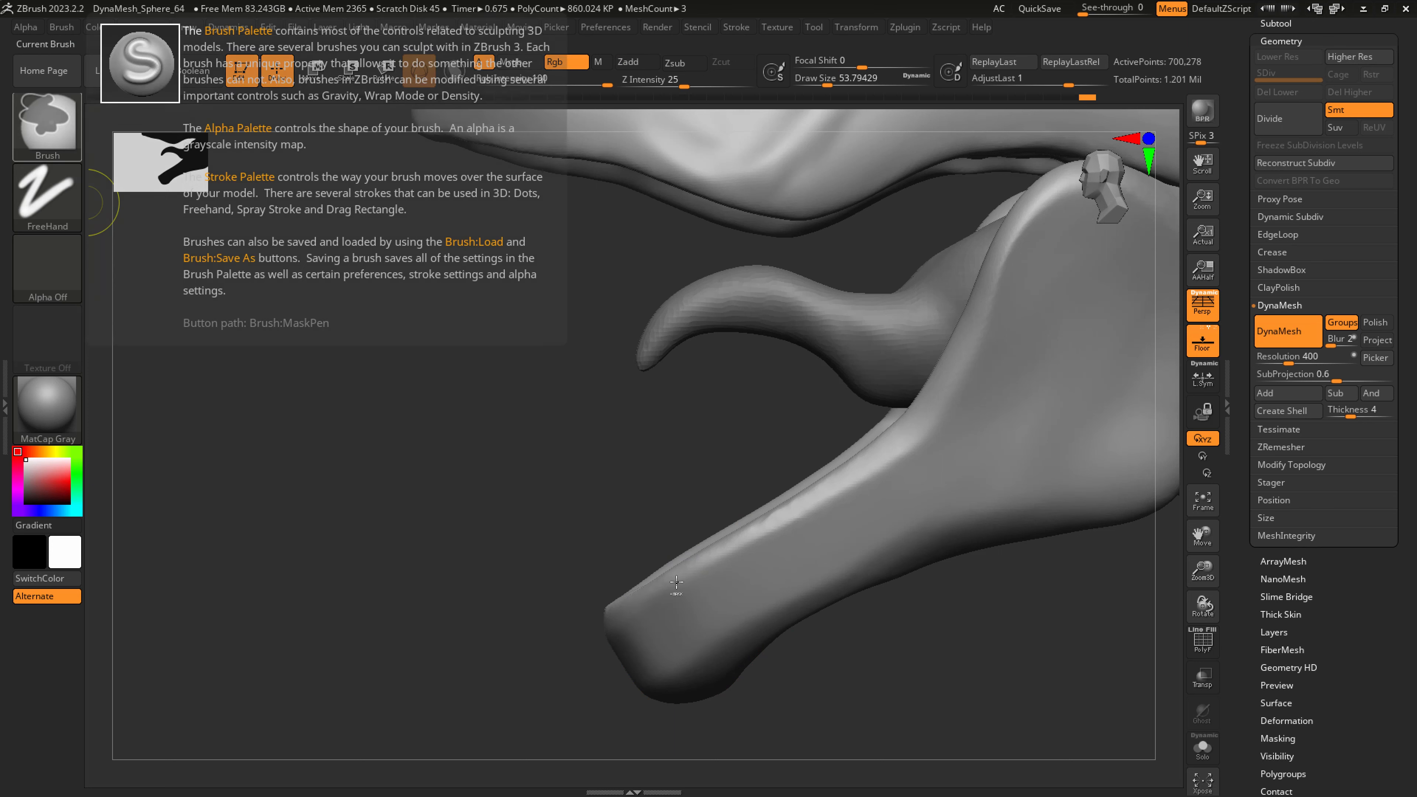
key("s")
left_click_drag(699, 618, 689, 618)
key("ctrl")
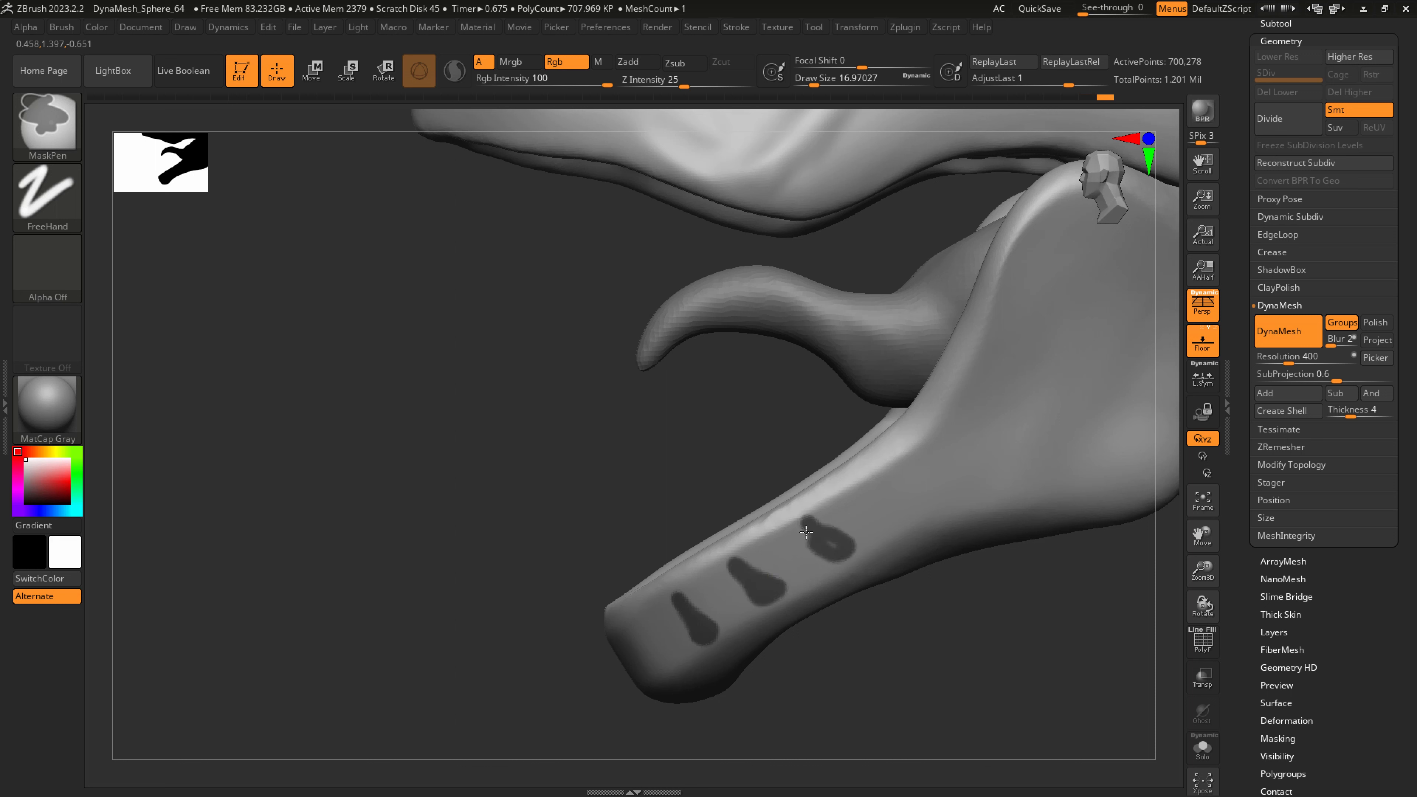
mouse_move(905, 506)
left_mouse_down("ctrl")
mouse_move(893, 491)
mouse_move(918, 500)
left_mouse_up("ctrl")
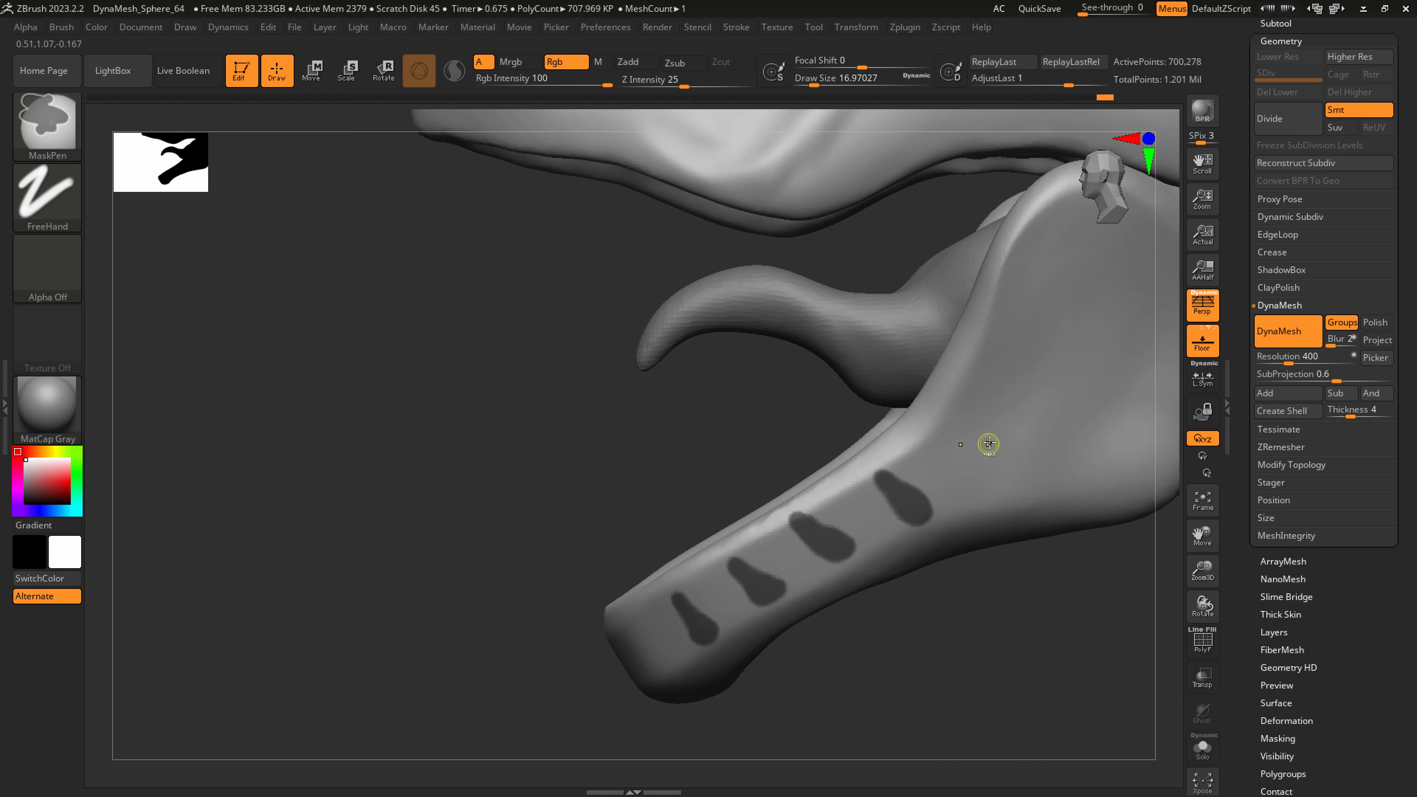
left_click_drag(991, 463, 949, 415, "ctrl")
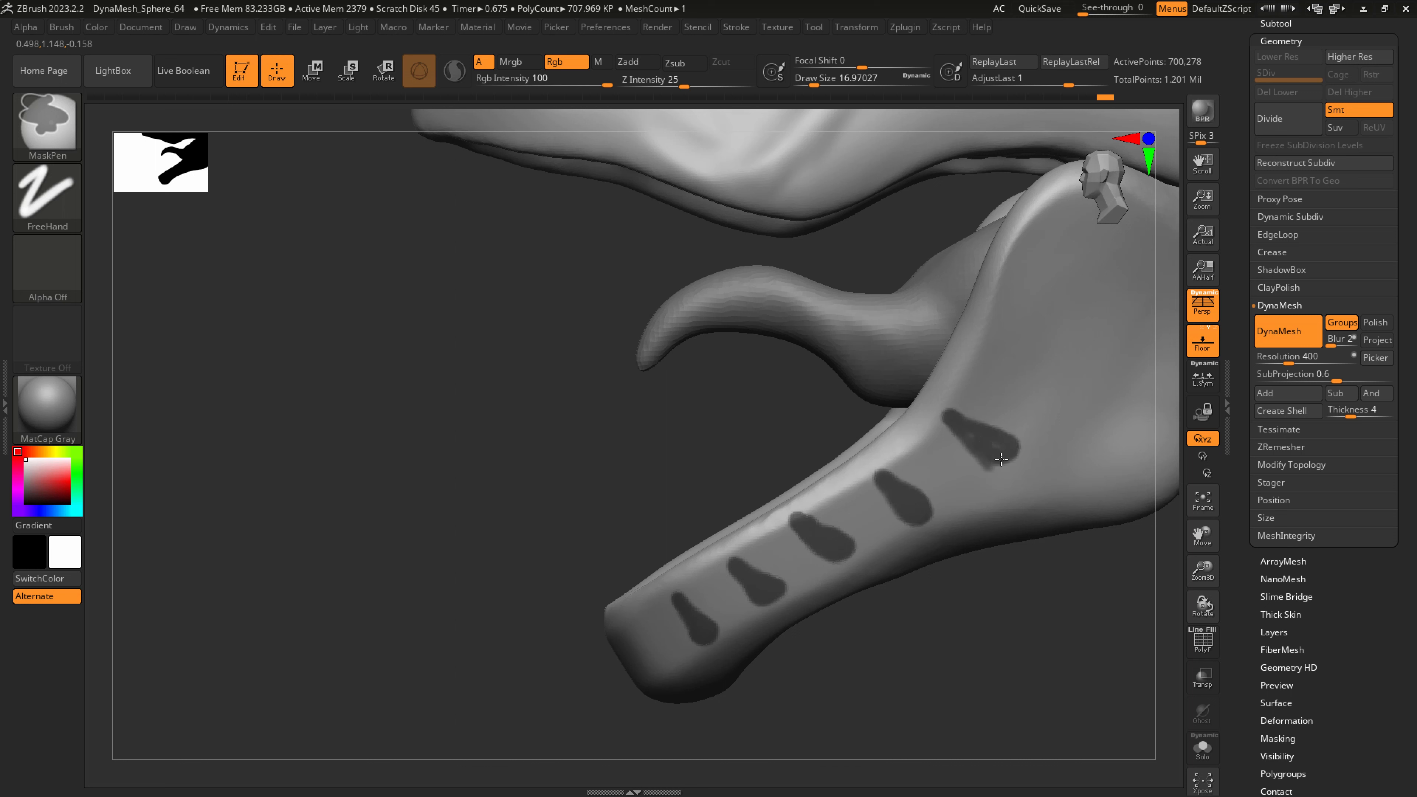
mouse_move(1038, 371)
left_mouse_down("ctrl")
mouse_move(993, 338)
mouse_move(1040, 363)
left_mouse_up("ctrl")
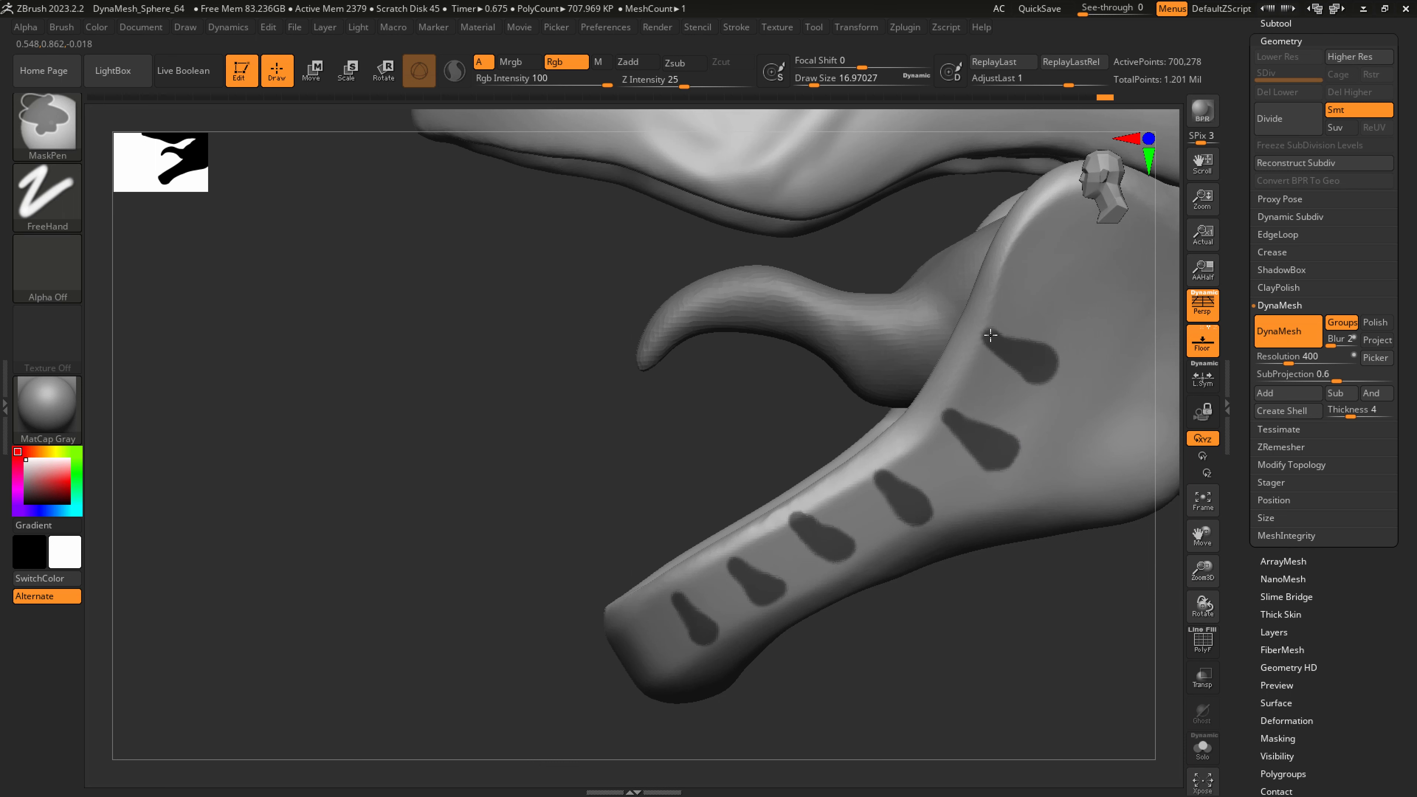
Continue the row with two more teardrop masks toward the jaw's front tip, and clean up the edges of the masks
right_click_drag(971, 493, 917, 540)
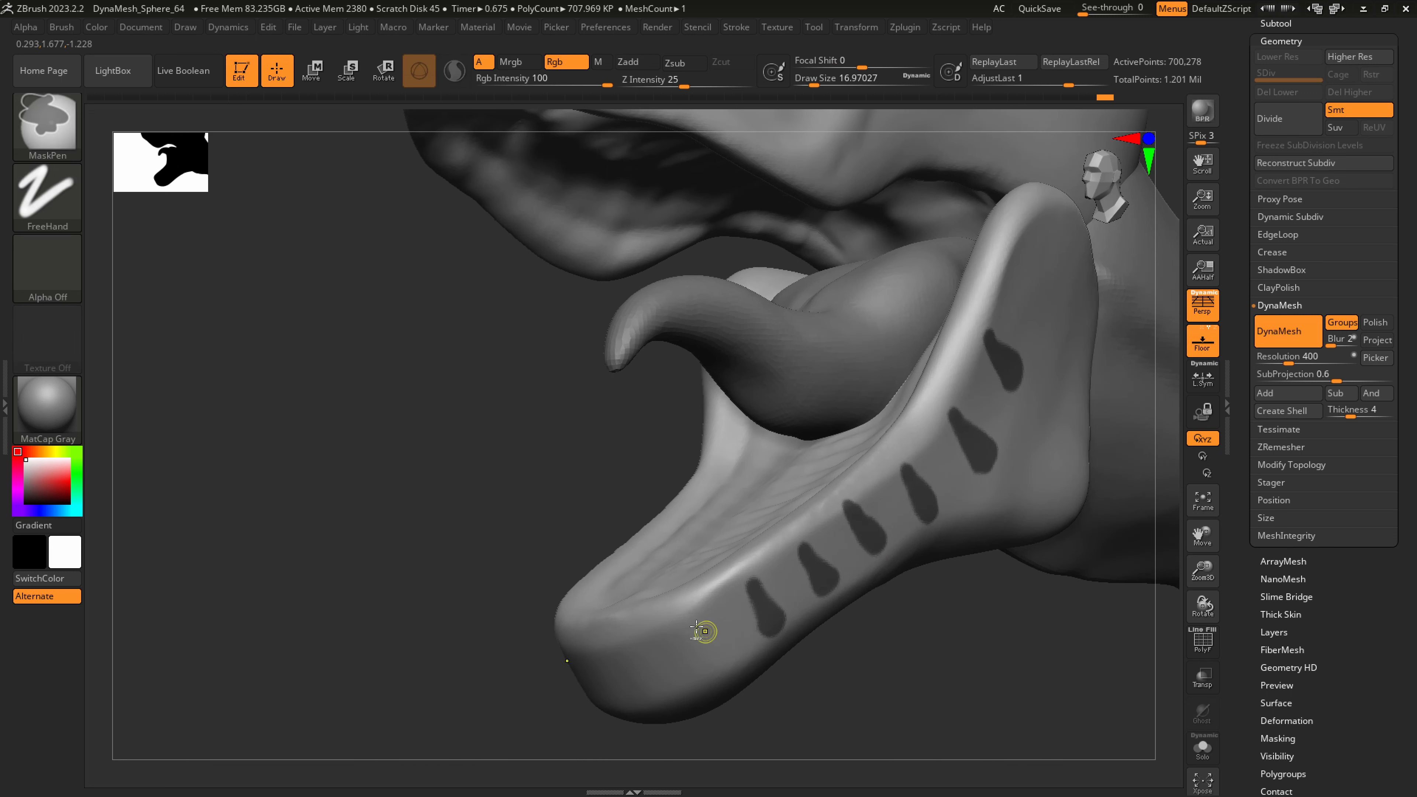
mouse_move(707, 654)
left_mouse_down("ctrl")
mouse_move(693, 620)
mouse_move(706, 662)
left_mouse_up("ctrl")
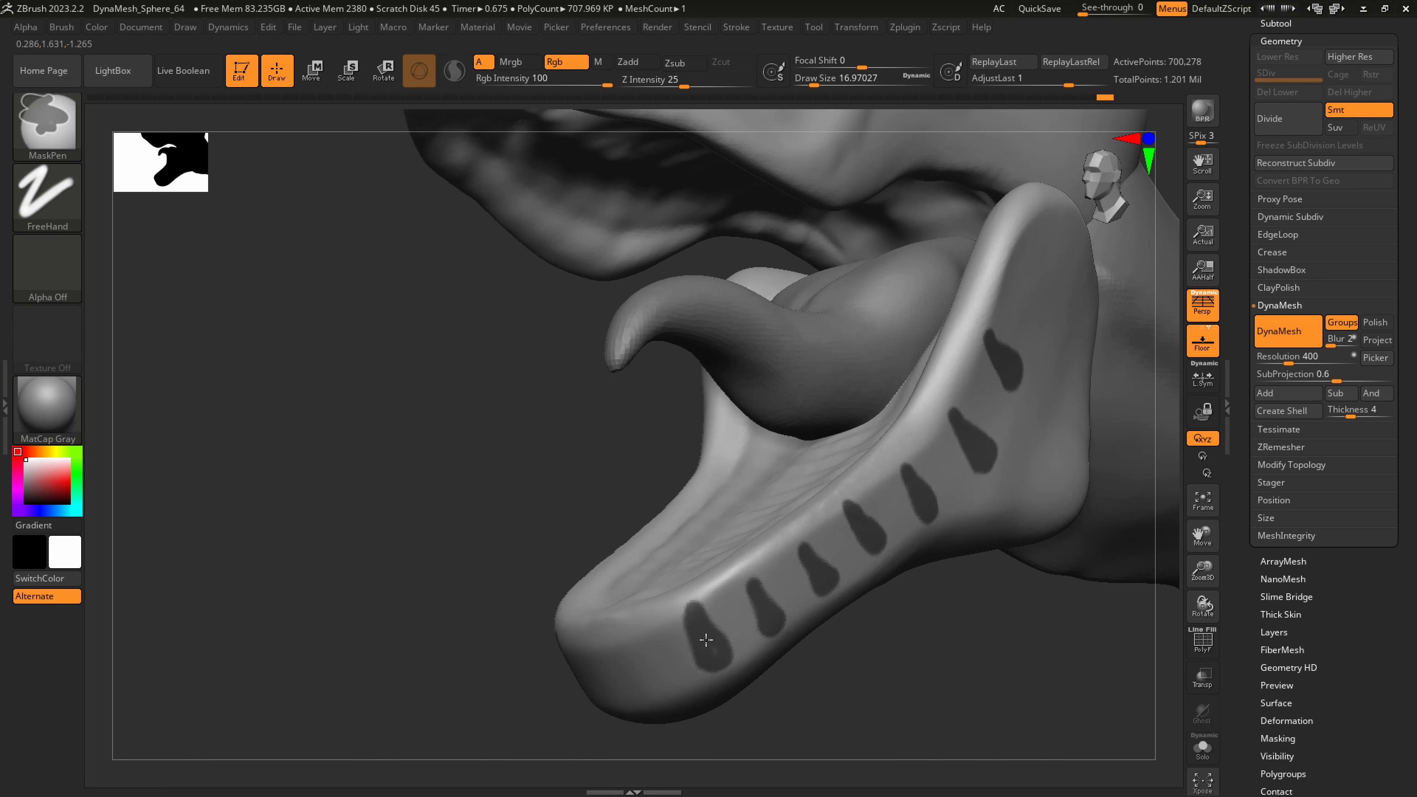
right_click_drag(711, 648, 704, 645)
mouse_move(648, 630)
left_mouse_down("ctrl")
mouse_move(648, 686)
mouse_move(631, 689)
mouse_move(644, 689)
mouse_move(649, 635)
mouse_move(624, 683)
left_mouse_up("ctrl")
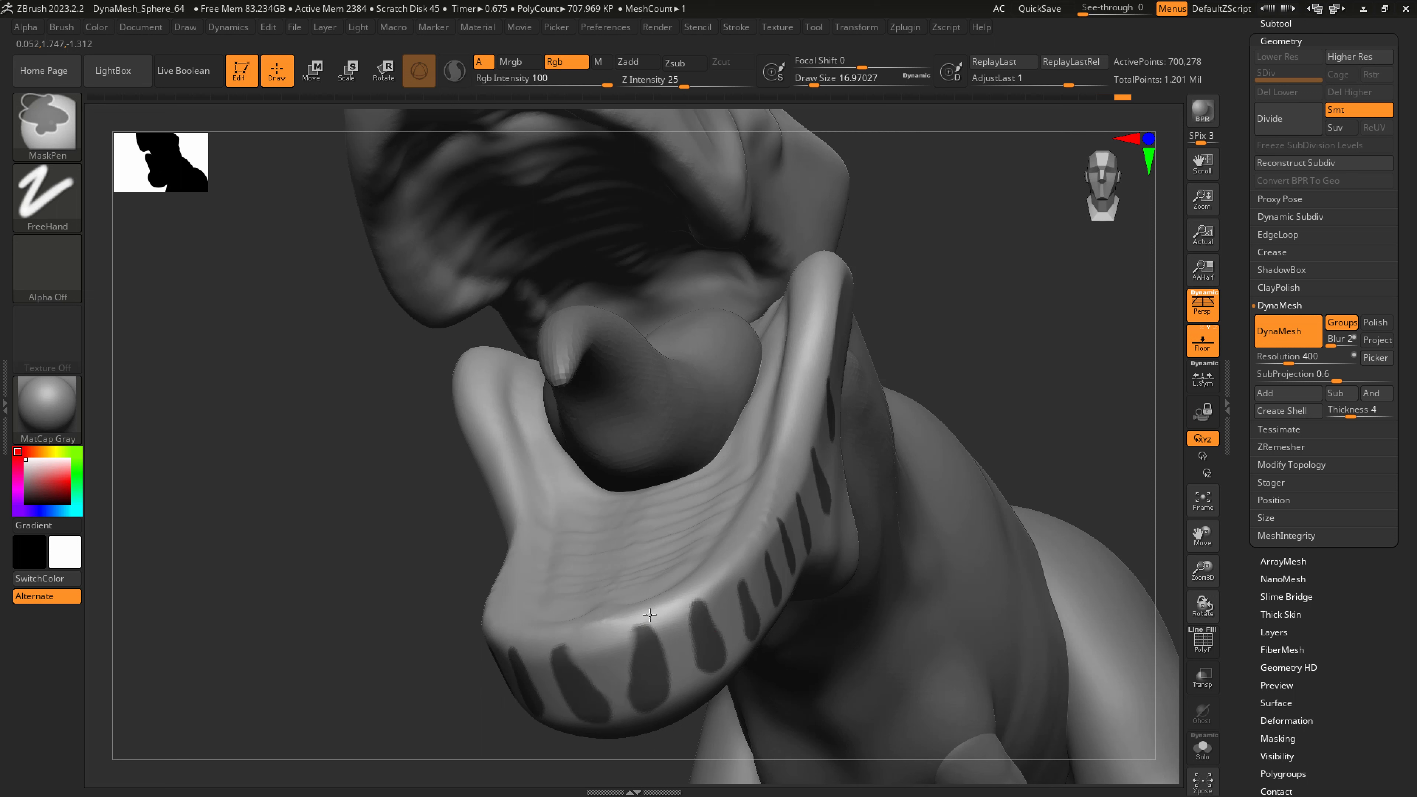
right_click_drag(670, 604, 696, 633)
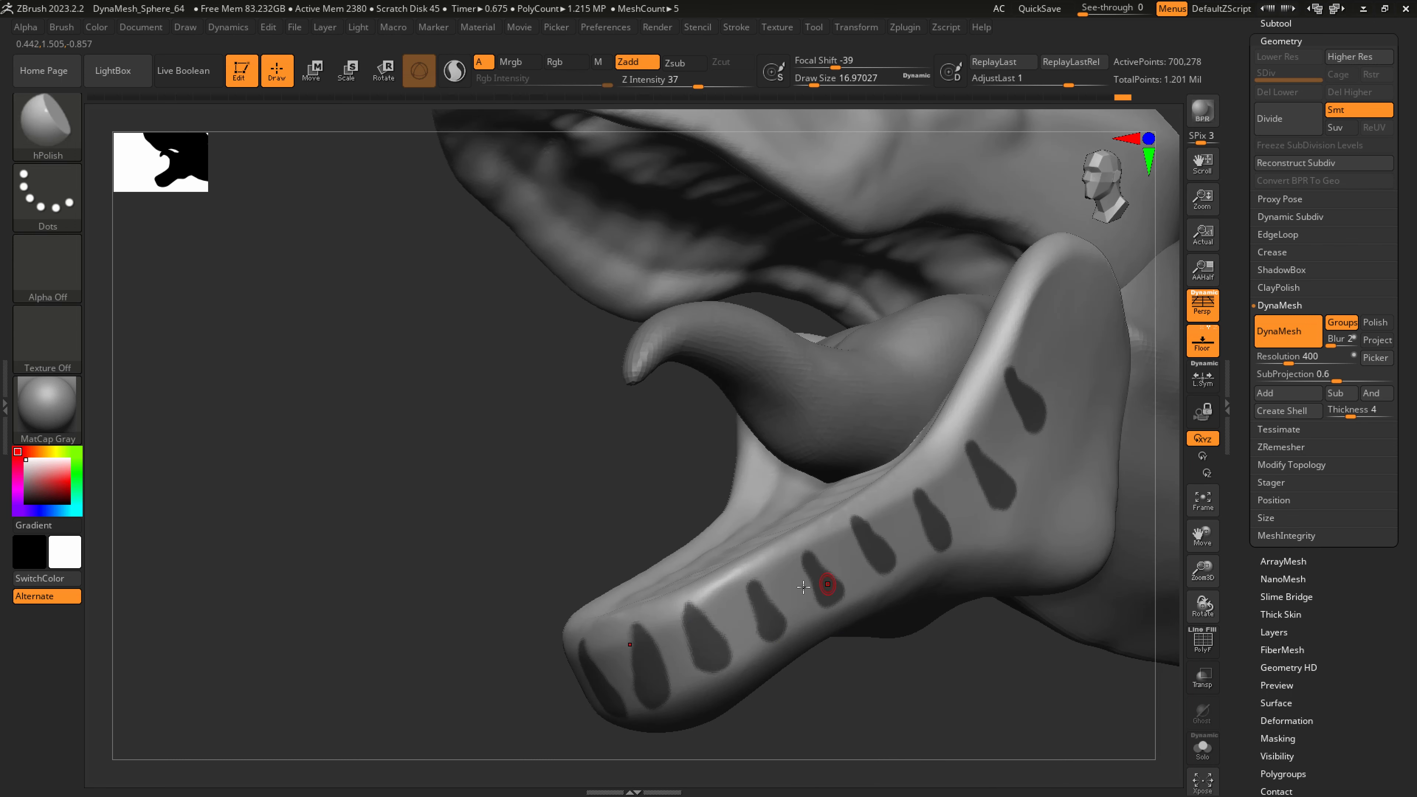
left_click_drag(762, 578, 761, 581, "ctrl+alt")
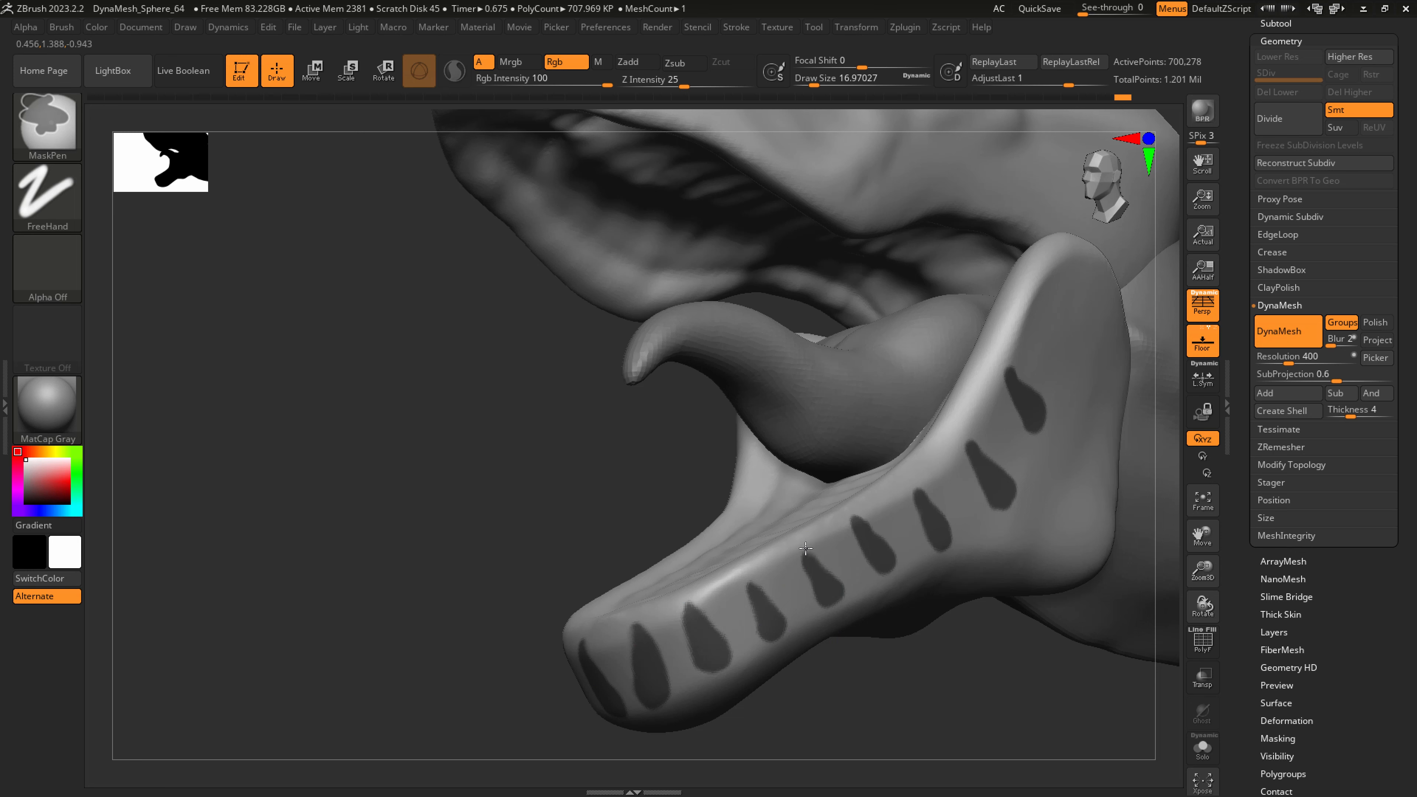
right_click_drag(868, 451, 1022, 365)
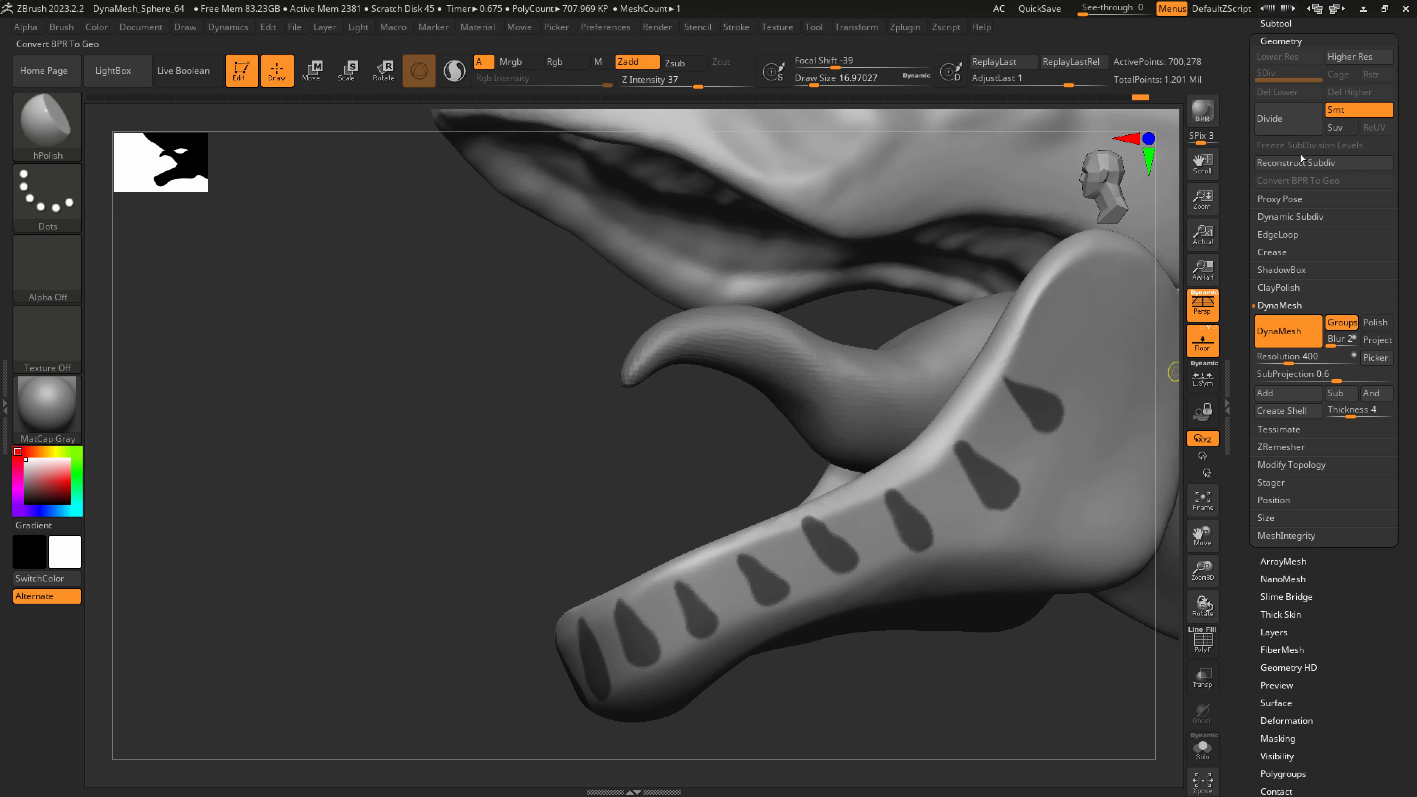
Extract the teardrop masks along the lower jaw as a separate subtool, reducing the extract thickness for thin tooth shapes
left_click(1283, 26)
left_click_drag(1404, 458, 1404, 106)
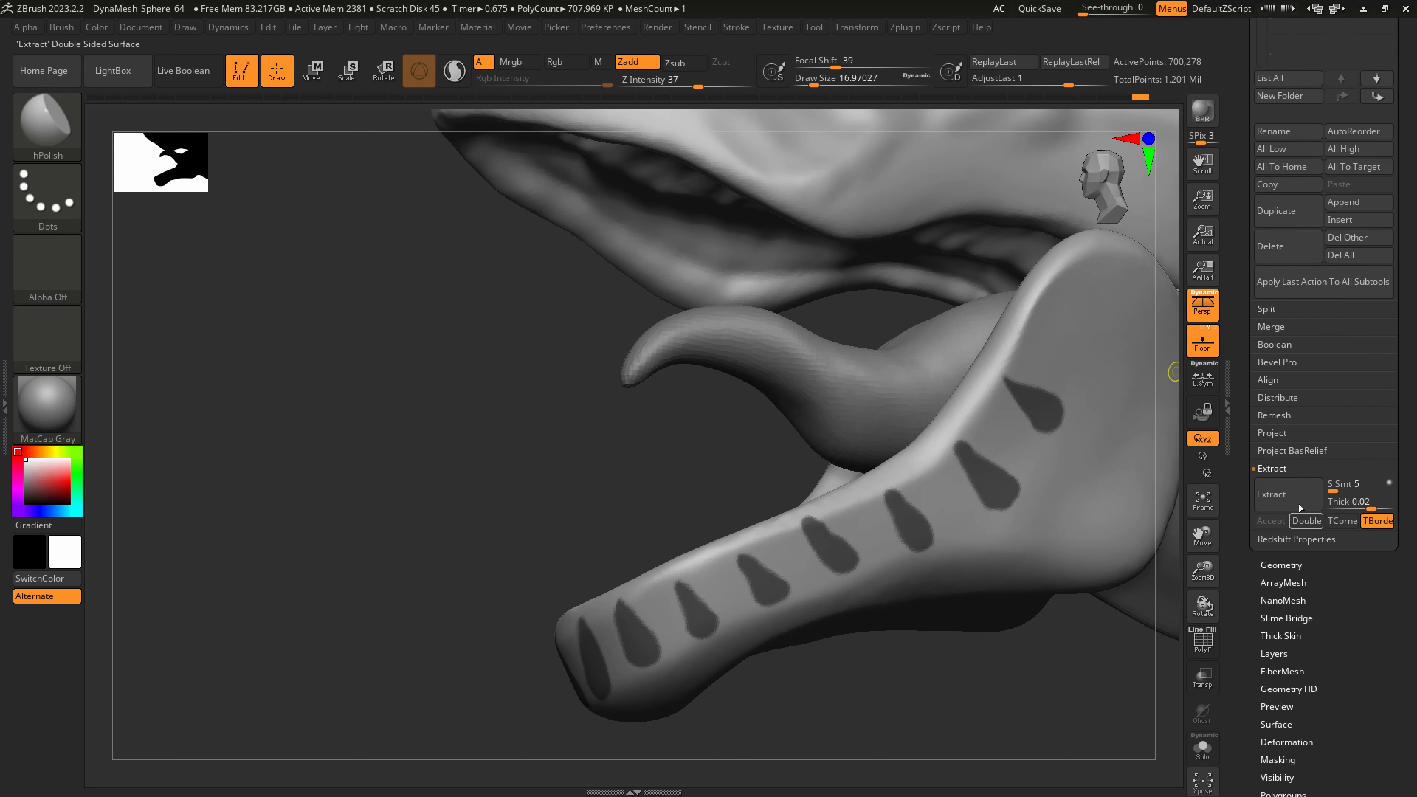
left_click(1279, 494)
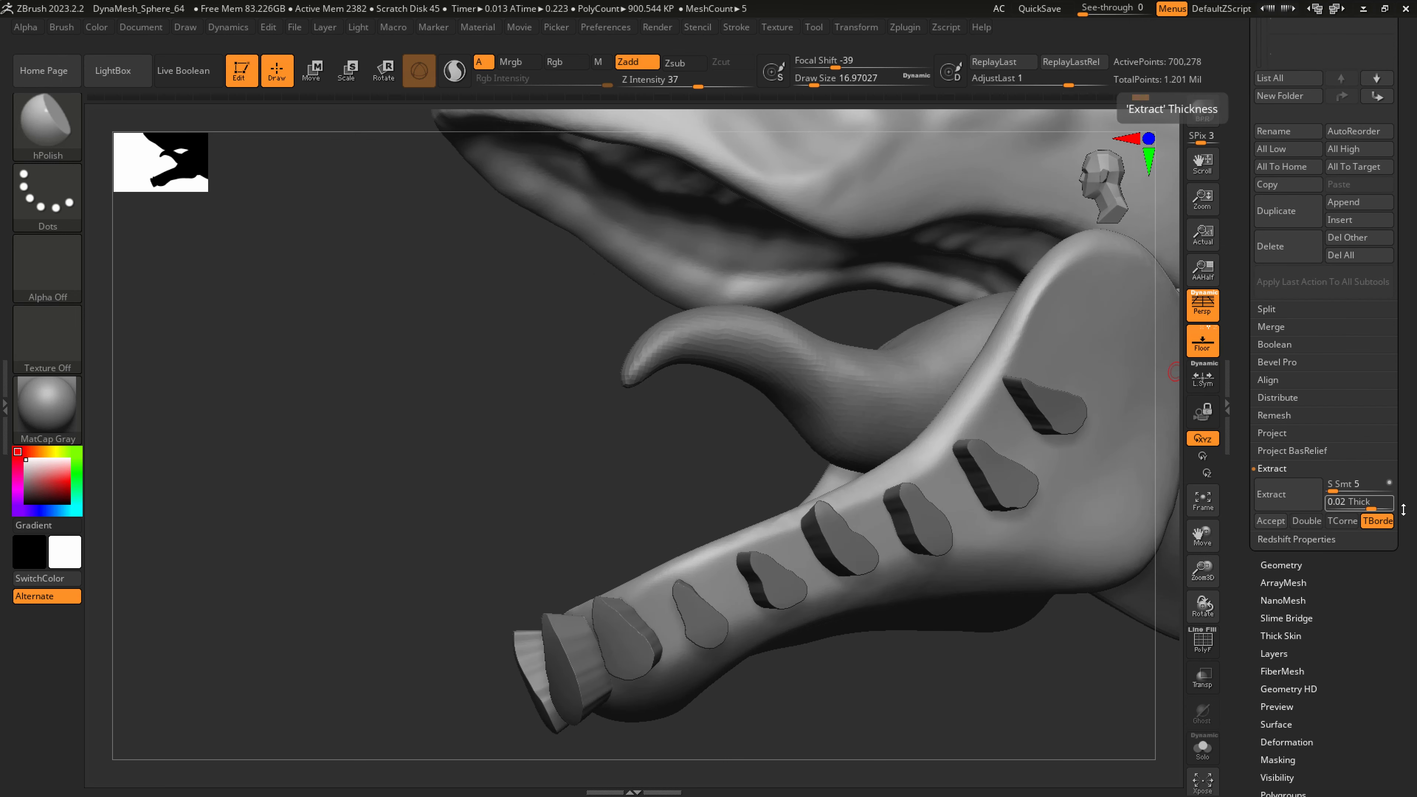
left_click(1369, 504)
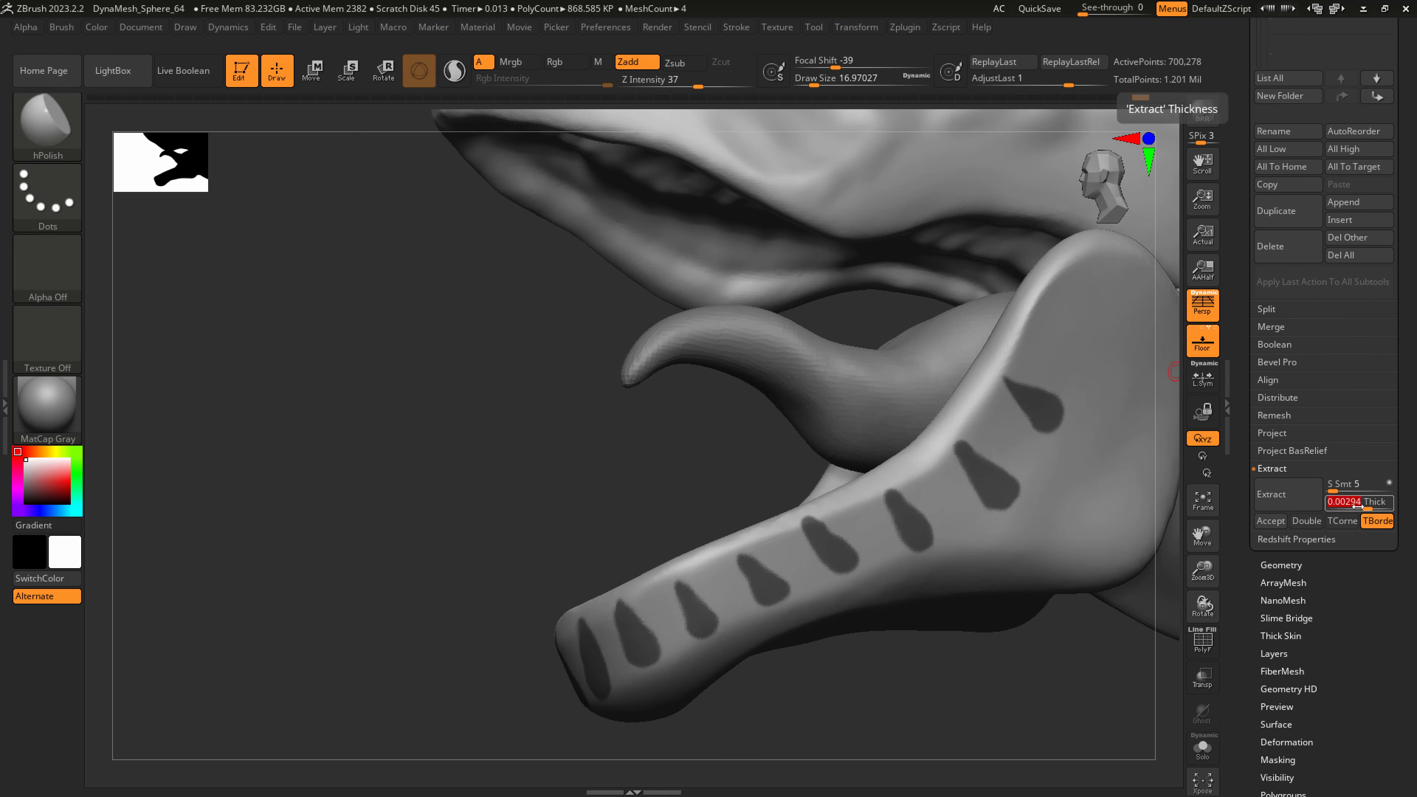
left_click(1279, 495)
left_click(1272, 520)
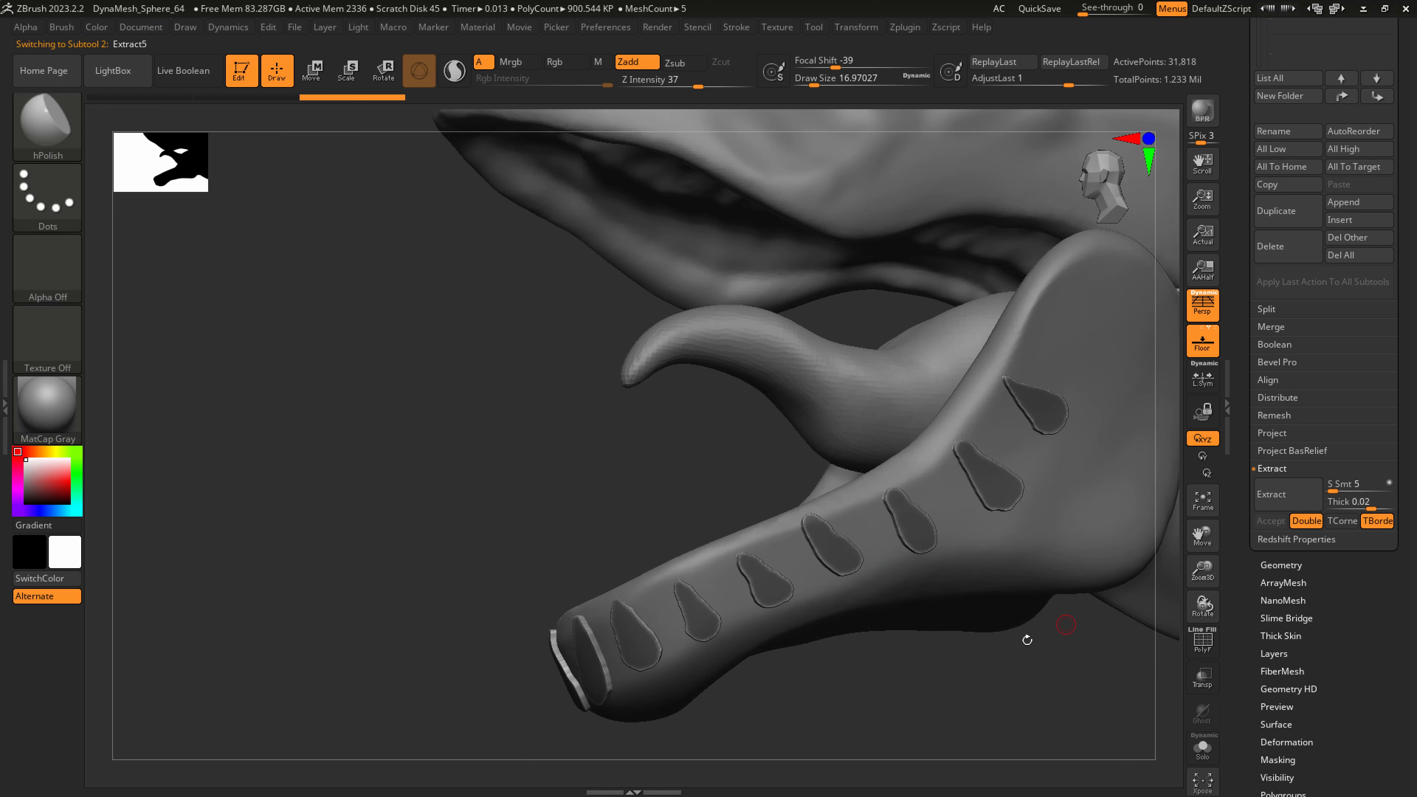
Clear the mask on the extracted tooth shapes and thicken them with the Inflate deformation
left_click_drag(837, 732, 998, 677, "ctrl")
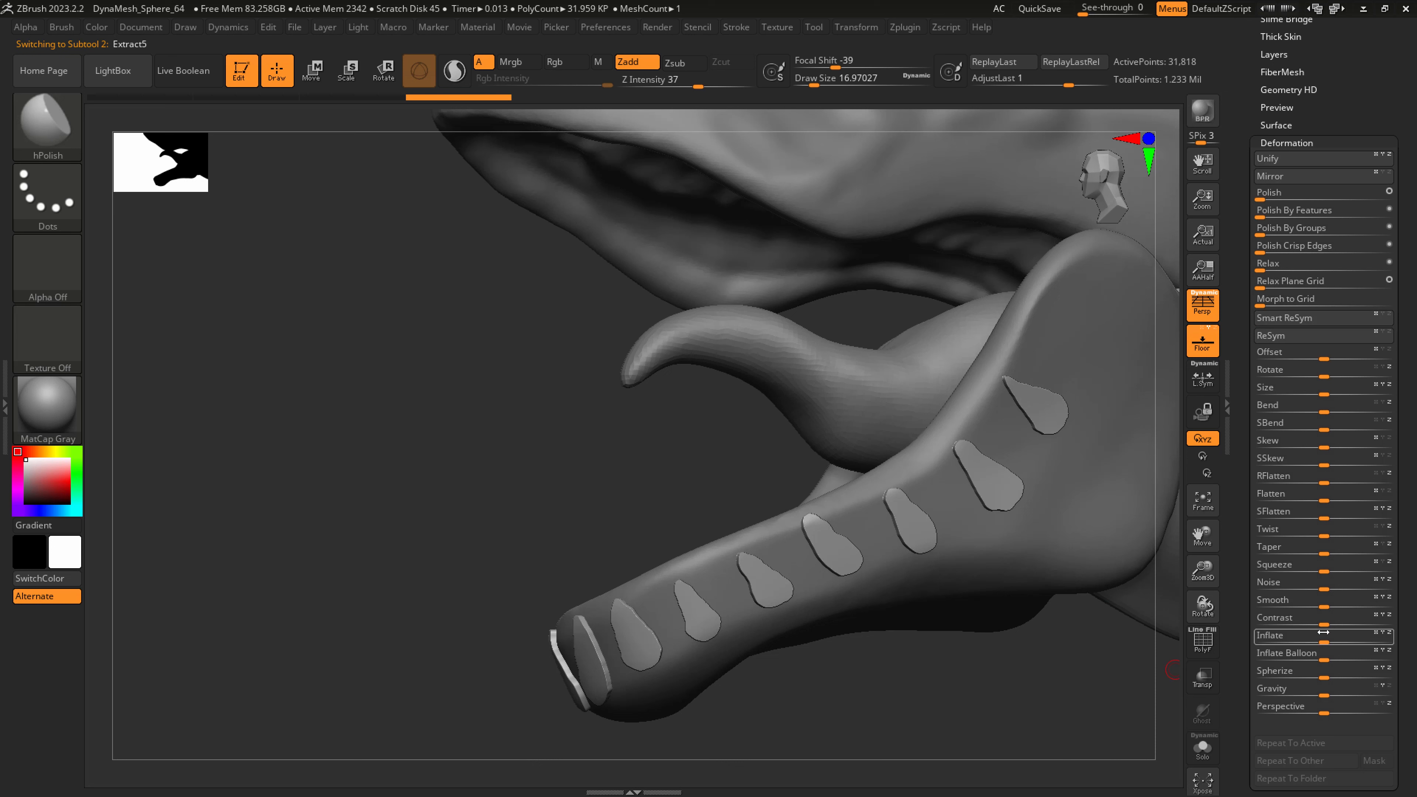
left_click_drag(1327, 638, 1341, 636)
left_click_drag(1357, 117, 1357, 270)
Remesh the extracted teeth with DynaMesh at resolution 128 and smooth them into rounded forms along the jaw
left_click(1289, 122)
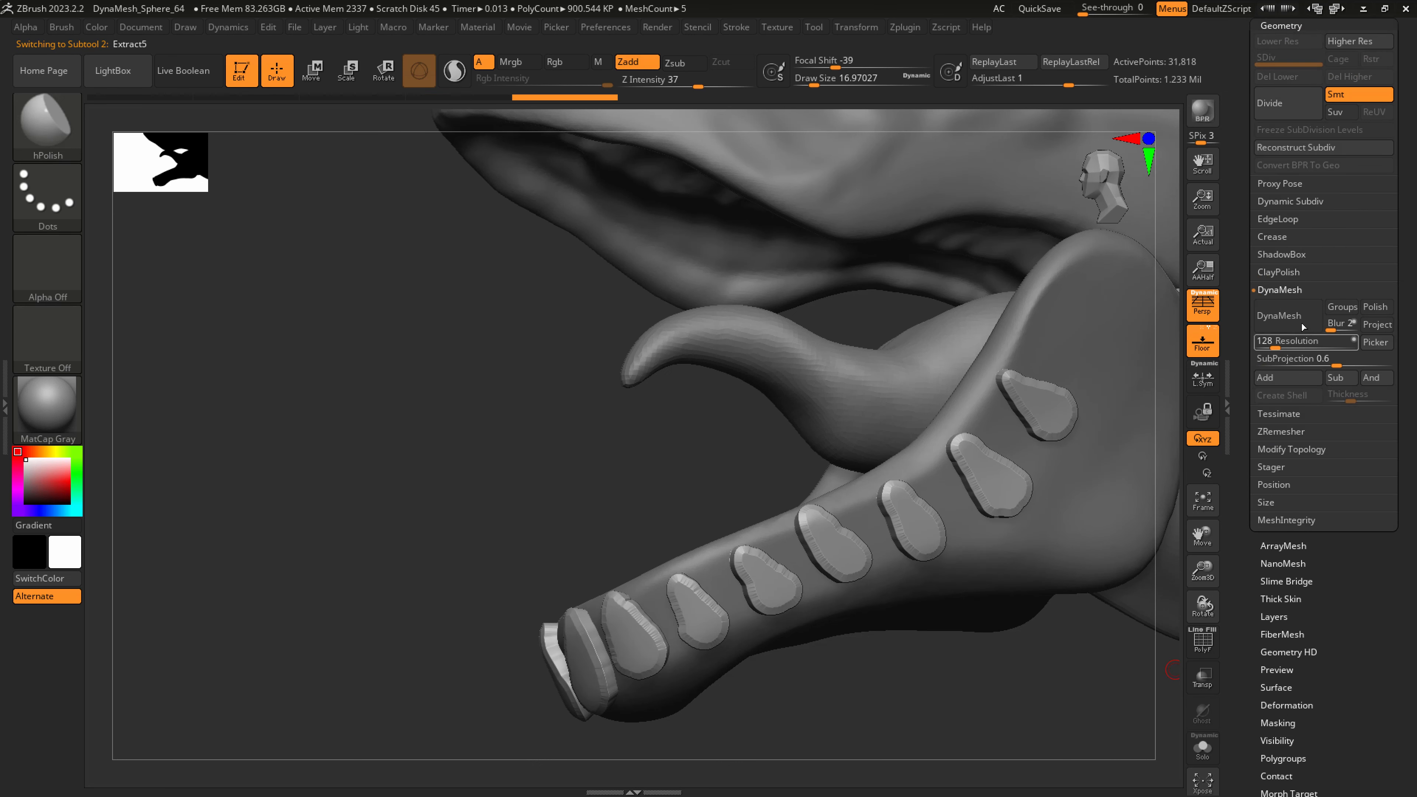
left_click(1303, 326)
key("shift")
left_click_drag(1043, 406, 987, 477, "shift")
left_click_drag(904, 527, 893, 539, "shift")
mouse_move(837, 536)
left_mouse_down("shift")
mouse_move(829, 555)
mouse_move(680, 627)
mouse_move(597, 719)
mouse_move(602, 692)
left_mouse_up("shift")
Adjust the teeth along the side of the lower jaw with SnakeHook at draw size 112
right_click_drag(1040, 529, 1083, 516)
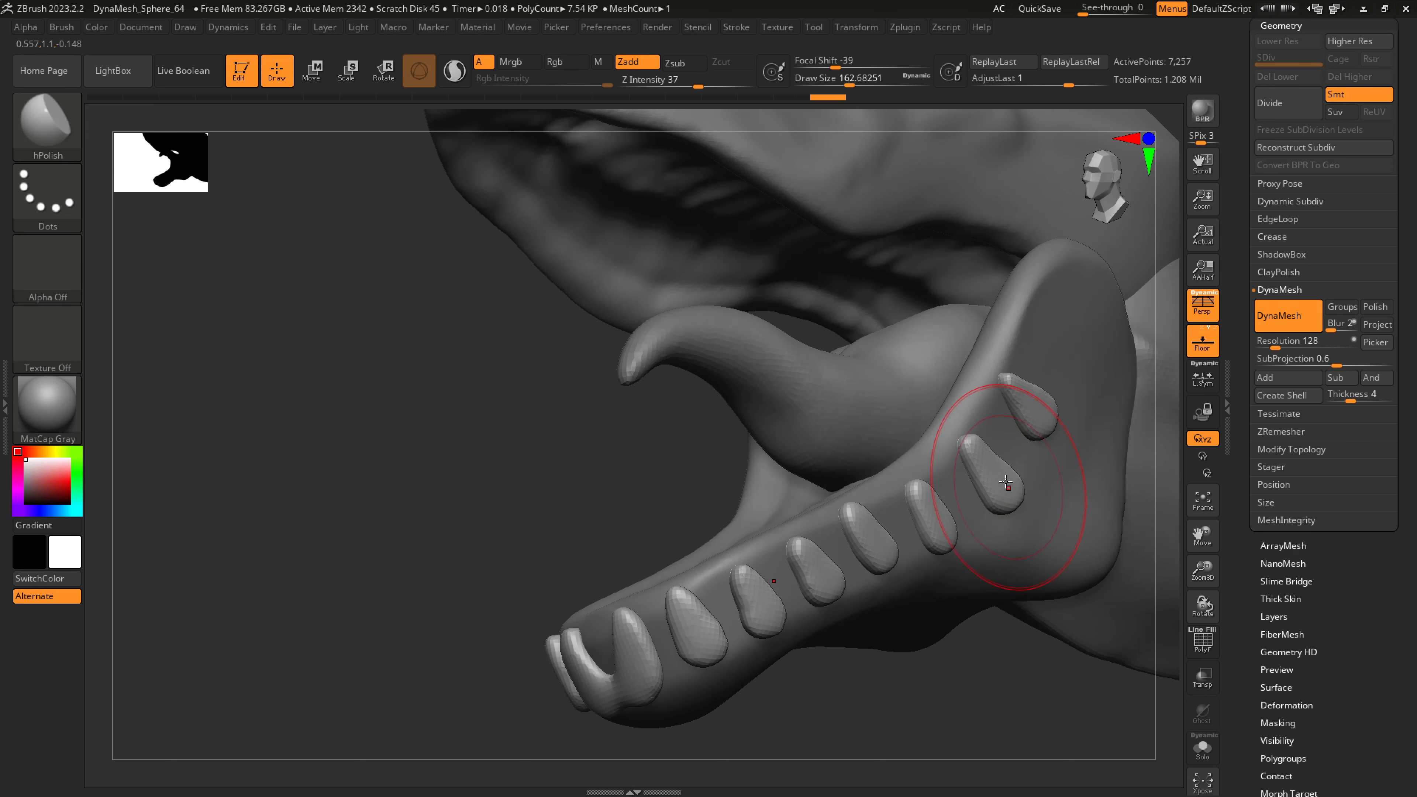
right_click_drag(1005, 482, 976, 469)
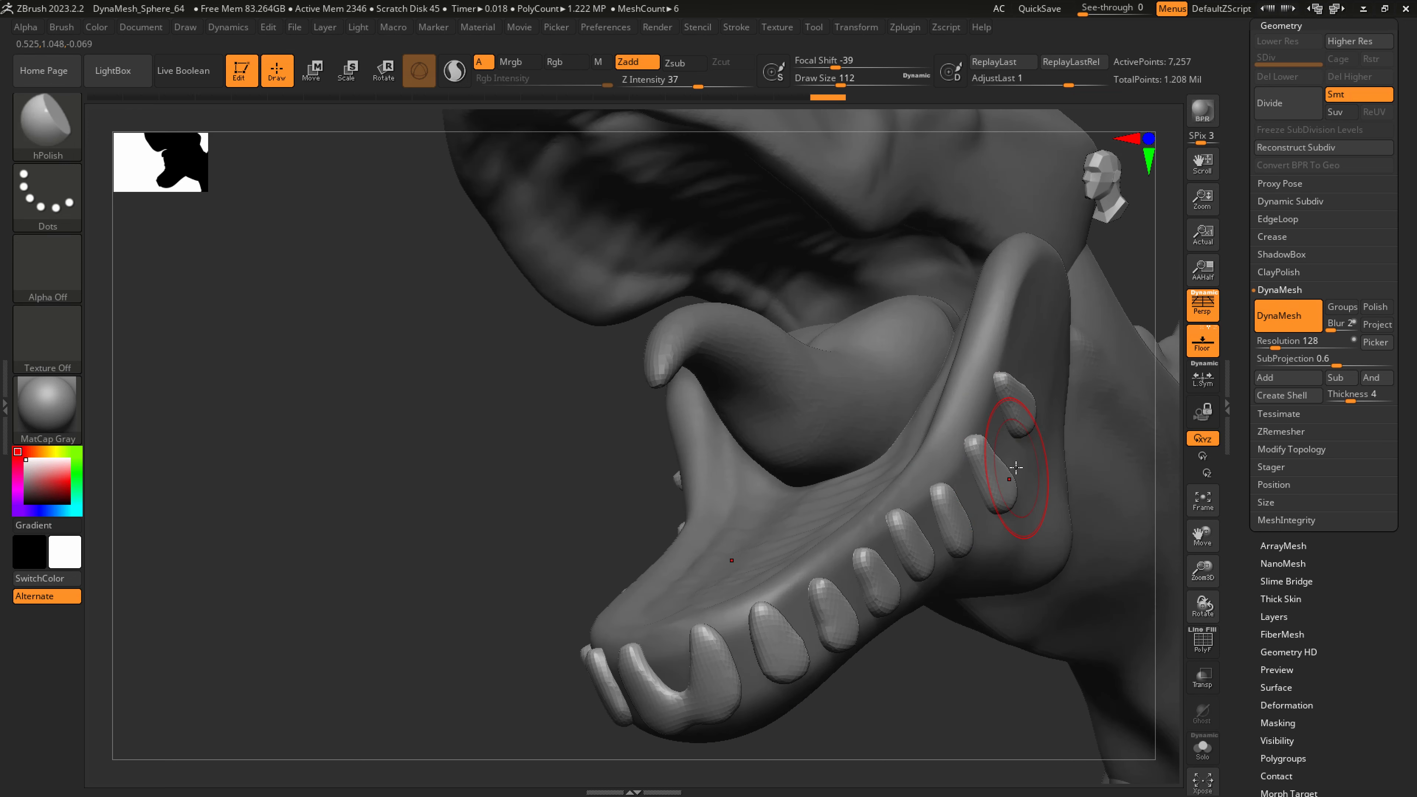
key("b")
key("s")
key("h")
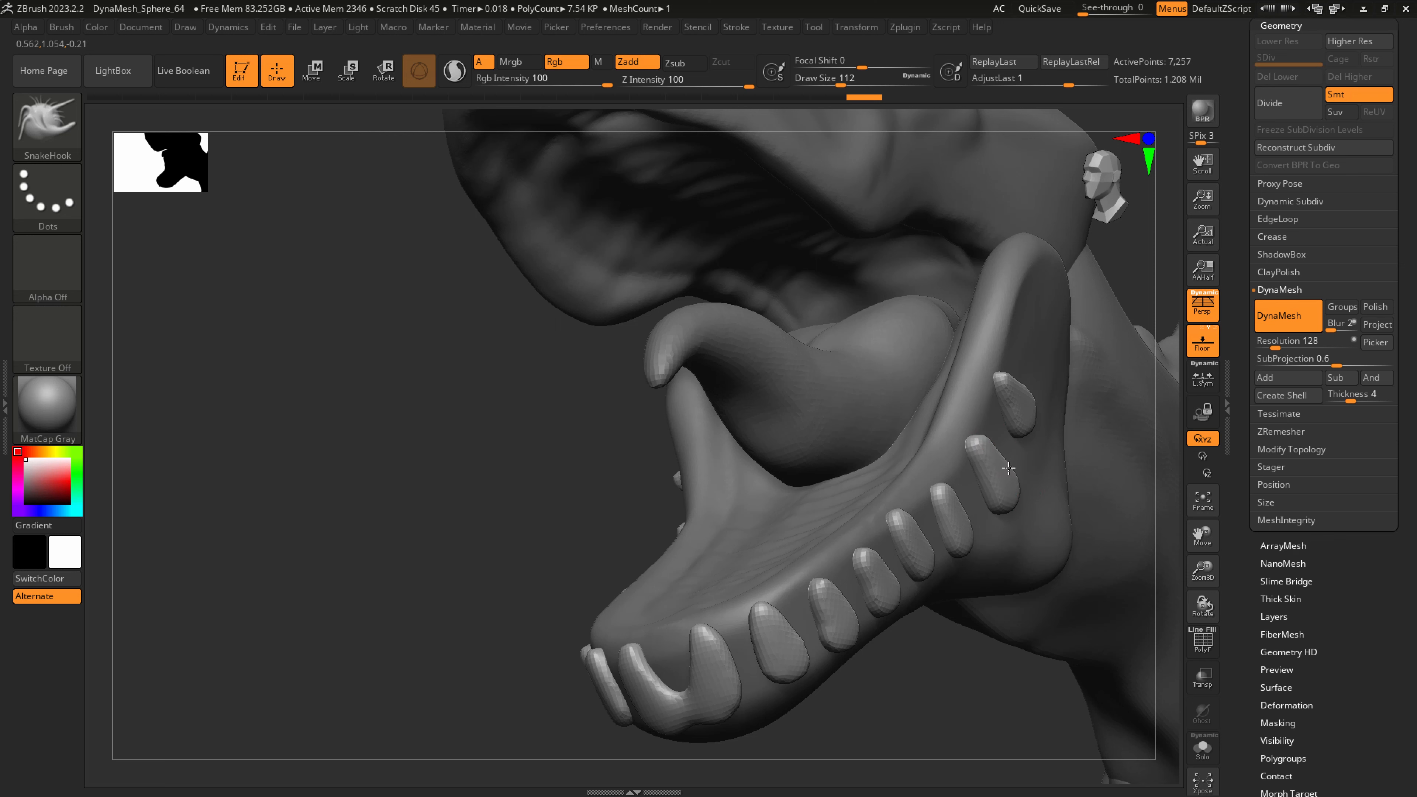
left_click_drag(1010, 396, 1025, 396)
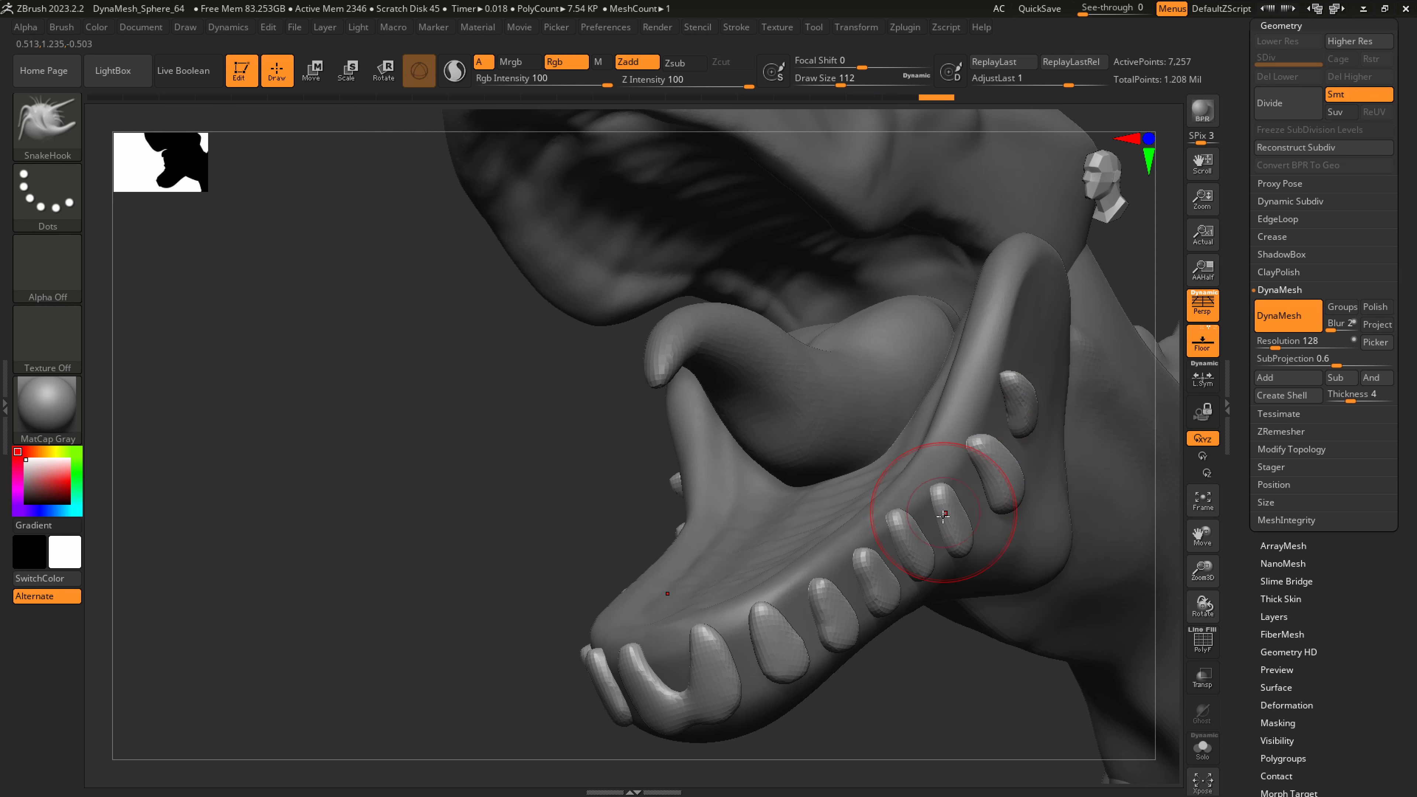
mouse_move(943, 514)
left_mouse_down()
mouse_move(958, 518)
mouse_move(891, 579)
left_mouse_up()
Reduce the SnakeHook draw size to about 65 and remesh the teeth with DynaMesh at resolution 320
right_click_drag(895, 577, 878, 560)
key("s")
left_click_drag(878, 560, 867, 548)
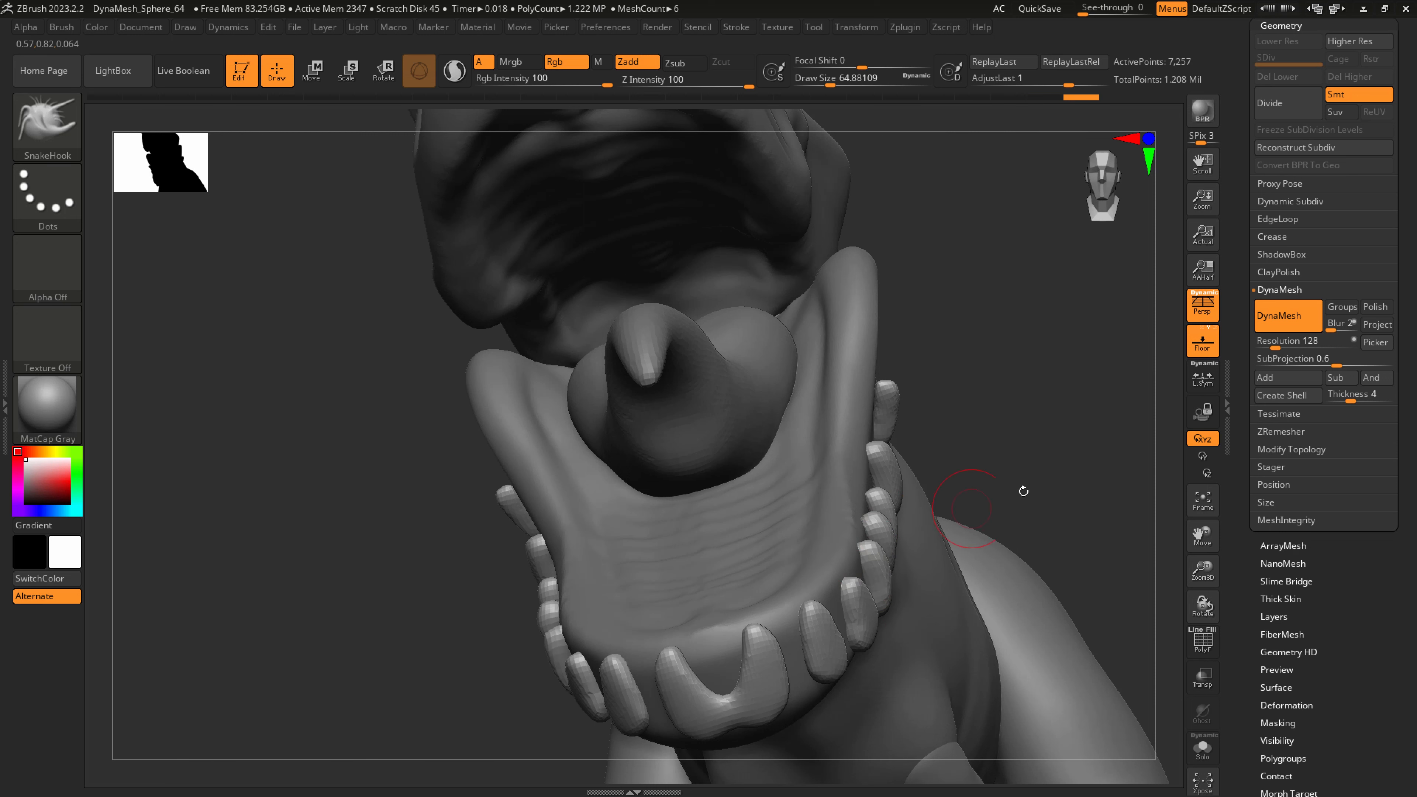
left_click_drag(1276, 347, 1285, 347)
left_click_drag(1026, 474, 1097, 404, "ctrl")
Pull the upper ends of the lower teeth into pointed tips with SnakeHook at draw size about 39
right_click_drag(914, 524, 768, 540)
key("s")
mouse_move(720, 561)
left_mouse_down()
mouse_move(675, 543)
mouse_move(717, 508)
left_mouse_up()
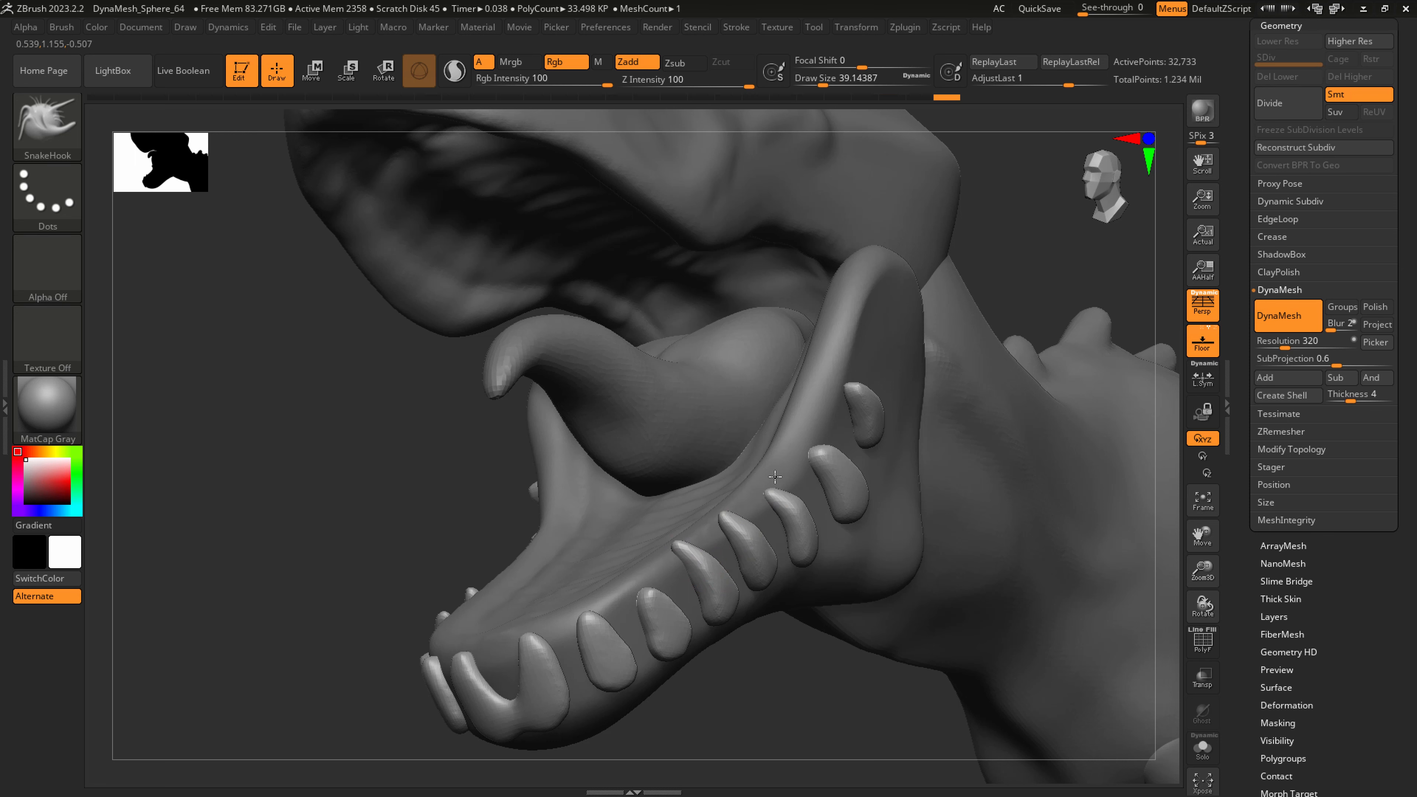
left_click_drag(849, 390, 828, 378)
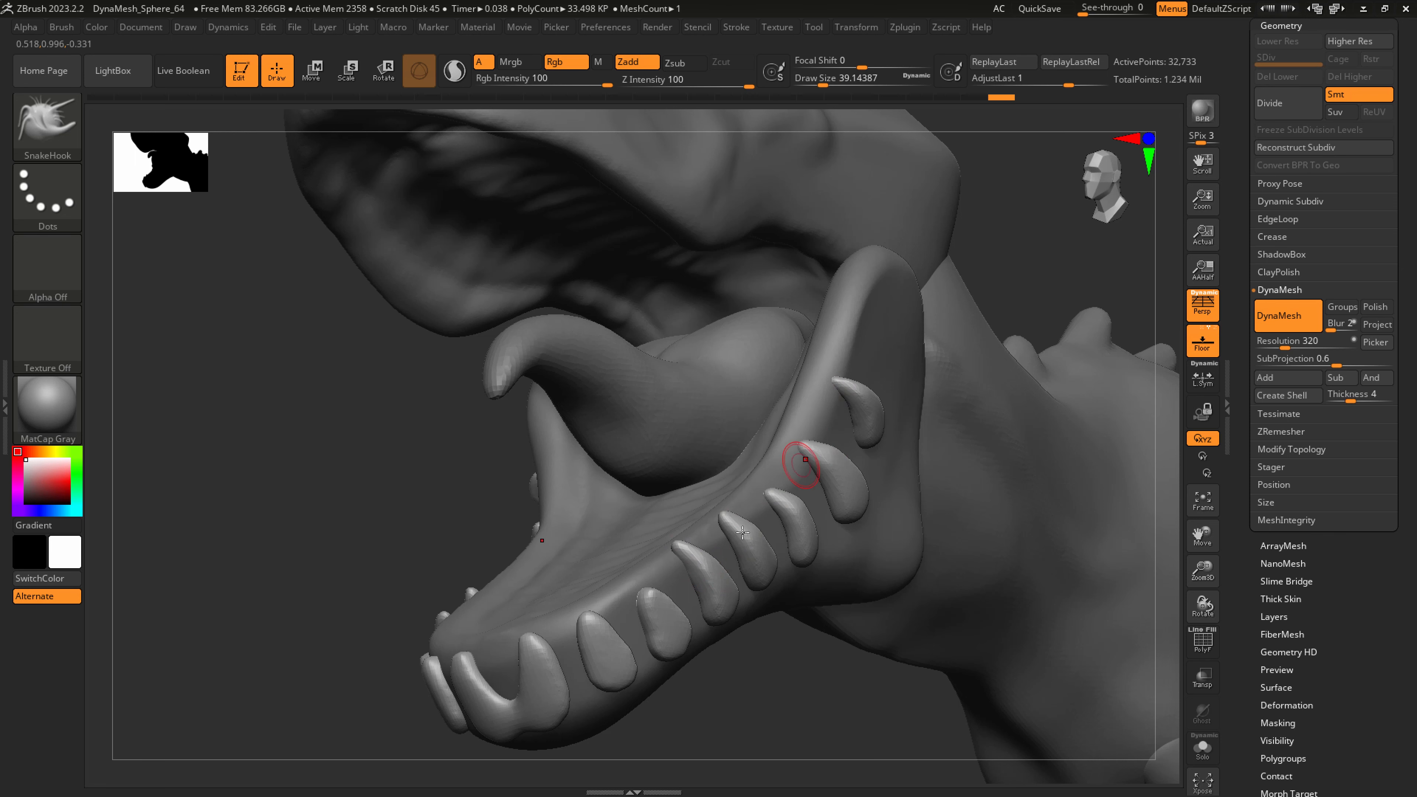
left_click_drag(648, 591, 646, 590)
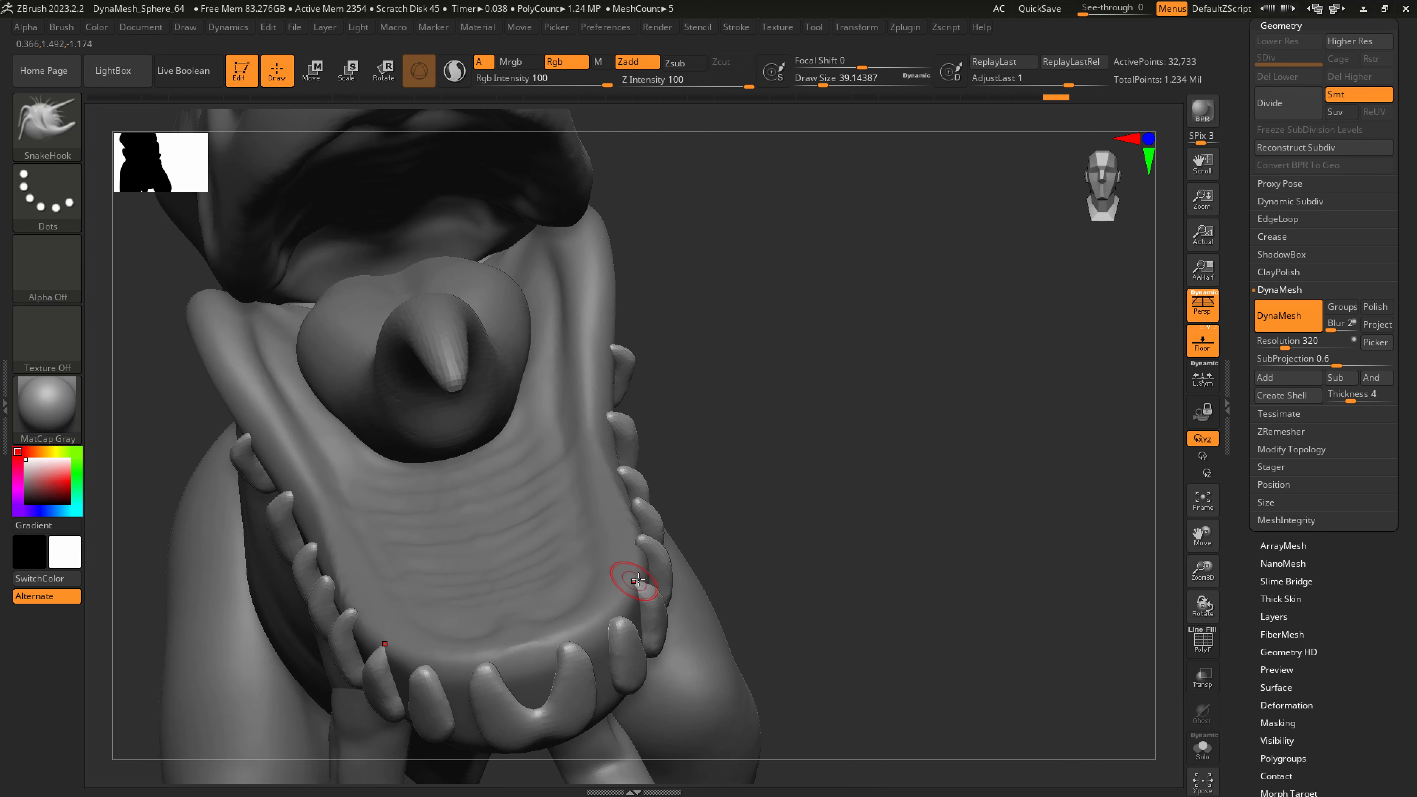
left_click_drag(639, 556, 633, 552)
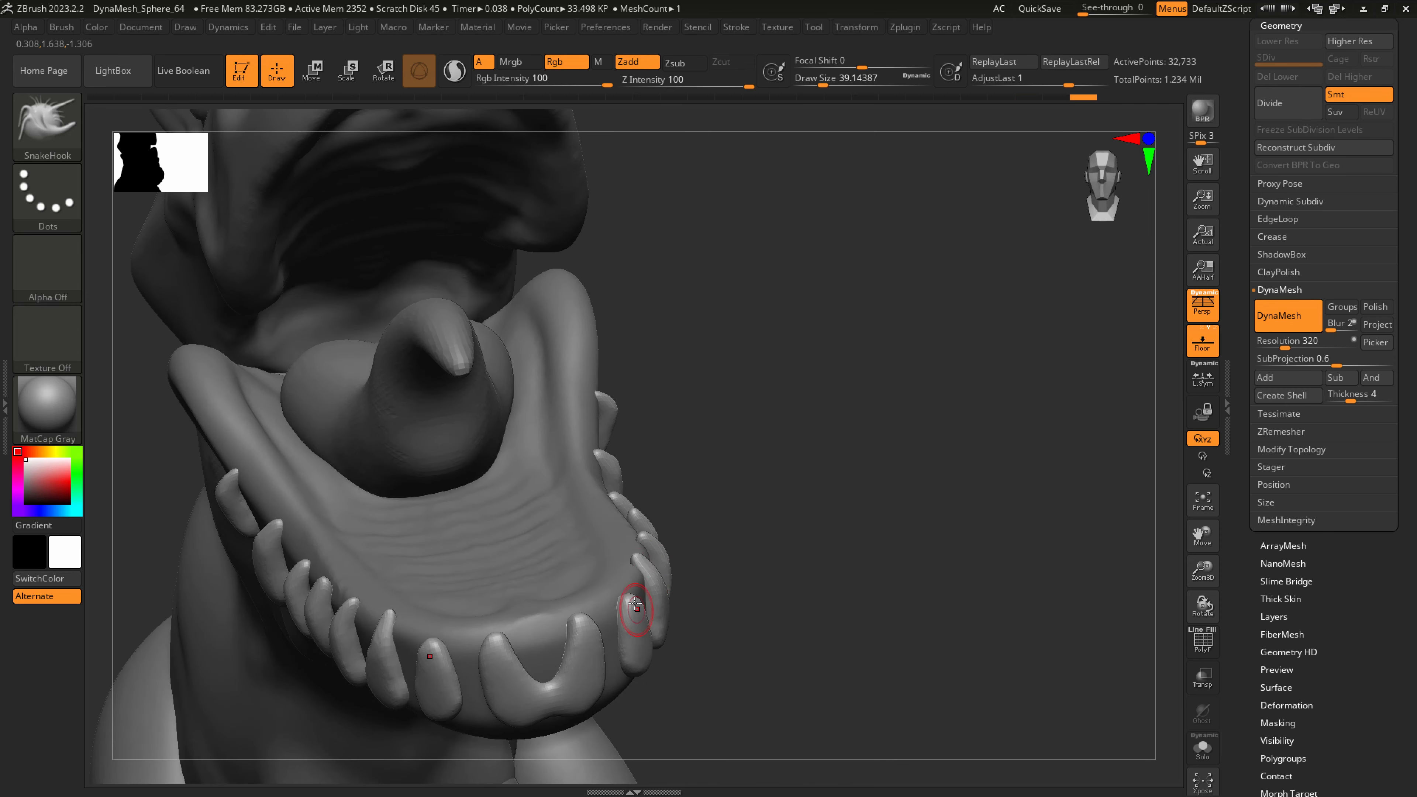
mouse_move(629, 603)
left_mouse_down()
mouse_move(615, 588)
mouse_move(644, 613)
left_mouse_up()
mouse_move(742, 620)
left_mouse_down()
mouse_move(659, 591)
mouse_move(646, 544)
mouse_move(652, 559)
left_mouse_up()
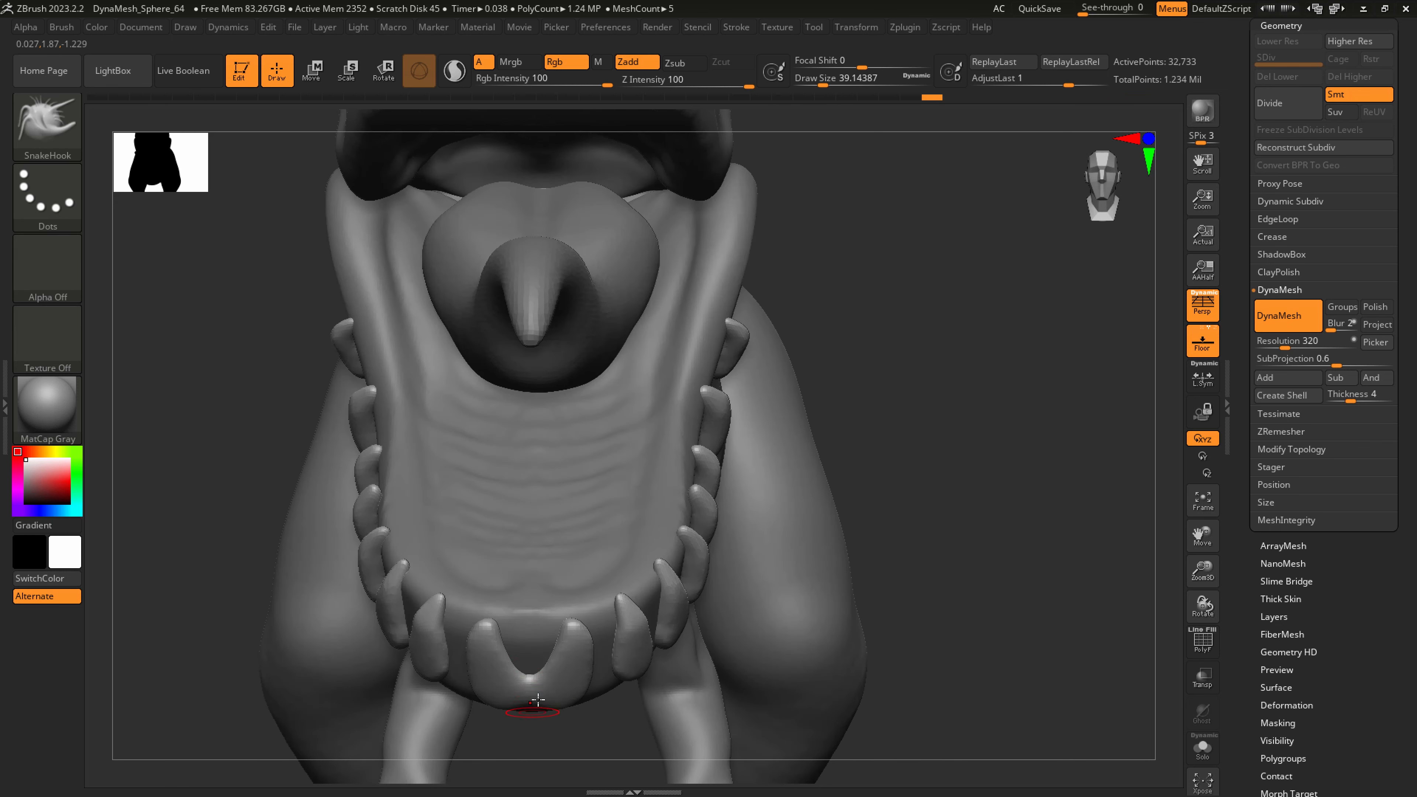
Cut away the bridge joining the two front teeth, close the holes, remesh with DynaMesh and smooth the teeth
key("ctrl+shift")
left_click_drag(519, 746, 541, 638, "ctrl+shift")
left_click(1292, 448)
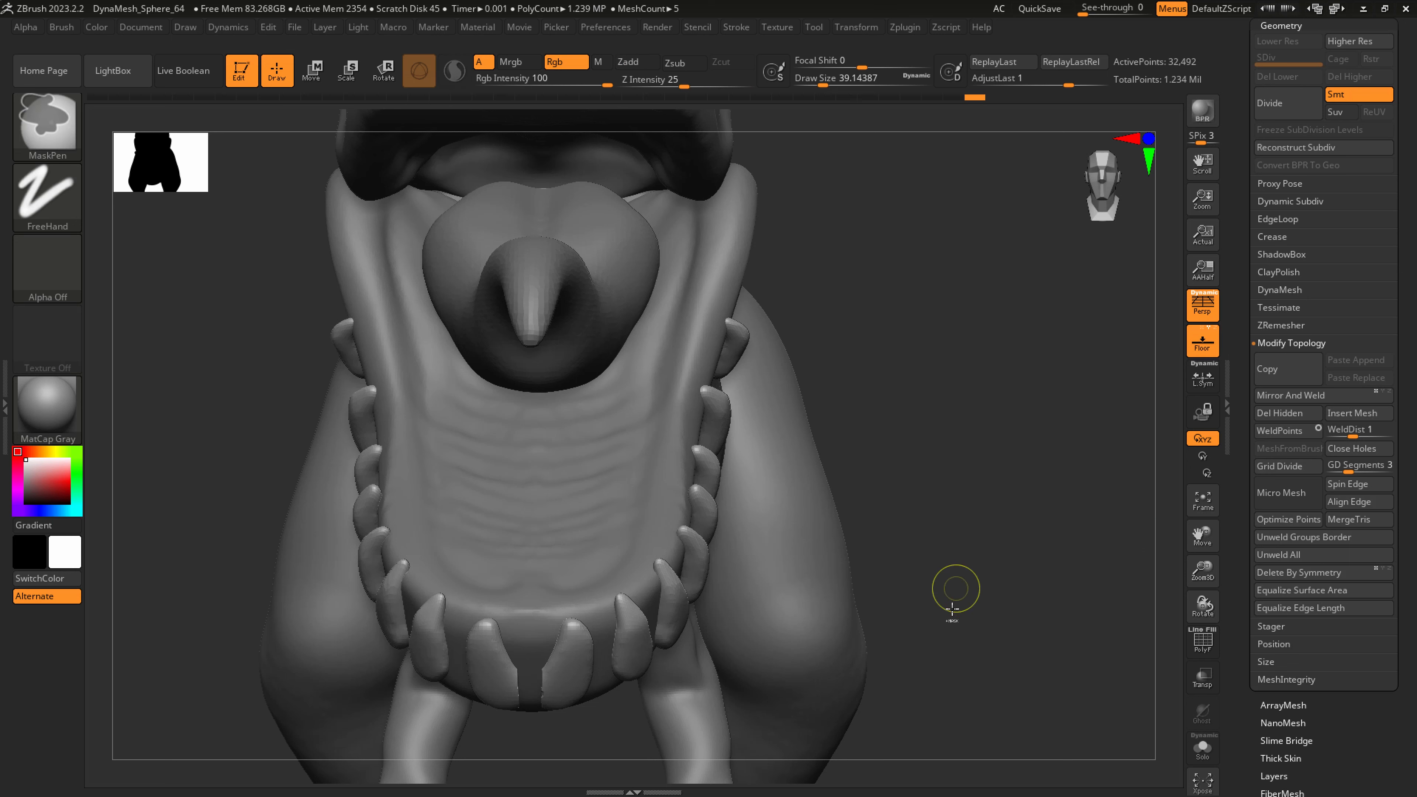
left_click_drag(957, 593, 1066, 494, "ctrl")
left_click_drag(556, 671, 559, 667, "shift")
Place the transform gizmo at the centre of the lower tooth row and raise the teeth above the jaw edge
right_click_drag(546, 611, 562, 570)
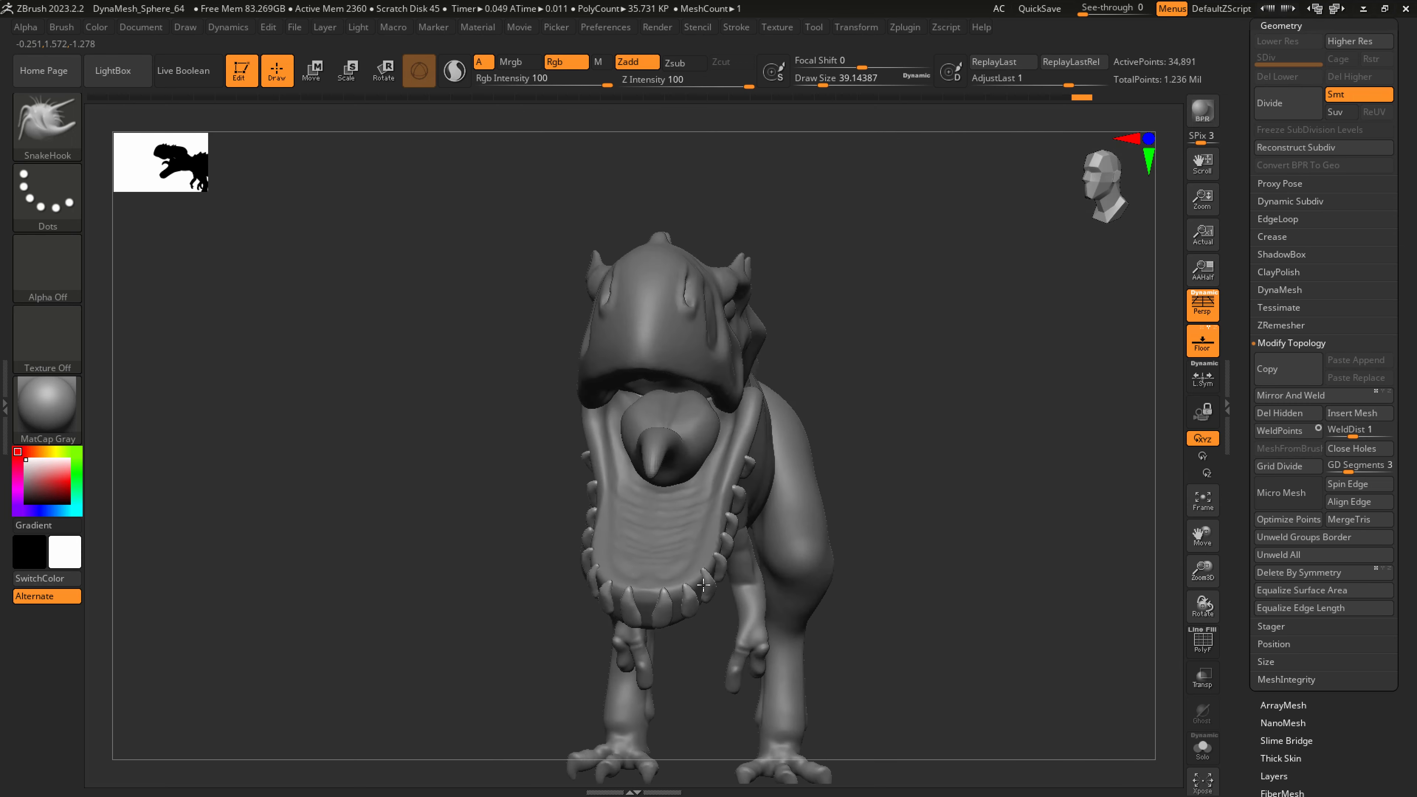
key("w")
right_click_drag(734, 448, 750, 450, "shift")
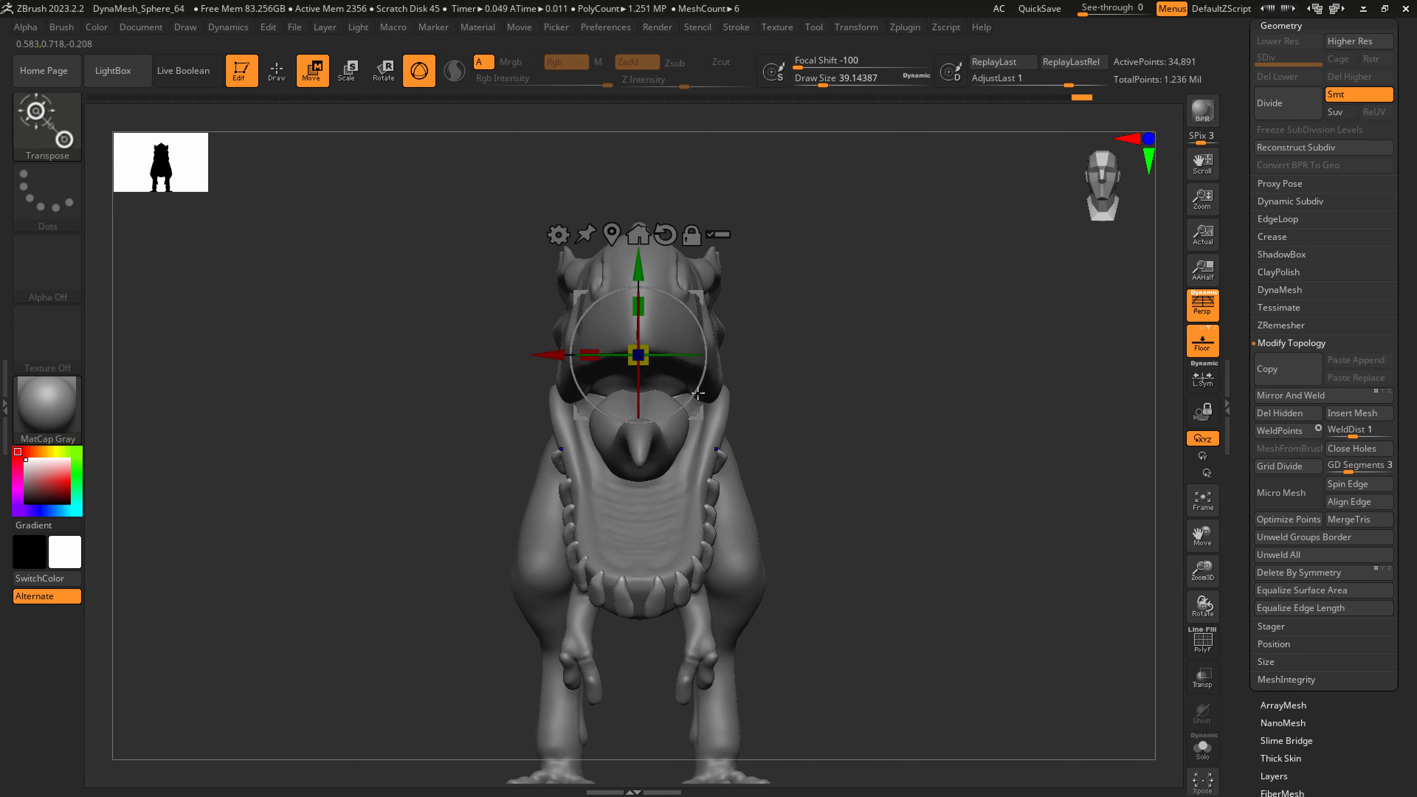
left_click(590, 528, "alt")
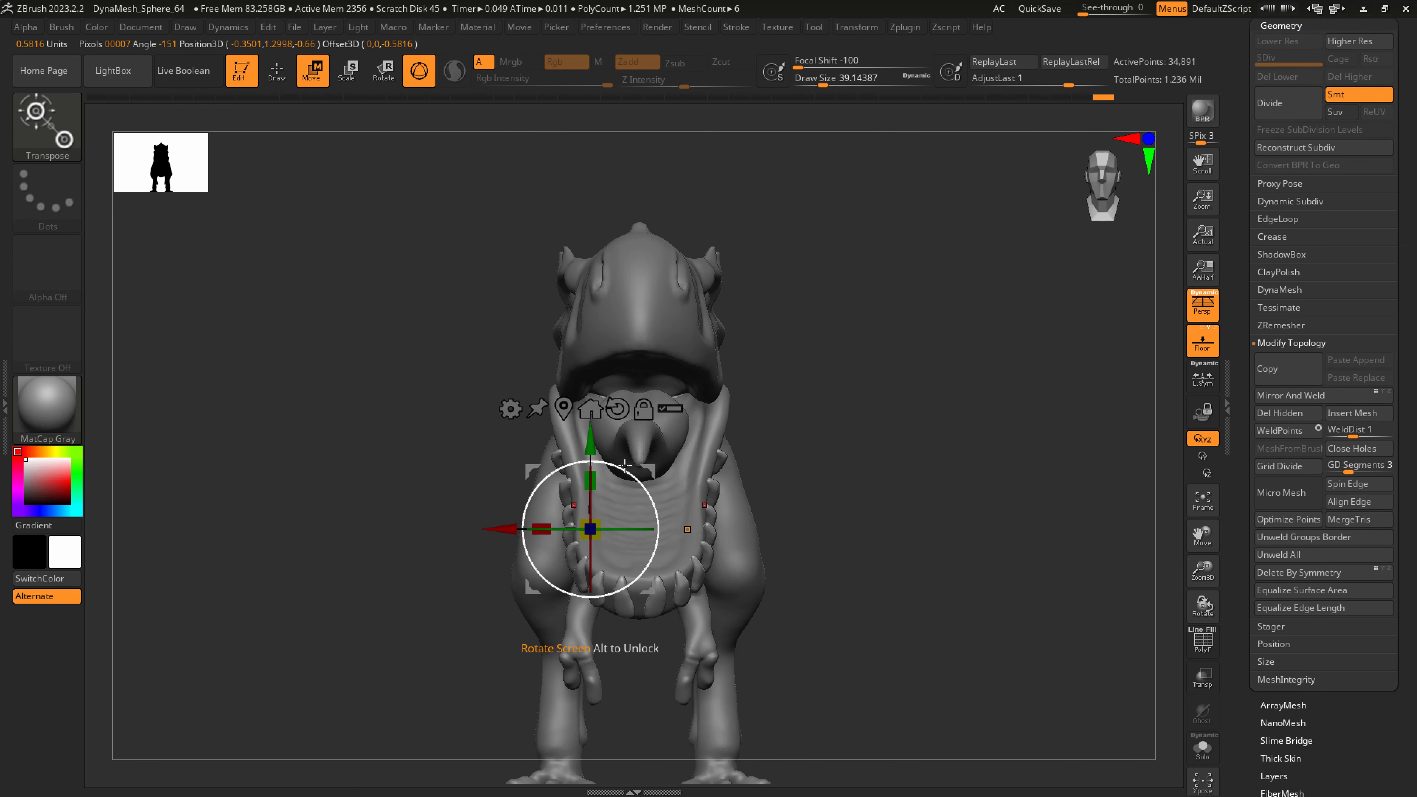
left_click(564, 409)
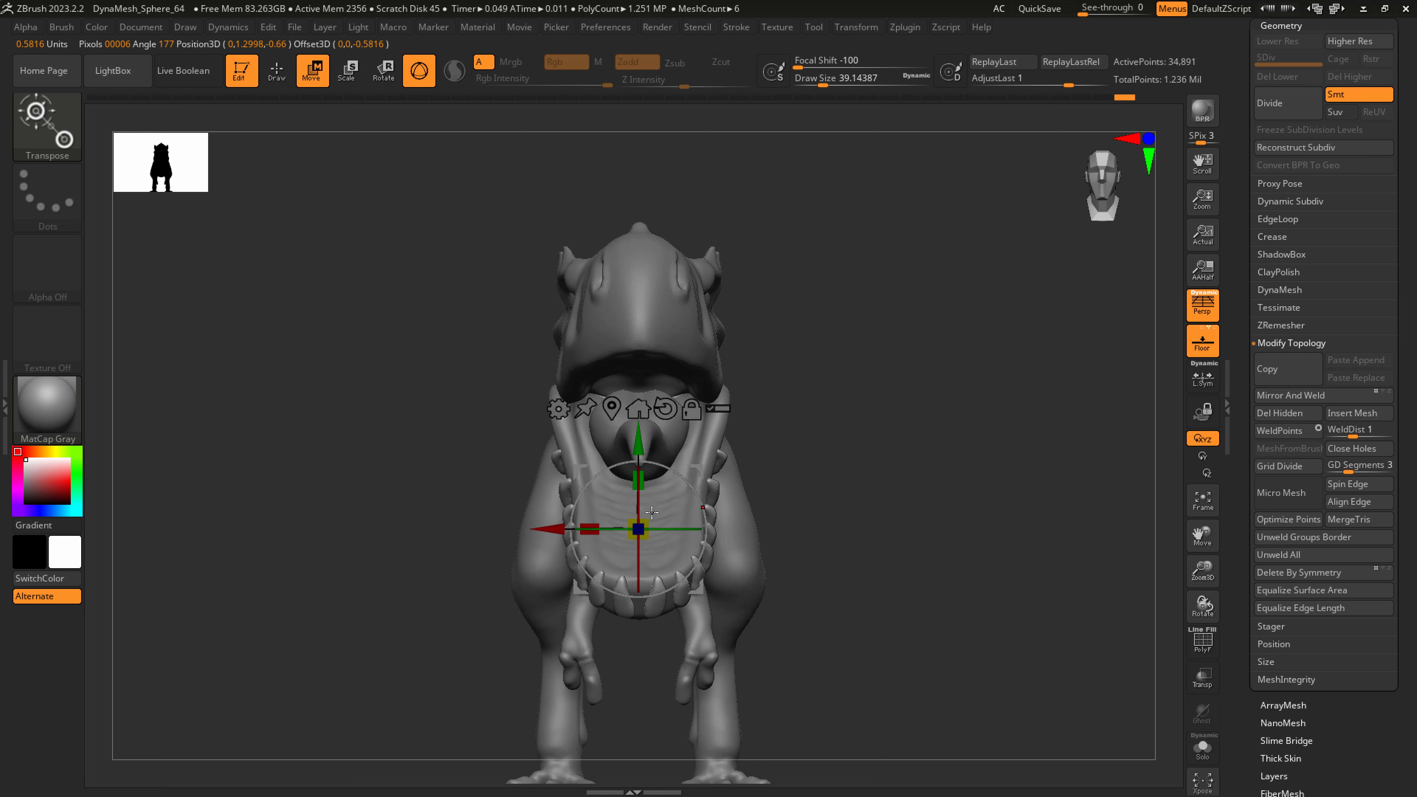
left_click_drag(638, 528, 636, 521)
left_click_drag(638, 441, 639, 415)
Scale the row of teeth narrower along X so it sits inside the lower jaw
right_click_drag(697, 446, 653, 447)
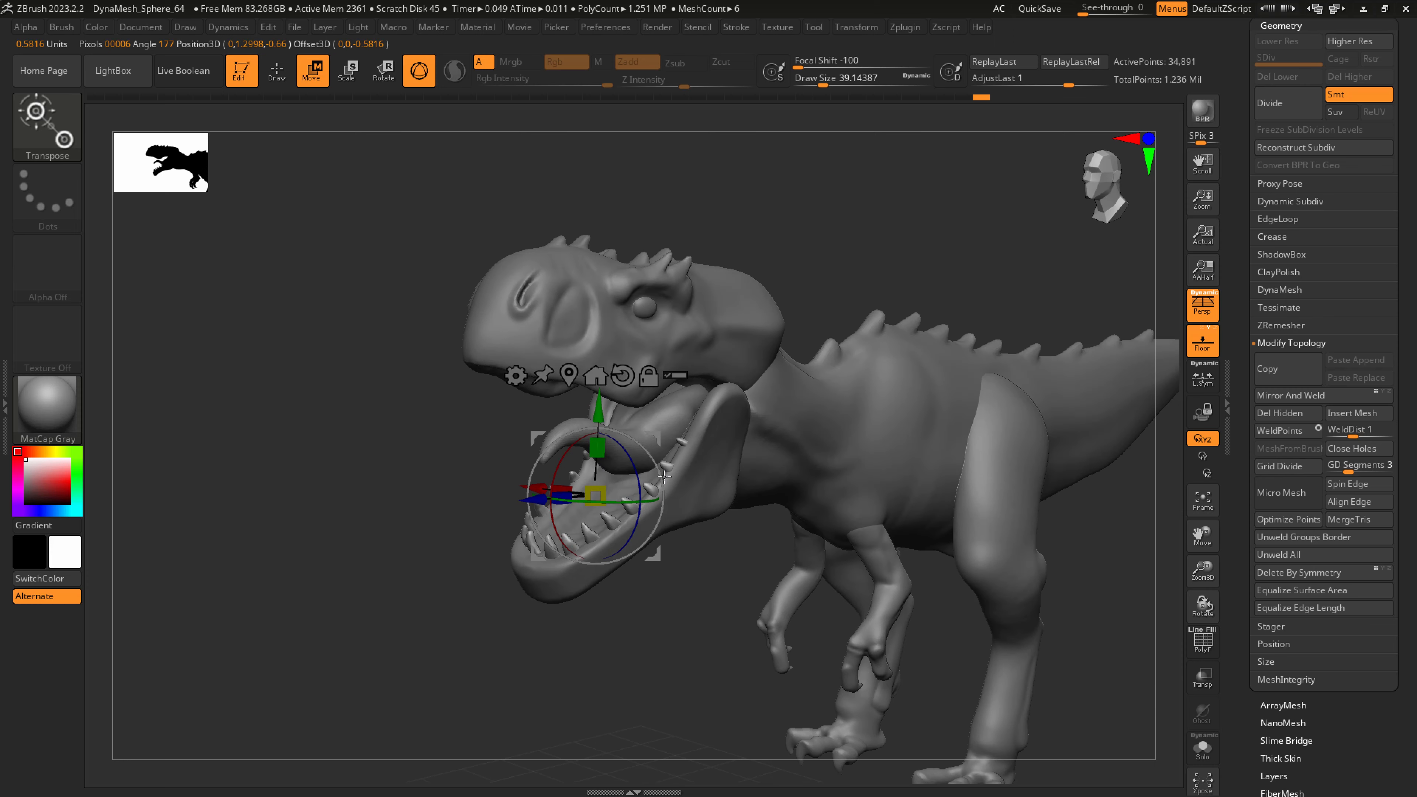
left_click_drag(662, 437, 653, 442)
right_click_drag(655, 443, 702, 448)
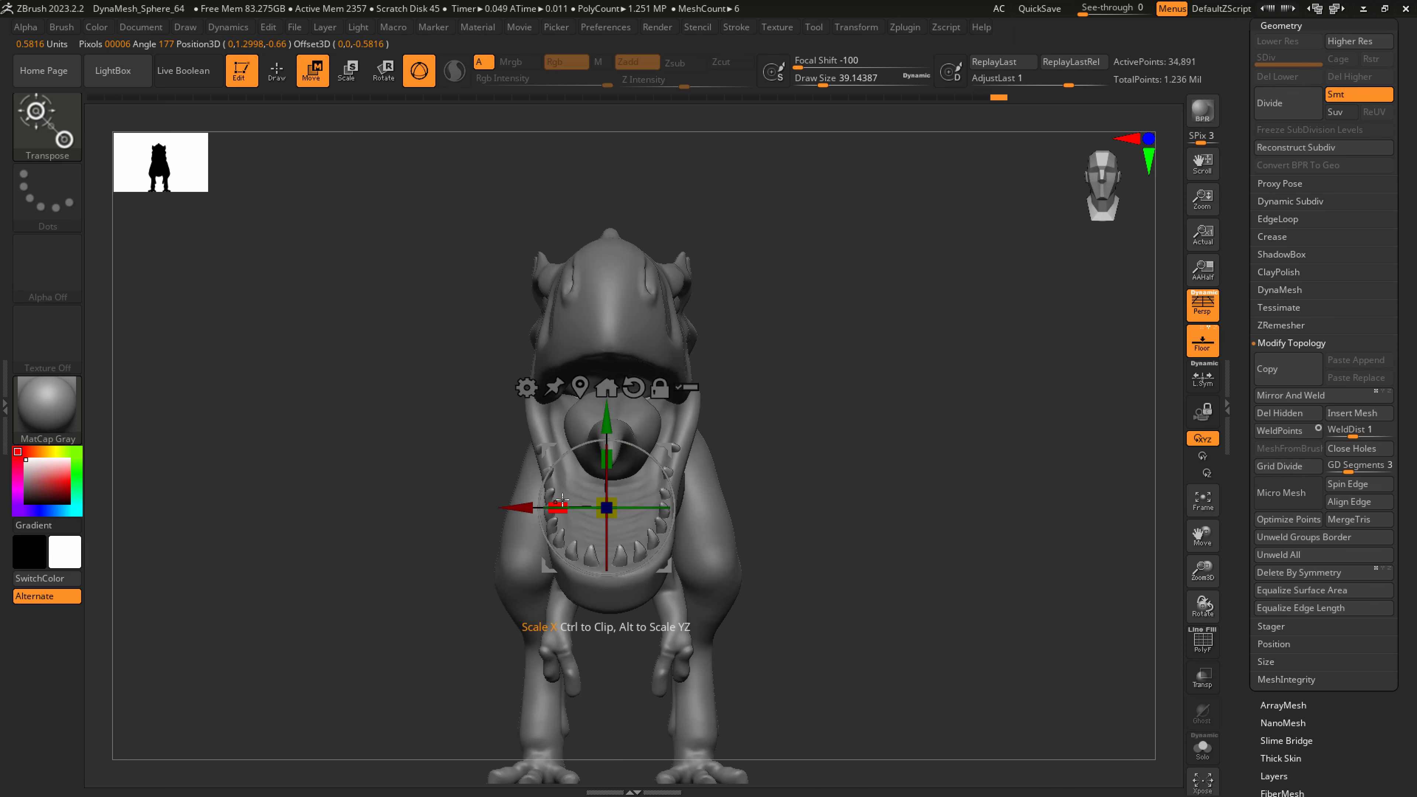
left_click_drag(558, 503, 574, 498)
right_click_drag(725, 452, 672, 441)
left_click_drag(691, 436, 678, 441)
key("q")
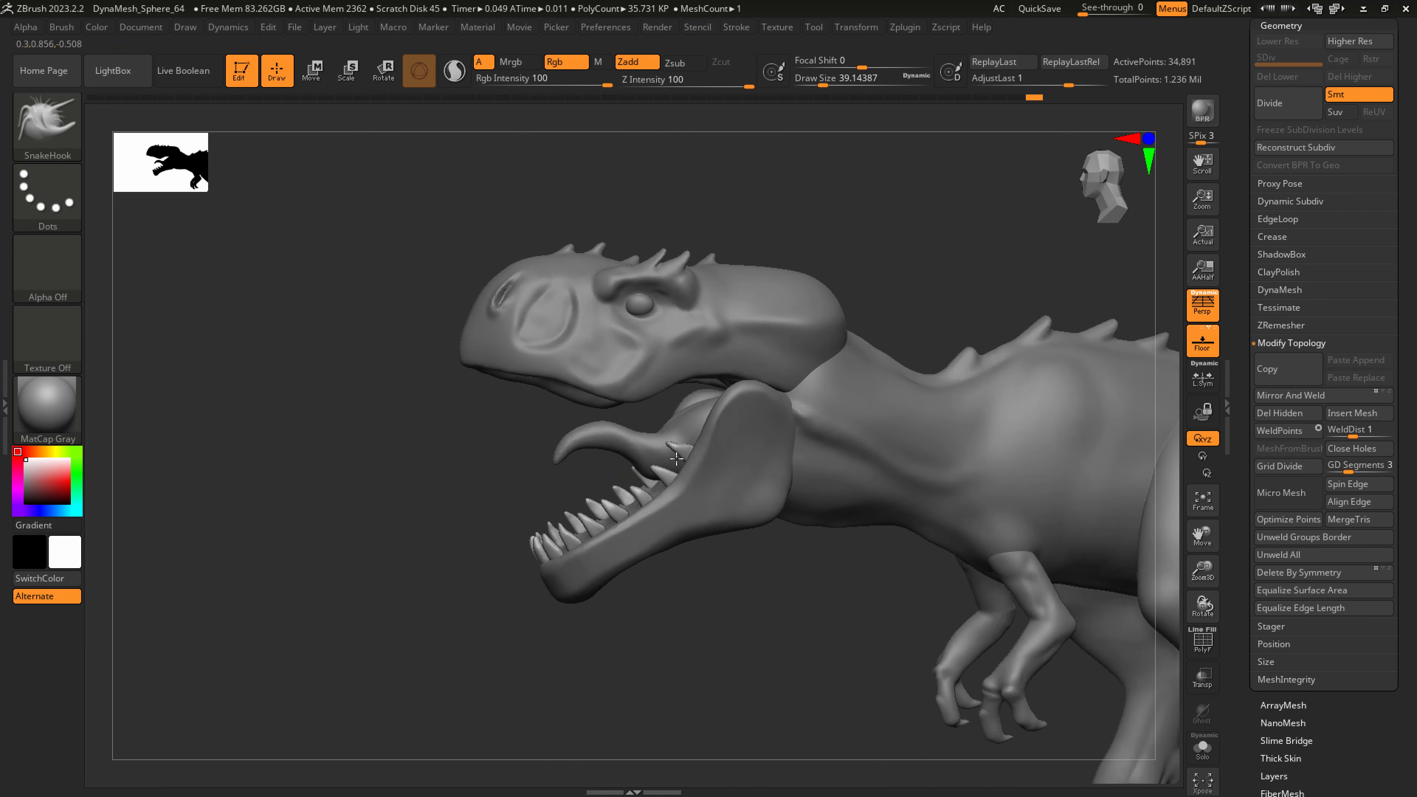
Turn off perspective and narrow the tooth row further along X to fit the jaw's inner edge
mouse_move(613, 543)
right_mouse_down()
mouse_move(655, 539)
mouse_move(614, 533)
right_mouse_up()
key("w")
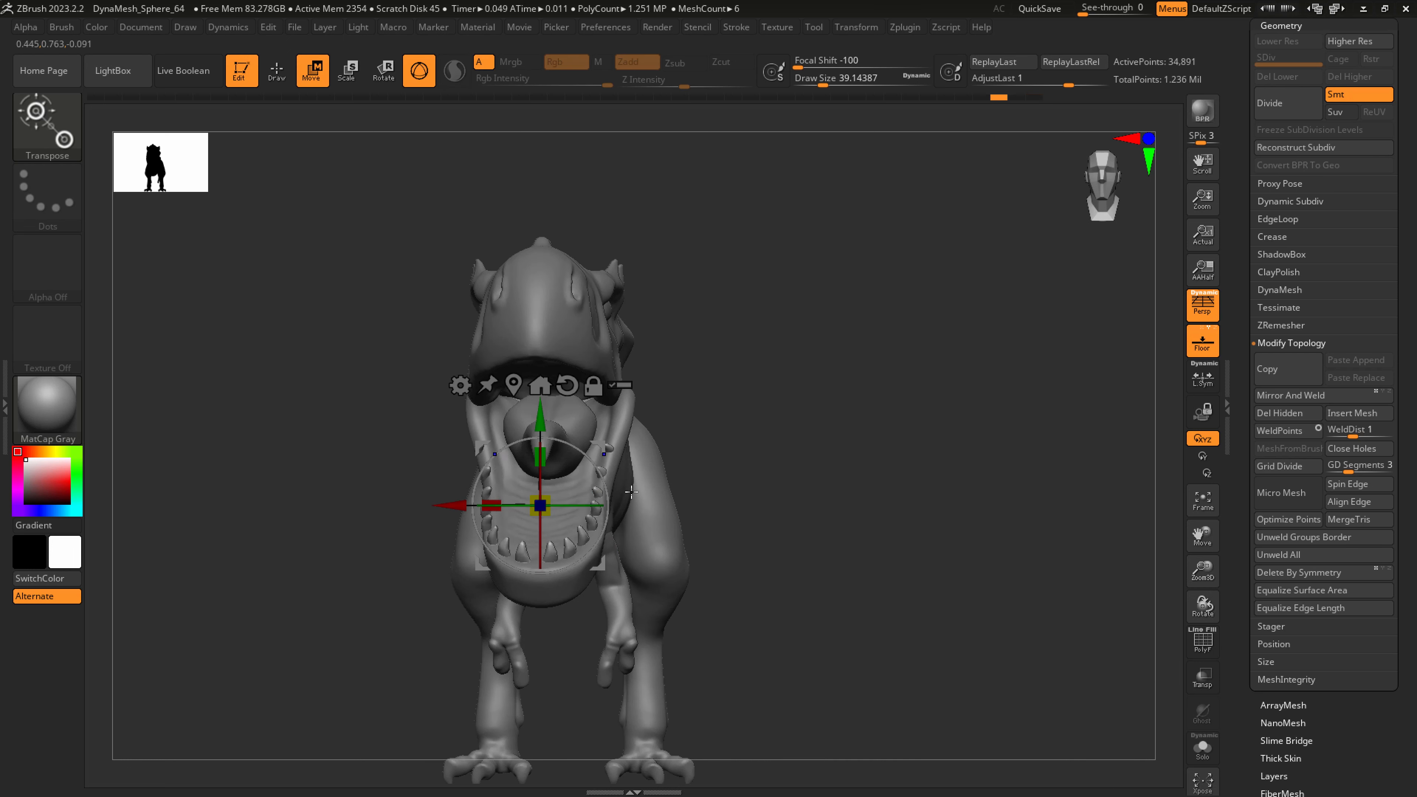
key("p")
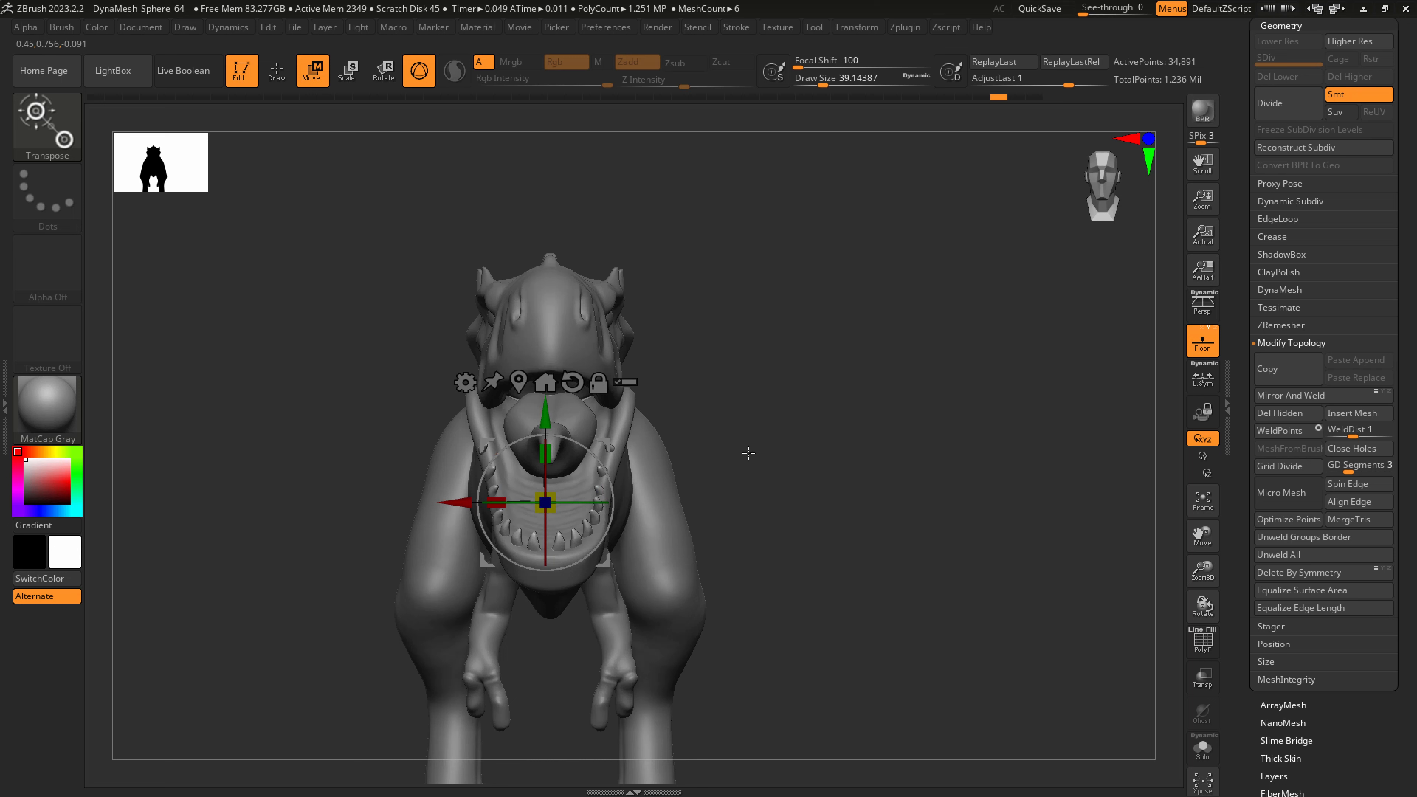
left_click_drag(496, 502, 625, 485)
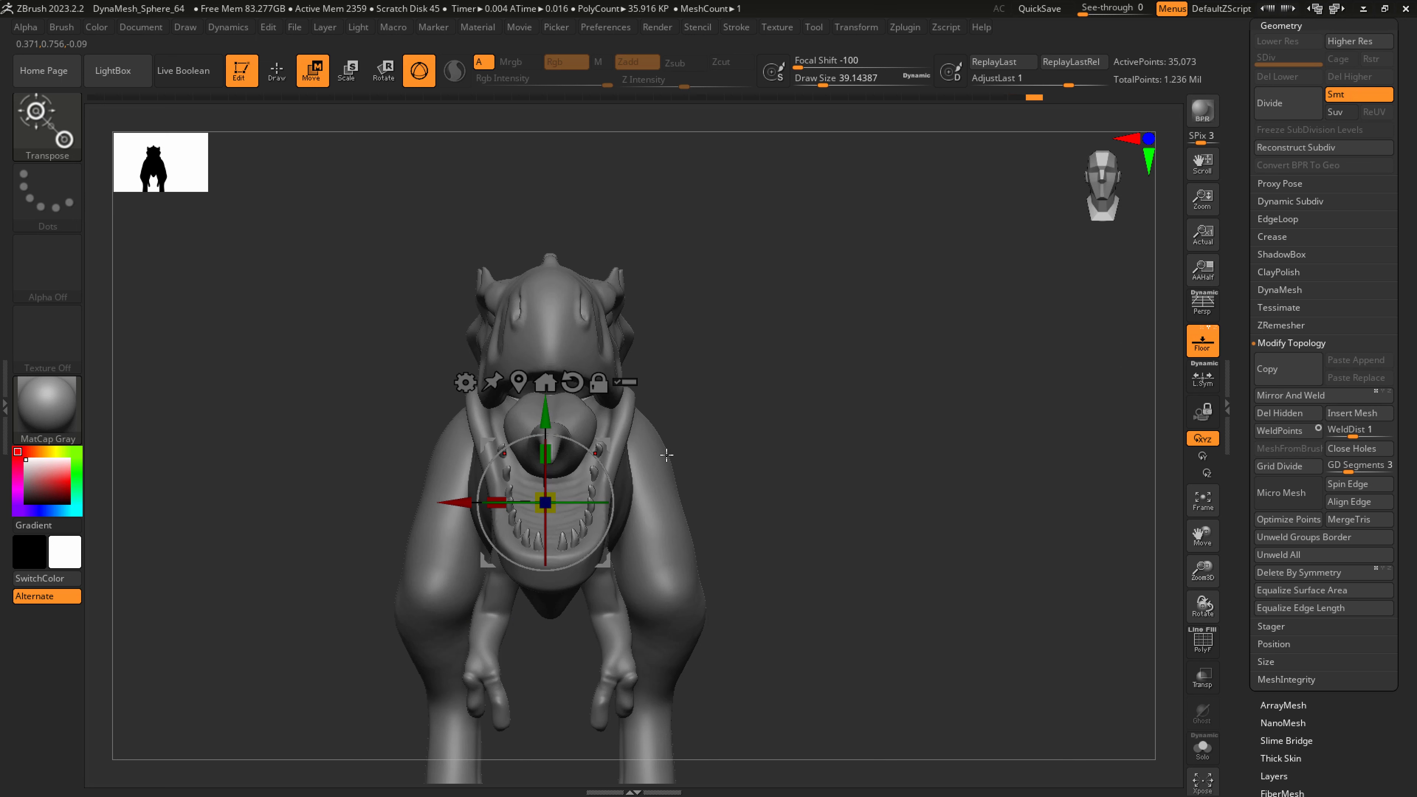
key("q")
right_click_drag(595, 530, 672, 495)
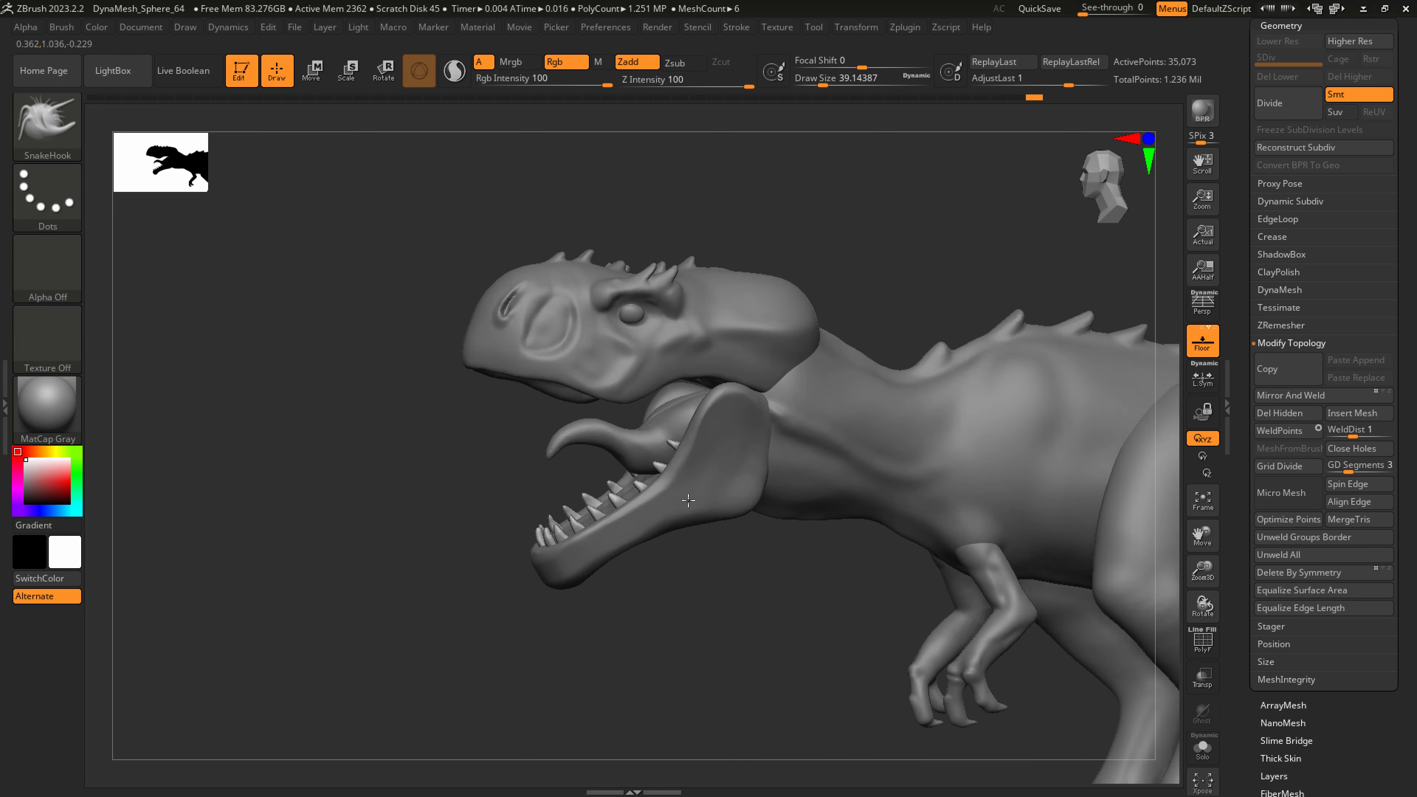
Tilt the gizmo to match the slope of the lower jaw and stretch the teeth taller along its Y axis
key("e")
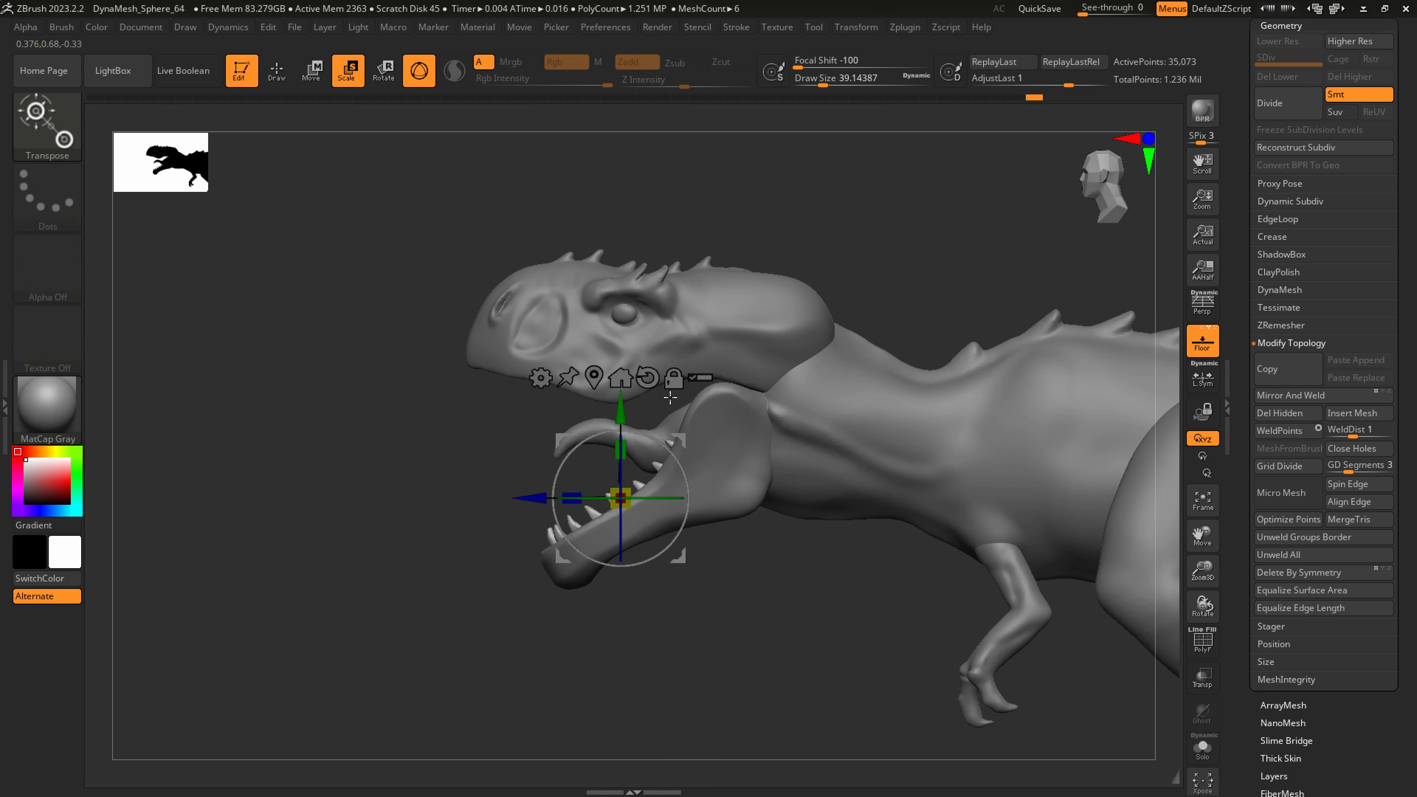
left_click_drag(658, 434, 610, 424)
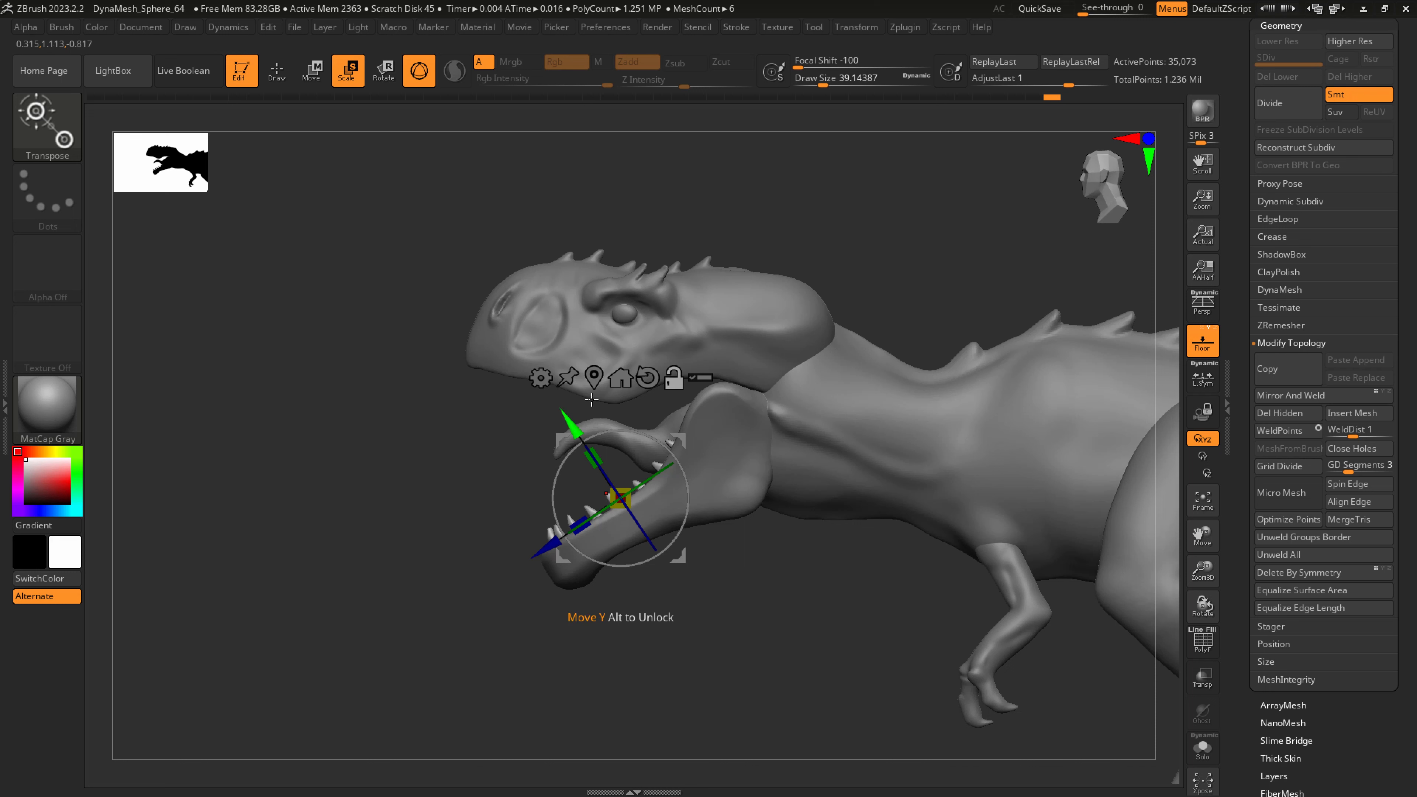
left_click_drag(593, 440, 686, 478)
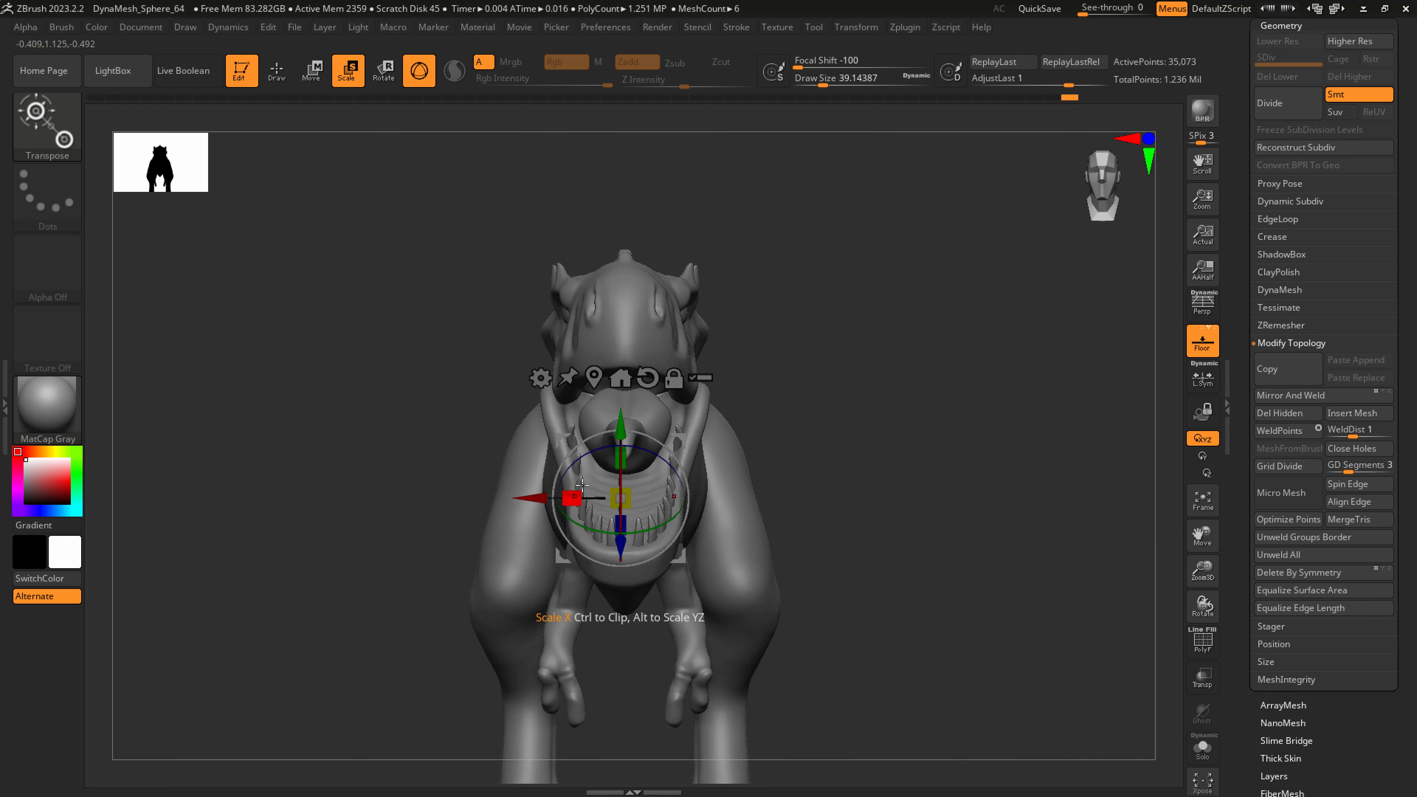
key("q")
Thicken the stretched lower teeth slightly with the Inflate deformation
left_click_drag(807, 459, 859, 402)
left_click(1292, 27)
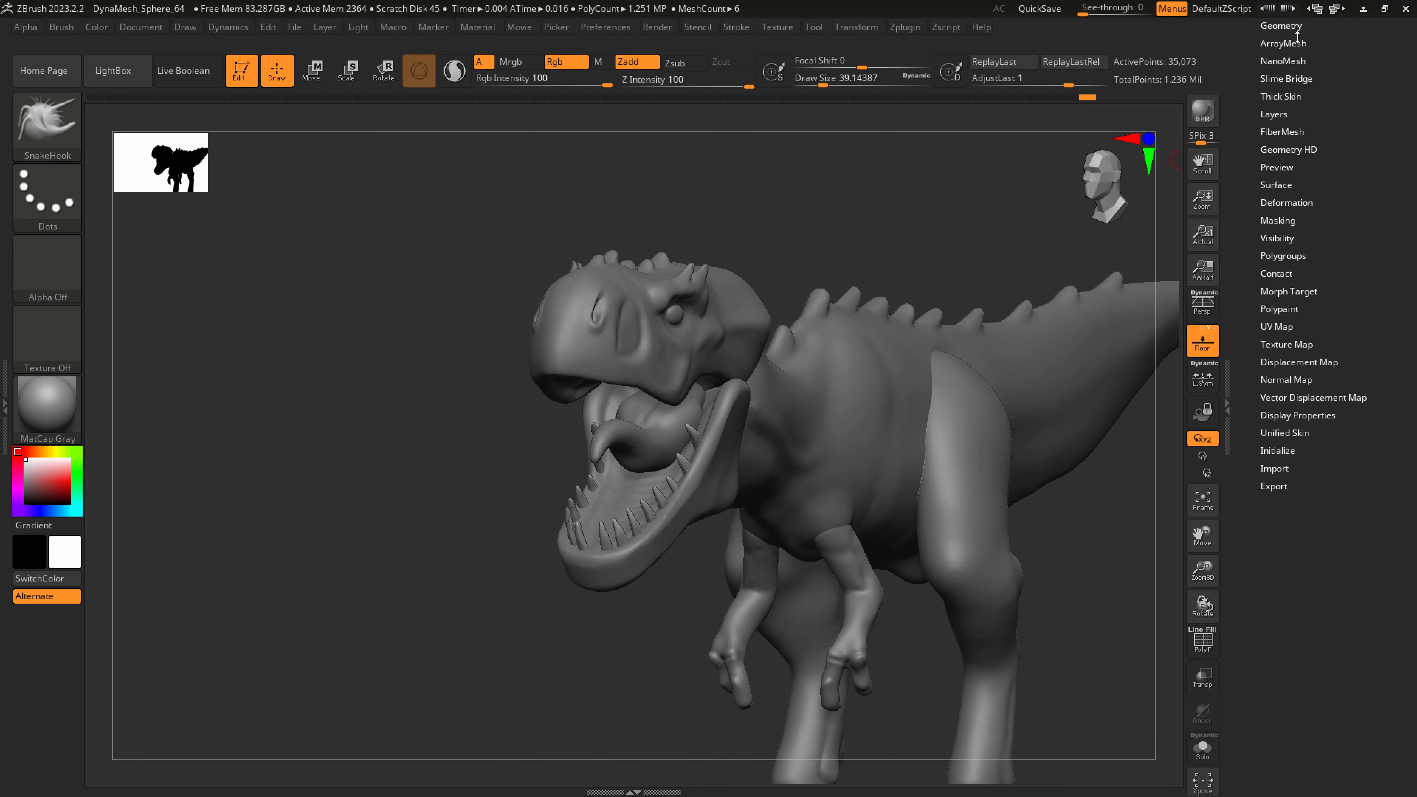
left_click(1288, 202)
left_click_drag(1324, 641, 1333, 641)
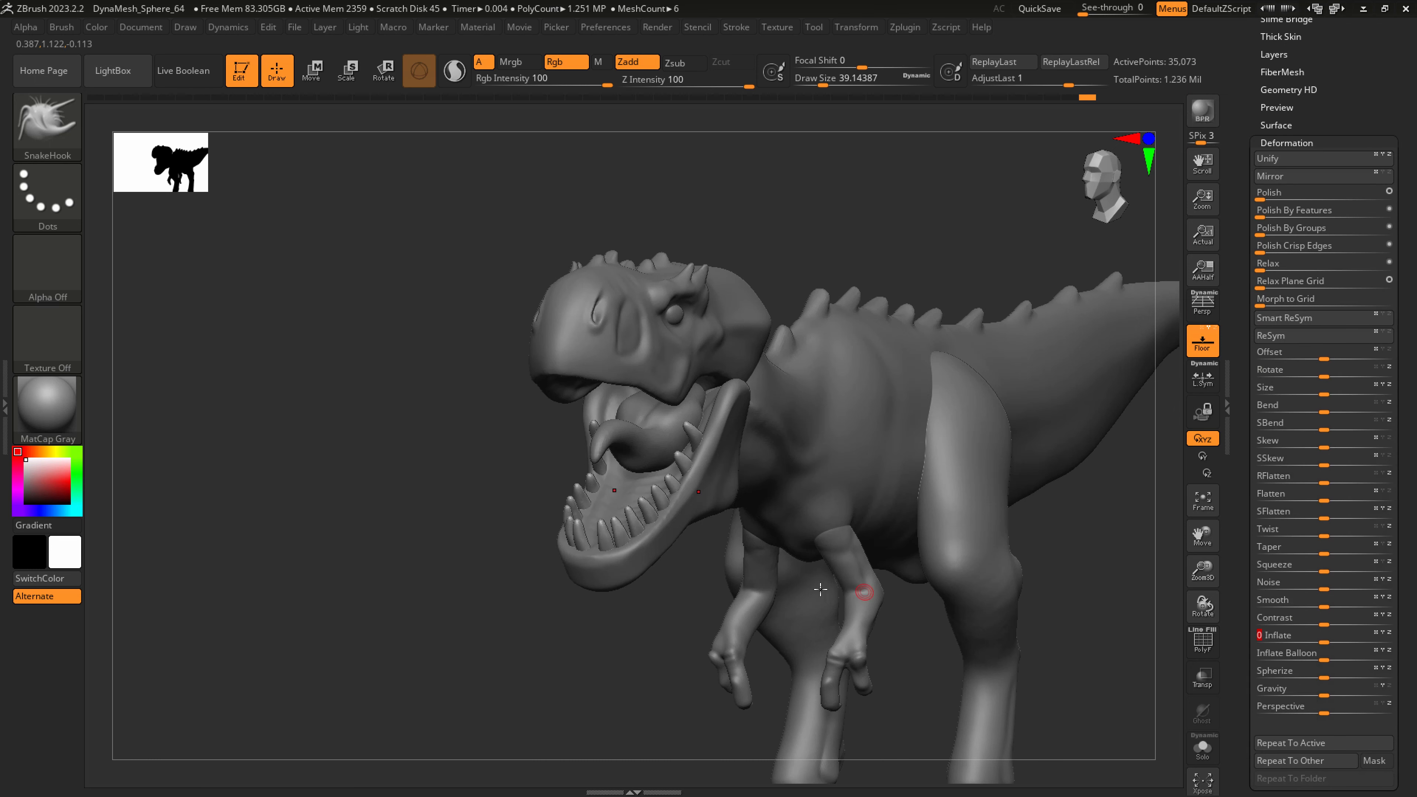
mouse_move(856, 592)
right_mouse_down()
mouse_move(740, 506)
mouse_move(662, 419)
mouse_move(705, 431)
mouse_move(692, 428)
right_mouse_up()
key("b")
key("m")
key("t")
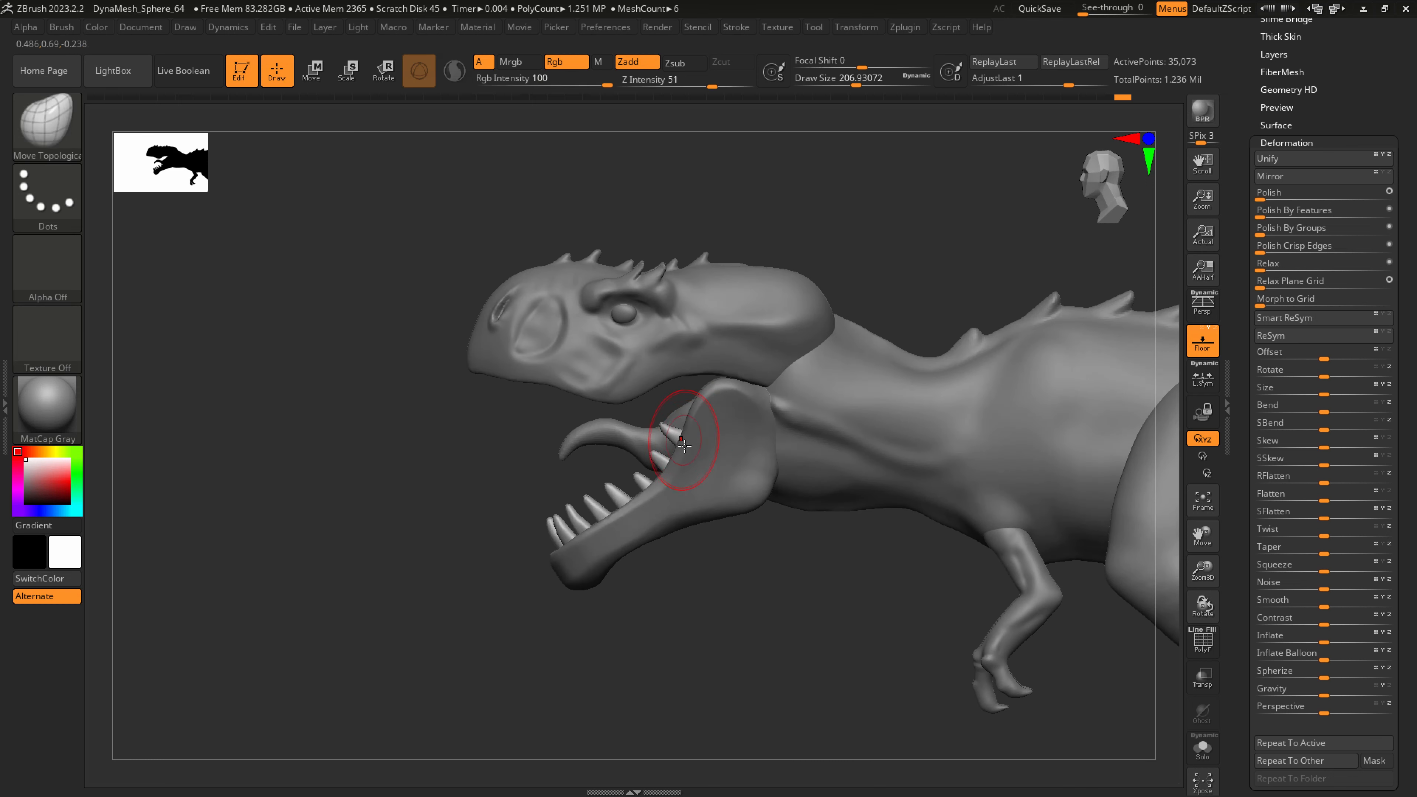
Adjust the lower teeth along the jaw's inner edge with the SnakeHook brush at a draw size of about 154
key("b")
key("s")
key("h")
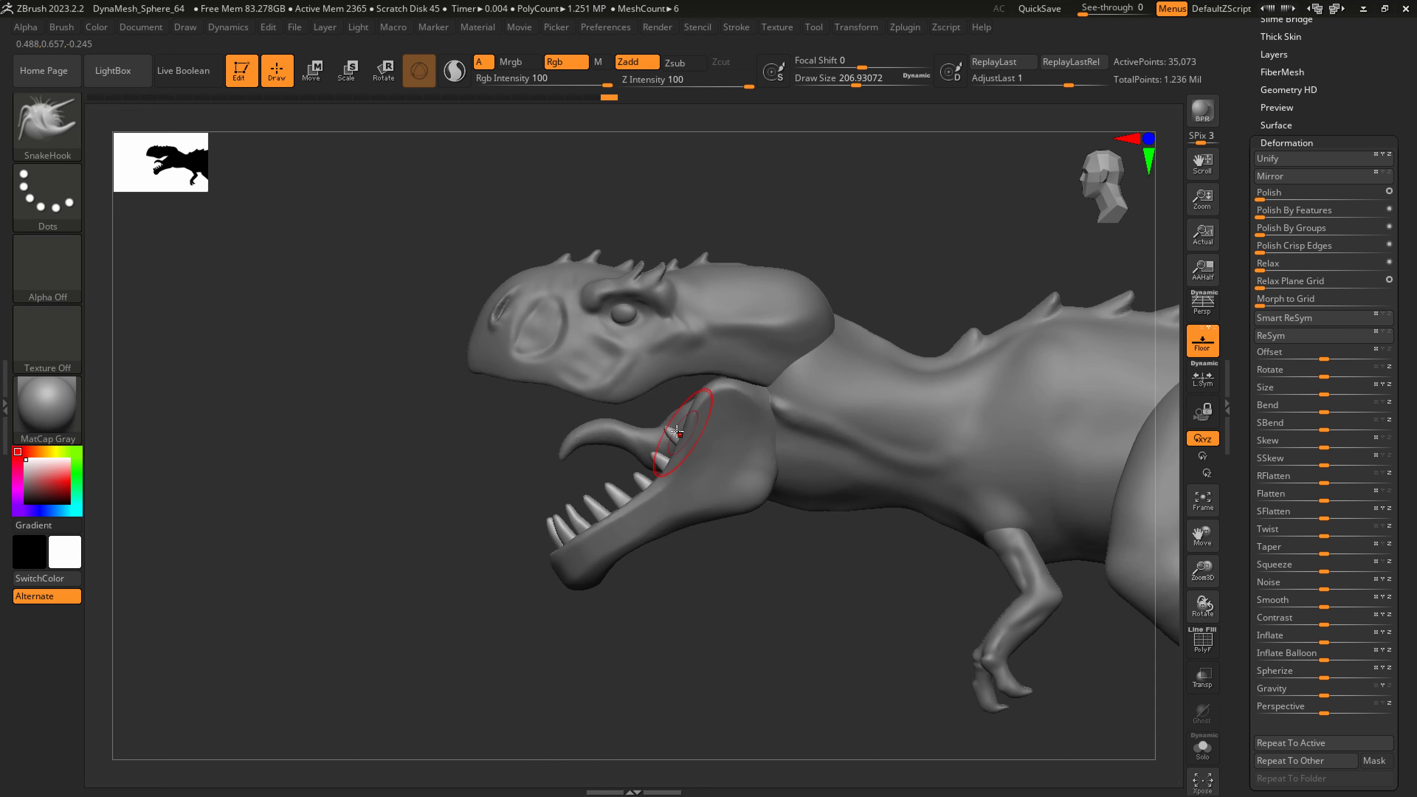
mouse_move(687, 439)
right_mouse_down()
mouse_move(557, 532)
mouse_move(533, 525)
right_mouse_up()
key("s")
left_click_drag(533, 525, 527, 522)
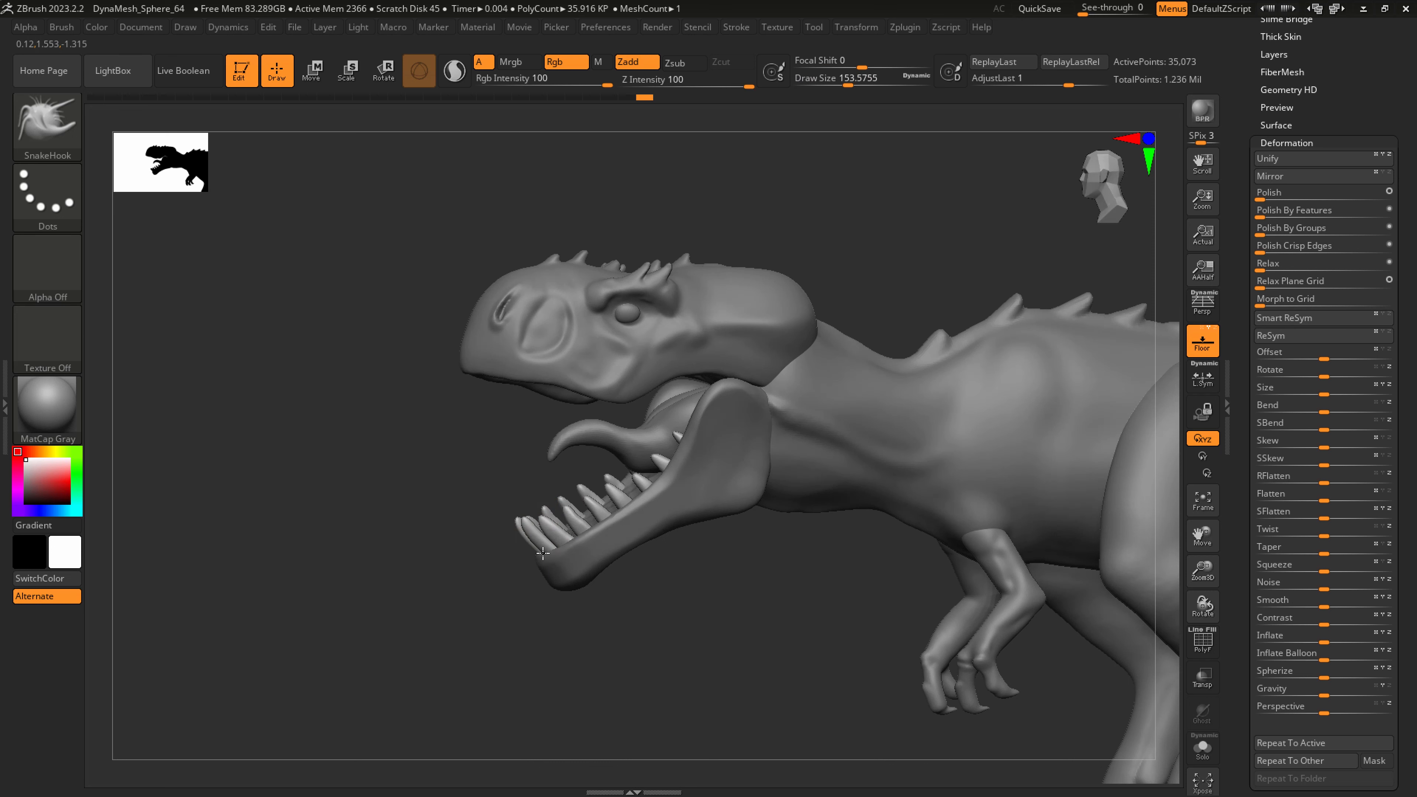
key("shift")
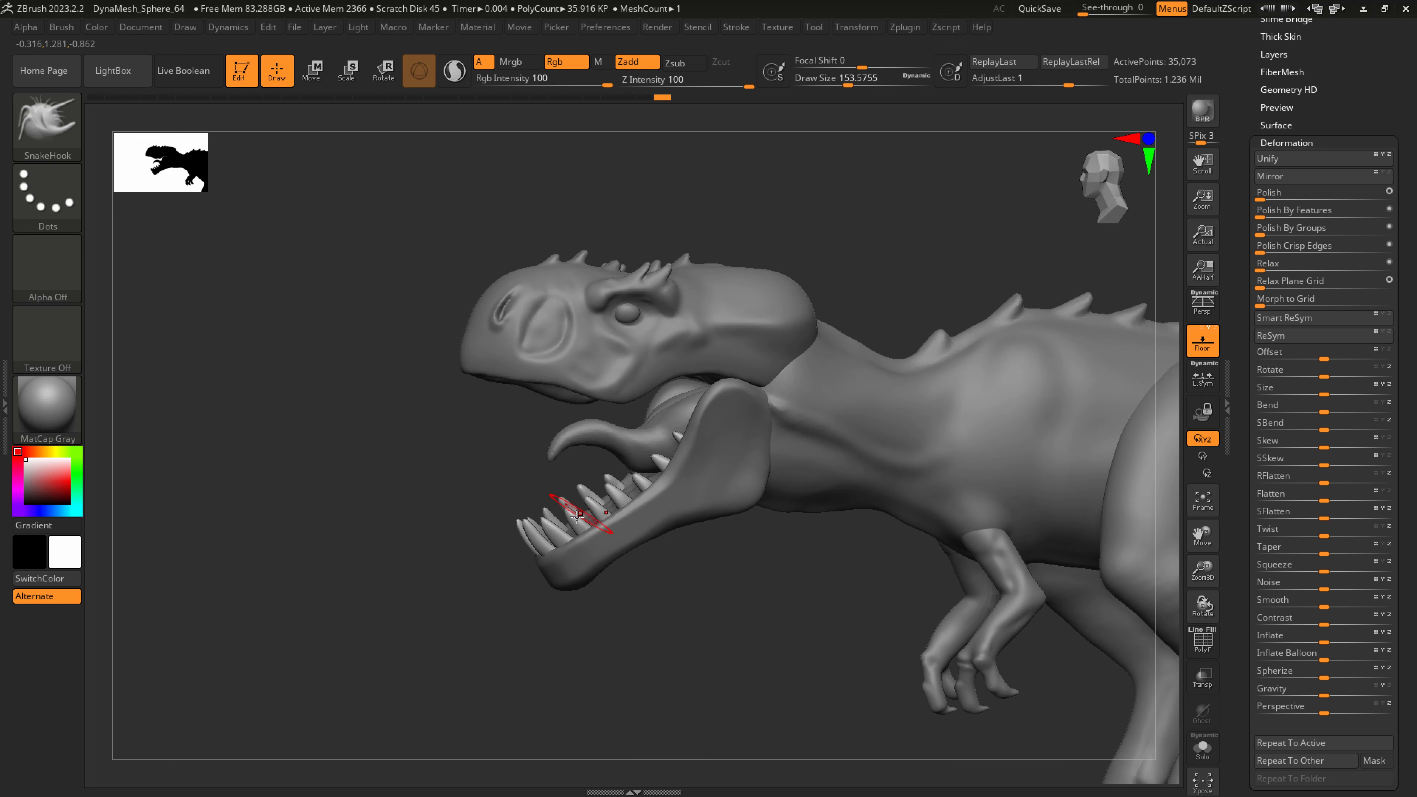
mouse_move(585, 506)
right_mouse_down("shift")
mouse_move(680, 506)
mouse_move(633, 511)
right_mouse_up("shift")
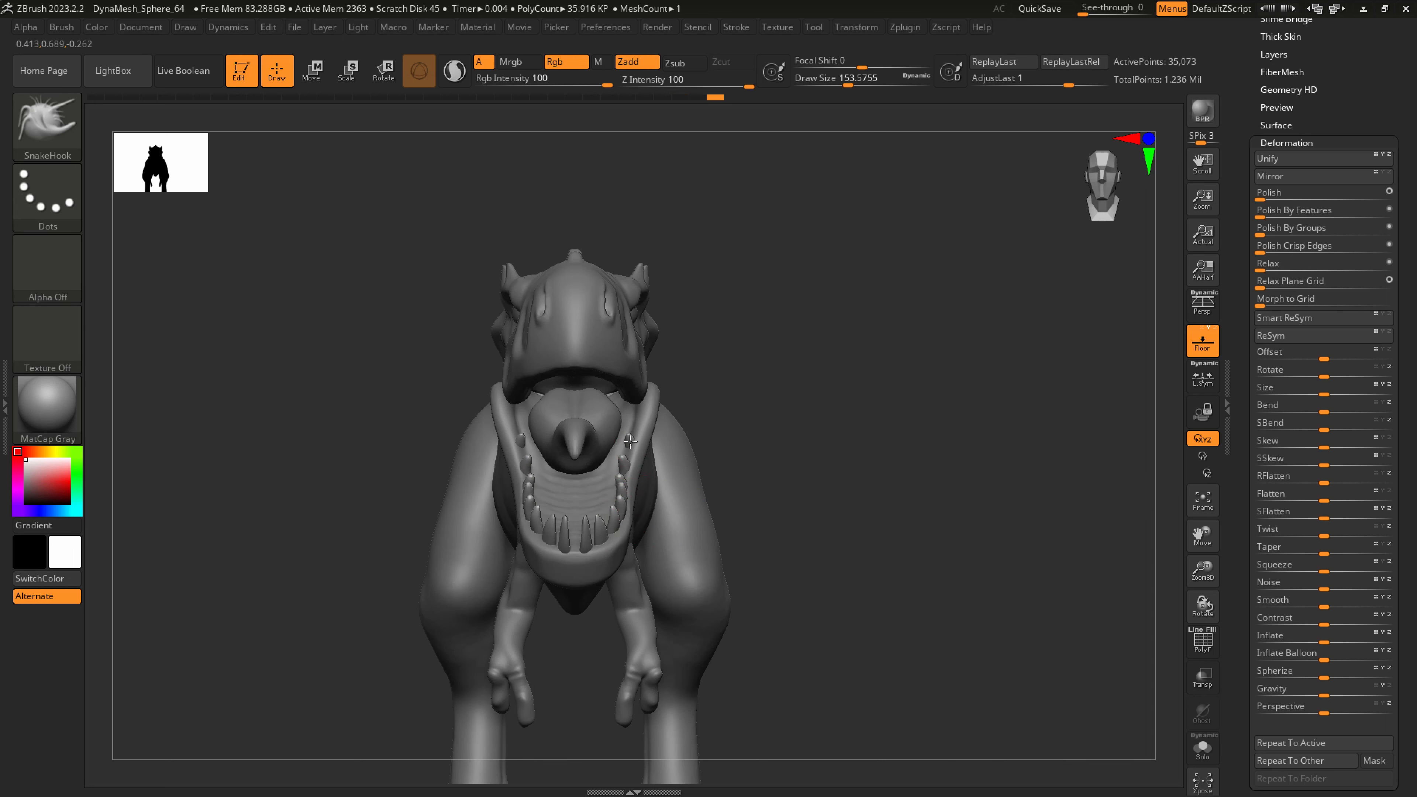
left_click_drag(630, 441, 631, 440)
mouse_move(669, 432)
right_mouse_down()
mouse_move(630, 444)
mouse_move(653, 475)
mouse_move(619, 487)
mouse_move(628, 497)
right_mouse_up()
right_click_drag(627, 496, 770, 520, "alt")
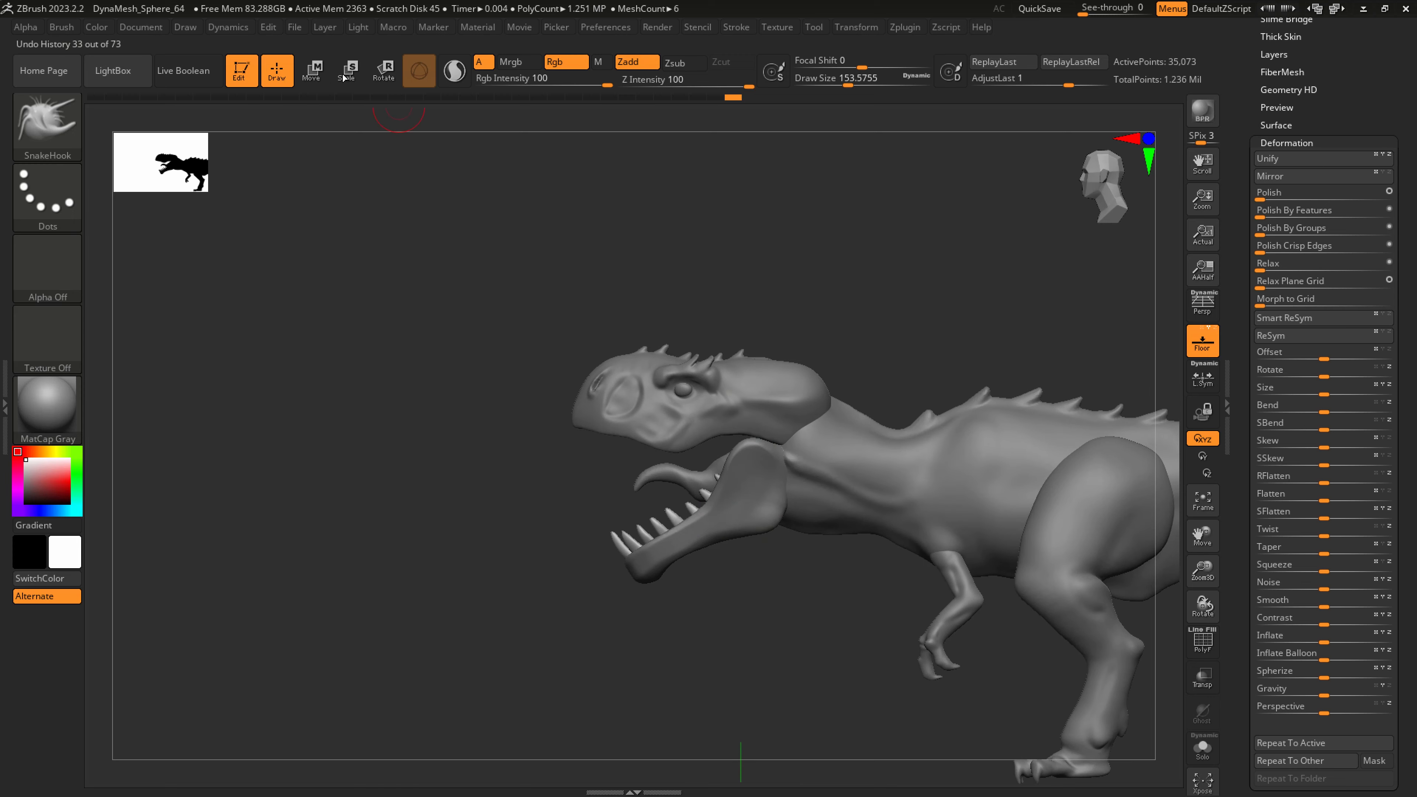
Reset the gizmo's orientation and duplicate the row of lower teeth straight up toward the upper jaw
key("w")
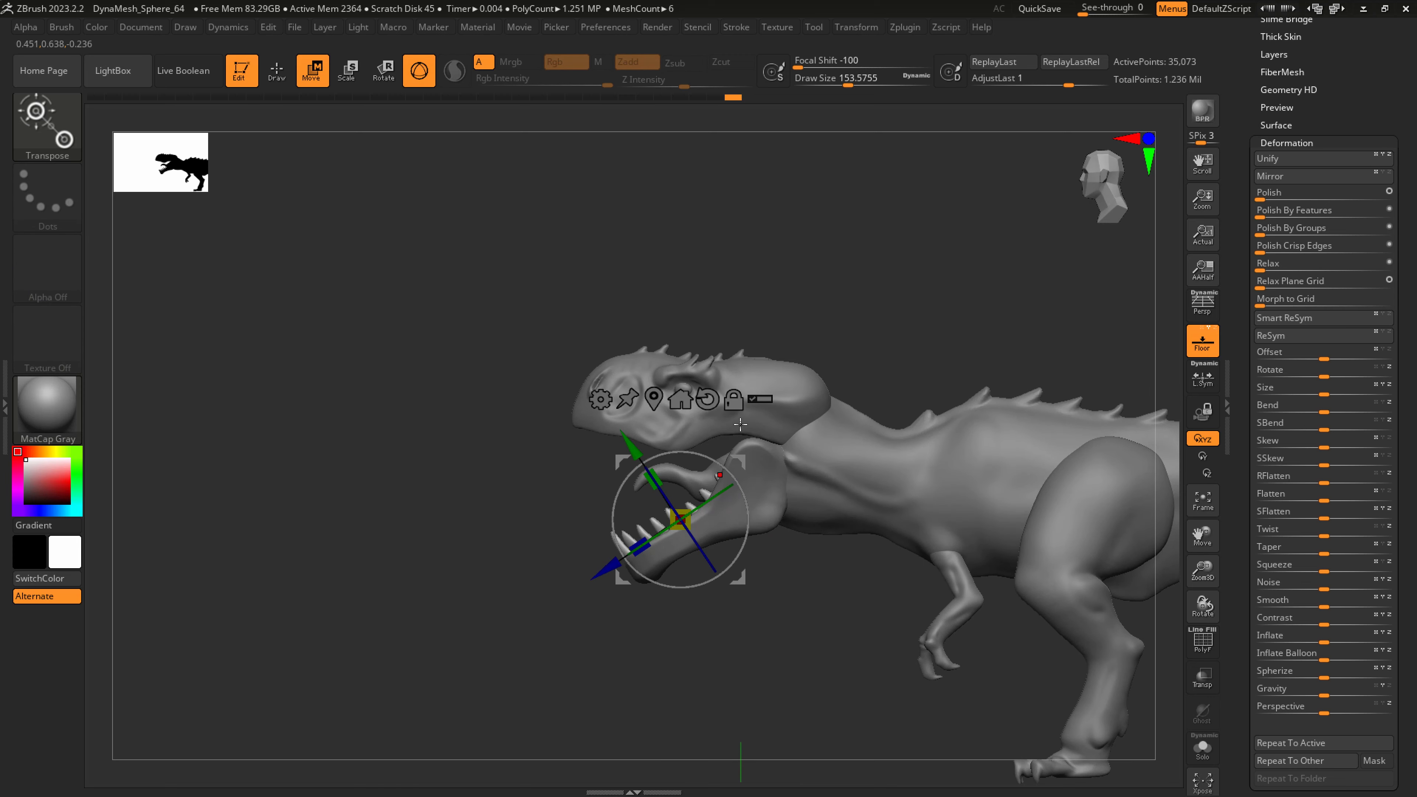
left_click(709, 399)
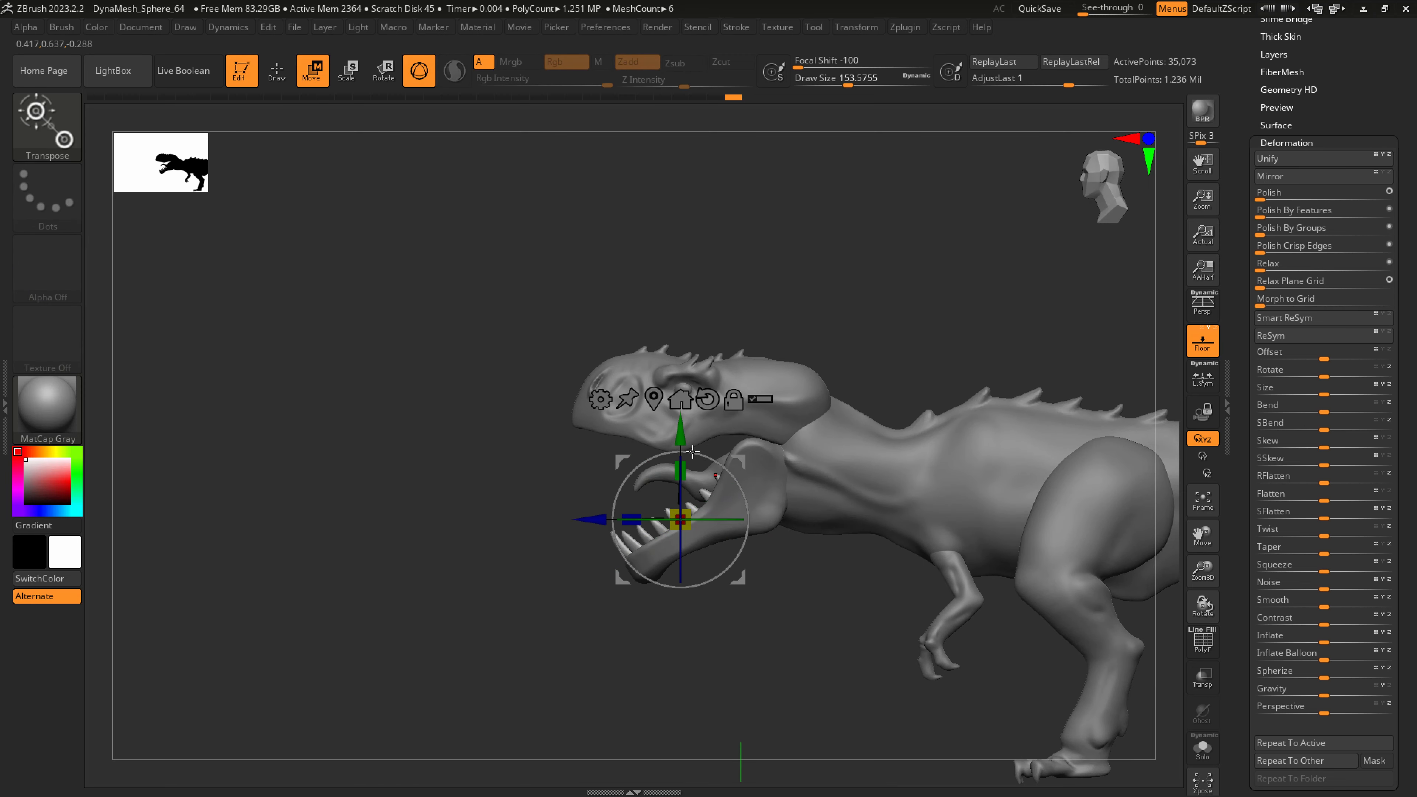
left_click_drag(678, 437, 674, 356)
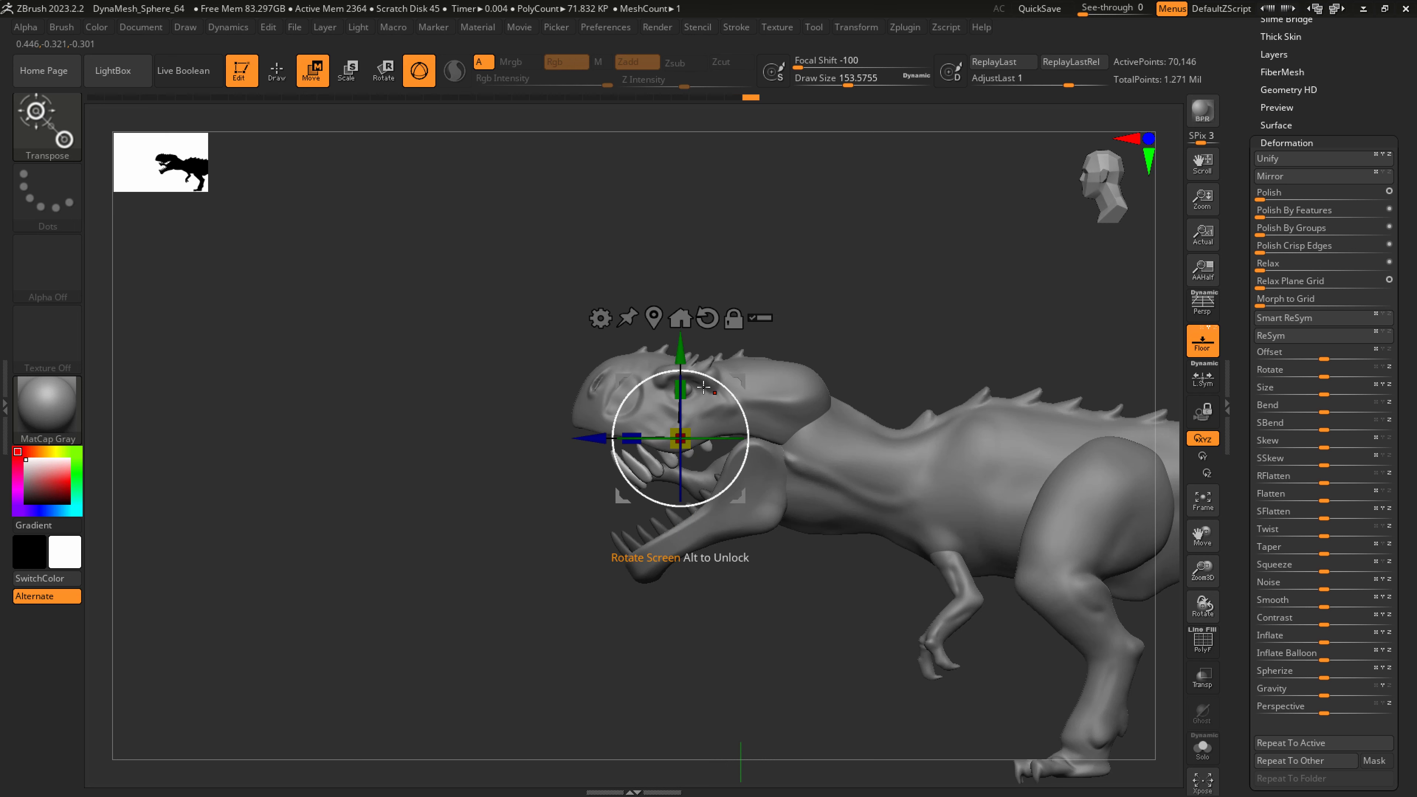
Centre the gizmo on the copied teeth and rotate them about 180 degrees so the tips point down
right_click_drag(769, 408, 830, 404)
key("x")
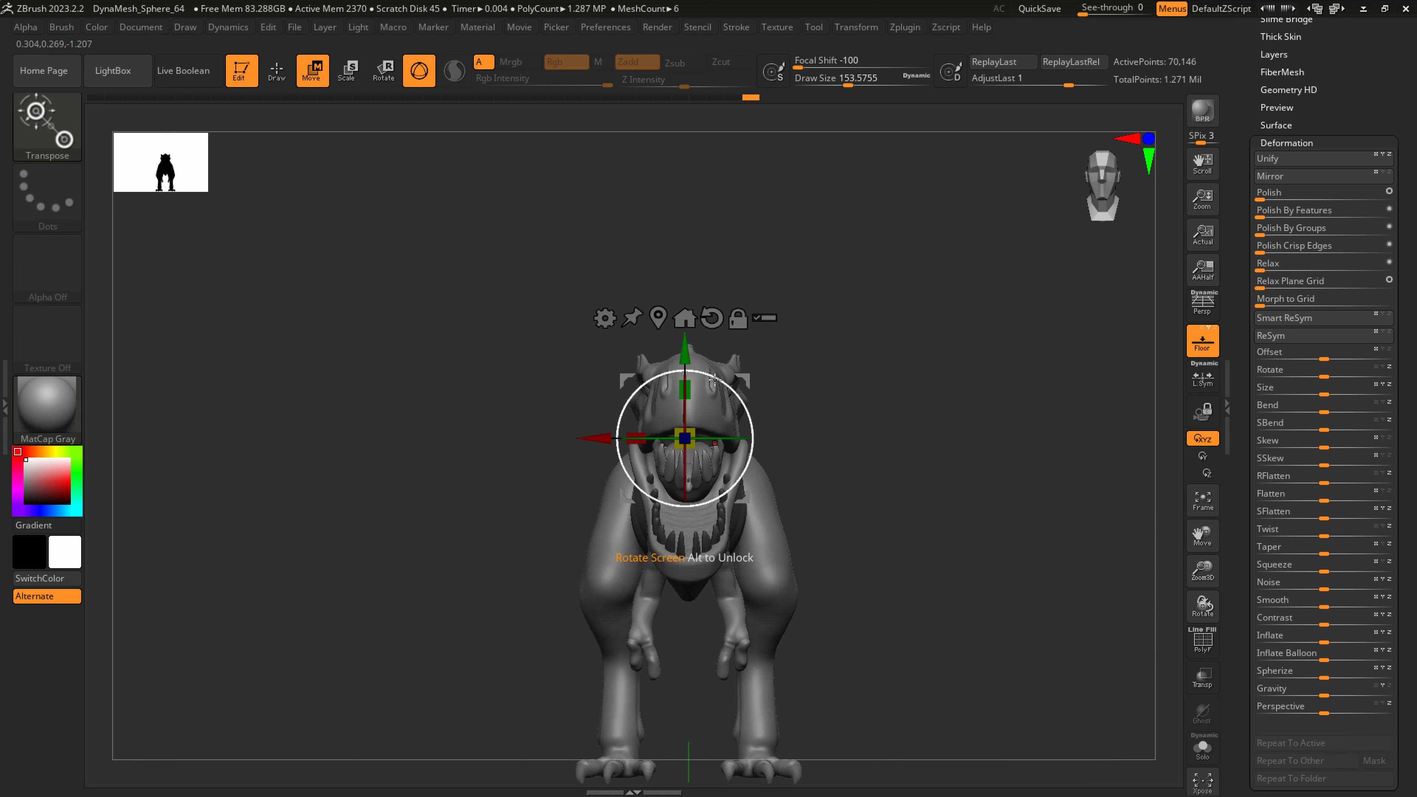
left_click(659, 318)
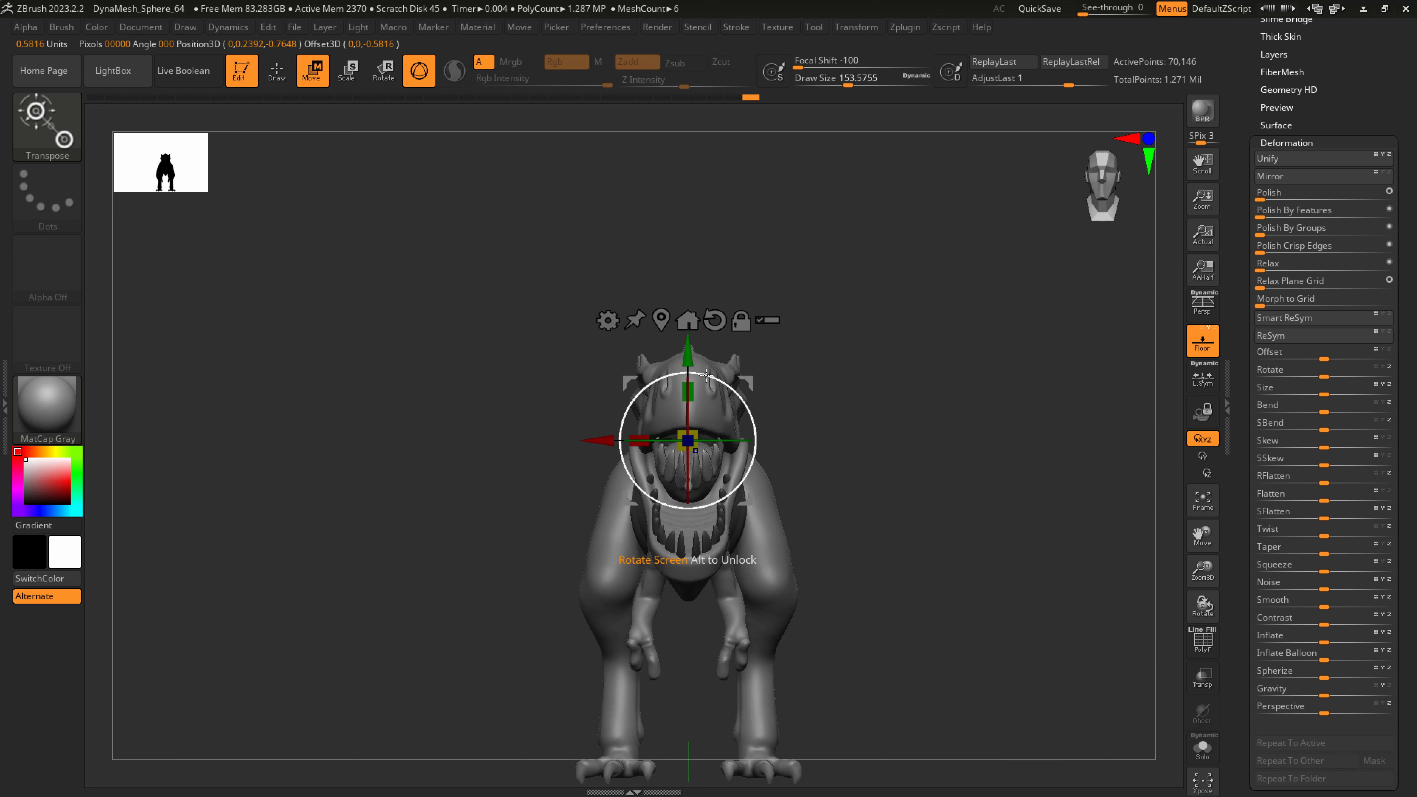
left_click_drag(704, 375, 673, 554)
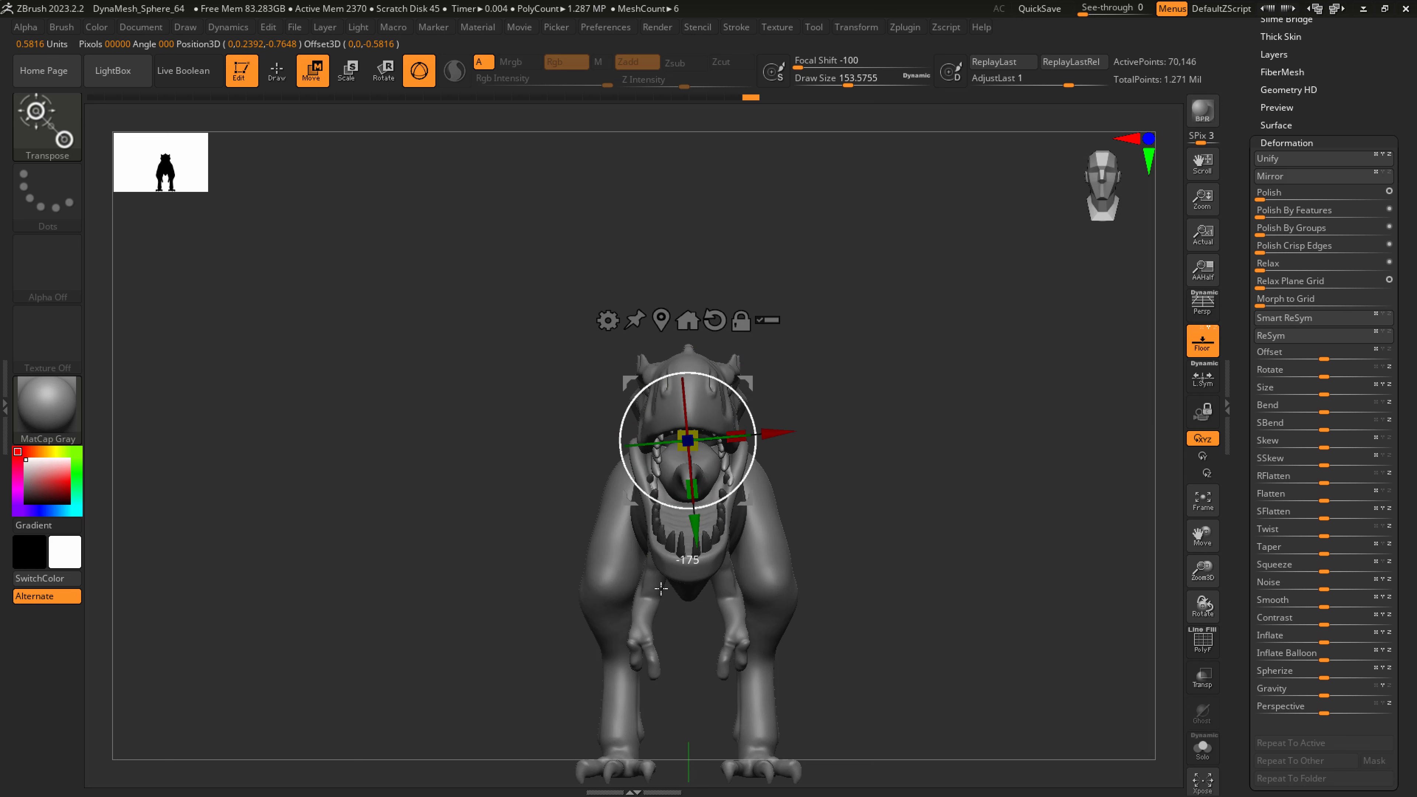
left_click_drag(642, 631, 643, 631)
Tilt the flipped teeth to the slope of the upper jaw and move them forward beneath the snout
right_click_drag(721, 526, 620, 491, "shift")
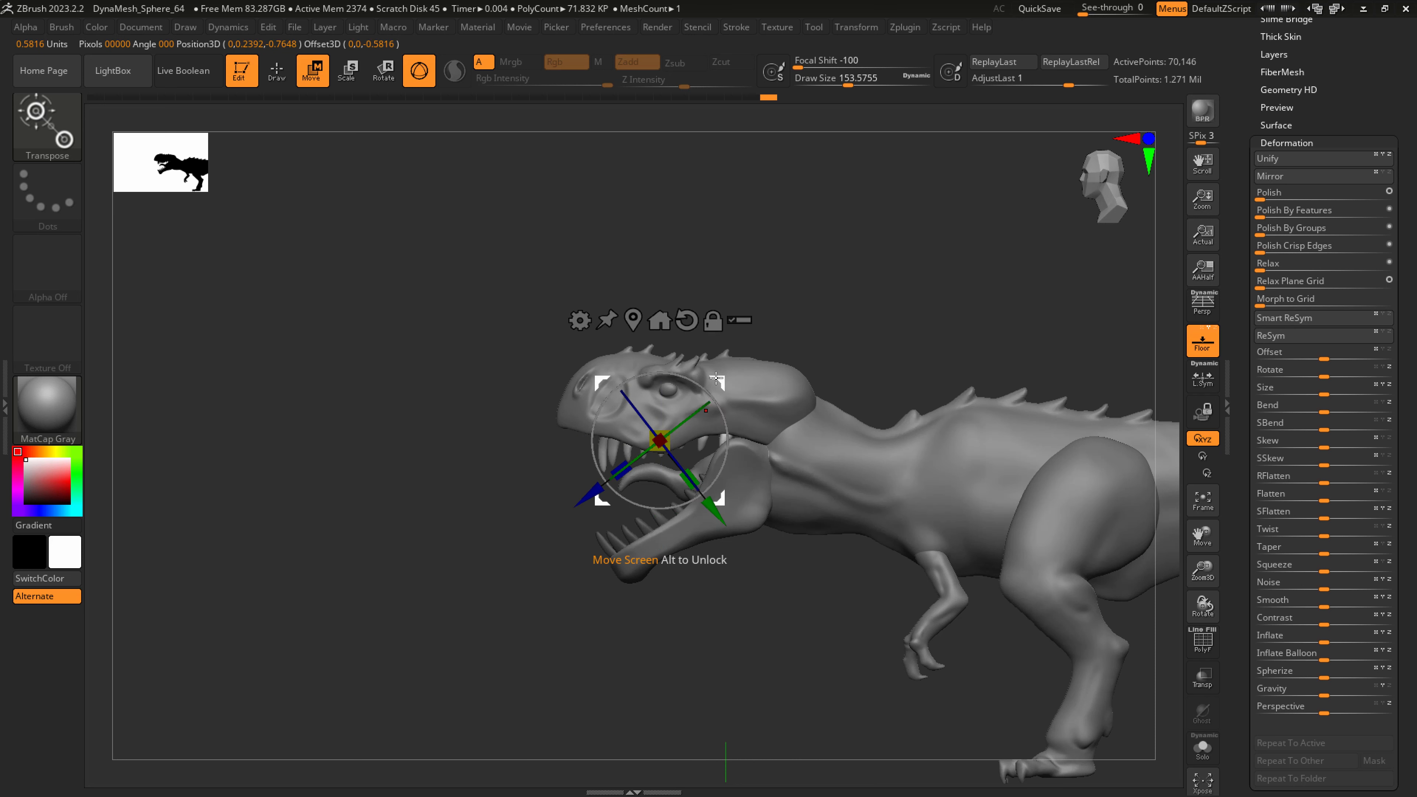
left_click_drag(716, 378, 679, 378)
mouse_move(679, 374)
right_mouse_down()
mouse_move(703, 379)
mouse_move(677, 378)
right_mouse_up()
left_click_drag(651, 376, 644, 380)
key("q")
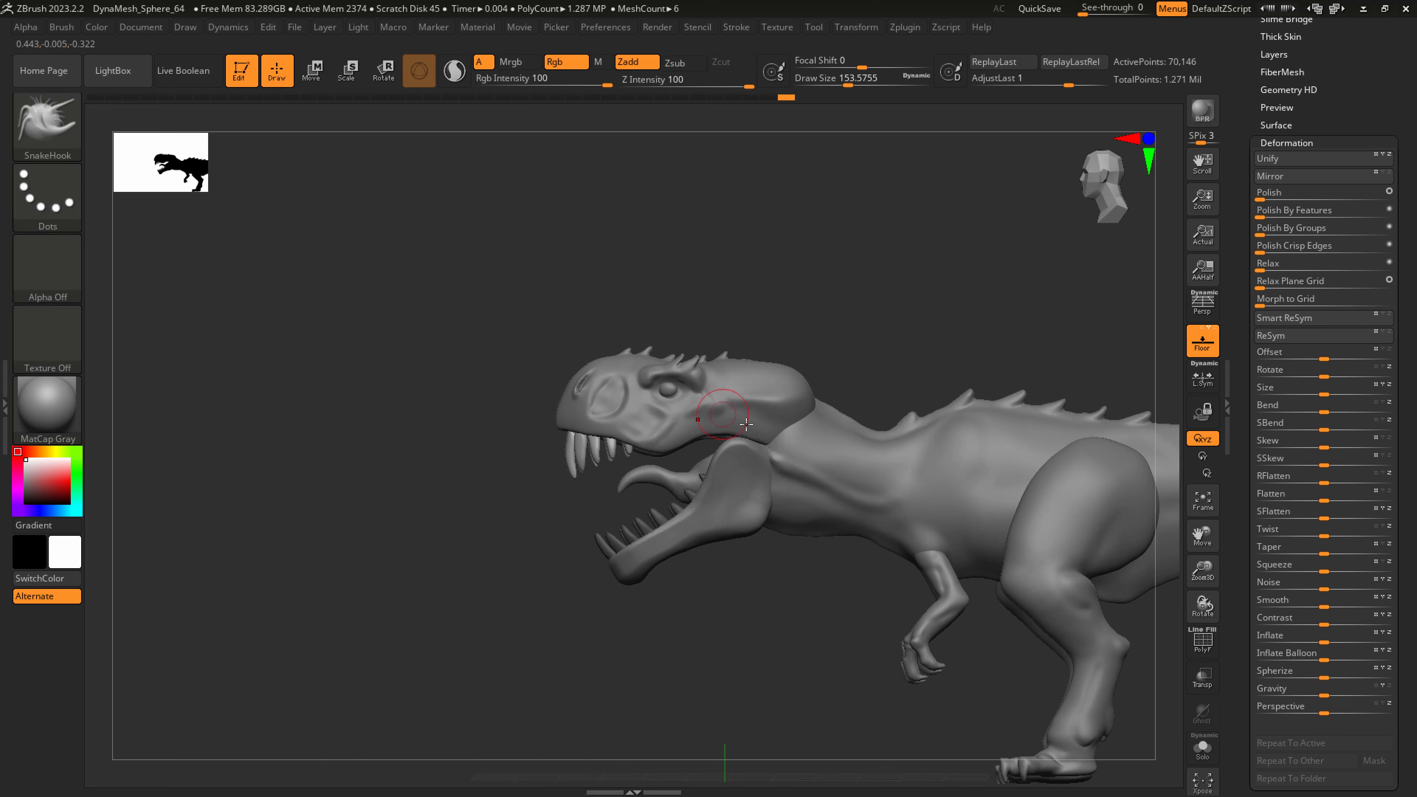
Turn on transparency and pull the rear upper teeth down with SnakeHook so the row follows the upper jaw line
left_click(1200, 678)
mouse_move(674, 438)
right_mouse_down("ctrl")
mouse_move(680, 462)
mouse_move(664, 438)
right_mouse_up("ctrl")
key("s")
left_click_drag(665, 438, 712, 438)
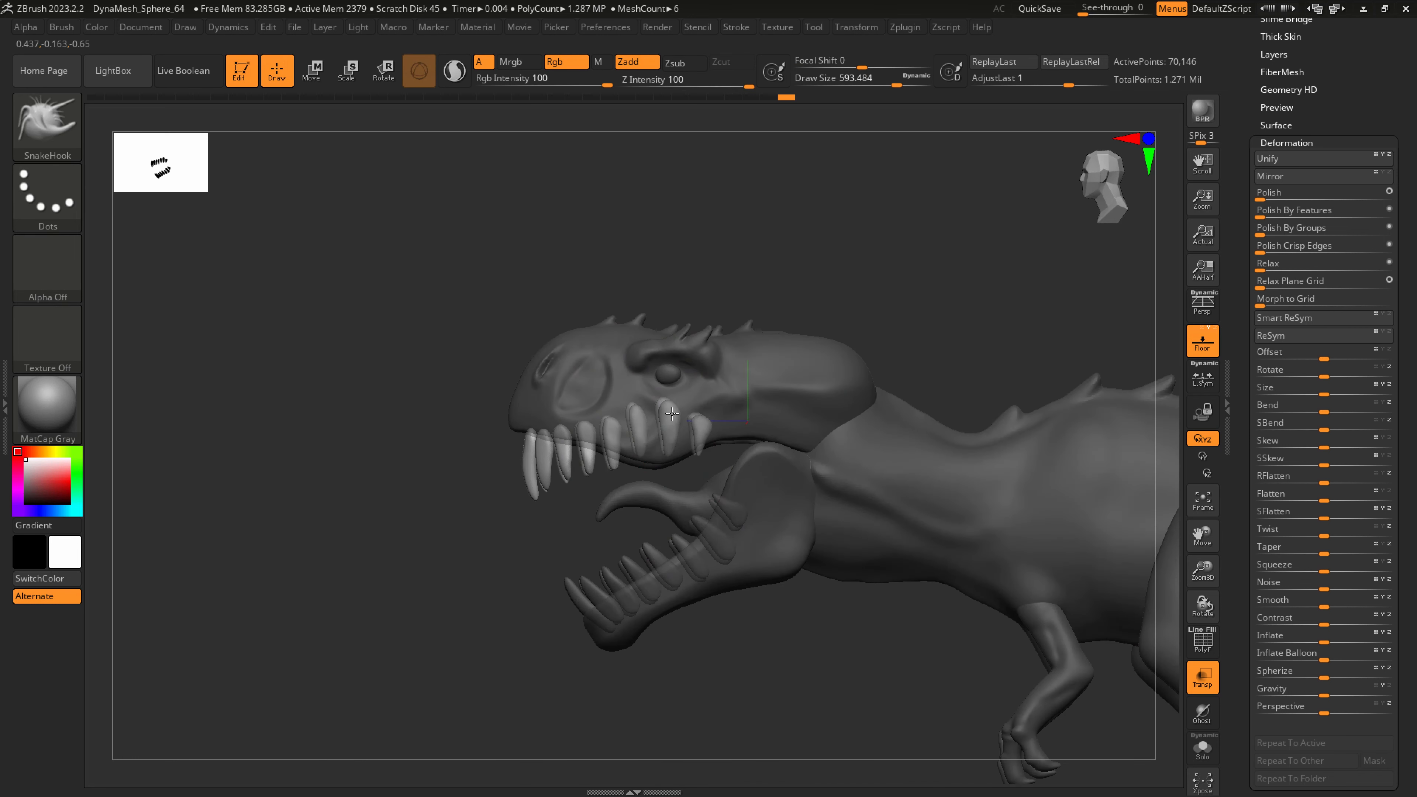
left_click(670, 423, "alt")
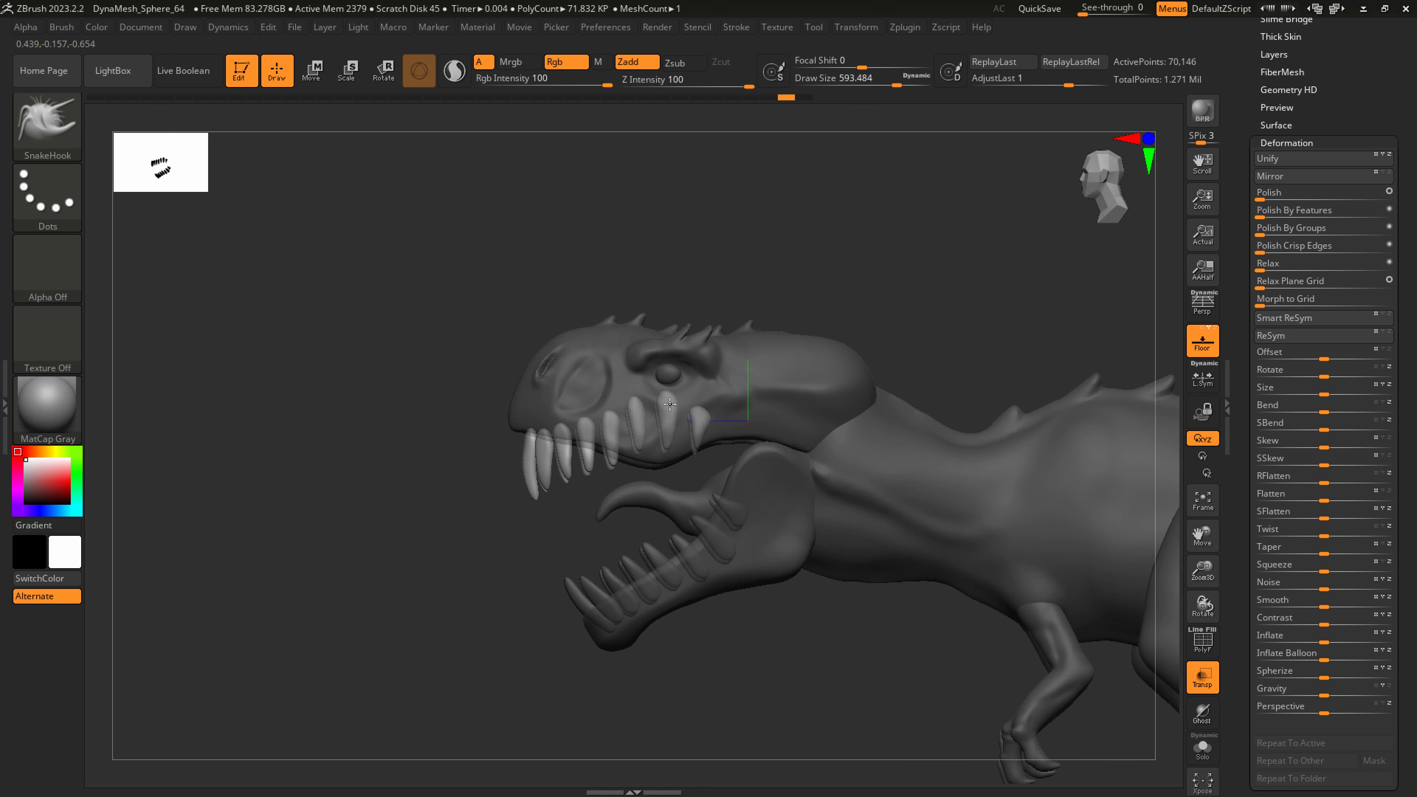
key("s")
left_click_drag(665, 435, 688, 441)
mouse_move(708, 443)
right_mouse_down()
mouse_move(678, 442)
mouse_move(720, 451)
right_mouse_up()
key("s")
left_click_drag(684, 453, 677, 453)
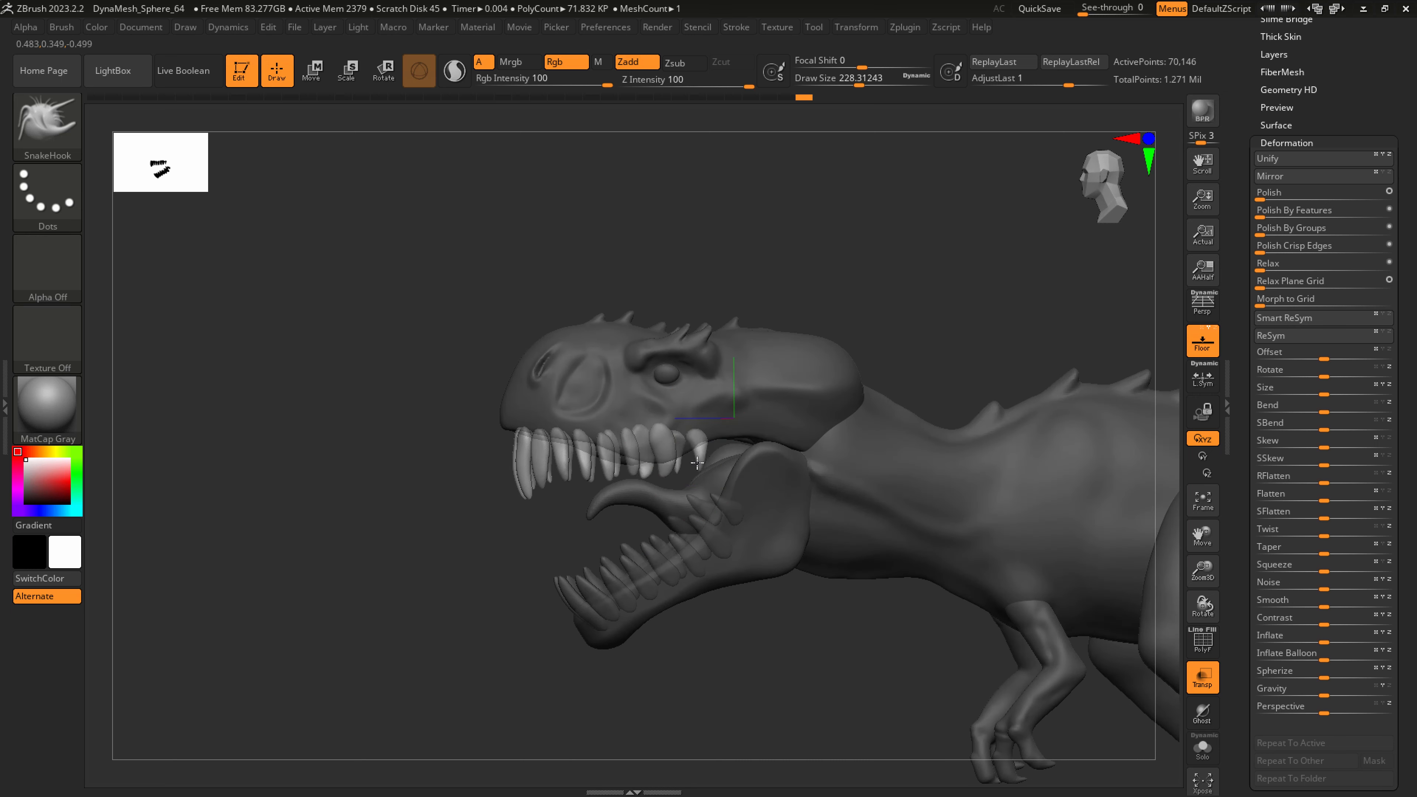
Seat the front upper teeth higher in the jaw with a larger SnakeHook brush and turn off transparency
key("shift")
key("s")
left_click_drag(514, 486, 531, 486)
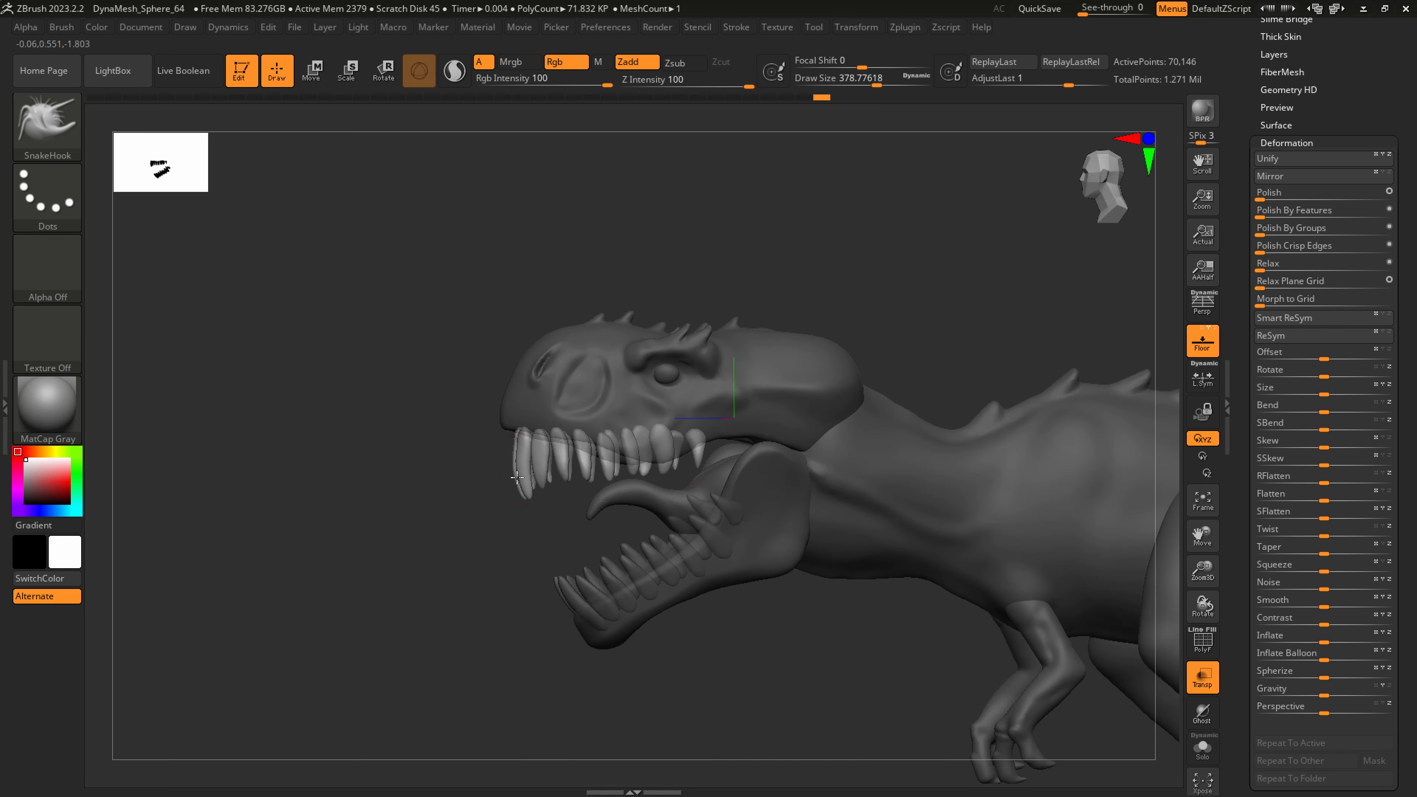
mouse_move(634, 429)
right_mouse_down()
mouse_move(680, 433)
mouse_move(627, 438)
right_mouse_up()
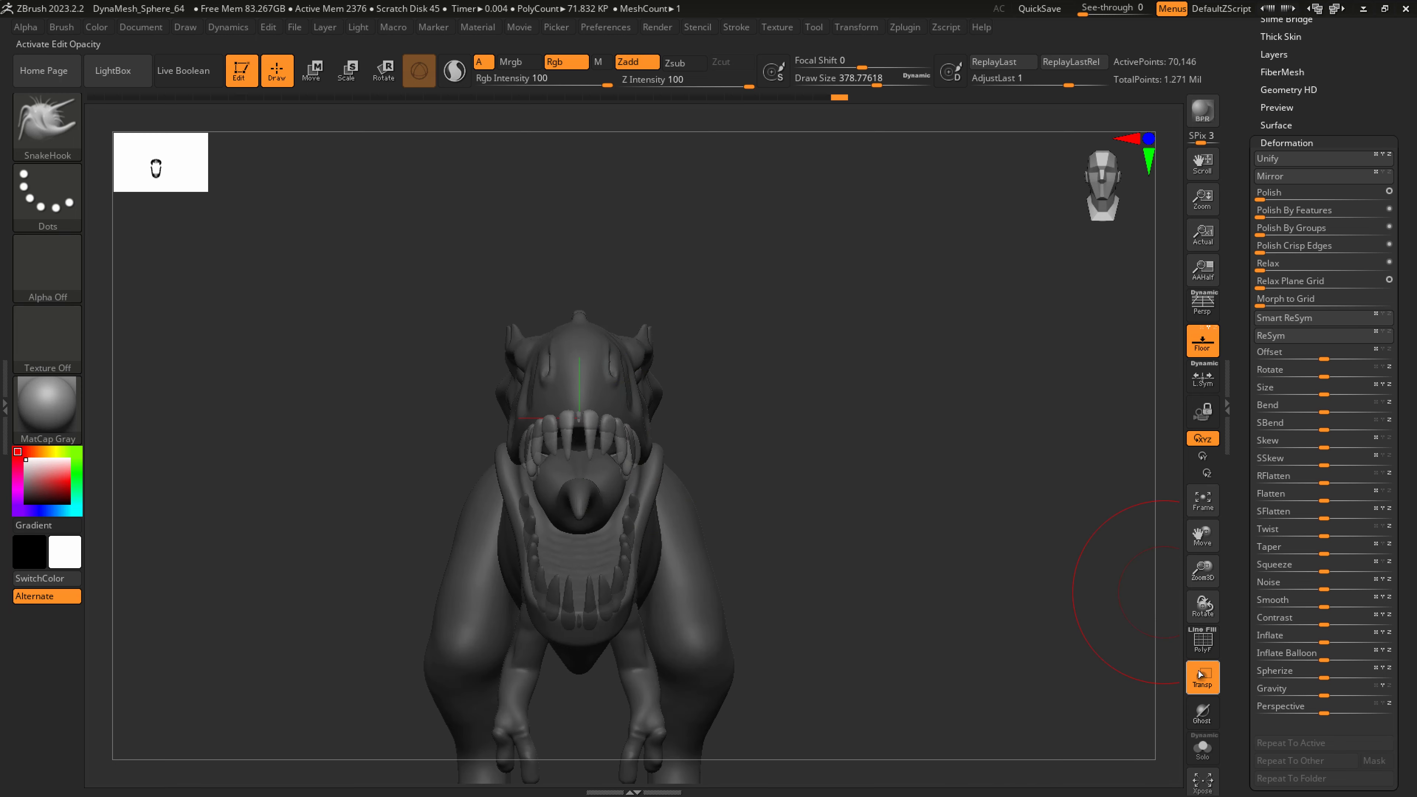
left_click(1200, 674)
right_click_drag(828, 589, 784, 568)
right_click_drag(707, 450, 703, 448)
left_click_drag(693, 448, 691, 452)
right_click_drag(690, 452, 627, 446)
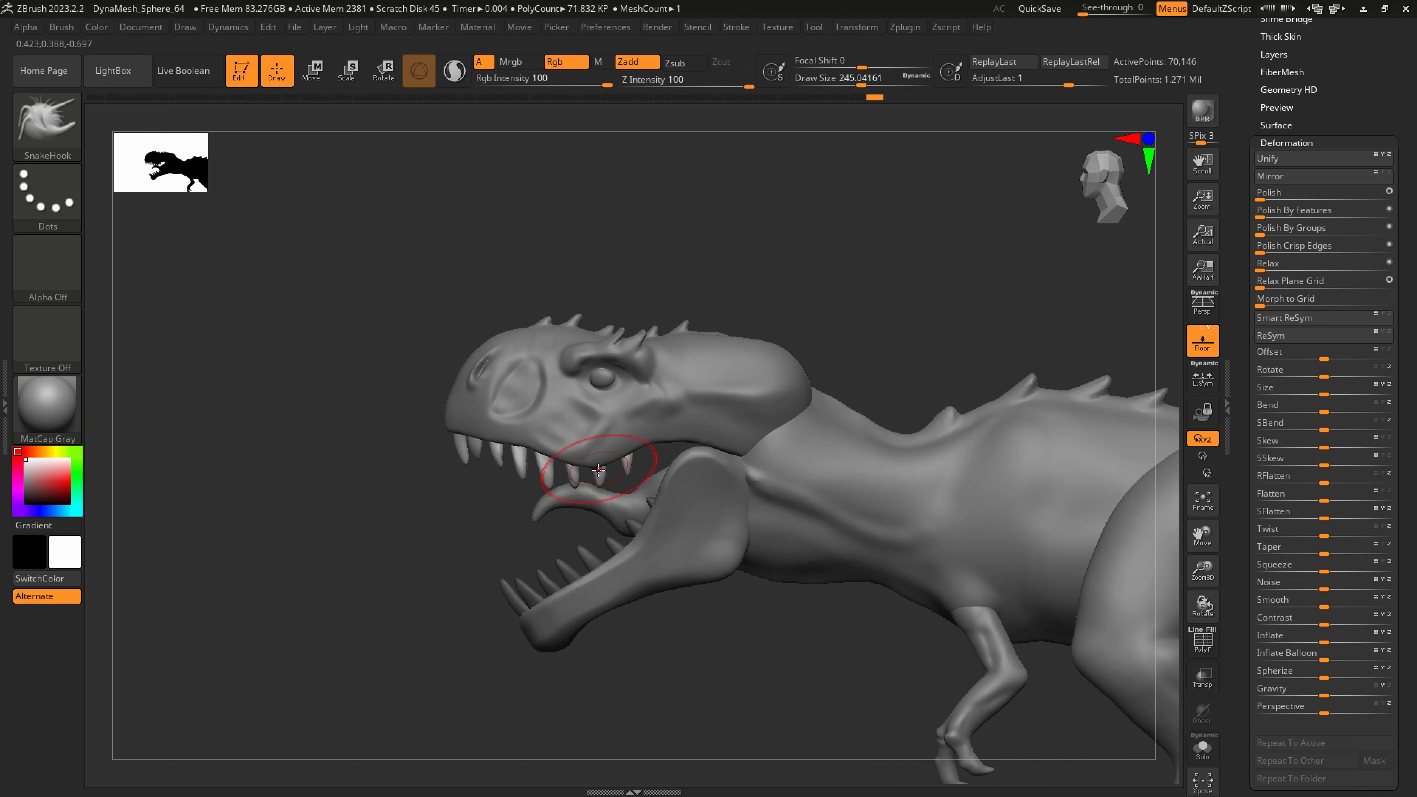
Spread the upper side teeth outward to the jaw's edge and refine their placement with the draw size reduced to 65
right_click_drag(632, 462, 586, 537)
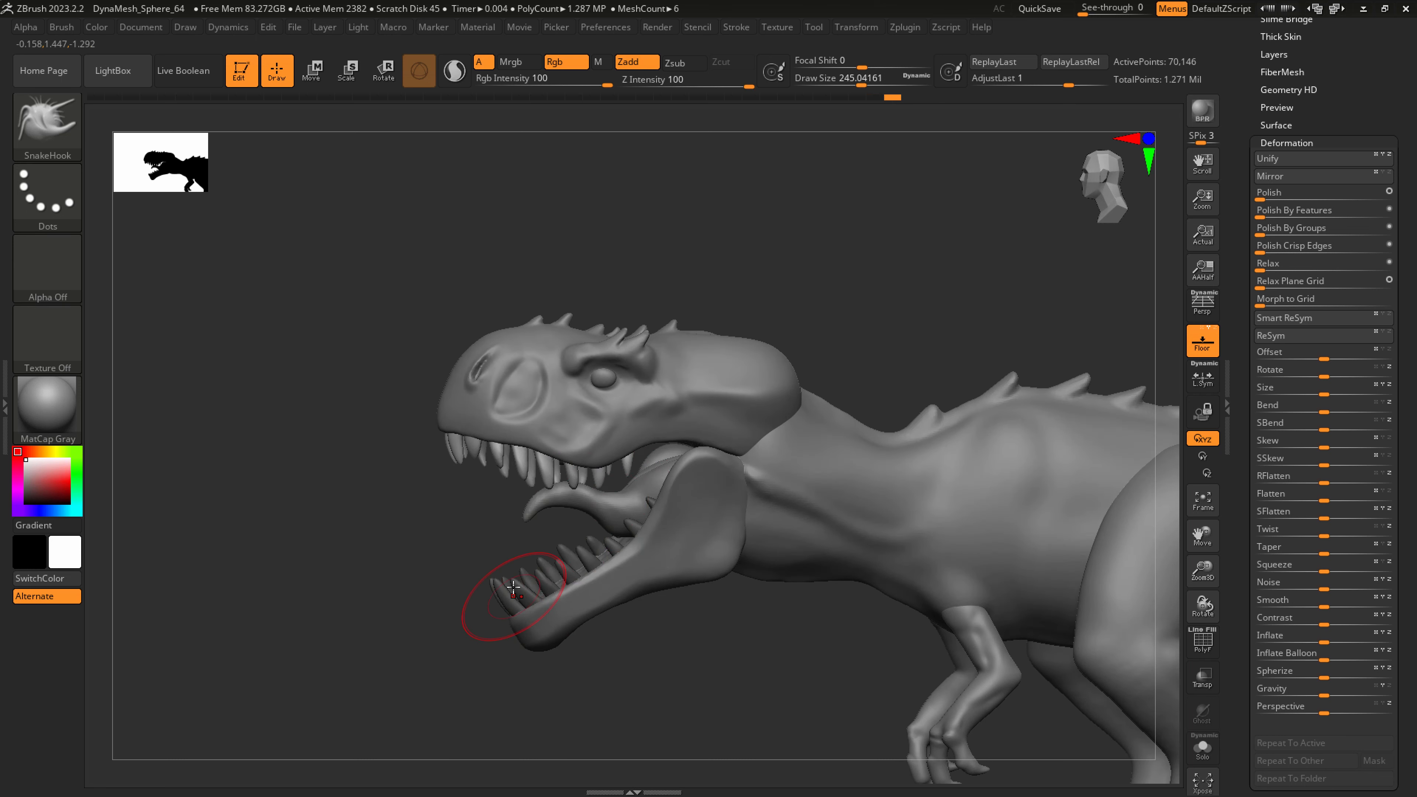
right_click_drag(482, 557, 620, 473, "shift")
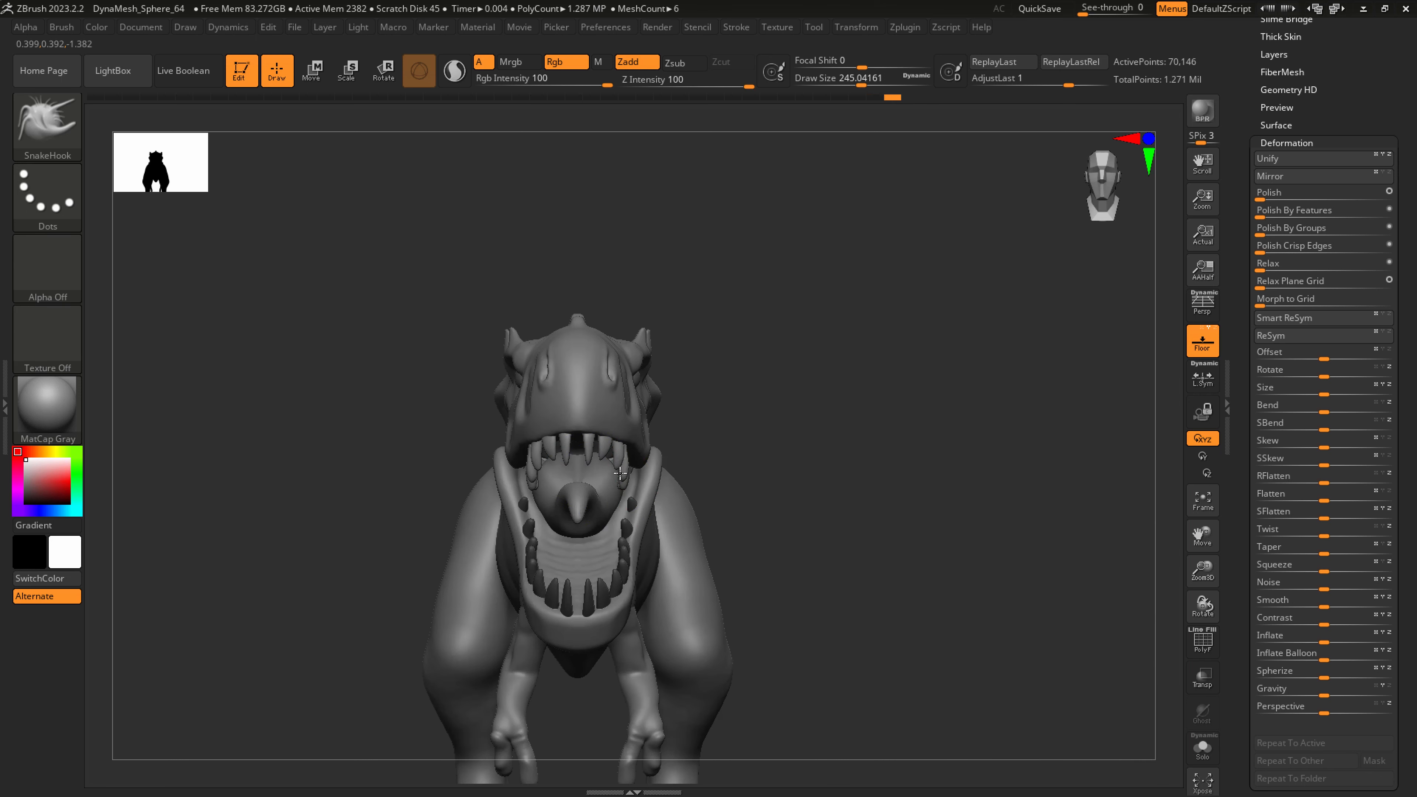
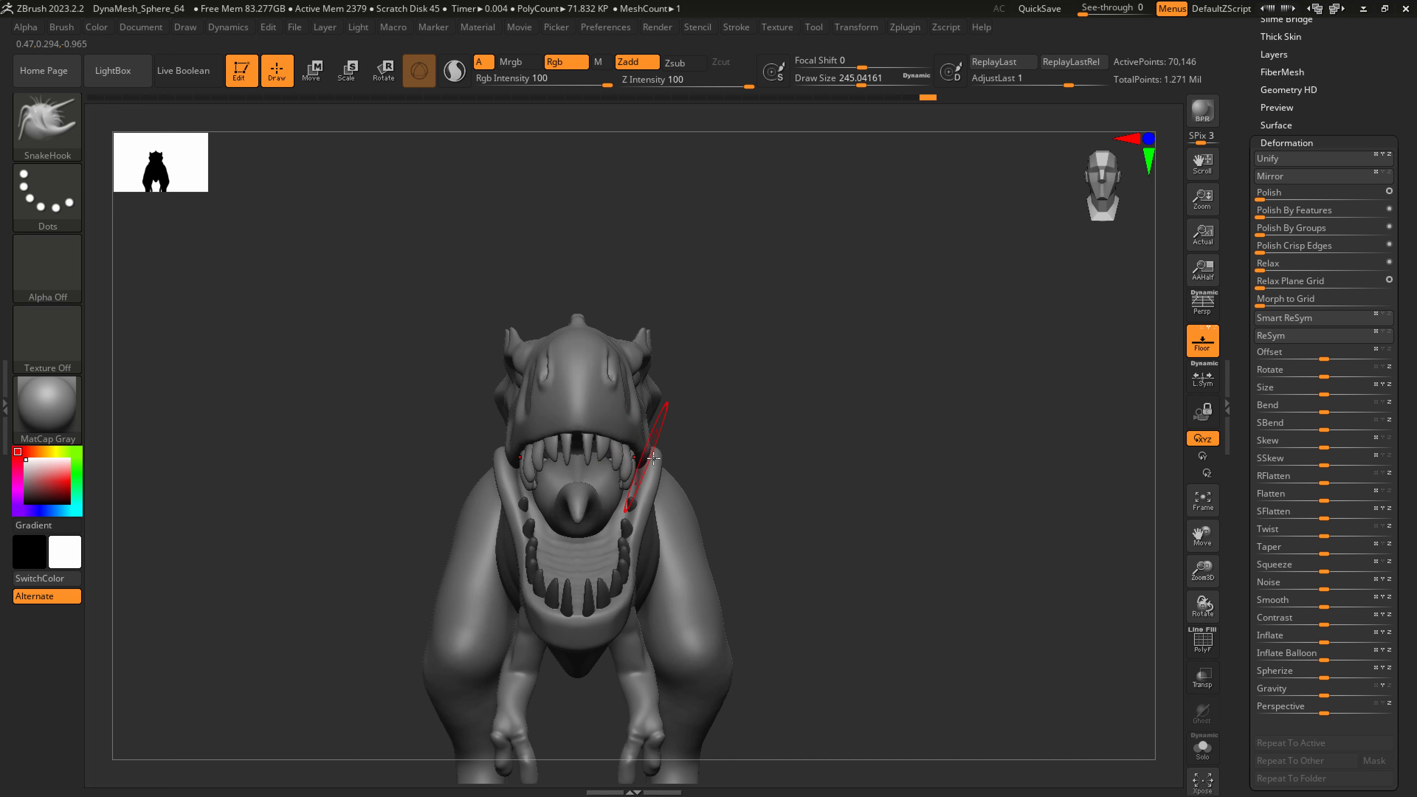
right_click_drag(675, 472, 624, 458)
key("s")
left_click_drag(623, 458, 605, 458)
right_click_drag(606, 457, 623, 479, "alt")
key("shift")
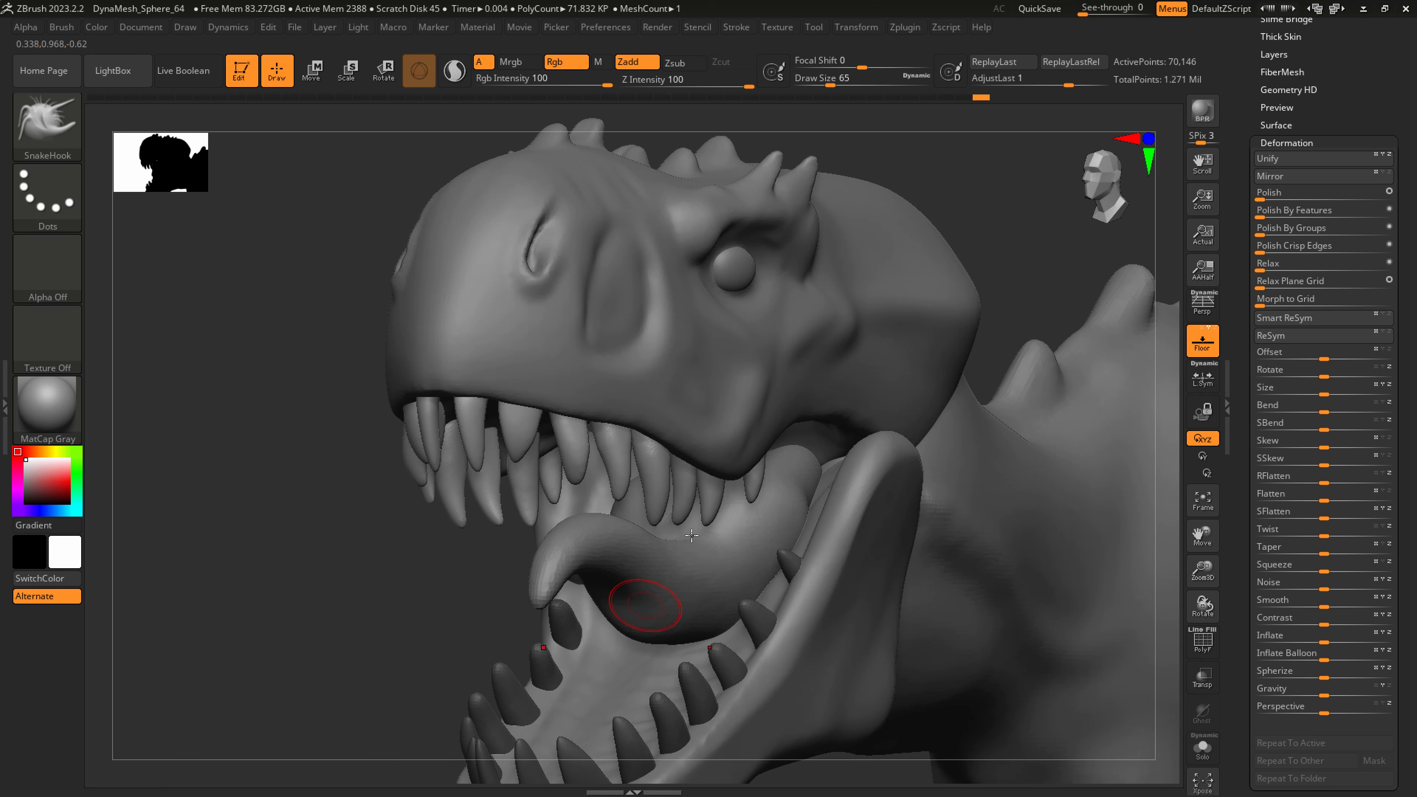
right_click_drag(463, 664, 512, 589, "alt")
left_click_drag(512, 589, 530, 575, "ctrl")
right_click_drag(572, 637, 516, 631)
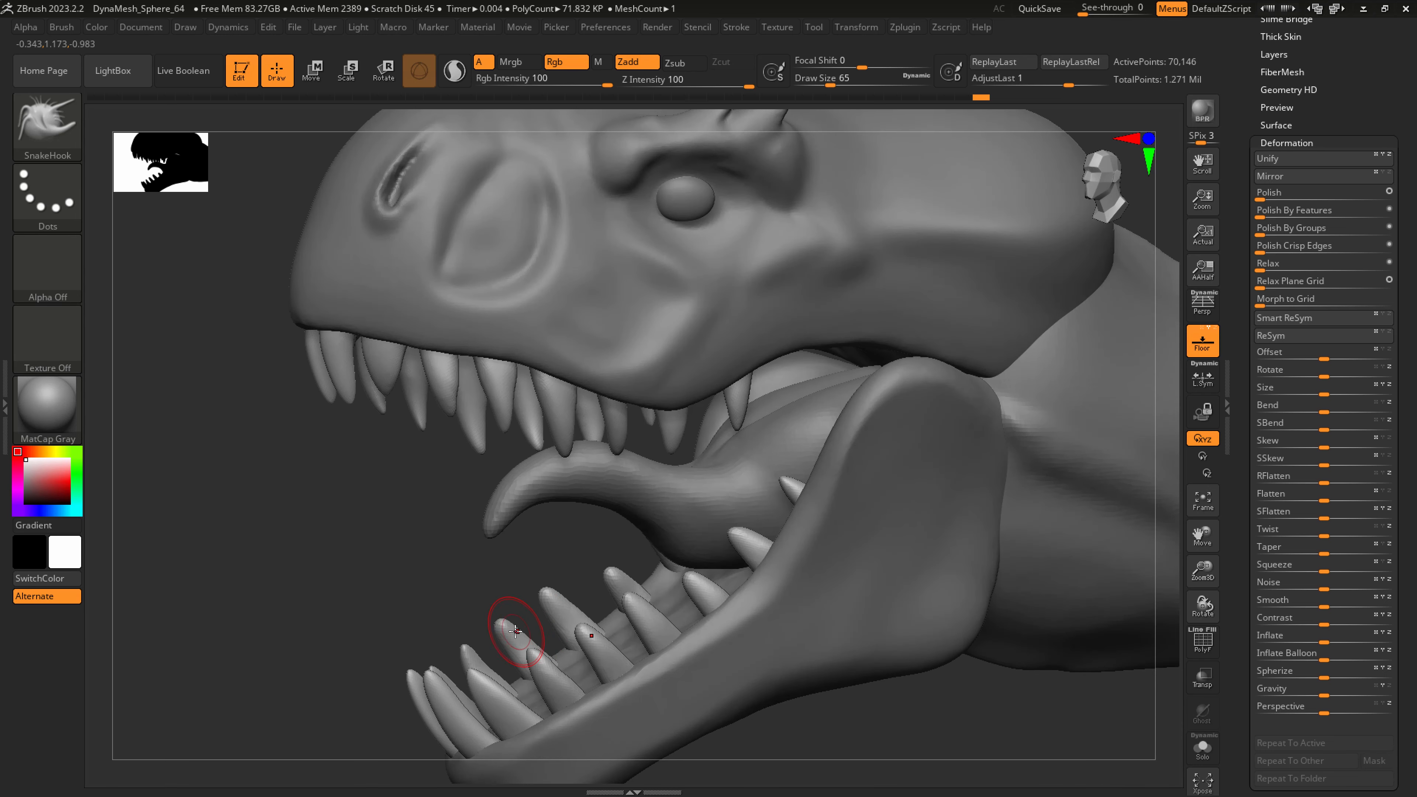
Show the polyframe, solo the teeth and give each tooth its own polygroup with Auto Groups
key("shift+f")
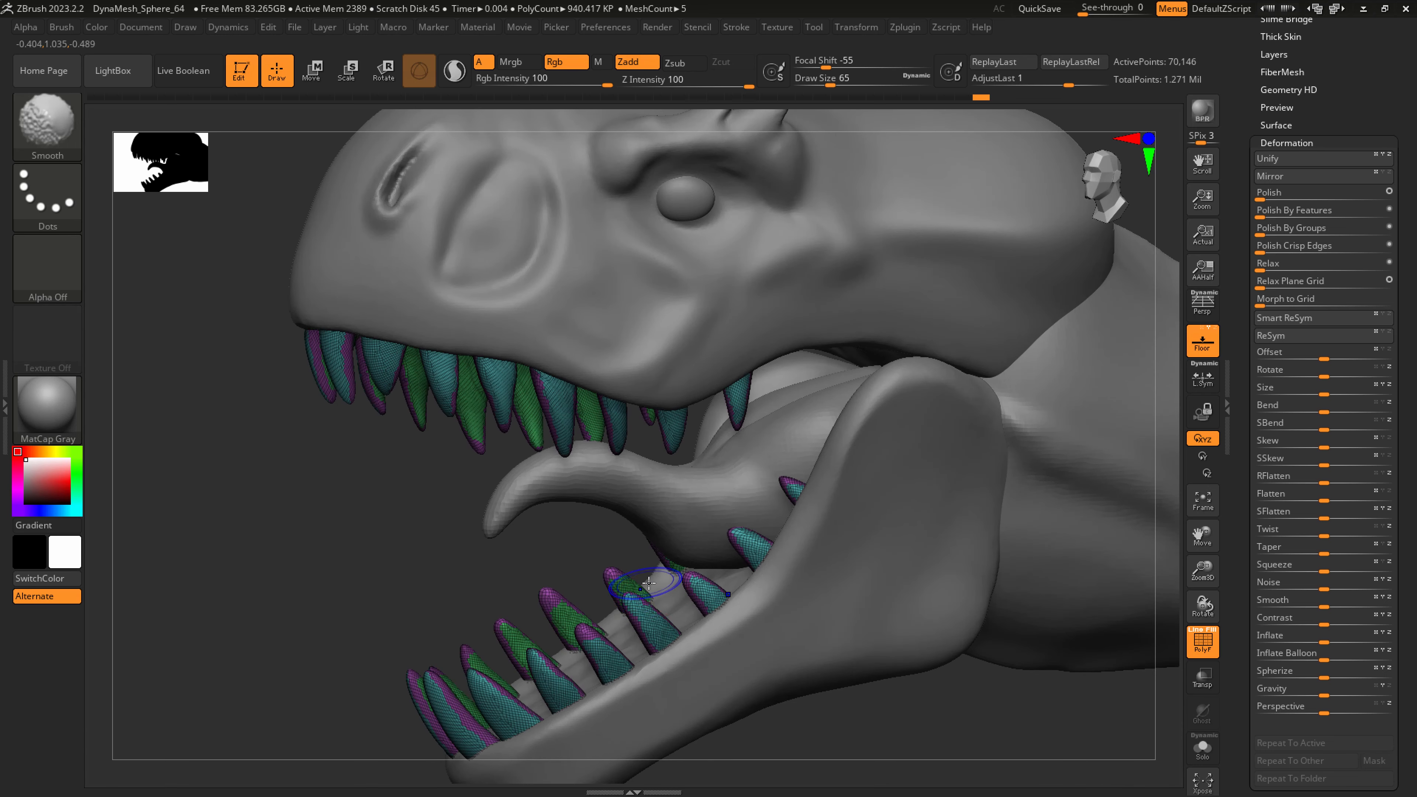
left_click(1201, 754)
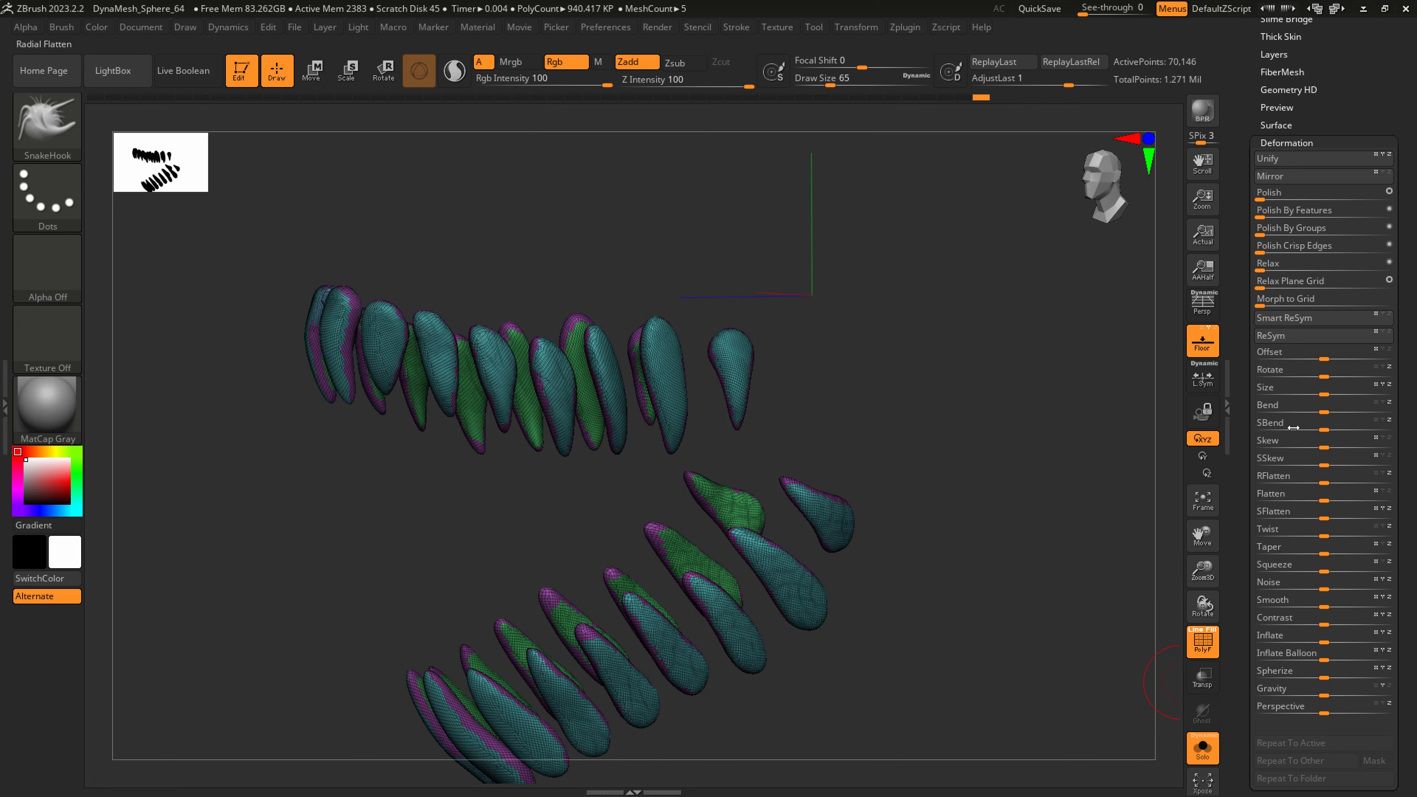
left_click(1298, 142)
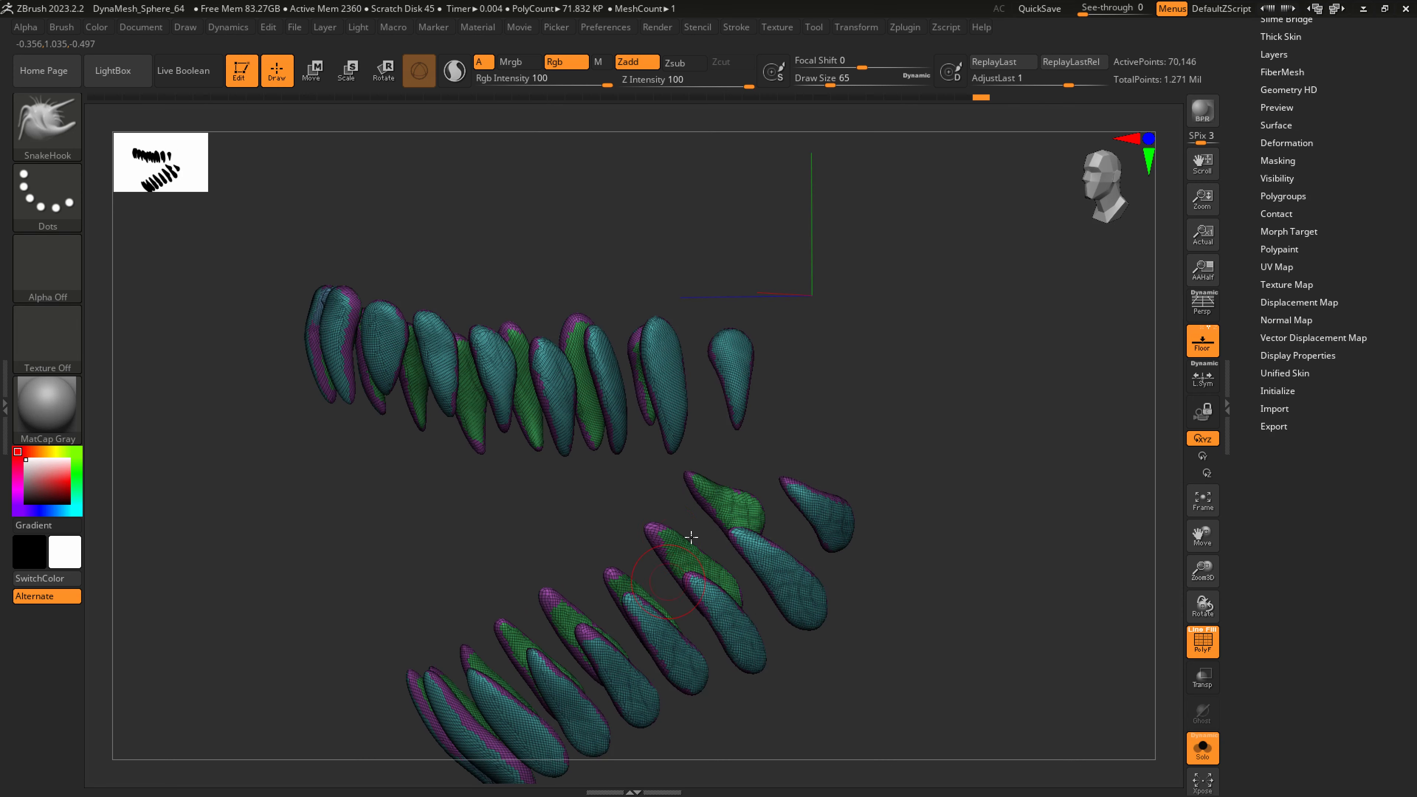
right_click_drag(691, 536, 718, 486, "alt")
left_click(1291, 195)
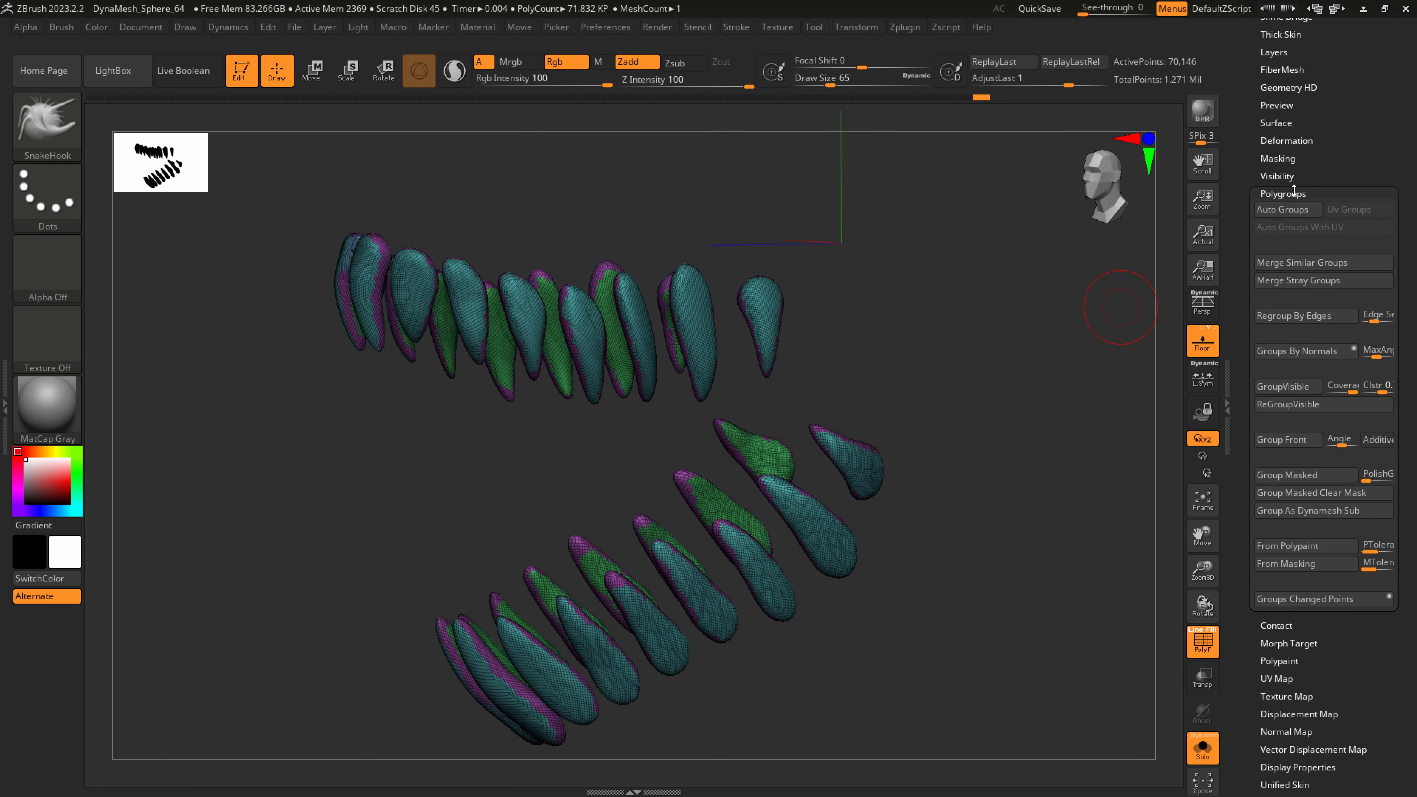
left_click(1294, 210)
Isolate a single lower tooth by its polygroup and bring all the teeth back into view
mouse_move(522, 491)
left_mouse_down()
mouse_move(564, 572)
mouse_move(547, 523)
mouse_move(580, 541)
mouse_move(597, 505)
left_mouse_up()
key("shift")
left_click_drag(541, 548, 546, 565)
key("ctrl+shift")
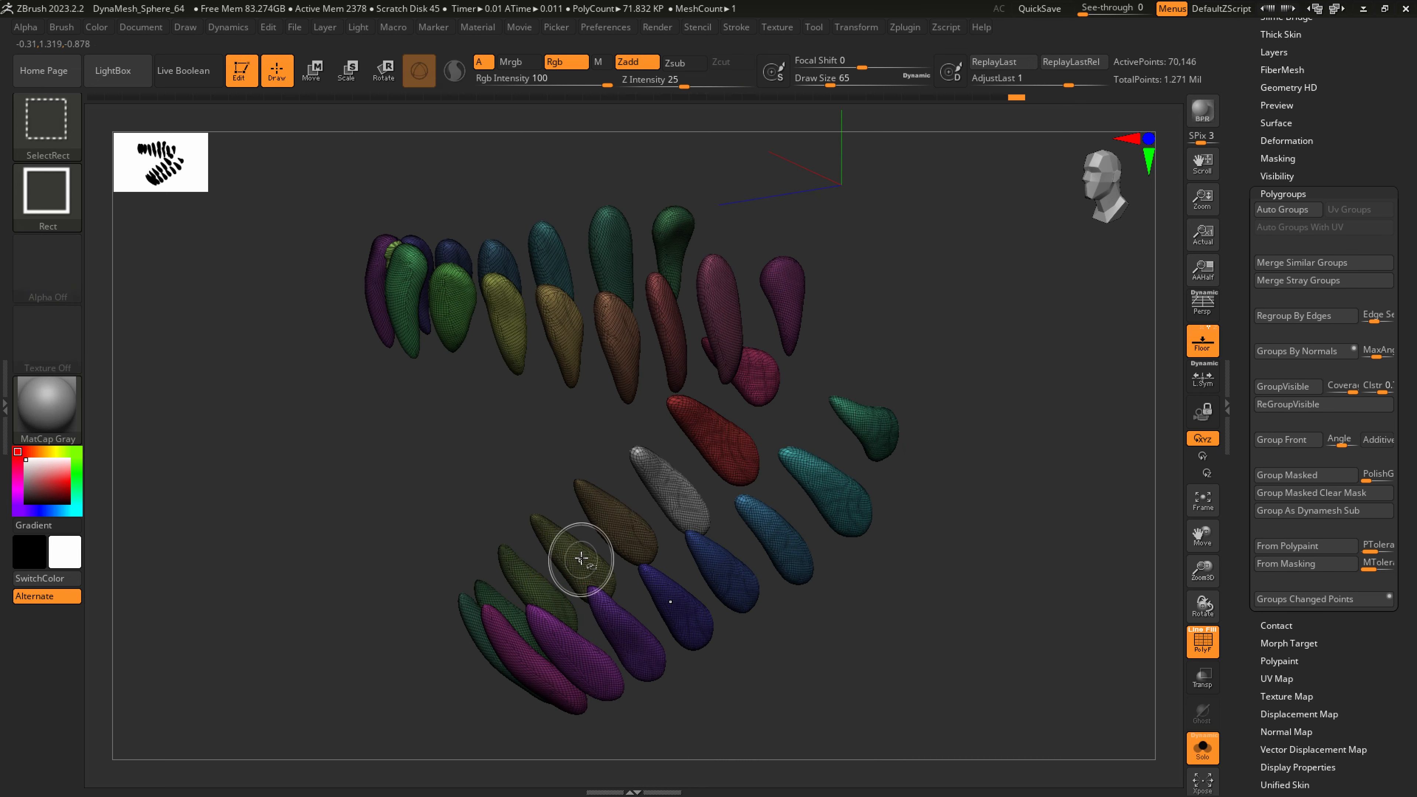
left_click(572, 559, "ctrl+shift")
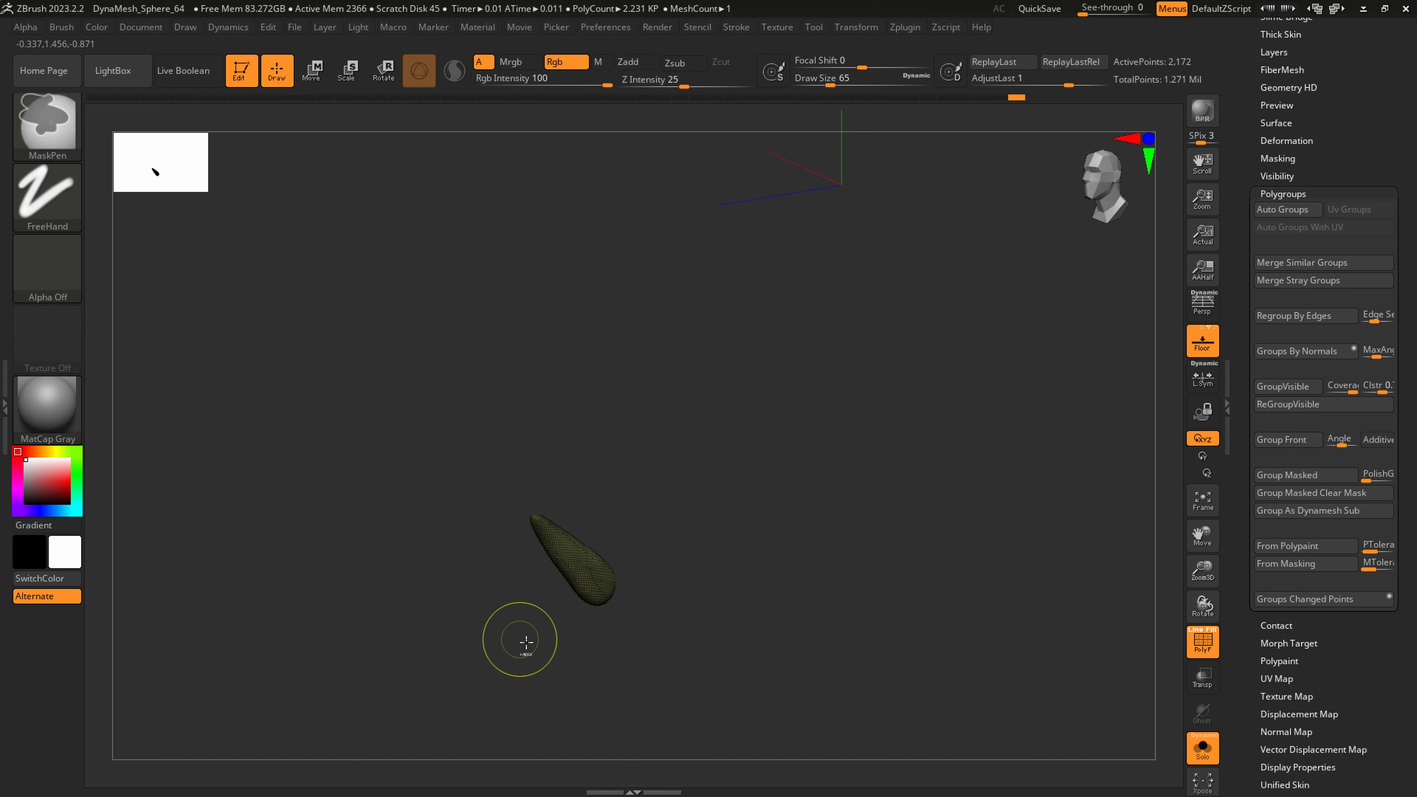
left_click(625, 466, "ctrl+shift")
left_click_drag(625, 466, 694, 466)
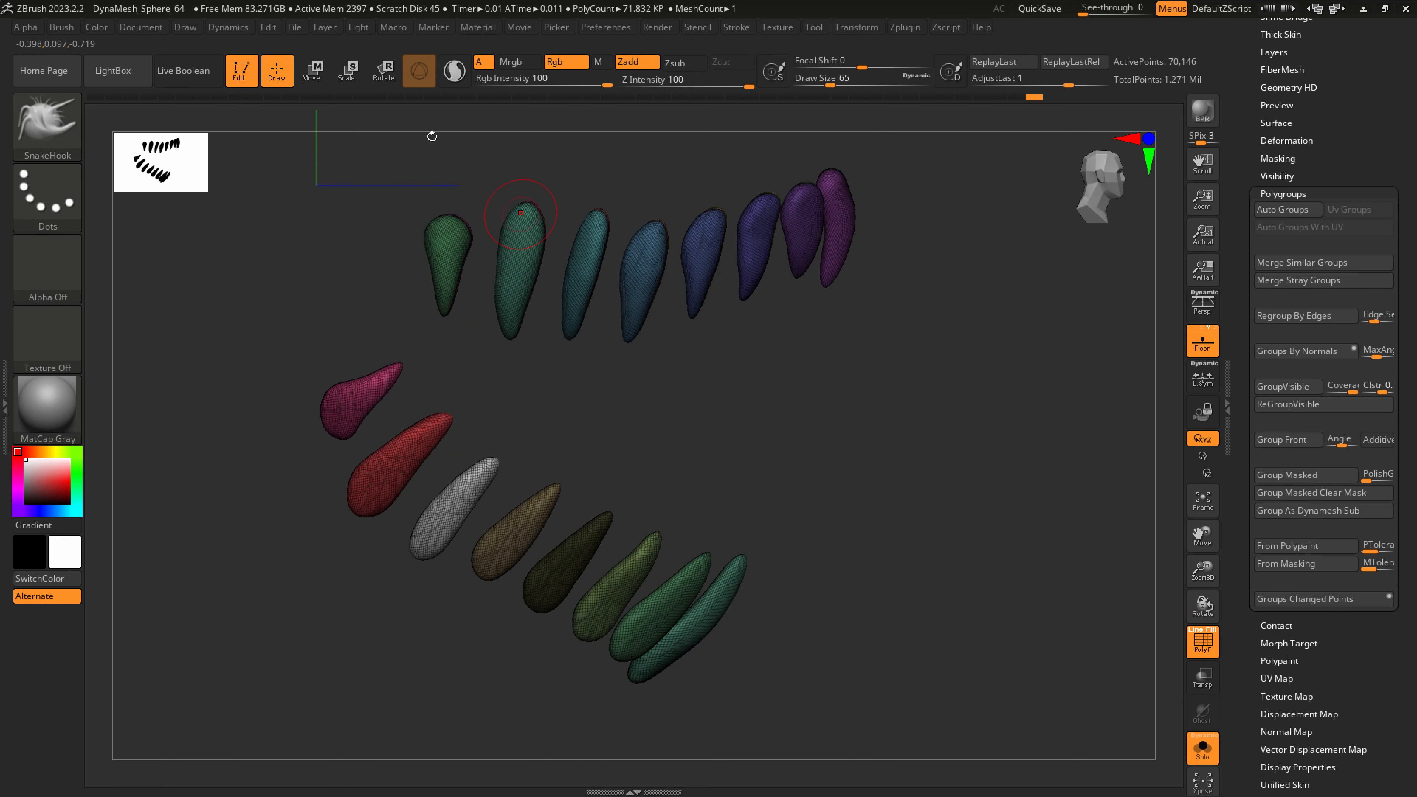
Mask everything except the third lower tooth from the front and scale that tooth up about its own centre
left_click(633, 563, "ctrl+shift")
left_click(453, 718, "ctrl+shift")
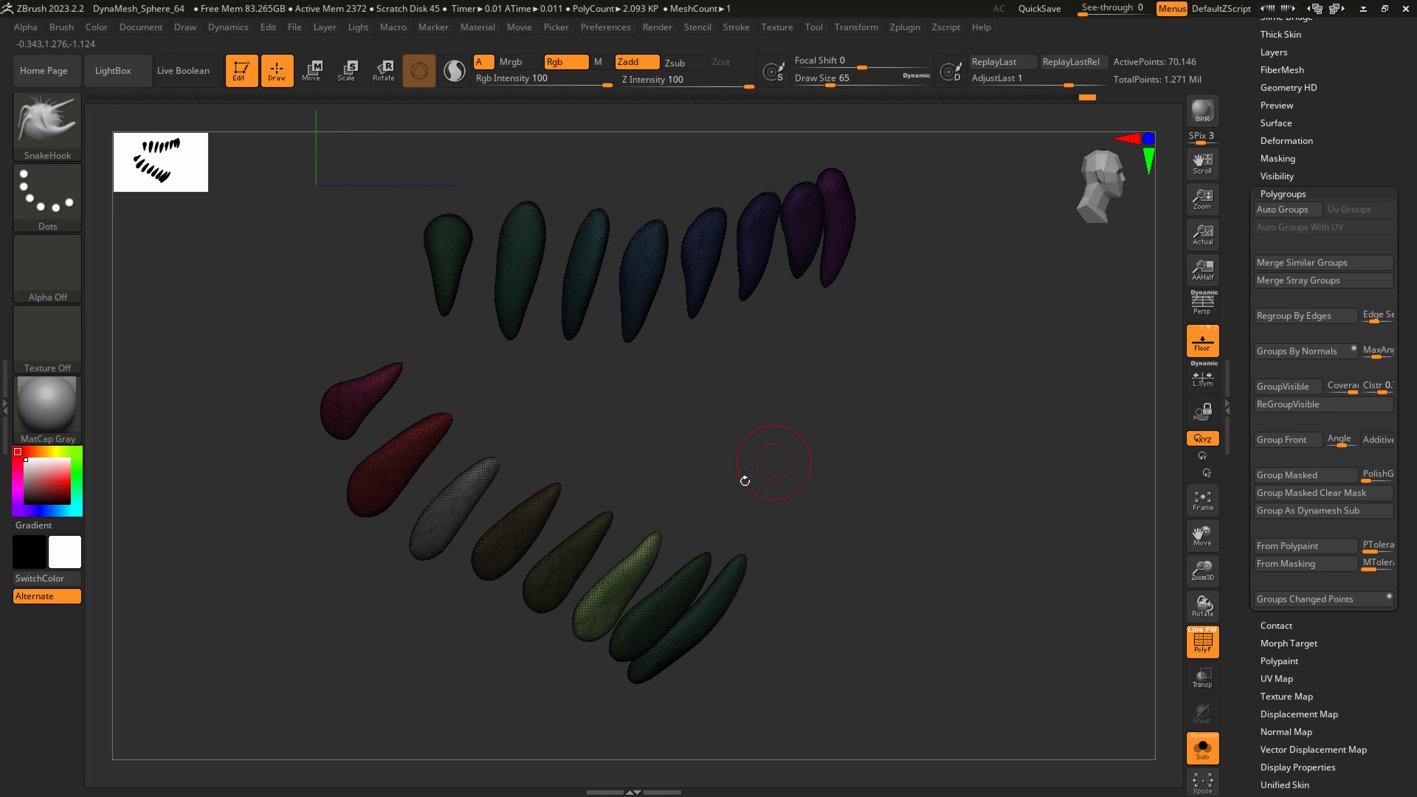
left_click_drag(725, 490, 692, 440)
left_click(346, 74)
left_click_drag(625, 392, 628, 363, "shift")
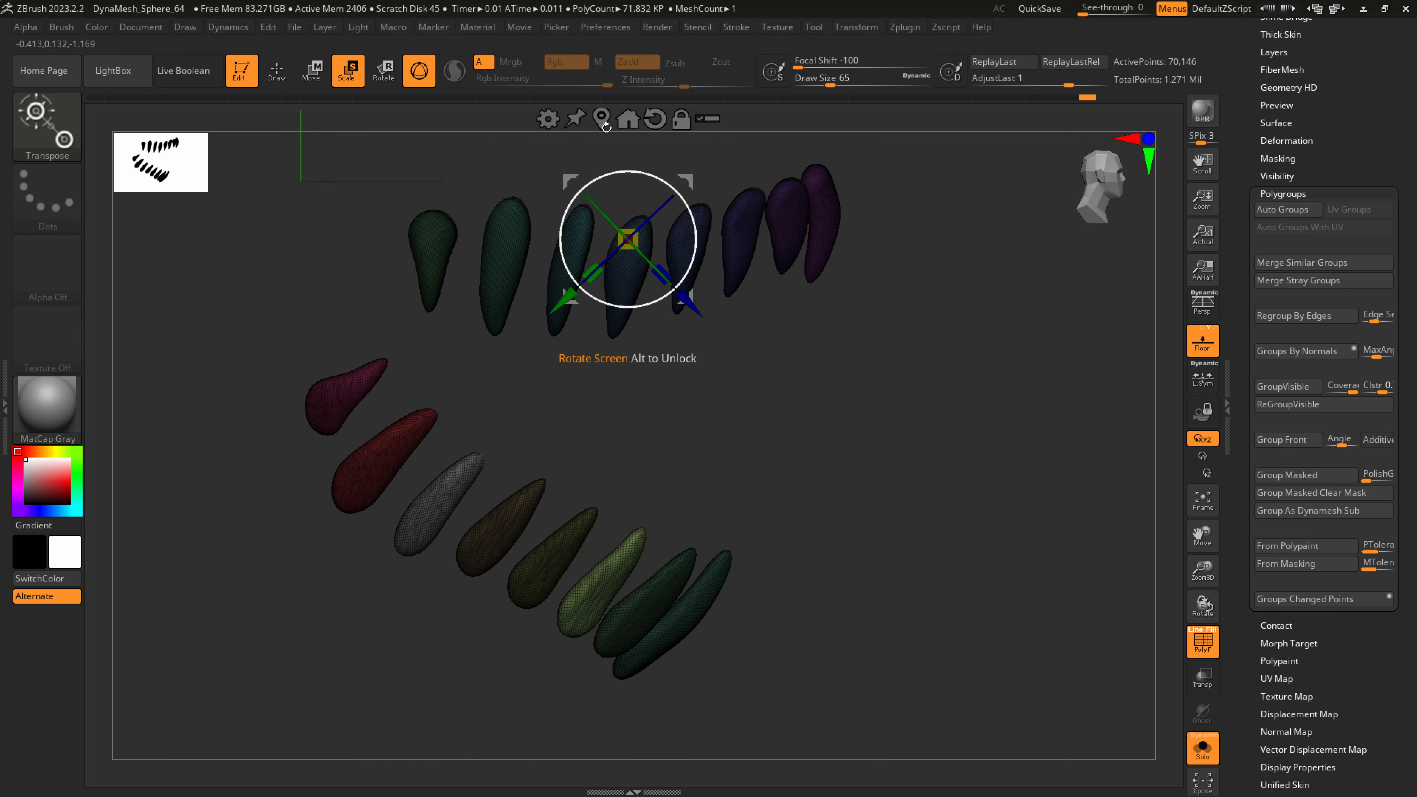
left_click(601, 120)
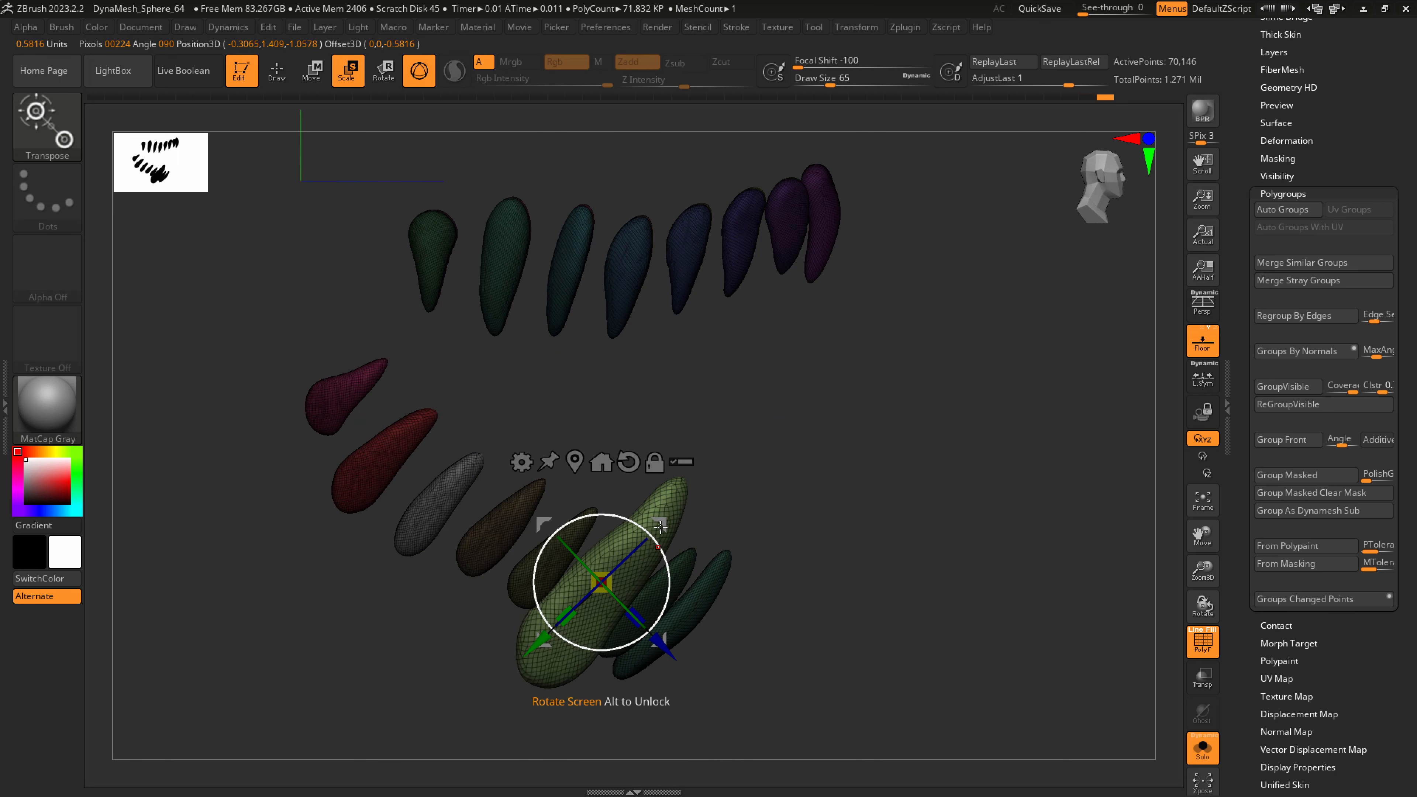
mouse_move(610, 581)
left_mouse_down()
mouse_move(702, 489)
mouse_move(684, 515)
mouse_move(696, 483)
left_mouse_up()
key("q")
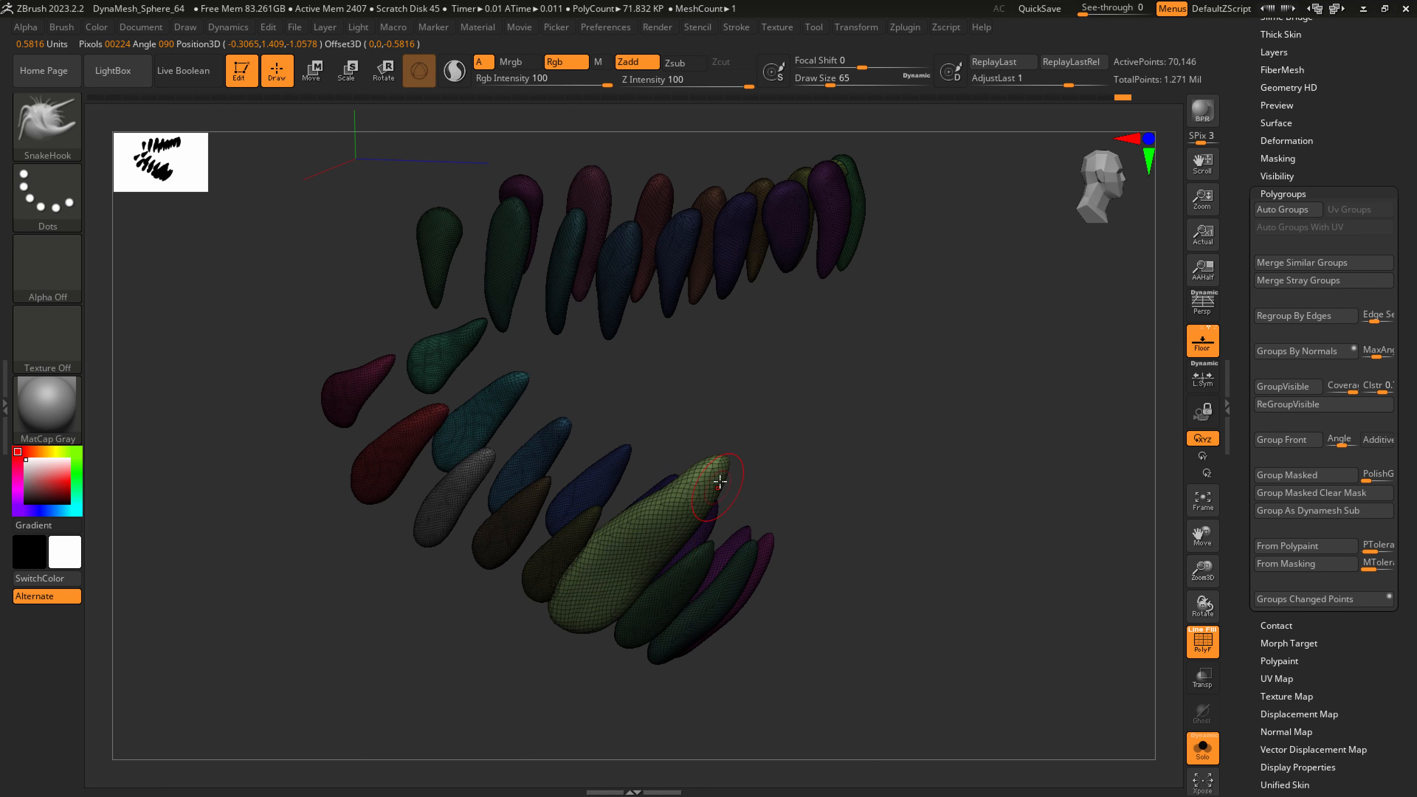
Pull the enlarged lower tooth's tip and base into a sharper, longer shape with the SnakeHook brush, raising the draw size to about 120
right_click_drag(721, 479, 709, 488)
key("shift")
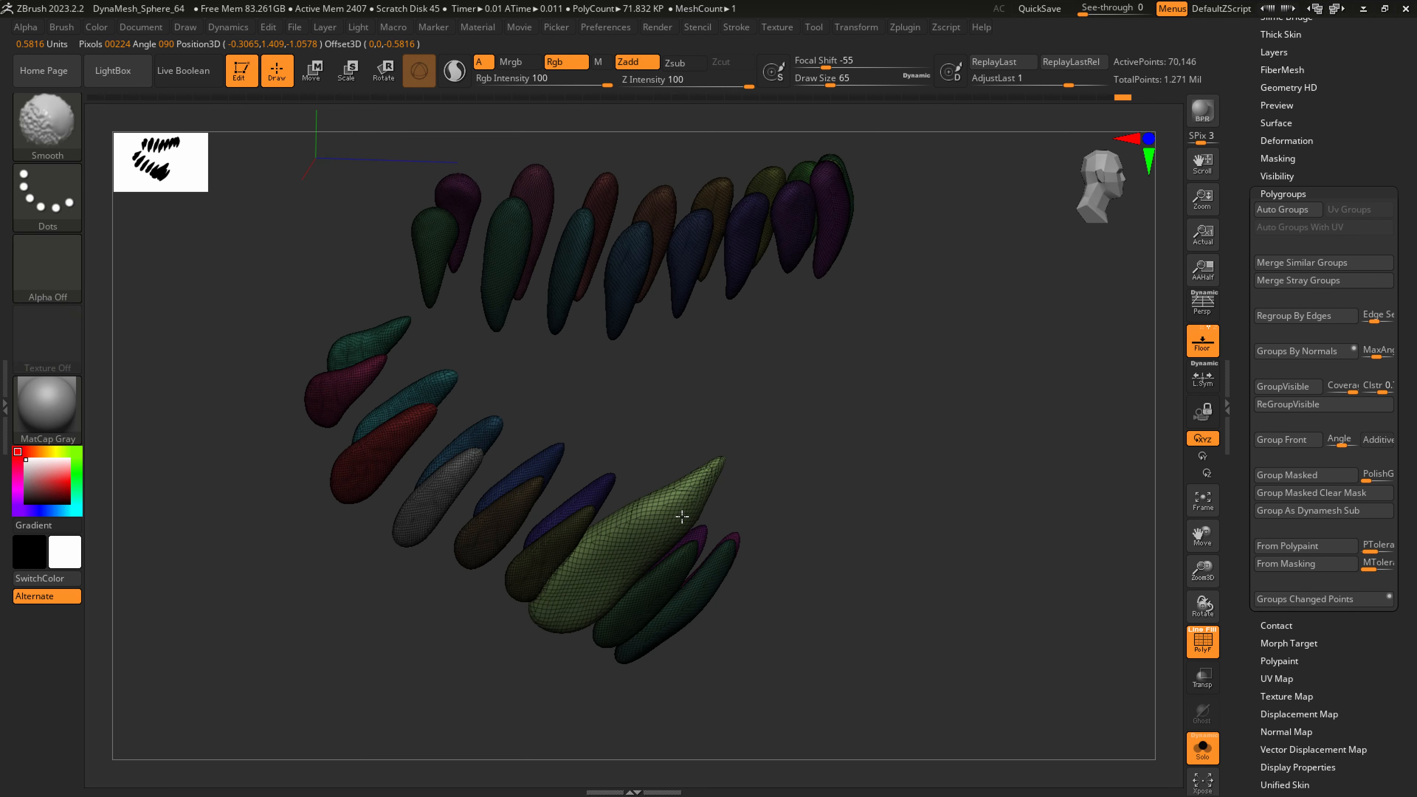
right_click_drag(628, 550, 623, 571)
key("s")
left_click_drag(586, 601, 619, 574)
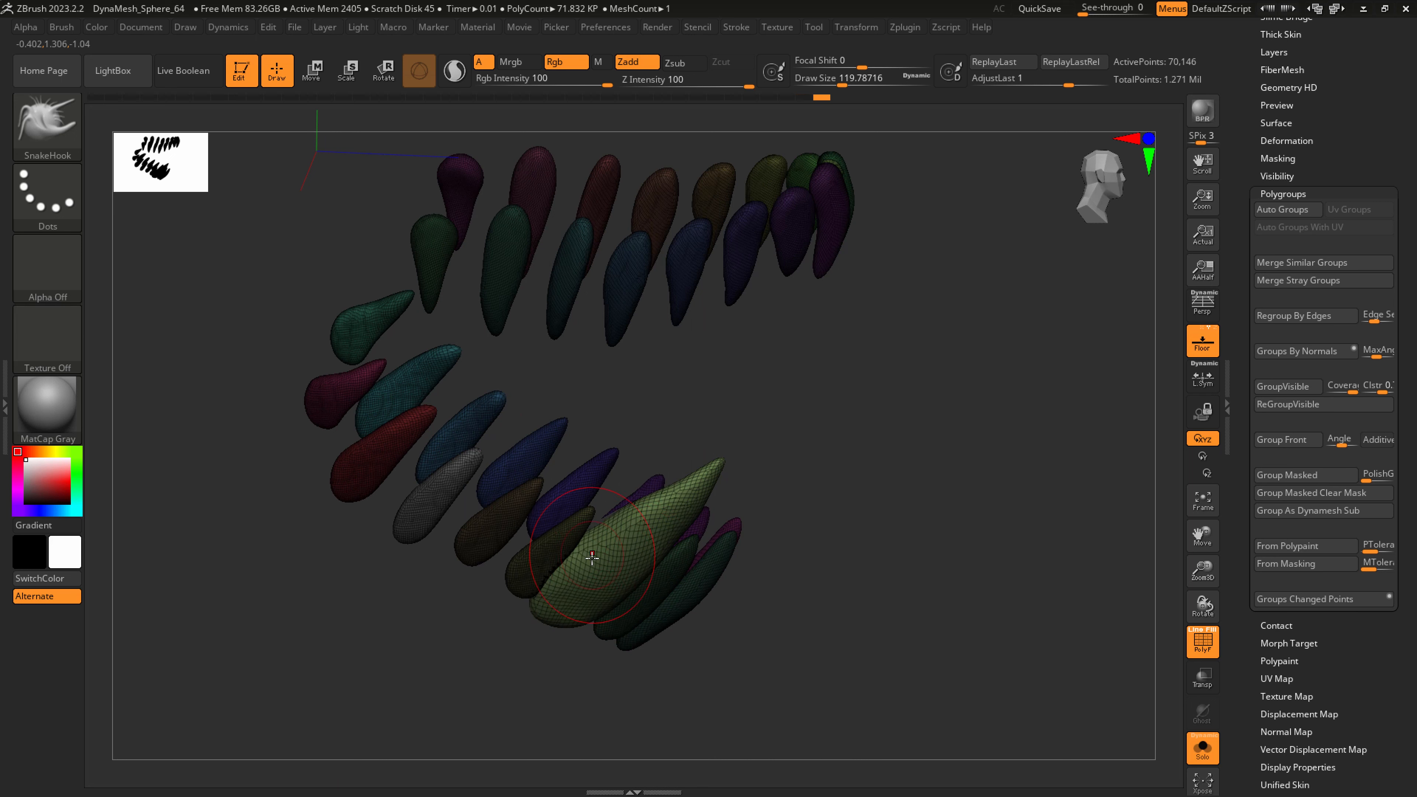
right_click_drag(590, 554, 550, 586)
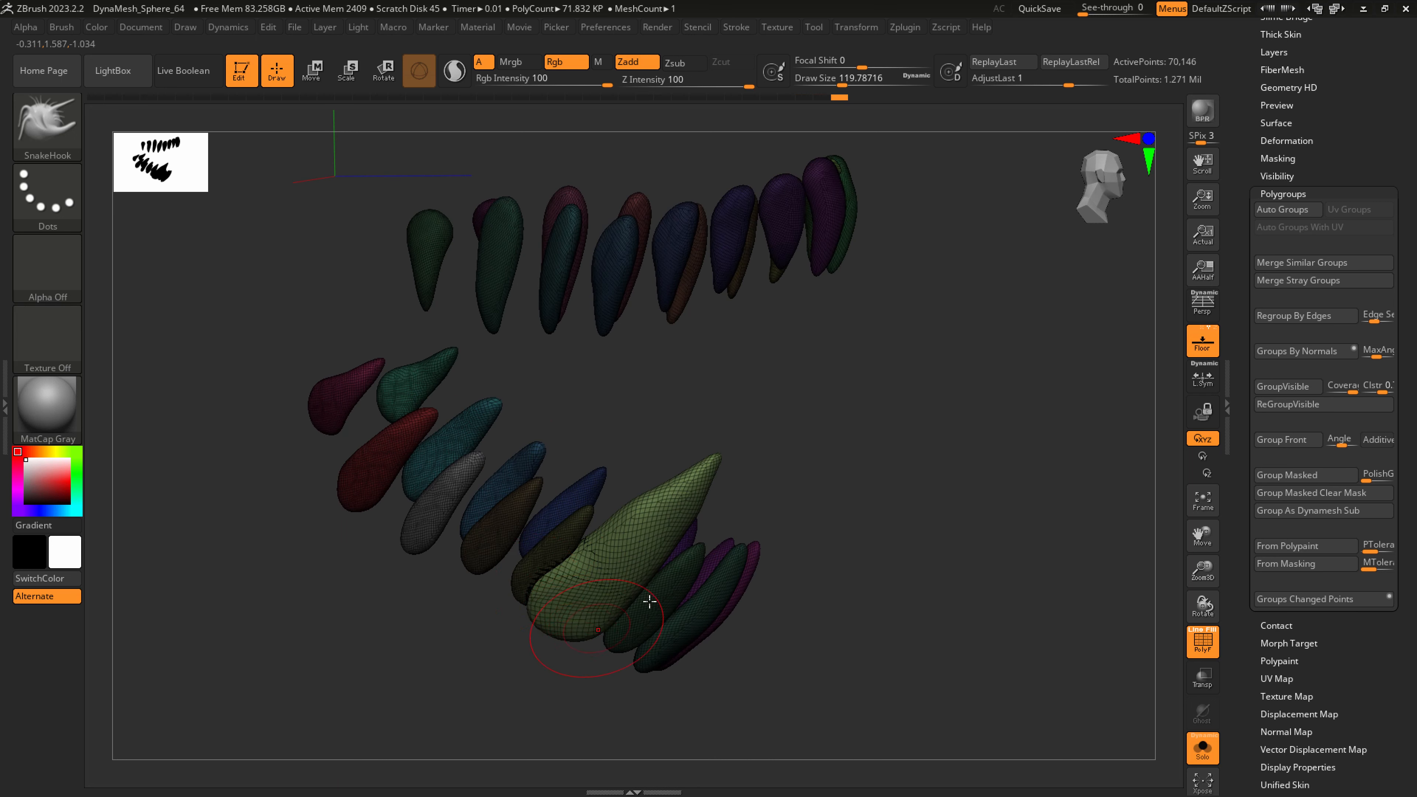
Hide the small lower tooth directly behind the enlarged one and delete it from the mesh with Del Hidden
left_click(560, 538, "ctrl+shift")
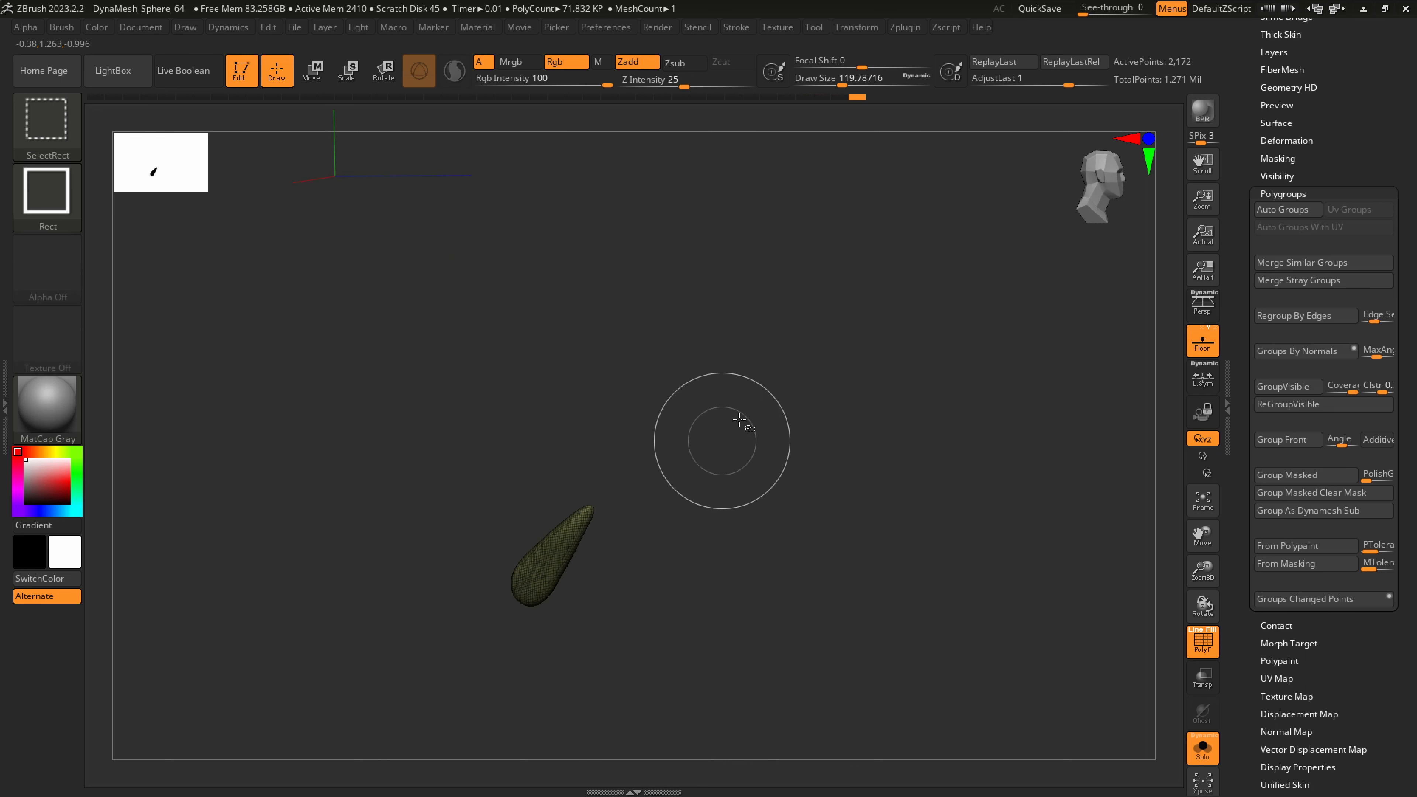
left_click_drag(752, 454, 915, 330, "ctrl+shift")
scroll(1291, 33, "up", 3)
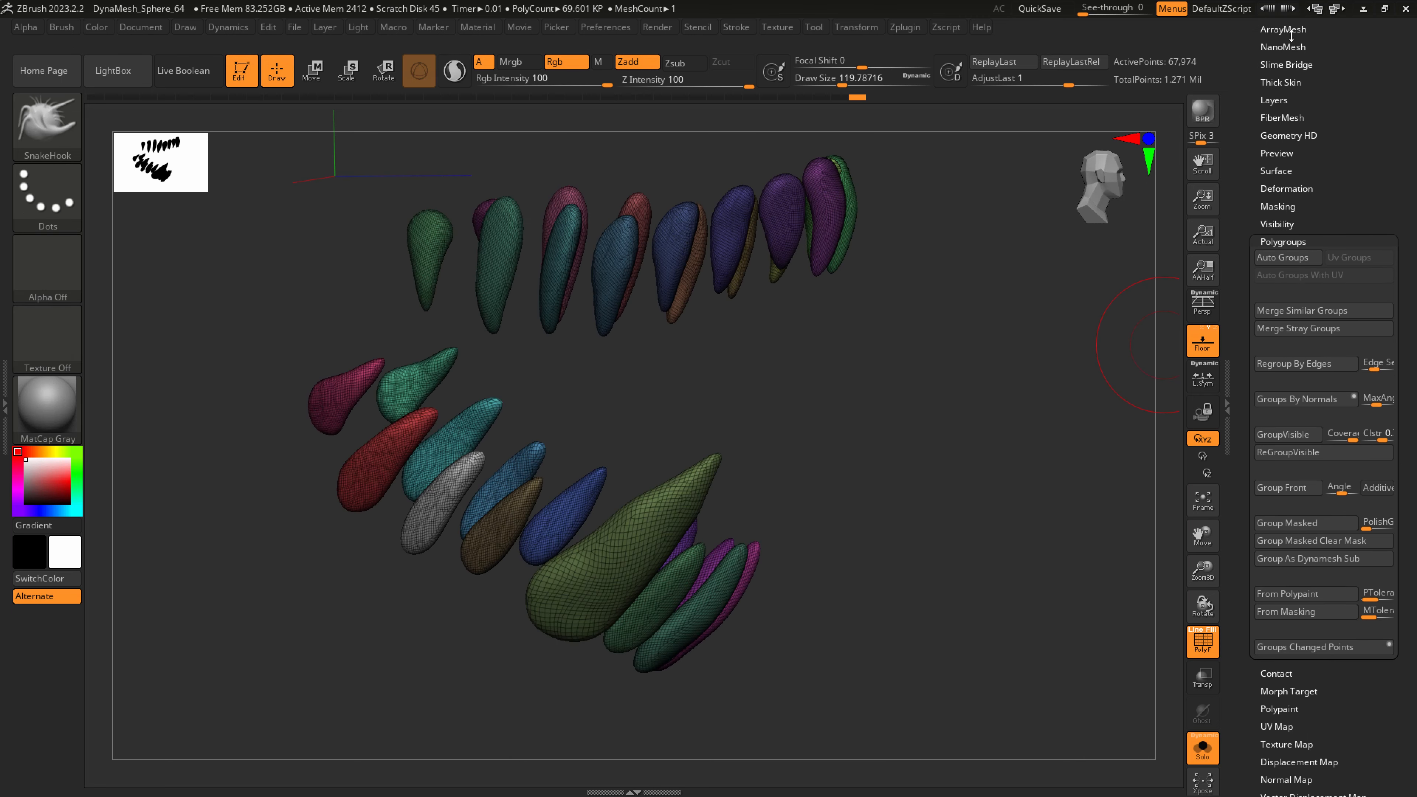
scroll(1291, 34, "up", 2)
left_click(1300, 73)
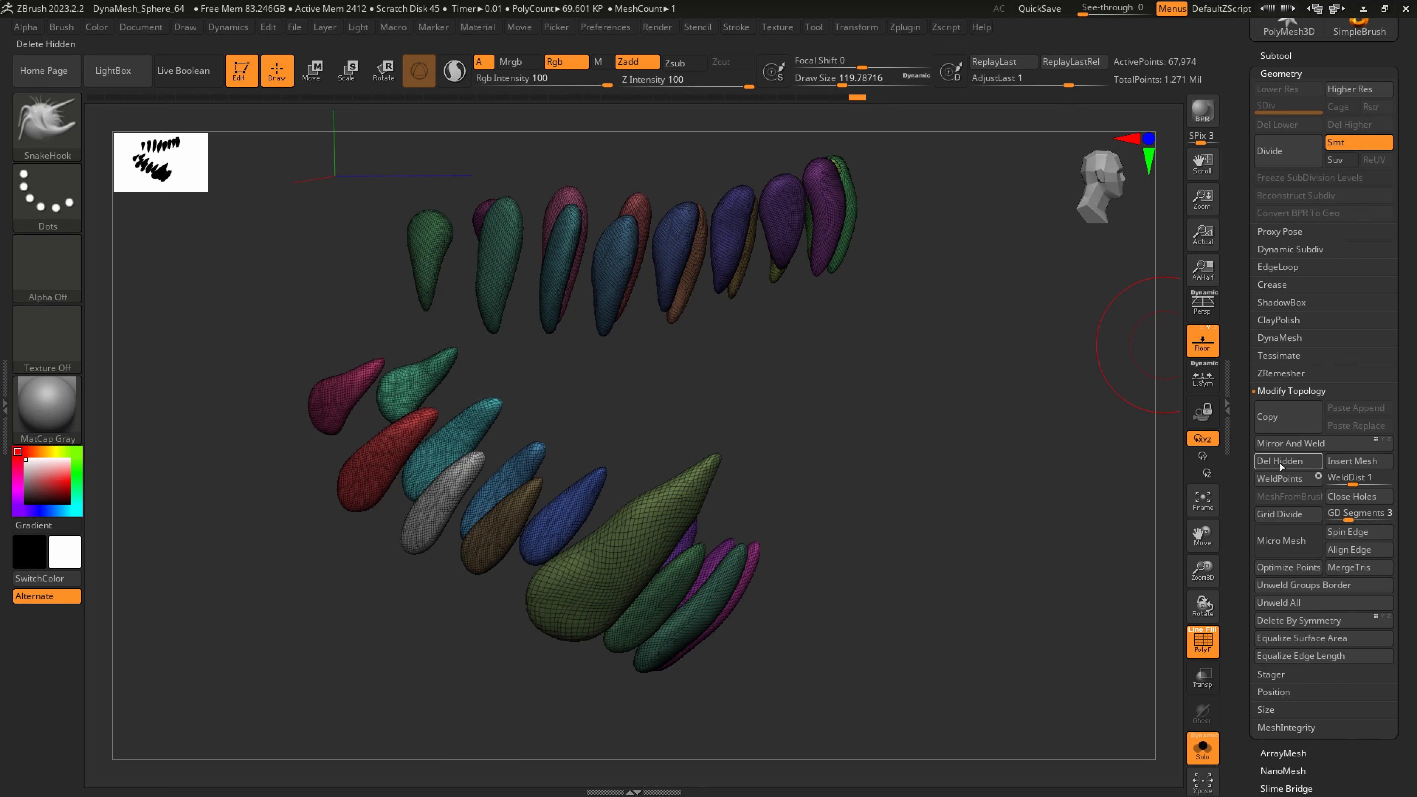
Reposition the enlarged lower tooth along its row with the Move Topological brush, using draw sizes of about 262, 163 and 136
left_click(46, 130)
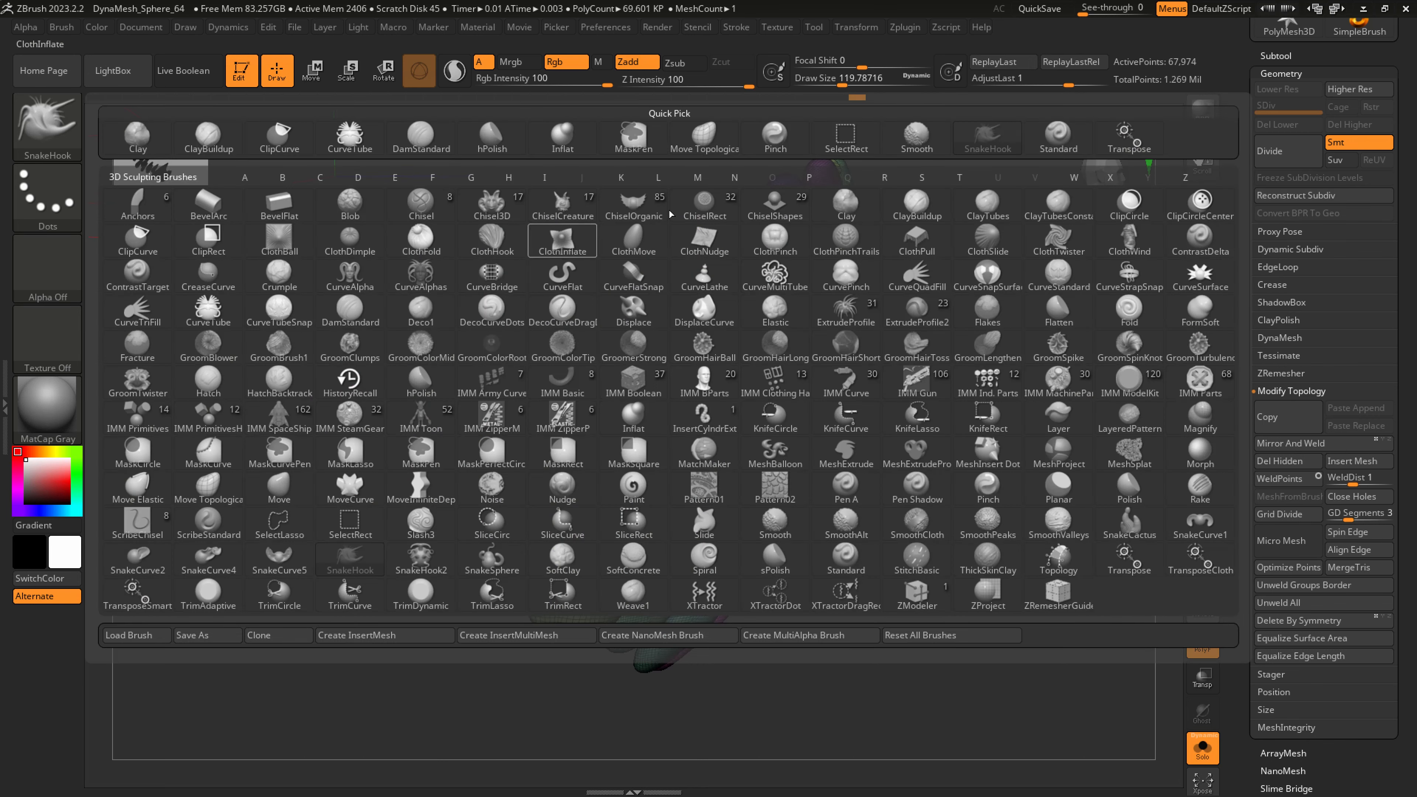
left_click(704, 137)
left_click_drag(670, 380, 706, 353)
key("s")
left_click_drag(582, 607, 613, 607)
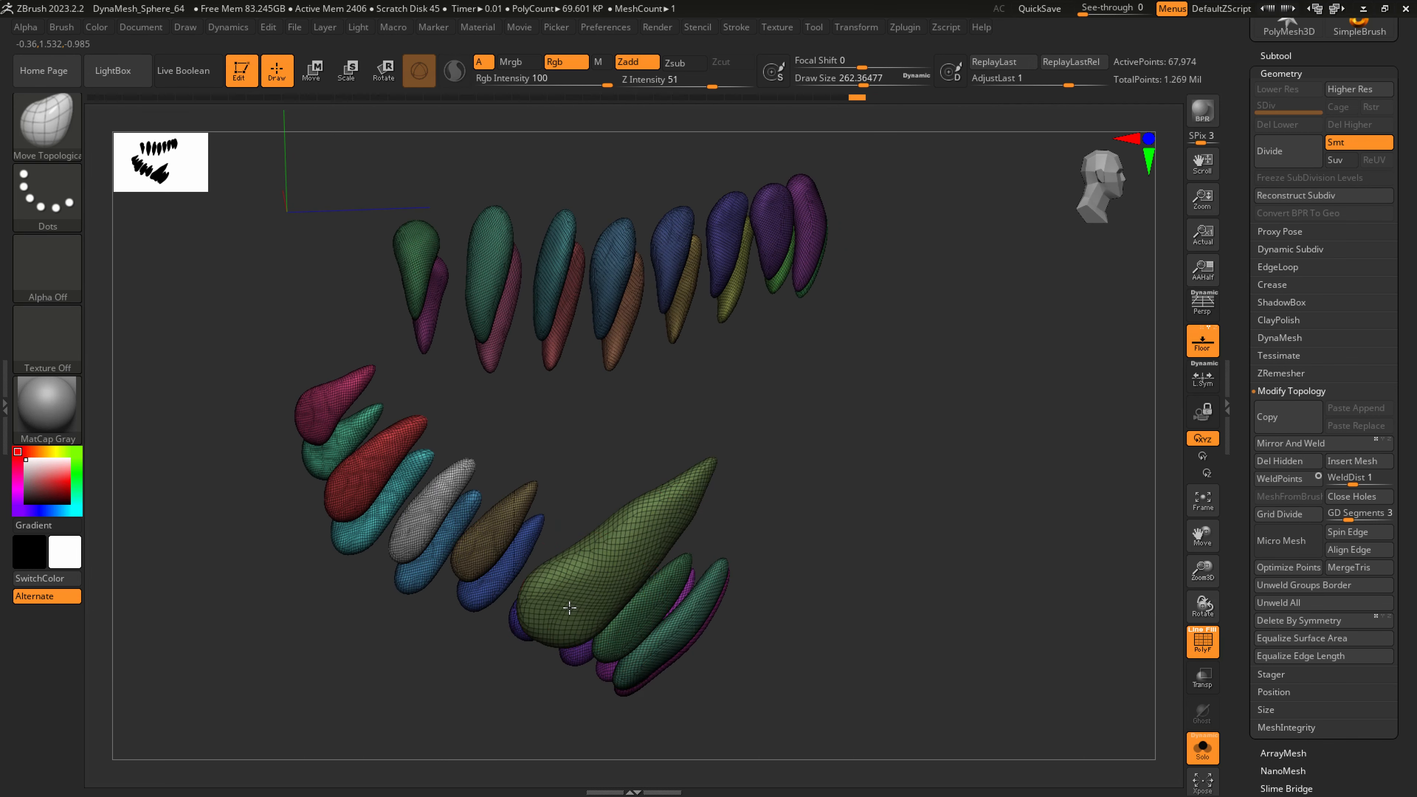
key("s")
left_click_drag(585, 550, 569, 552)
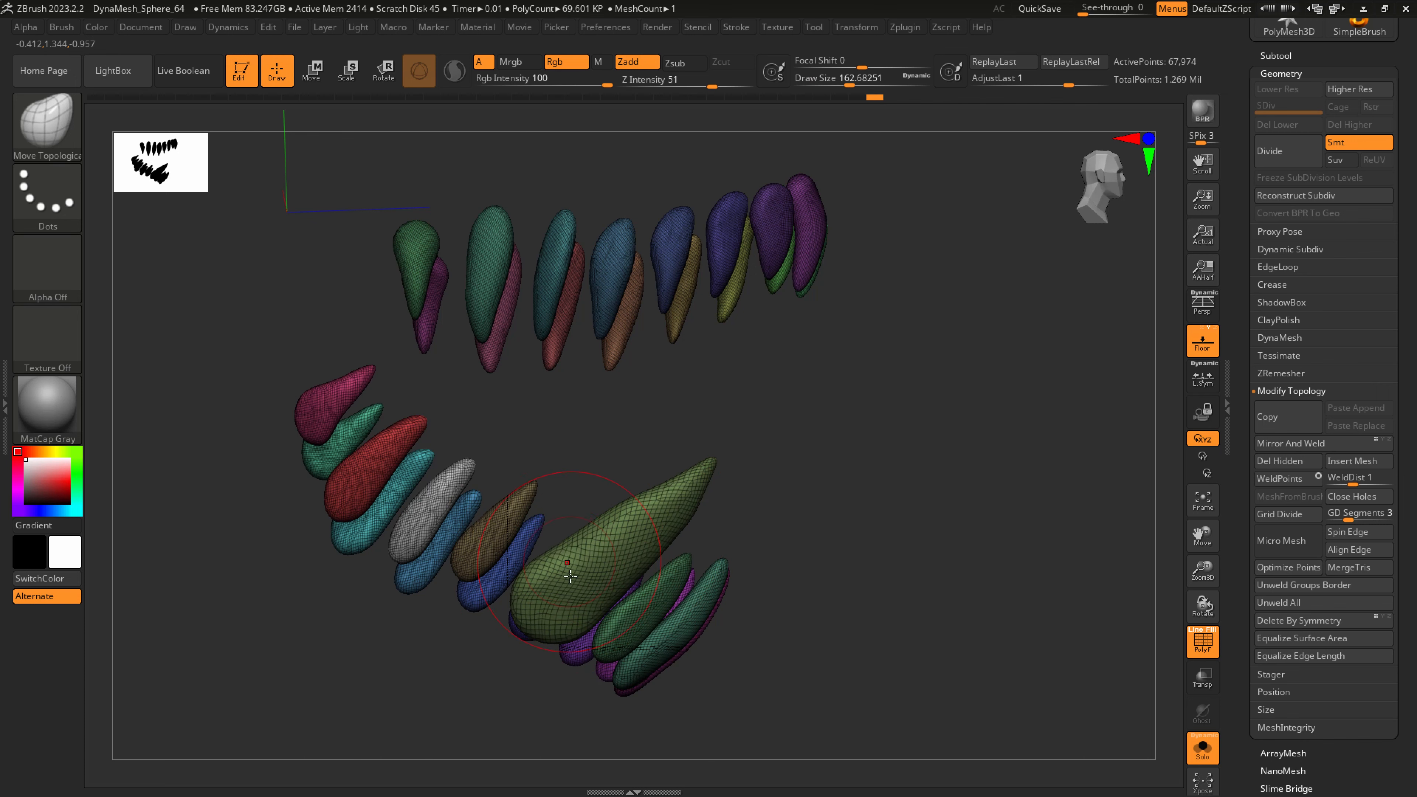
left_click_drag(497, 659, 538, 672)
key("s")
left_click_drag(574, 591, 565, 592)
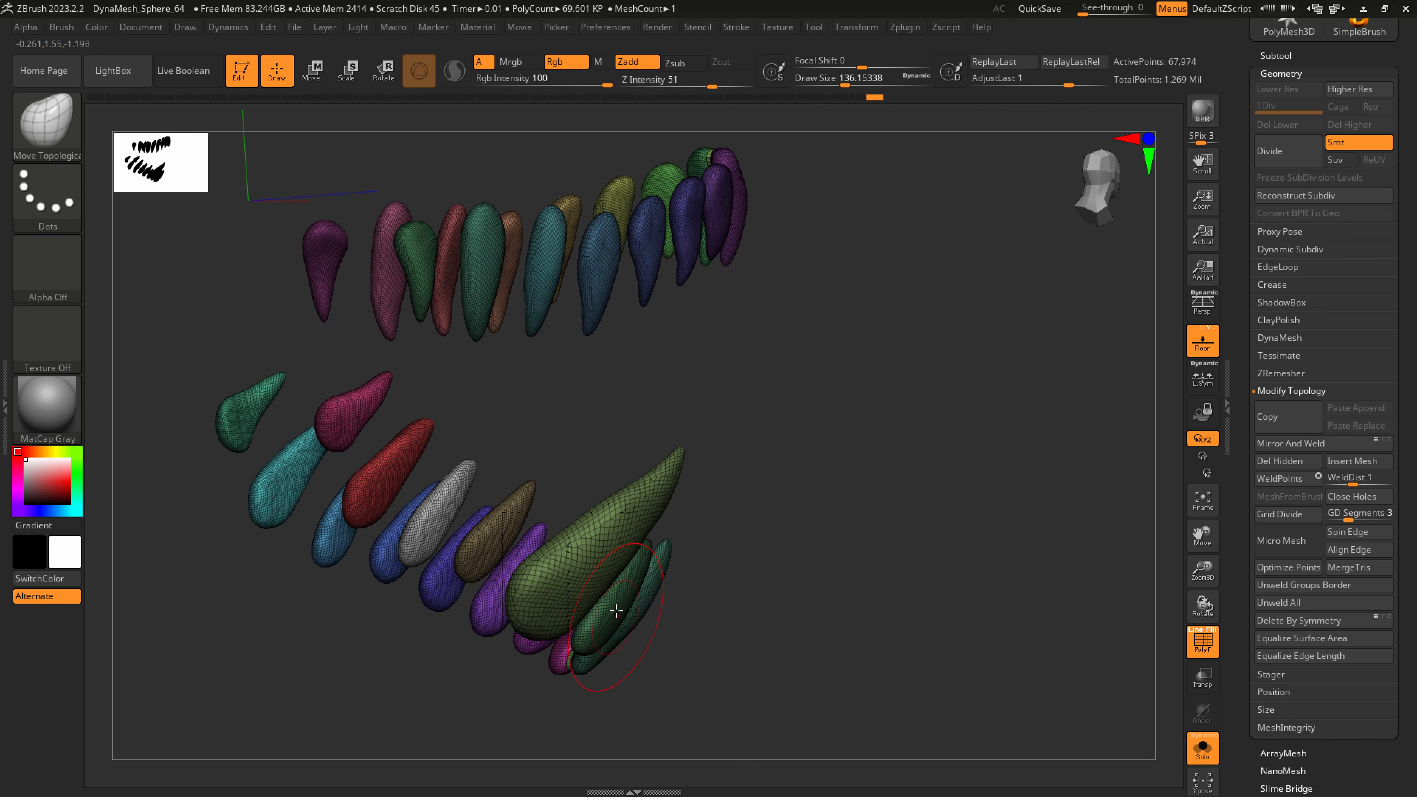
key("shift")
mouse_move(637, 589)
right_mouse_down()
mouse_move(622, 578)
mouse_move(649, 627)
mouse_move(620, 550)
right_mouse_up()
key("shift")
left_click_drag(590, 437, 588, 493, "shift")
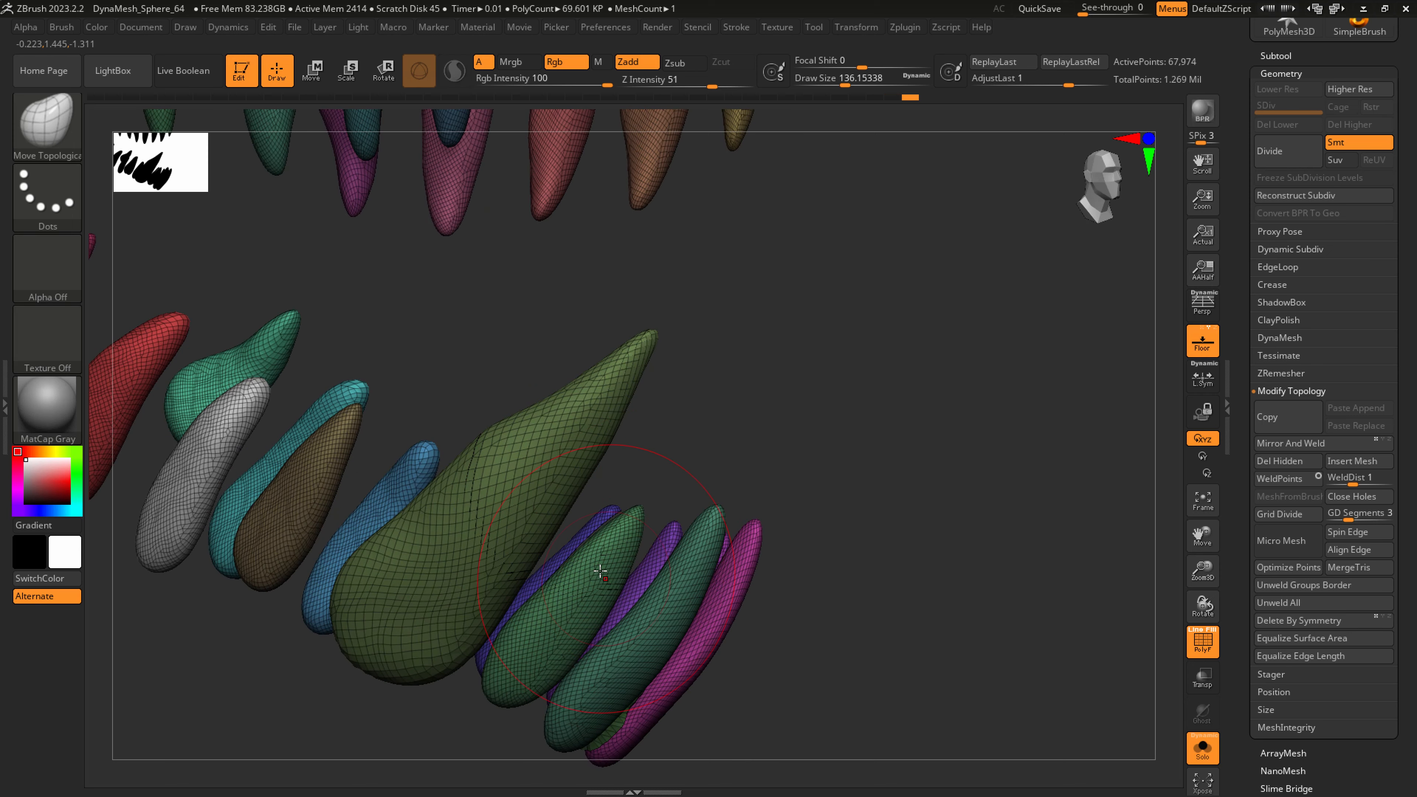
Adjust the placement and lean of the front lower teeth with Move Topological, using draw sizes of about 351, 101 and 262
mouse_move(602, 571)
left_mouse_down()
mouse_move(592, 613)
mouse_move(684, 599)
left_mouse_up()
key("s")
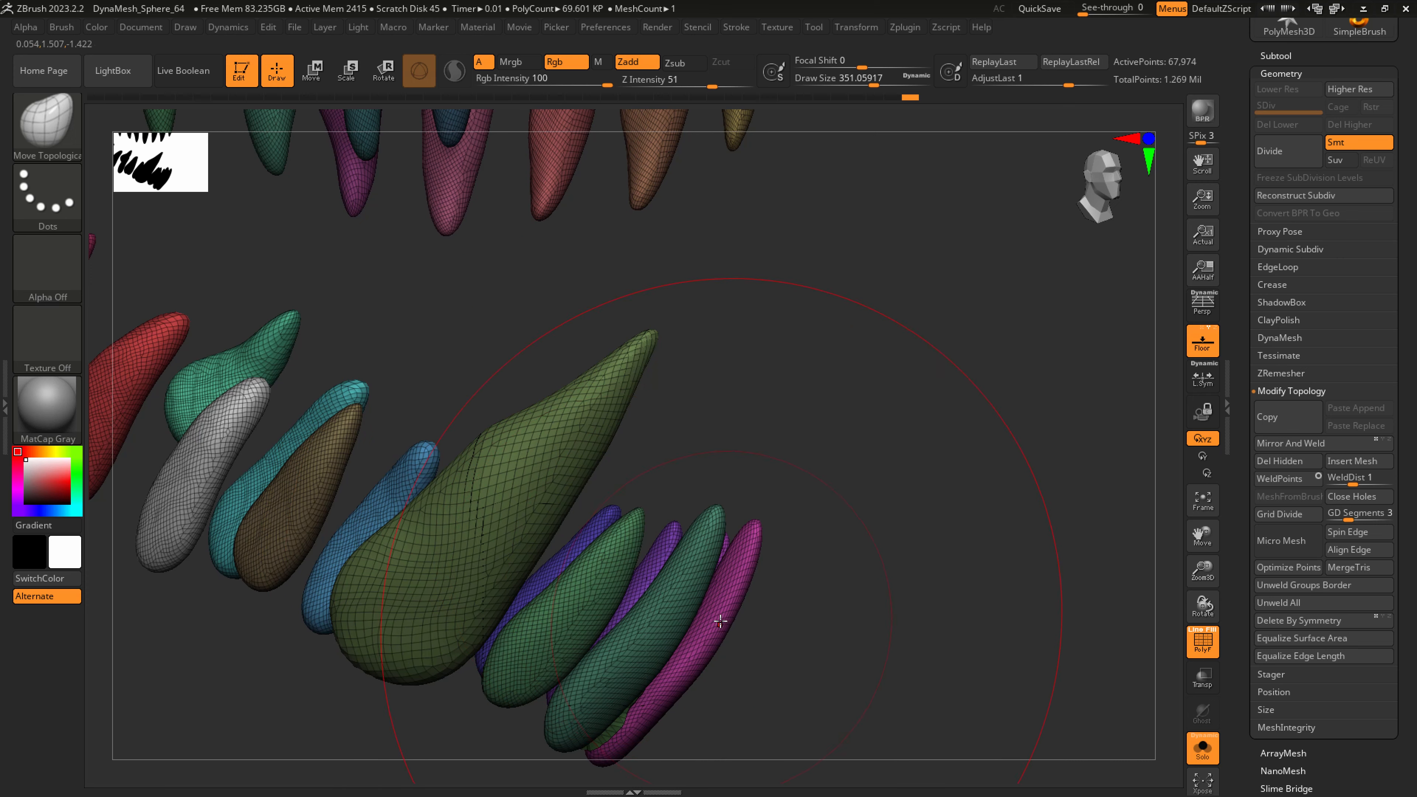
mouse_move(674, 594)
left_mouse_down()
mouse_move(628, 586)
mouse_move(654, 592)
left_mouse_up()
key("s")
left_click_drag(604, 687, 584, 688)
left_click_drag(825, 683, 658, 693)
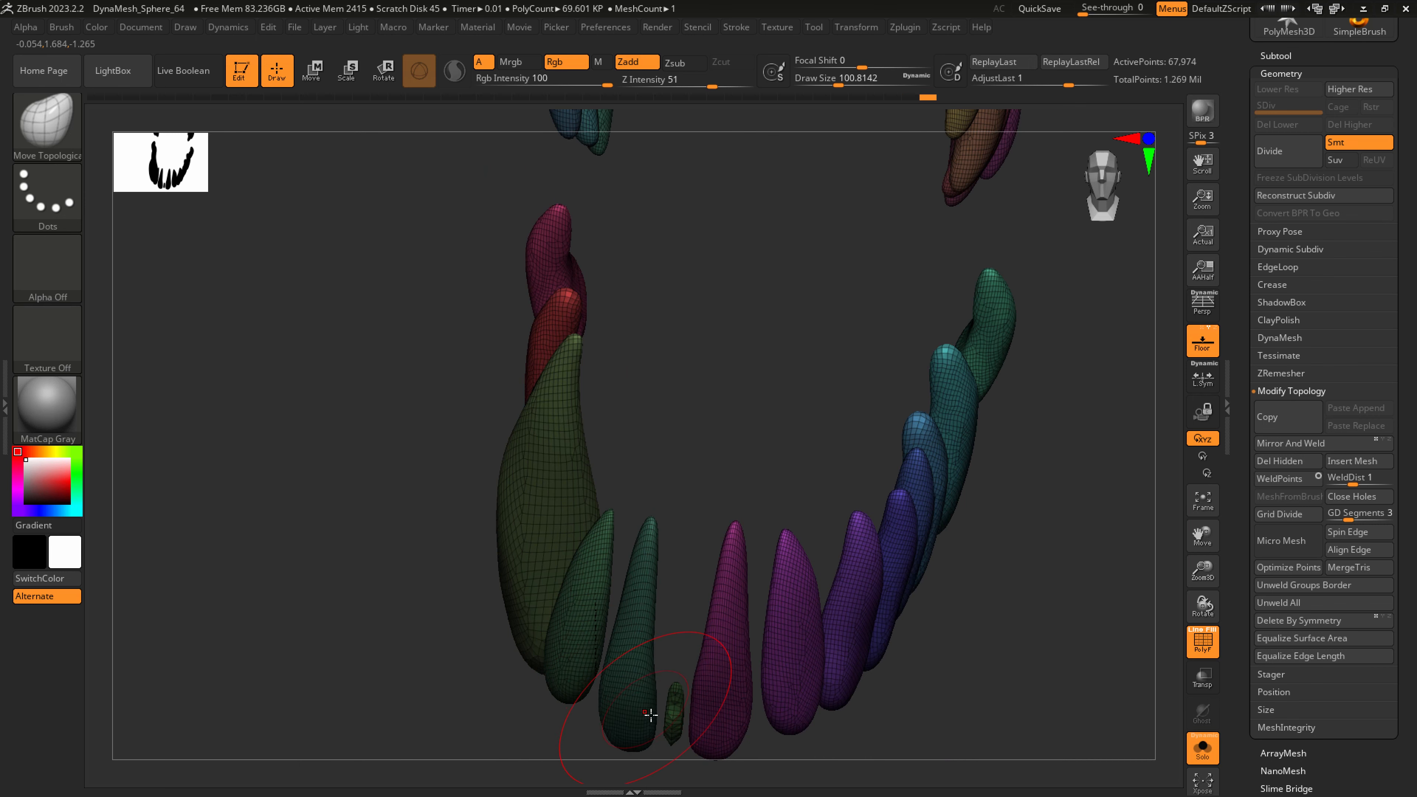
right_click_drag(645, 708, 649, 684)
key("s")
mouse_move(659, 635)
left_mouse_down()
mouse_move(682, 632)
mouse_move(704, 577)
left_mouse_up()
right_click_drag(718, 591, 753, 576)
left_click_drag(768, 579, 767, 589)
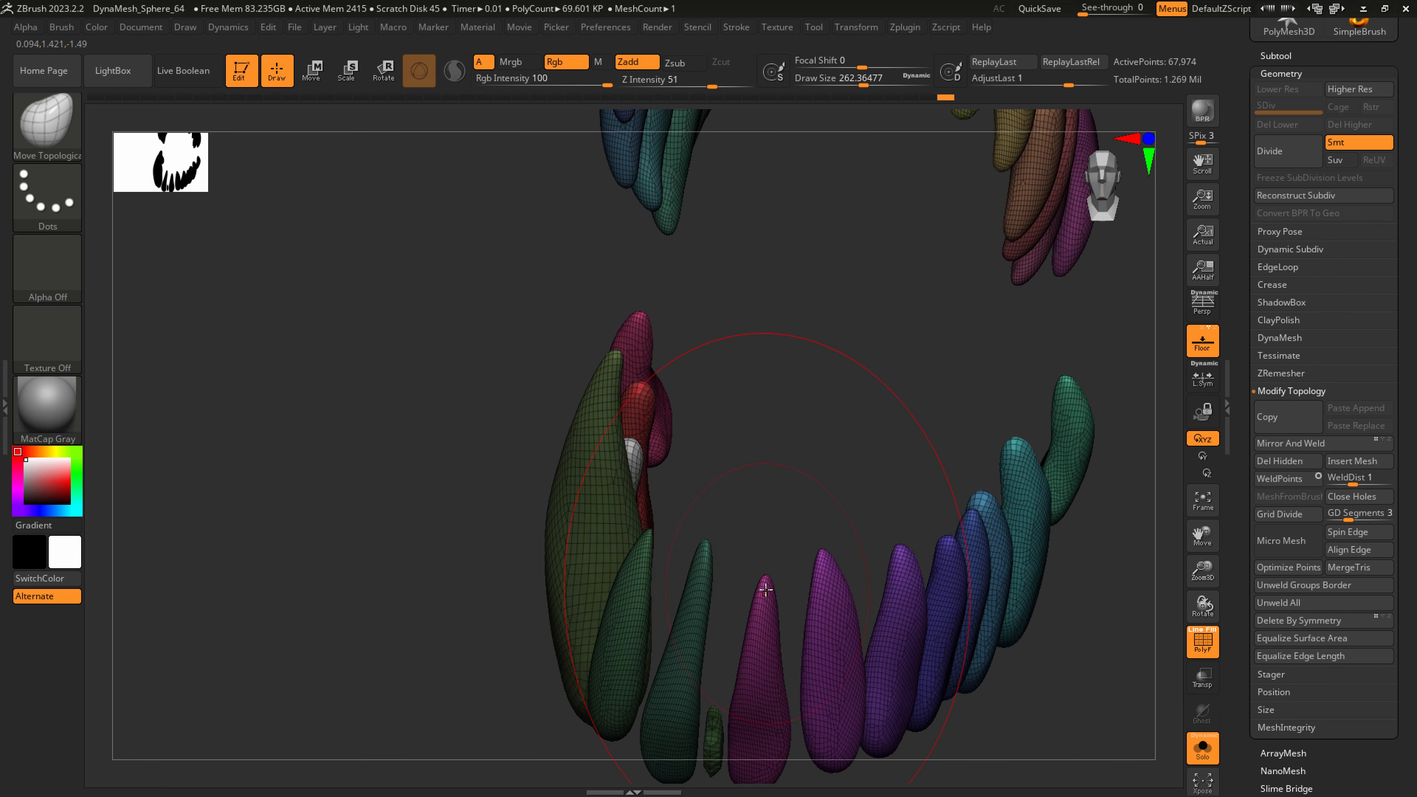
Isolate the tiny stray tooth between the two front lower teeth, reverse the visibility and delete that tooth with Del Hidden
left_click(711, 745, "ctrl+shift")
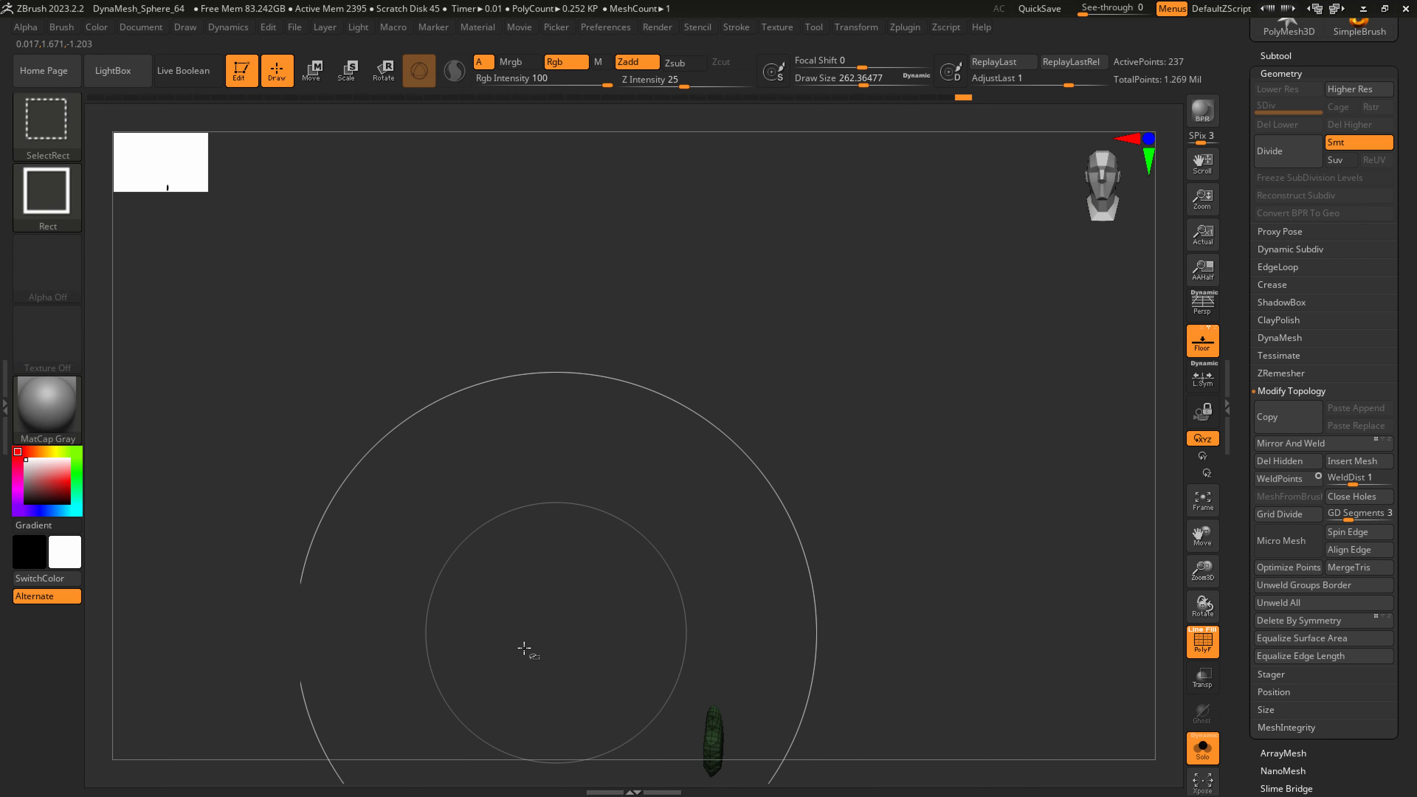
left_click(597, 572, "ctrl+shift")
left_click(1276, 466)
right_click_drag(857, 538, 778, 471, "alt")
mouse_move(859, 522)
right_mouse_down()
mouse_move(808, 525)
mouse_move(848, 513)
right_mouse_up()
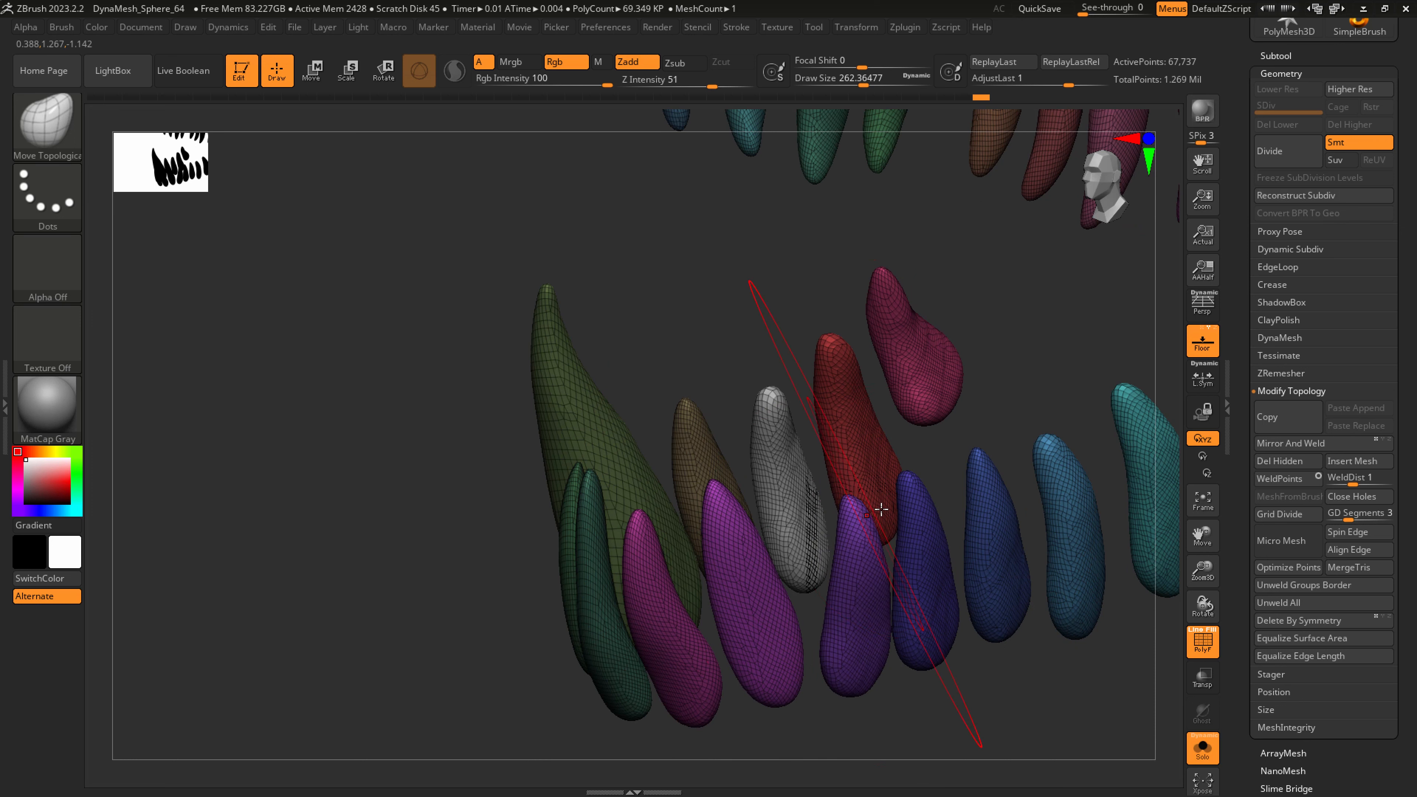
Reshape and smooth the side lower teeth, including the red tooth's tip, with Move Topological at draw sizes of about 101 and 37
key("s")
left_click_drag(926, 504, 905, 504)
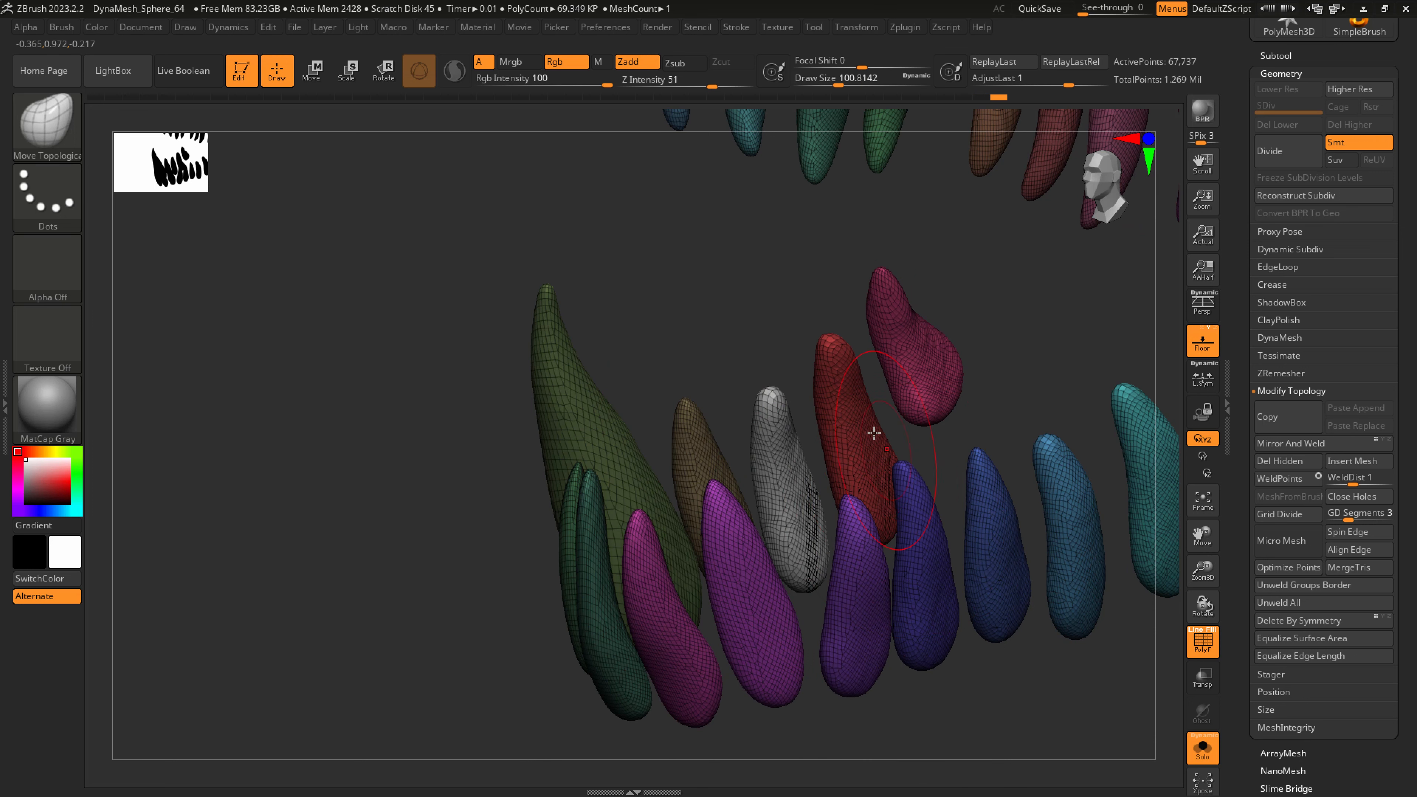
key("shift")
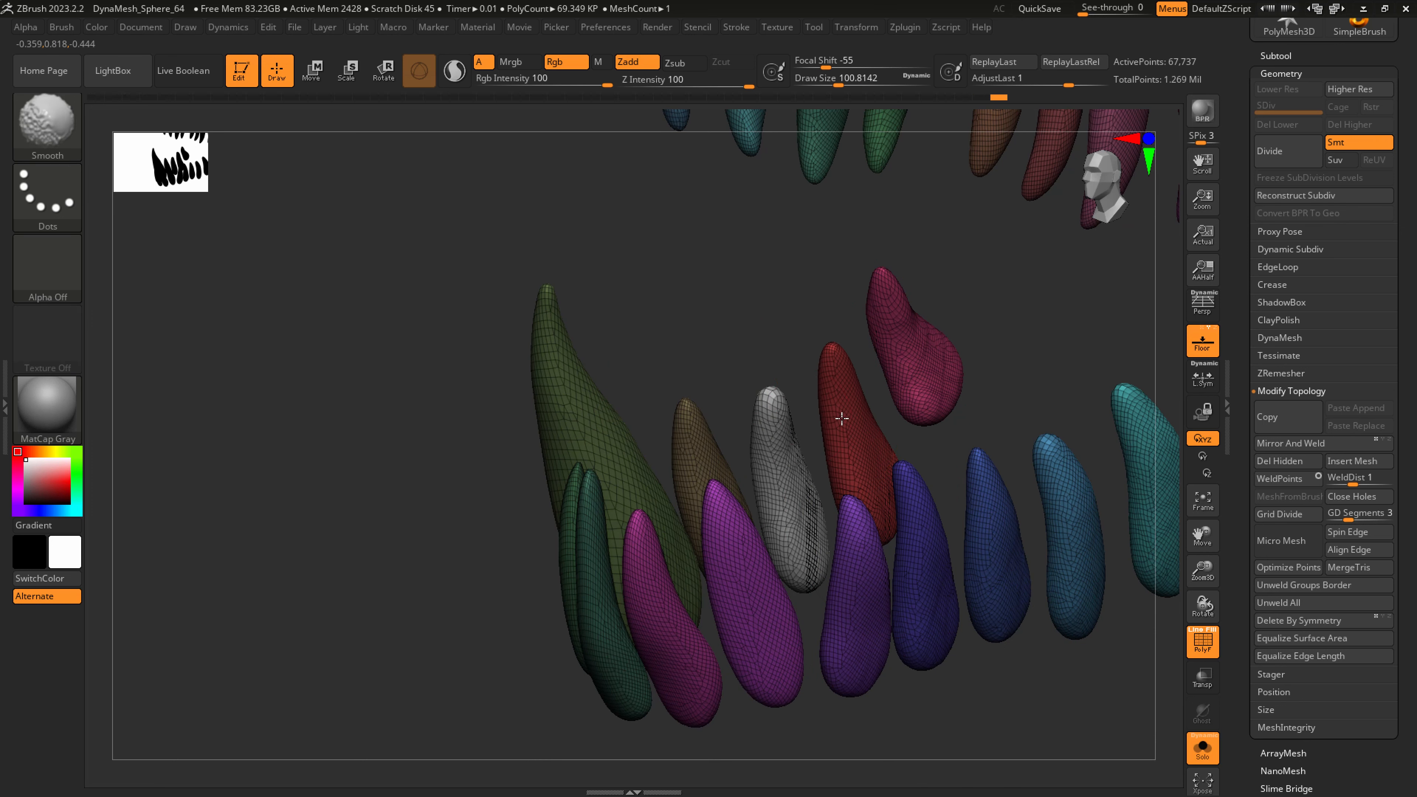
right_click_drag(842, 418, 809, 391)
type("s37")
key("Return")
right_click_drag(803, 403, 891, 488)
mouse_move(879, 506)
left_mouse_down("shift")
mouse_move(887, 552)
mouse_move(895, 525)
mouse_move(949, 585)
mouse_move(965, 643)
left_mouse_up("shift")
mouse_move(926, 638)
right_mouse_down()
mouse_move(939, 557)
mouse_move(926, 554)
right_mouse_up()
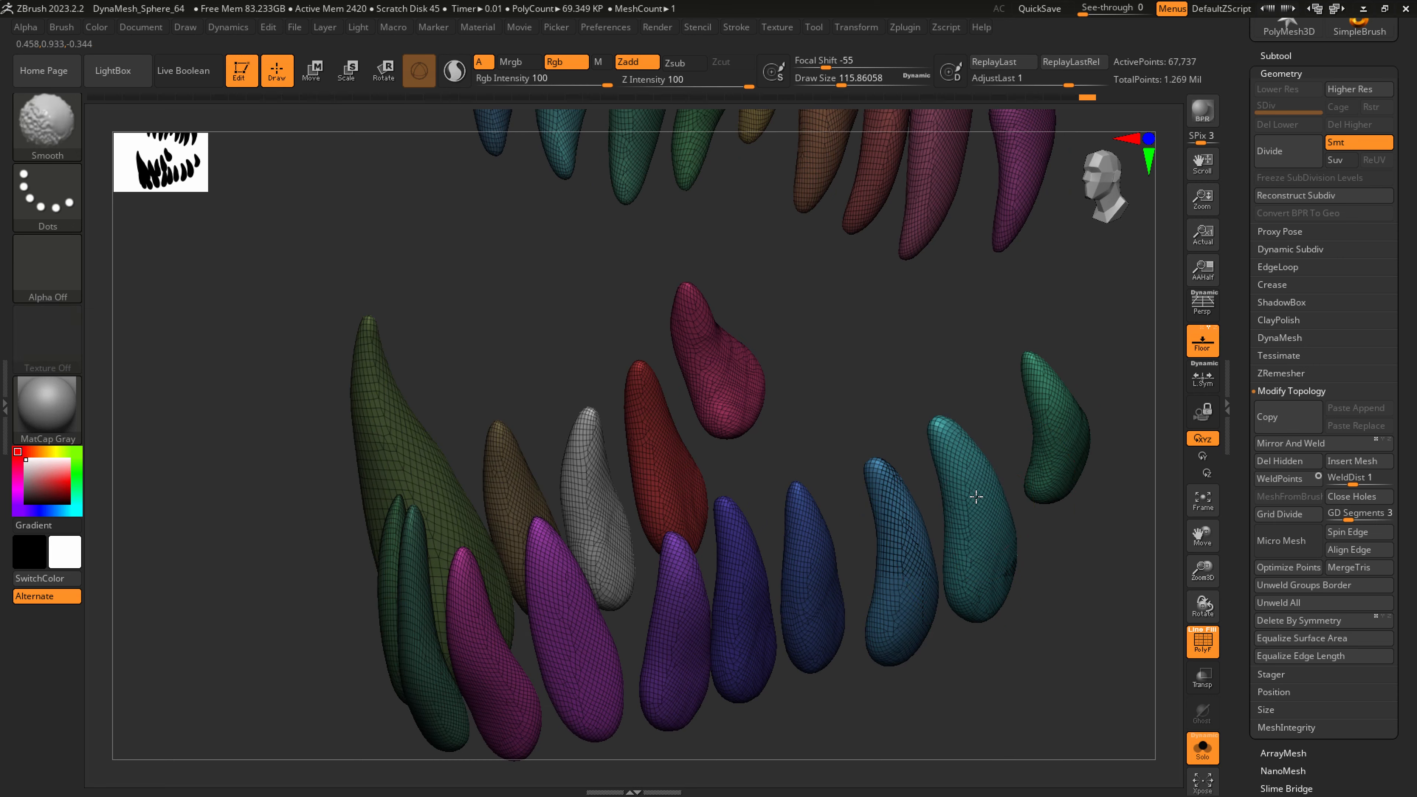
Push the root of the tan upper side tooth up and back with Move Topological at a draw size of about 116
right_click_drag(971, 497, 840, 418)
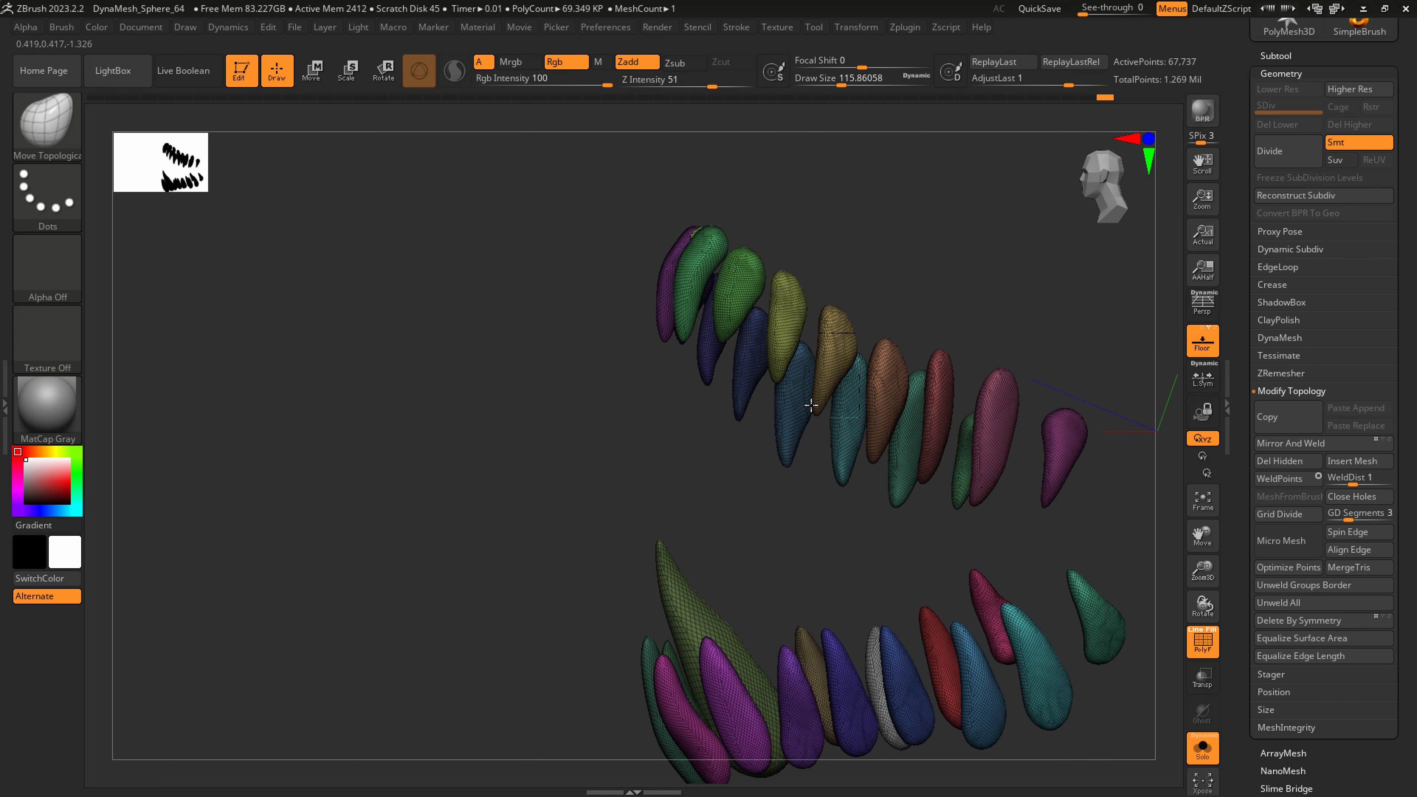
left_click_drag(837, 346, 860, 309)
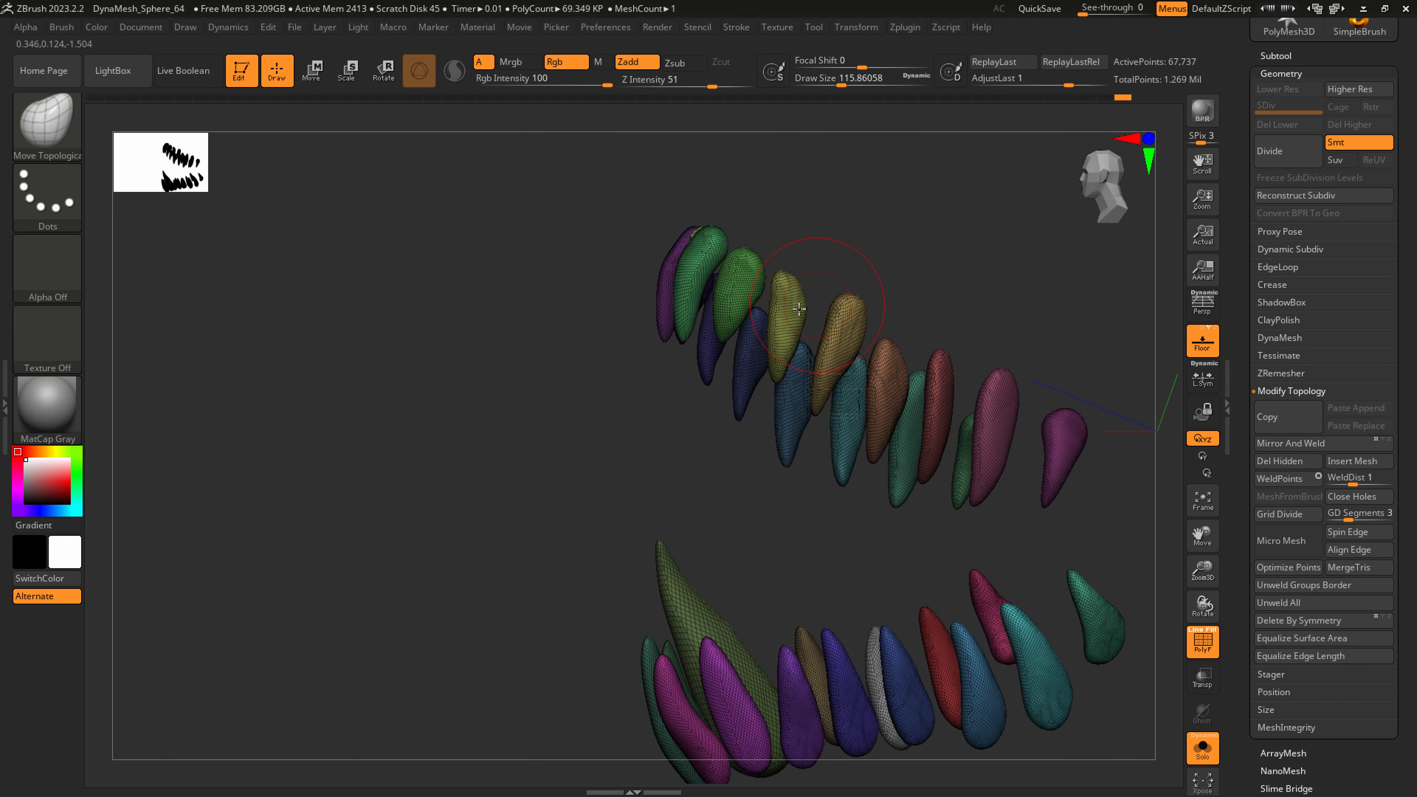
right_click_drag(820, 302, 968, 465, "ctrl")
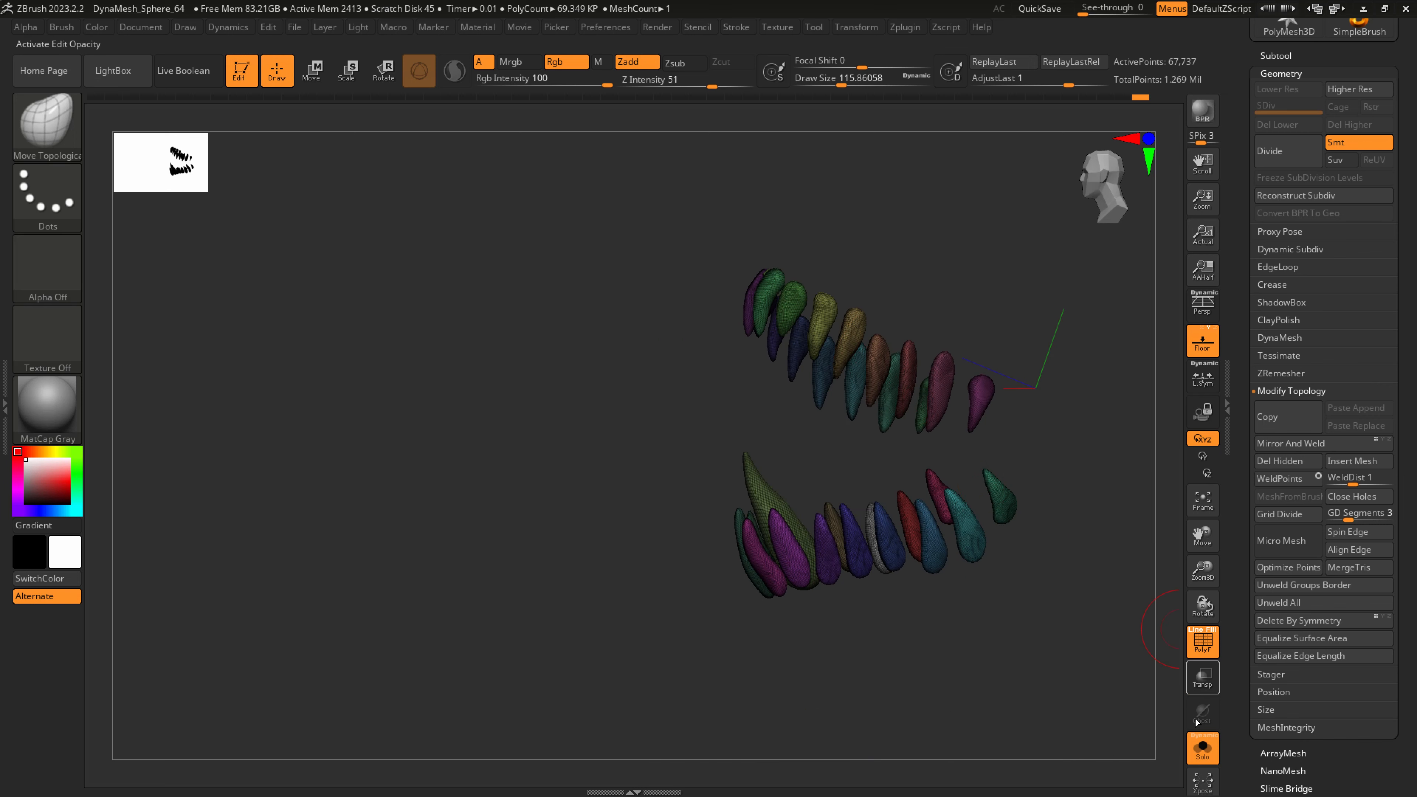
Show the whole dinosaur again, shift the enlarged lower tooth backward with a draw size of about 245, and hide the polyframe
left_click(1202, 748)
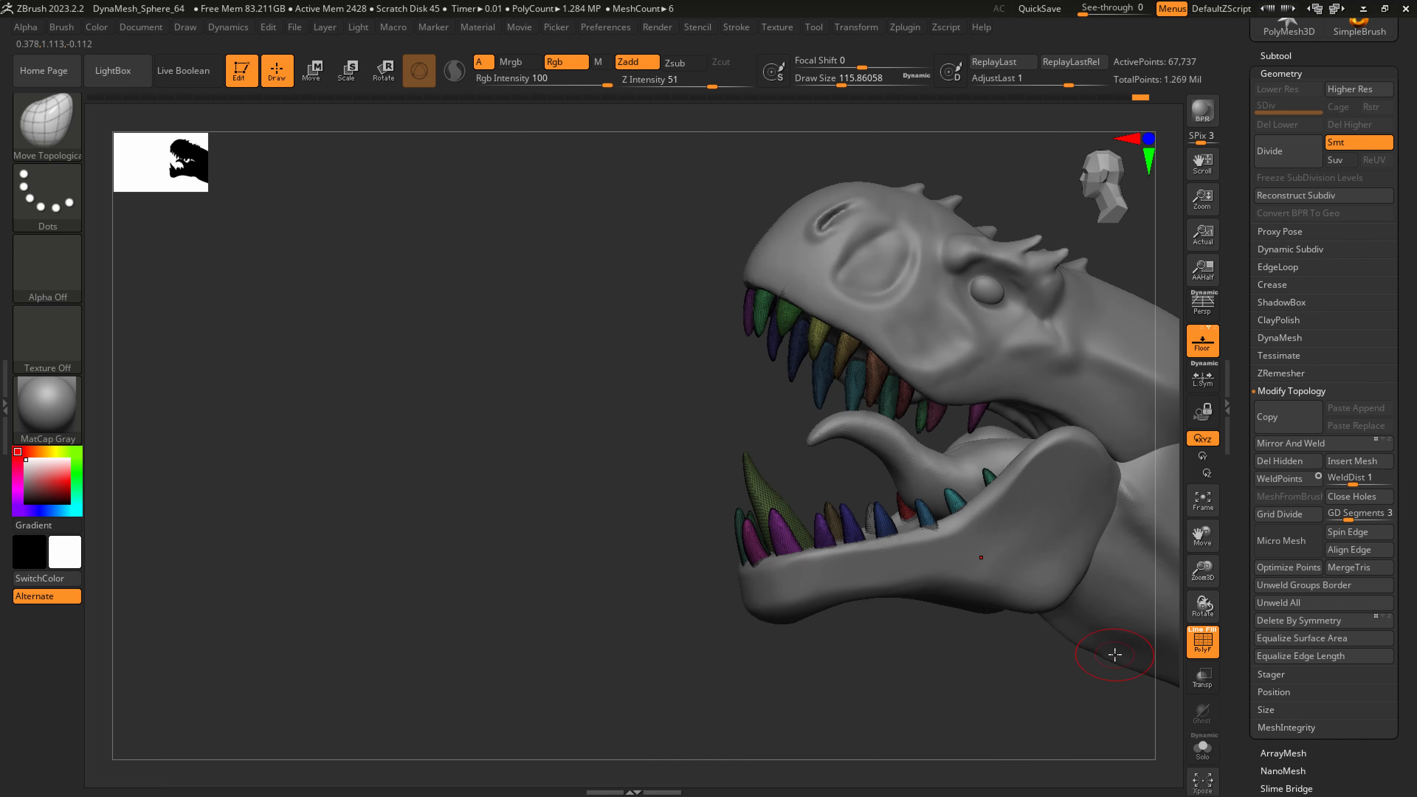
key("s")
left_click_drag(773, 459, 751, 455)
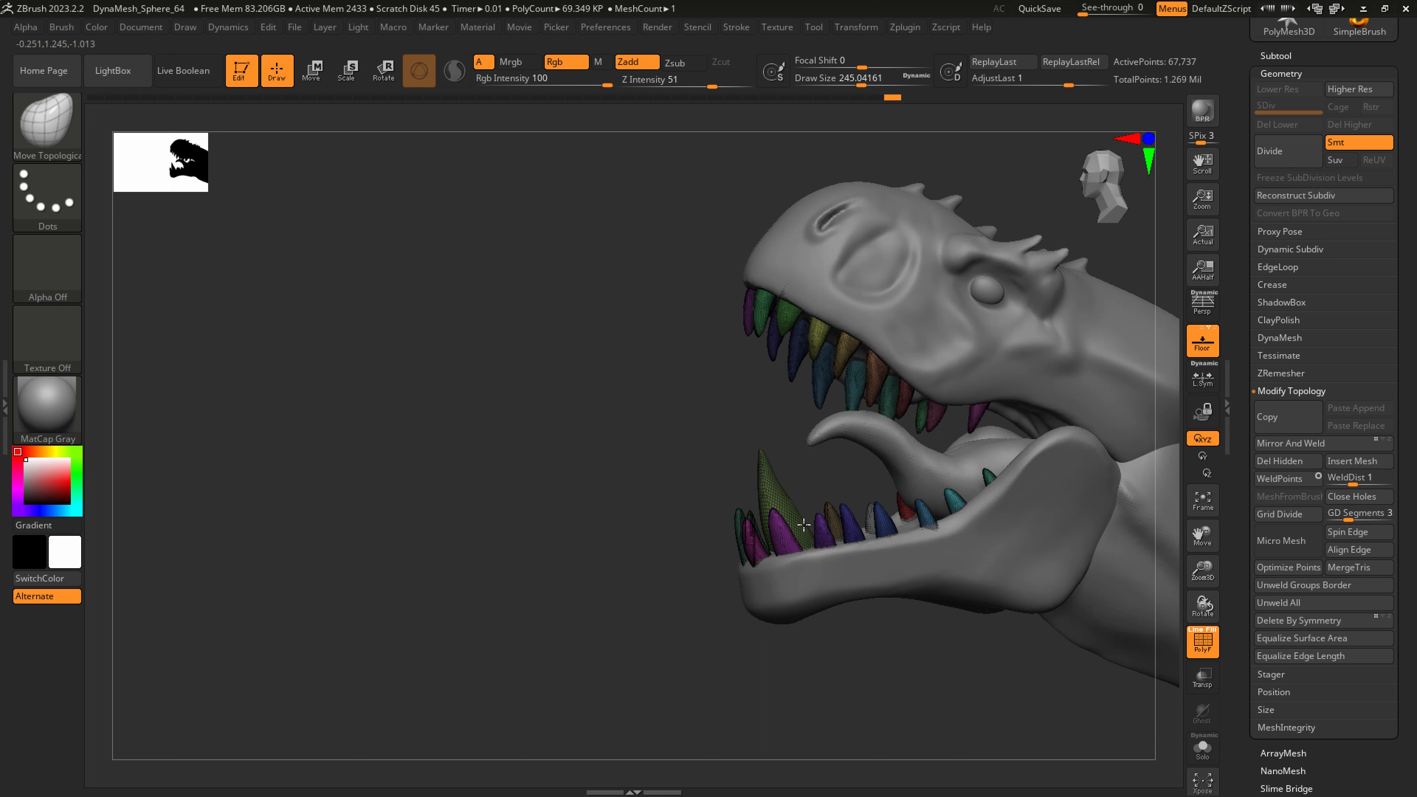
mouse_move(803, 525)
right_mouse_down()
mouse_move(831, 534)
mouse_move(806, 551)
right_mouse_up()
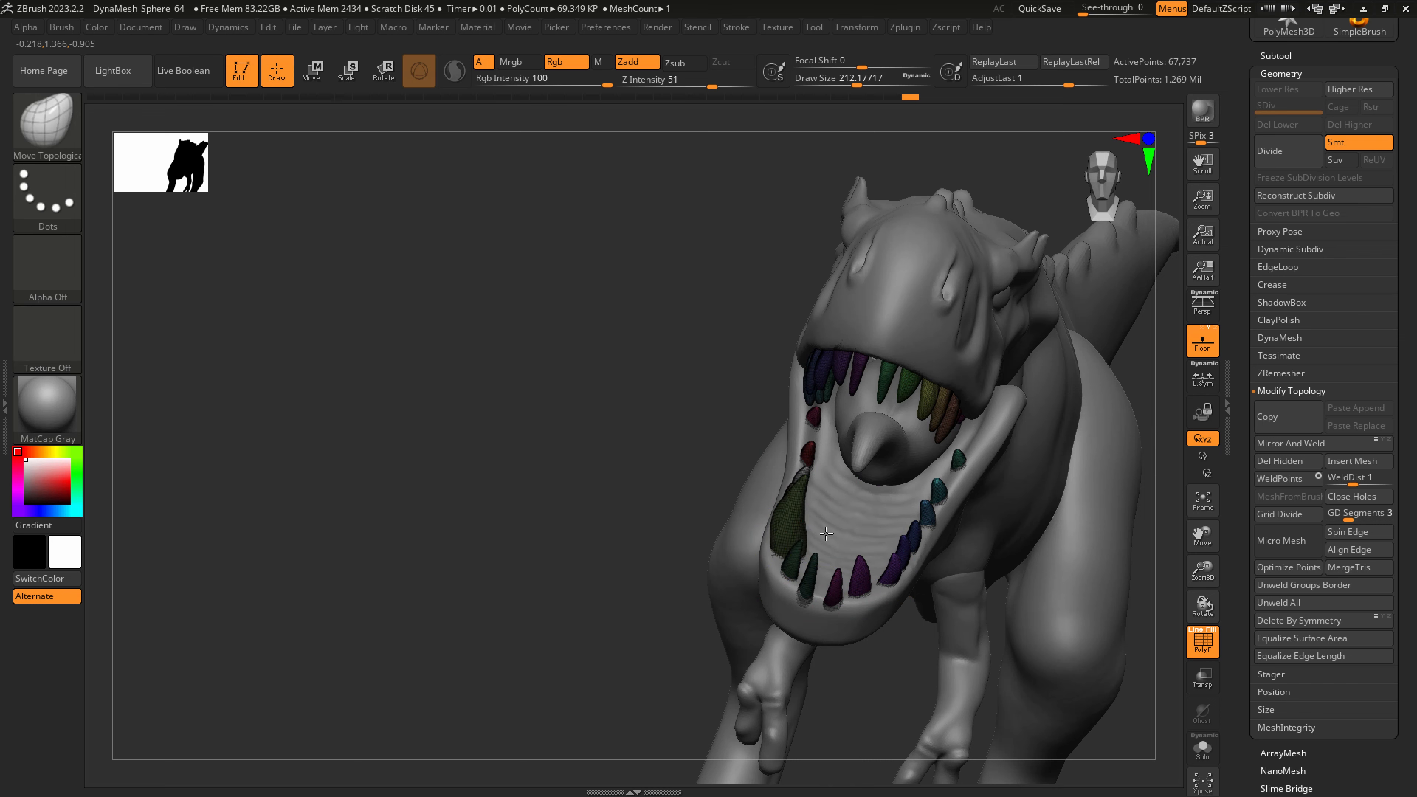
mouse_move(813, 559)
right_mouse_down("shift")
mouse_move(809, 462)
mouse_move(829, 420)
mouse_move(742, 441)
right_mouse_up("shift")
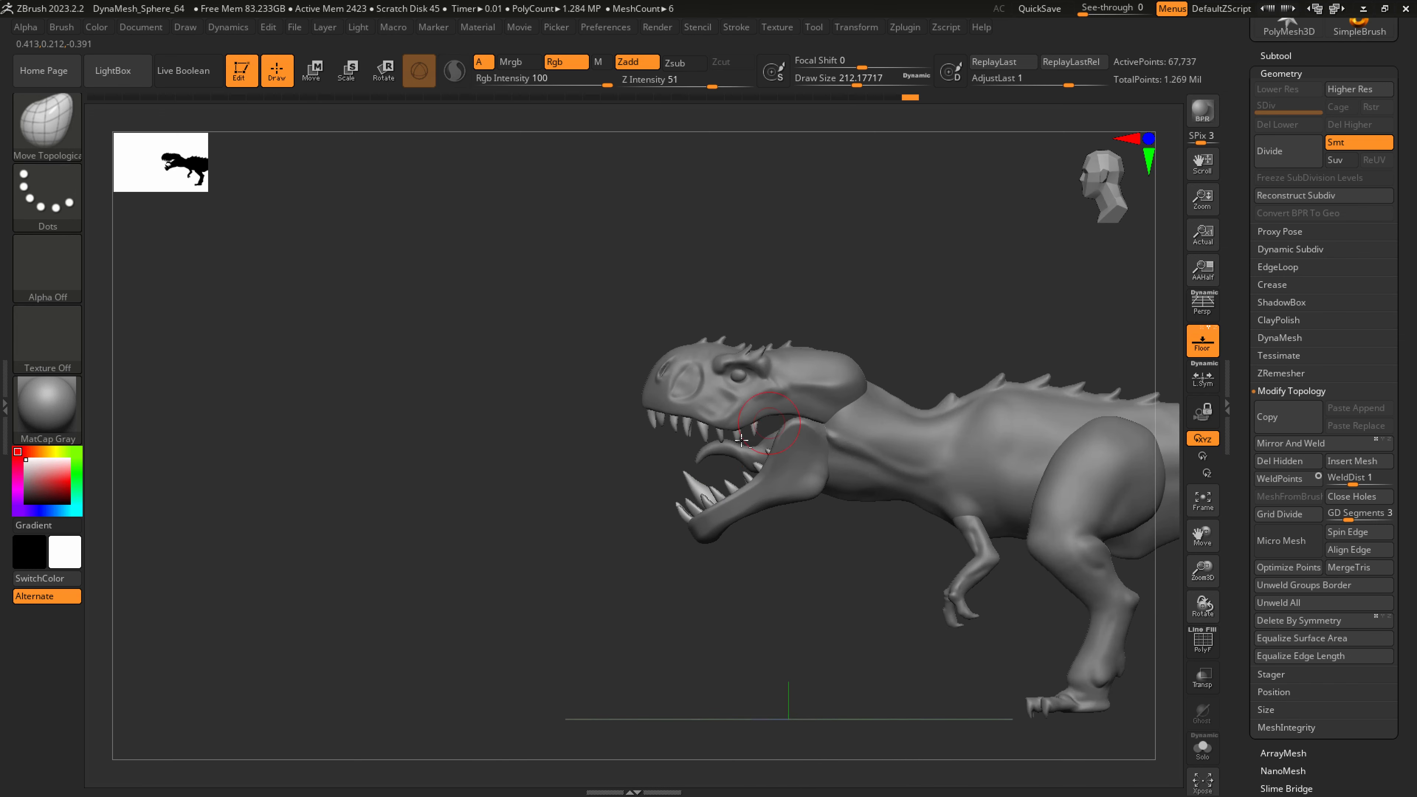
Bend the enlarged and front lower teeth backward with the SnakeHook brush at a draw size of about 128 and smooth the large tooth
key("b")
key("s")
key("h")
mouse_move(663, 399)
right_mouse_down("ctrl")
mouse_move(663, 418)
mouse_move(658, 404)
right_mouse_up("ctrl")
key("s")
mouse_move(614, 405)
left_mouse_down()
mouse_move(668, 399)
mouse_move(683, 430)
mouse_move(650, 416)
left_mouse_up()
key("s")
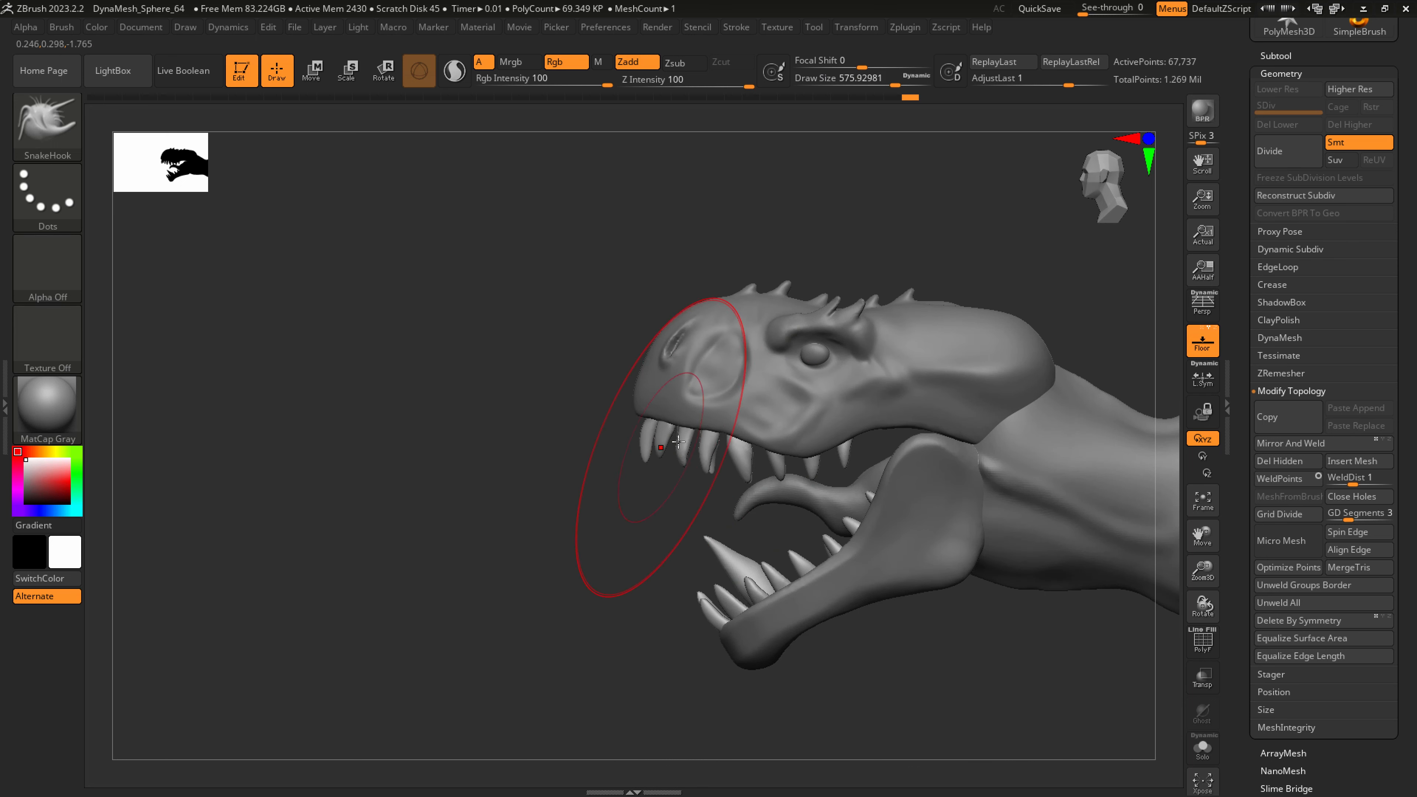
key("s")
mouse_move(758, 544)
left_mouse_down()
mouse_move(727, 544)
mouse_move(744, 549)
left_mouse_up()
key("s")
key("s")
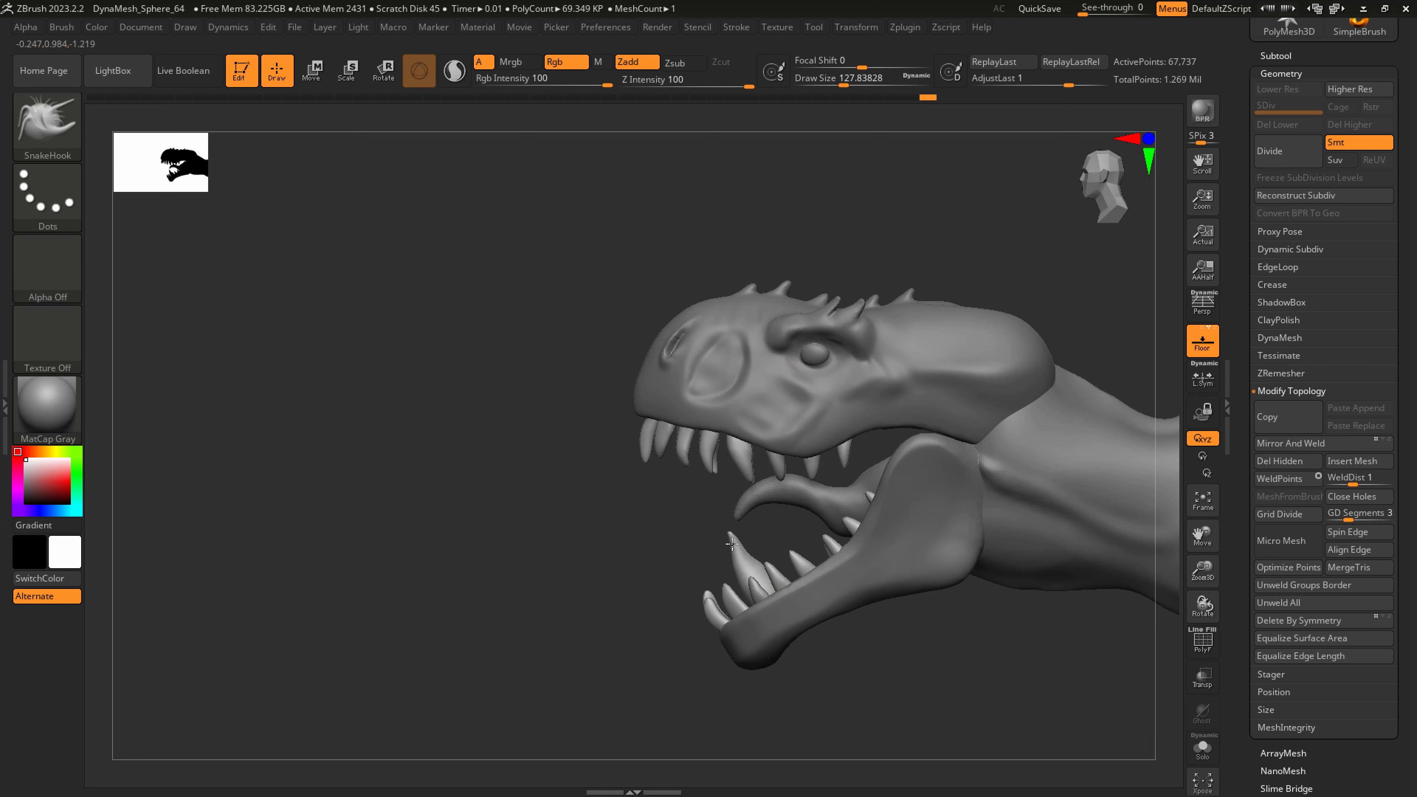
left_click_drag(731, 544, 735, 550, "shift")
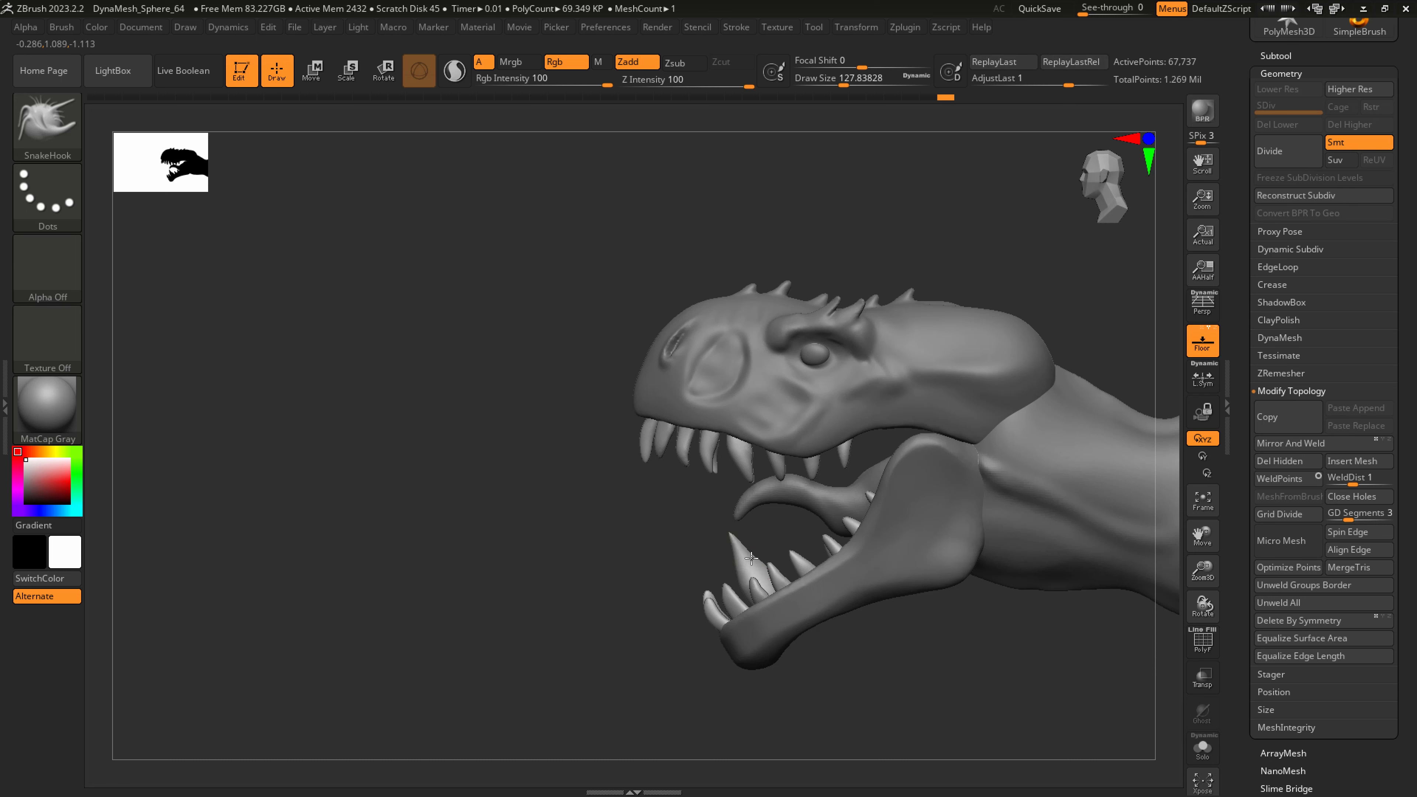
right_click_drag(746, 555, 819, 579)
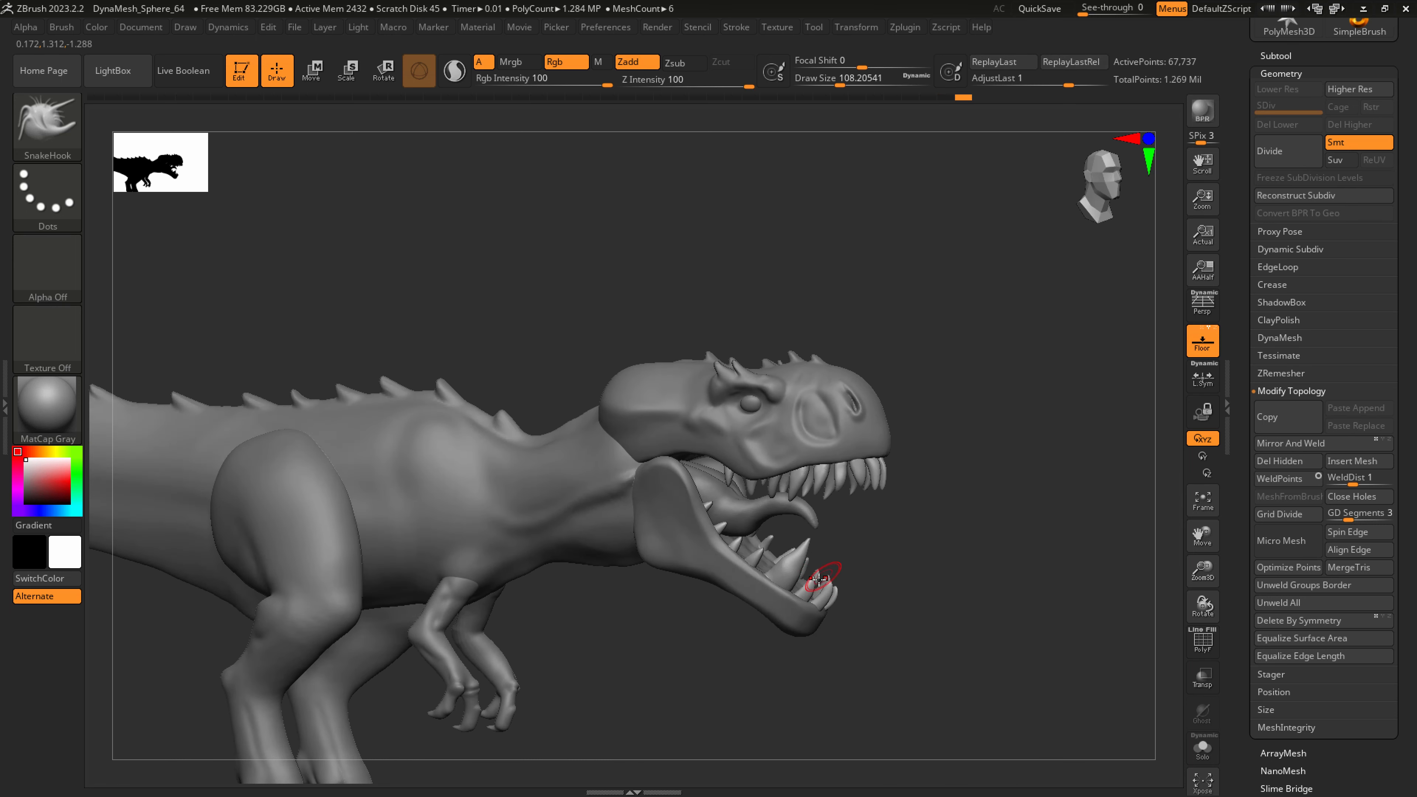
key("shift")
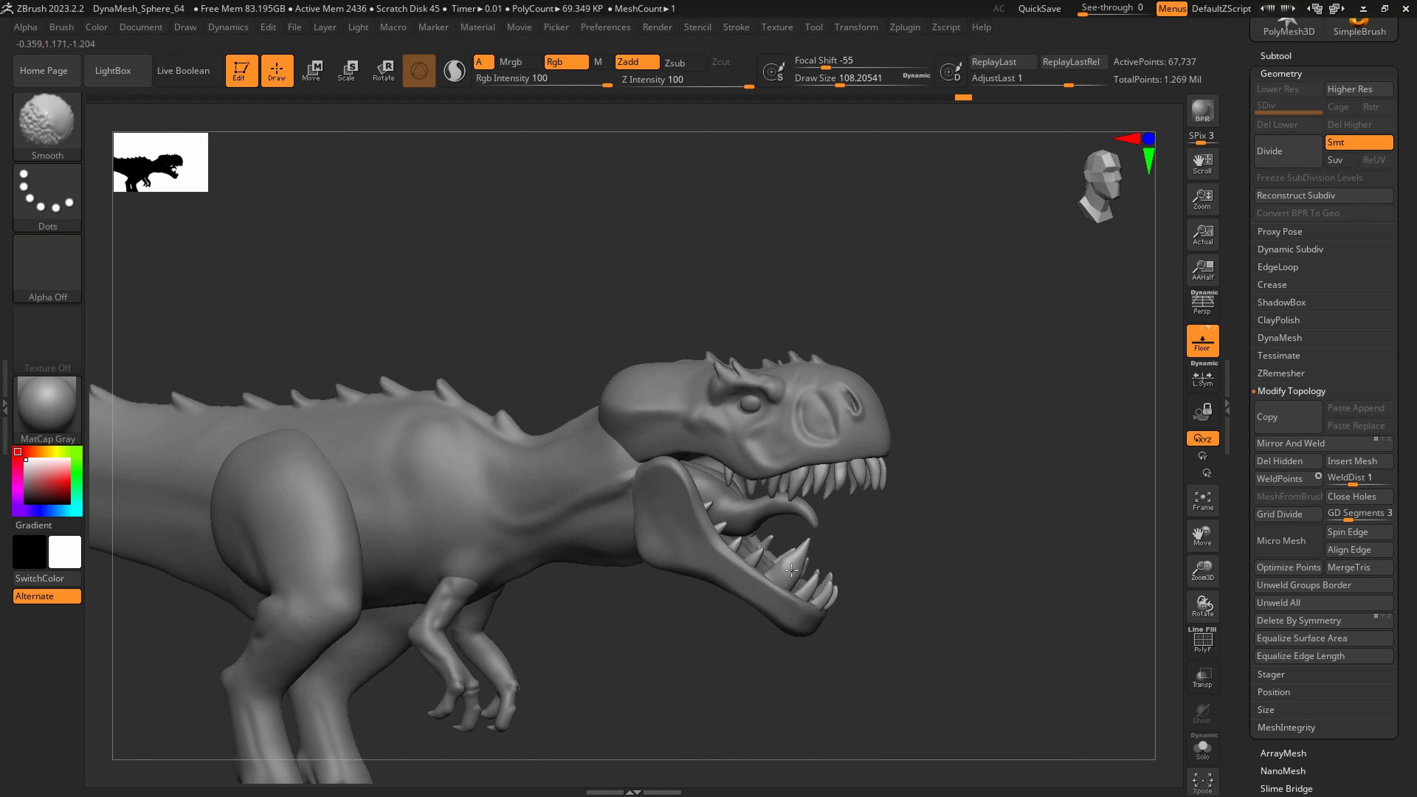
mouse_move(831, 538)
right_mouse_down()
mouse_move(873, 538)
mouse_move(873, 508)
mouse_move(893, 499)
mouse_move(862, 499)
right_mouse_up()
Switch to the primal_002 body subtool and mask a triangular patch on the lower jaw's rear side with MaskPen at draw size about 44
left_click(843, 492, "alt")
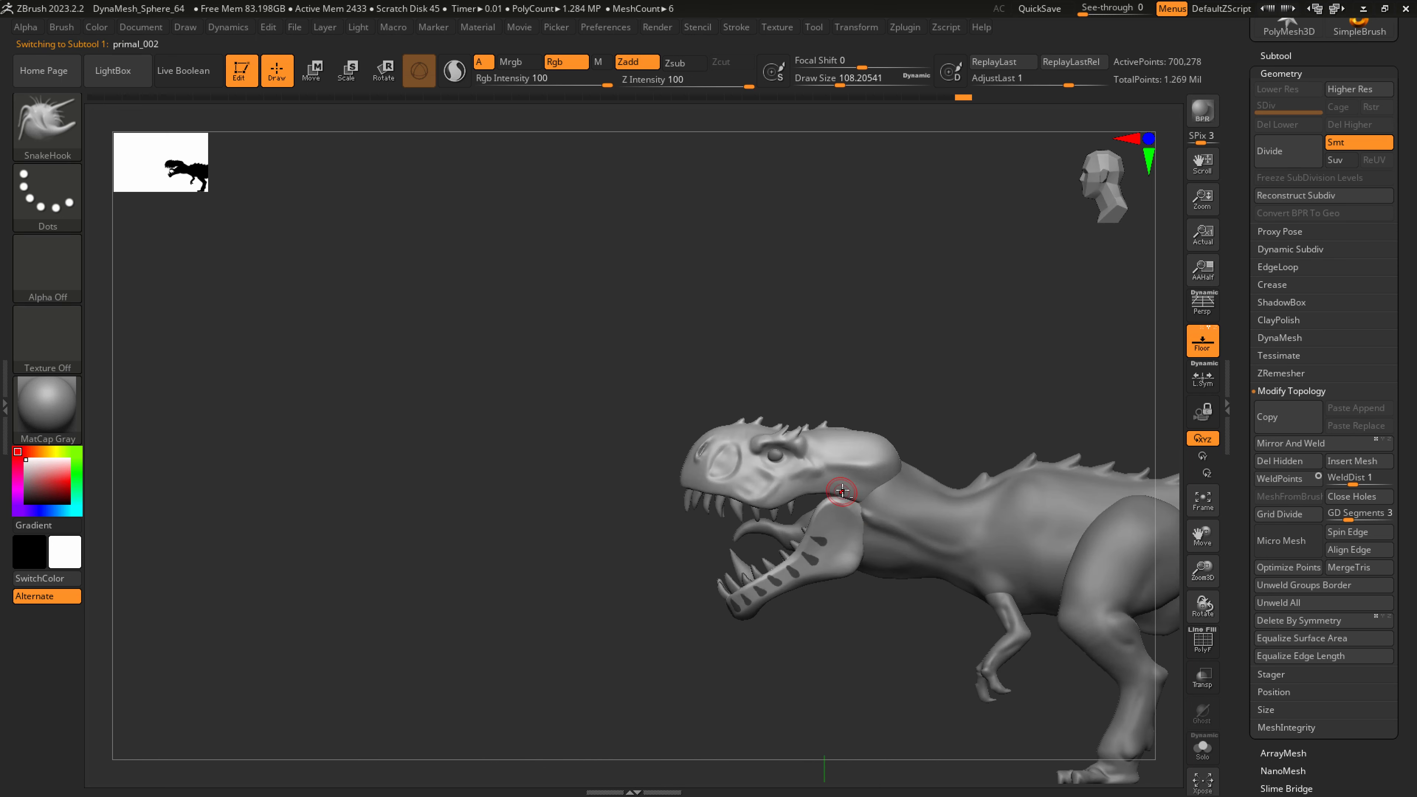
left_click_drag(819, 656, 854, 599, "ctrl")
mouse_move(855, 599)
right_mouse_down("ctrl")
mouse_move(854, 630)
mouse_move(858, 563)
mouse_move(789, 514)
mouse_move(758, 516)
right_mouse_up("ctrl")
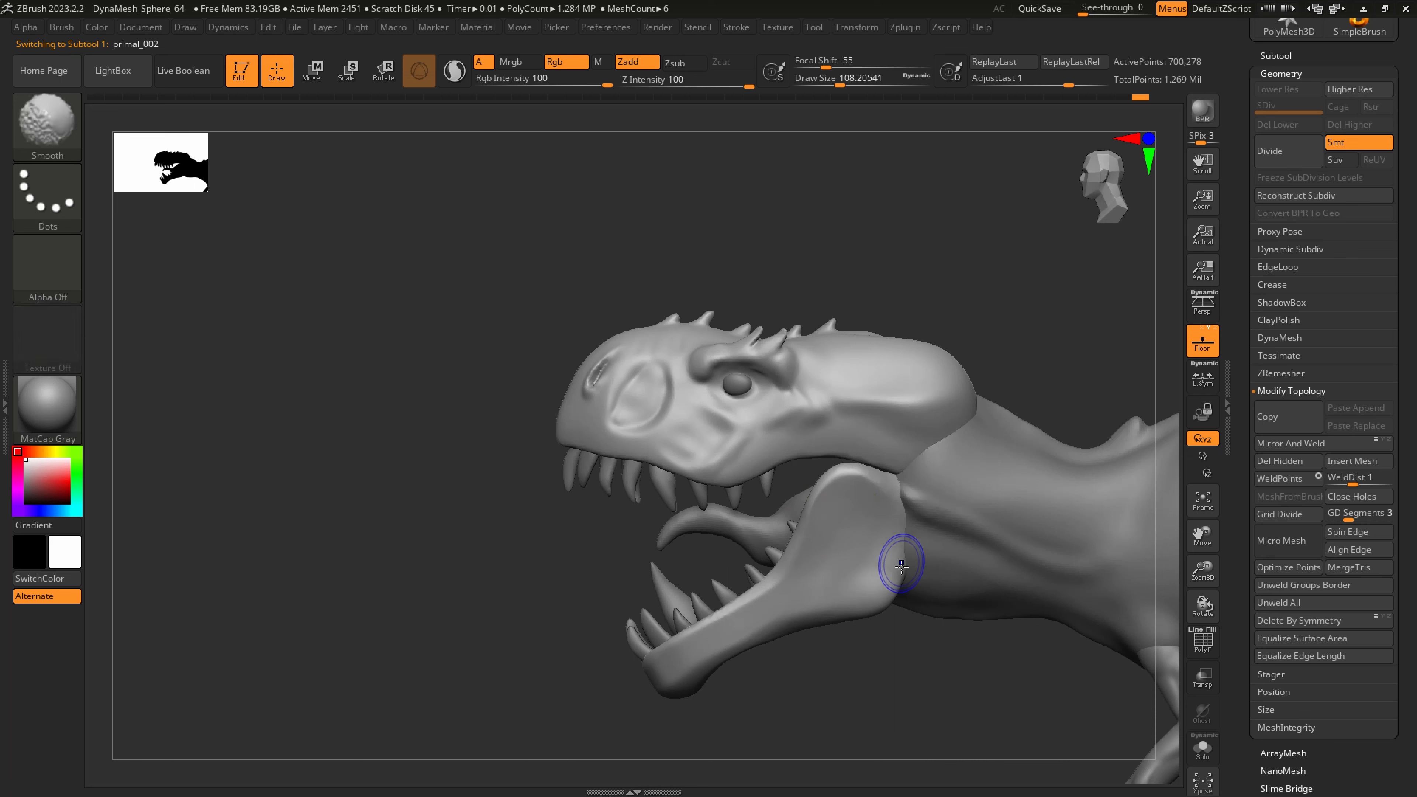
key("shift")
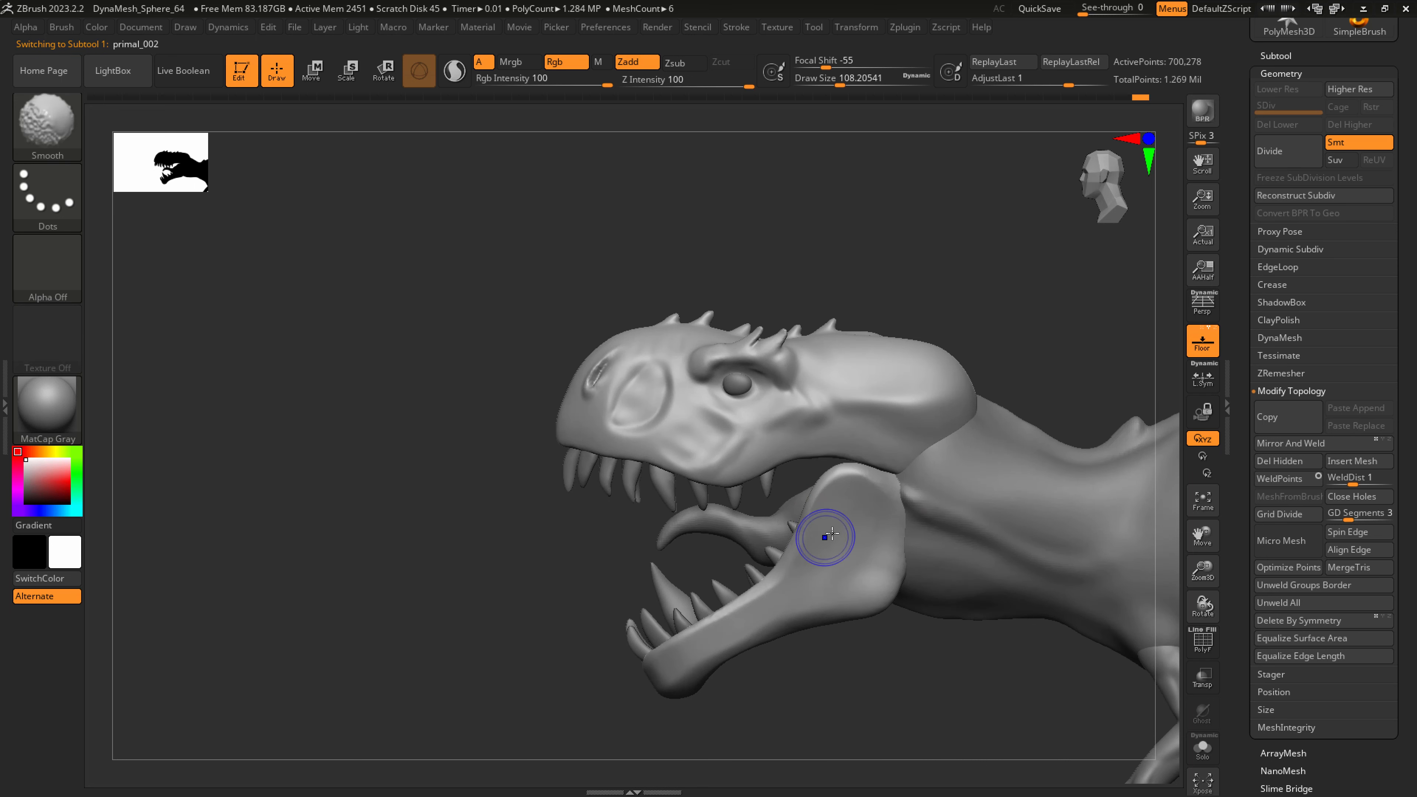
key("ctrl")
key("s")
mouse_move(839, 530)
left_mouse_down()
mouse_move(828, 524)
mouse_move(851, 536)
left_mouse_up()
key("s")
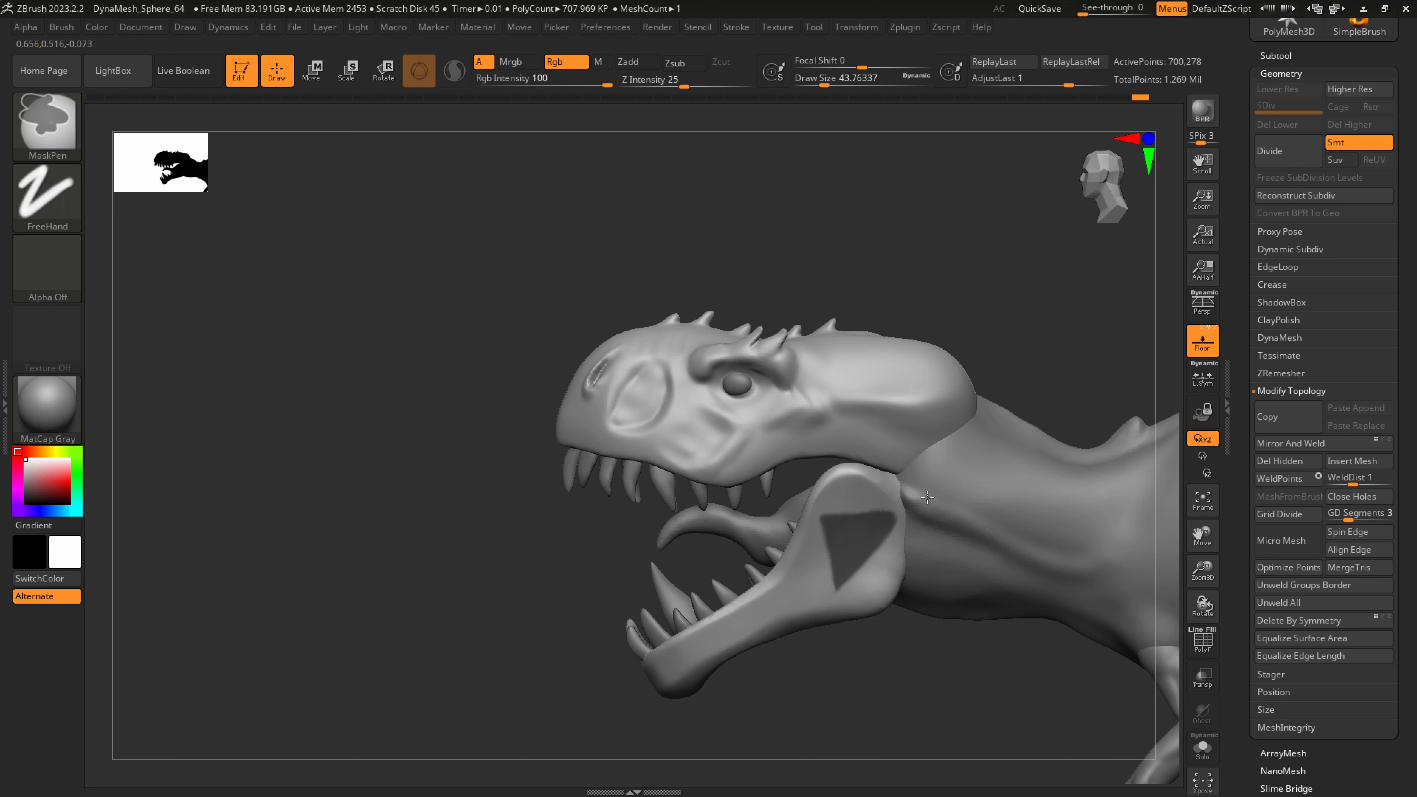
Extract the masked triangular patch on the lower jaw as a new subtool with thickness 0.00294, accept it, and clear the mask
left_click(1277, 55)
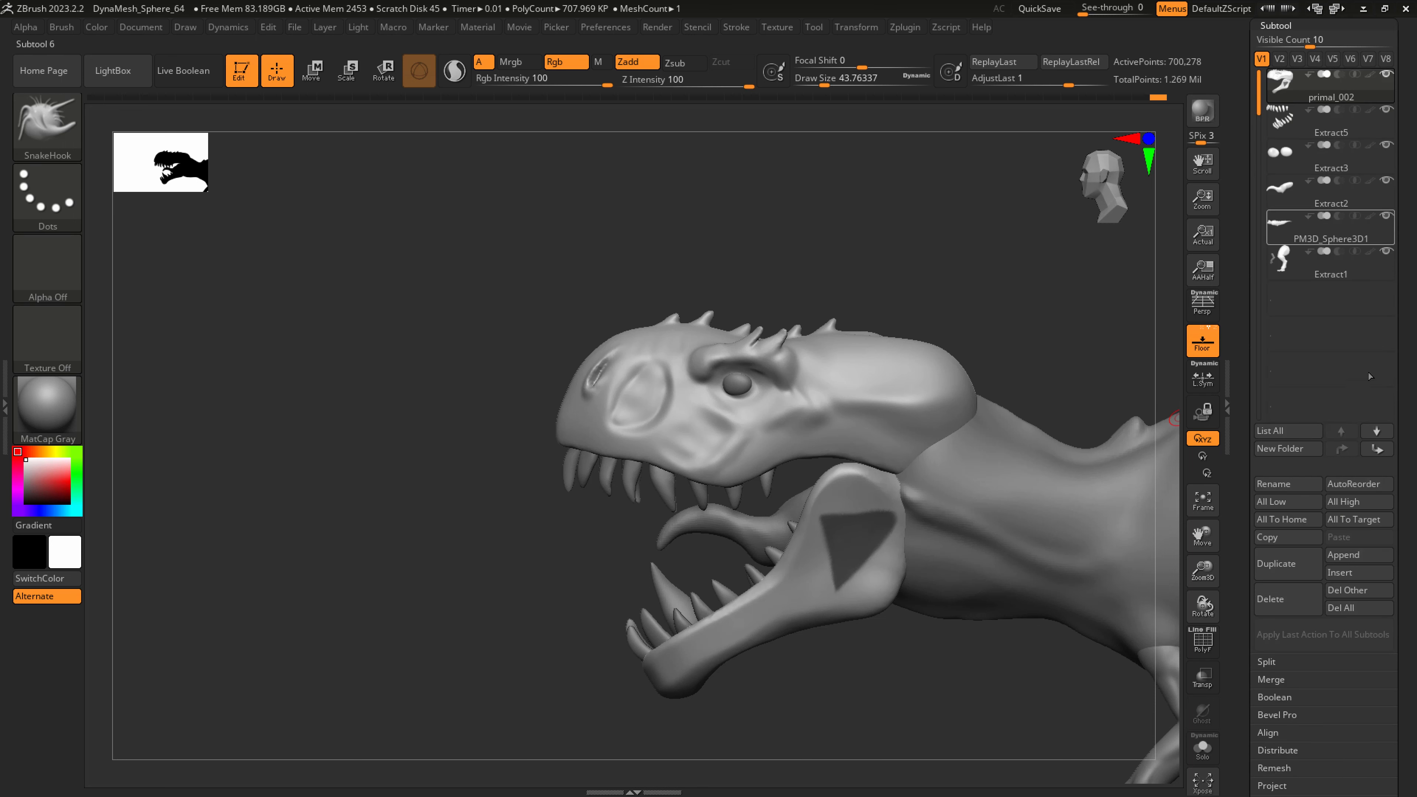
left_click(1274, 593)
left_click(1305, 614)
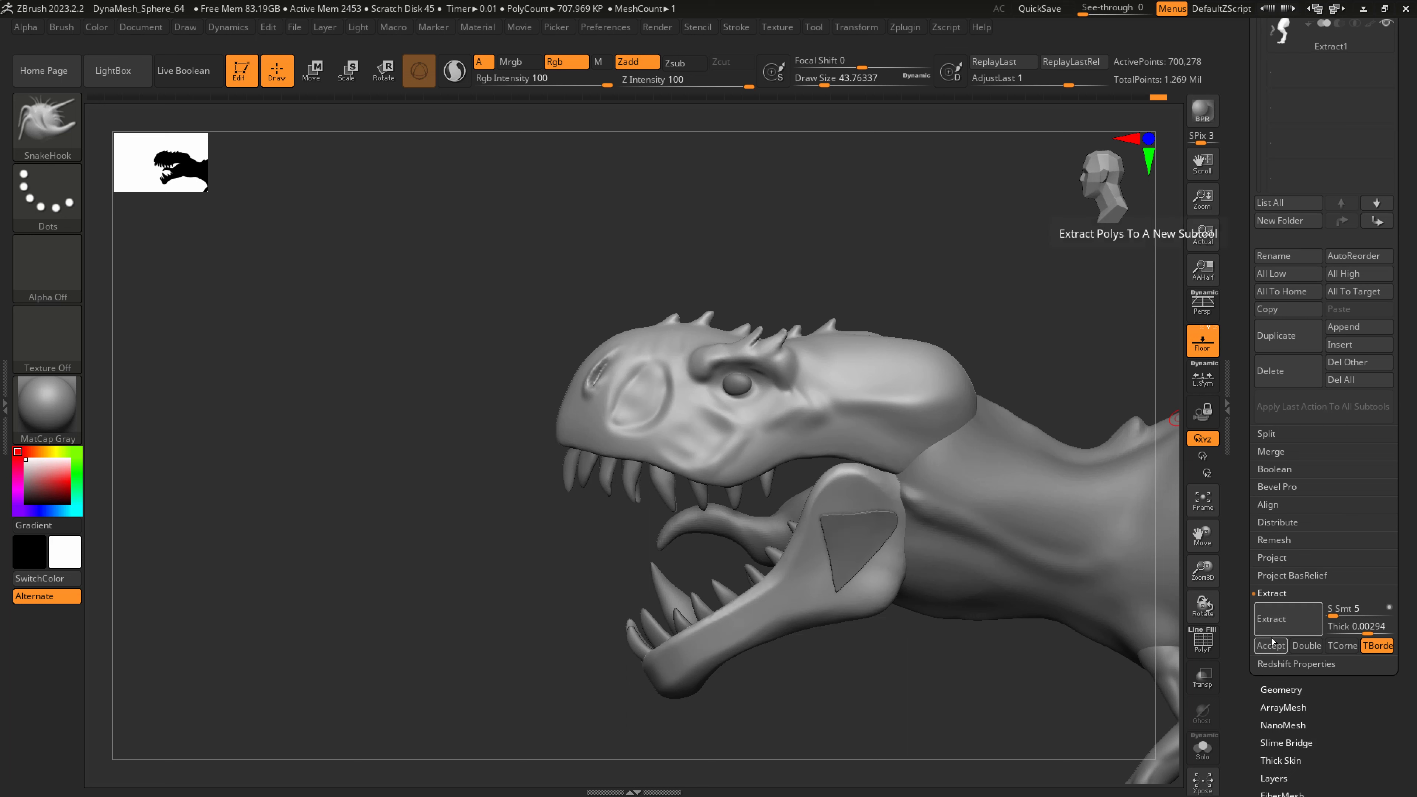
left_click(1271, 646)
left_click_drag(882, 702, 904, 712, "ctrl")
left_click_drag(892, 698, 952, 683)
Inflate the extracted jaw patch slightly and DynaMesh it at resolution 184
left_click_drag(1348, 736, 1317, 649)
left_click(1293, 664)
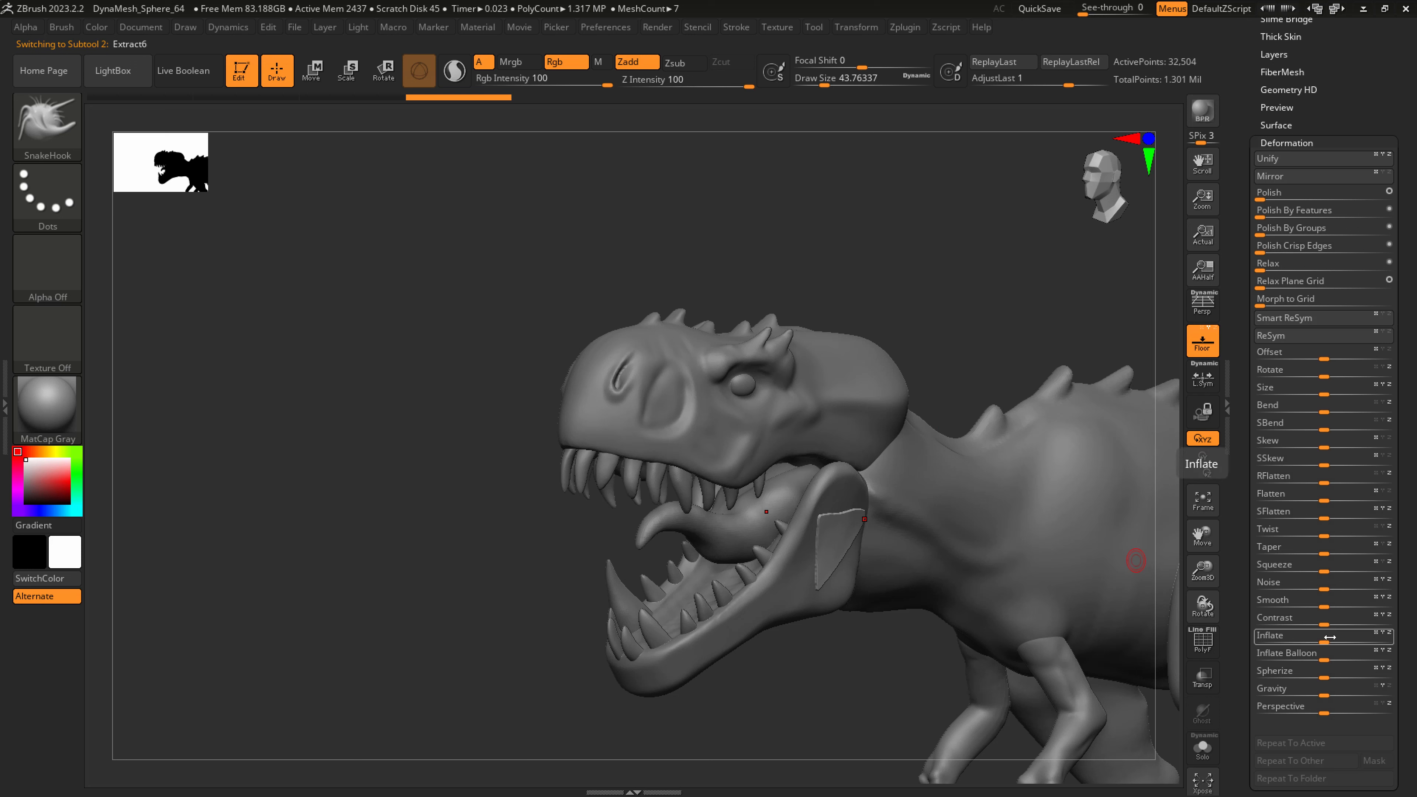
left_click(1327, 640)
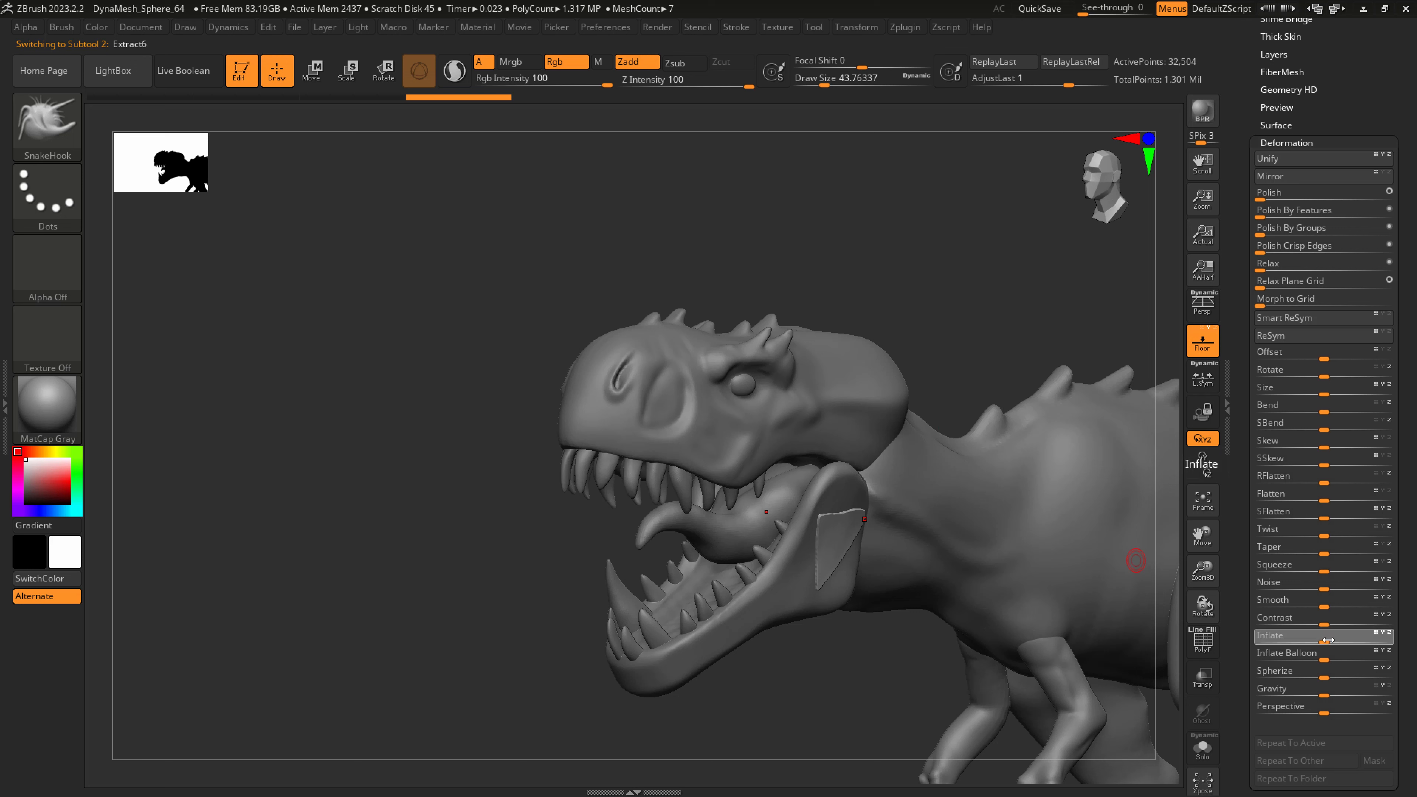
left_click_drag(1342, 639, 1342, 638)
left_click_drag(1353, 84, 1351, 195)
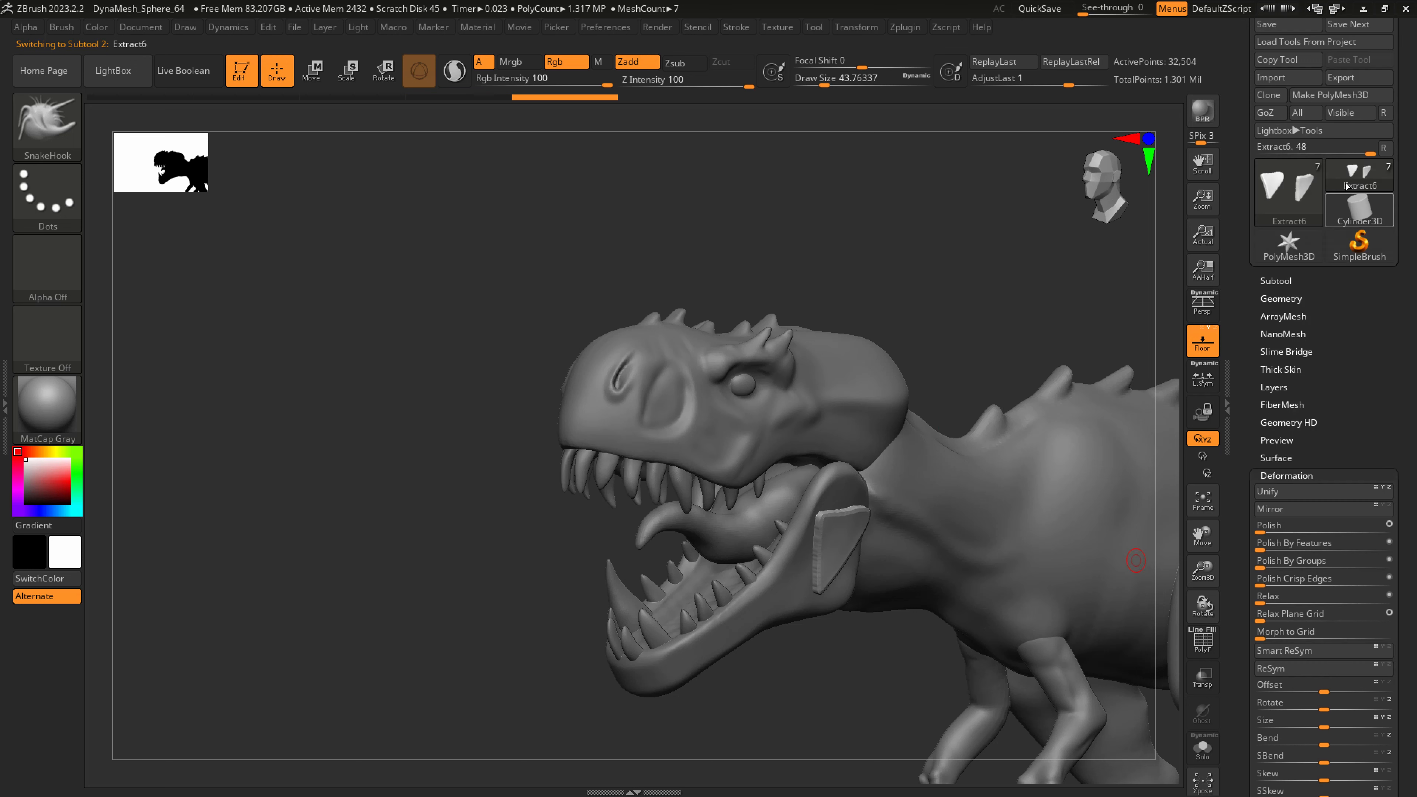
left_click(1281, 298)
left_click(1286, 291)
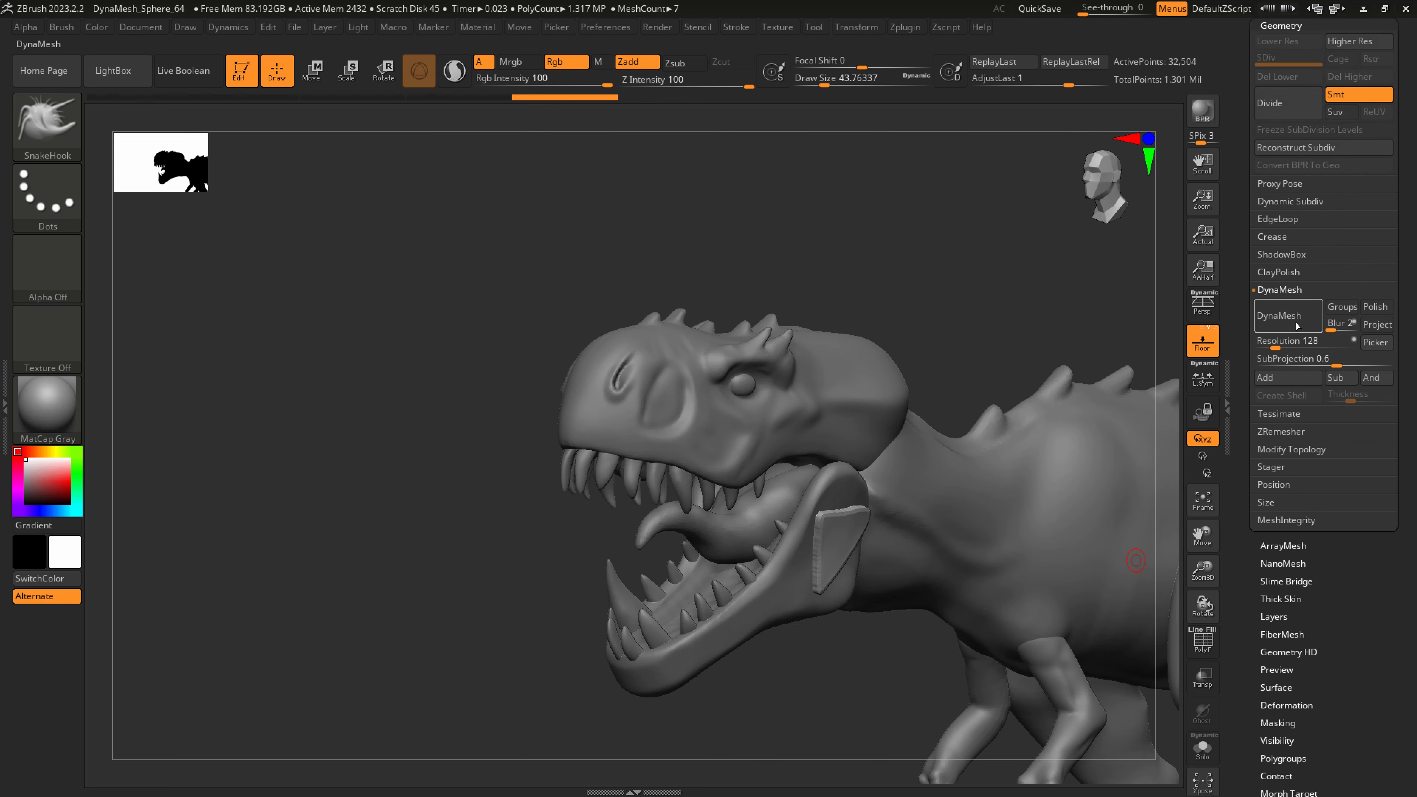
left_click(1286, 316)
Center the gizmo on the extracted jaw patch, then rotate and move the patch inward to the inner side of the jaw
key("s")
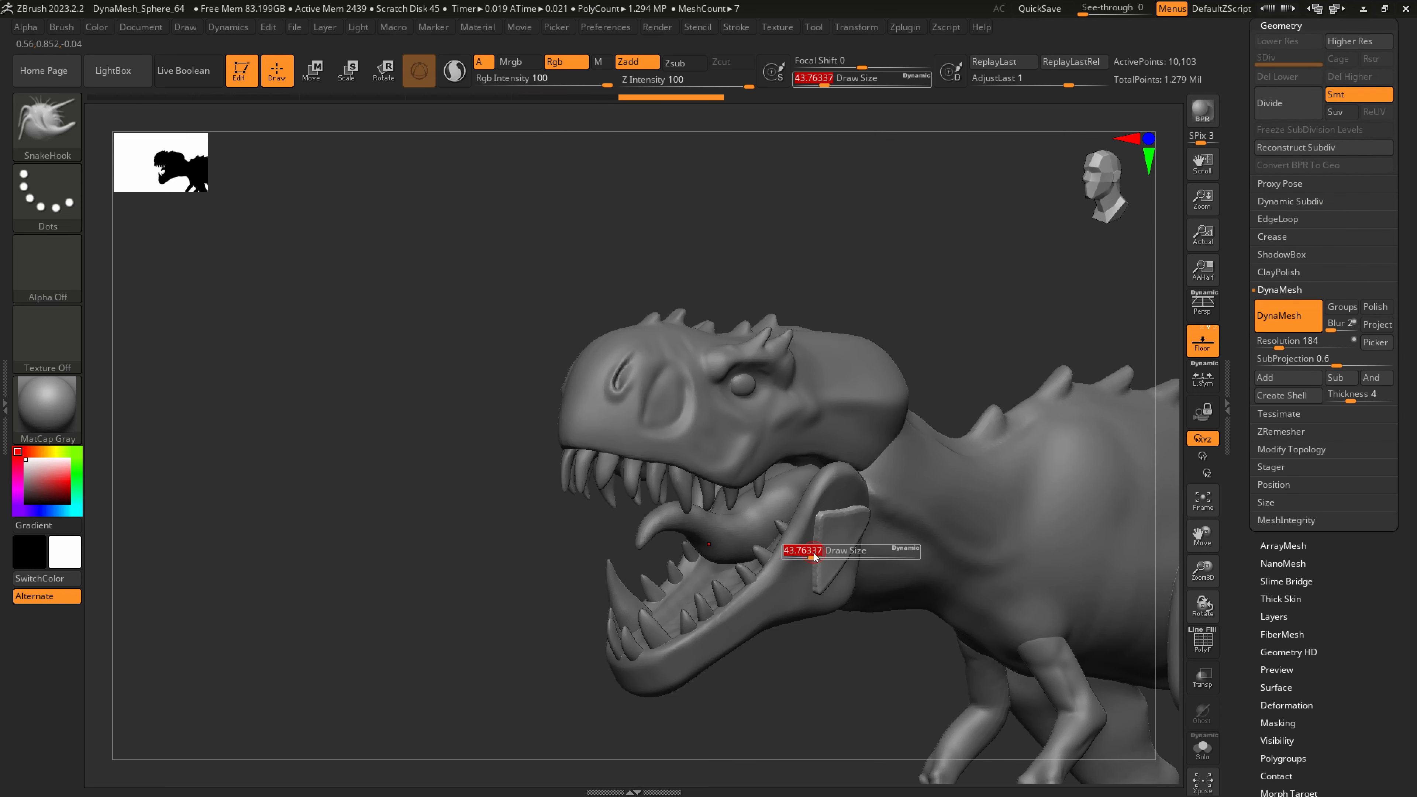
mouse_move(813, 552)
left_mouse_down()
mouse_move(858, 549)
mouse_move(799, 539)
left_mouse_up()
left_click(314, 71)
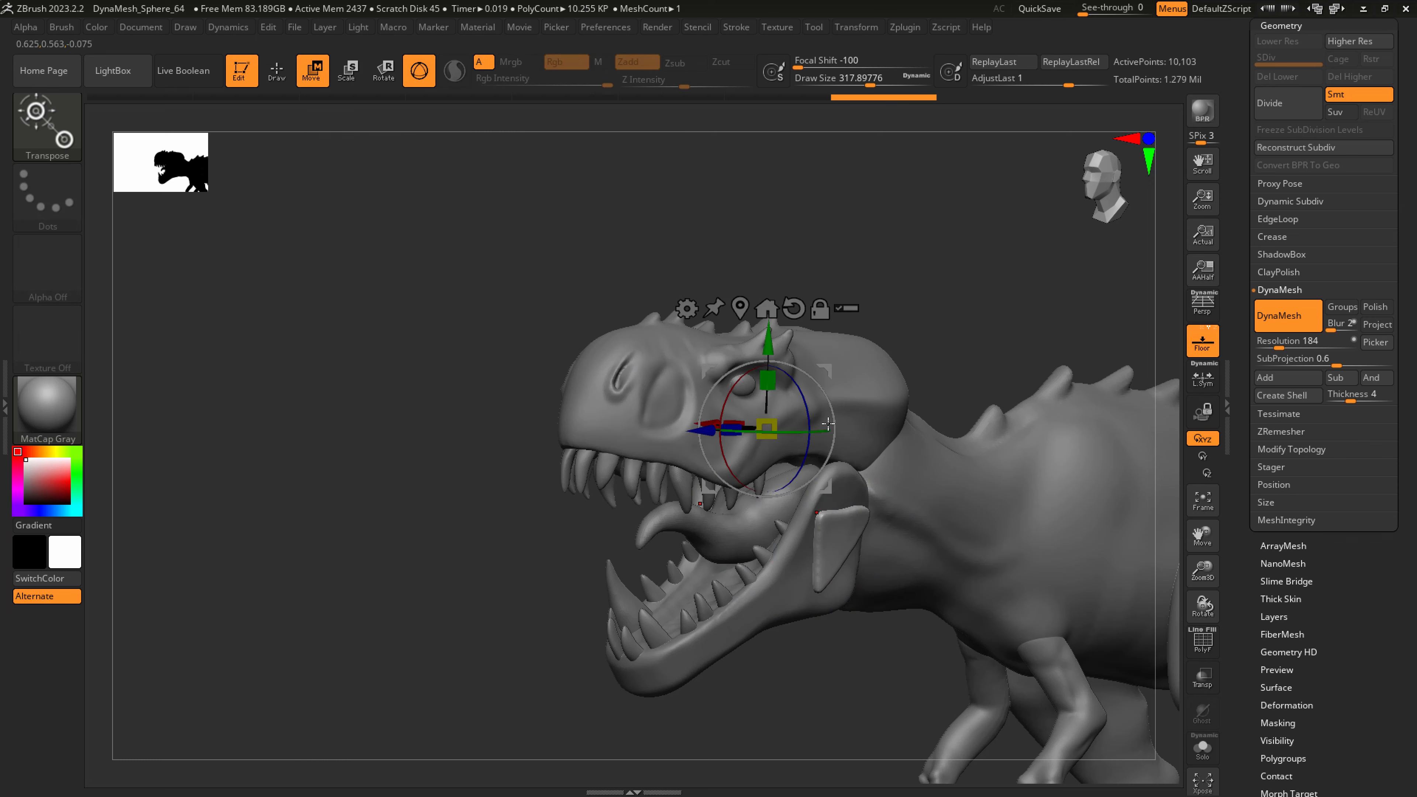
right_click_drag(894, 443, 1046, 444)
left_click(751, 305)
right_click_drag(908, 469, 942, 470, "shift")
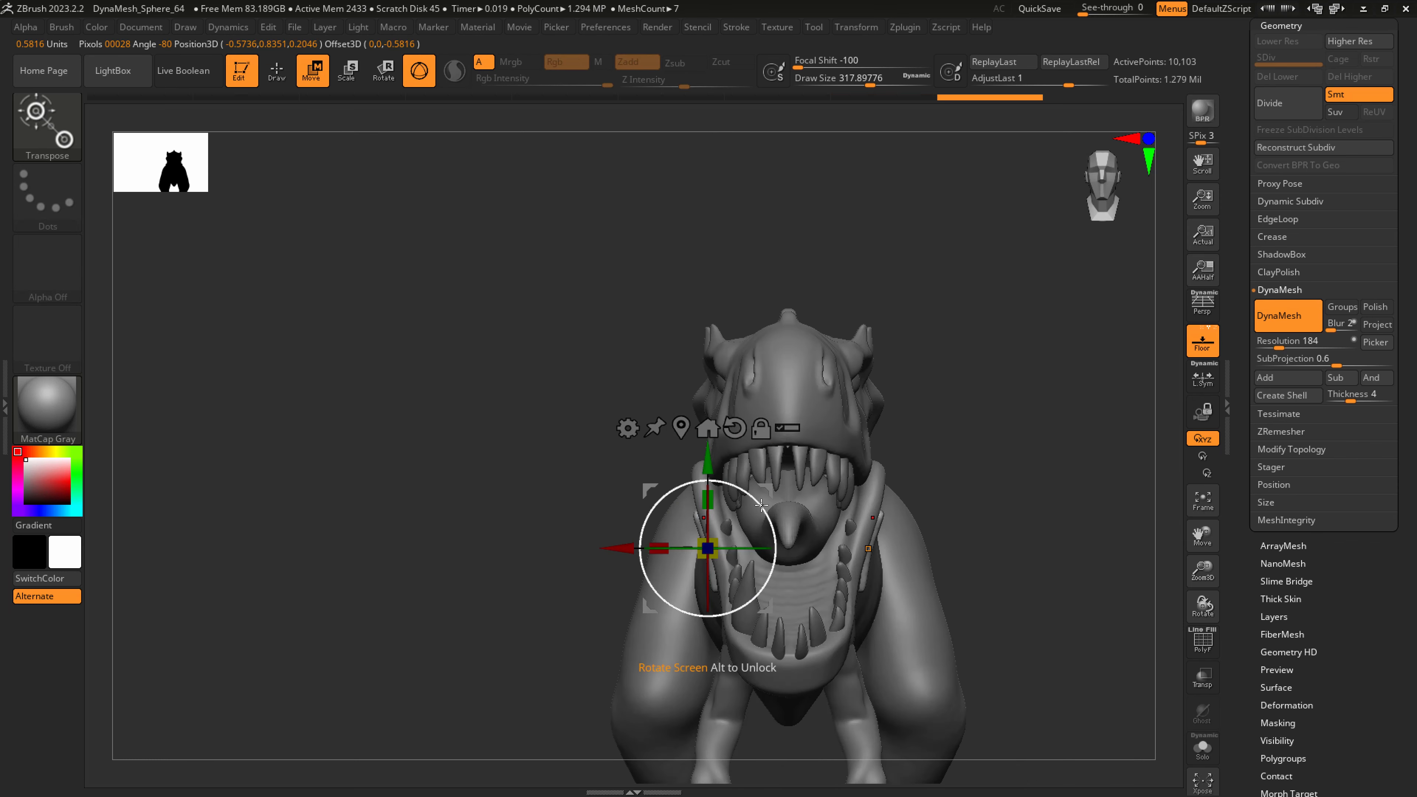
left_click_drag(767, 491, 788, 449)
right_click_drag(823, 469, 990, 480)
left_click_drag(899, 505, 950, 505)
left_click_drag(918, 446, 913, 424)
right_click_drag(999, 463, 910, 486)
key("q")
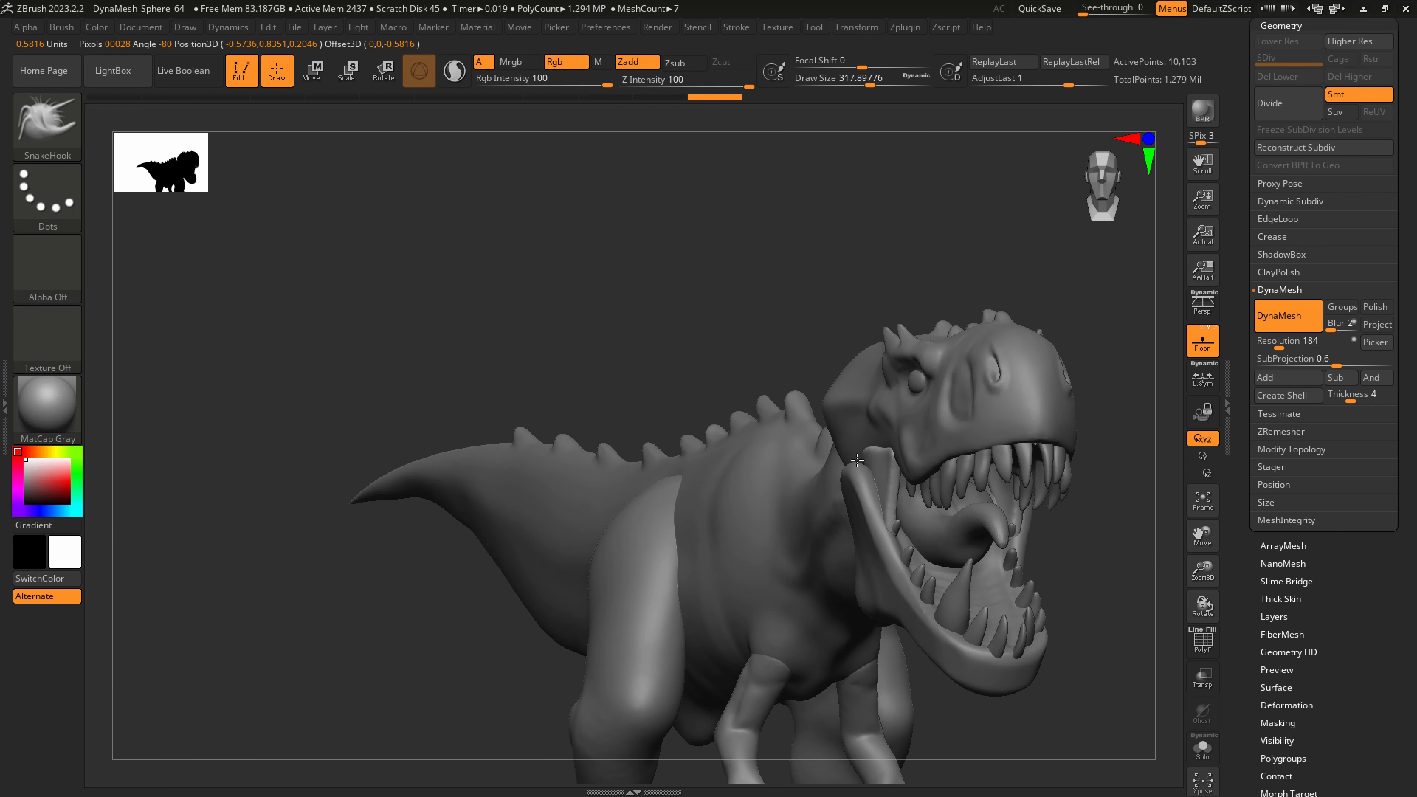
Stretch the patch into a cheek membrane toward the jaw hinge and upper jaw with SnakeHook at a draw size of about 202
mouse_move(893, 446)
right_mouse_down()
mouse_move(915, 475)
mouse_move(877, 467)
right_mouse_up()
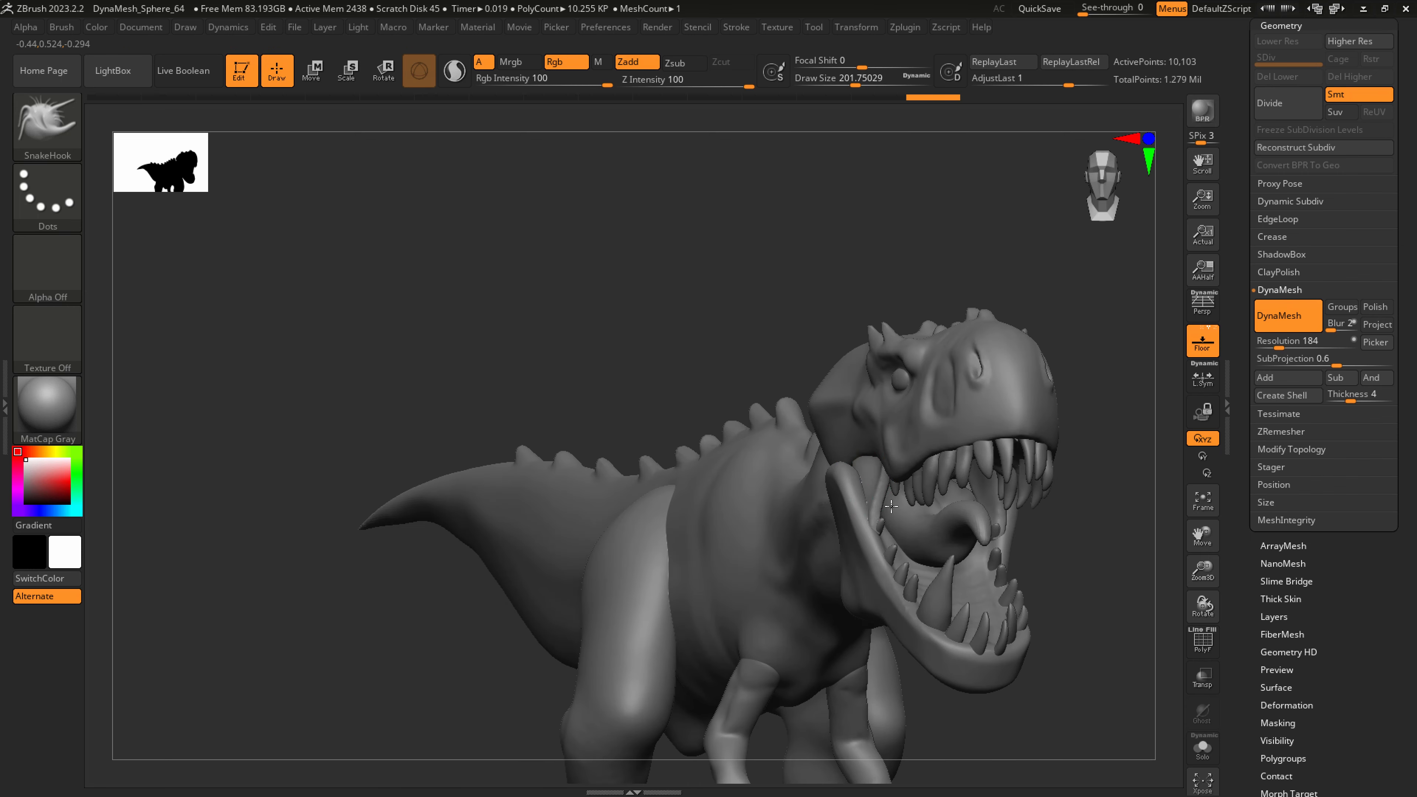
right_click_drag(908, 551, 897, 529)
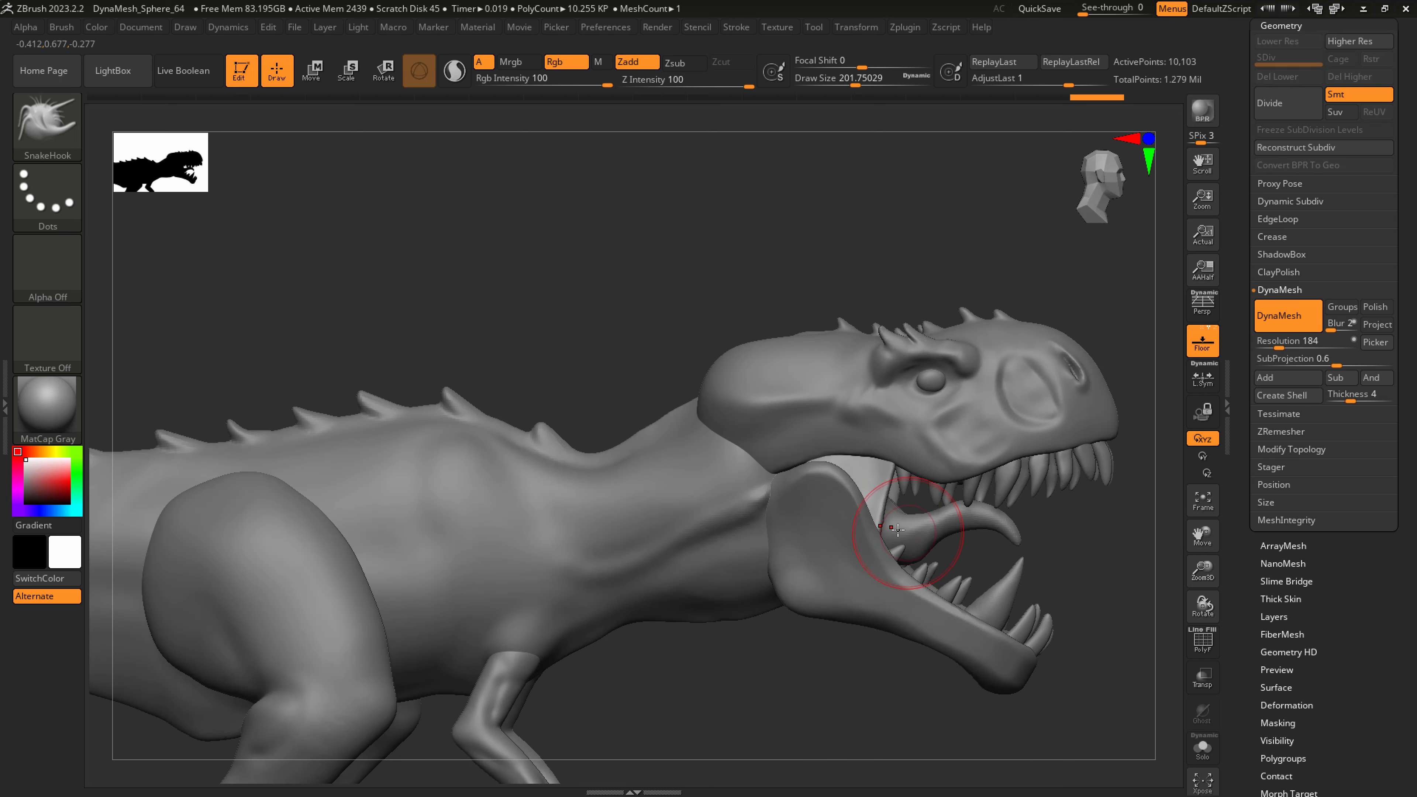
mouse_move(878, 483)
right_mouse_down()
mouse_move(887, 491)
mouse_move(853, 460)
mouse_move(835, 468)
right_mouse_up()
key("shift")
left_click_drag(827, 472, 803, 469)
right_click_drag(803, 469, 825, 462)
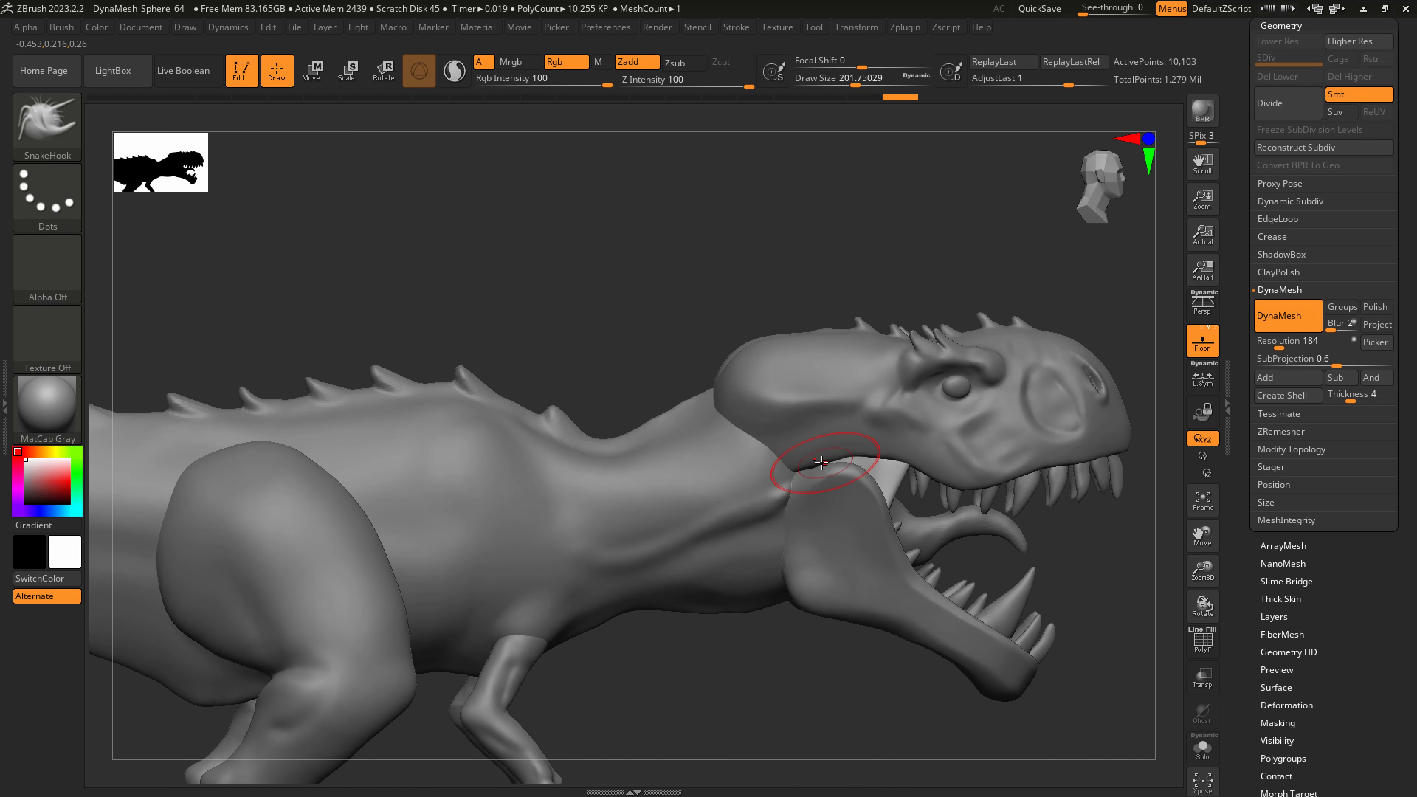
key("shift")
mouse_move(943, 477)
right_mouse_down()
mouse_move(908, 497)
mouse_move(919, 526)
right_mouse_up()
Pull the cheek membrane forward between the upper and lower jaws with SnakeHook at draw sizes of about 358 and 234
key("bracketright")
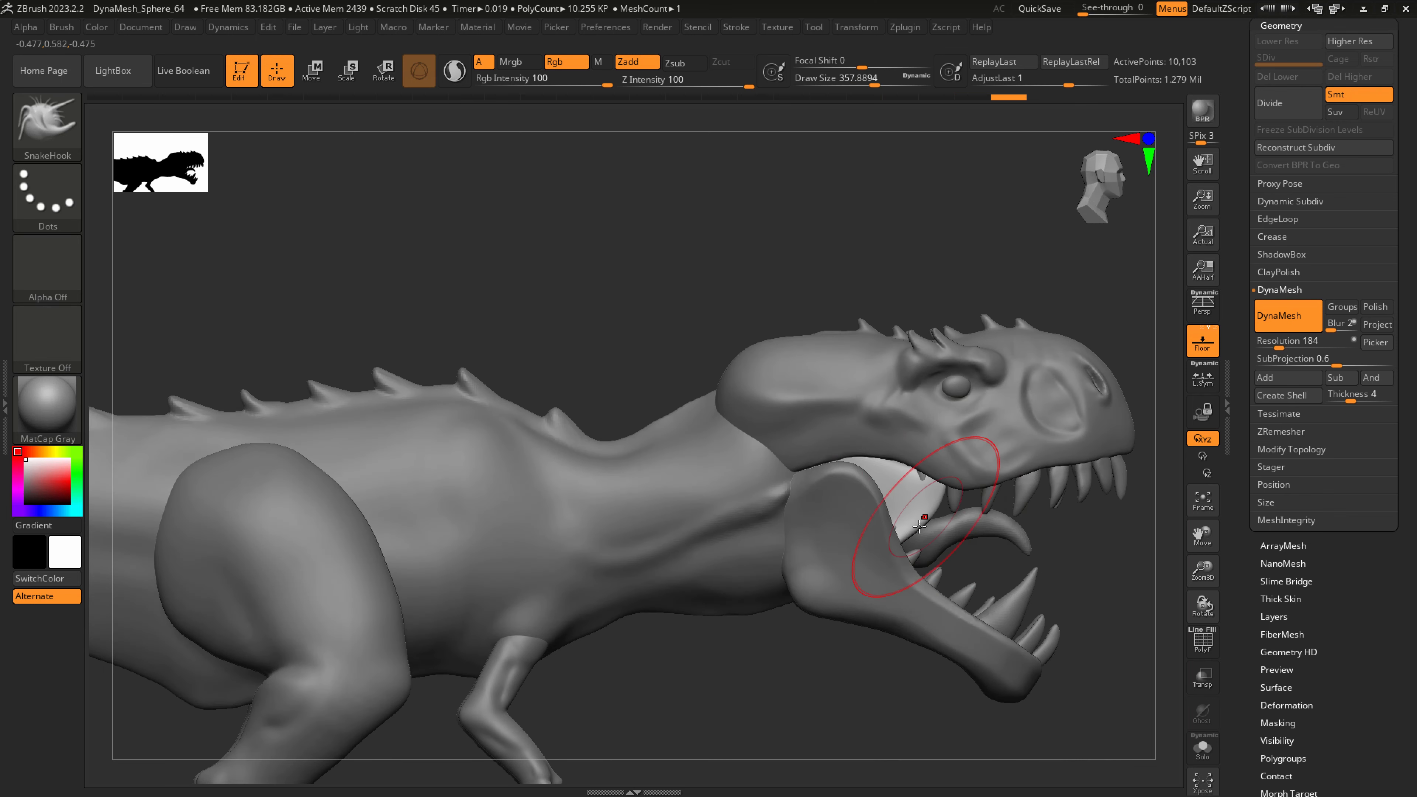
key("bracketleft")
left_click_drag(919, 526, 945, 456)
key("bracketright")
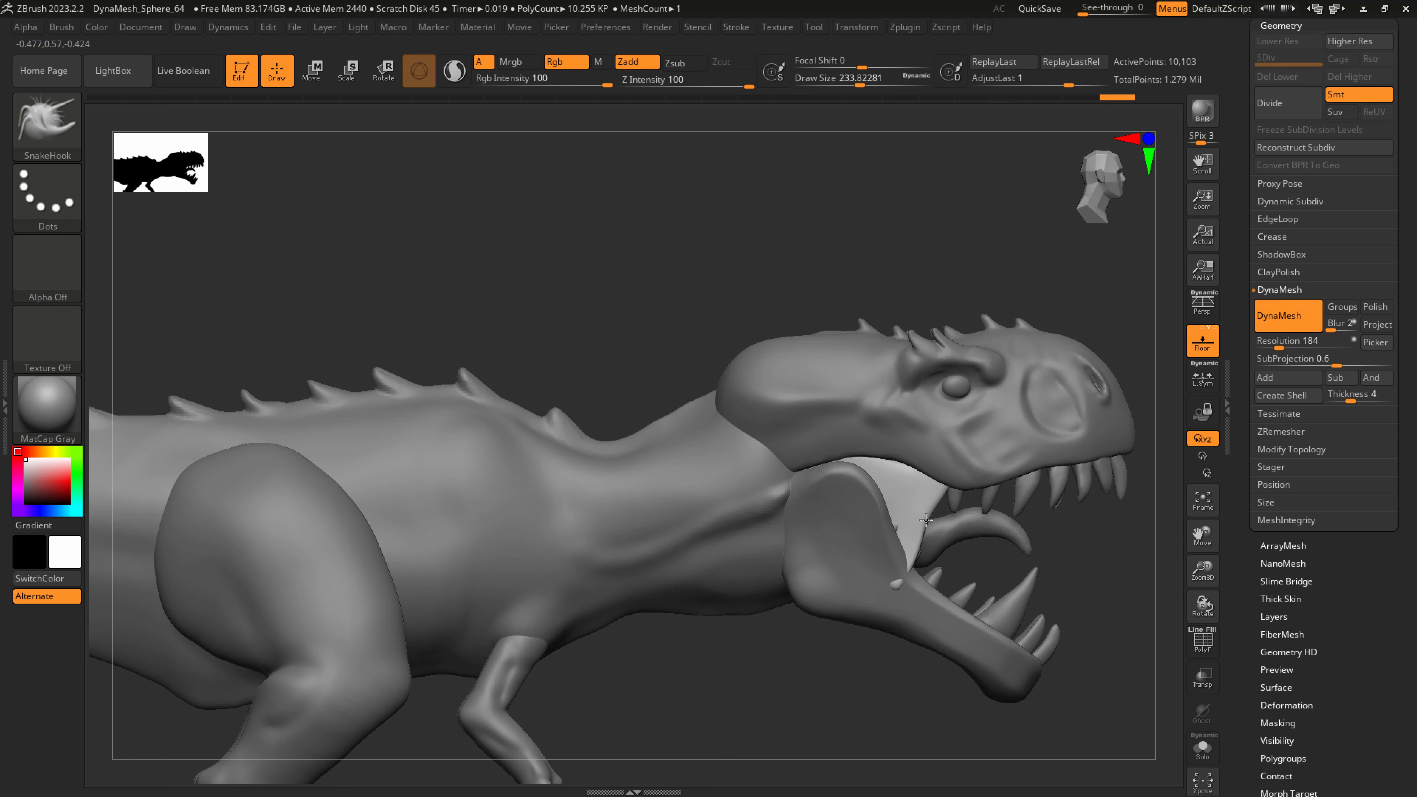
right_click_drag(960, 459, 909, 558)
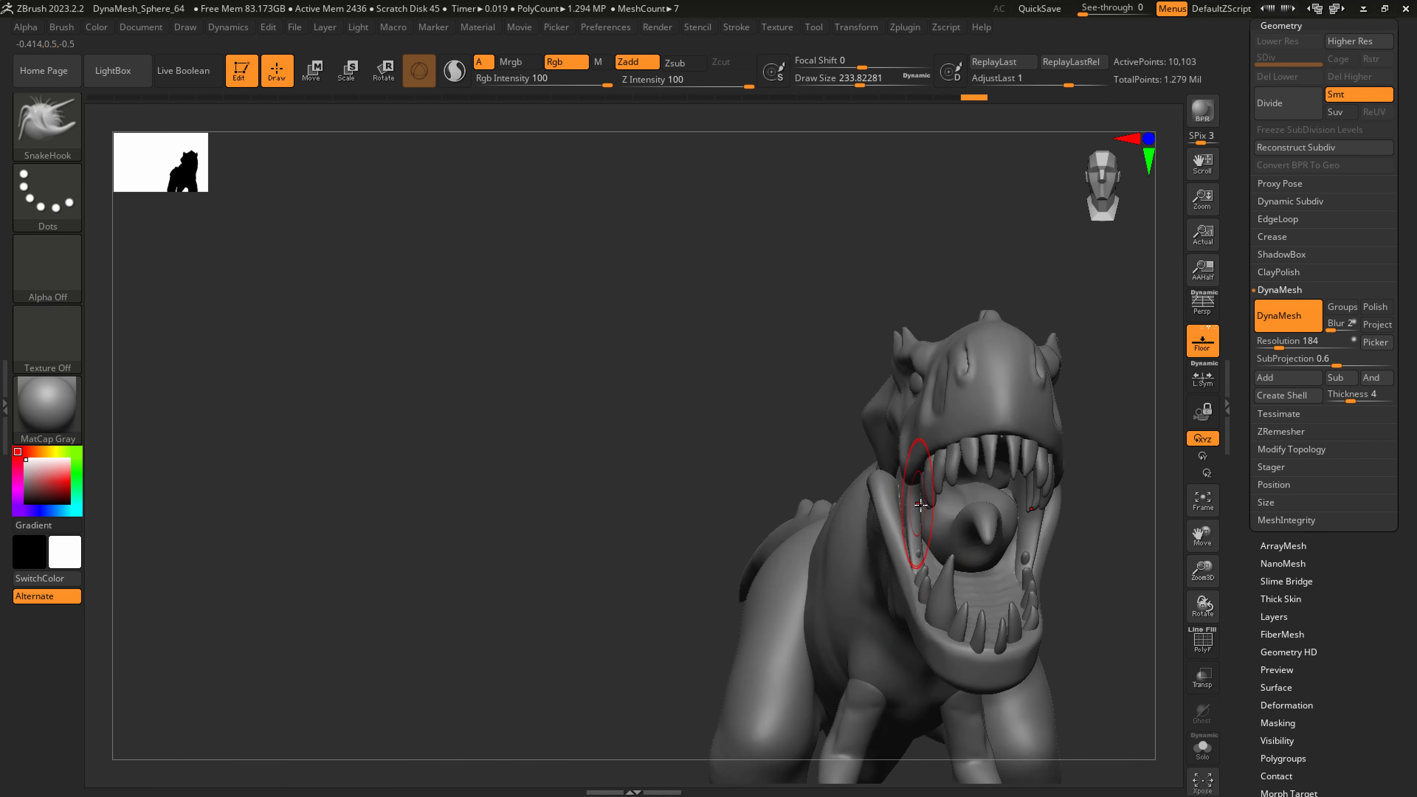
Refine the cheek membrane's front and upper edges from front and side with SnakeHook at draw sizes of about 331 and 262
right_click_drag(914, 503, 908, 509)
right_click_drag(998, 498, 915, 512)
key("s")
left_click_drag(916, 512, 925, 511)
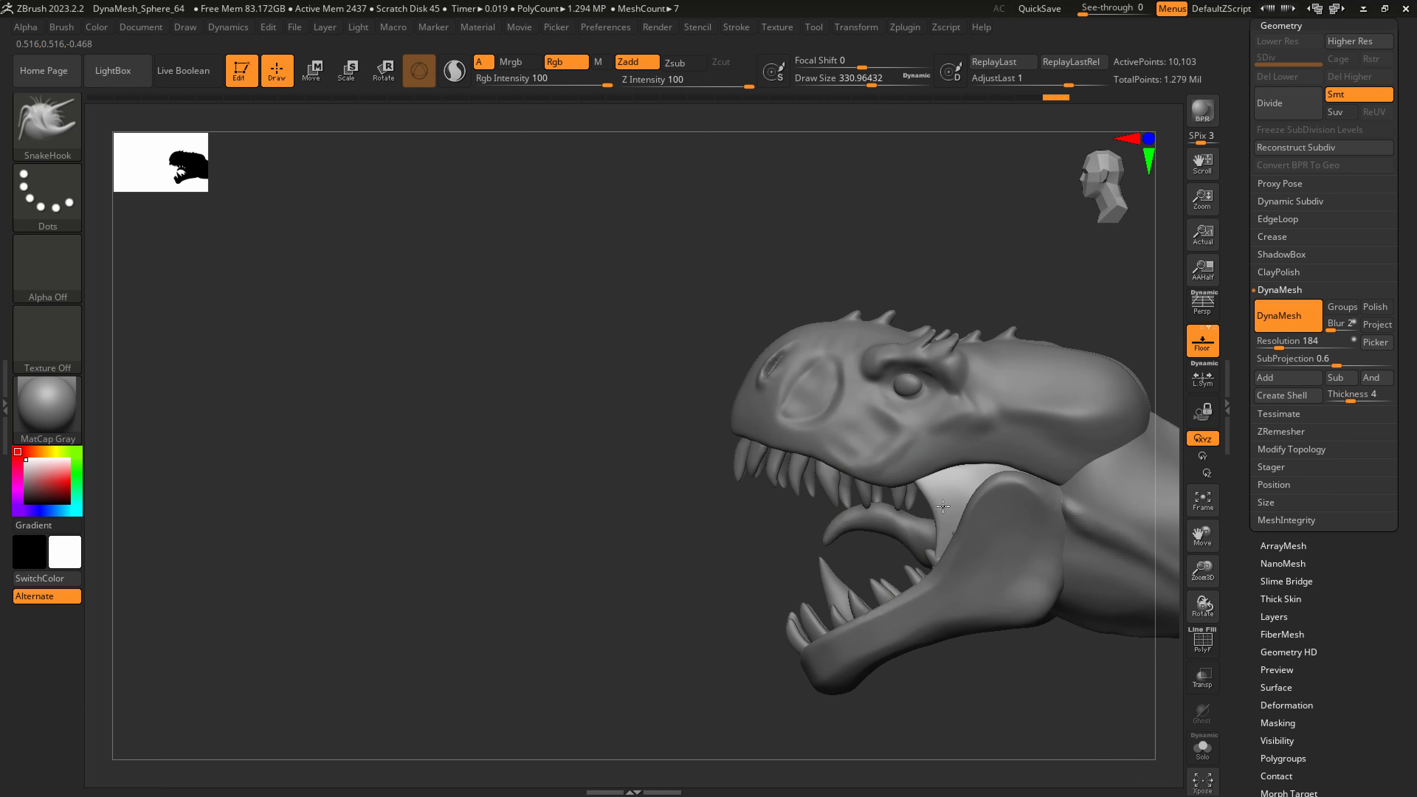
right_click_drag(929, 502, 945, 486)
key("s")
left_click_drag(937, 486, 932, 486)
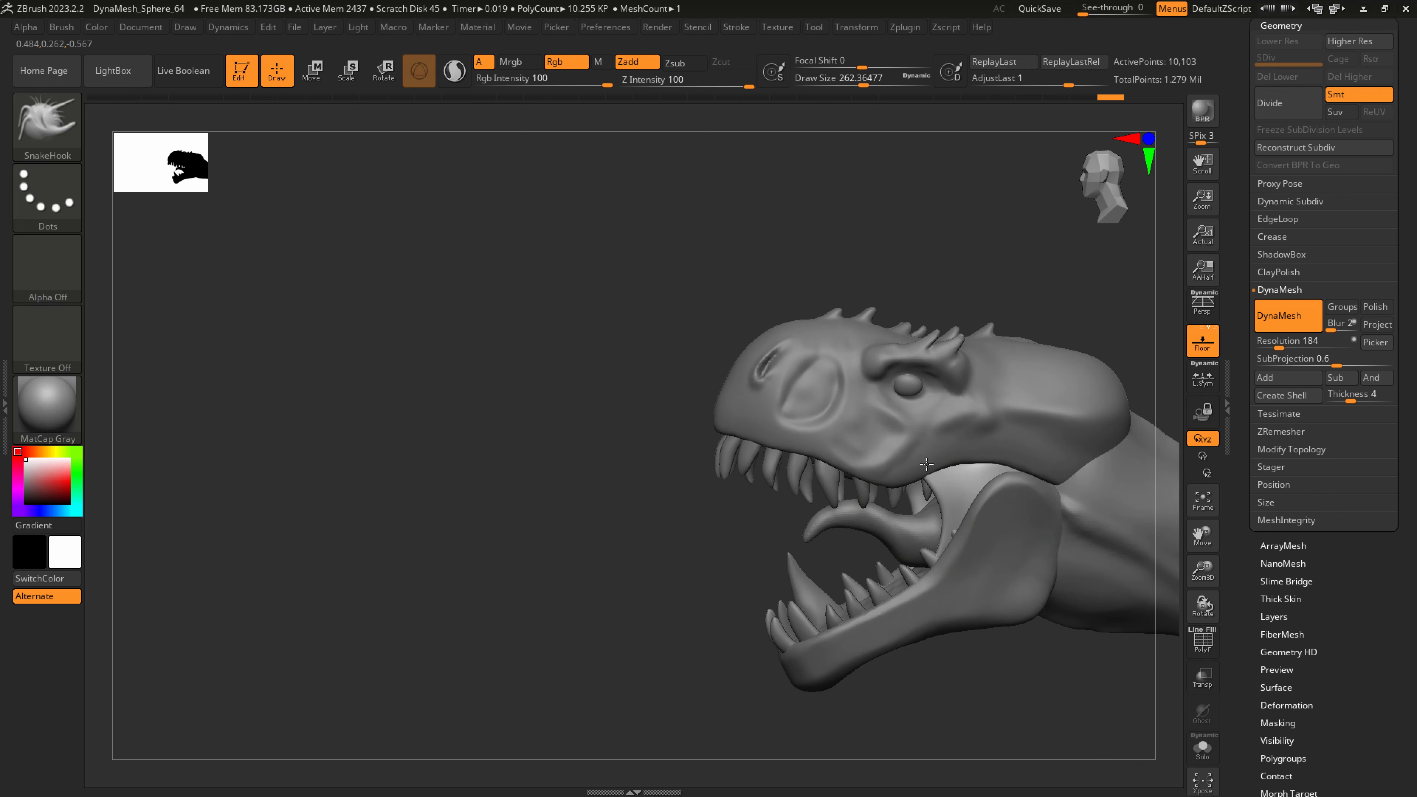
Isolate the Extract5 teeth subtool in a side view and switch the selection brush to SelectLasso
right_click_drag(947, 563, 1006, 566)
left_click(910, 496, "alt")
left_click(1203, 759)
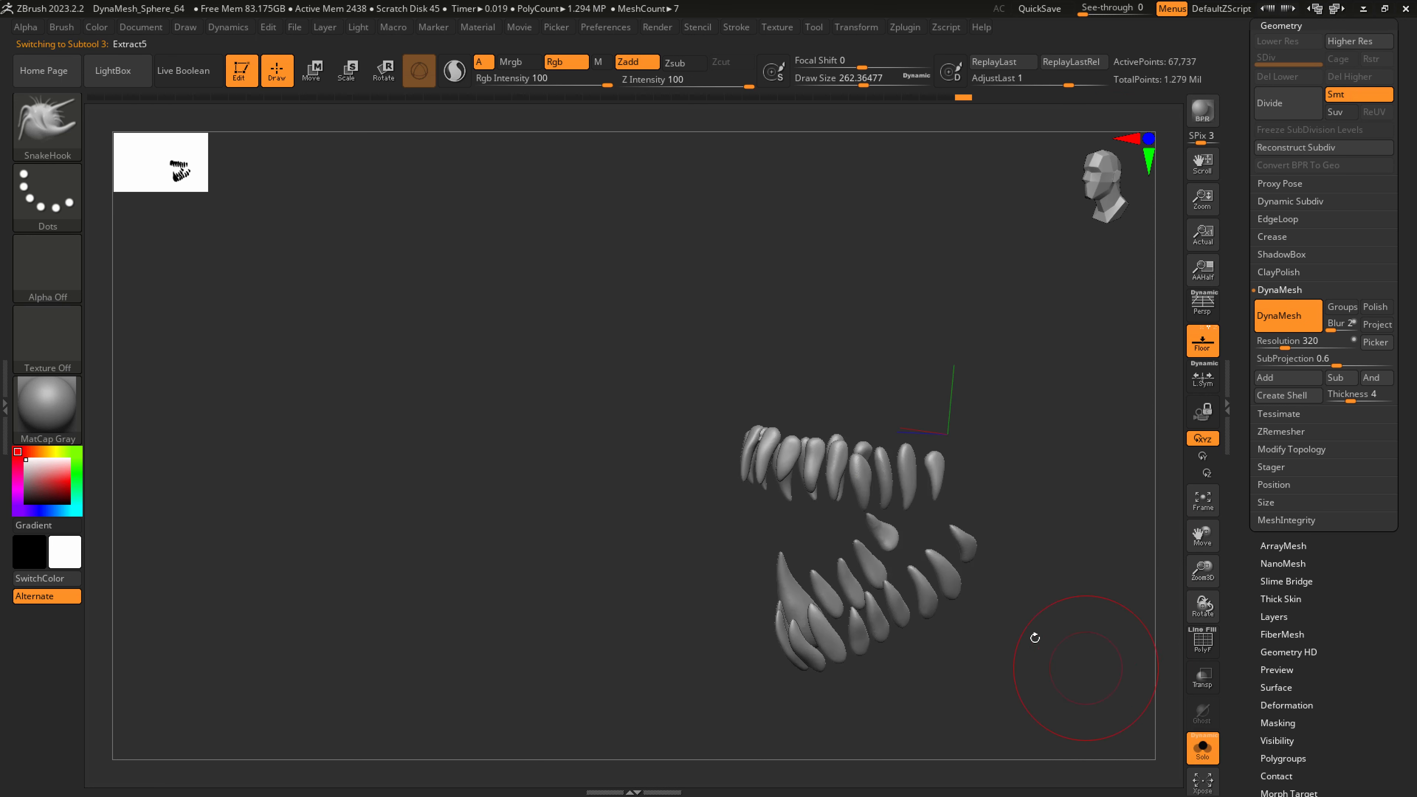
left_click_drag(897, 551, 948, 466, "ctrl+shift")
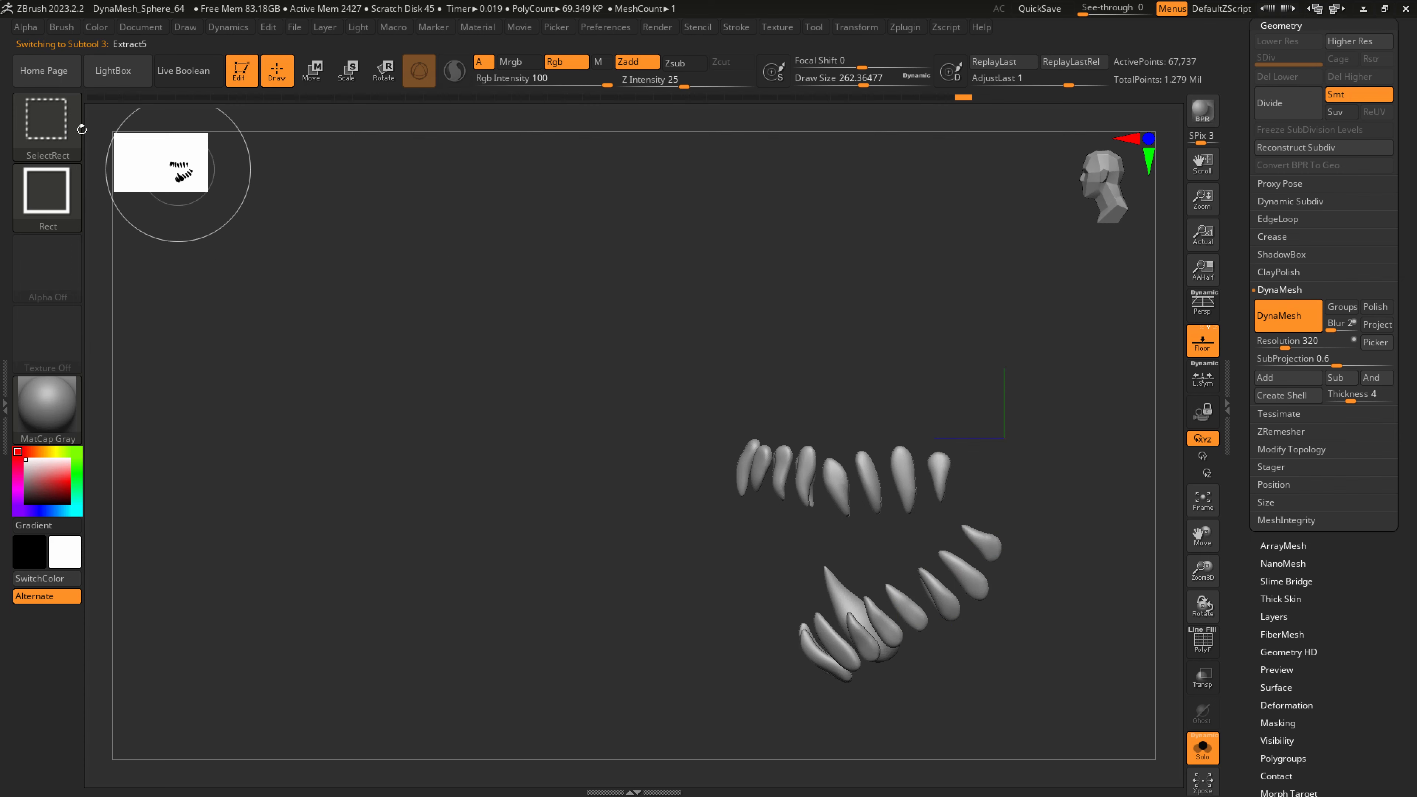
left_click(66, 131, "ctrl+shift")
left_click(38, 128, "ctrl+shift")
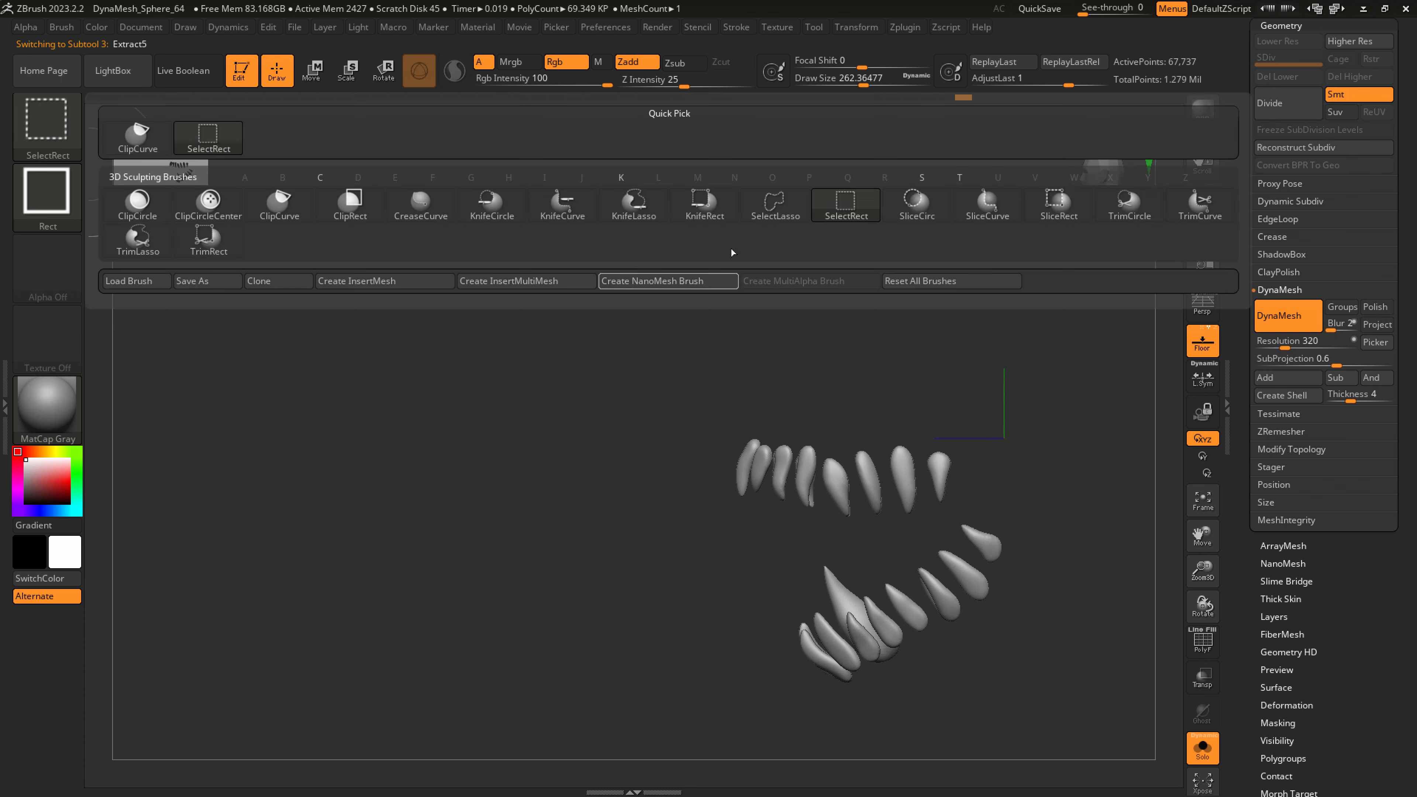
left_click(775, 206, "ctrl+shift")
Lasso-hide the rearmost upper and lower teeth, delete the hidden geometry, and show all subtools again
mouse_move(935, 415)
left_mouse_down("ctrl+shift")
mouse_move(1026, 513)
mouse_move(927, 444)
mouse_move(971, 547)
mouse_move(1030, 578)
mouse_move(999, 480)
left_mouse_up("ctrl+shift")
mouse_move(928, 441)
left_mouse_down("ctrl+shift")
mouse_move(931, 561)
mouse_move(958, 549)
left_mouse_up("ctrl+shift")
left_click_drag(1016, 508, 1070, 447, "ctrl+shift")
left_click_drag(1039, 581, 1096, 513, "ctrl+alt+shift")
left_click(1096, 513, "ctrl+shift")
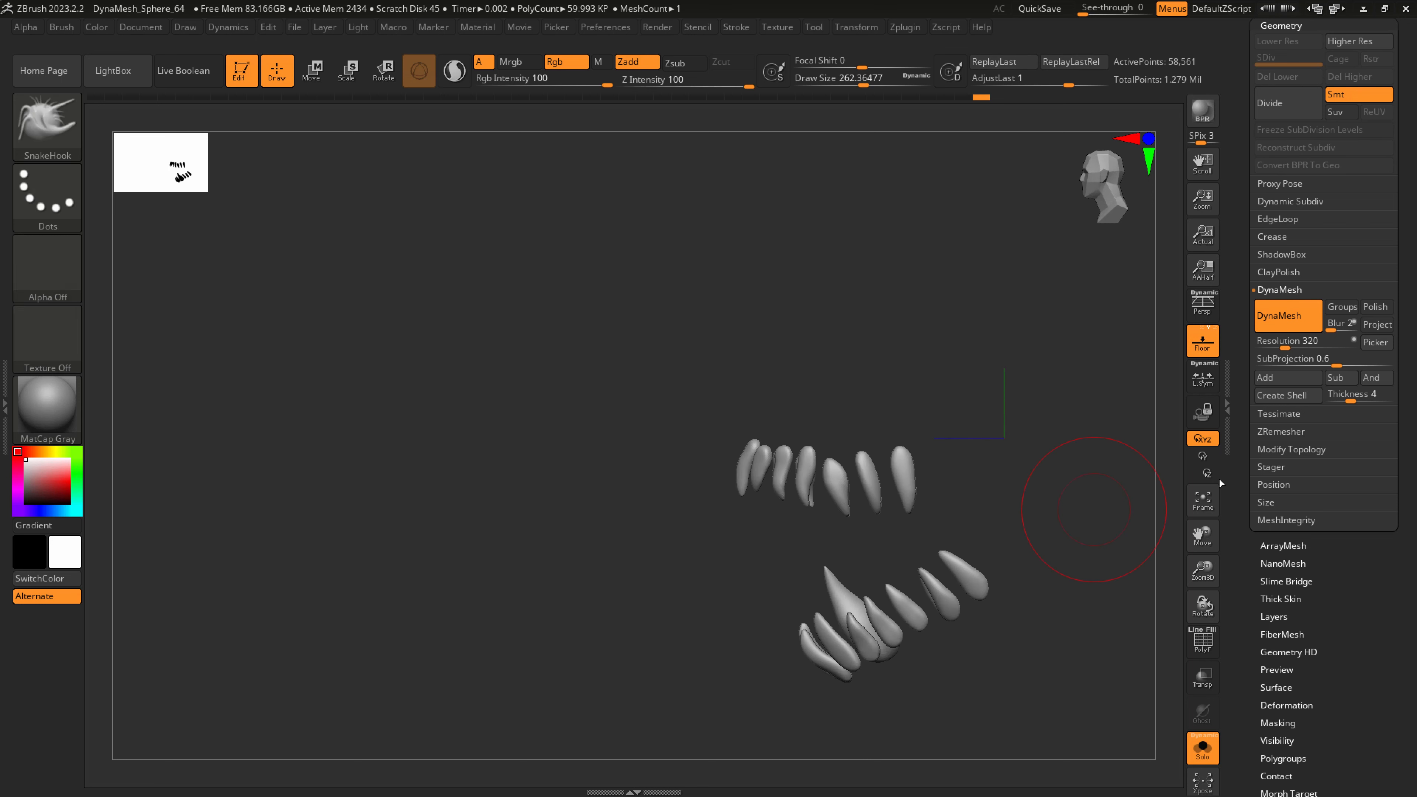
left_click(1311, 449)
left_click(1300, 397)
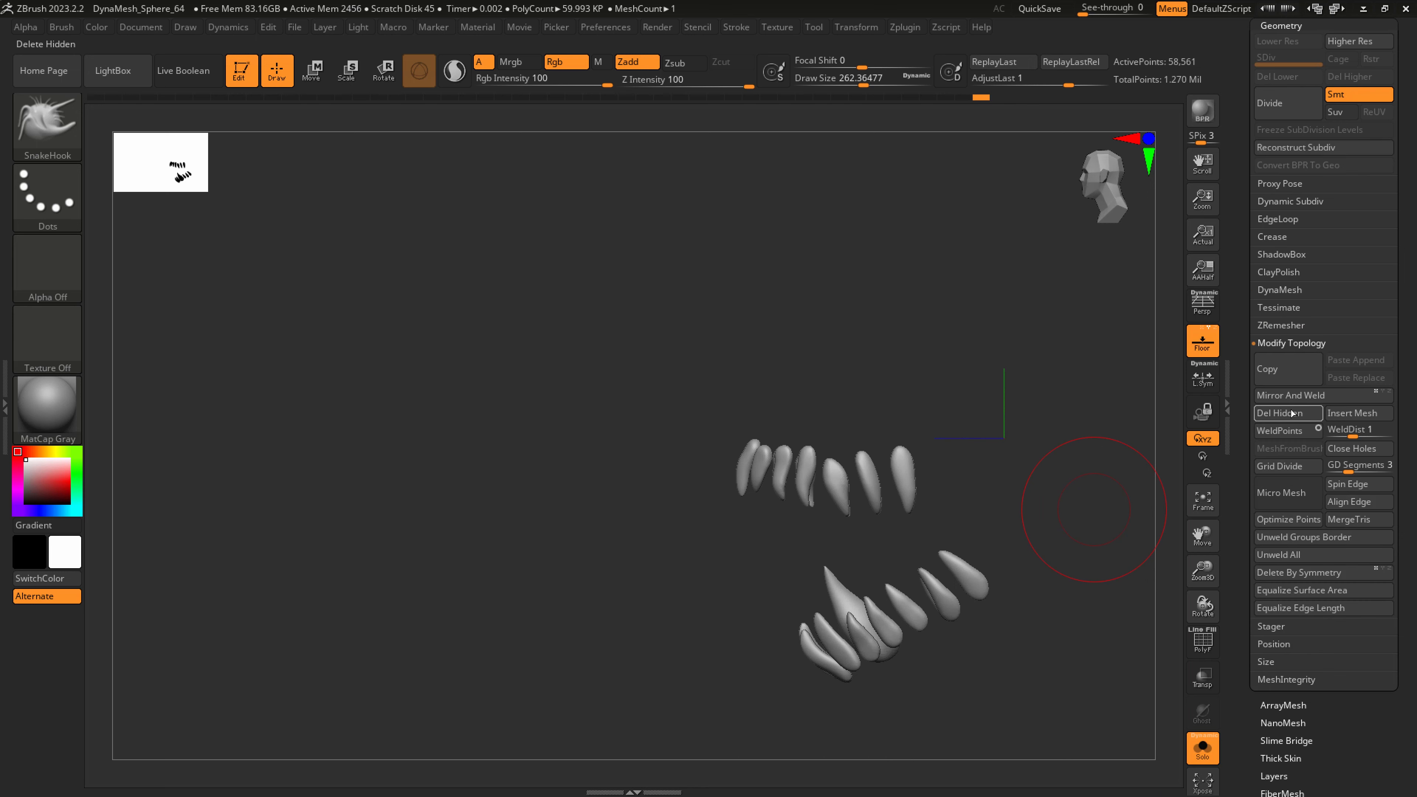
left_click(1202, 748)
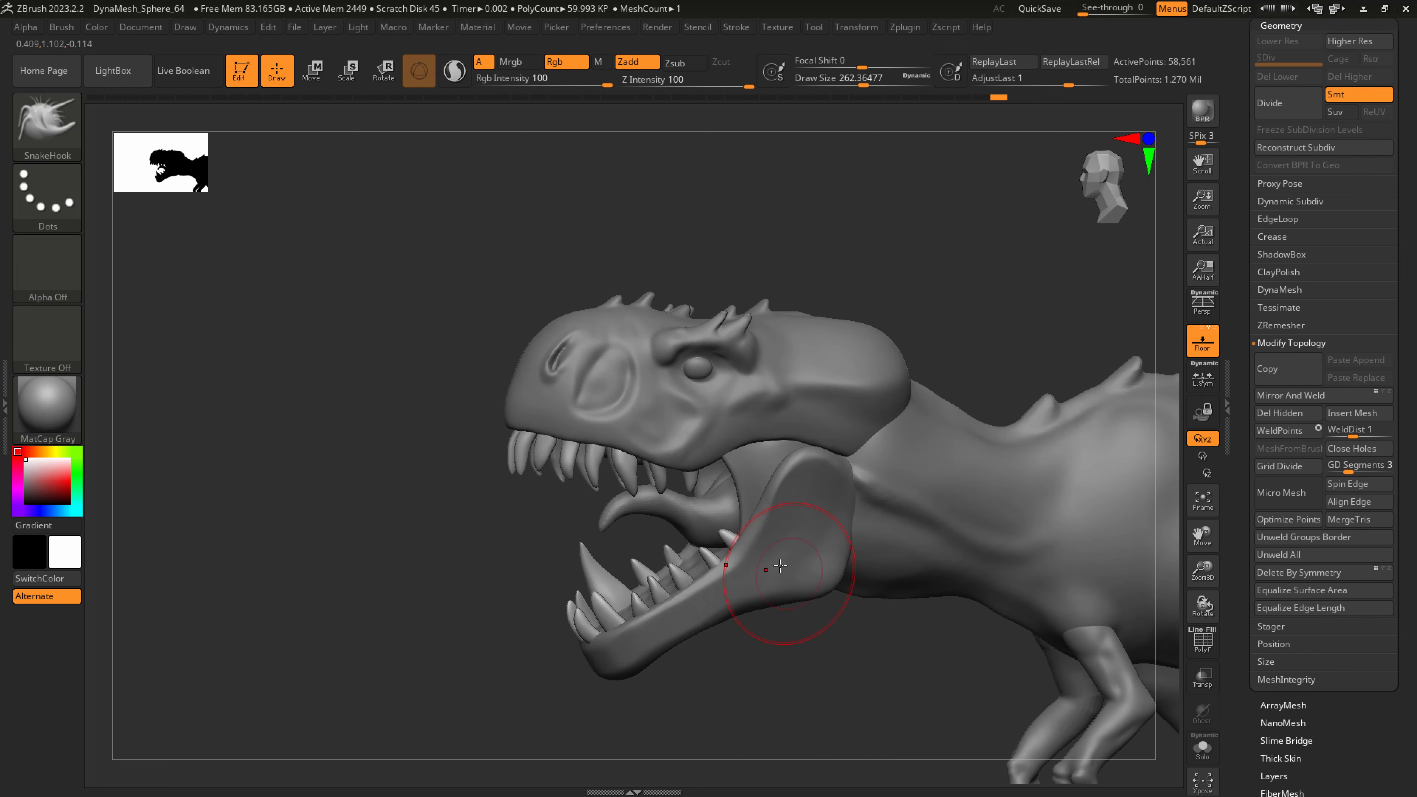
Nudge the rear lower tooth area with the Move Topological brush at a draw size of about 262
key("b")
left_click(704, 135)
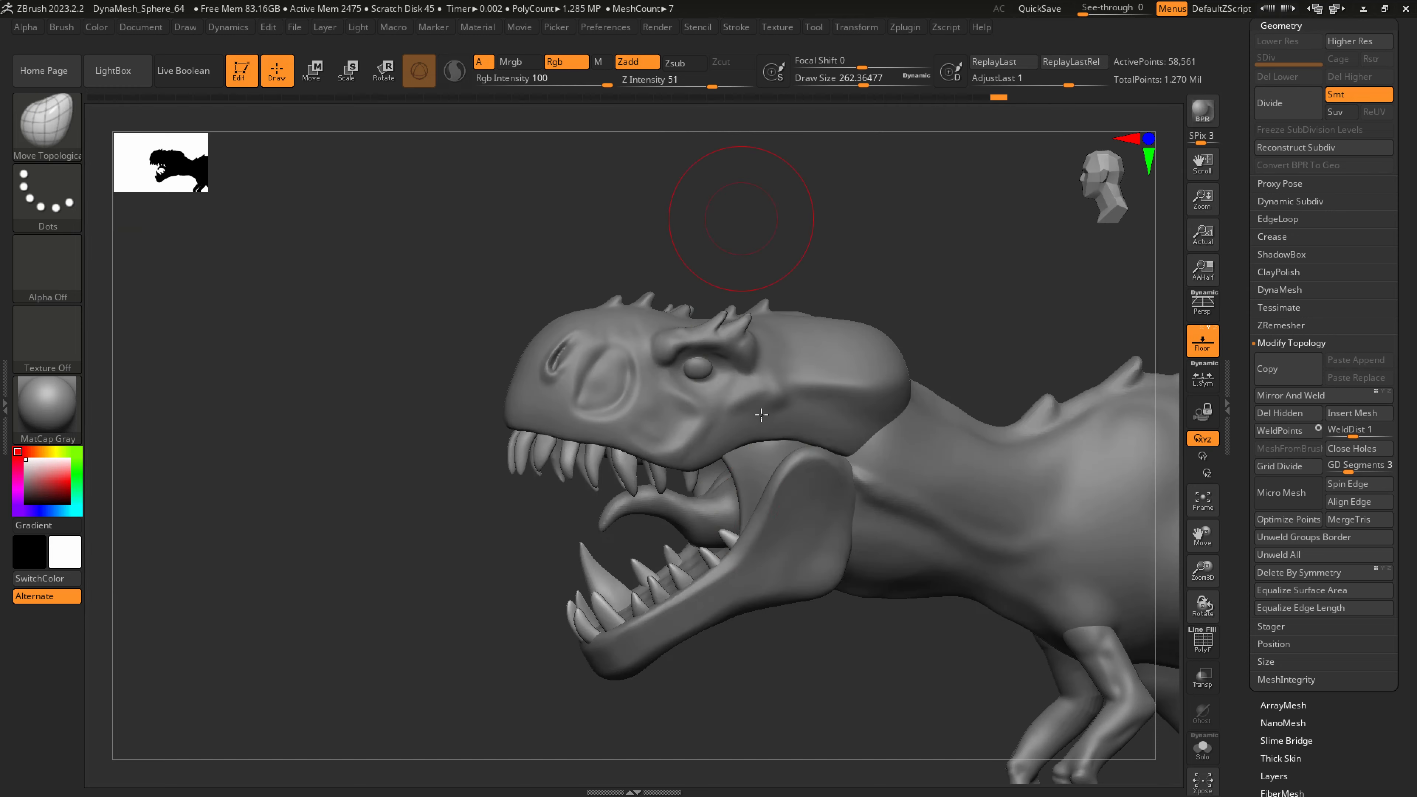
left_click_drag(755, 558, 762, 556)
mouse_move(708, 536)
right_mouse_down()
mouse_move(816, 506)
mouse_move(669, 441)
right_mouse_up()
Turn on perspective with the whole dinosaur in side view and save the tool to disk
key("p")
right_click_drag(900, 545, 785, 574)
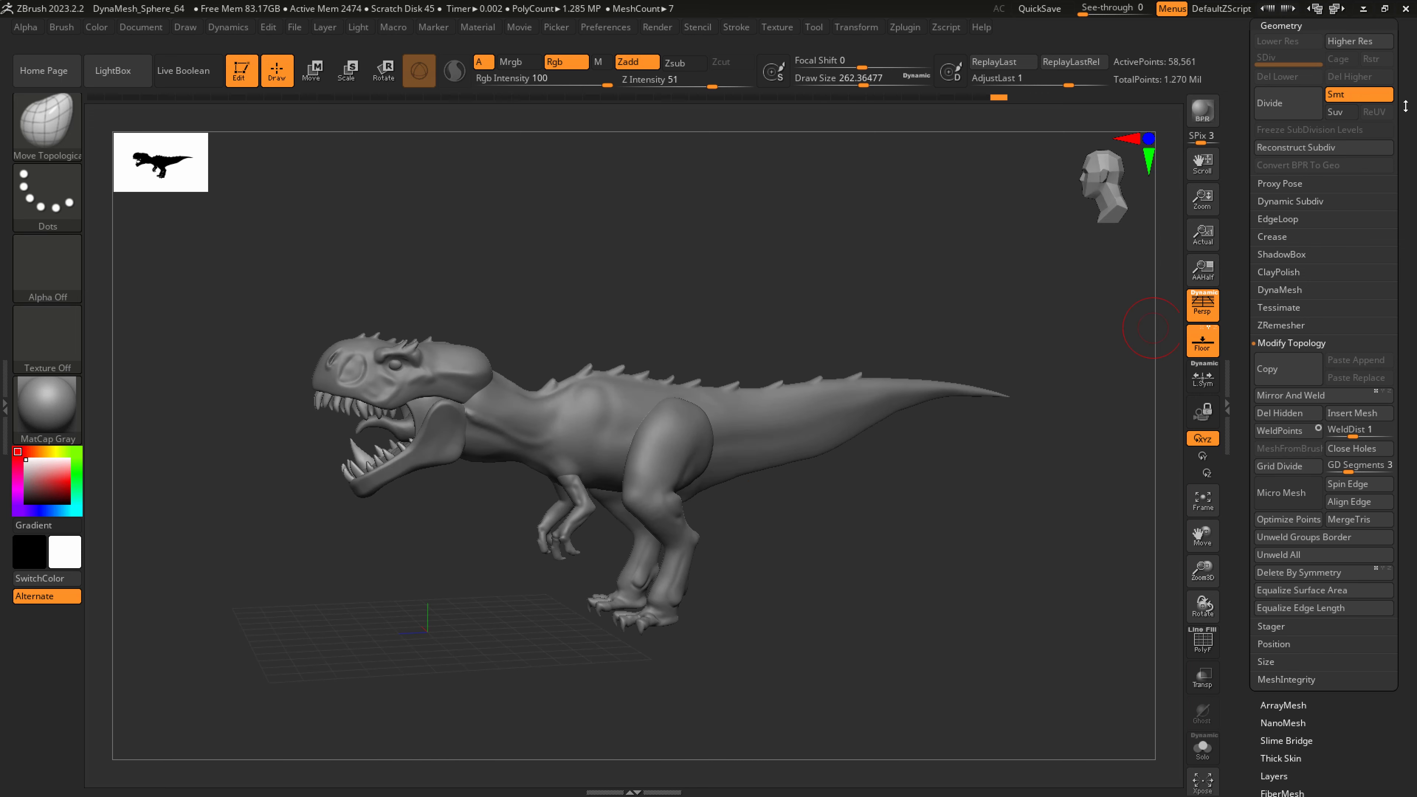
scroll(1322, 223, "up", 5)
left_click(1287, 67)
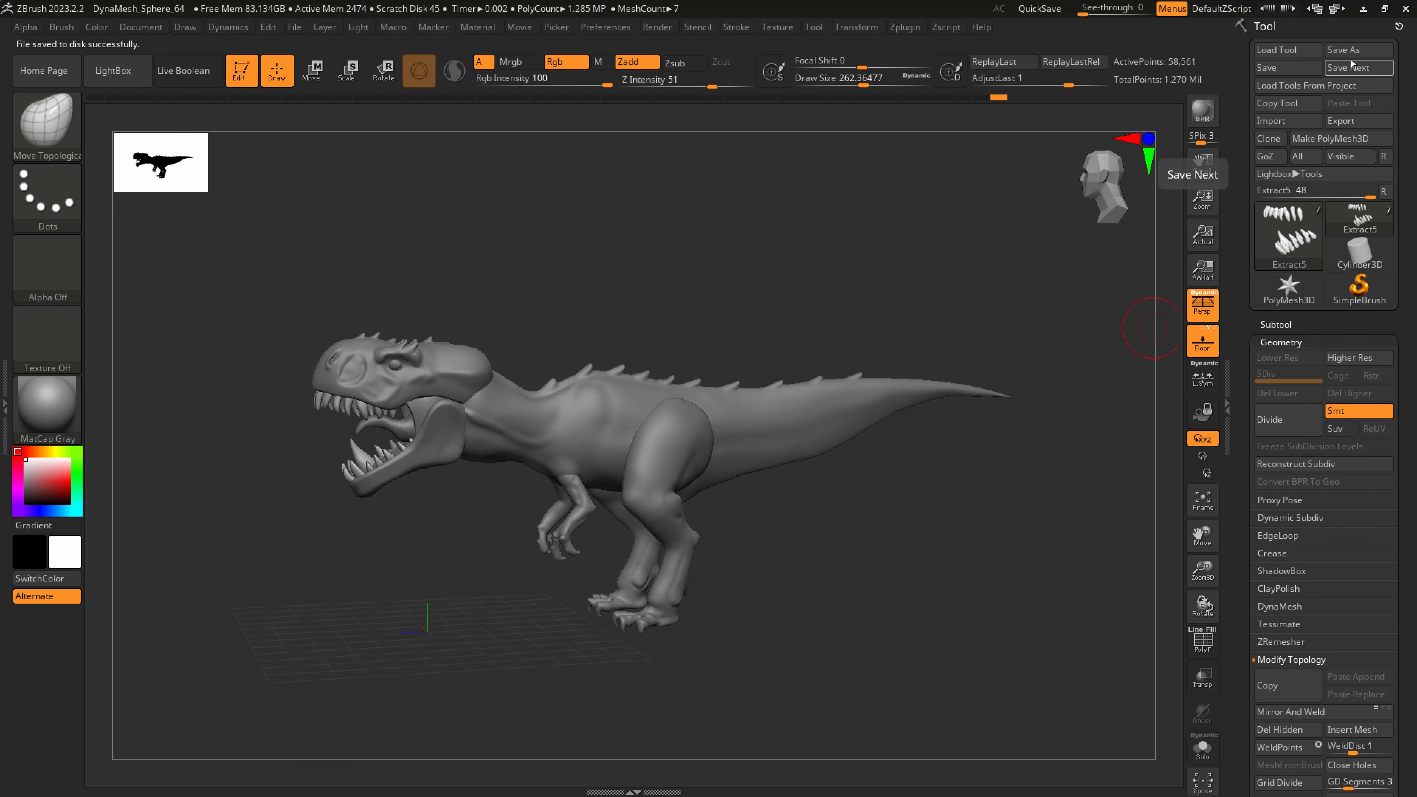